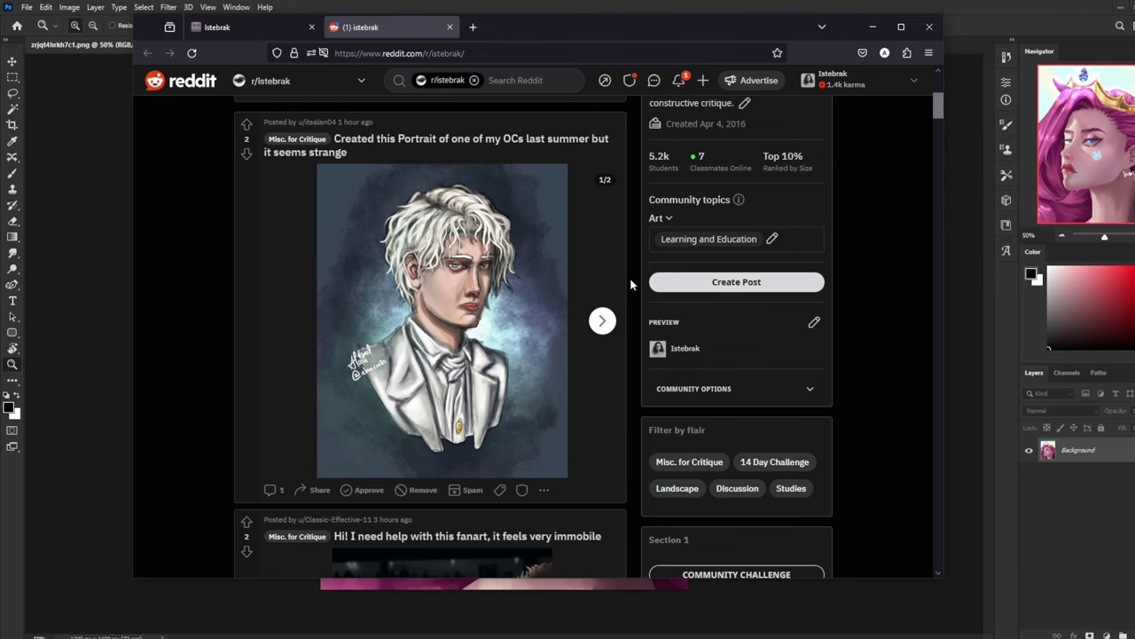
- Look through the brush packs and PortraitStudio listings on the Istebrak store page, and close the browser to return to Photoshop
click(450, 26)
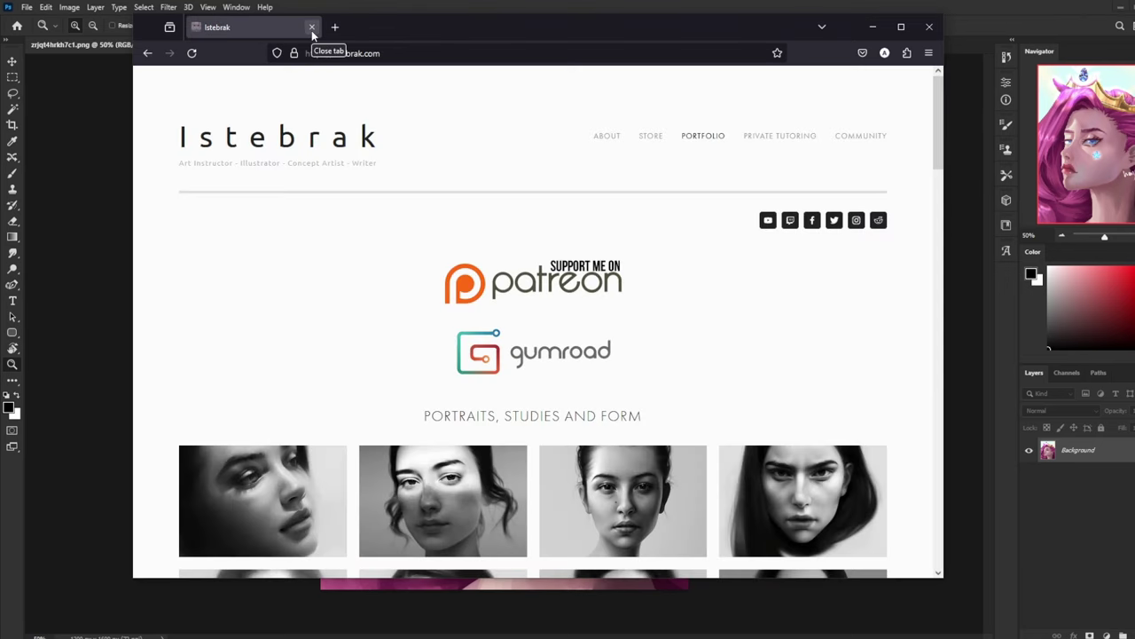
click(651, 139)
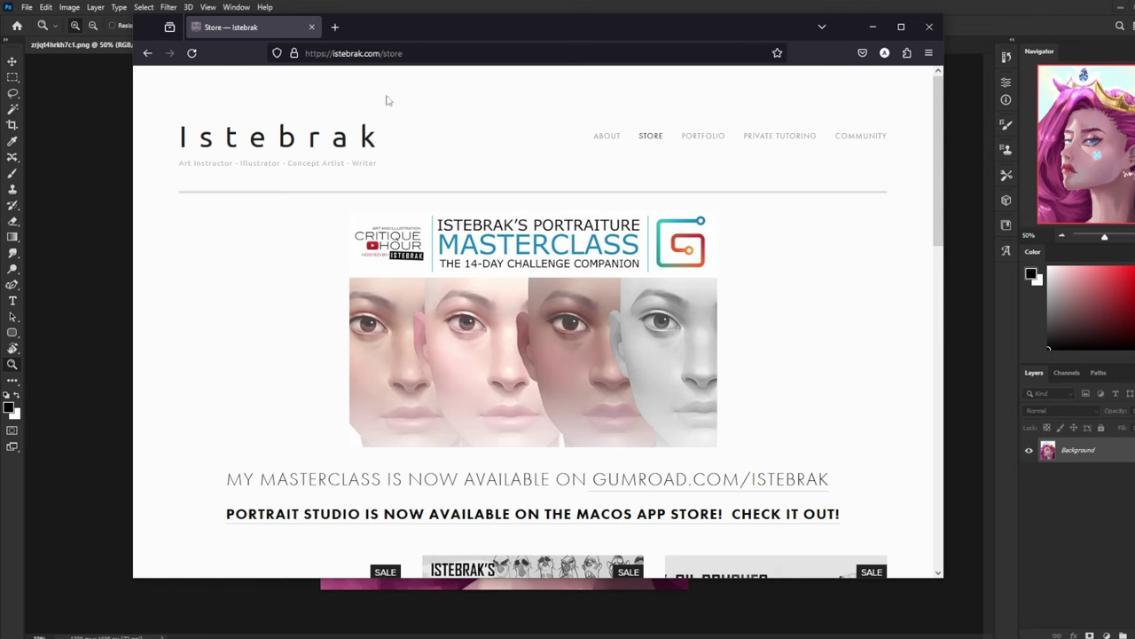
scroll(854, 354, down, 3)
scroll(913, 343, down, 1)
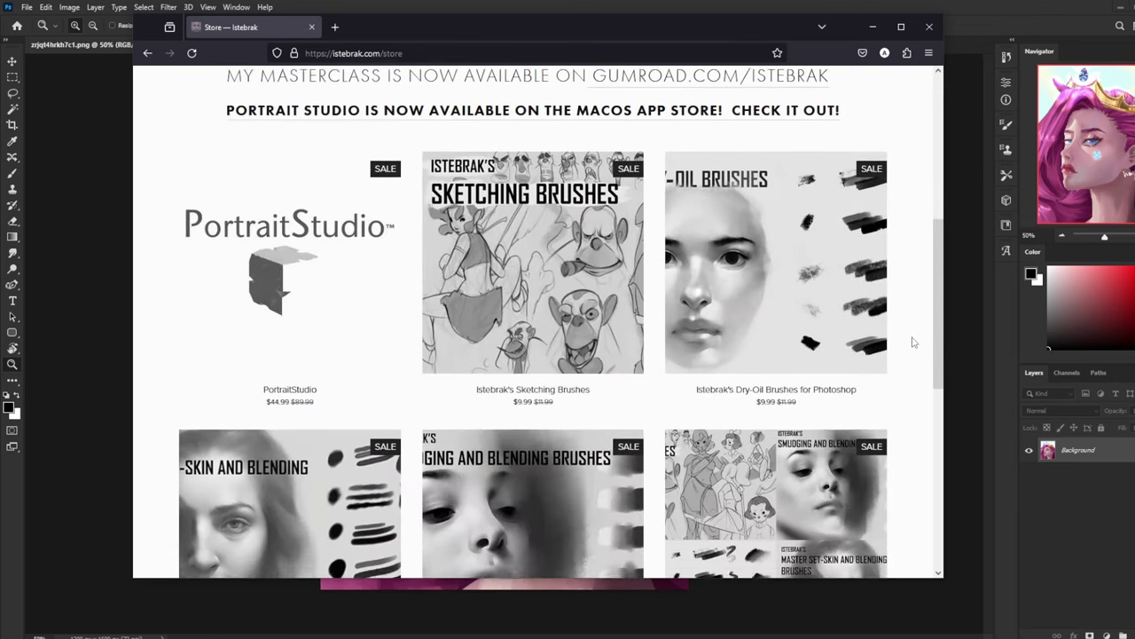
scroll(914, 342, down, 1)
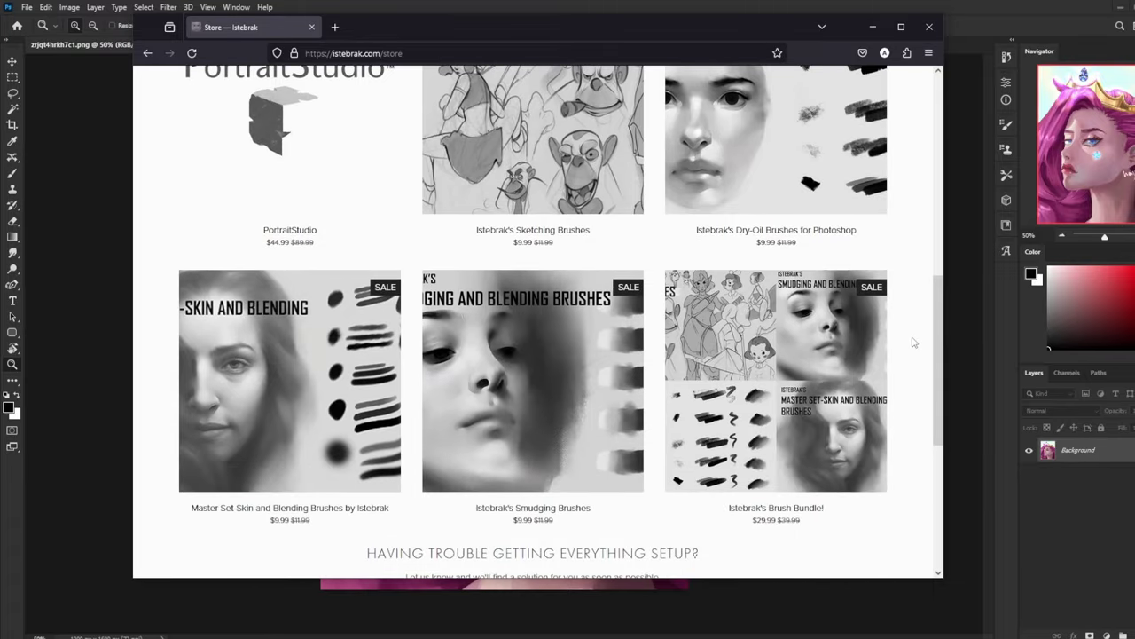
scroll(913, 342, up, 4)
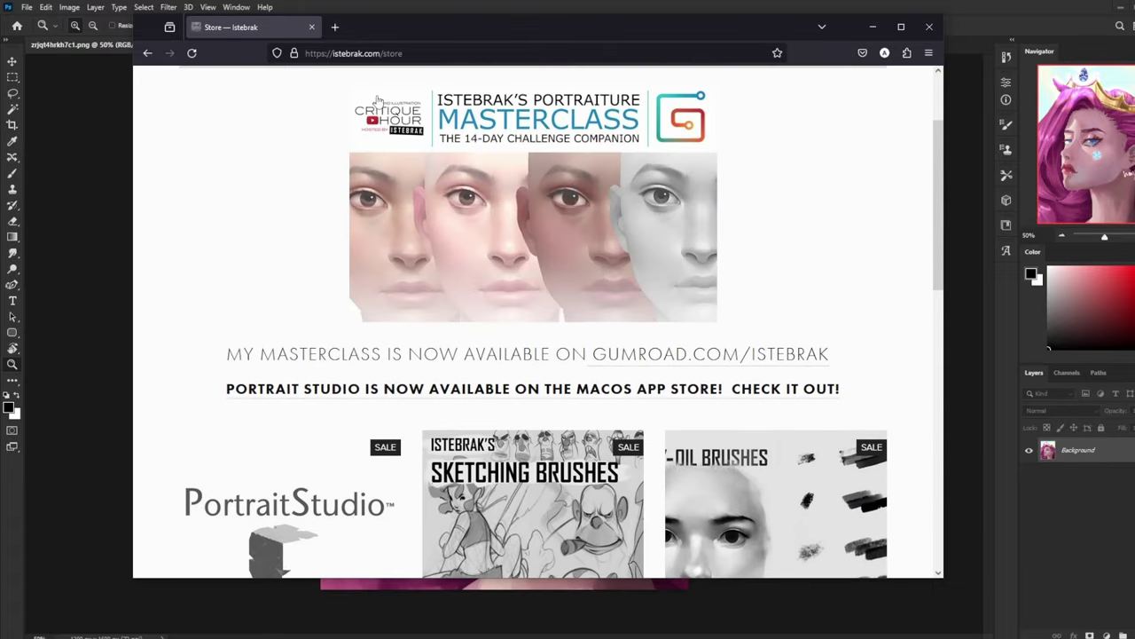
click(312, 27)
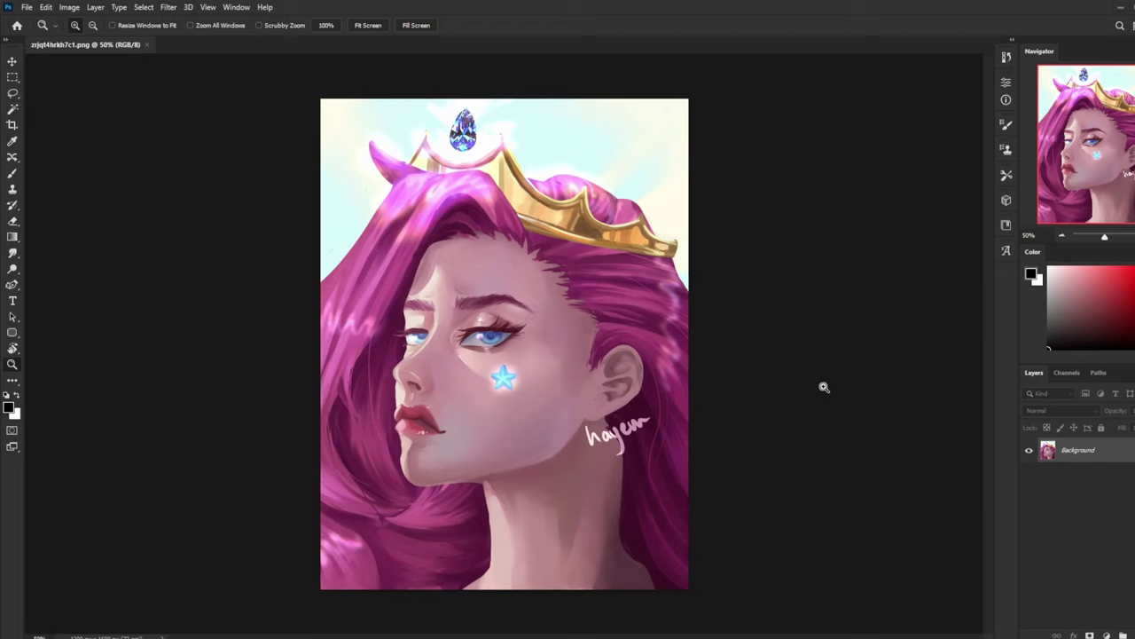
- Prepare to paint with the Brush tool by adding a new layer above the background and choosing bright red
key(b)
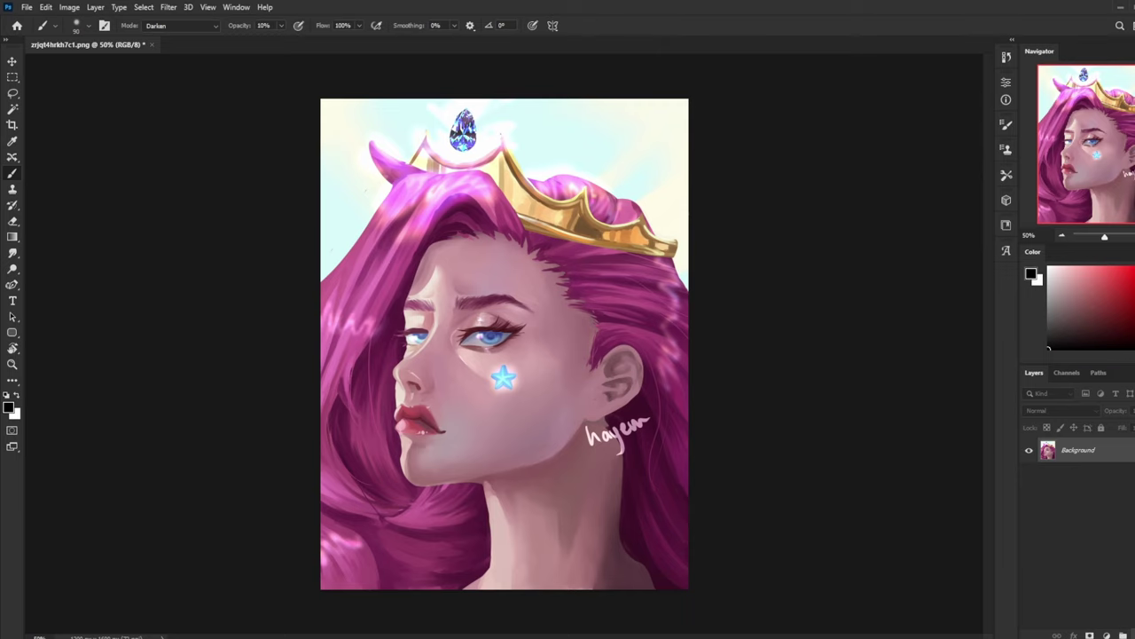
click(1106, 635)
click(1098, 283)
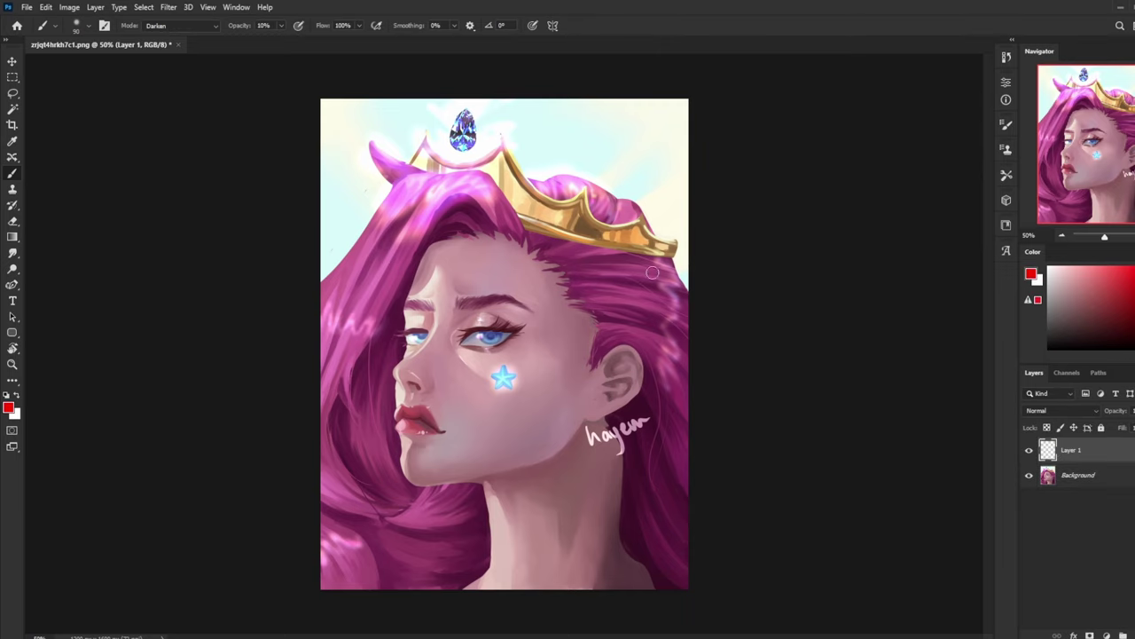
- Choose the 30 px brush from Istebraks Sketching Brushes and set it to 100% opacity and Normal mode
right_click(612, 303)
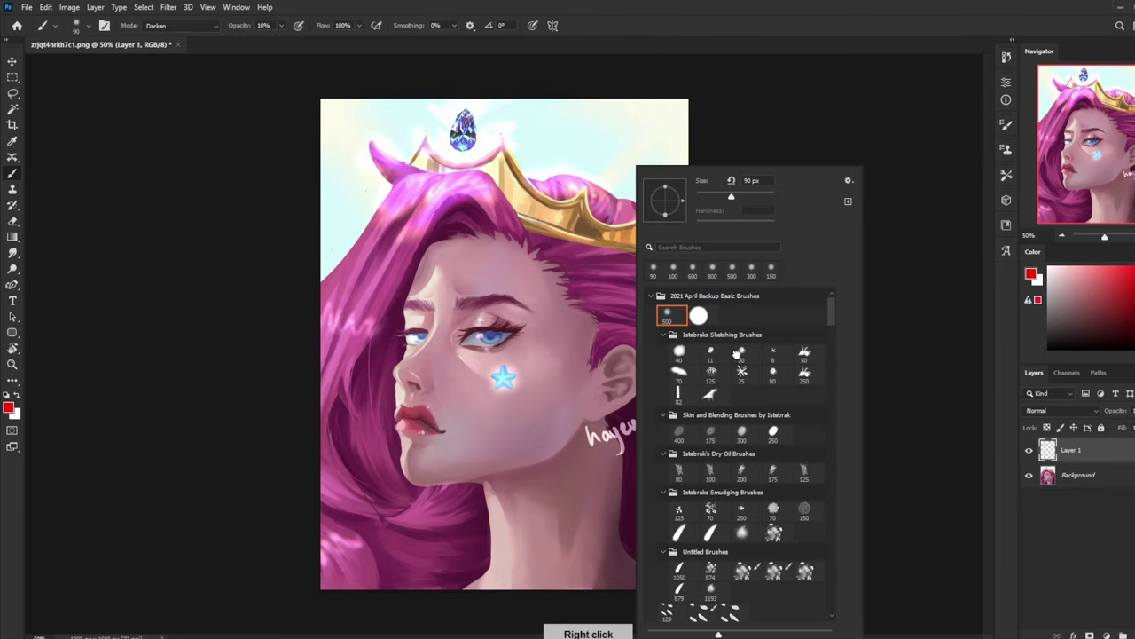
double_click(738, 353)
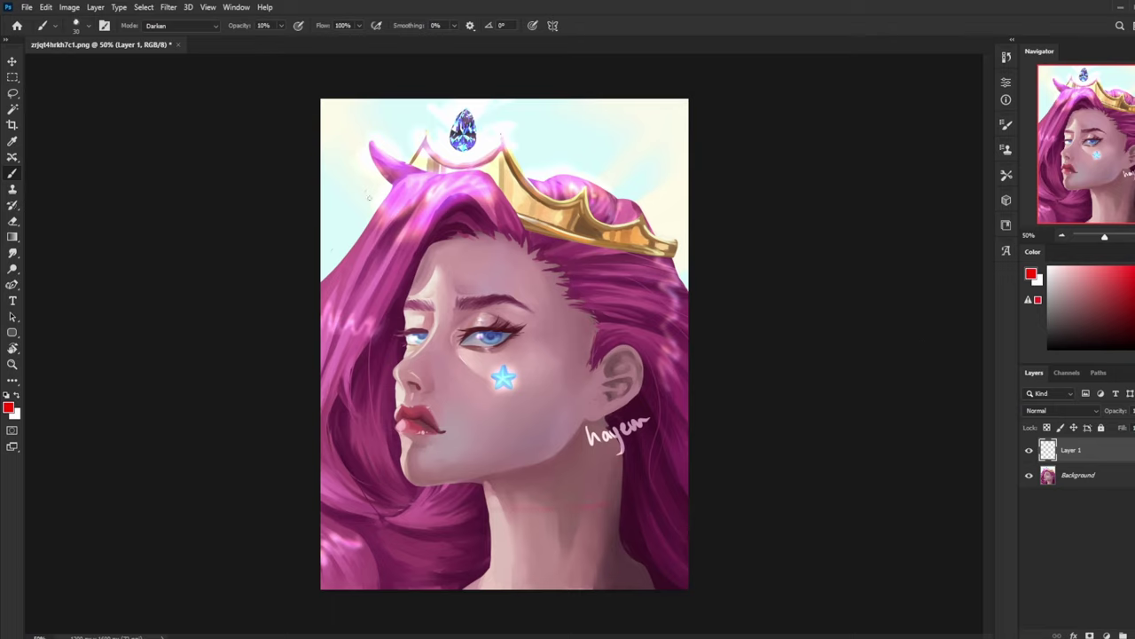
click(281, 25)
drag(281, 26, 347, 42)
click(183, 26)
click(180, 35)
- Try a red curve across the neck and boxes around the nose, mouth and face, and undo them
drag(484, 507, 614, 494)
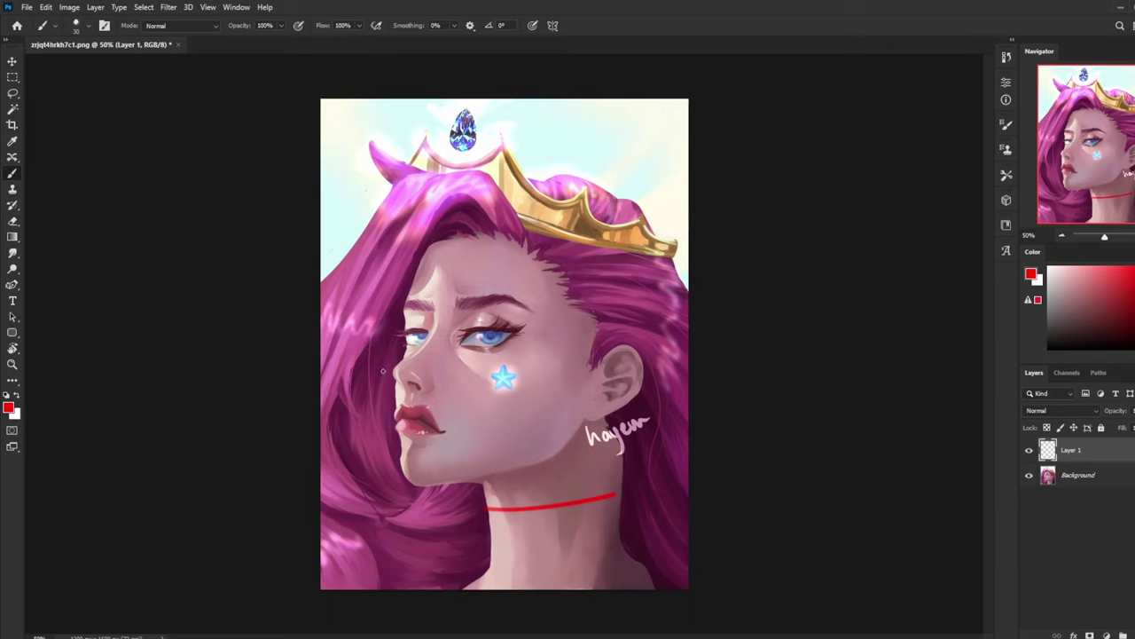
mouse_move(451, 348)
mouse_down()
mouse_move(378, 437)
mouse_move(464, 456)
mouse_move(452, 343)
mouse_up()
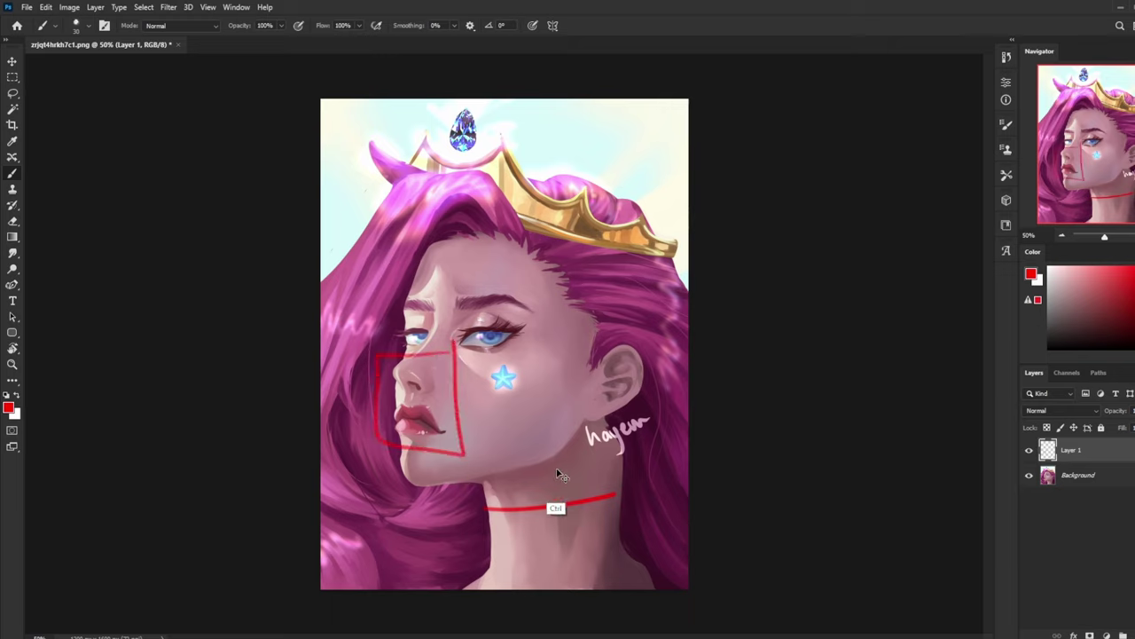
key(ctrl+z)
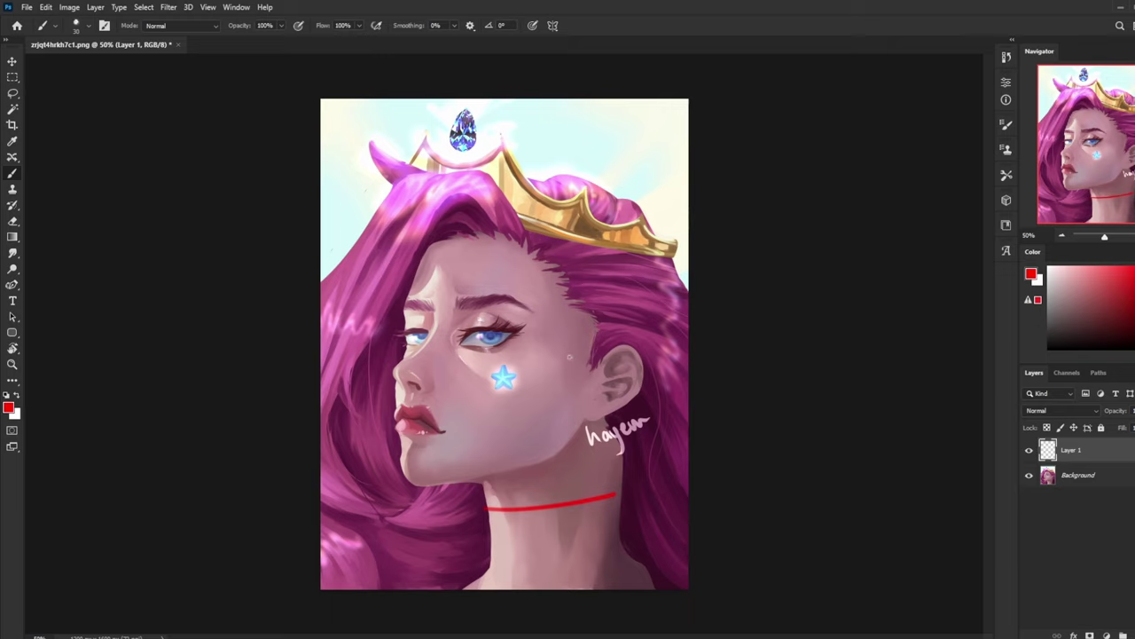
mouse_move(545, 273)
mouse_down()
mouse_move(392, 270)
mouse_move(374, 440)
mouse_move(501, 441)
mouse_move(528, 369)
mouse_move(526, 282)
mouse_up()
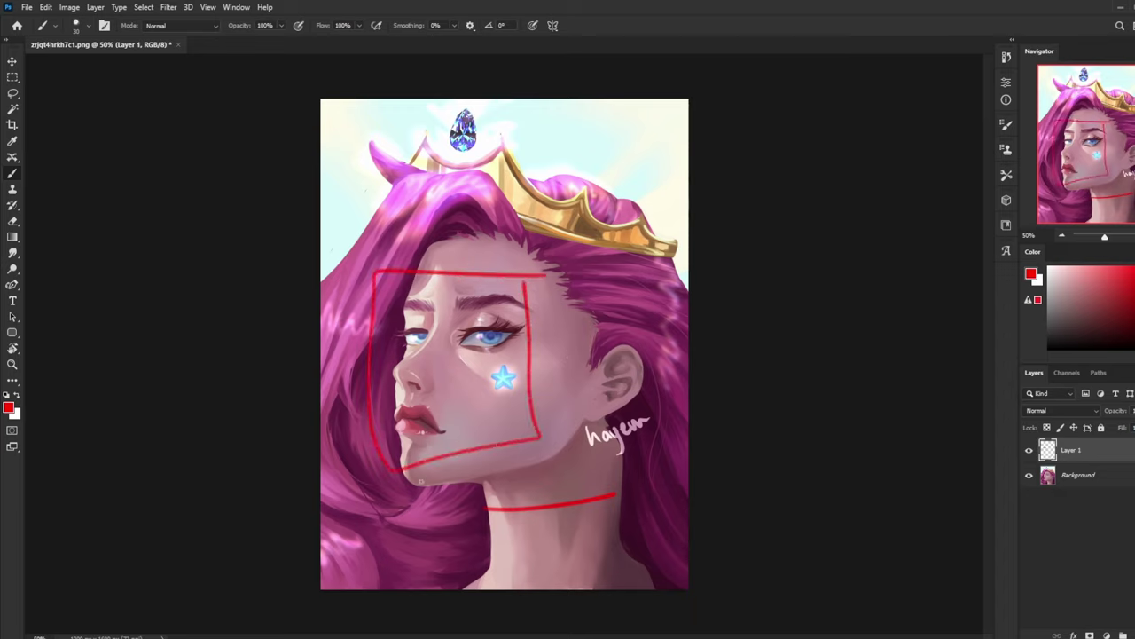
key(ctrl+z)
key(ctrl+z)
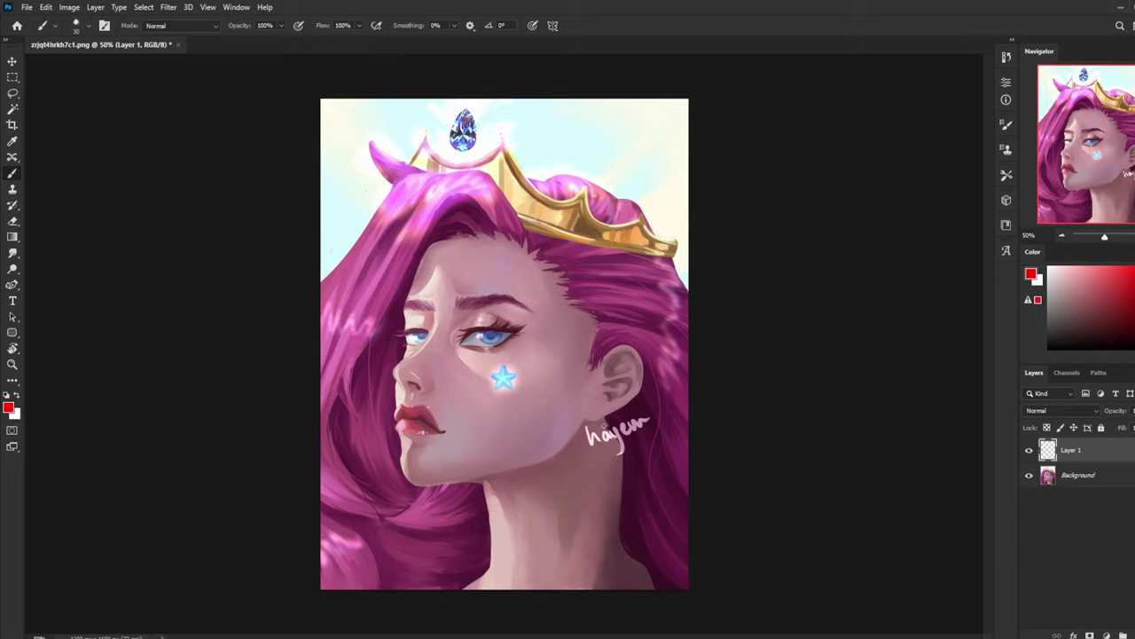
- Try red guide strokes running down the neck from below the ear, and undo them
drag(607, 432, 621, 539)
key(ctrl+z)
mouse_move(607, 429)
mouse_down()
mouse_move(612, 532)
mouse_move(640, 559)
mouse_up()
key(ctrl+z)
key(ctrl+z)
- Try tracing the jawline and the underside of the chin in red, undoing each attempt
drag(406, 484, 435, 485)
mouse_move(581, 422)
mouse_down()
mouse_move(541, 461)
mouse_move(426, 487)
mouse_up()
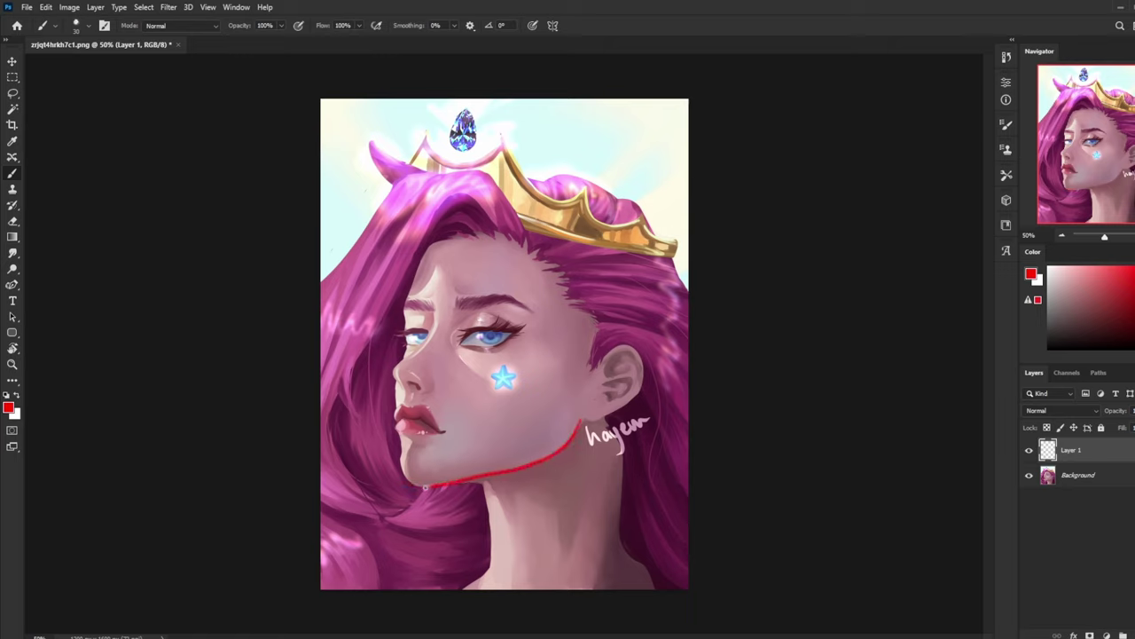
key(ctrl+z)
mouse_move(578, 420)
mouse_down()
mouse_move(549, 456)
mouse_move(481, 475)
mouse_move(420, 483)
mouse_move(404, 454)
mouse_up()
key(ctrl+z)
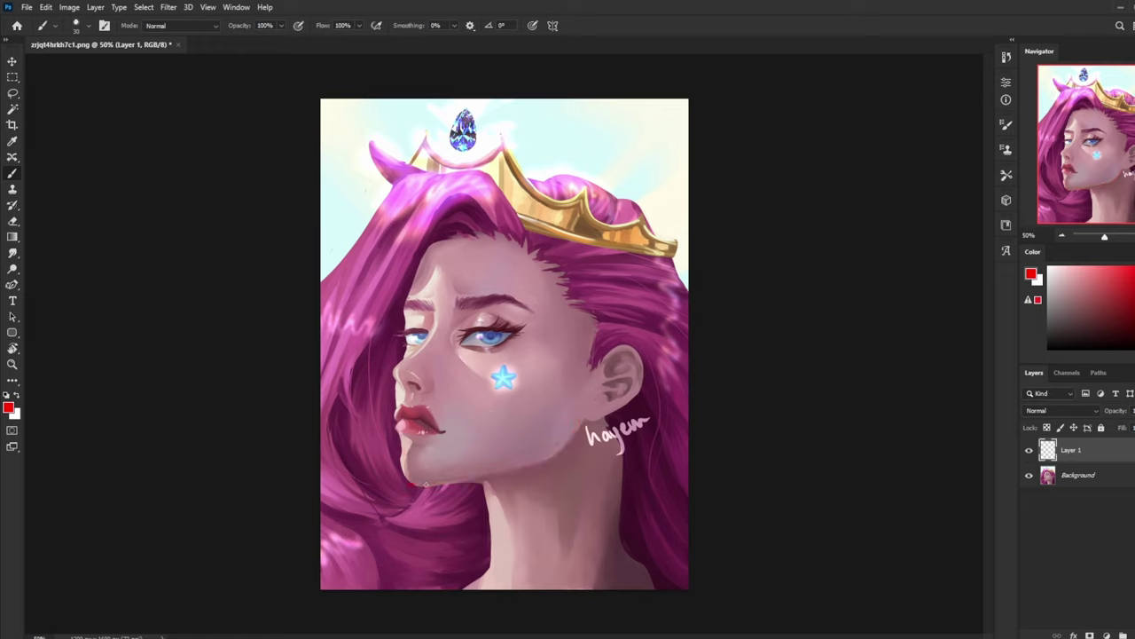
mouse_move(425, 483)
mouse_down()
mouse_move(437, 484)
mouse_move(413, 485)
mouse_up()
key(ctrl+z)
drag(443, 483, 564, 443)
key(ctrl+z)
key(ctrl+z)
- Draw a red line down the face from hairline to chin, with a short tick marking each end
mouse_move(448, 224)
mouse_down()
mouse_move(489, 225)
mouse_move(448, 275)
mouse_move(414, 479)
mouse_up()
key(ctrl+z)
drag(462, 229, 413, 498)
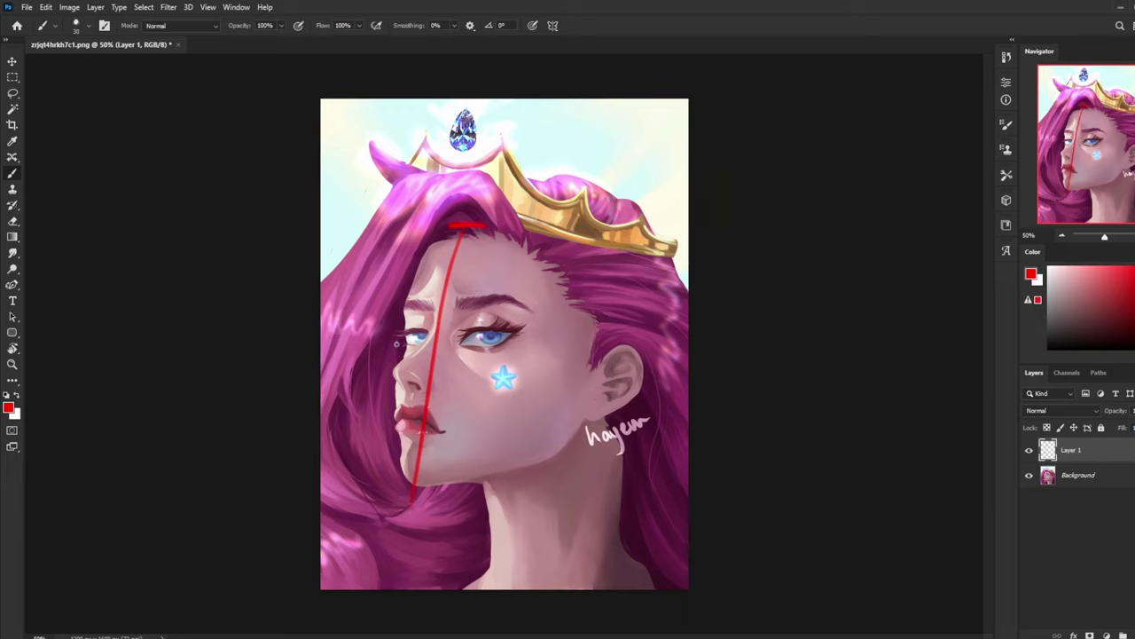
drag(408, 485, 438, 485)
- Sketch a small red front-view face with a vertical centre line, eyes, nose and mouth in the sky beside the crown
mouse_move(582, 115)
mouse_down()
mouse_move(610, 112)
mouse_move(605, 203)
mouse_up()
mouse_move(592, 131)
mouse_down()
mouse_move(614, 142)
mouse_move(620, 133)
mouse_move(598, 165)
mouse_up()
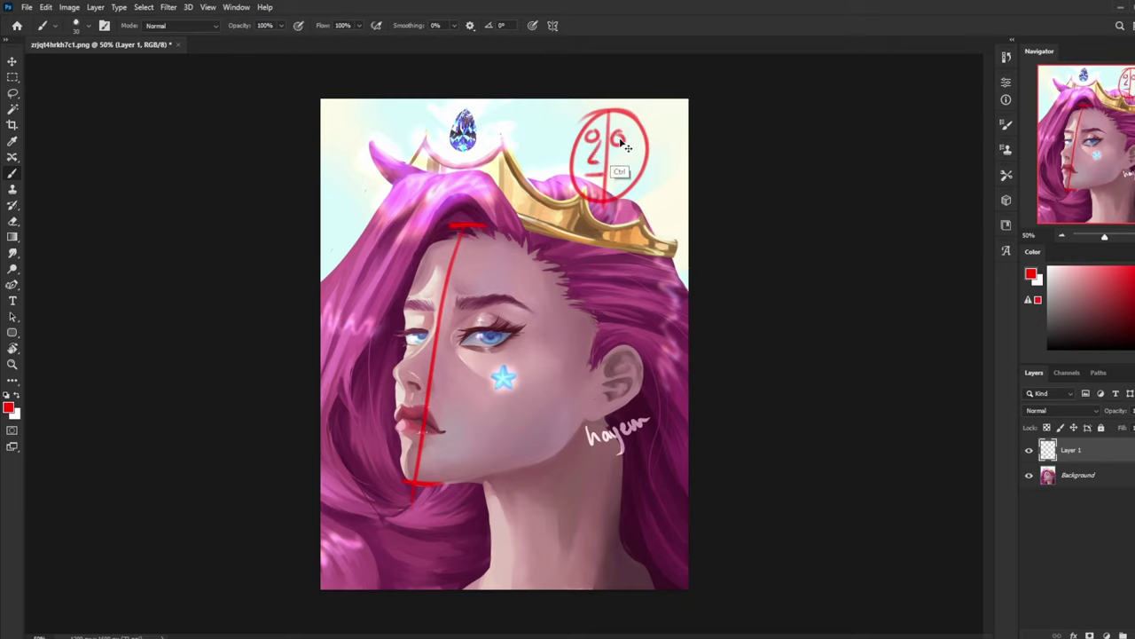
key(ctrl+z)
key(ctrl+z)
key(ctrl+z)
drag(626, 130, 584, 177)
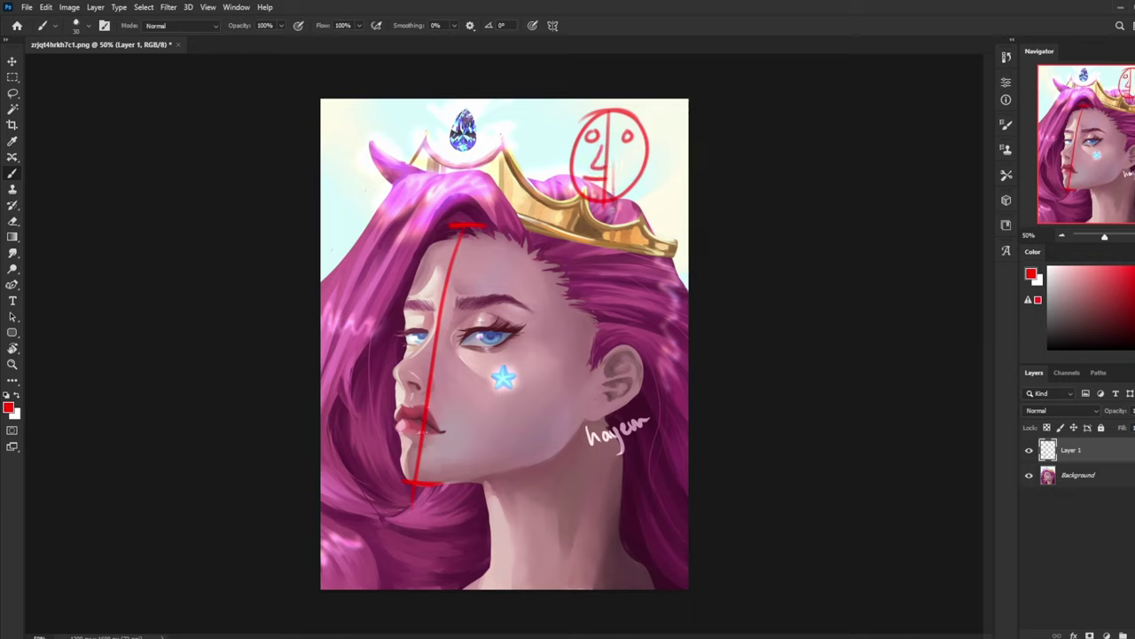
key(ctrl+z)
- Add arrows showing the turning direction to the small face sketch, and redraw its features nearer the edge
drag(667, 122, 660, 135)
mouse_move(652, 170)
mouse_down()
mouse_move(541, 183)
mouse_move(573, 194)
mouse_up()
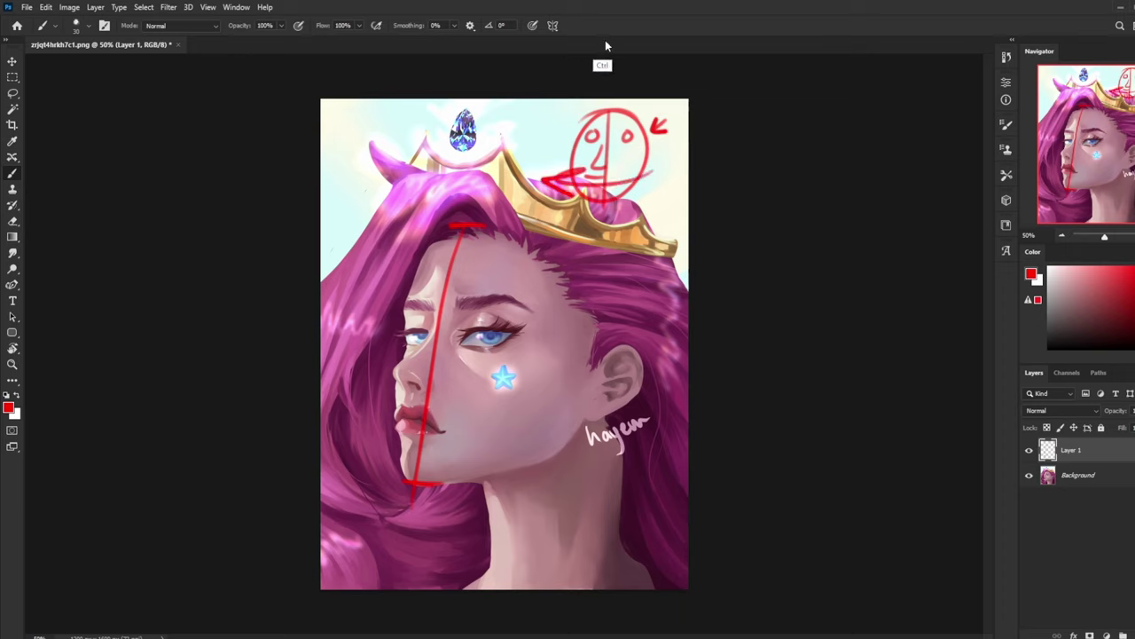
mouse_move(578, 129)
mouse_down()
mouse_move(613, 142)
mouse_move(612, 131)
mouse_move(575, 163)
mouse_move(577, 176)
mouse_up()
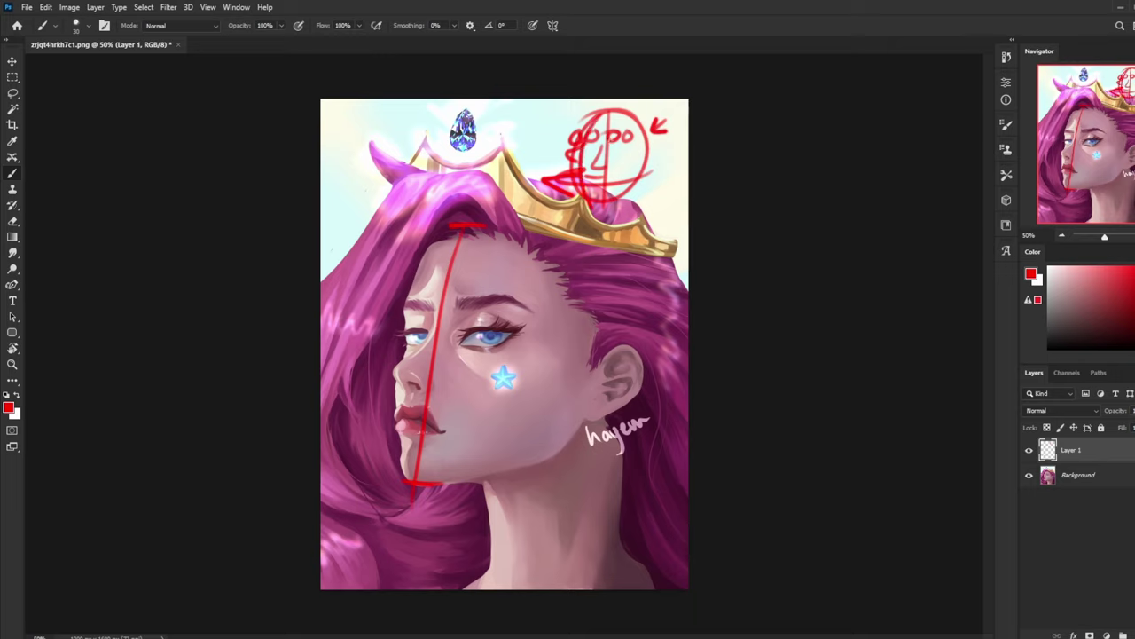
- Undo the whole small face sketch and its arrows in the sky
key(ctrl+z)
key(ctrl+z)
key(ctrl+z)
key(ctrl+z)
key(ctrl+z)
key(ctrl+z)
key(ctrl+z)
key(ctrl+z)
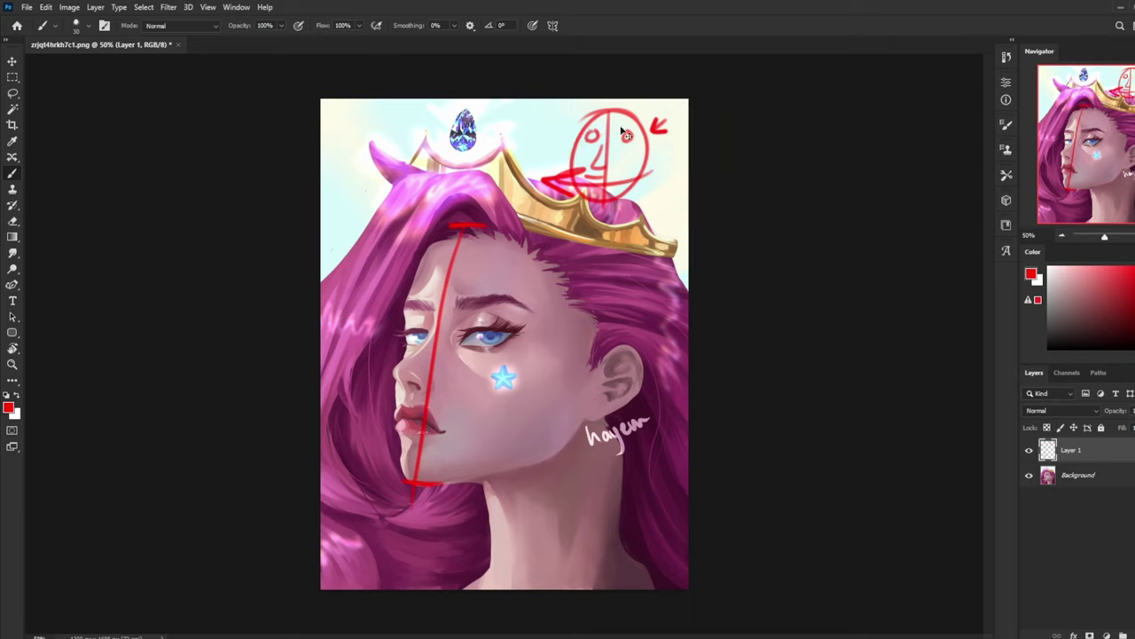
key(ctrl+z)
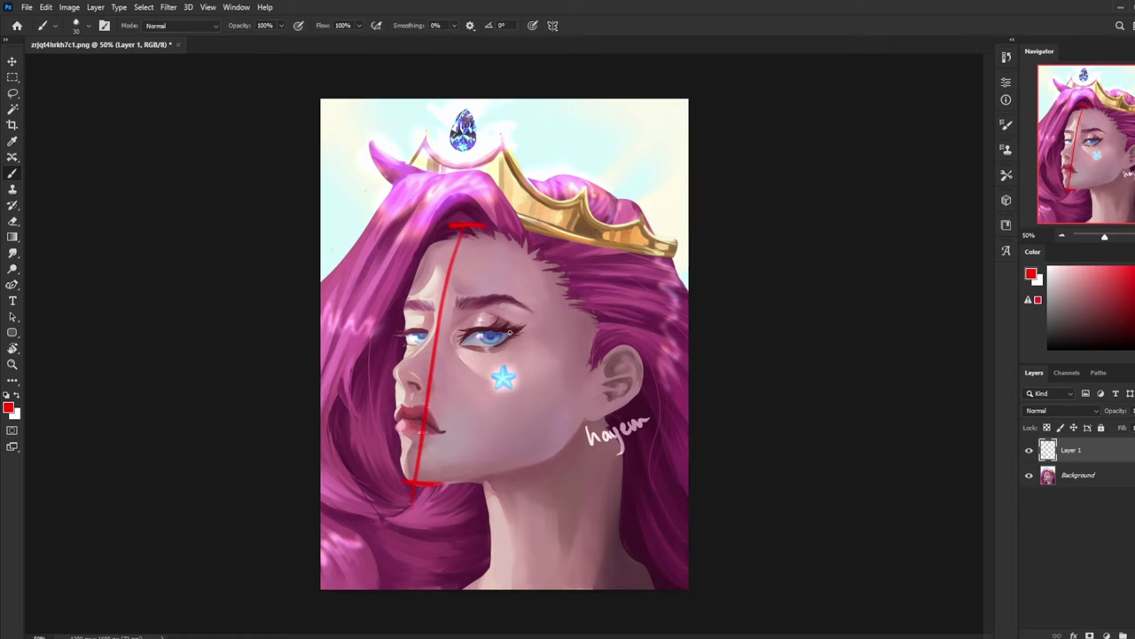
- Mark the eye's outer corner with a red arrow and outline a crescent shape in the hair above the ear
drag(541, 318, 527, 325)
mouse_move(543, 324)
mouse_down()
mouse_move(523, 330)
mouse_move(537, 335)
mouse_up()
mouse_move(566, 295)
mouse_down()
mouse_move(605, 298)
mouse_move(615, 278)
mouse_up()
- Sketch a curved wedge shape with a small arrow in the sky above the crown, undoing the first attempt
mouse_move(562, 134)
mouse_down()
mouse_move(610, 114)
mouse_move(611, 135)
mouse_move(564, 135)
mouse_move(618, 166)
mouse_move(581, 171)
mouse_move(624, 116)
mouse_up()
key(ctrl+z)
key(ctrl+z)
key(ctrl+z)
key(ctrl+z)
key(ctrl+z)
mouse_move(586, 149)
mouse_down()
mouse_move(626, 116)
mouse_move(635, 144)
mouse_move(596, 151)
mouse_move(639, 140)
mouse_up()
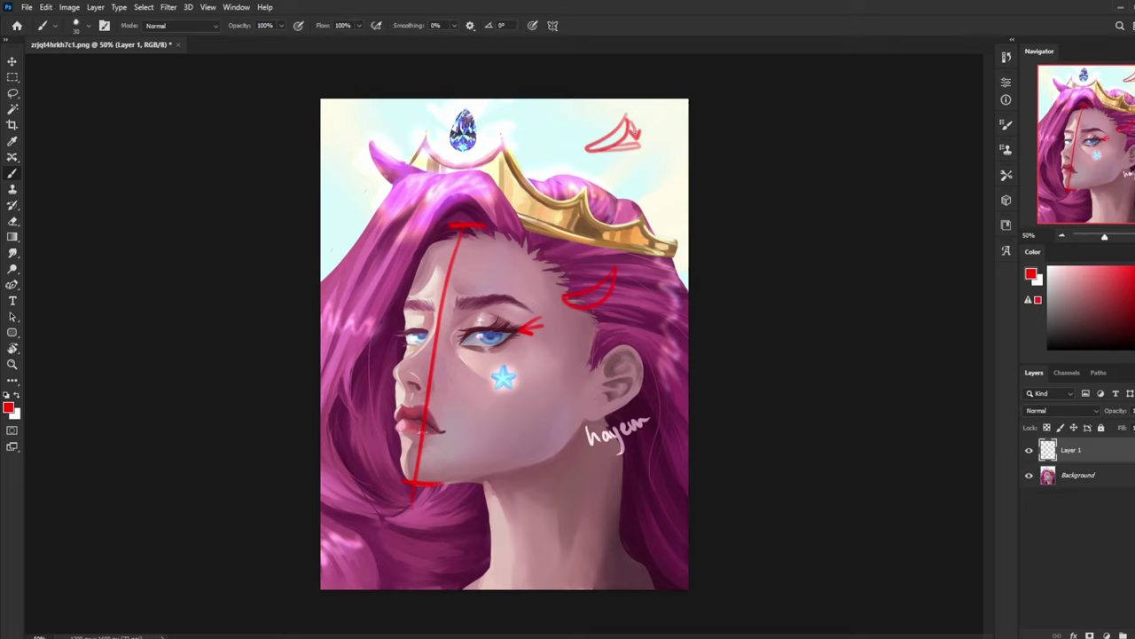
- Sketch small red rectangles between the crown gem and the wedge, and undo all the sketches in the sky
mouse_move(566, 114)
mouse_down()
mouse_move(534, 125)
mouse_move(549, 139)
mouse_move(562, 130)
mouse_move(552, 114)
mouse_move(577, 135)
mouse_move(593, 116)
mouse_move(494, 118)
mouse_move(492, 130)
mouse_move(524, 114)
mouse_up()
key(ctrl+z)
key(ctrl+z)
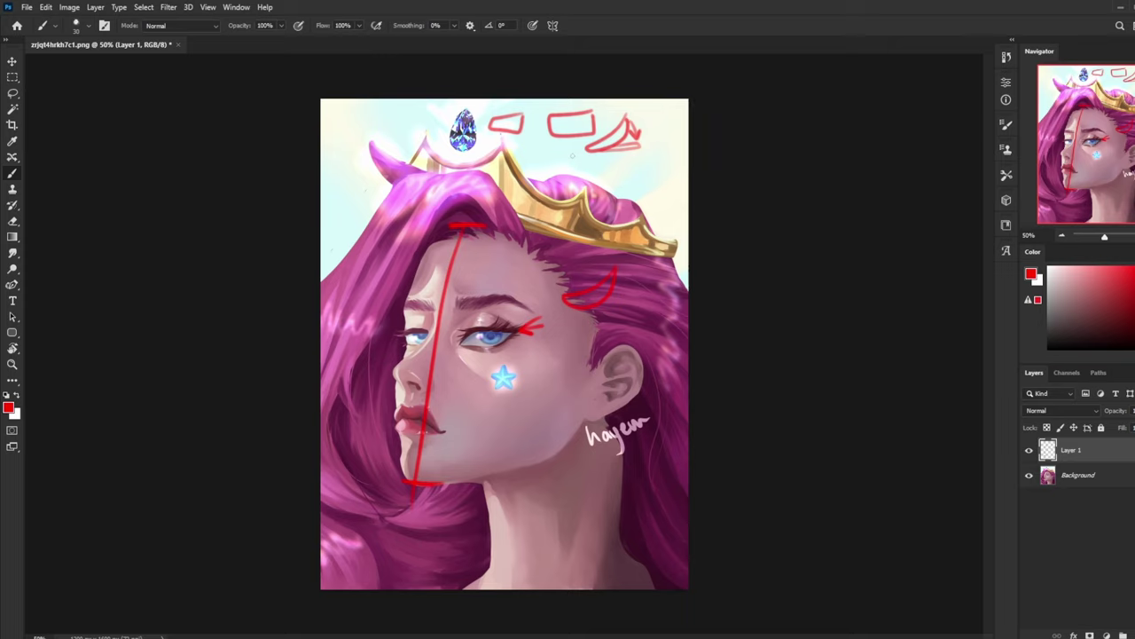
key(ctrl+z)
key(ctrl+z)
key(ctrl+z)
key(ctrl+z)
key(ctrl+z)
key(ctrl+z)
key(ctrl+z)
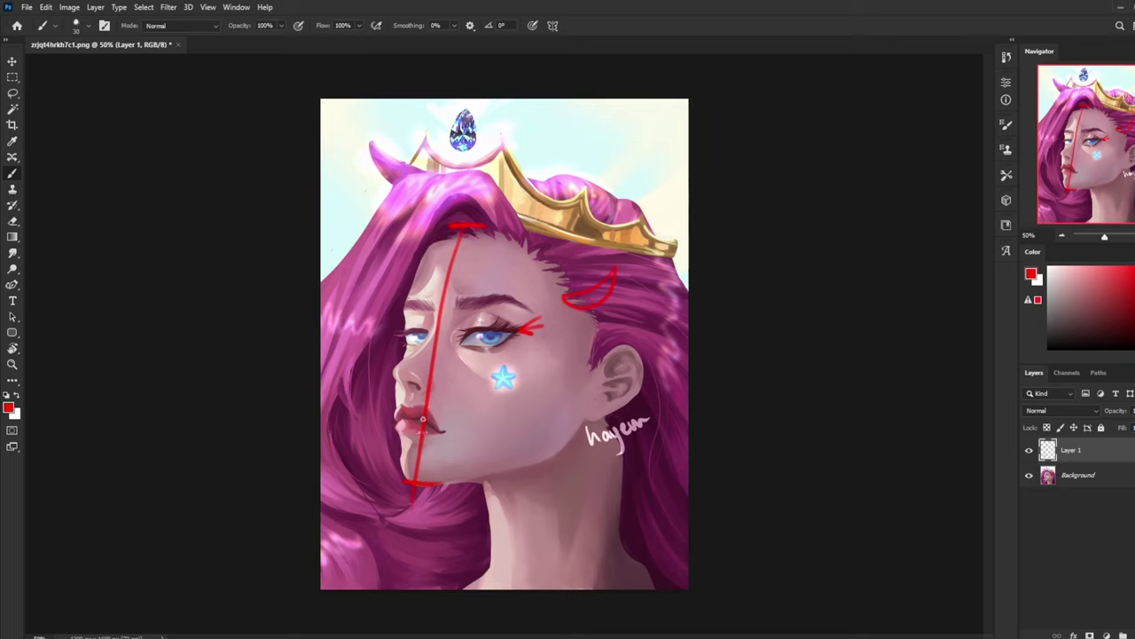
- Try circling the near eye and marking its upper eyelid in red, and undo the marks
mouse_move(523, 300)
mouse_down()
mouse_move(470, 365)
mouse_move(538, 309)
mouse_up()
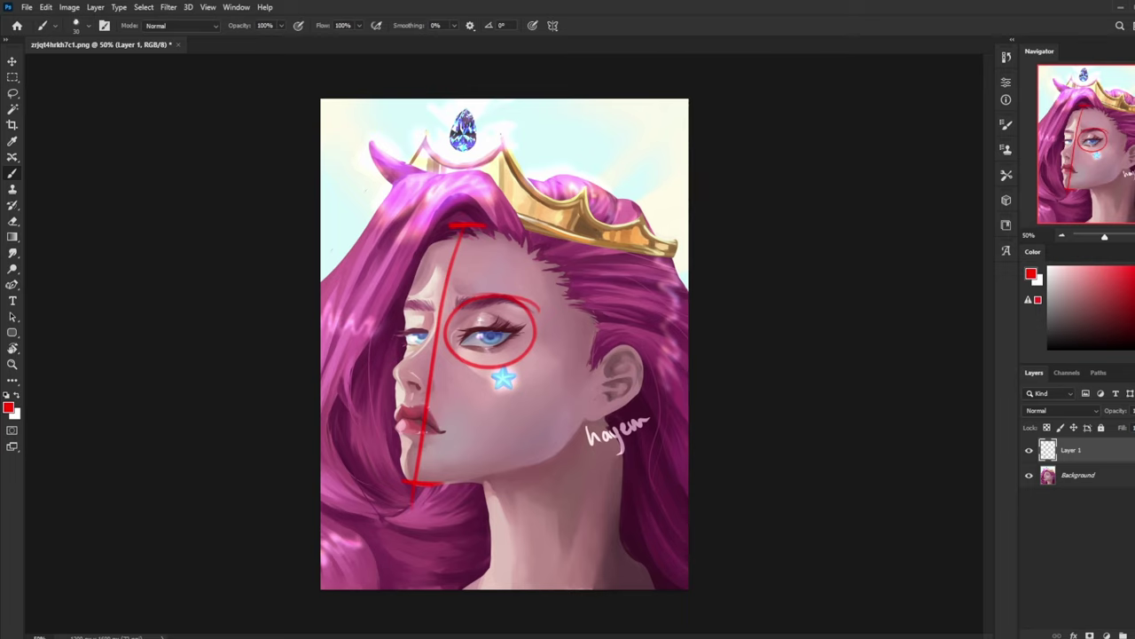
key(ctrl+z)
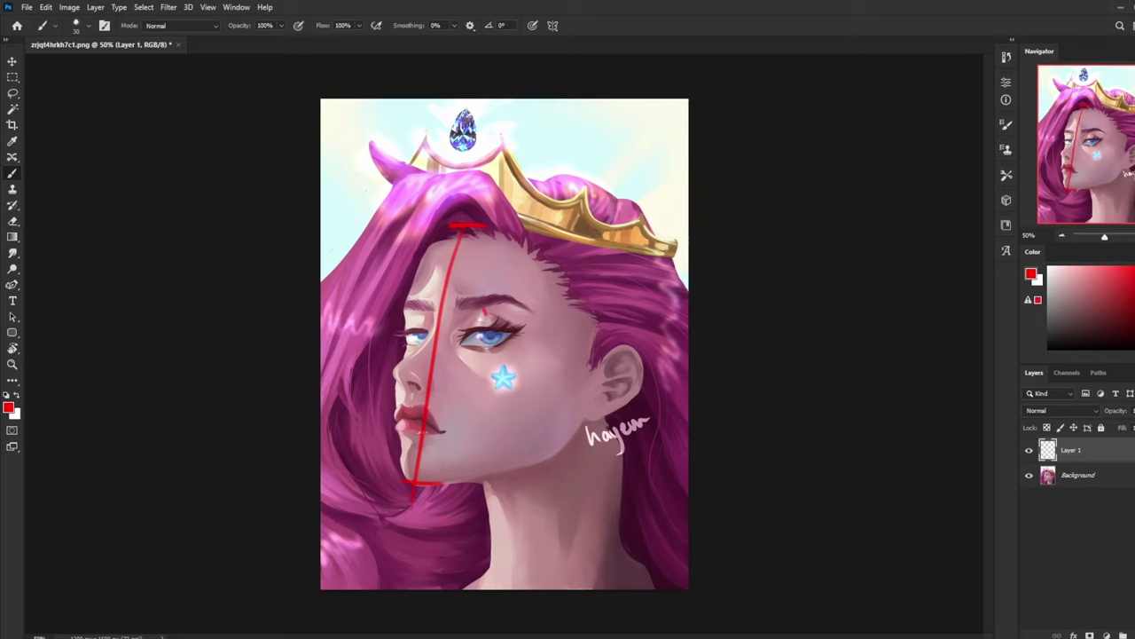
drag(486, 314, 490, 328)
mouse_move(485, 309)
mouse_down()
mouse_move(478, 325)
mouse_move(495, 315)
mouse_up()
key(ctrl+z)
- Sketch a red sphere over the back of the crown, with an arrow across its middle and curved vertical contours
mouse_move(632, 125)
mouse_down()
mouse_move(579, 229)
mouse_move(590, 115)
mouse_up()
drag(649, 162, 511, 177)
drag(511, 178, 542, 193)
drag(592, 117, 594, 141)
drag(595, 148, 596, 162)
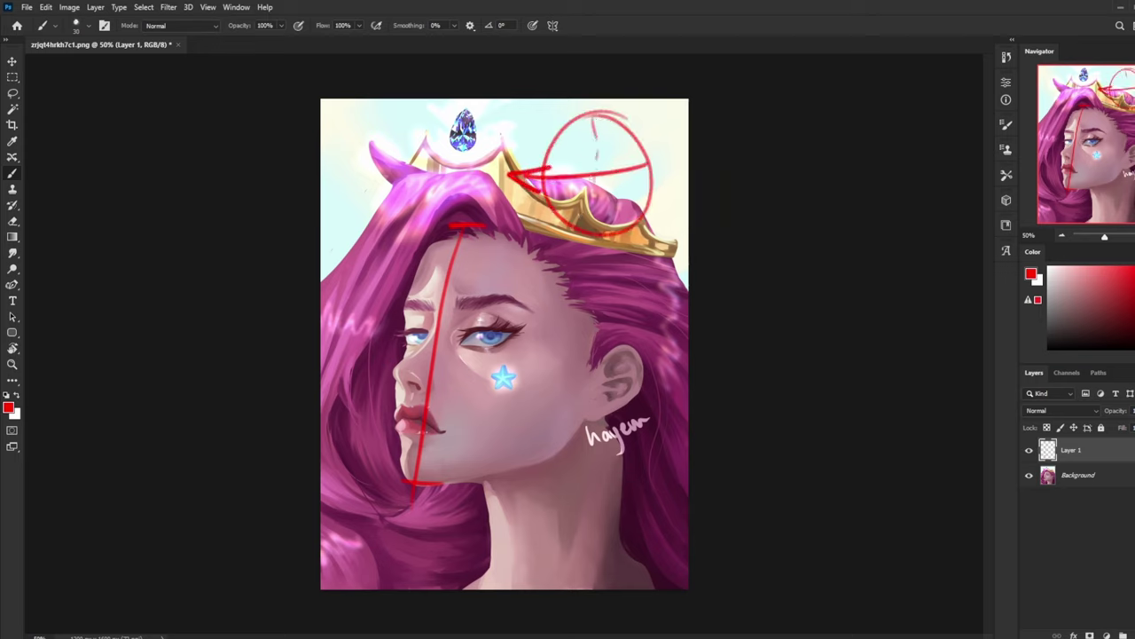
mouse_move(587, 118)
mouse_down()
mouse_move(563, 159)
mouse_move(587, 230)
mouse_up()
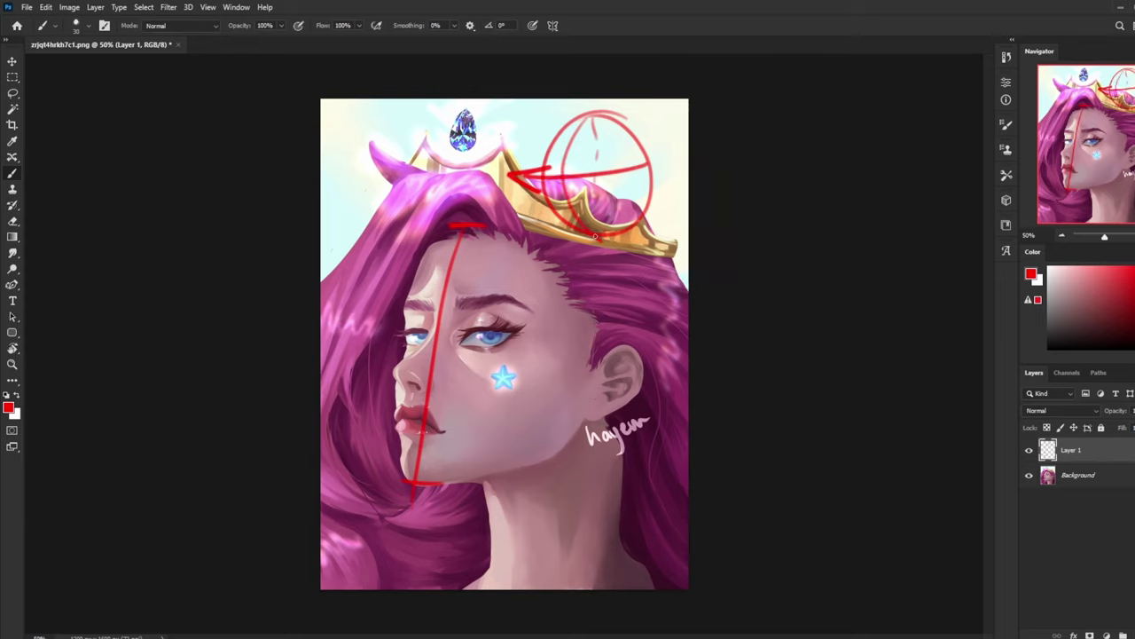
mouse_move(600, 238)
mouse_down()
mouse_move(547, 164)
mouse_move(585, 106)
mouse_move(589, 135)
mouse_up()
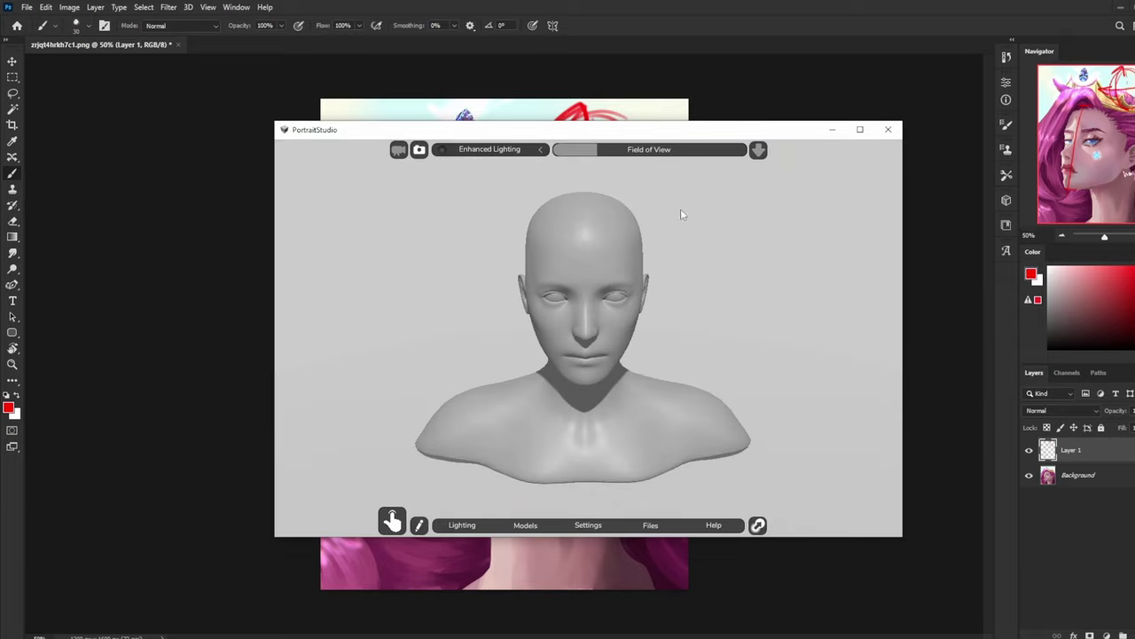
- Switch to PortraitStudio and delete the head-and-shoulders bust from the scene
click(583, 325)
key(Delete)
click(538, 369)
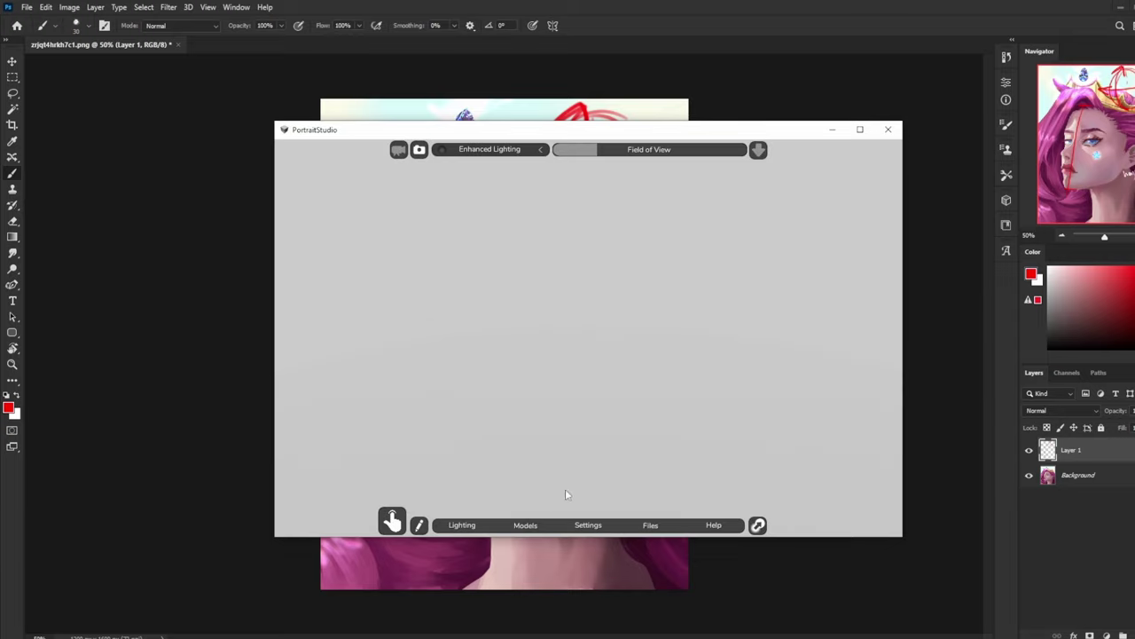
- Load the first full-body female model from the Figures category into the scene
click(526, 525)
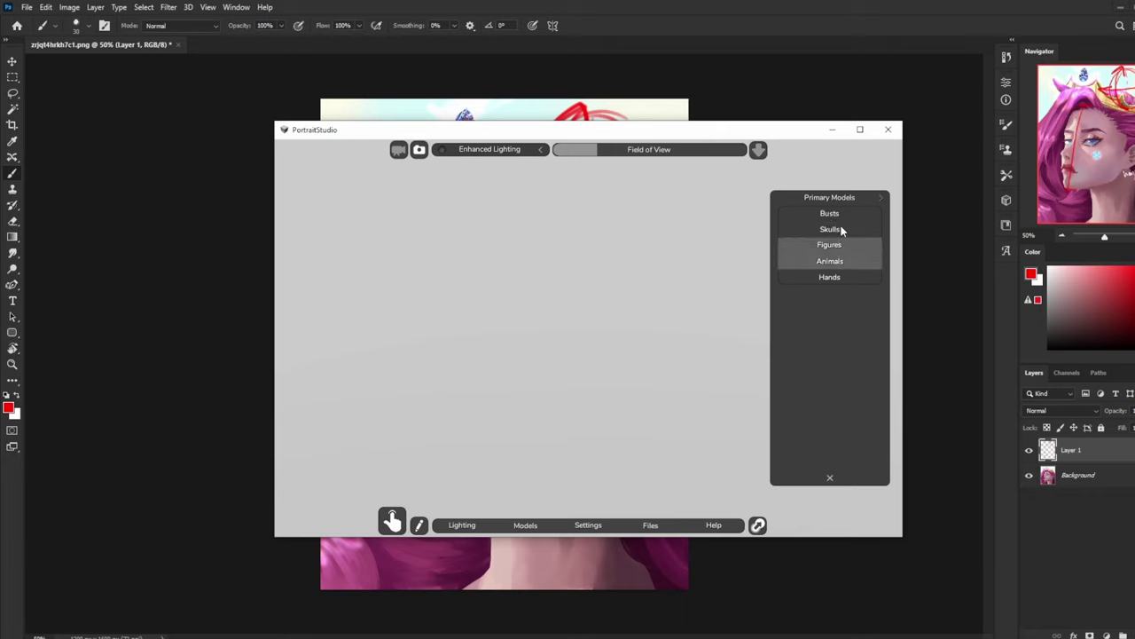
click(839, 248)
click(828, 233)
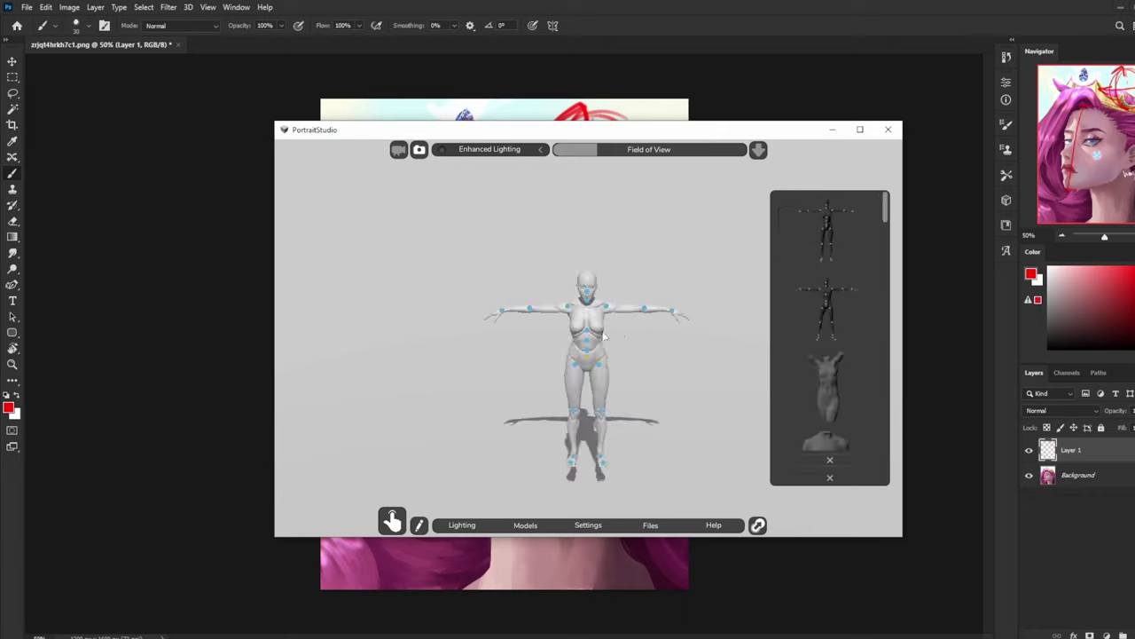
- Close the model library and the model properties, and maximize the PortraitStudio window around the figure's upper body
click(391, 523)
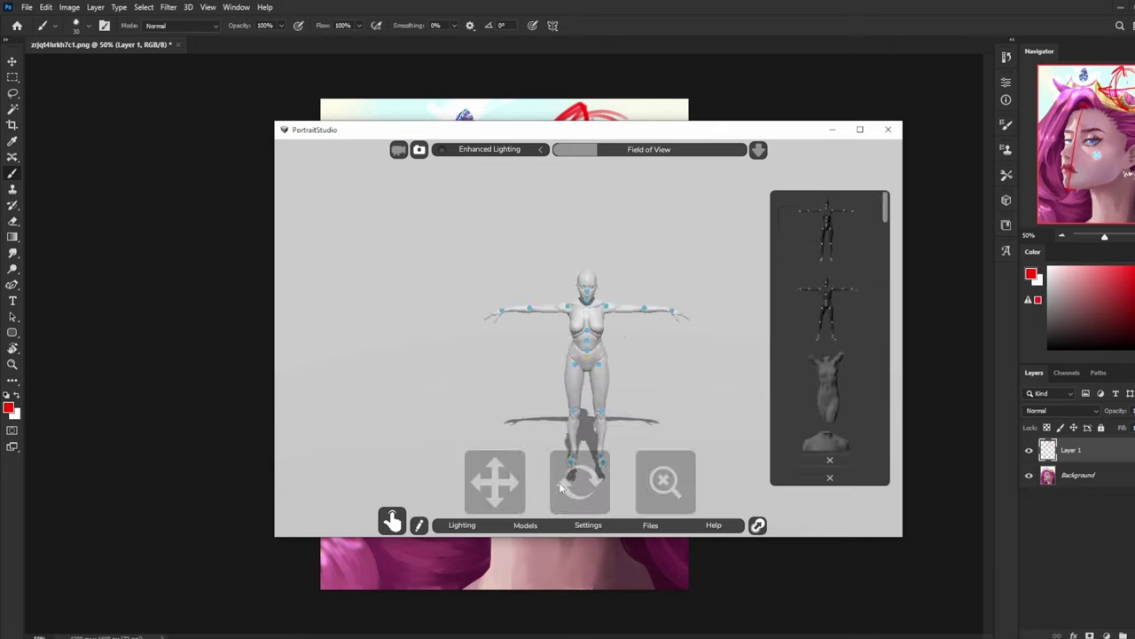
drag(657, 480, 676, 496)
mouse_move(577, 485)
mouse_down()
mouse_move(572, 538)
mouse_move(579, 487)
mouse_move(565, 474)
mouse_up()
drag(487, 485, 588, 479)
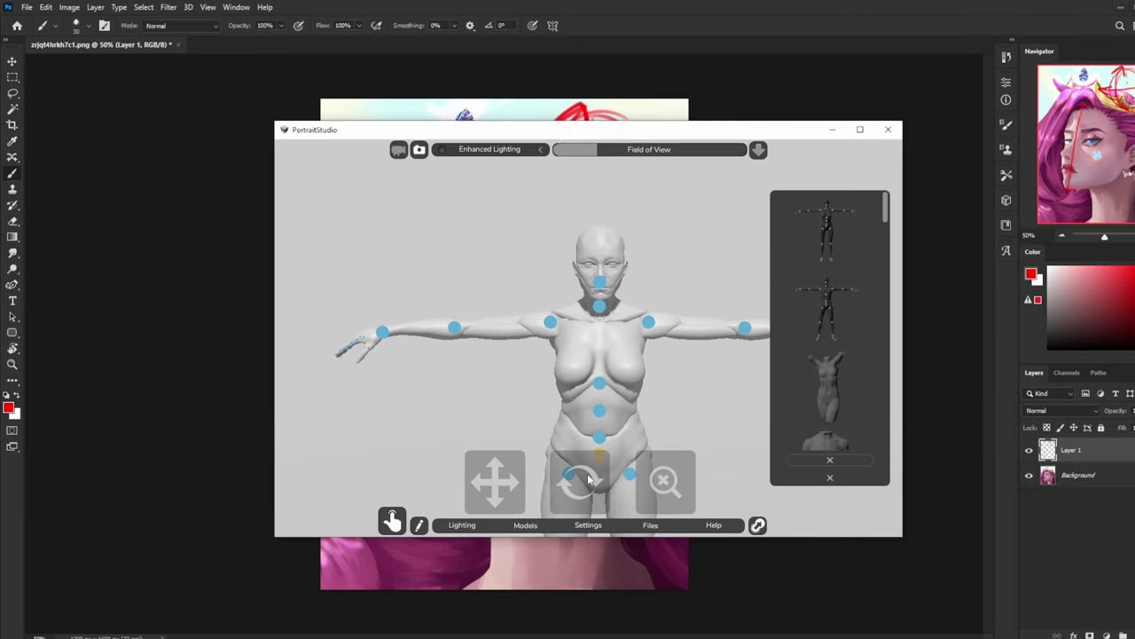
click(830, 460)
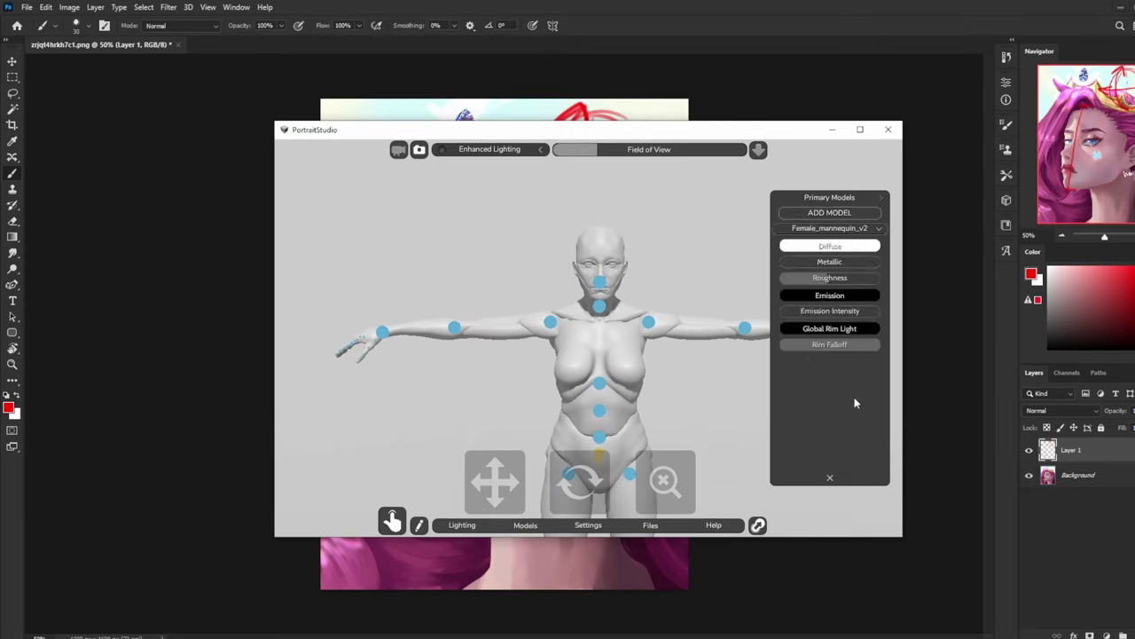
click(831, 478)
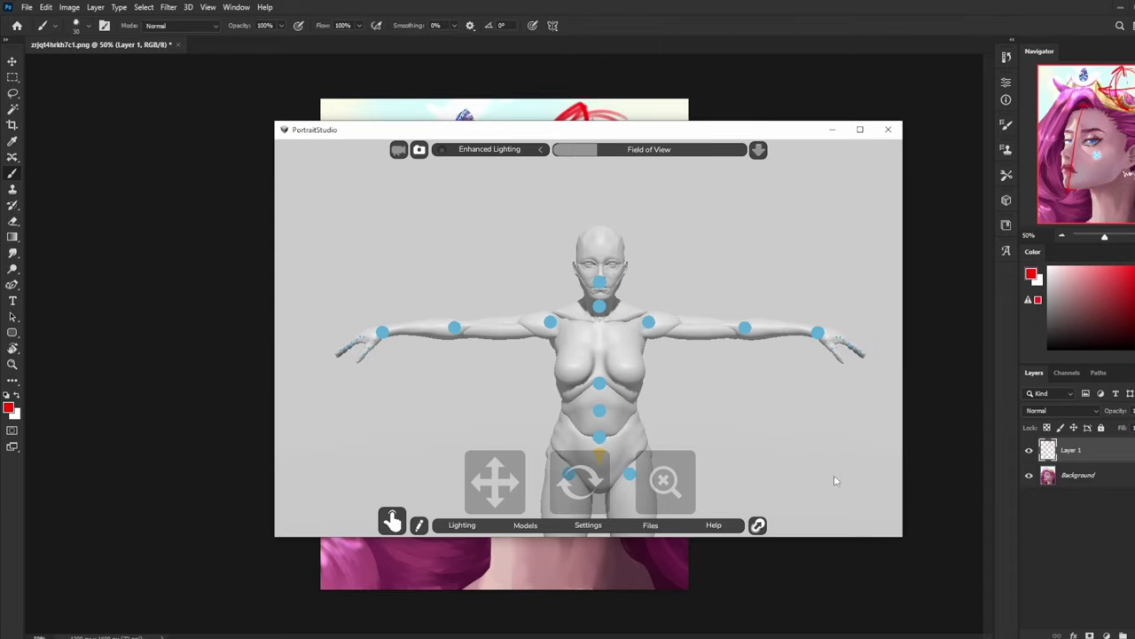
click(860, 129)
- Hide the joints of the Female_mannequin_v2 model
click(608, 242)
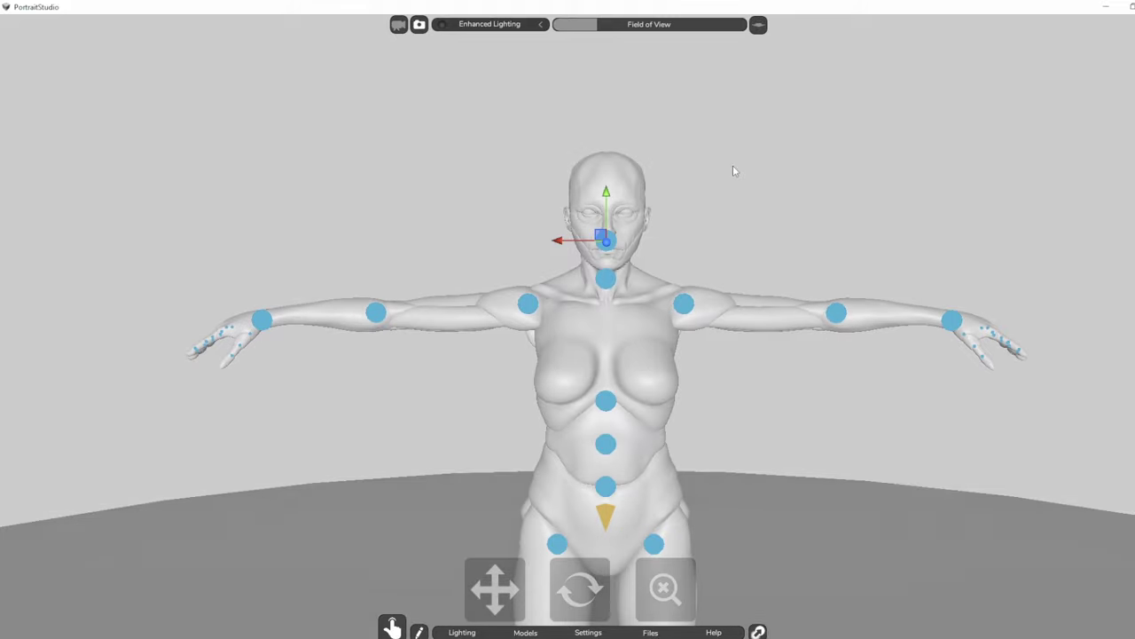
click(607, 257)
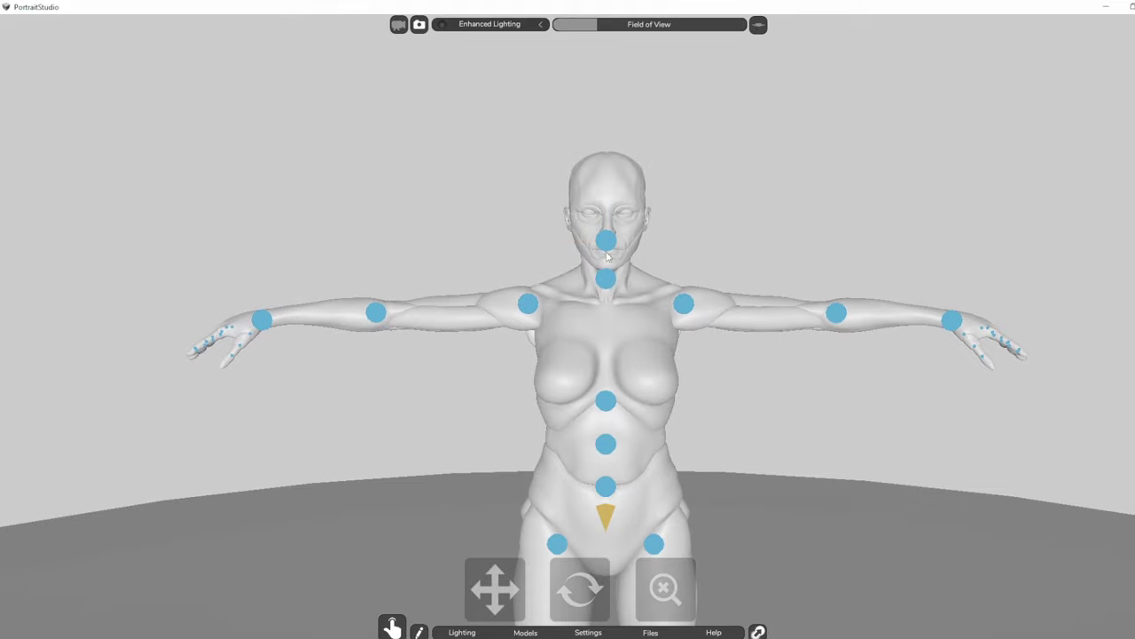
click(608, 244)
drag(668, 586, 669, 583)
mouse_move(497, 590)
mouse_down()
mouse_move(484, 614)
mouse_move(502, 605)
mouse_up()
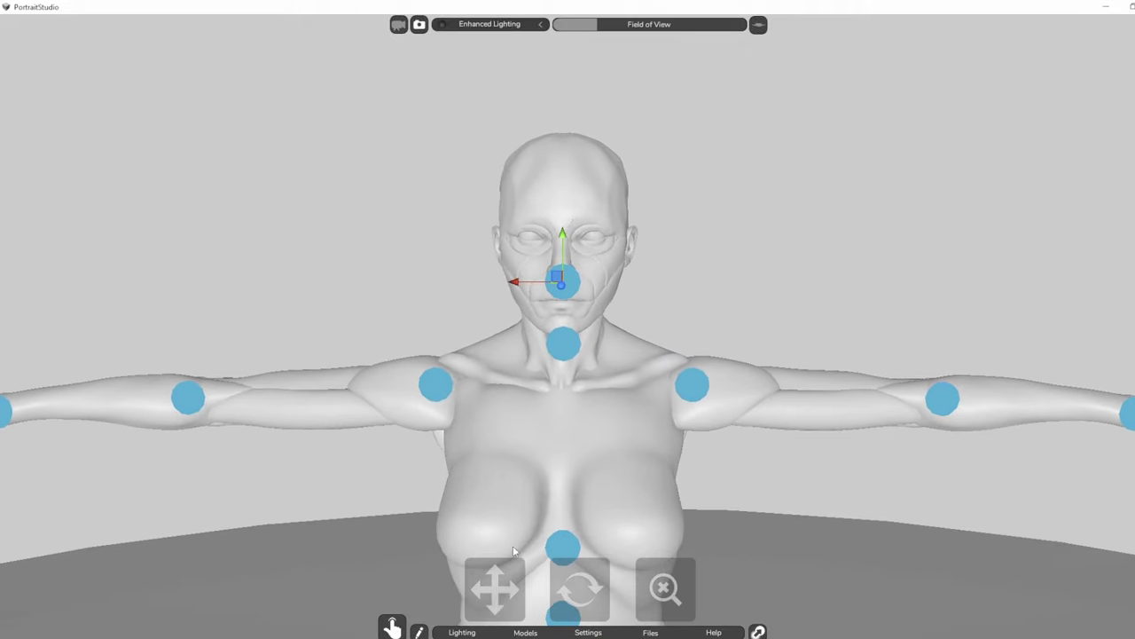
click(829, 253)
click(563, 284)
click(525, 632)
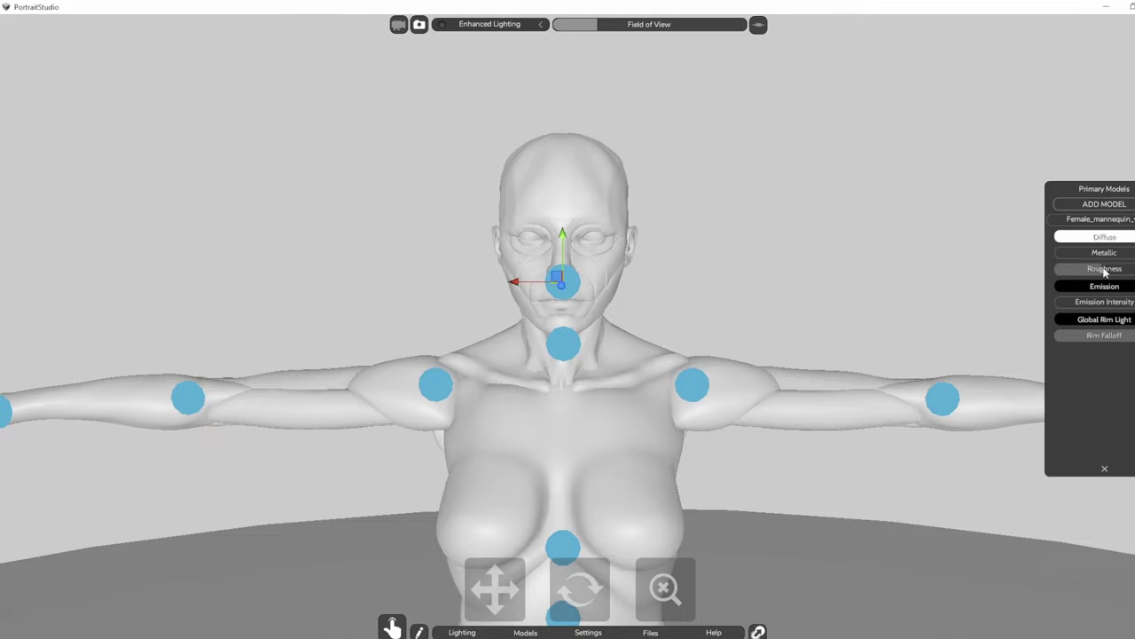
right_click(1124, 223)
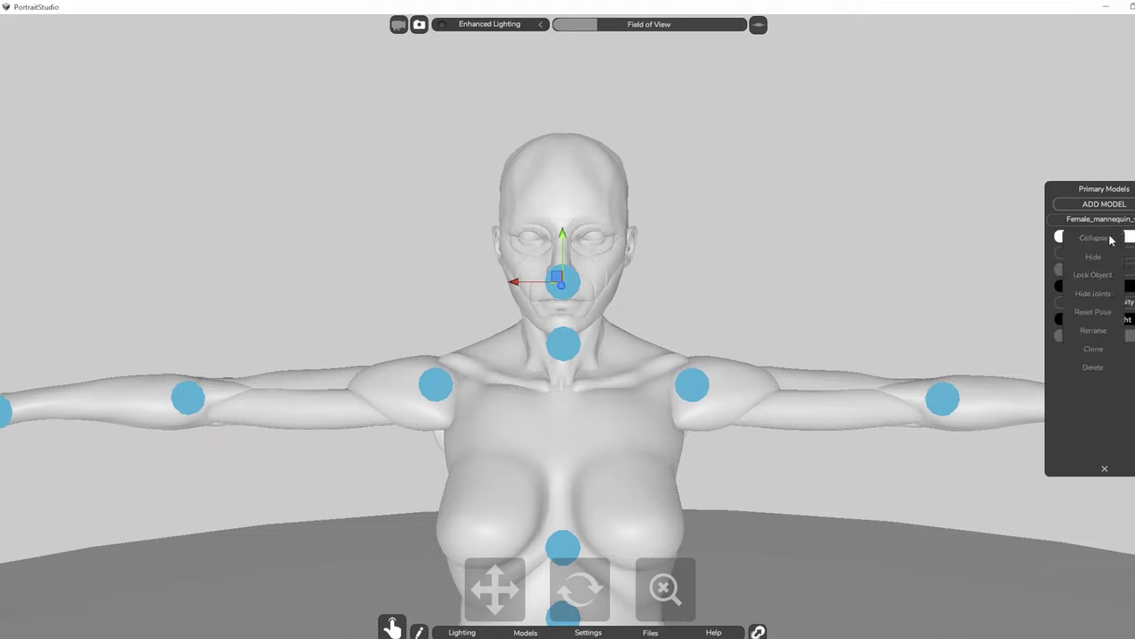
click(1099, 298)
- Rotate the mannequin's neck and head joints to turn the face to a three-quarter angle with the chin raised
click(567, 349)
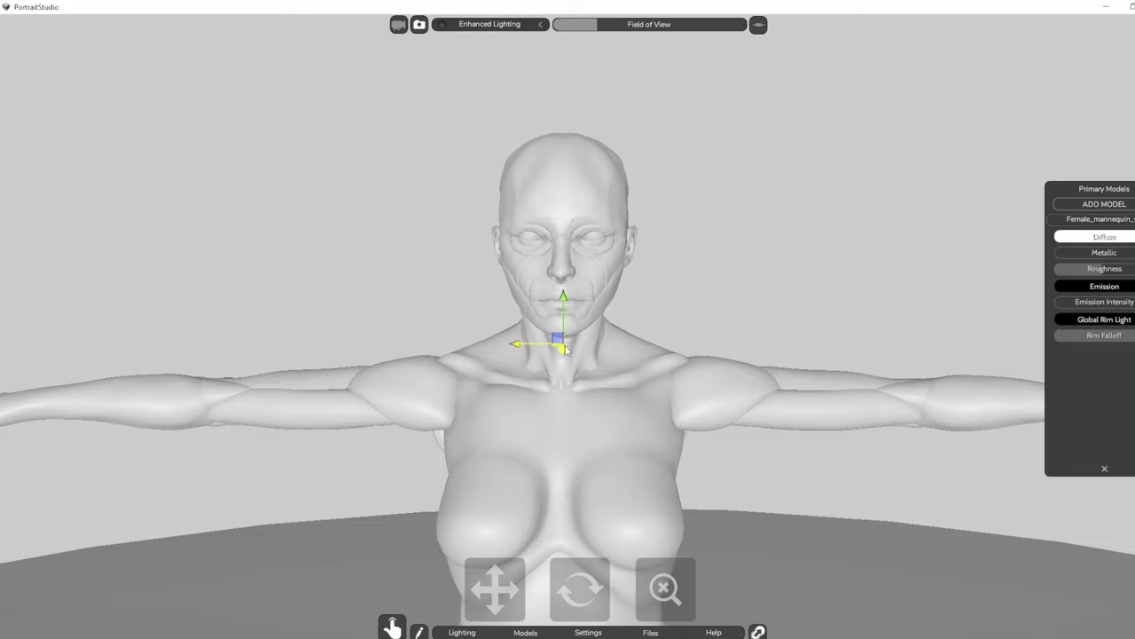
key(e)
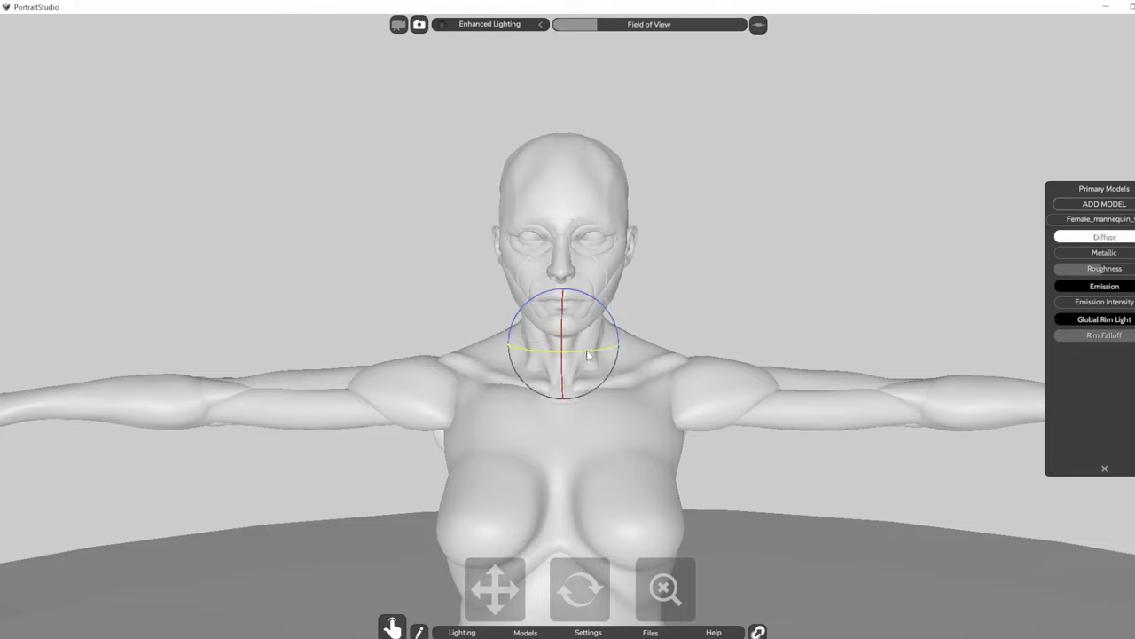
drag(587, 354, 532, 247)
click(548, 266)
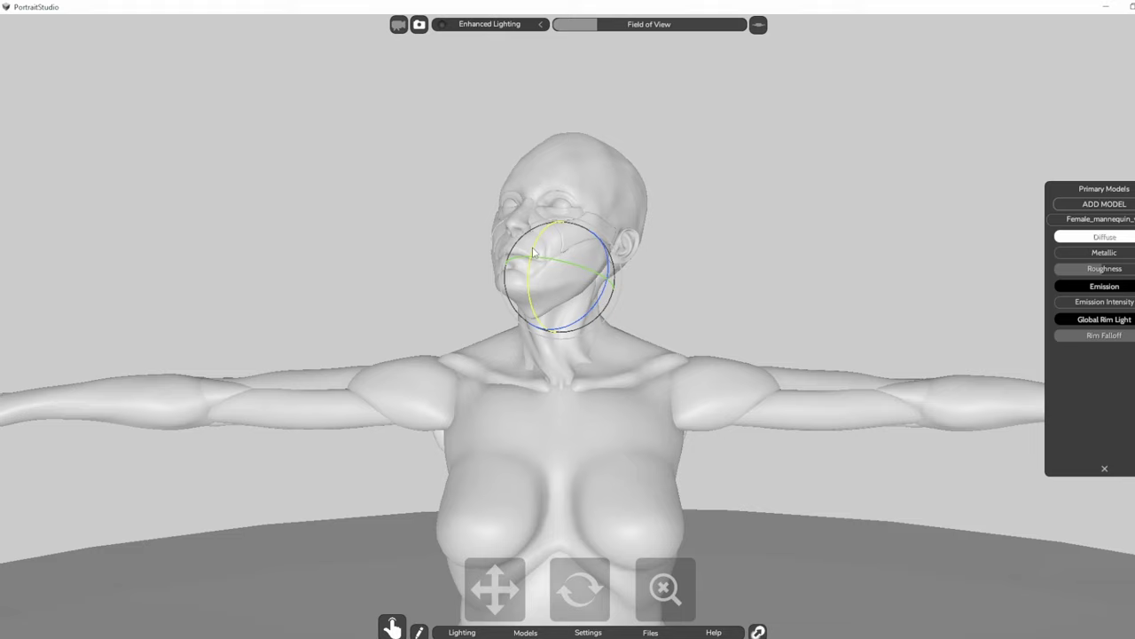
click(714, 259)
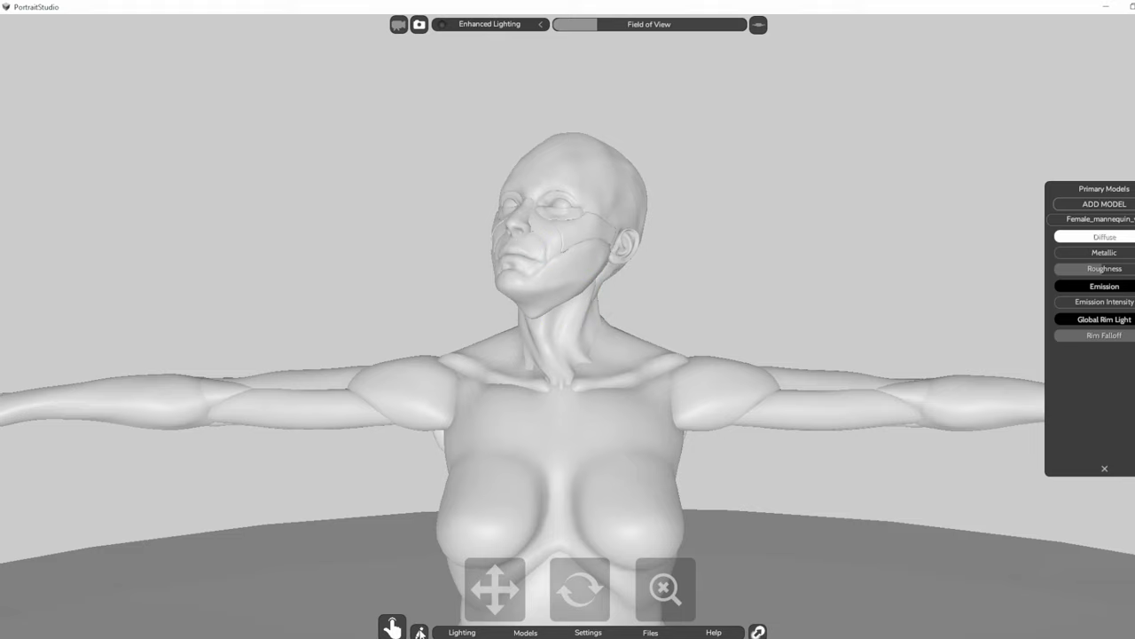
- Draw black guide lines on the mannequin: a chin mark, a center line up to the top of the head, and the jaw underside
click(421, 630)
drag(465, 583, 434, 583)
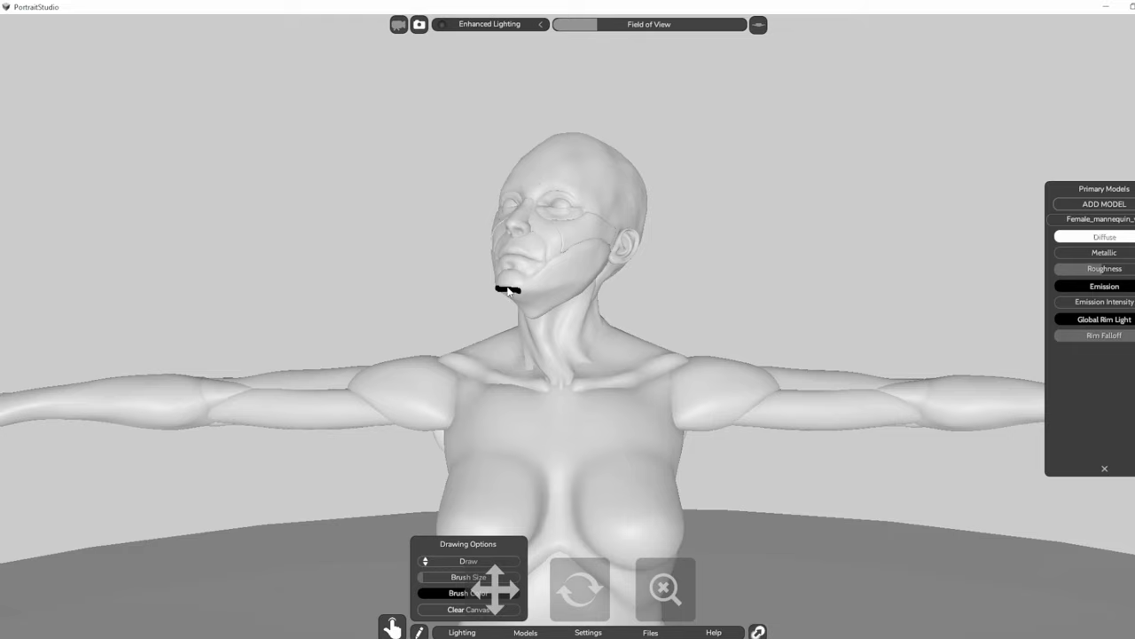
mouse_move(509, 282)
mouse_down()
mouse_move(511, 225)
mouse_move(559, 146)
mouse_up()
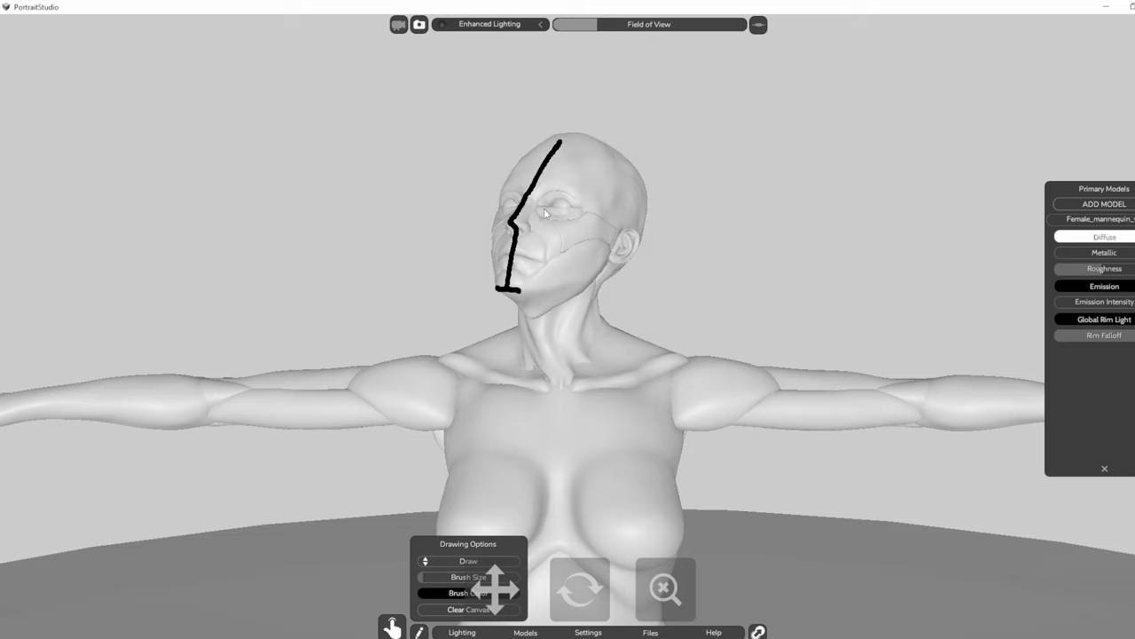
drag(500, 293, 529, 311)
mouse_move(610, 266)
mouse_down()
mouse_move(595, 299)
mouse_move(610, 344)
mouse_up()
drag(530, 313, 526, 339)
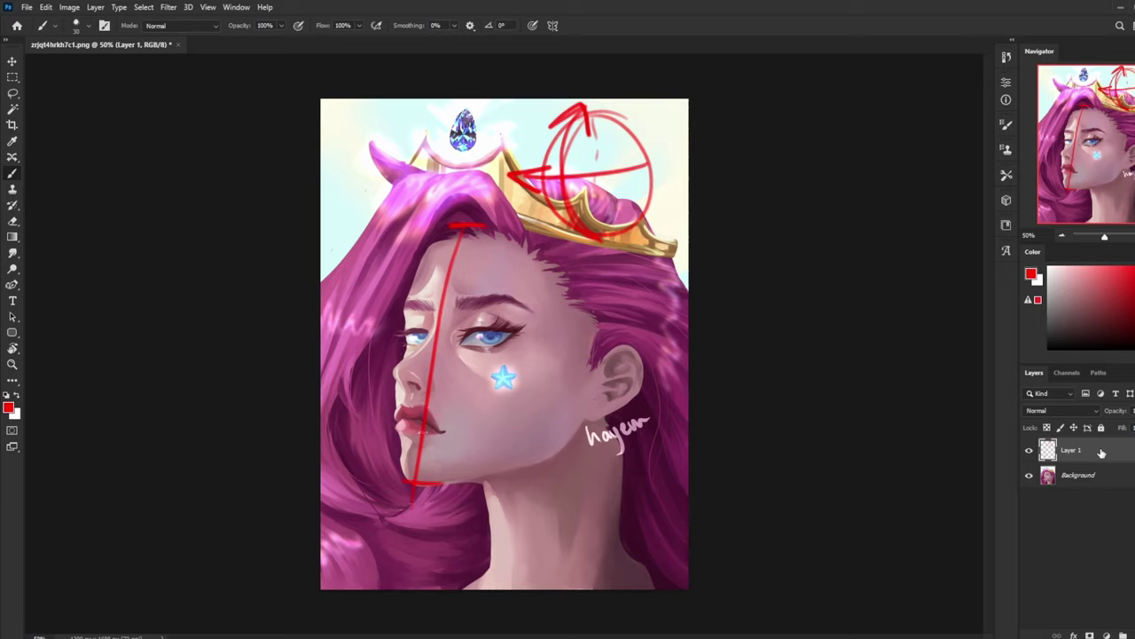
- In Photoshop, hide Layer 1 with the red marks and convert the Background into a regular layer
click(1029, 450)
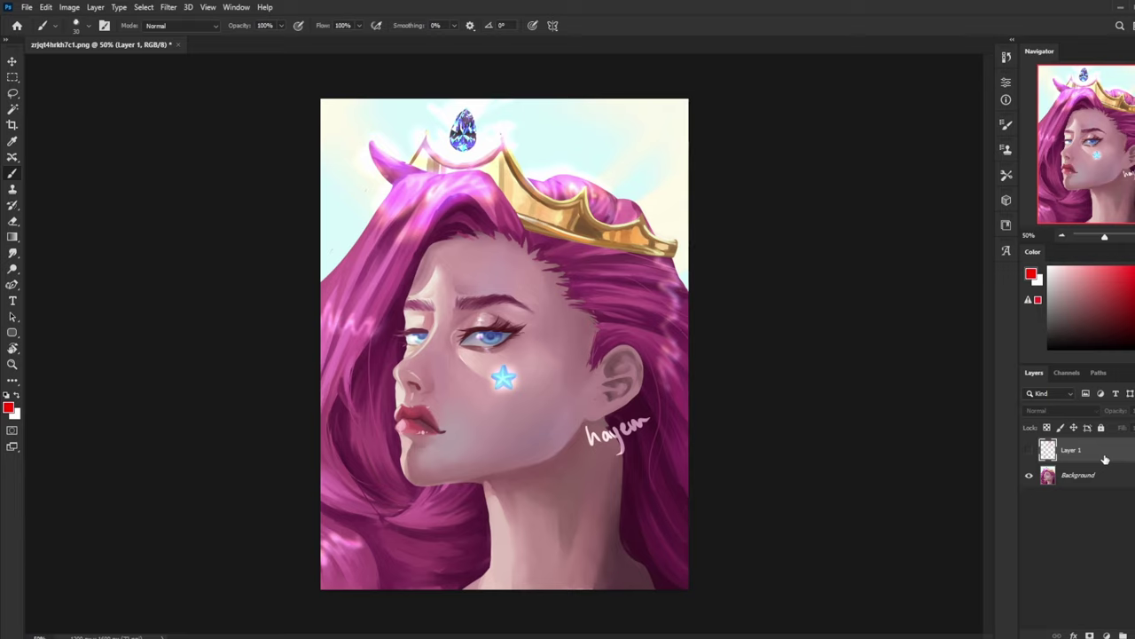
click(169, 7)
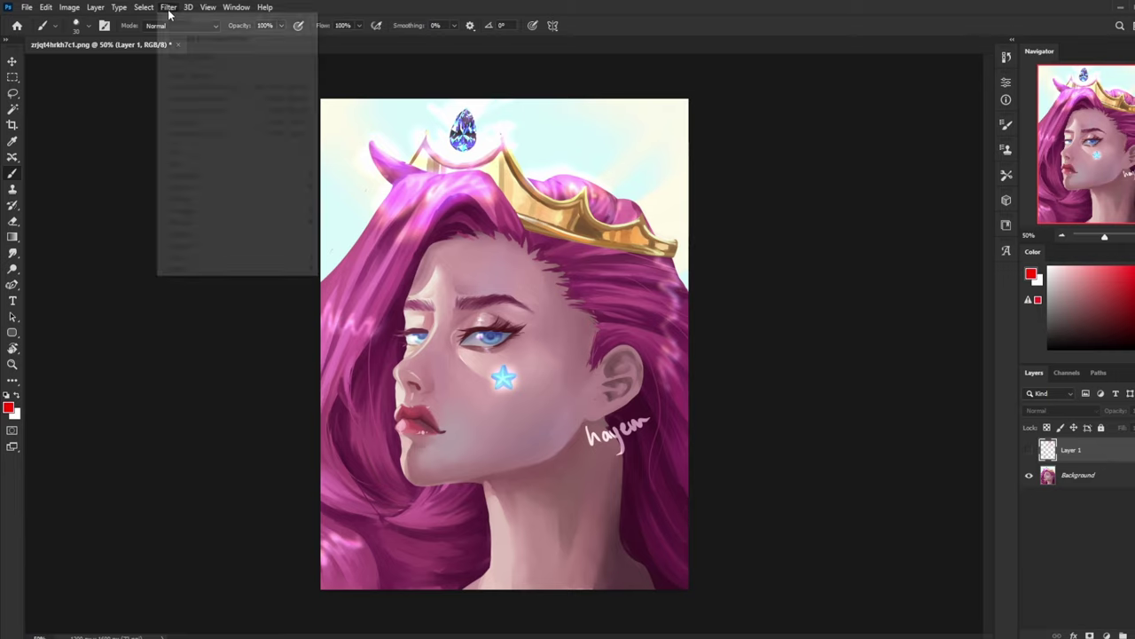
click(1050, 471)
click(1075, 477)
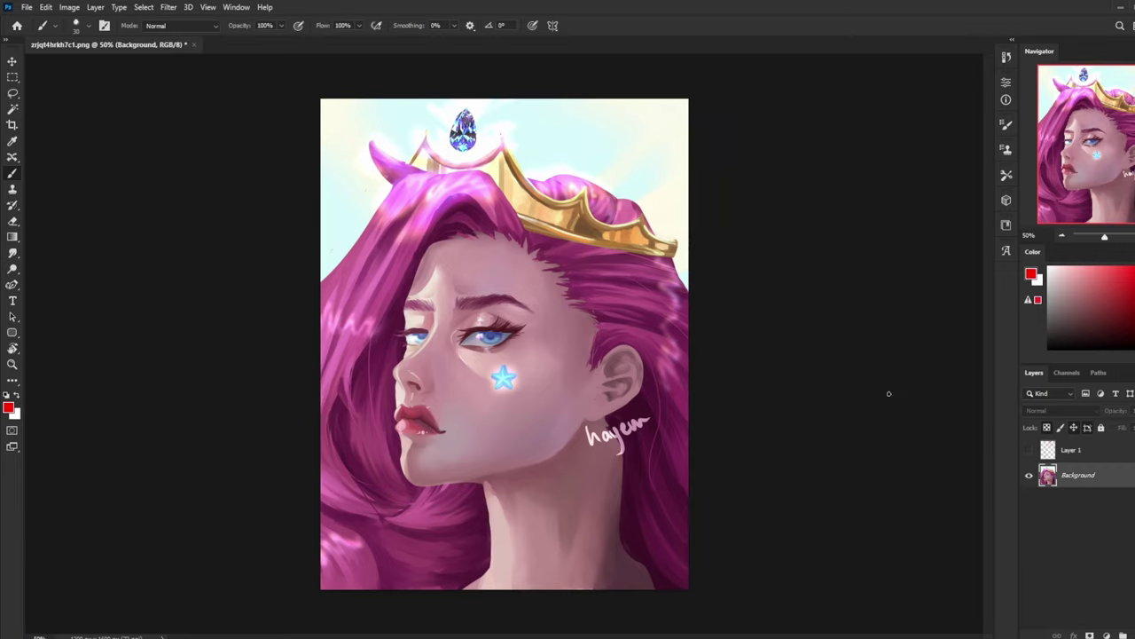
double_click(1120, 475)
click(683, 190)
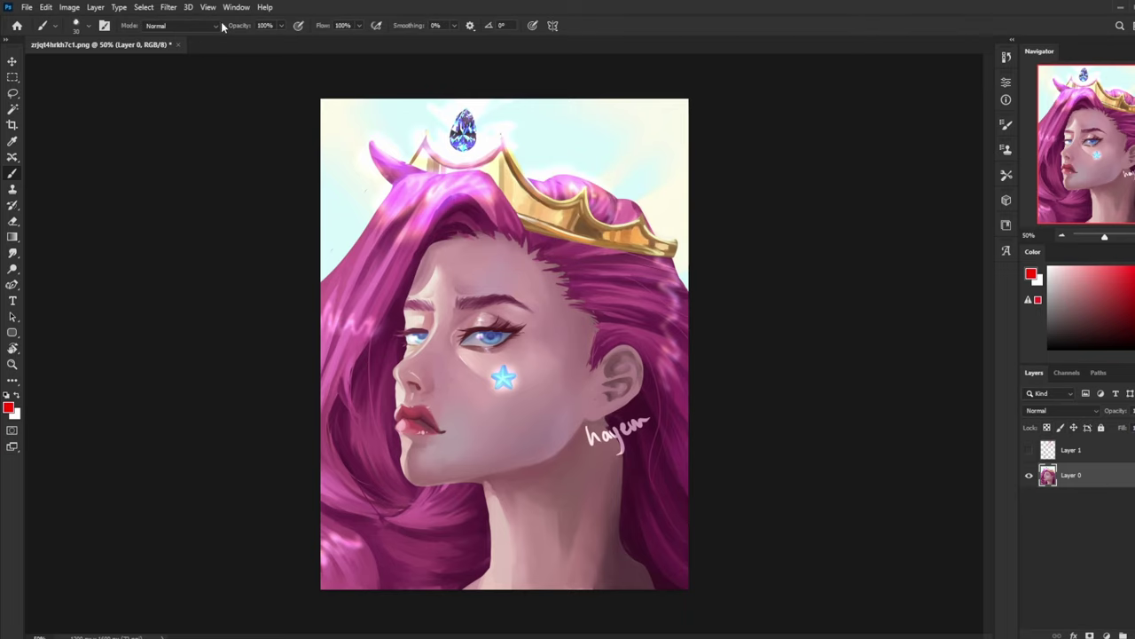
- Open the Liquify filter and nudge the lower contour of the chin upward, using brush sizes between 300 and 400
click(169, 7)
click(186, 129)
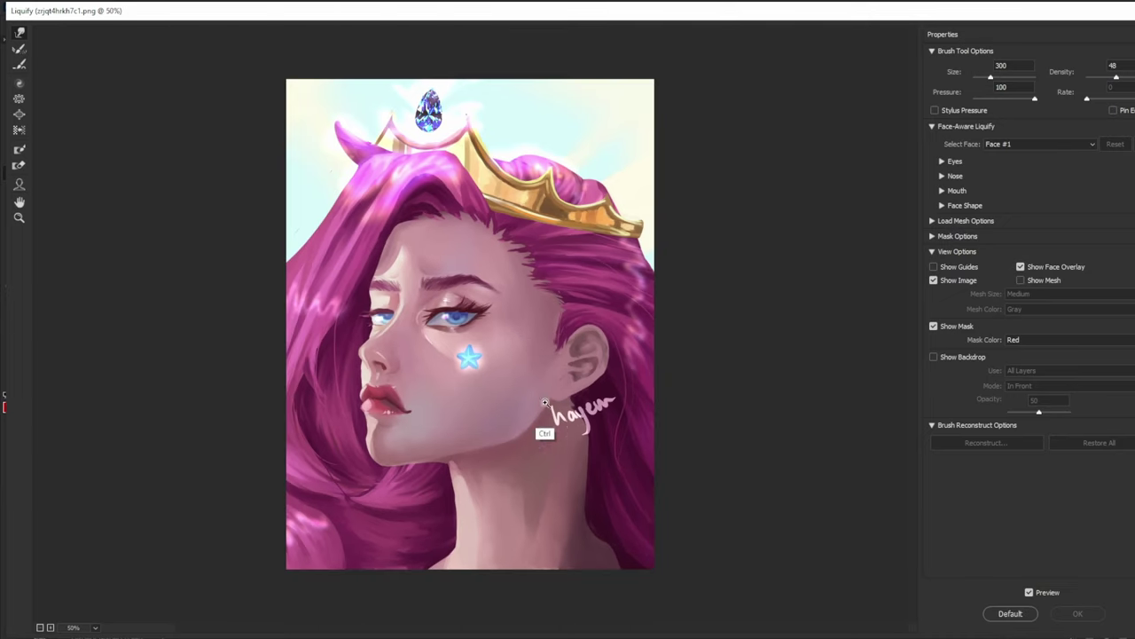
key(bracketright)
key(bracketright)
key(bracketright)
key(bracketright)
key(bracketleft)
key(bracketleft)
key(bracketleft)
key(bracketleft)
key(bracketleft)
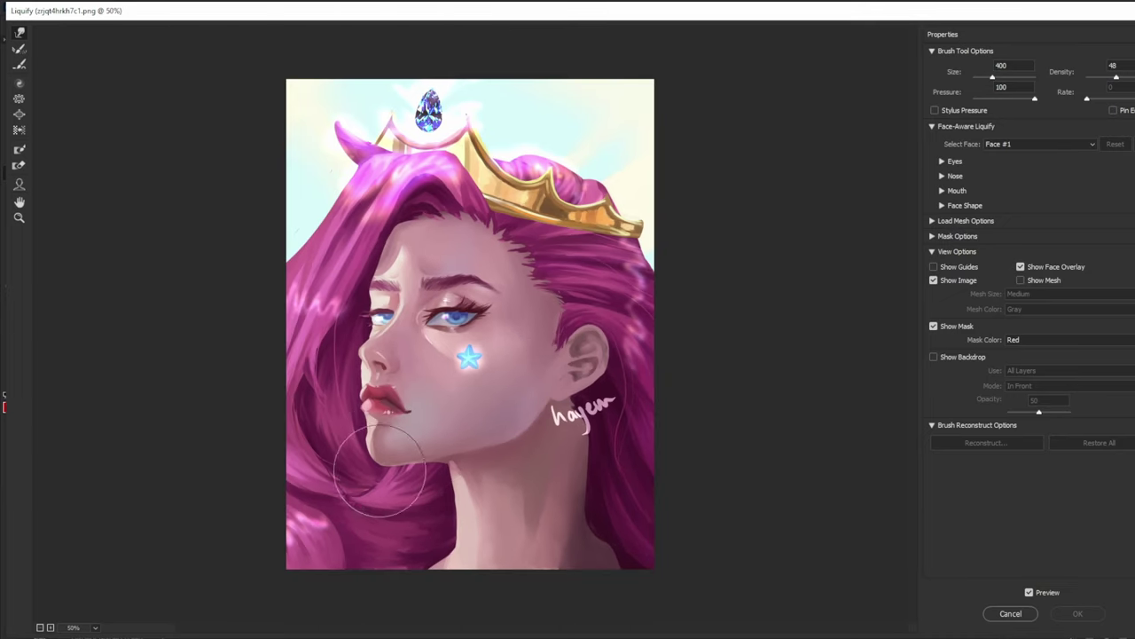
drag(380, 471, 380, 469)
key(bracketright)
key(bracketright)
key(bracketright)
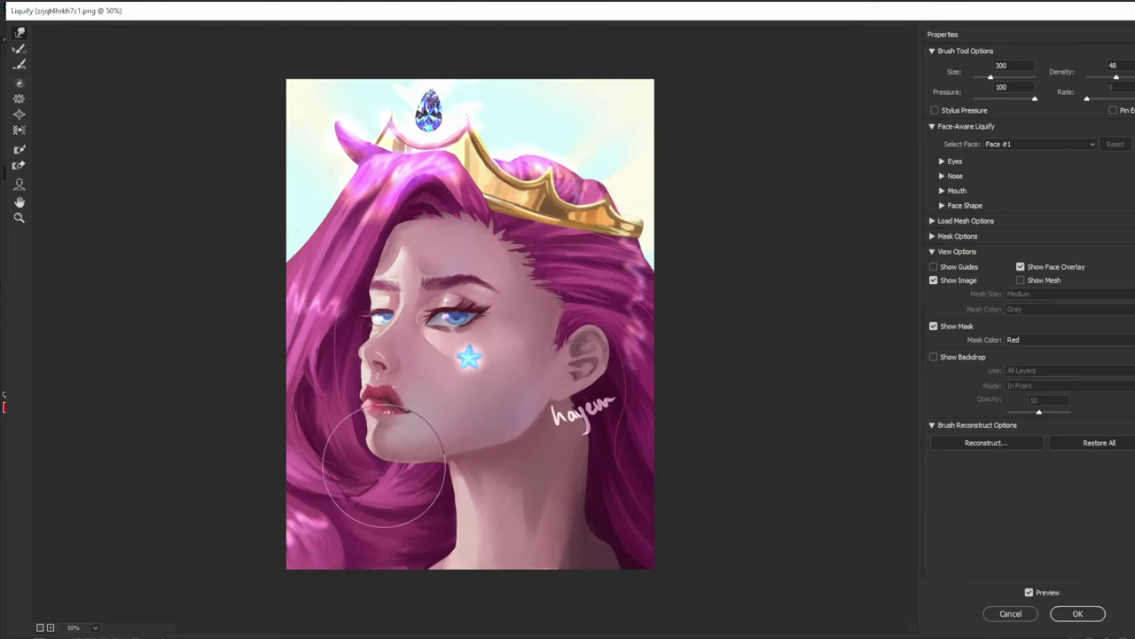
key(bracketleft)
key(bracketleft)
key(bracketleft)
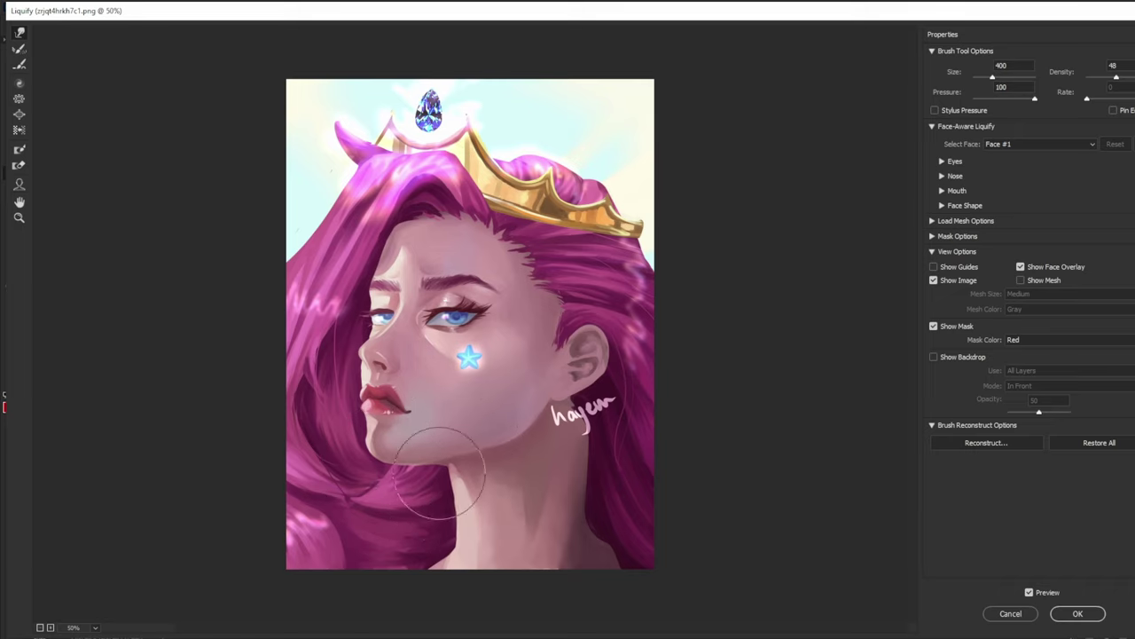
- Push the back of the neck and nearby hair inward with a size 600 brush, and undo the last stroke
key(bracketright)
key(bracketright)
key(bracketright)
key(bracketright)
key(bracketright)
key(bracketright)
key(bracketright)
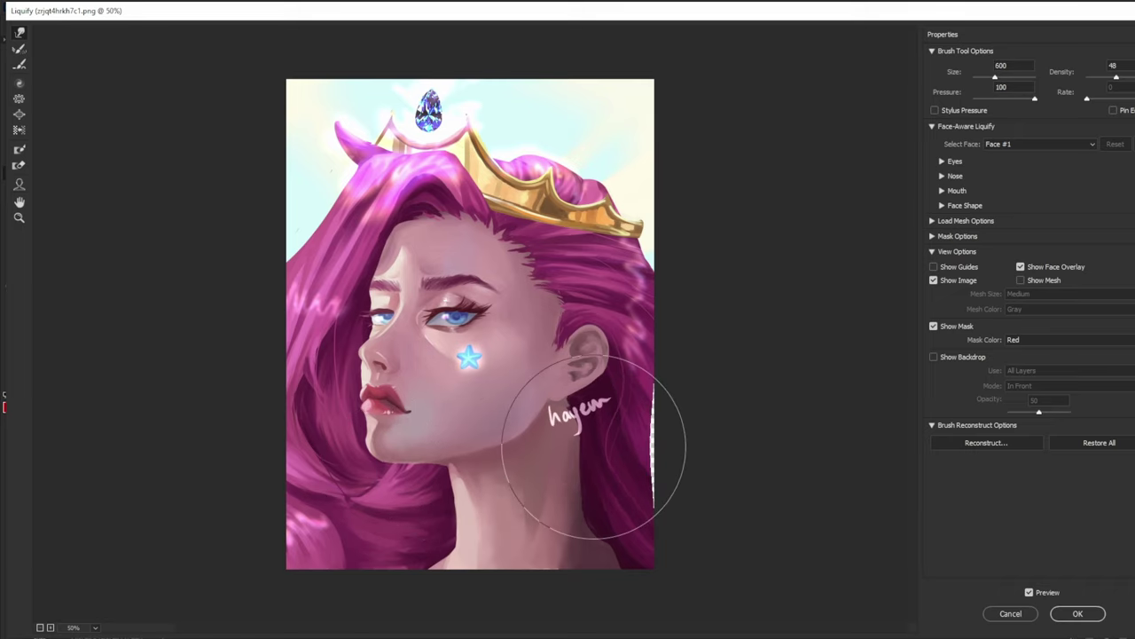
drag(609, 444, 594, 432)
key(ctrl+z)
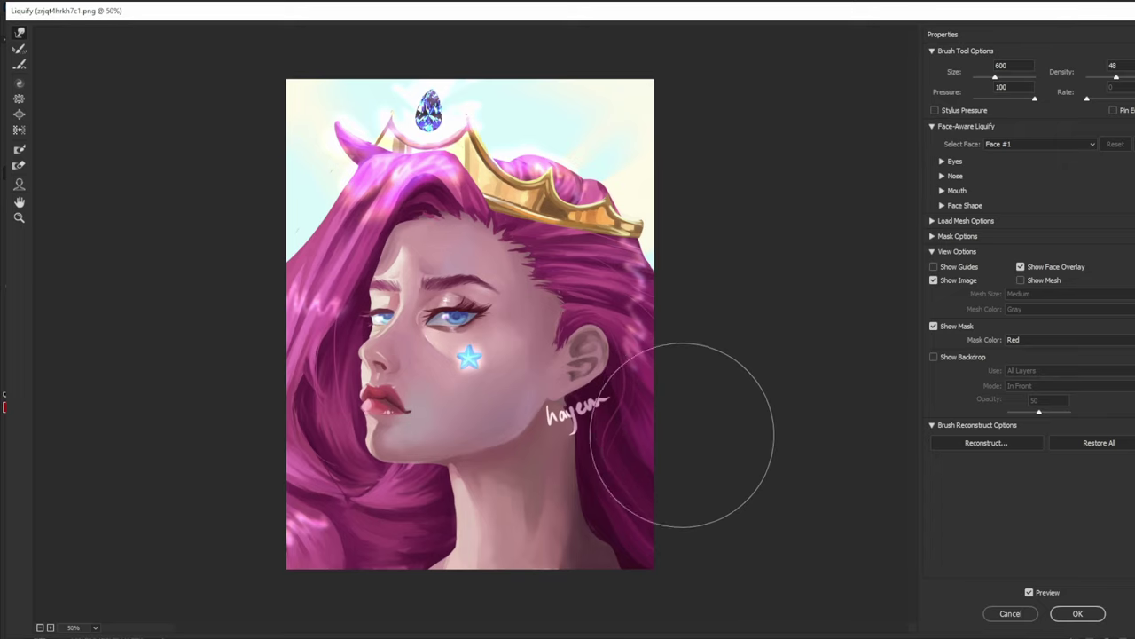
- Shift the middle of the face slightly upward, reducing the Liquify brush from size 1000 to 300 and 175
key(ctrl+minus)
key(bracketright)
key(bracketright)
key(bracketright)
key(bracketright)
key(bracketright)
key(bracketright)
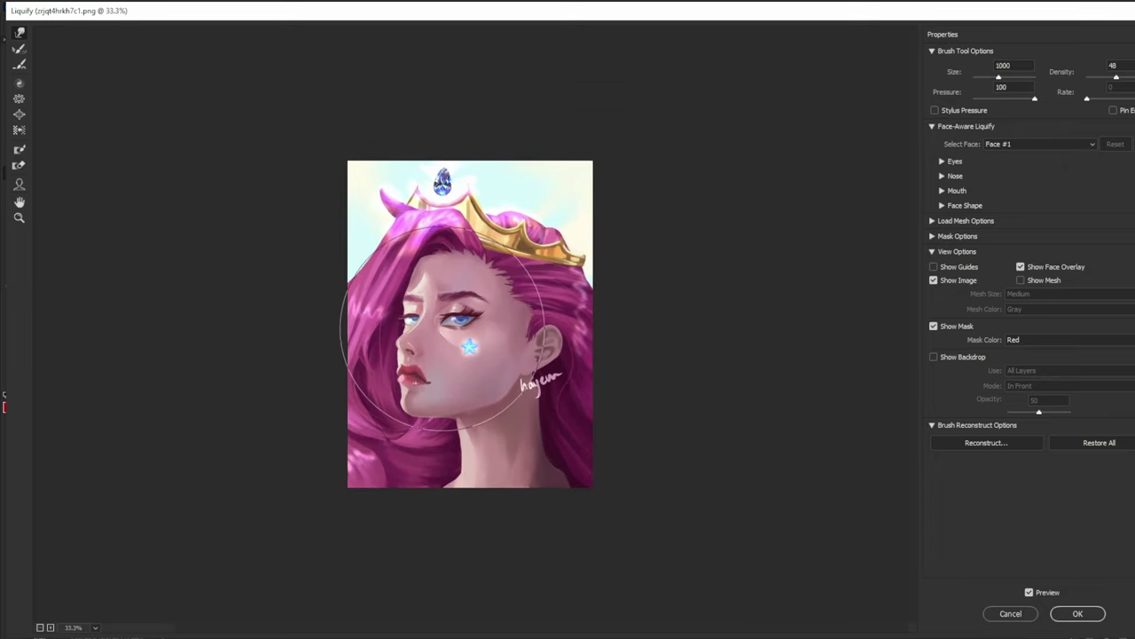
key(bracketright)
key(bracketleft)
key(bracketleft)
key(bracketleft)
key(bracketleft)
key(bracketleft)
key(bracketleft)
key(bracketleft)
key(bracketleft)
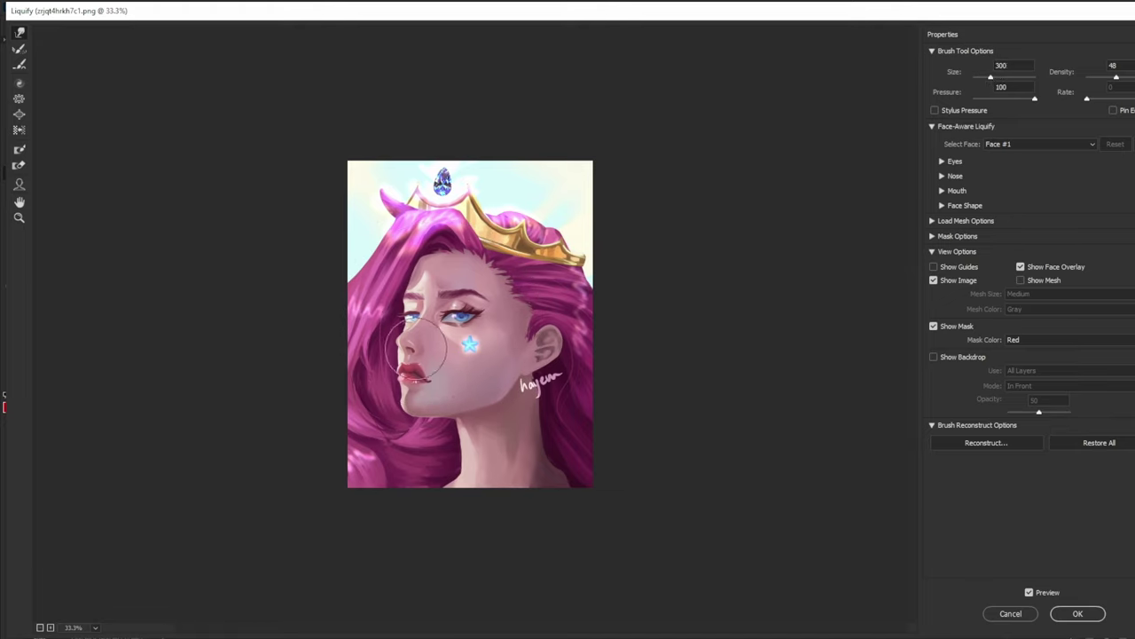
key(bracketleft)
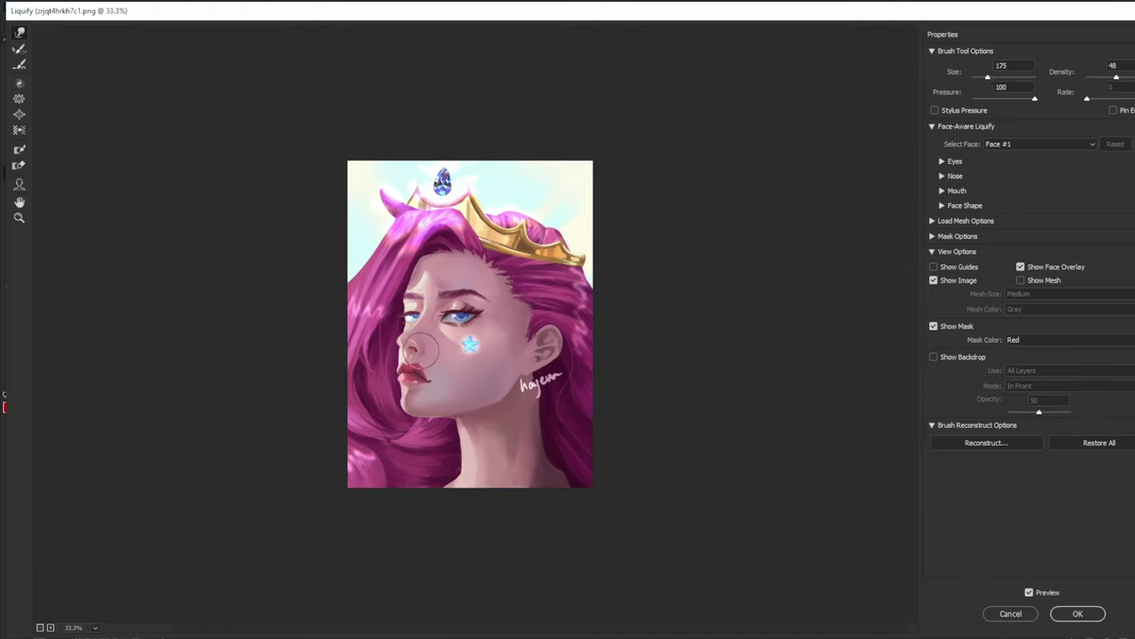
- Reshape the nose and lift both eyes slightly with a Liquify brush of about 125 to 175
key(bracketleft)
key(bracketleft)
key(bracketleft)
key(bracketleft)
key(bracketright)
key(bracketright)
key(bracketright)
key(bracketright)
key(bracketleft)
key(bracketleft)
key(ctrl+plus)
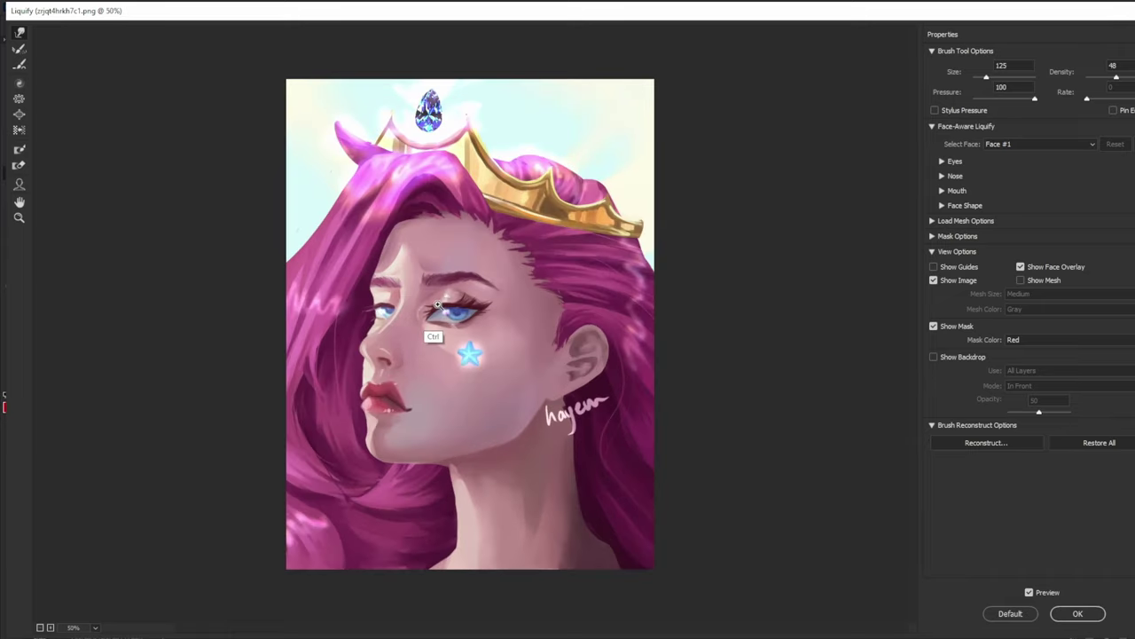
- Refine the far eye and its brow with Liquify brush sizes 175 and 100
key(bracketleft)
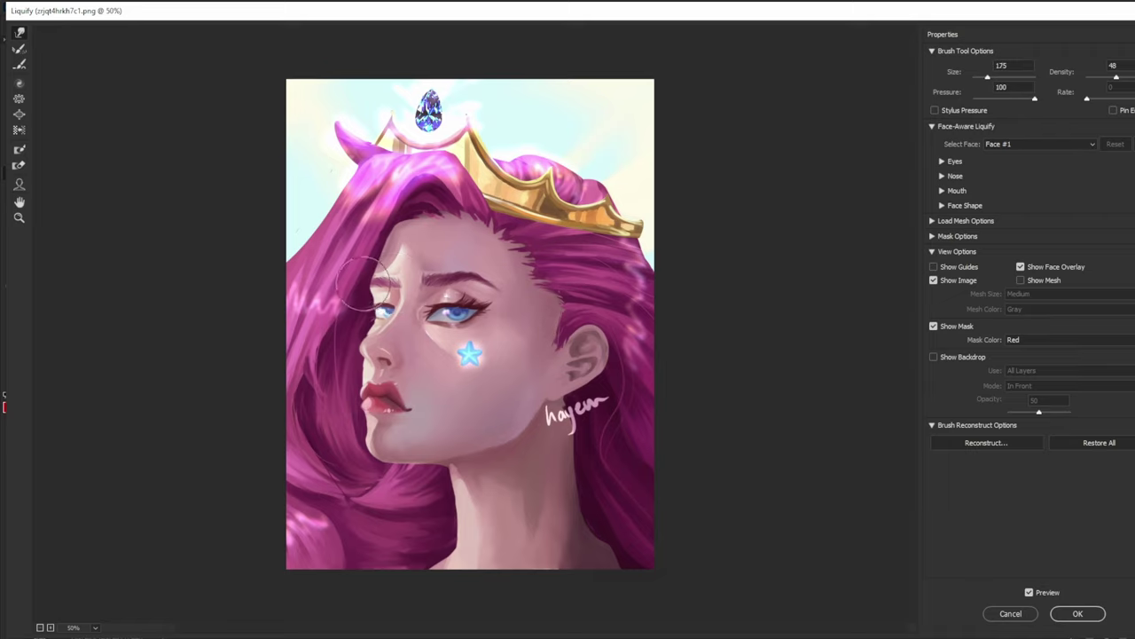
key(bracketleft)
key(bracketleft)
key(bracketleft)
key(bracketright)
key(bracketright)
key(bracketright)
key(bracketright)
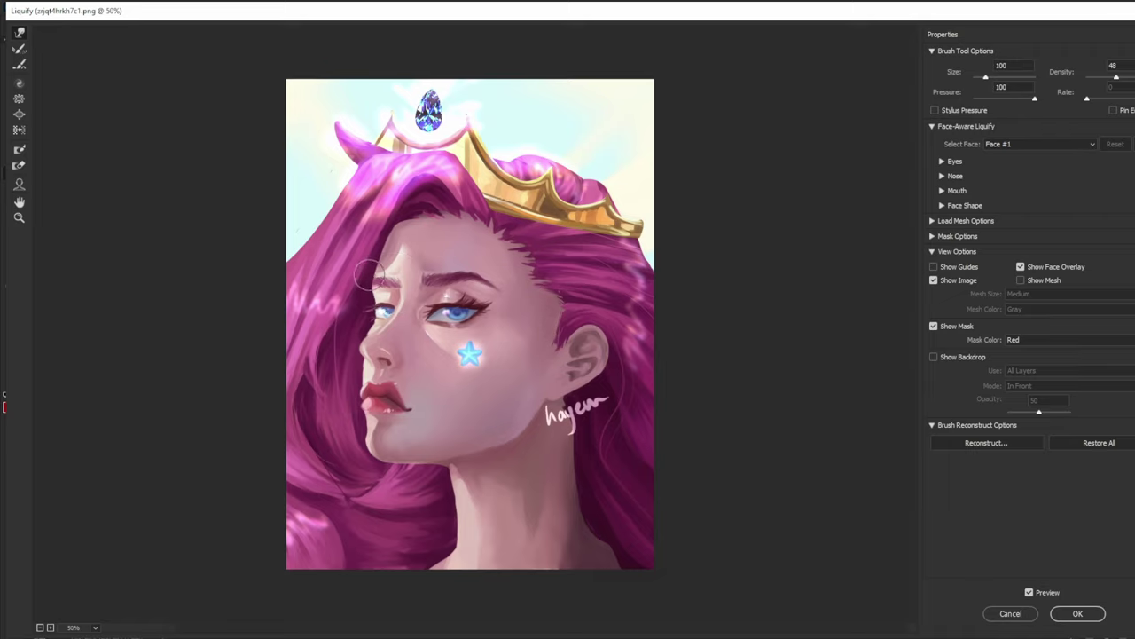
- Push the hairline upward from the far temple to the crown to enlarge the forehead
key(bracketright)
key(bracketright)
key(bracketright)
key(bracketright)
key(bracketright)
mouse_move(384, 254)
mouse_down()
mouse_move(407, 213)
mouse_move(421, 228)
mouse_move(420, 219)
mouse_move(497, 211)
mouse_up()
key(bracketleft)
key(bracketleft)
key(bracketright)
key(bracketright)
key(bracketright)
key(bracketright)
key(bracketright)
key(bracketright)
key(bracketright)
key(bracketleft)
key(bracketleft)
key(bracketleft)
key(bracketleft)
key(bracketleft)
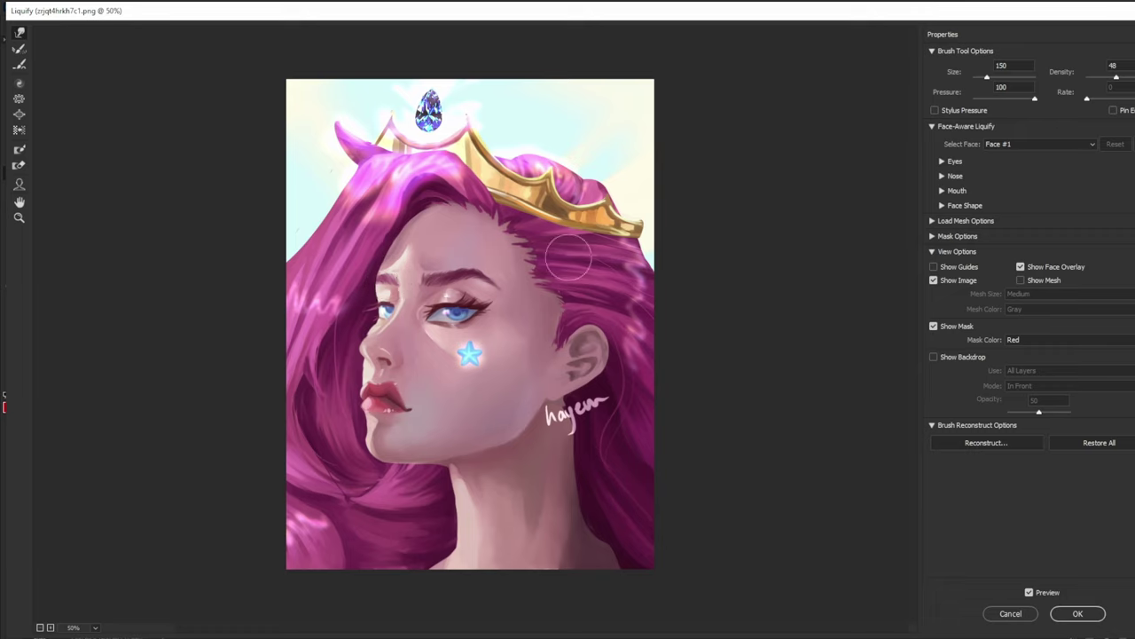
- Adjust the forehead and the area between the brows with Liquify brush sizes 400 and 200
key(bracketright)
key(bracketright)
key(bracketright)
key(bracketleft)
key(bracketright)
key(bracketright)
key(bracketright)
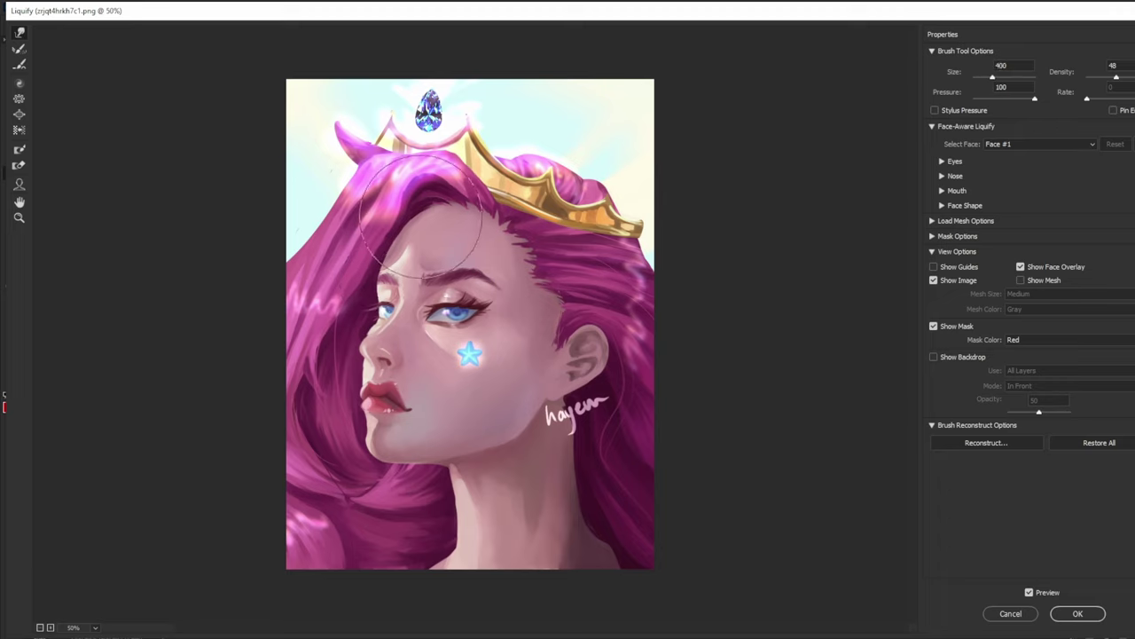
key(bracketleft)
key(bracketleft)
key(bracketleft)
key(bracketleft)
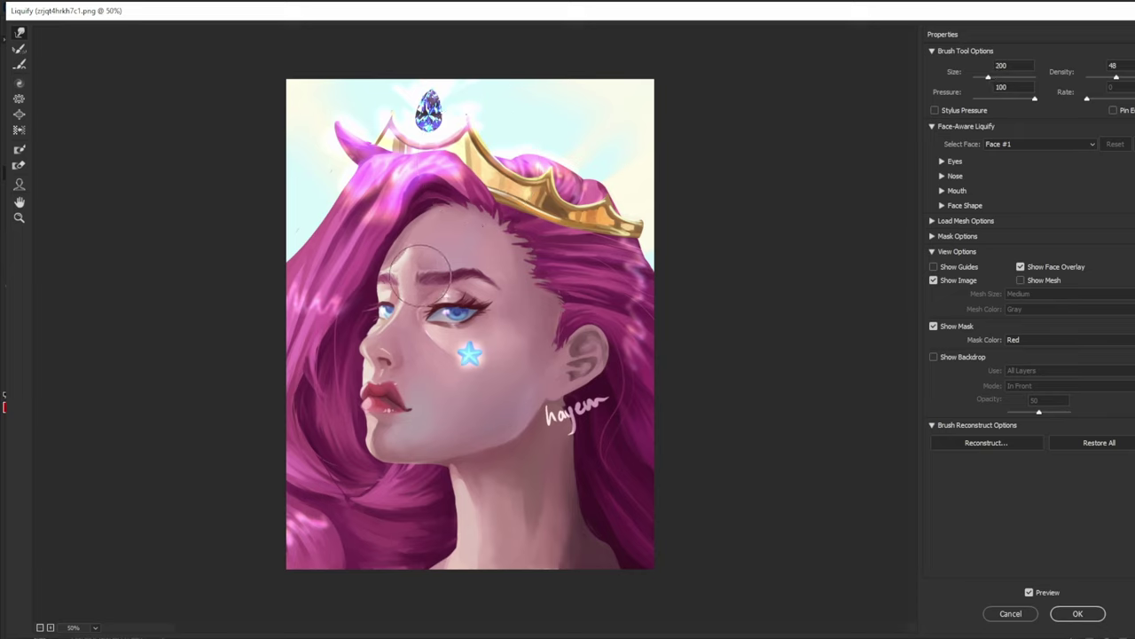
- Reshape the arch of the near eyebrow with Liquify brush sizes 250, 400 and 175
key(bracketright)
key(bracketright)
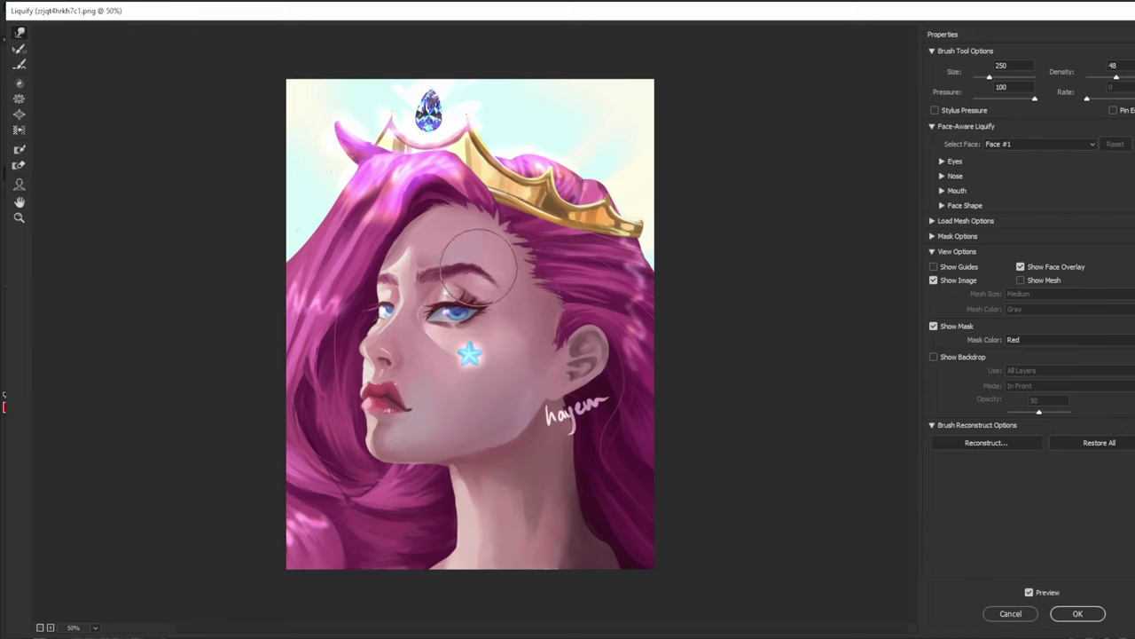
key(bracketleft)
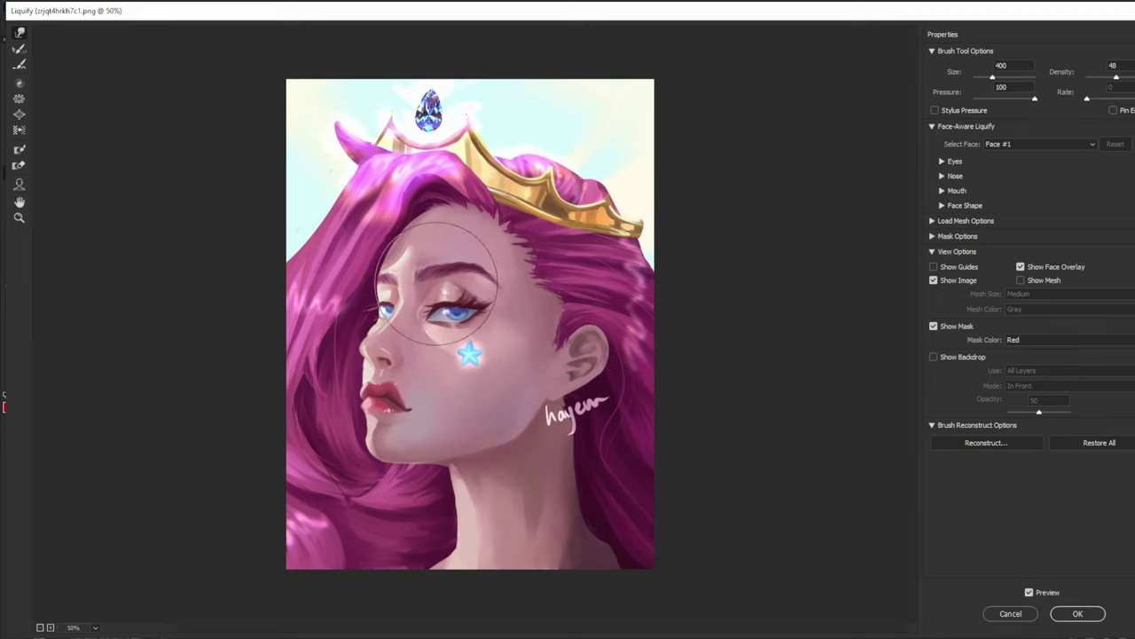
key(bracketleft)
key(bracketleft)
key(bracketleft)
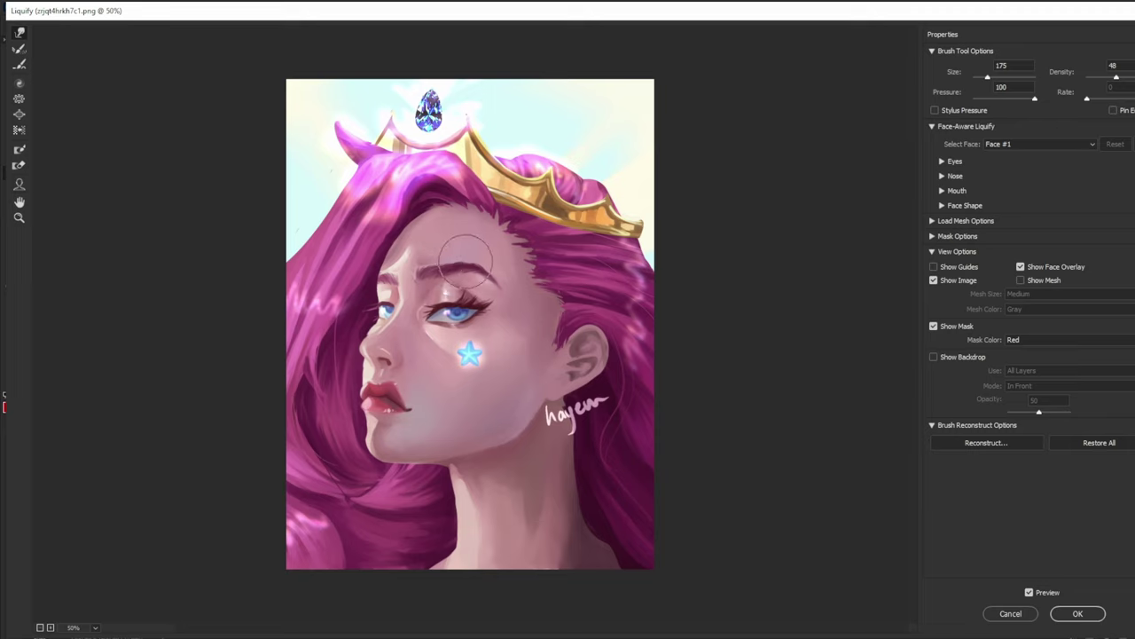
drag(467, 260, 457, 265)
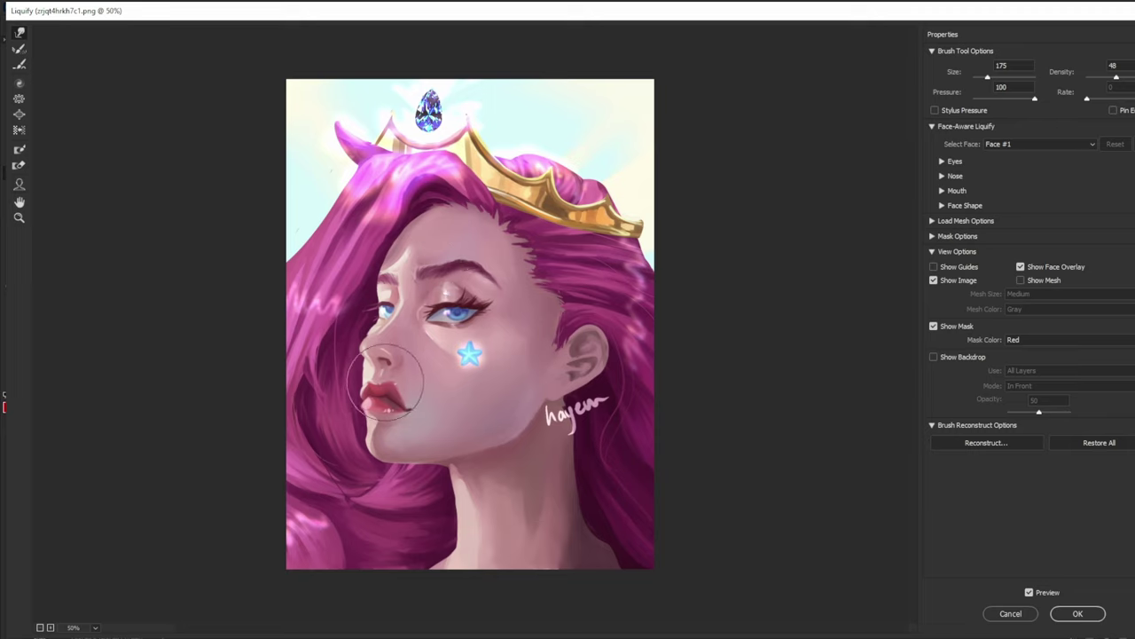
- Push the near eyebrow slightly down toward the eye with Liquify brush sizes 90 and 250
key(bracketleft)
key(bracketleft)
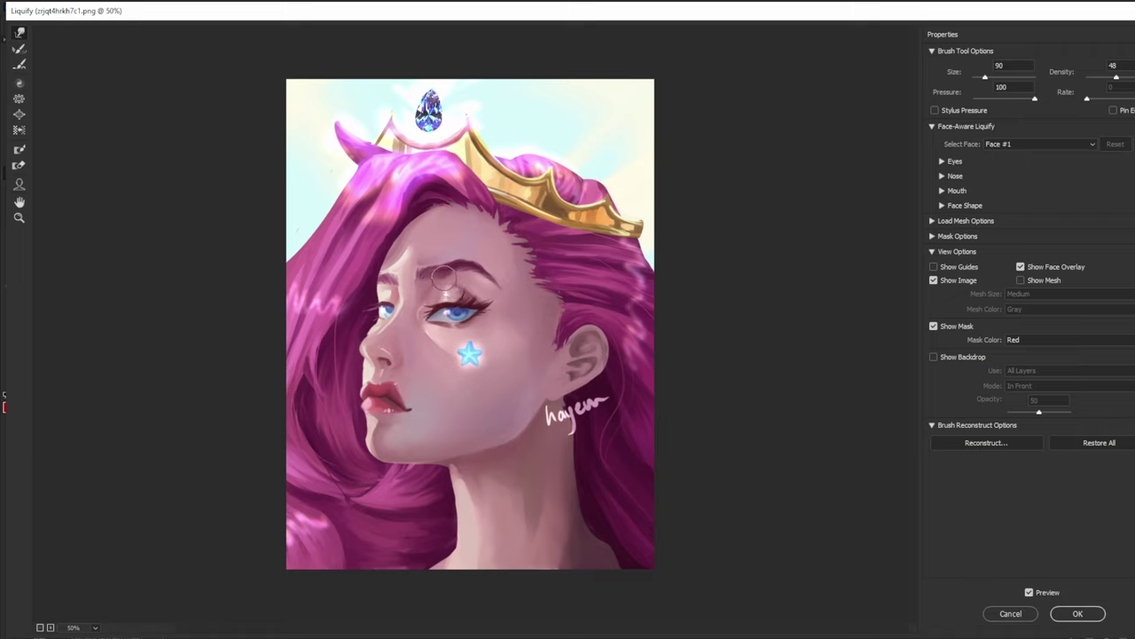
key(bracketright)
key(bracketright)
key(bracketright)
key(bracketright)
key(bracketright)
key(bracketright)
key(bracketright)
drag(470, 255, 470, 259)
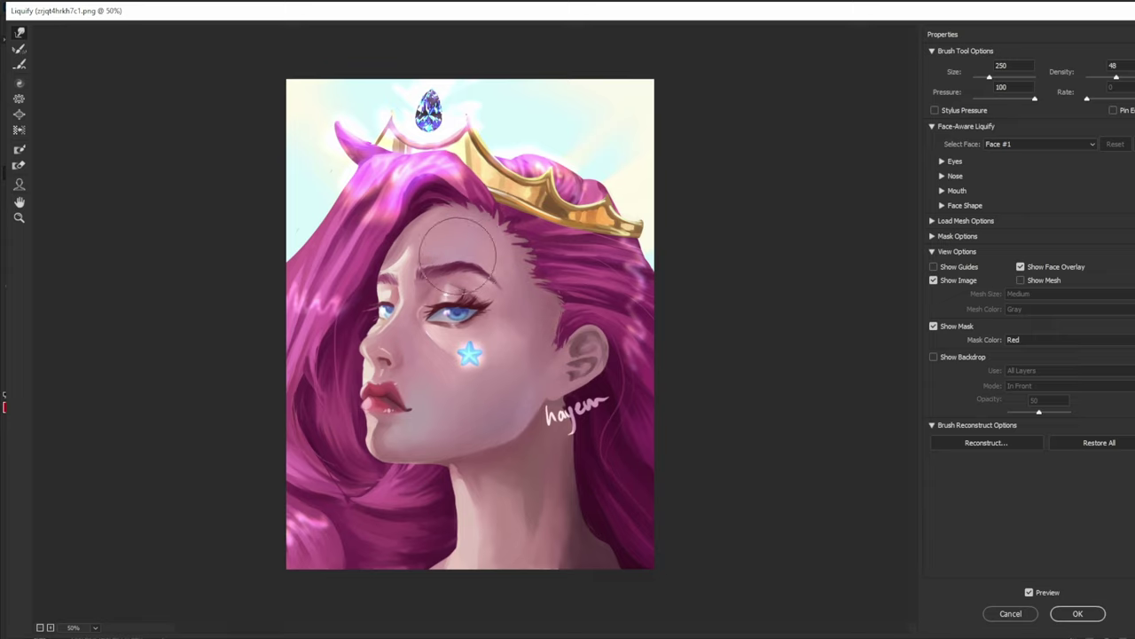
- Lift the lower edge of the far eye with a Liquify brush of size 90 or smaller
key(bracketleft)
key(bracketleft)
key(bracketleft)
key(bracketleft)
key(bracketleft)
key(bracketleft)
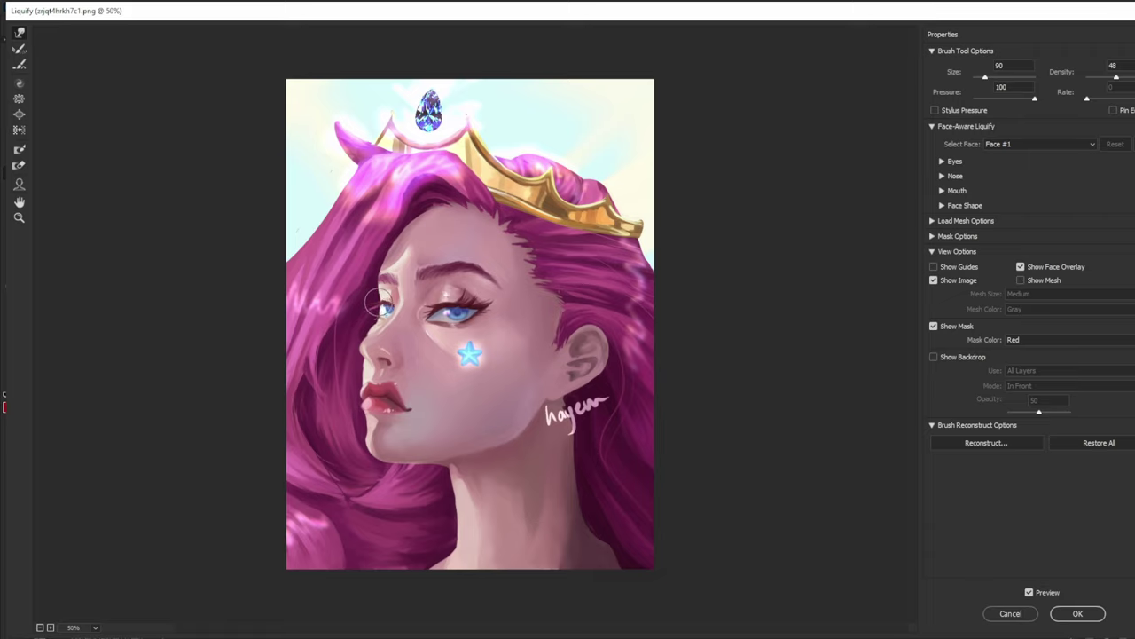
key(bracketleft)
key(bracketleft)
drag(389, 318, 389, 304)
- Refine the contour around the far eye and nose bridge with Liquify brush sizes from 90 to 200
key(bracketright)
key(bracketright)
key(bracketright)
key(bracketleft)
key(bracketleft)
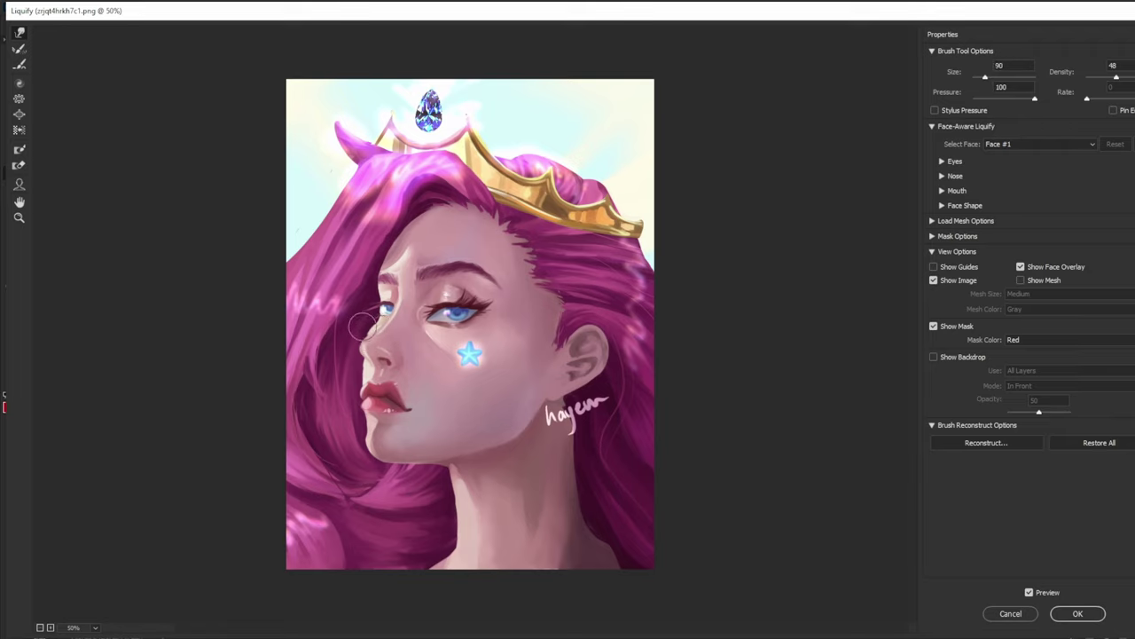
key(bracketleft)
key(bracketright)
key(bracketright)
key(bracketright)
key(bracketright)
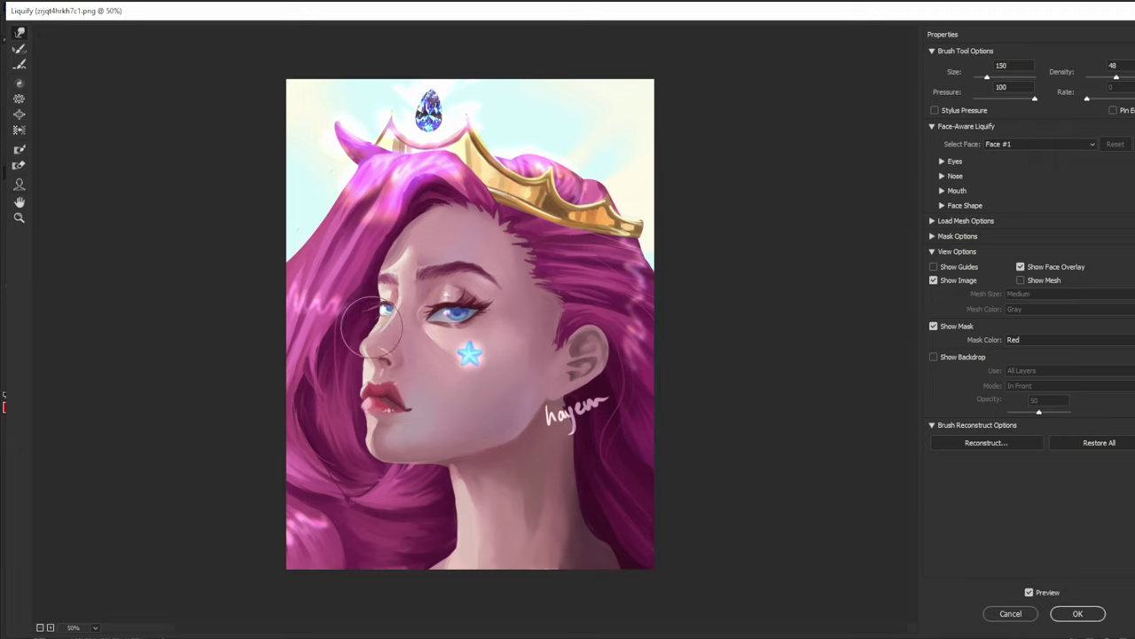
key(bracketright)
key(bracketright)
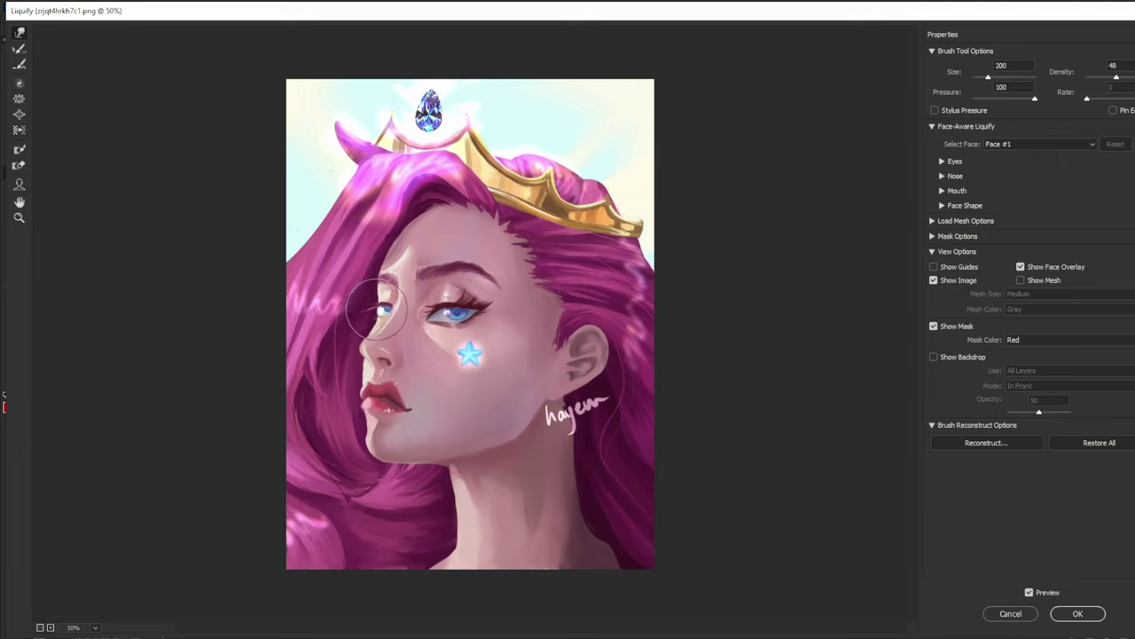
- Lower the near eye's upper lid and refine its inner corner with Liquify brush sizes 80 and 100
key(bracketleft)
key(bracketleft)
key(bracketleft)
key(bracketleft)
key(bracketleft)
key(bracketleft)
key(bracketleft)
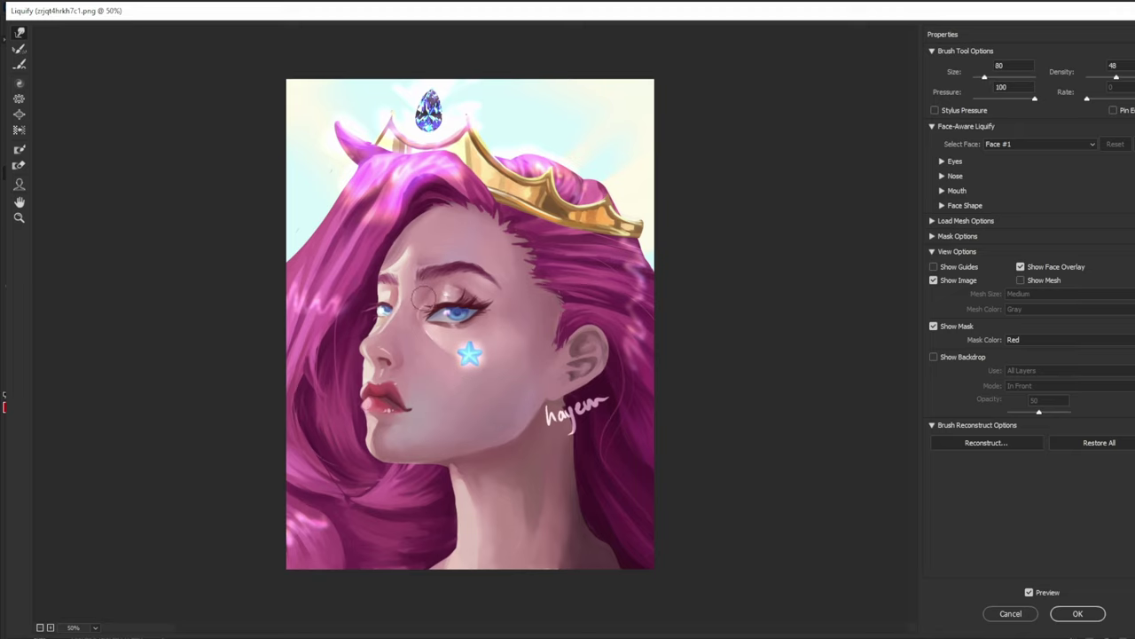
key(bracketright)
key(bracketright)
key(bracketright)
key(bracketright)
key(bracketleft)
key(bracketleft)
key(bracketleft)
key(bracketleft)
key(bracketleft)
key(bracketleft)
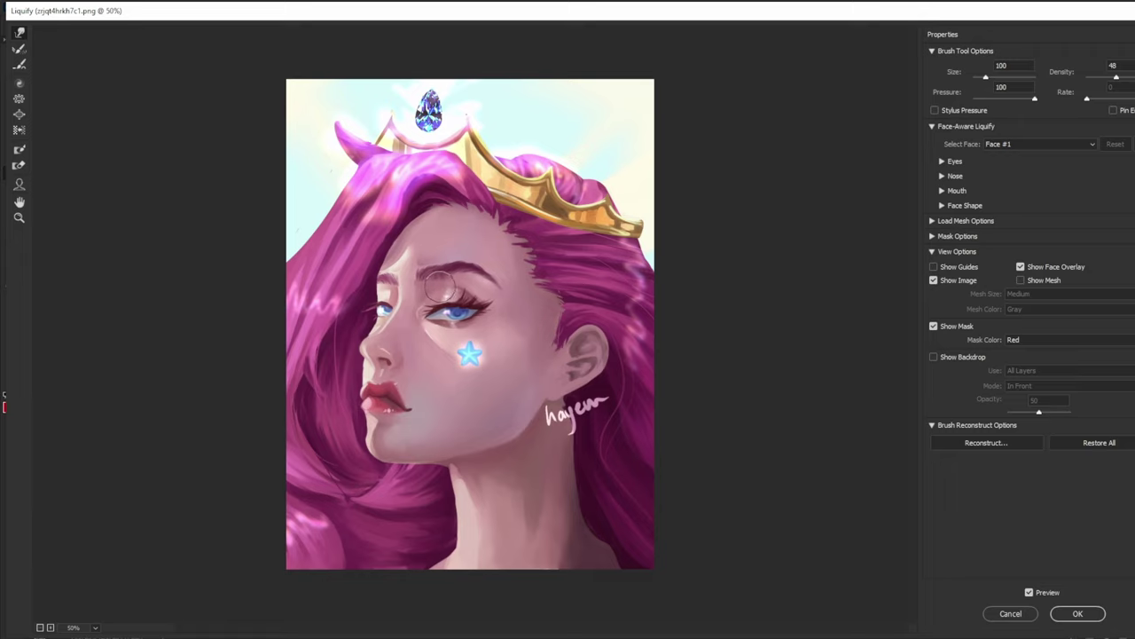
- Adjust the near eyebrow and the forehead above it with a Liquify brush of size 250
key(bracketright)
key(bracketright)
key(bracketright)
key(bracketright)
key(bracketright)
key(bracketright)
key(bracketright)
key(bracketright)
key(bracketright)
key(bracketright)
key(bracketright)
key(bracketright)
key(bracketright)
key(bracketright)
key(bracketright)
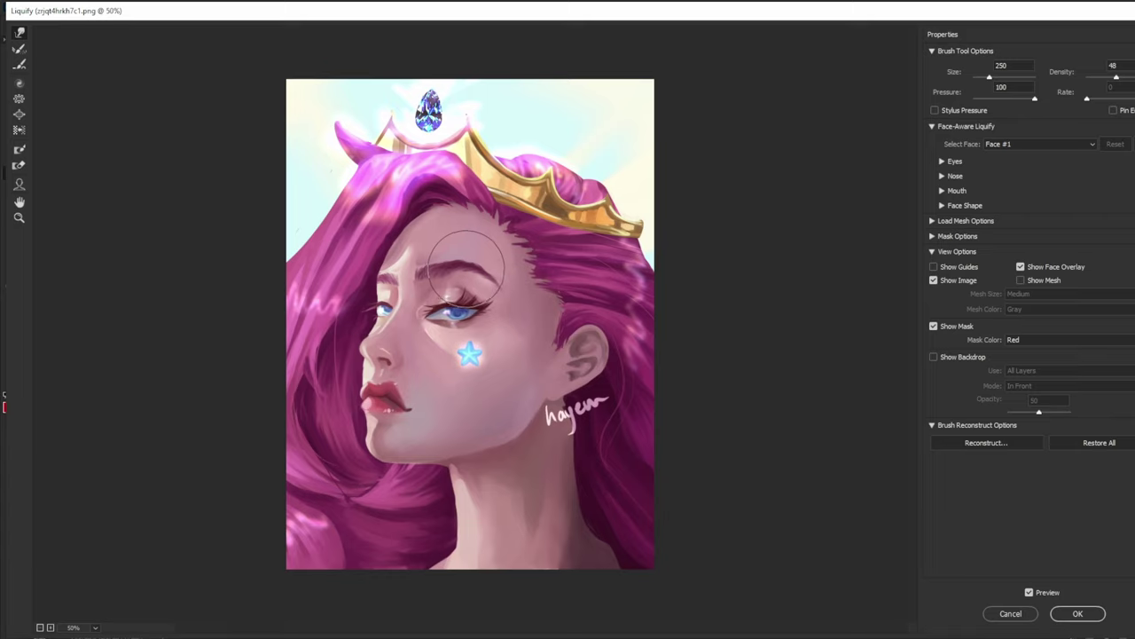
- Refine the near eye's upper lid below the brow with a Liquify brush of size 125
key(bracketleft)
key(bracketleft)
key(bracketleft)
key(bracketleft)
key(bracketleft)
key(bracketleft)
key(bracketleft)
key(bracketleft)
key(bracketleft)
key(bracketleft)
key(bracketleft)
key(bracketleft)
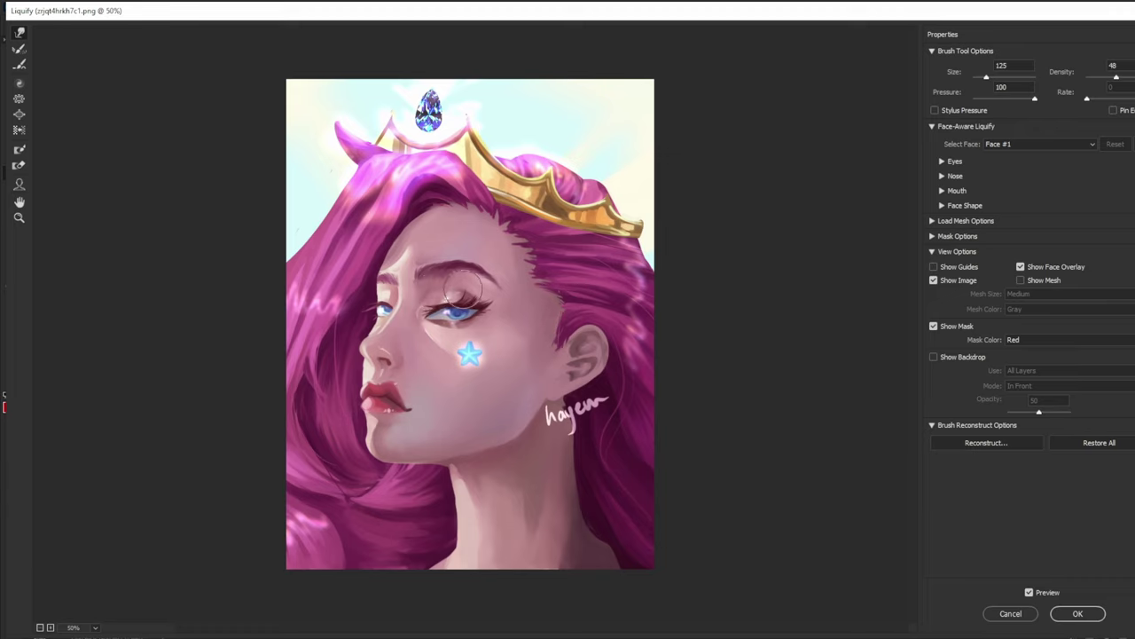
- Compare the portrait before and after the Liquify changes using the preview
key(p)
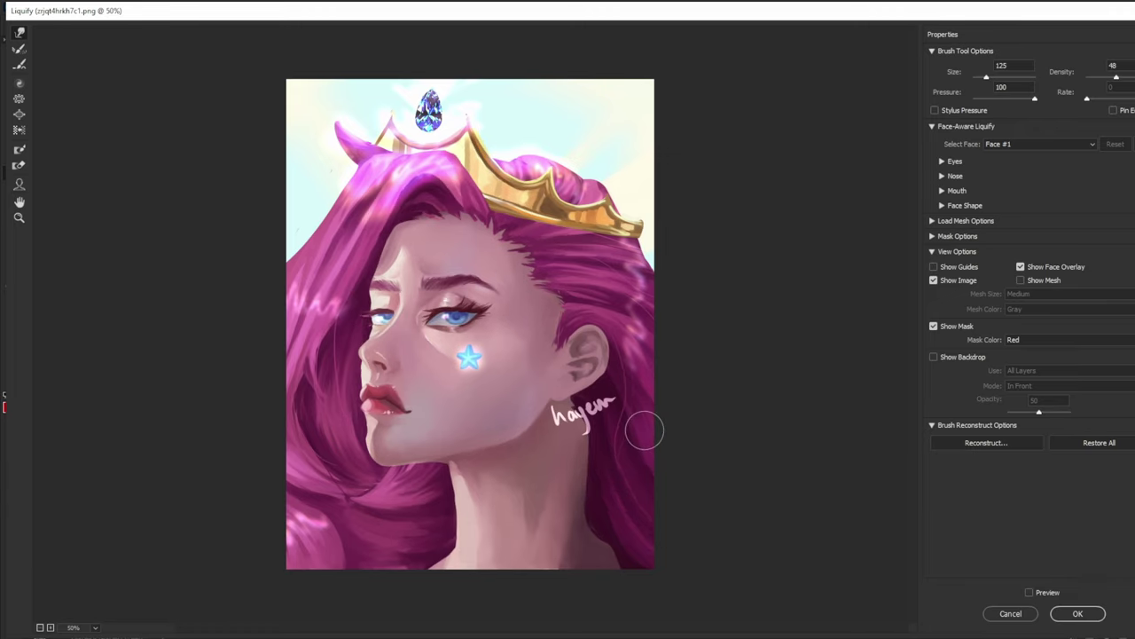
key(p)
key(p)
key(p)
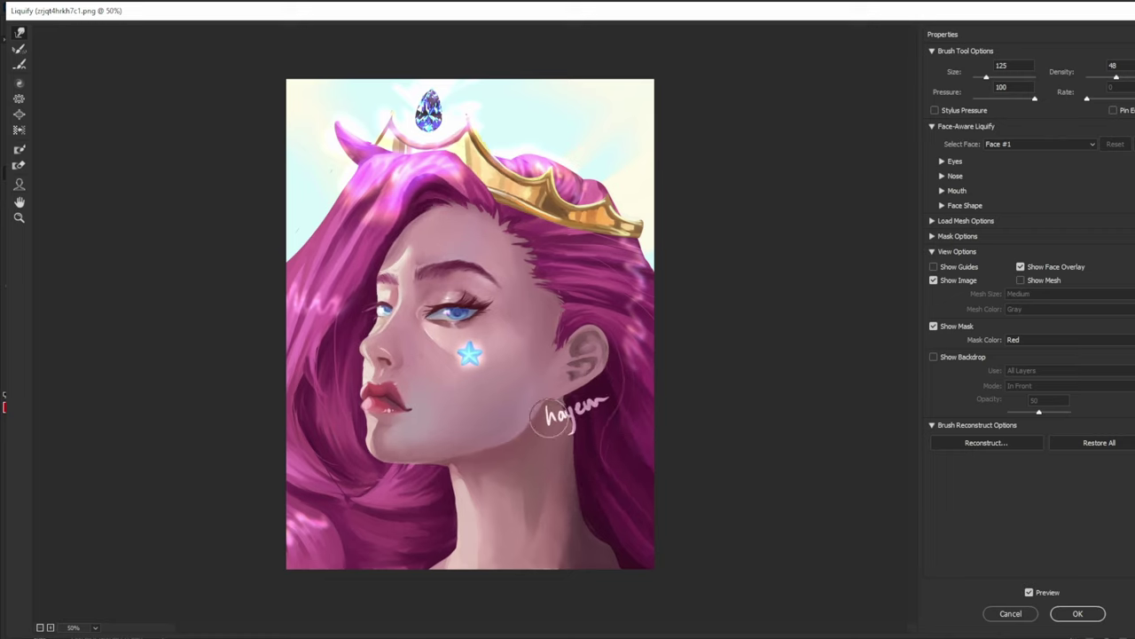
- Push the nose slightly inward and refine the area above the lips with Liquify brush sizes 300 and 175
key(bracketright)
key(bracketright)
key(bracketleft)
key(bracketleft)
key(bracketright)
key(bracketright)
key(bracketright)
key(bracketright)
key(bracketright)
key(bracketright)
key(bracketright)
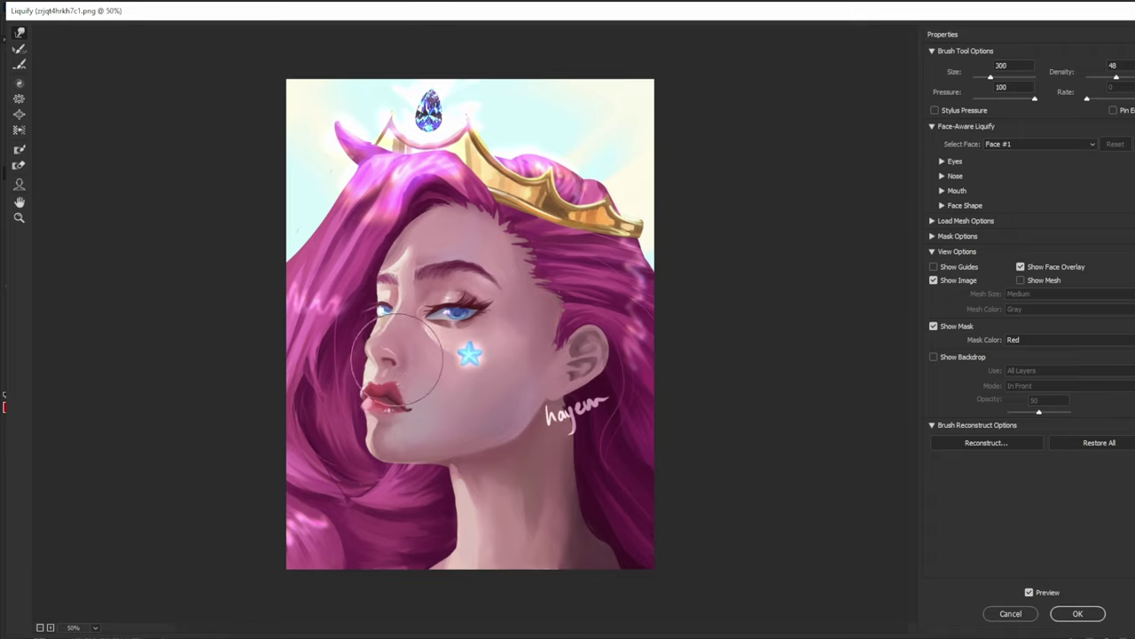
key(bracketleft)
key(bracketleft)
key(bracketleft)
key(bracketleft)
key(bracketleft)
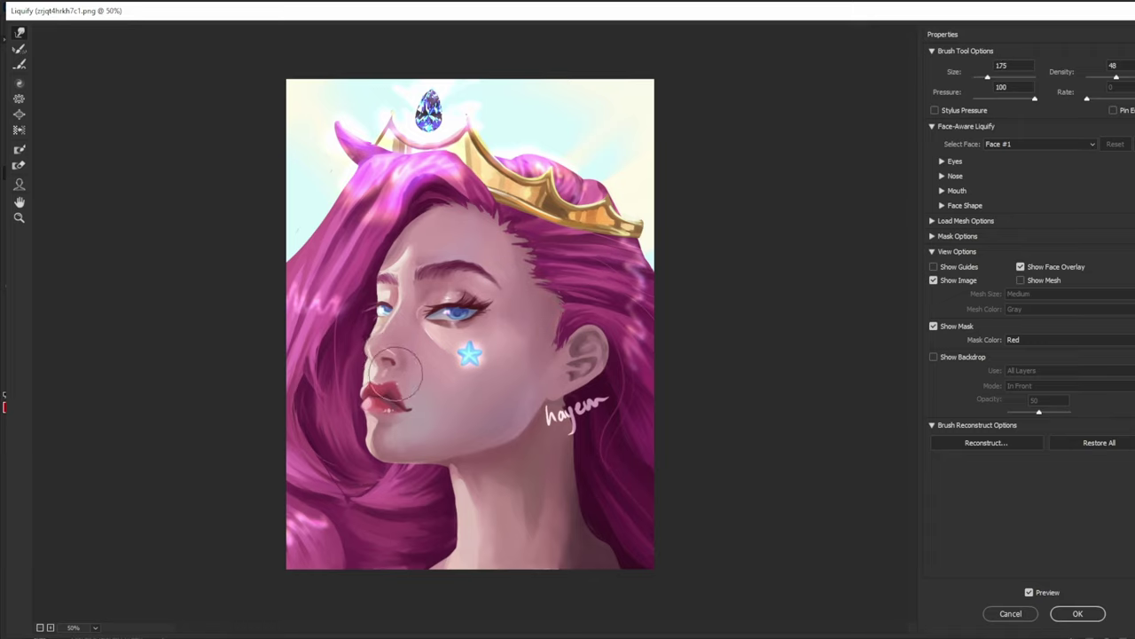
- Fine-tune the far eye and its brow with Liquify brush sizes 200 and 125
key(bracketright)
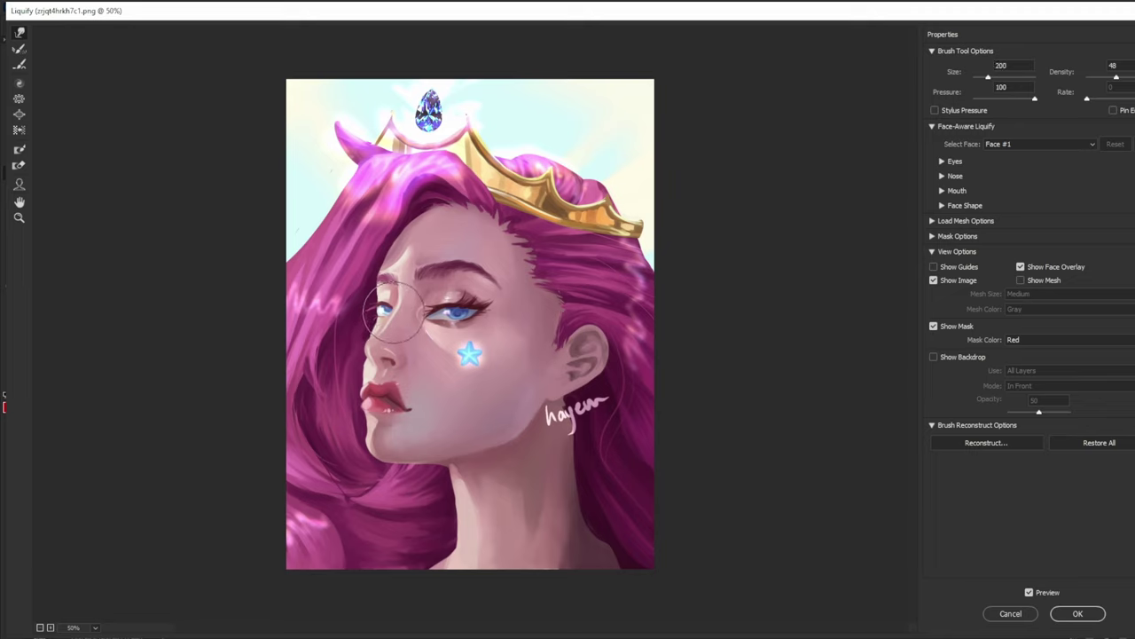
key(bracketleft)
key(bracketleft)
key(bracketleft)
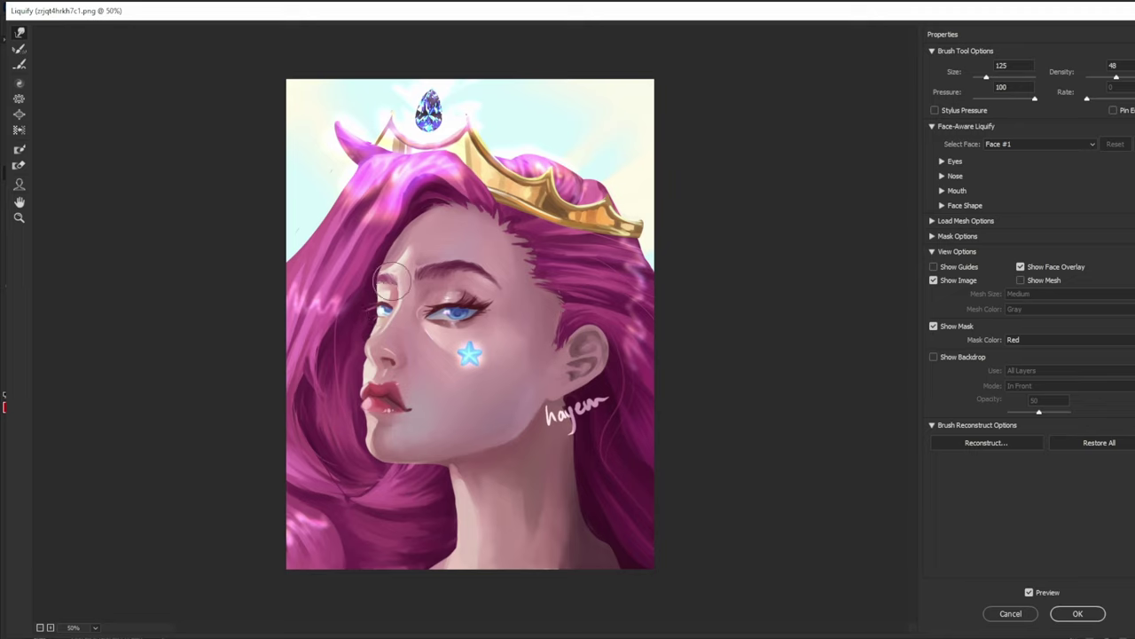
- Shift the near eye and cheek star slightly toward the ear with Liquify brush sizes 800 and 600
key(bracketright)
key(bracketright)
key(bracketright)
key(bracketright)
key(bracketright)
key(bracketright)
key(bracketright)
key(bracketright)
key(bracketright)
key(bracketright)
key(bracketright)
key(bracketright)
key(bracketright)
key(bracketright)
key(bracketright)
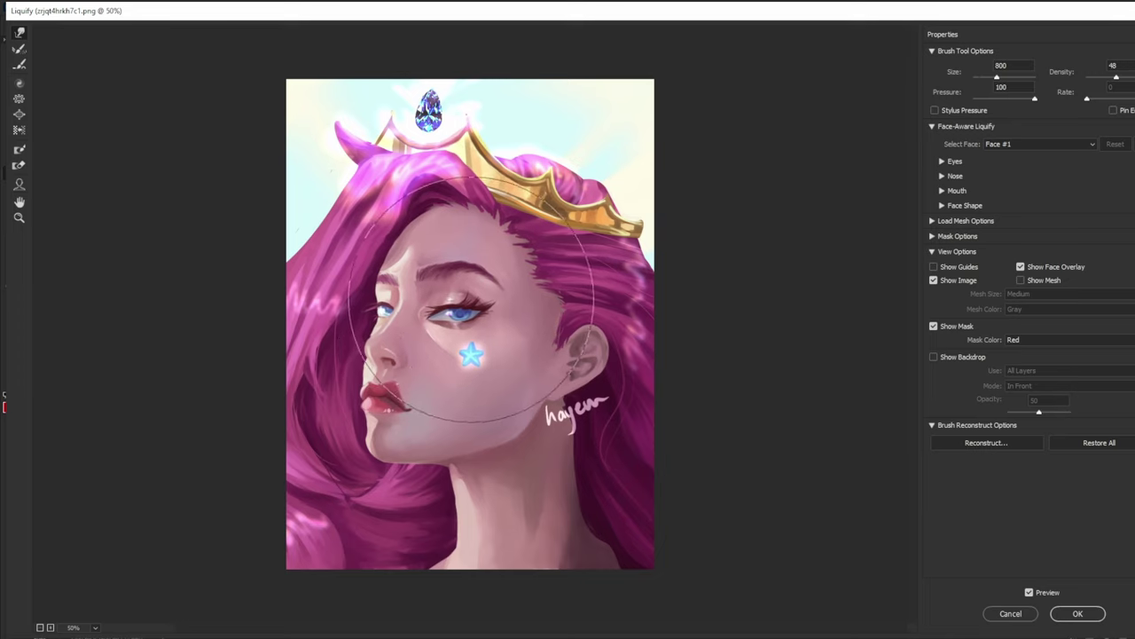
key(bracketleft)
key(bracketleft)
key(bracketleft)
key(bracketleft)
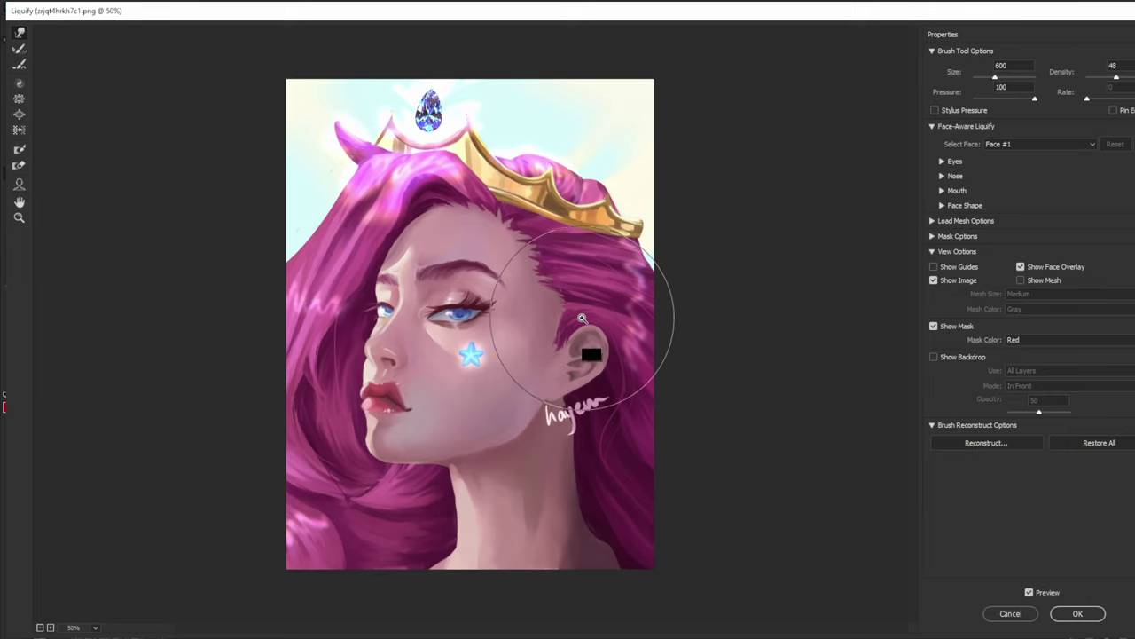
- Refine the far eye and nose bridge at 33.3% zoom with a Liquify brush of size 125
alt+click(583, 316)
alt+click(585, 315)
ctrl+click(585, 315)
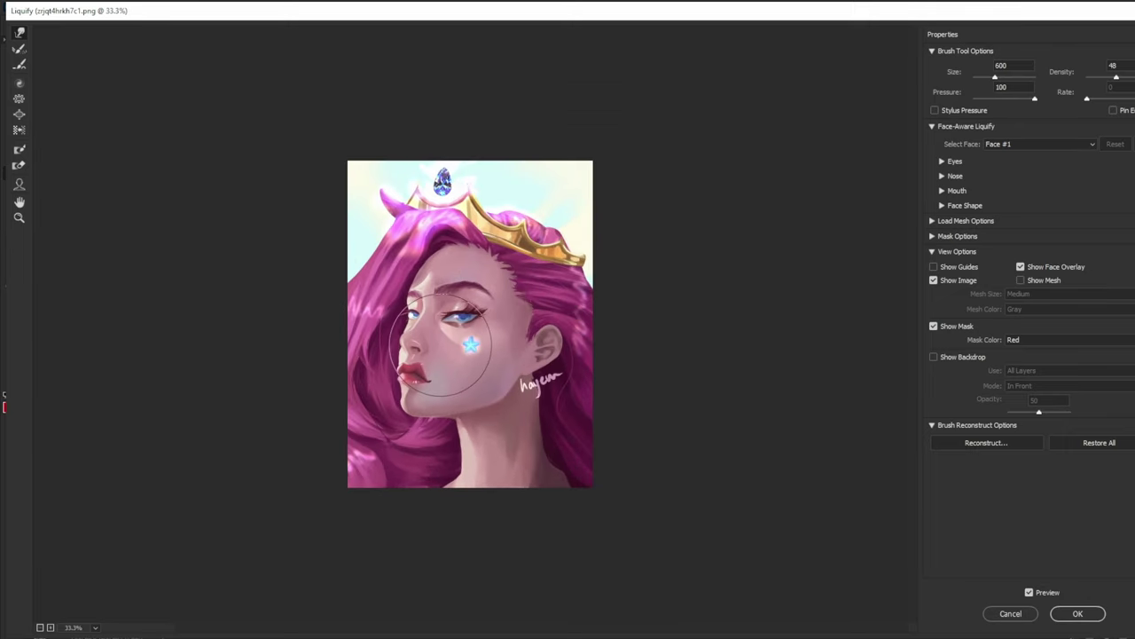
key(bracketleft)
key(bracketleft)
key(bracketleft)
key(bracketleft)
key(bracketleft)
key(bracketleft)
key(bracketleft)
key(bracketleft)
key(bracketleft)
key(bracketleft)
key(bracketleft)
key(bracketleft)
key(bracketright)
key(bracketright)
key(bracketright)
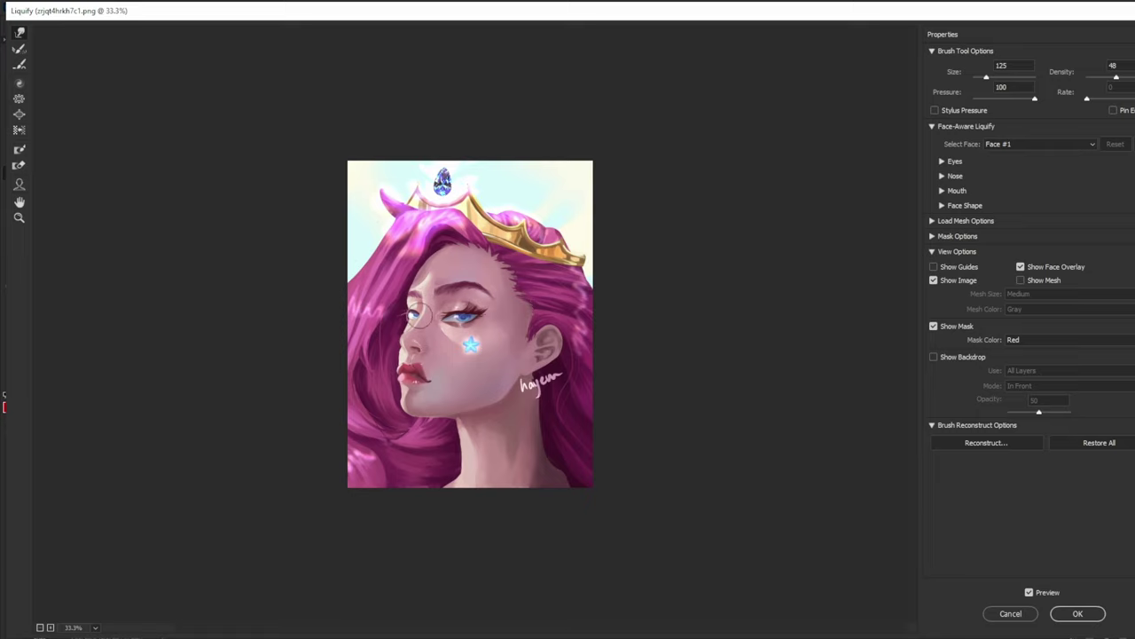
- Refine the far eye and the nose side of the face with Liquify brush sizes around 125 to 175
key(bracketleft)
key(bracketleft)
key(bracketleft)
key(bracketright)
key(bracketright)
key(bracketright)
key(bracketright)
key(bracketright)
key(bracketright)
key(bracketright)
key(bracketright)
key(bracketleft)
key(bracketright)
key(bracketright)
key(bracketright)
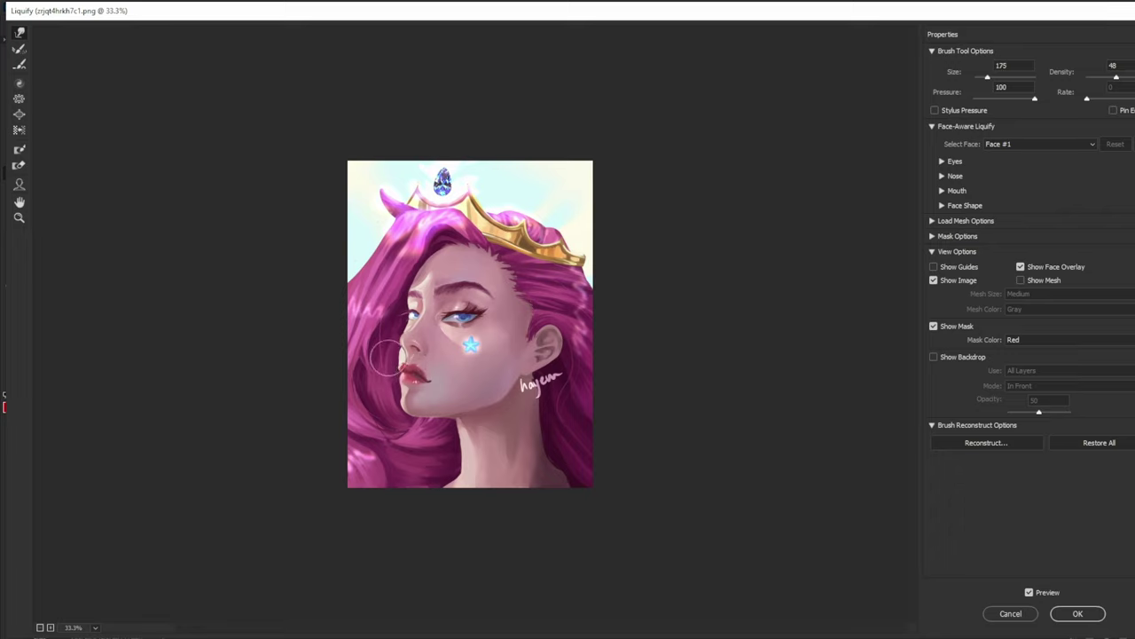
- Touch up the profile between nose and upper lip with Liquify brush sizes 175 and 100
key(bracketleft)
key(bracketleft)
key(bracketleft)
key(bracketright)
key(bracketright)
key(bracketright)
key(bracketleft)
key(bracketleft)
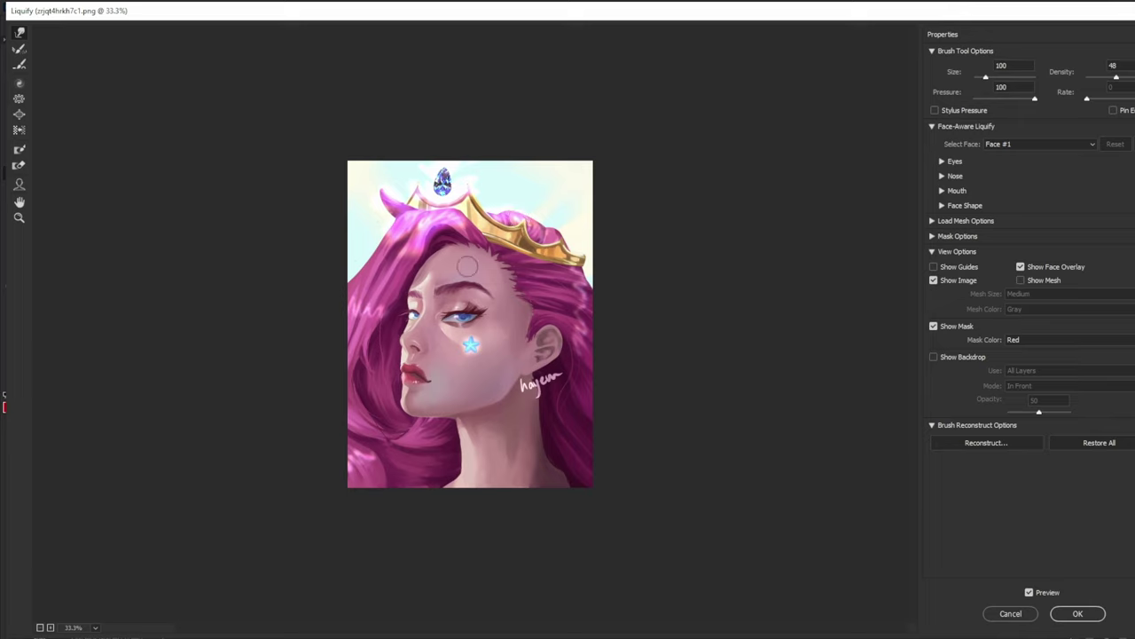
- Refine the forehead and the near eye's inner corner at 50% zoom with Liquify brush sizes 100 and 80
key(bracketright)
key(bracketright)
key(bracketleft)
key(bracketright)
key(bracketright)
key(bracketright)
key(bracketright)
key(bracketleft)
key(bracketleft)
key(bracketleft)
key(bracketright)
key(bracketright)
key(bracketright)
key(bracketleft)
key(bracketleft)
key(bracketleft)
key(bracketleft)
key(bracketleft)
key(bracketleft)
ctrl+click(529, 342)
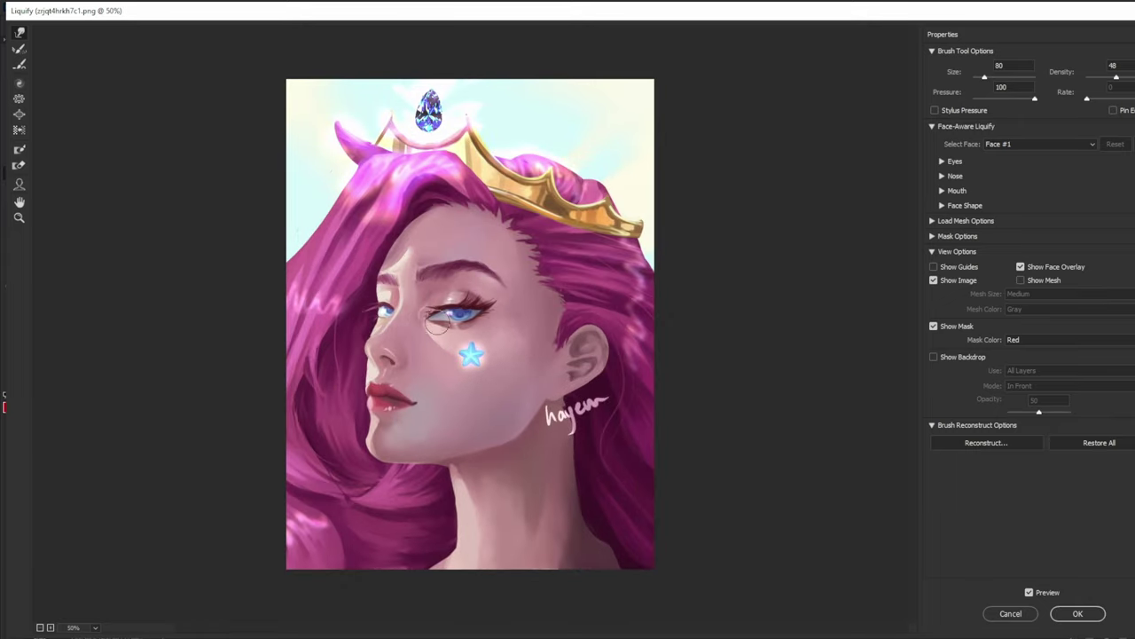
- Adjust the near eye's outer corner and lid with a size 200 Liquify brush, and compare the result with the original
key(bracketright)
key(bracketright)
key(bracketright)
key(bracketright)
key(bracketright)
key(bracketright)
key(bracketright)
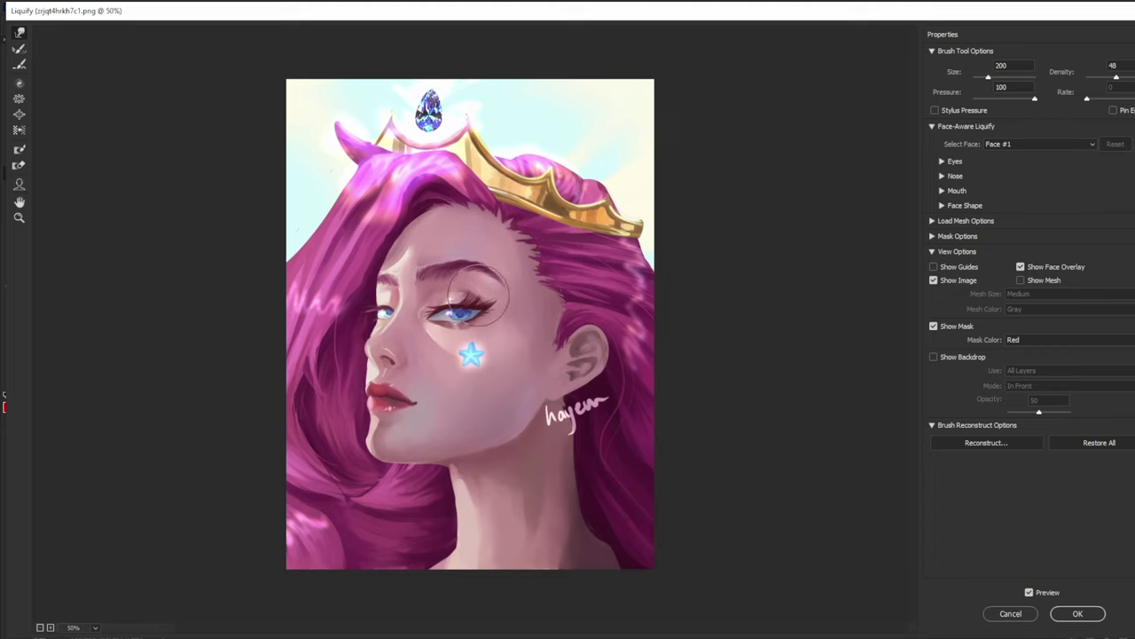
key(p)
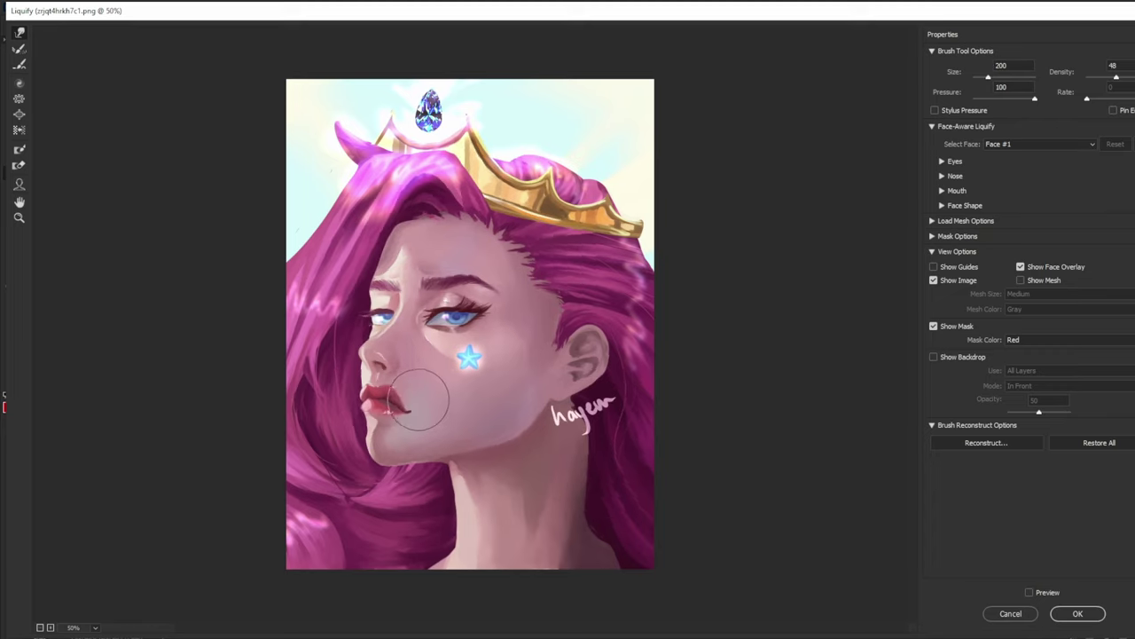
key(p)
key(p)
key(p)
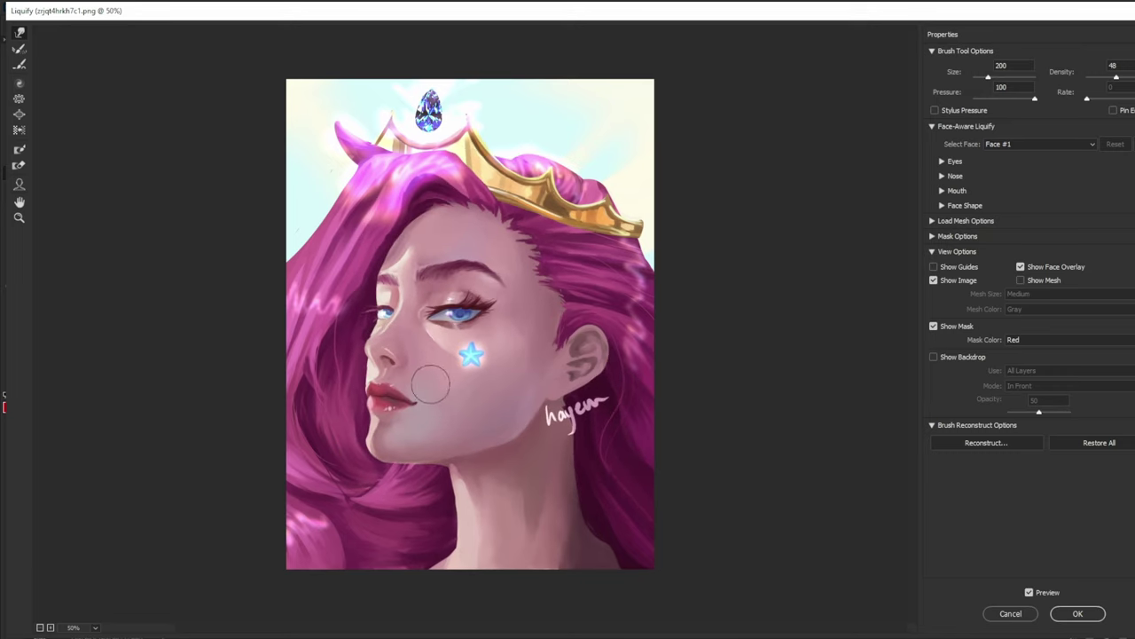
- Refine small facial details with Liquify brush sizes 70 and 35, and compare the face with the original again
key(bracketleft)
key(bracketleft)
key(bracketleft)
key(bracketleft)
key(bracketleft)
key(bracketleft)
key(bracketleft)
key(p)
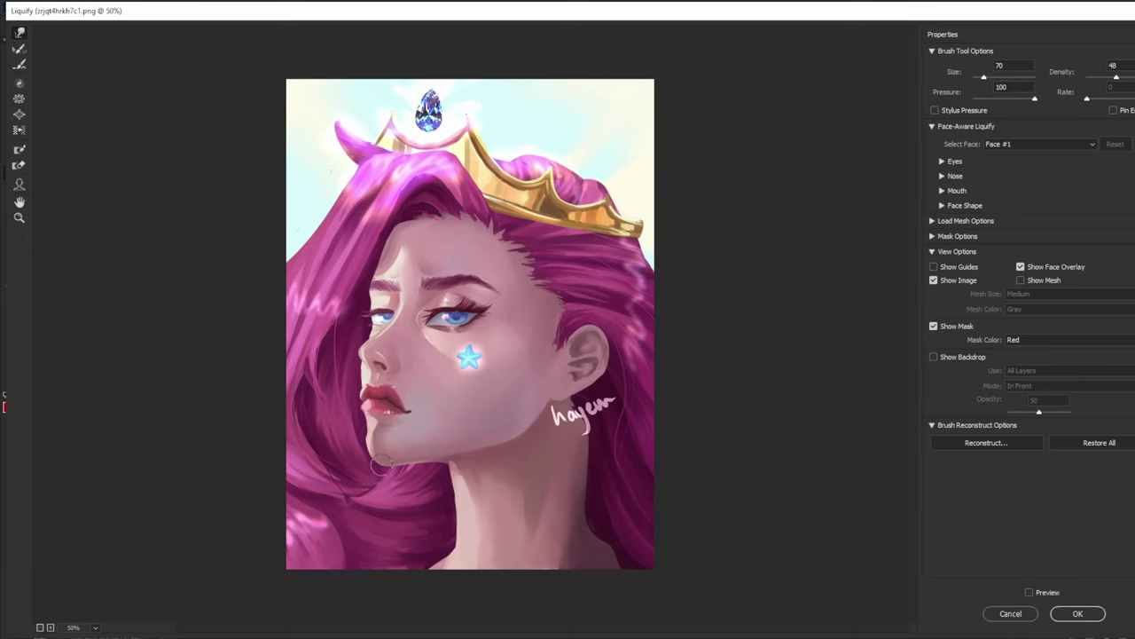
key(p)
key(p)
key(p)
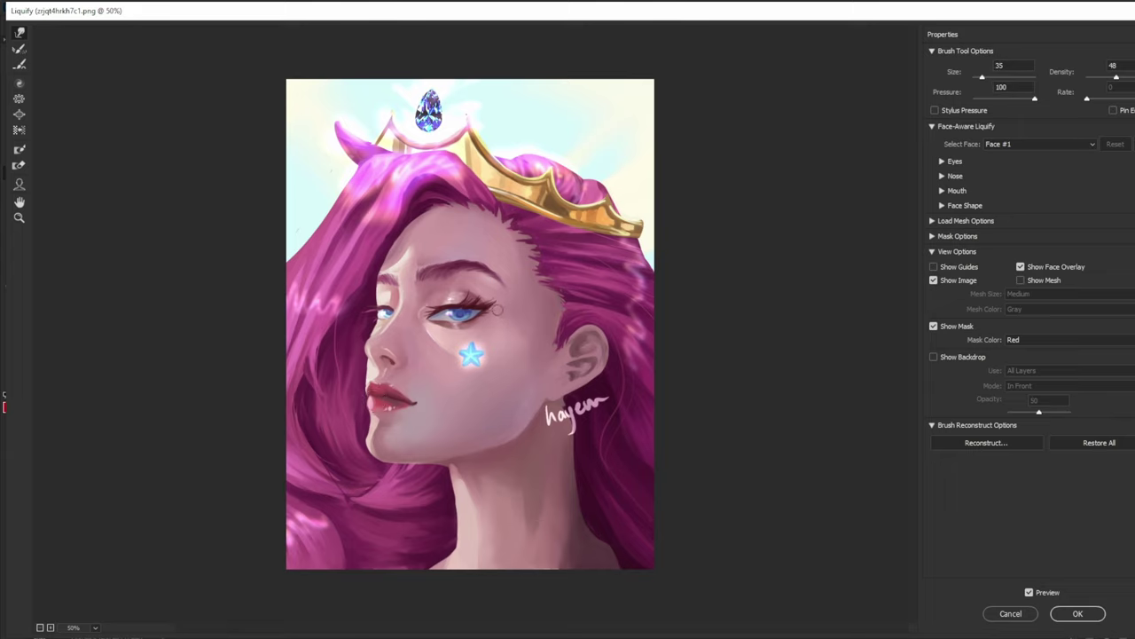
- Nudge the whole near eye into shape with a Liquify brush of size 200
key(bracketright)
key(bracketright)
key(bracketright)
key(bracketright)
key(bracketright)
key(bracketright)
key(bracketright)
key(bracketright)
key(bracketright)
key(bracketright)
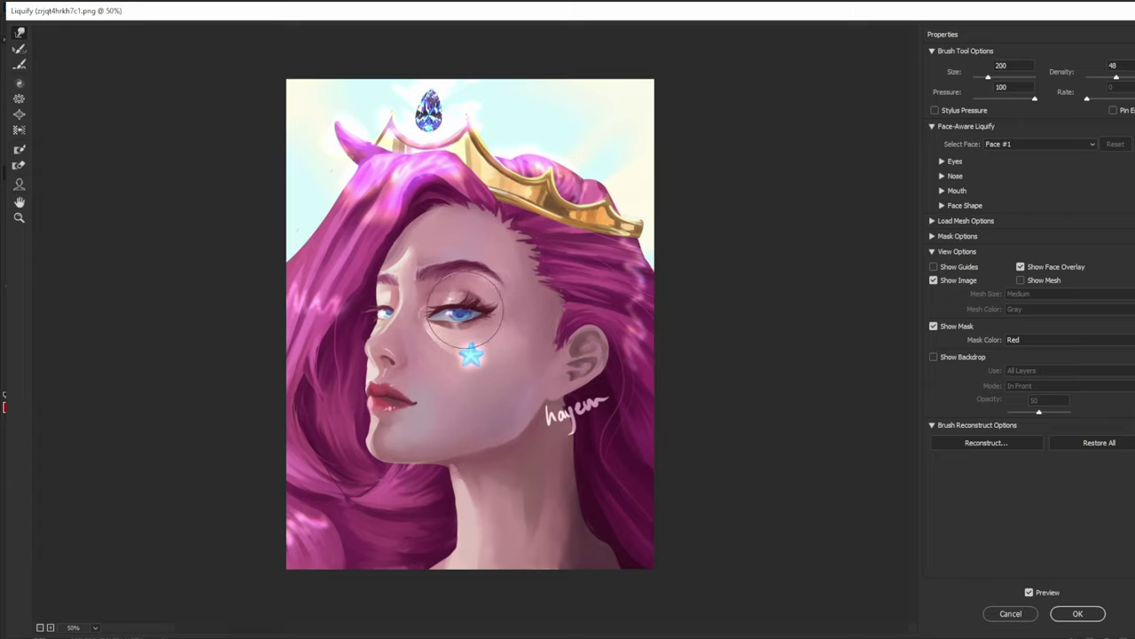
- Refine the near eye's outer lashes and the tail of its brow with Liquify brush sizes up to 300
key(bracketleft)
key(bracketleft)
key(bracketleft)
key(bracketleft)
key(bracketleft)
key(bracketleft)
key(bracketleft)
key(bracketright)
key(bracketright)
key(bracketright)
key(bracketright)
key(bracketright)
key(bracketright)
key(bracketright)
key(bracketright)
key(bracketright)
key(bracketright)
key(bracketright)
key(bracketright)
key(bracketright)
key(bracketright)
key(bracketright)
key(bracketright)
key(bracketright)
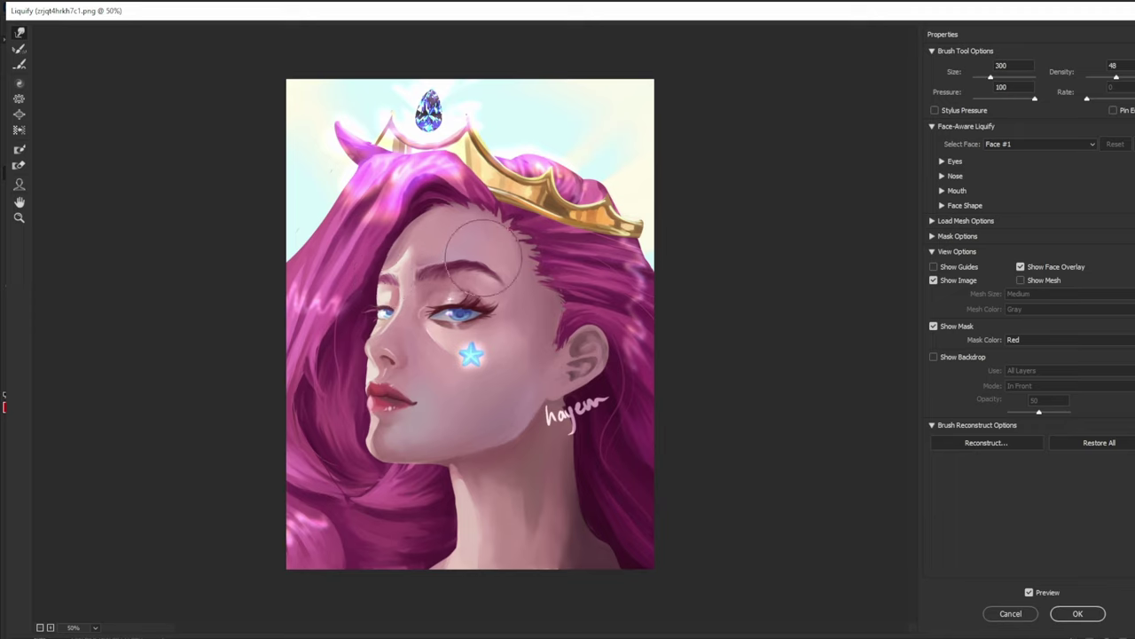
- Reshape the near brow's inner end with Liquify brush sizes 200, 150 and 175, and compare it with the original
key(bracketleft)
key(bracketleft)
key(bracketleft)
key(bracketleft)
key(bracketleft)
key(bracketleft)
key(bracketleft)
key(bracketleft)
key(bracketleft)
key(bracketleft)
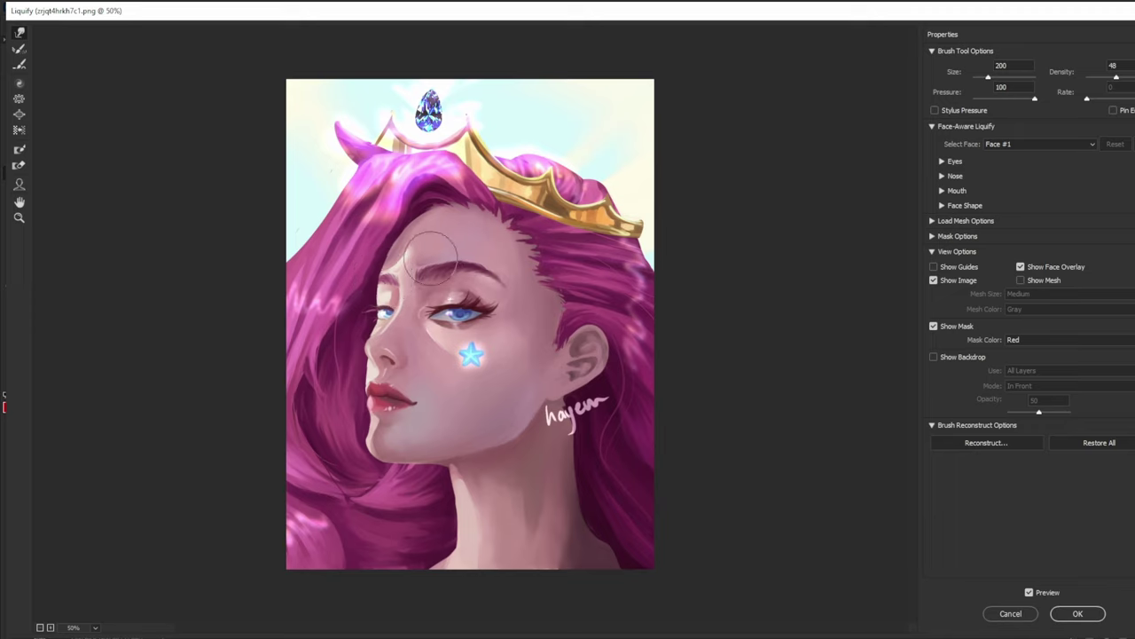
key(bracketright)
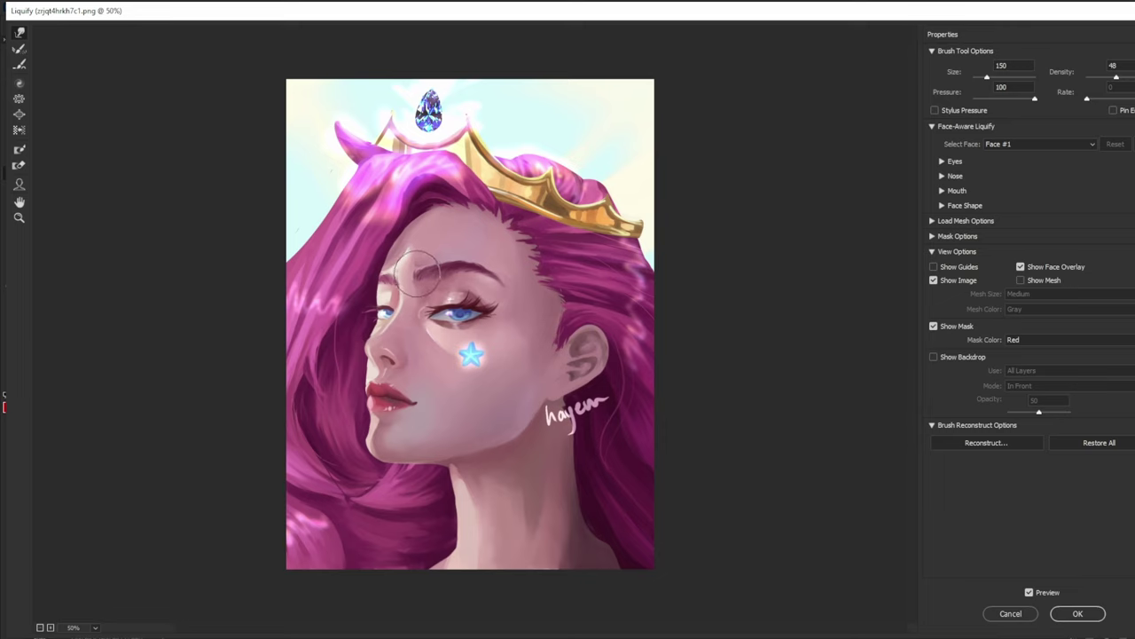
key(p)
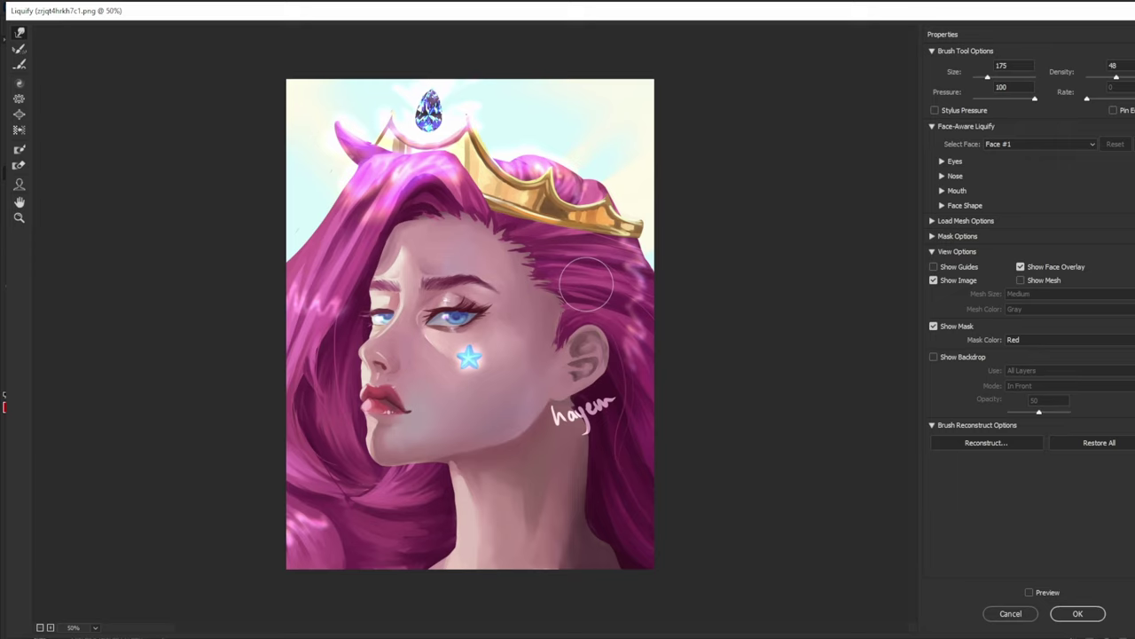
key(p)
key(p)
key(p)
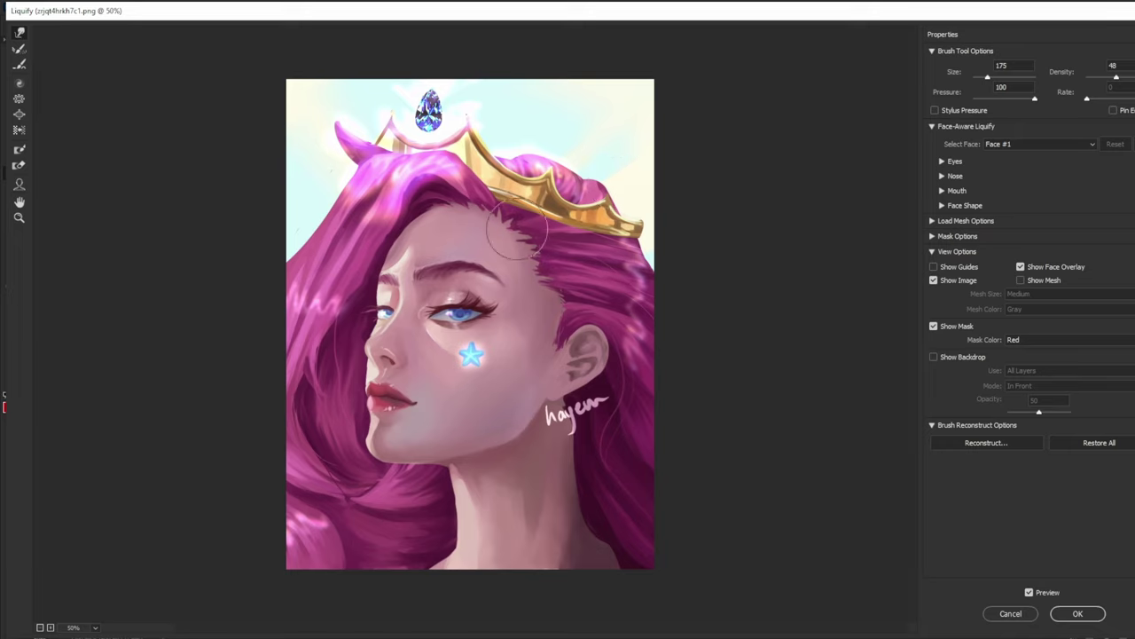
- Fine-tune the near brow's inner end and the far eye area with Liquify brush sizes 200, 175 and 80
key(bracketright)
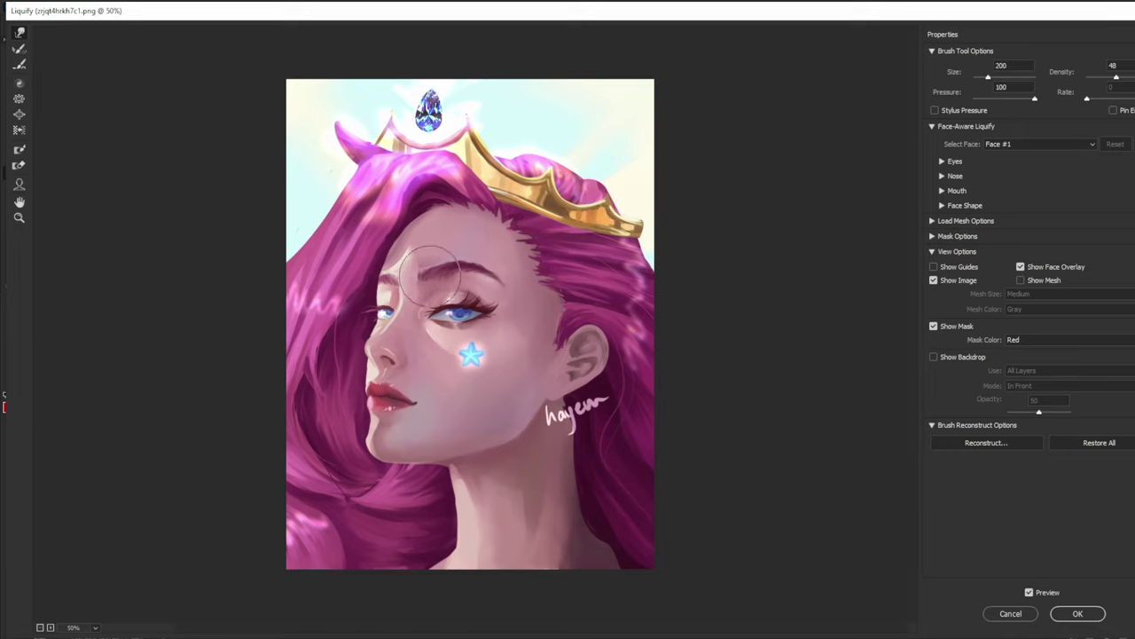
key(bracketleft)
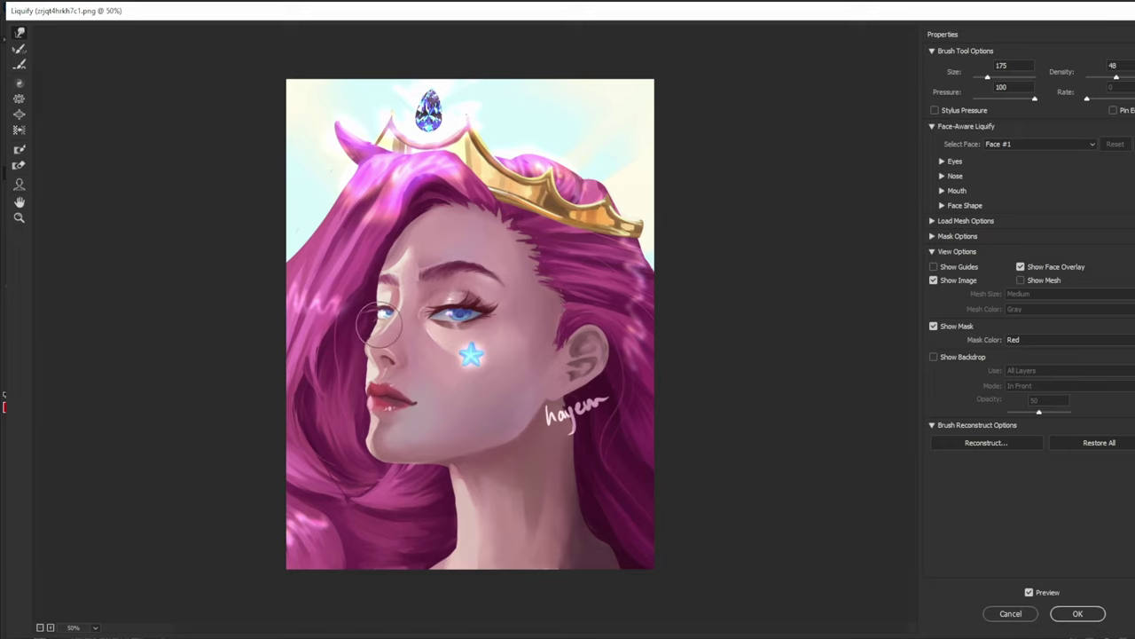
key(bracketleft)
key(bracketleft)
key(bracketleft)
key(bracketleft)
key(bracketleft)
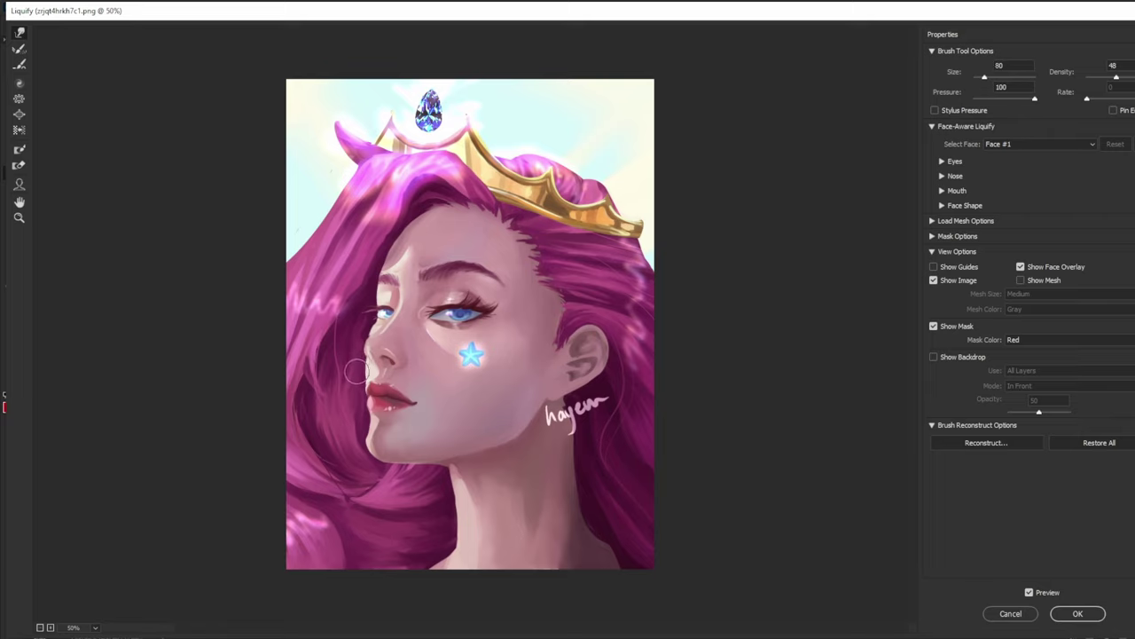
- Refine the profile contour from below the nose to the chin with Liquify brush sizes 80 and 100
key(bracketright)
key(bracketright)
key(bracketright)
key(bracketleft)
key(bracketleft)
key(bracketright)
key(bracketright)
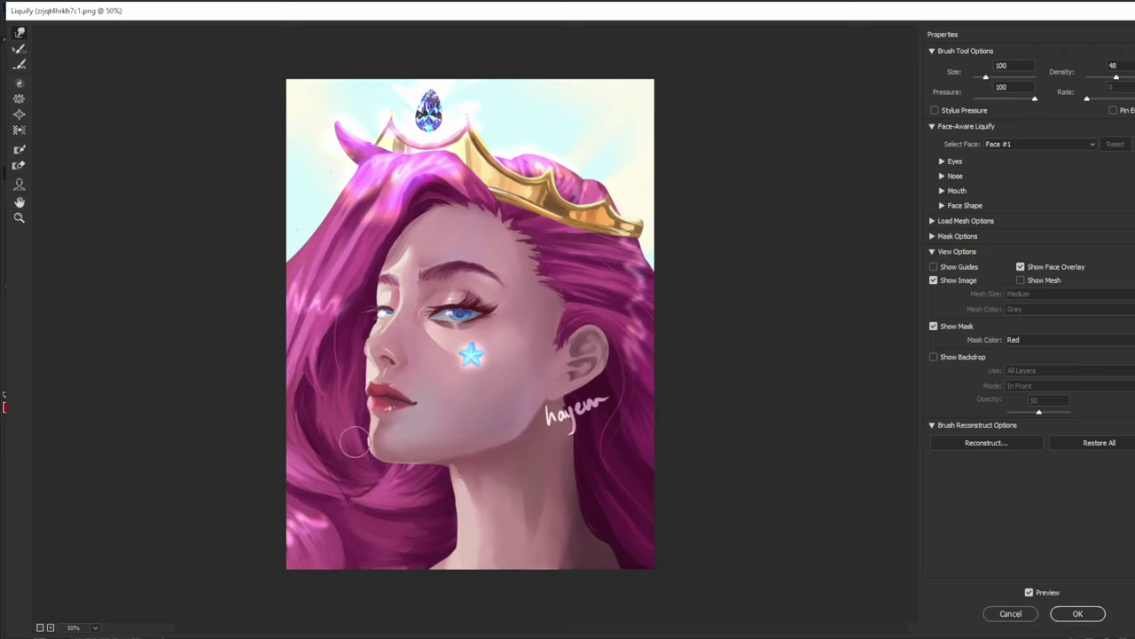
- Adjust the chin and jaw contour with Liquify brush sizes up to 300, and apply the Liquify changes
key(bracketleft)
key(bracketright)
key(bracketright)
key(bracketright)
key(bracketright)
key(bracketright)
key(bracketright)
key(bracketright)
key(bracketright)
key(bracketright)
key(bracketright)
key(bracketright)
key(bracketright)
key(bracketright)
key(bracketright)
key(bracketright)
key(bracketright)
key(bracketright)
key(bracketright)
key(bracketright)
key(bracketright)
key(bracketright)
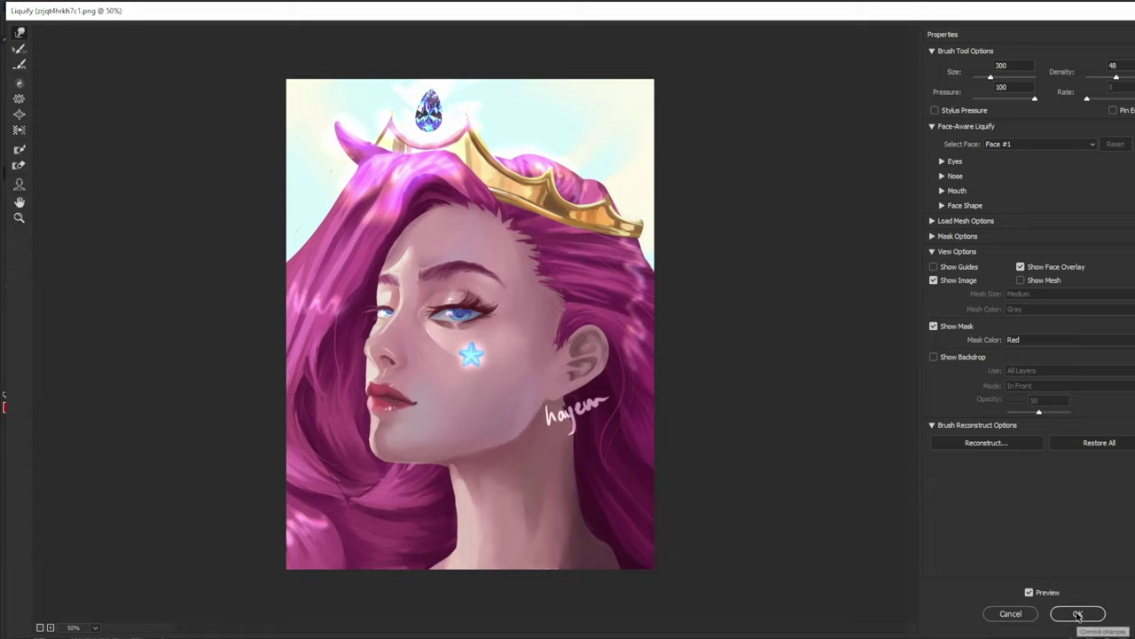
click(1079, 613)
- Mirror the canvas and reshape the crown's rear end and the hair beneath it with Liquify brush sizes 700, 400 and 200
key(ctrl+h)
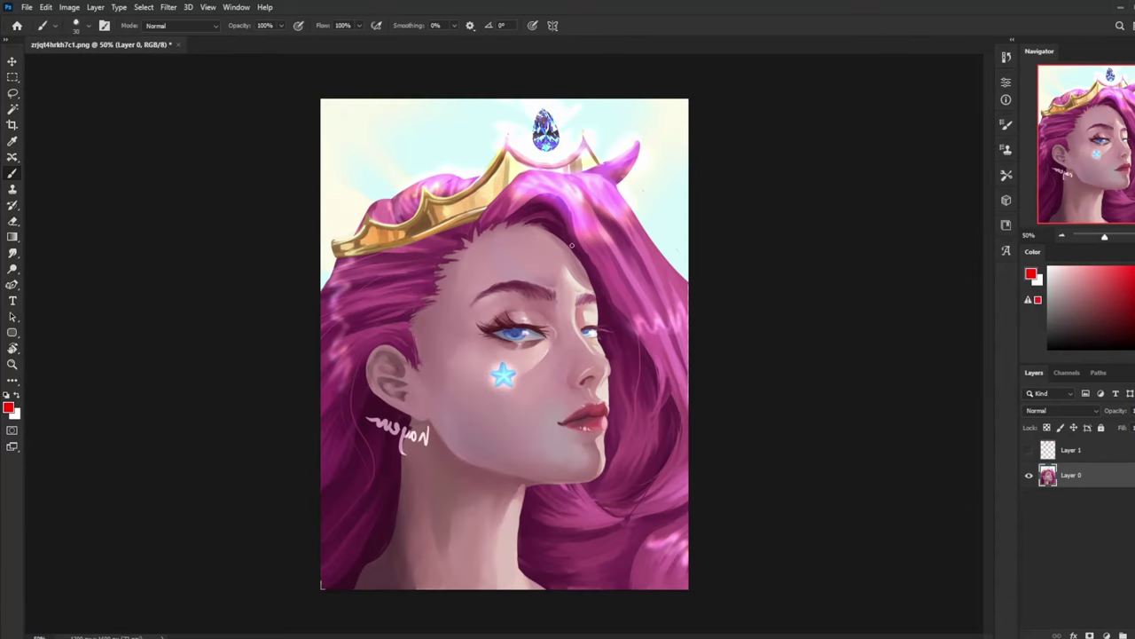
click(168, 8)
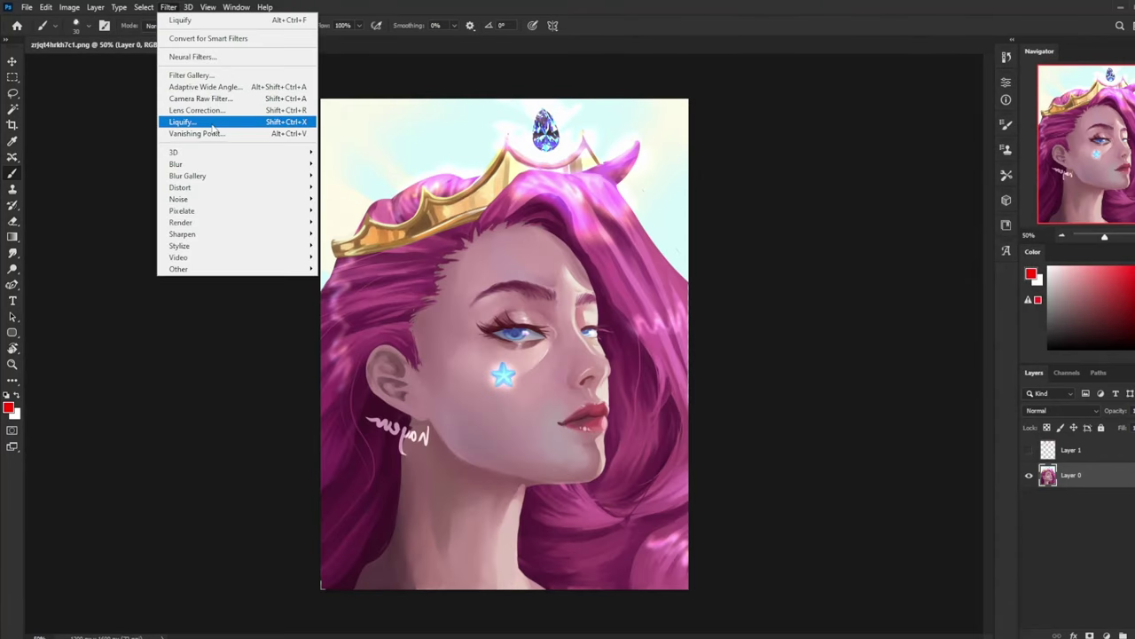
click(211, 122)
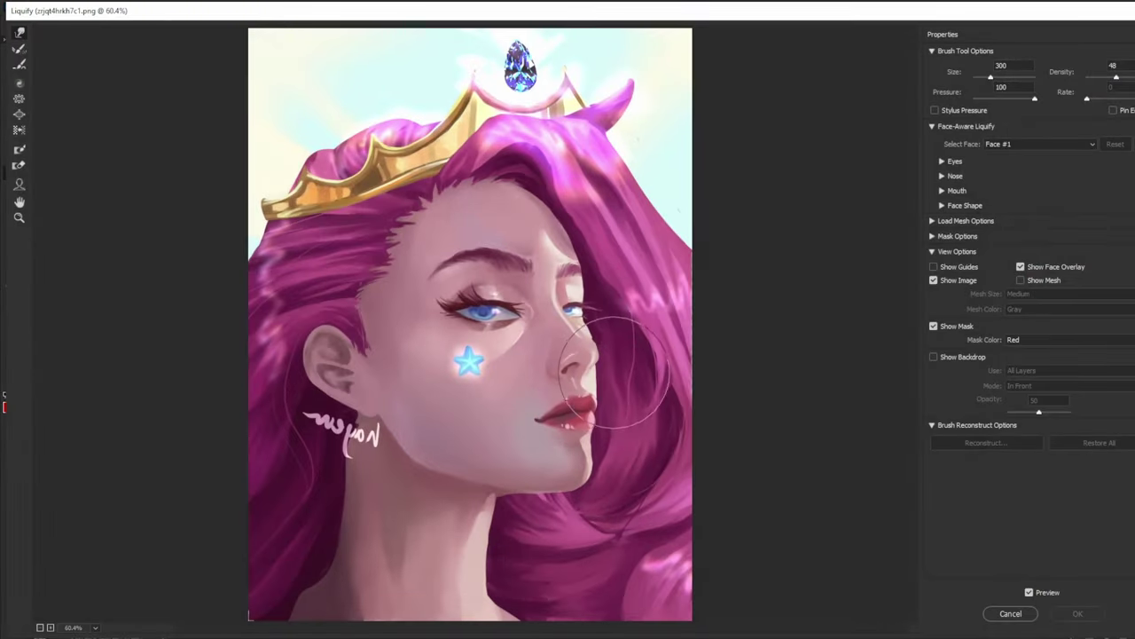
key(bracketright)
key(bracketright)
key(bracketleft)
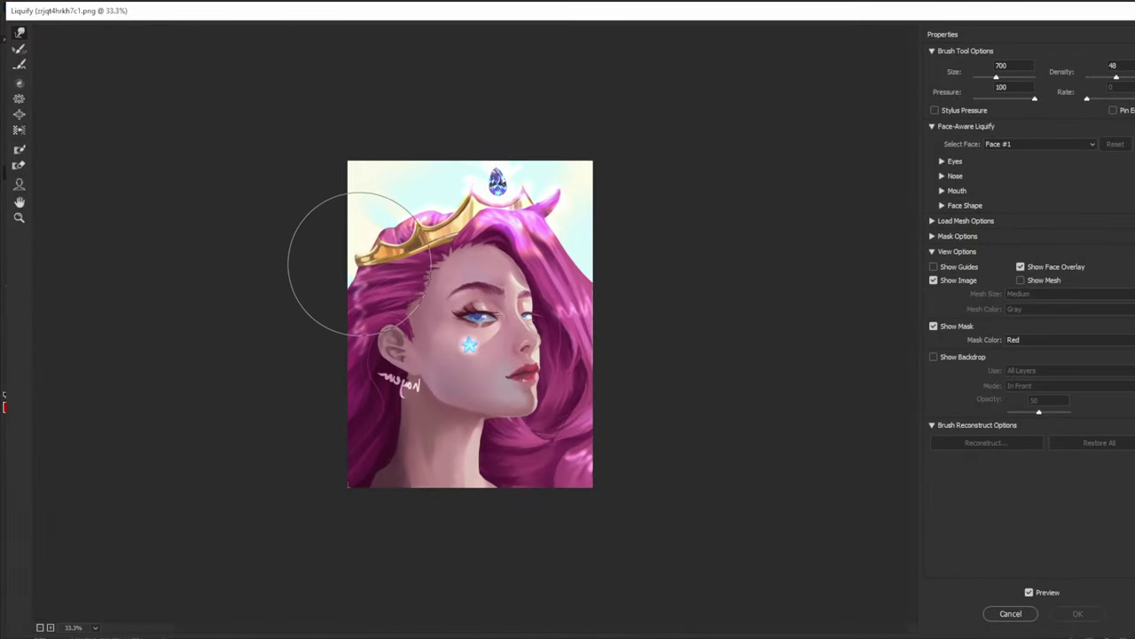
drag(360, 265, 352, 256)
key(bracketleft)
key(bracketleft)
key(bracketleft)
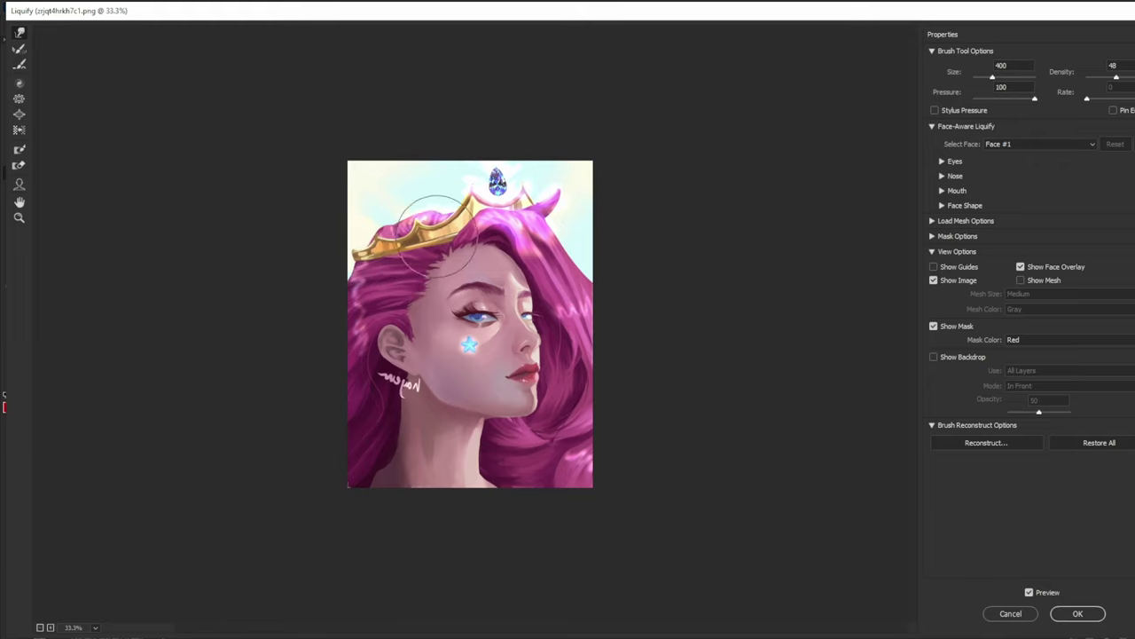
key(bracketleft)
key(bracketleft)
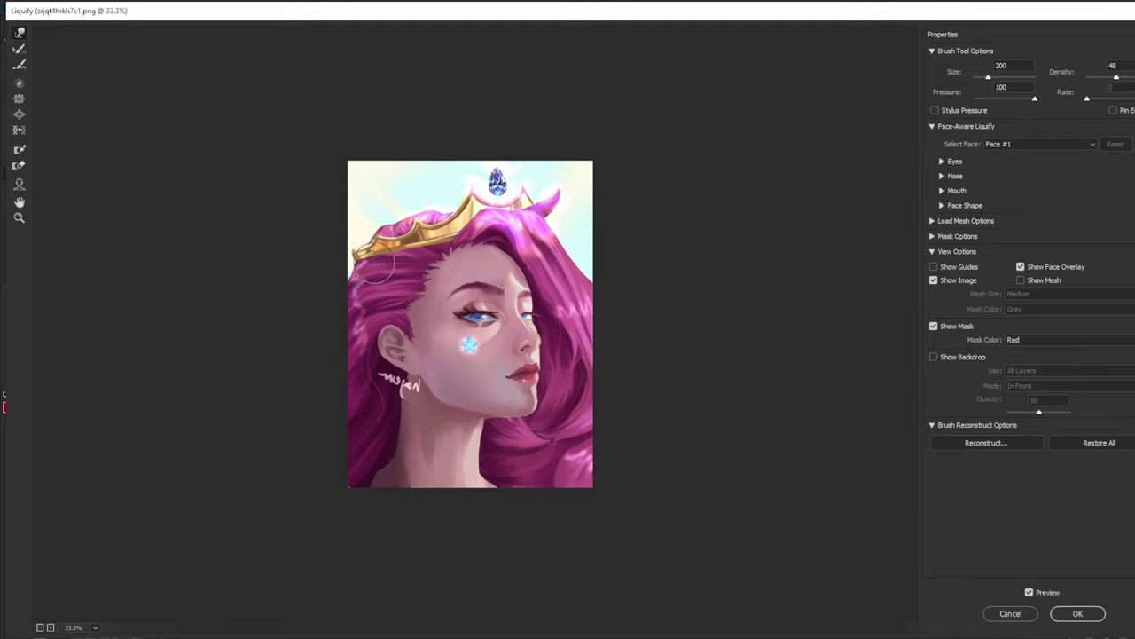
- Adjust the hair volume around the front of the crown with Liquify brush sizes 400 and 800
key(bracketright)
key(bracketright)
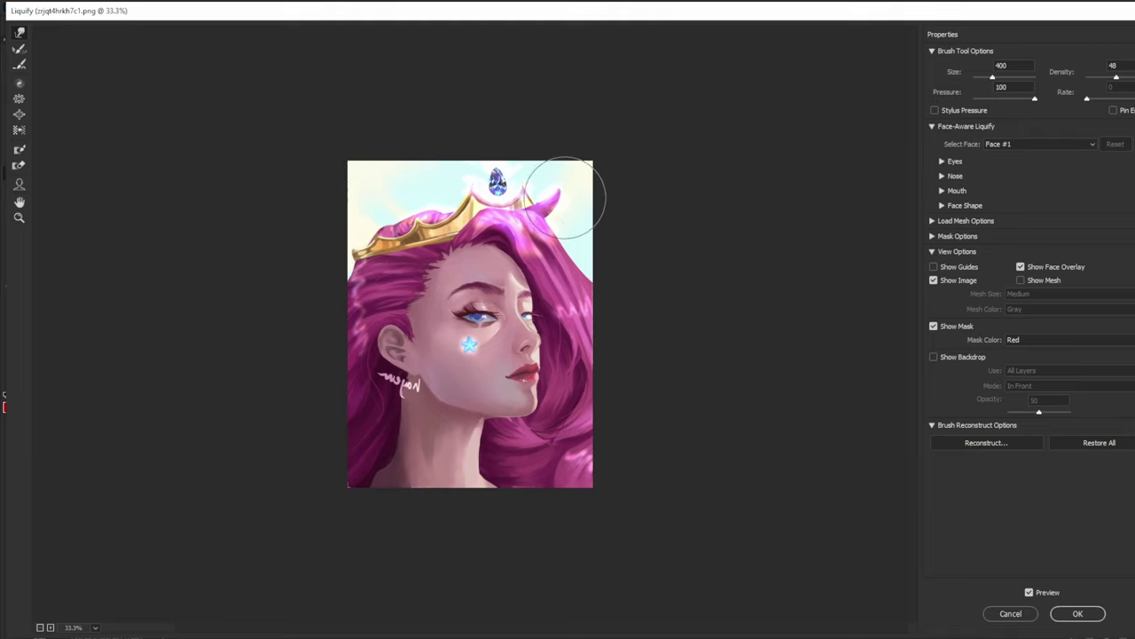
key(bracketright)
key(bracketright)
key(bracketright)
key(bracketright)
key(bracketright)
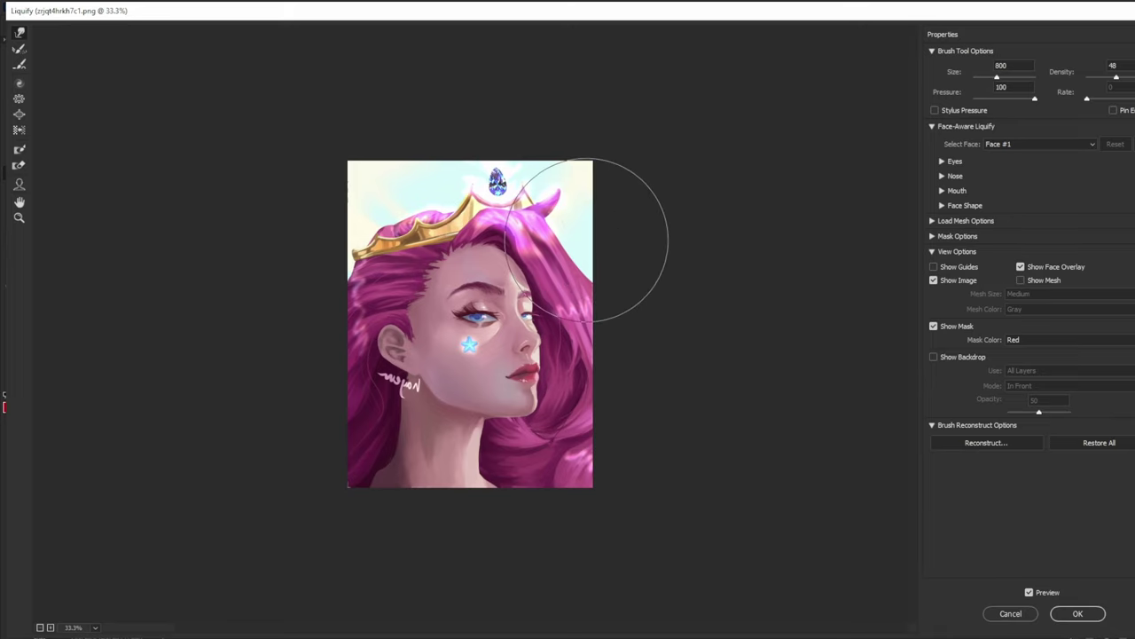
- Slim the back of the neck and shift the hair behind it with Liquify brush sizes 250, 400 and 600
key(bracketleft)
key(bracketleft)
key(bracketleft)
key(bracketleft)
key(bracketleft)
key(bracketleft)
key(bracketleft)
key(bracketleft)
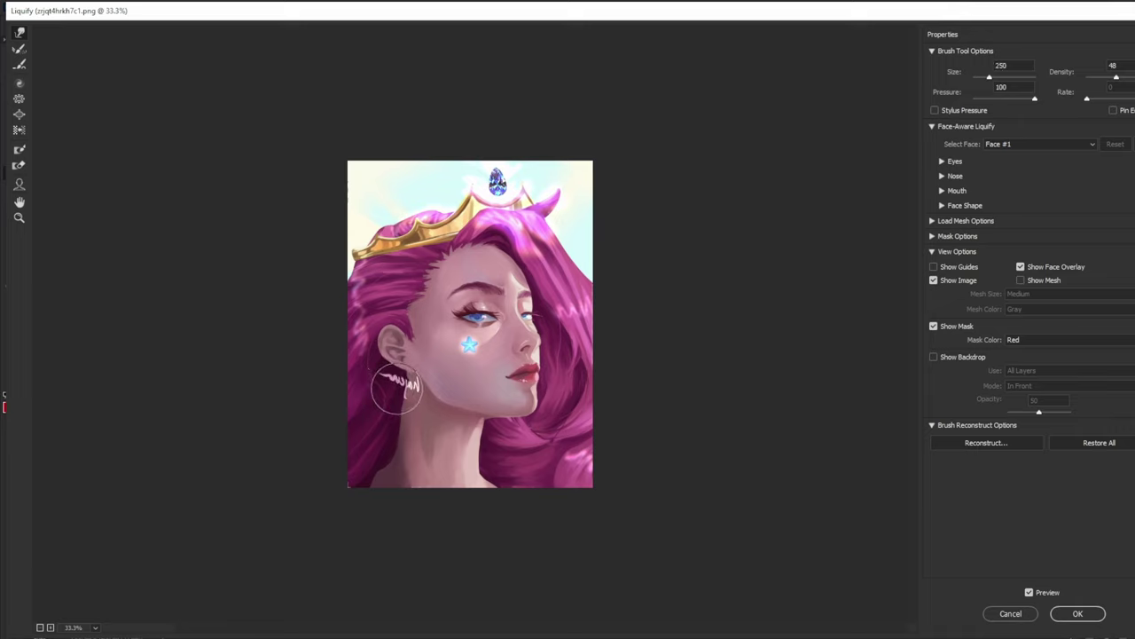
key(bracketright)
key(bracketright)
key(bracketright)
key(bracketright)
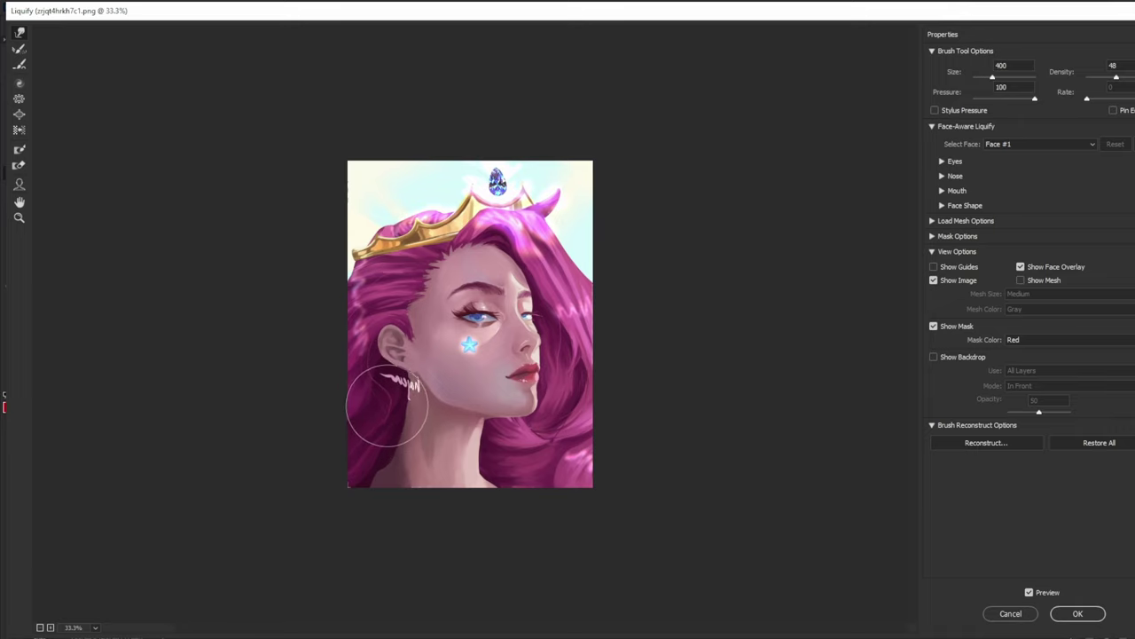
key(bracketright)
key(bracketright)
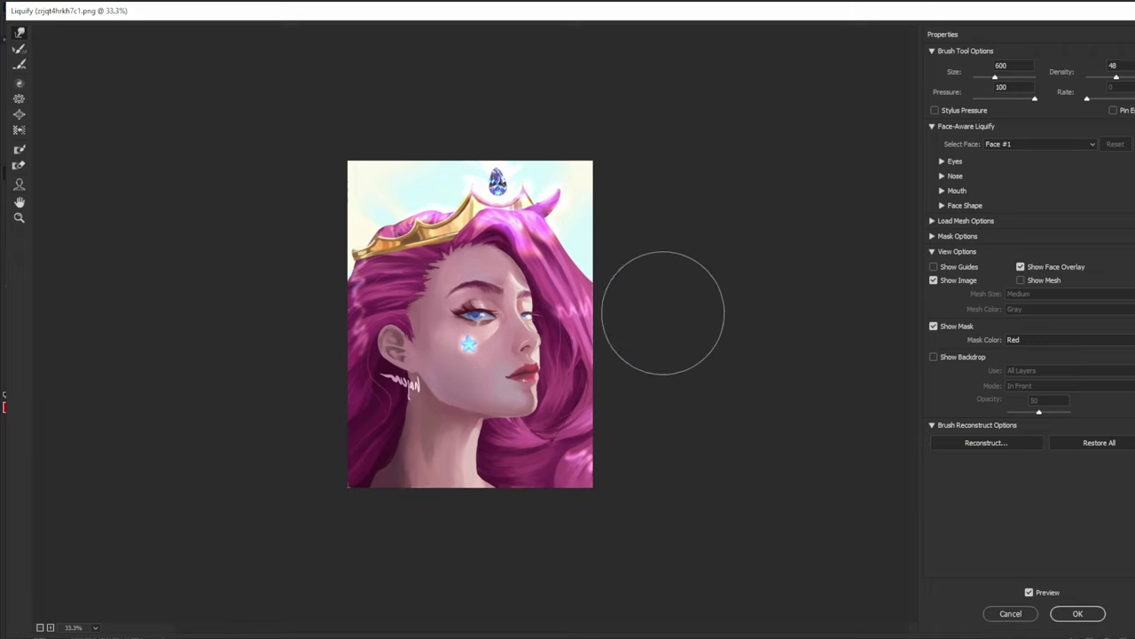
- Refine the nose area and the front edge of the lips with Liquify brush sizes from 175 down to 40
key([)
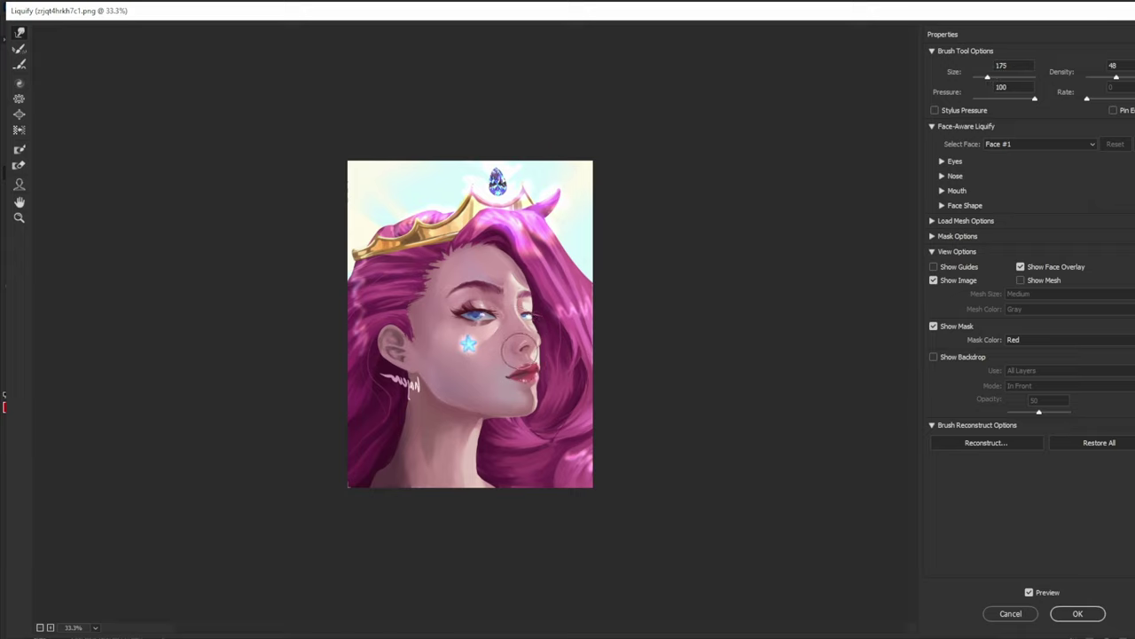
key(bracketleft)
key(bracketleft)
key(bracketleft)
key(bracketright)
key(bracketright)
key(bracketright)
key(bracketright)
key(bracketleft)
key(bracketleft)
key(bracketleft)
key(bracketleft)
key(ctrl+equal)
key(bracketleft)
key(bracketleft)
key(bracketleft)
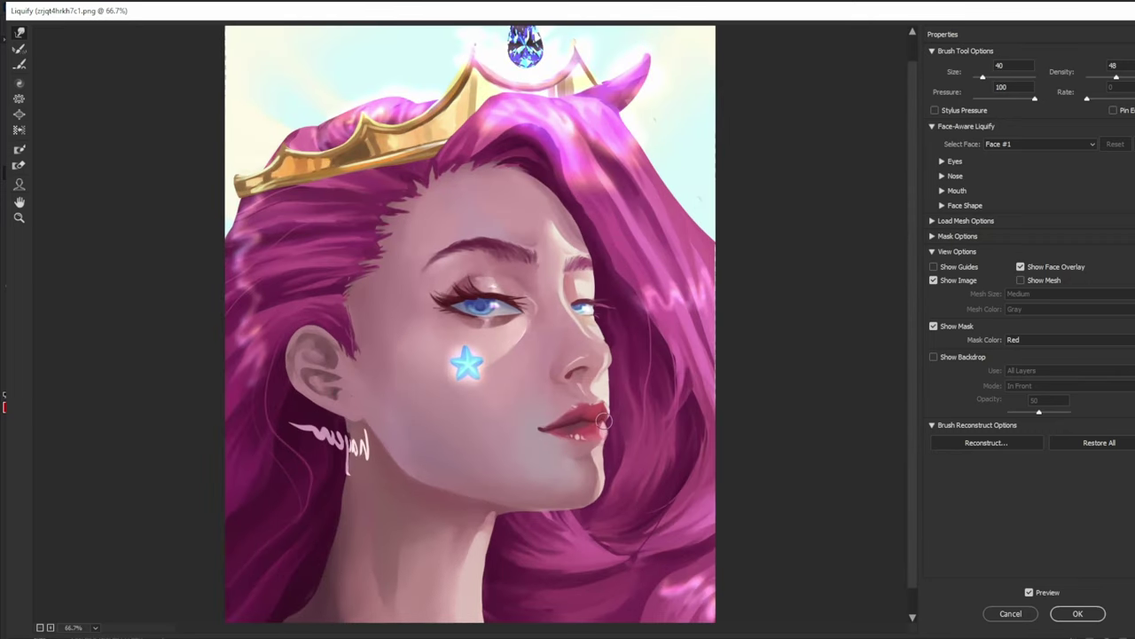
- Adjust the lips and mouth corner with Liquify brush sizes 175, 100 and 250, and apply the Liquify changes
key(bracketright)
key(bracketright)
key(bracketright)
key(bracketright)
key(bracketright)
key(bracketright)
key(bracketright)
key(bracketright)
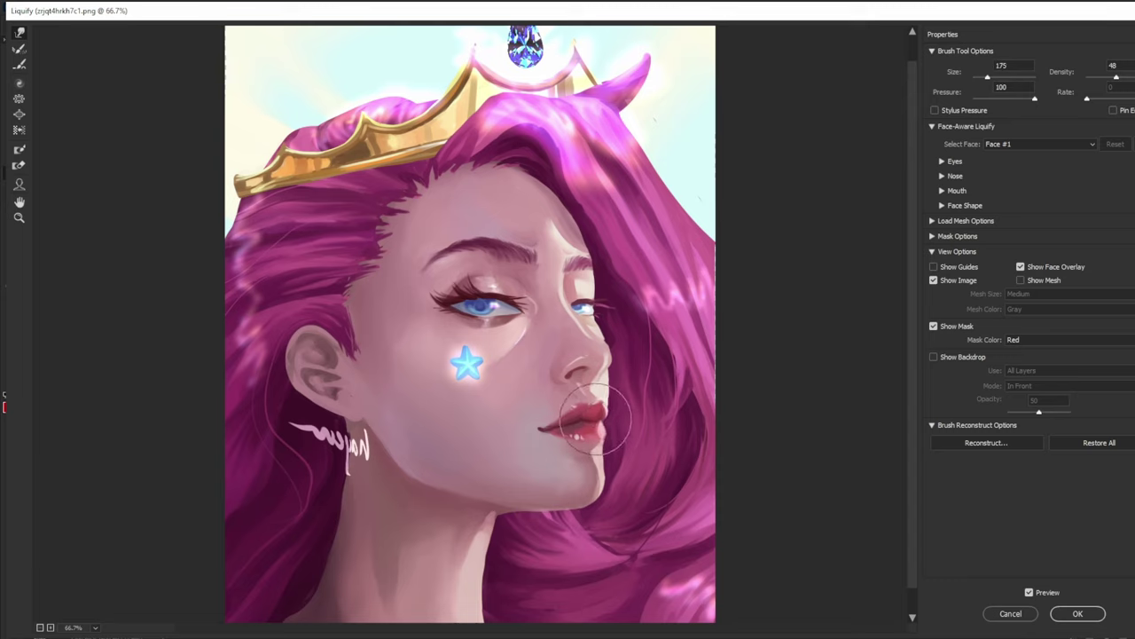
drag(599, 419, 595, 420)
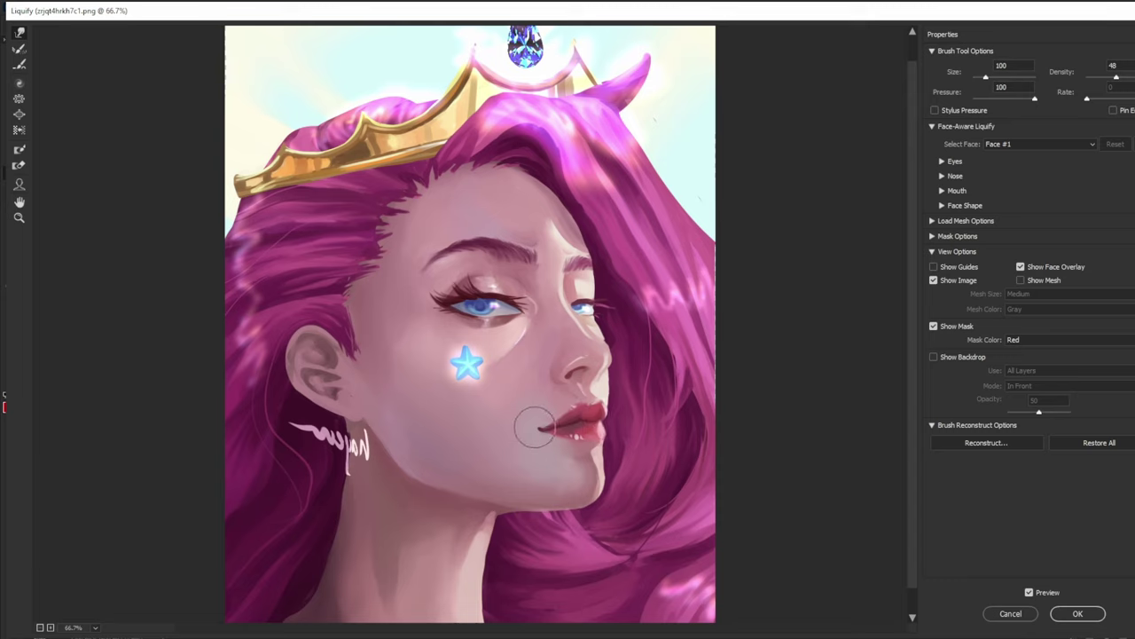
key(bracketright)
key(bracketright)
key(bracketright)
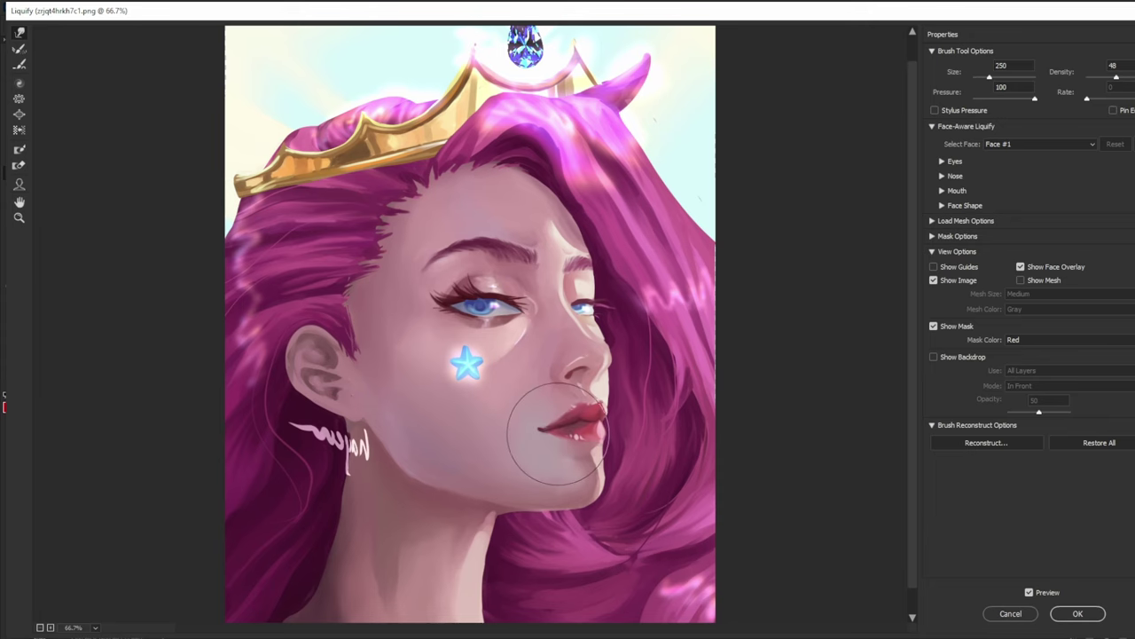
click(1078, 614)
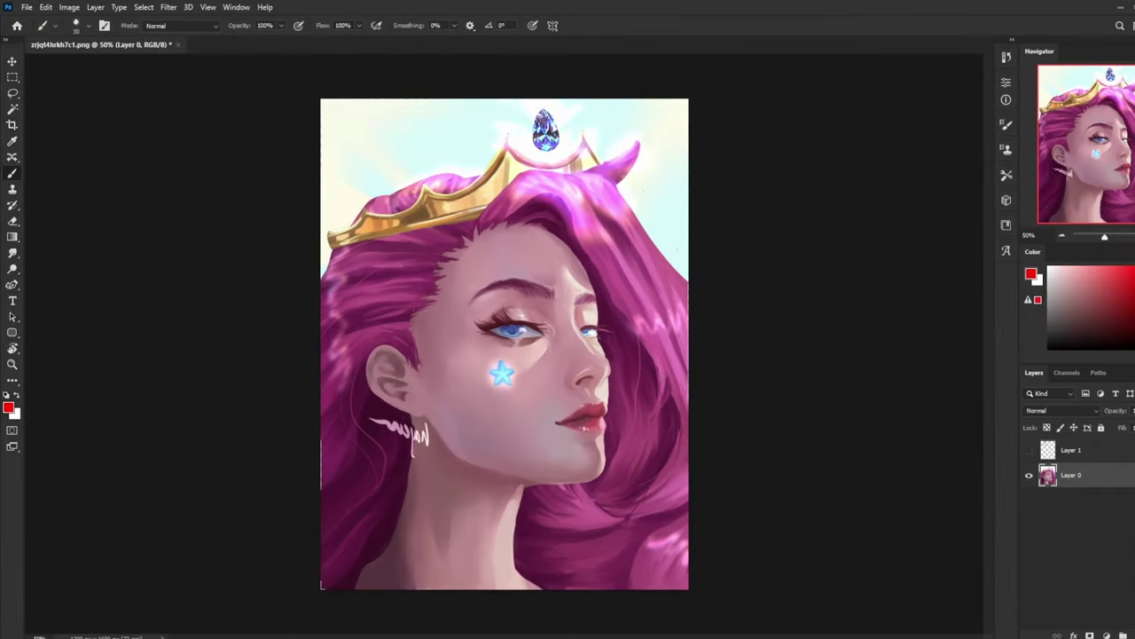
- Paint over the irises with sampled blue and dark red tones, mirroring the canvas between strokes
alt+click(512, 326)
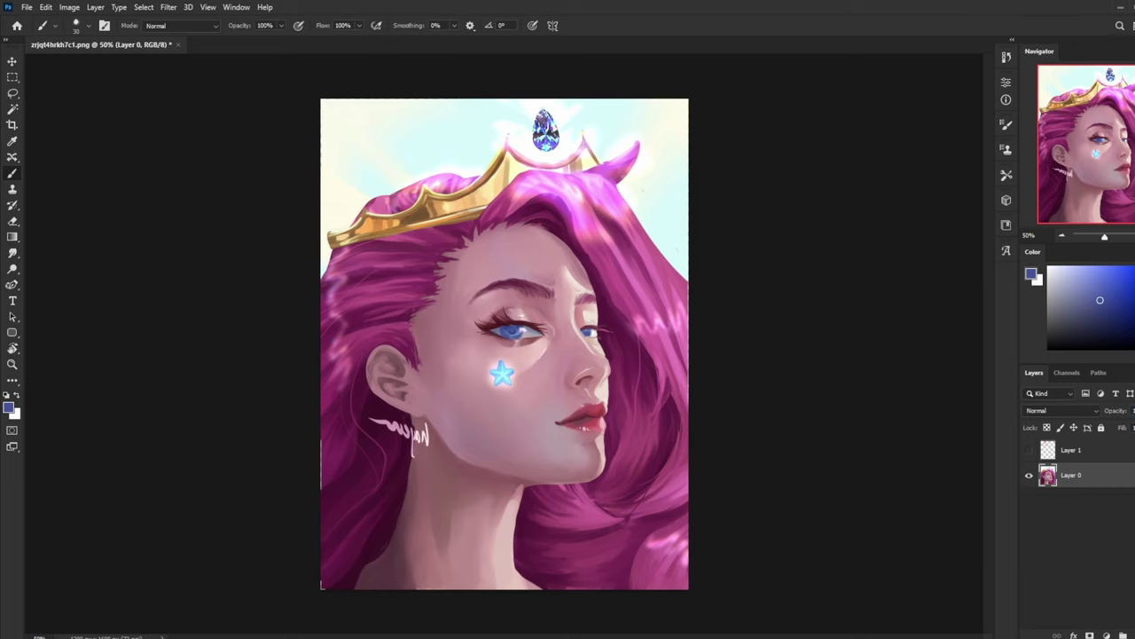
key(ctrl+shift+h)
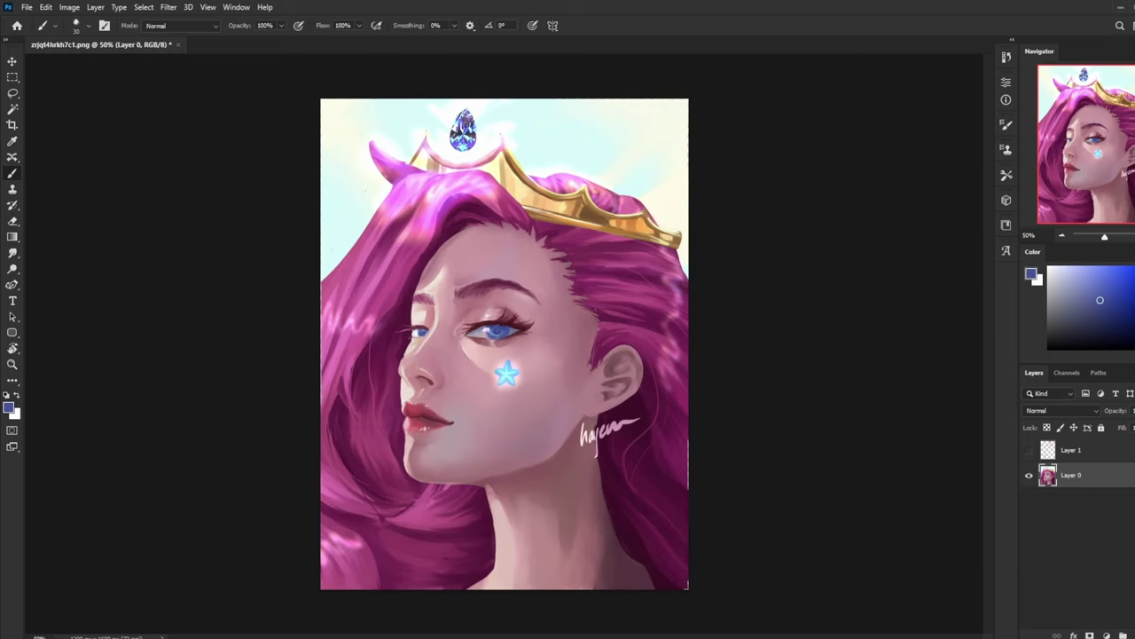
alt+click(471, 332)
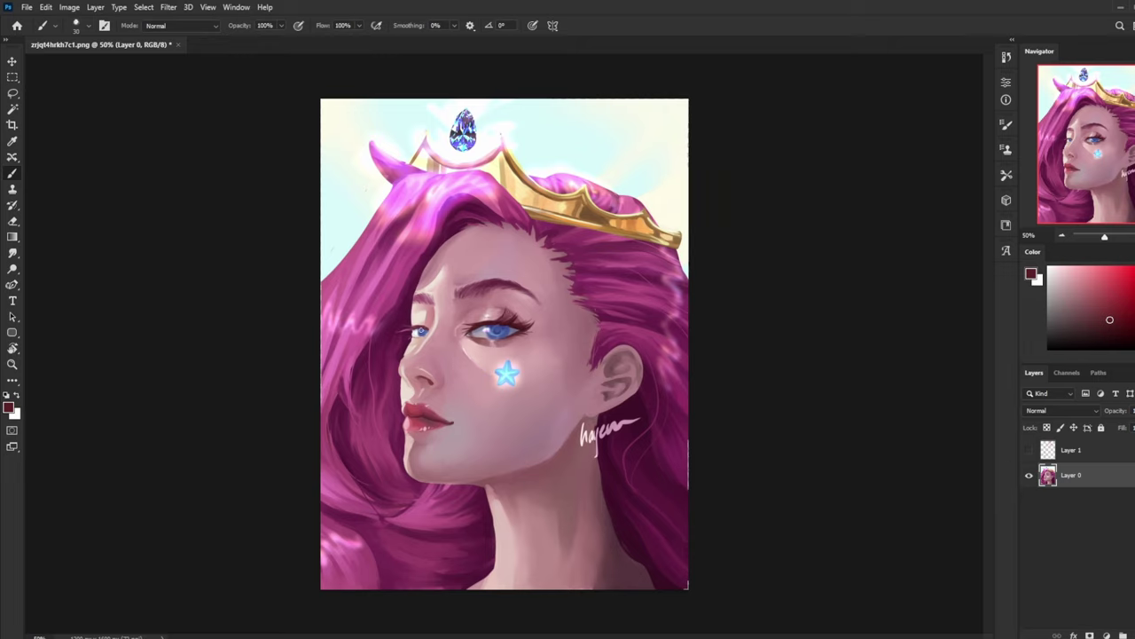
alt+click(425, 355)
alt+click(420, 358)
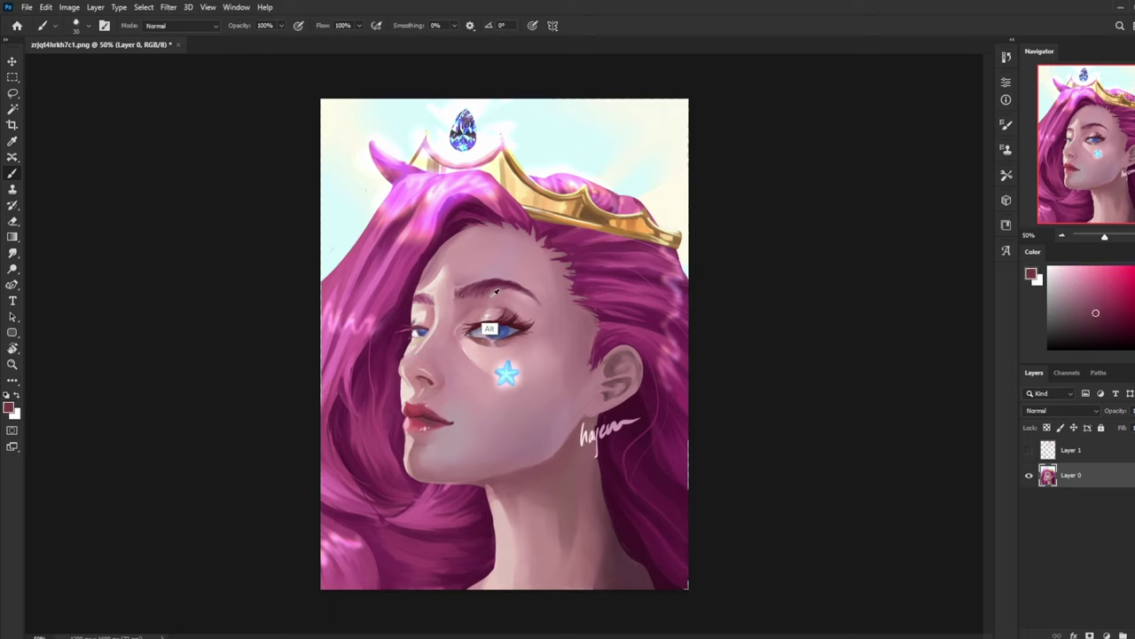
- Touch up the eyes with sampled skin and highlight tones, and mirror the canvas to check them
alt+click(471, 337)
alt+click(430, 311)
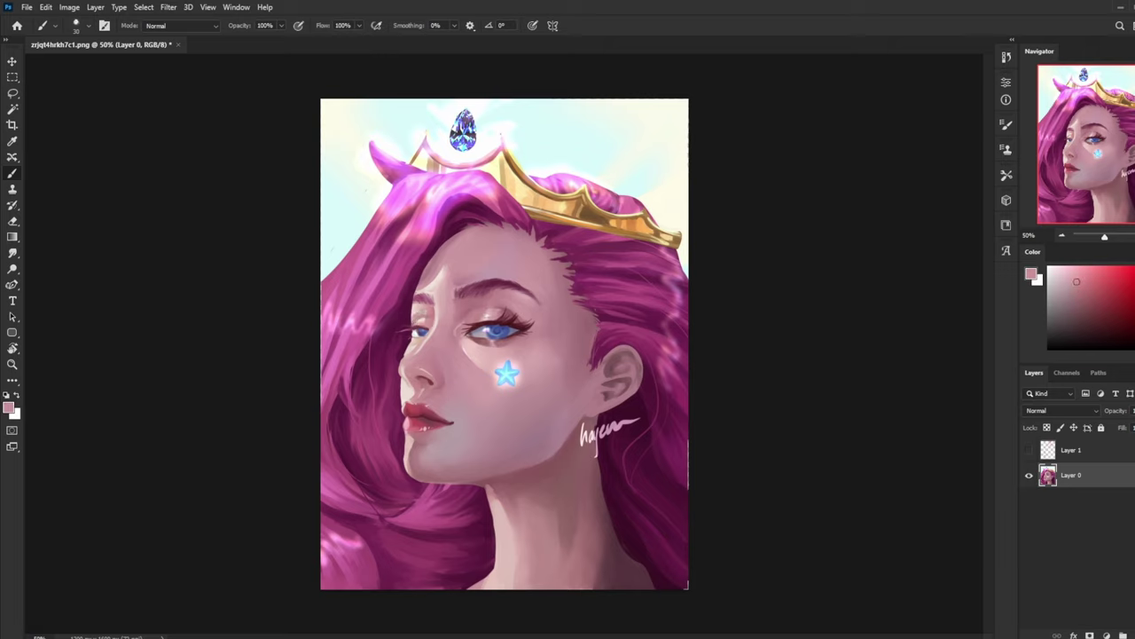
alt+click(424, 351)
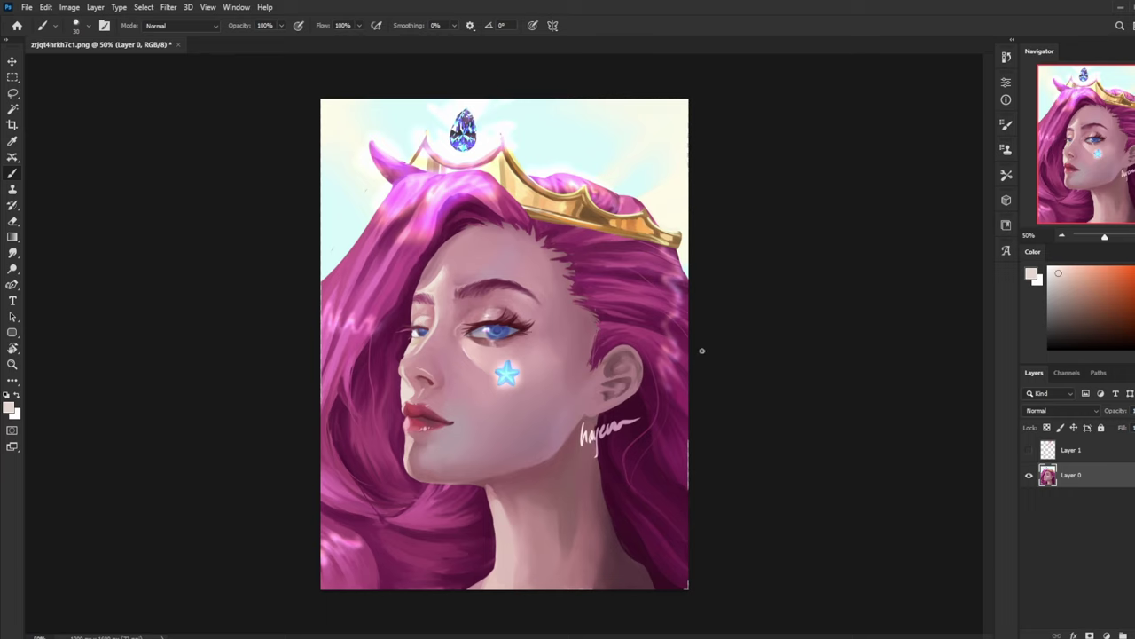
key(ctrl+shift+h)
alt+click(589, 312)
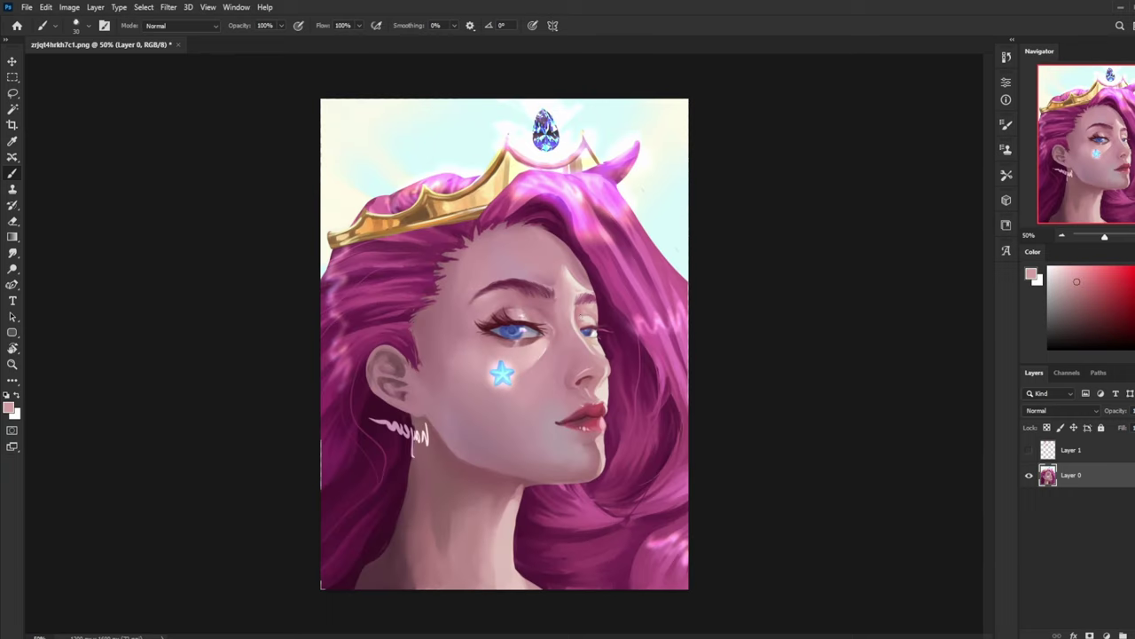
key(ctrl+minus)
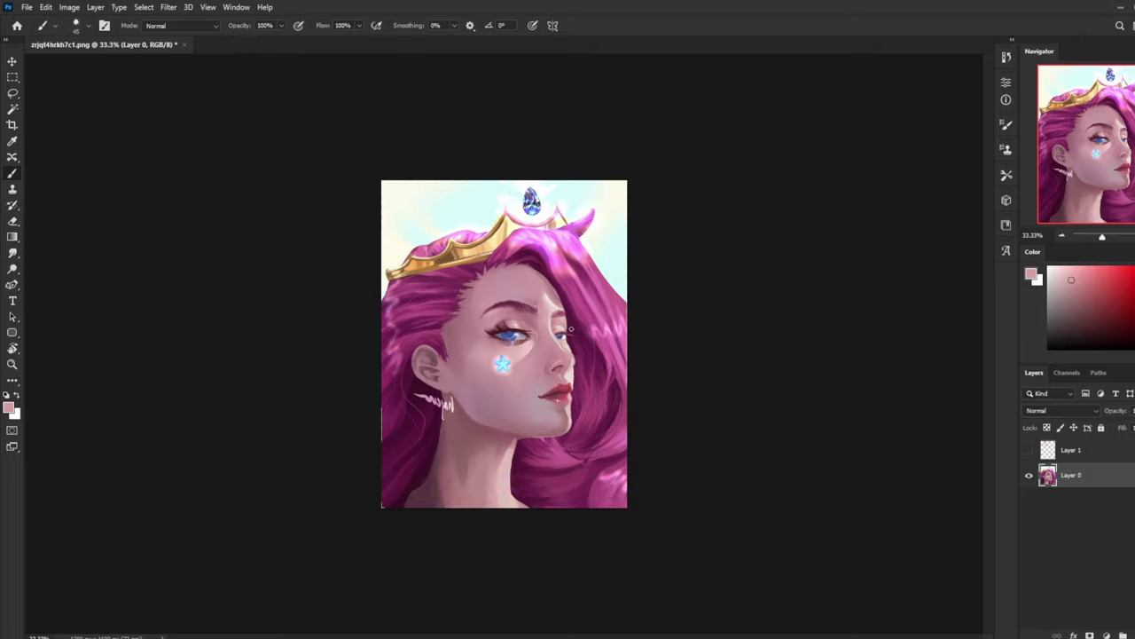
- Nudge the far brow area and raise and tilt the ear with Liquify brush sizes 300, 600 and 400
click(169, 7)
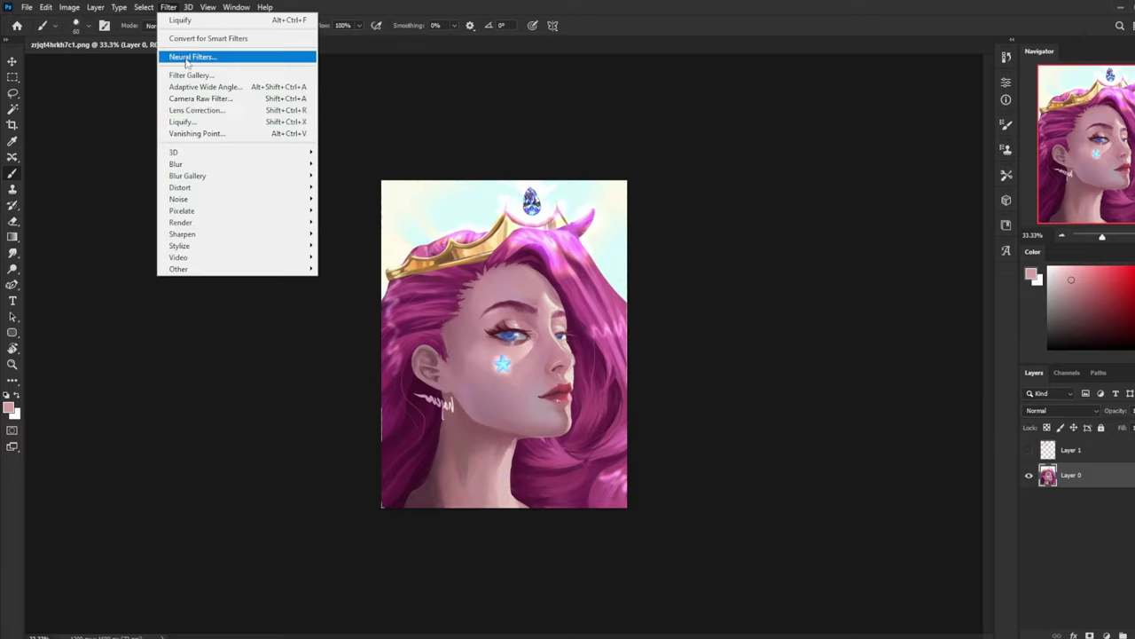
click(206, 119)
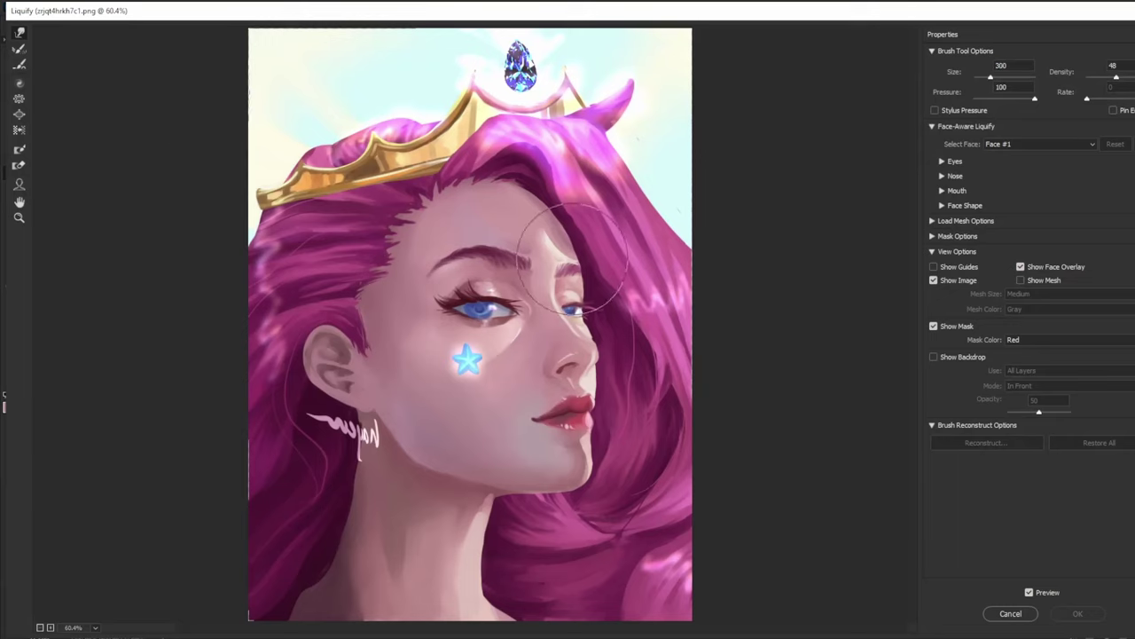
drag(573, 259, 566, 261)
key(bracketright)
key(bracketright)
key(bracketright)
key(bracketright)
key(bracketright)
key(bracketright)
drag(320, 351, 327, 313)
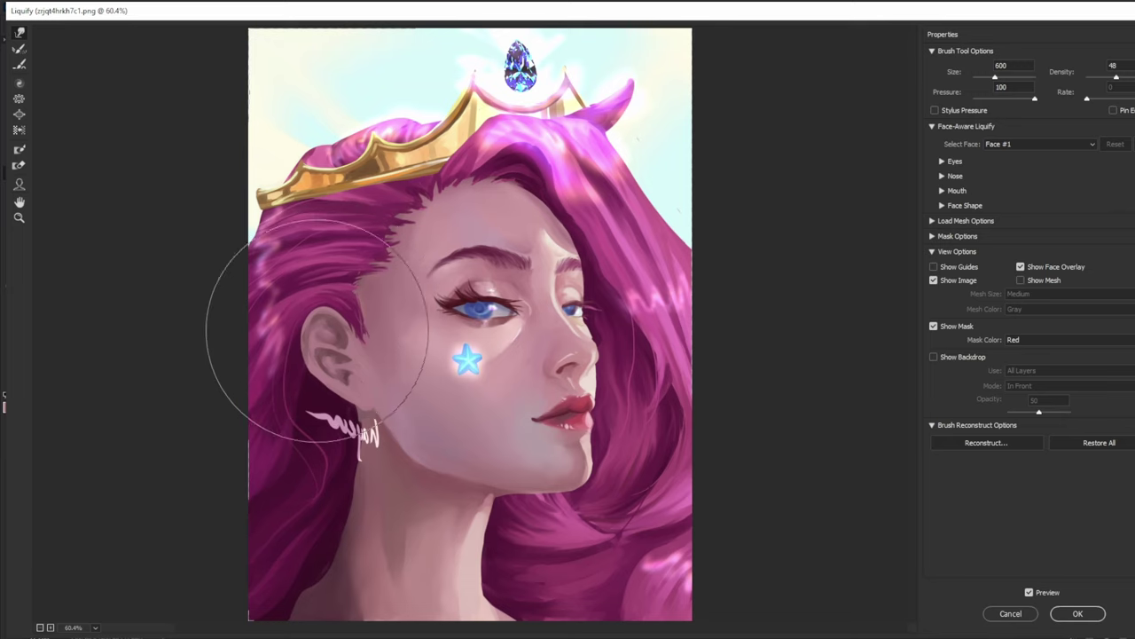
key(bracketleft)
key(bracketleft)
drag(297, 356, 309, 372)
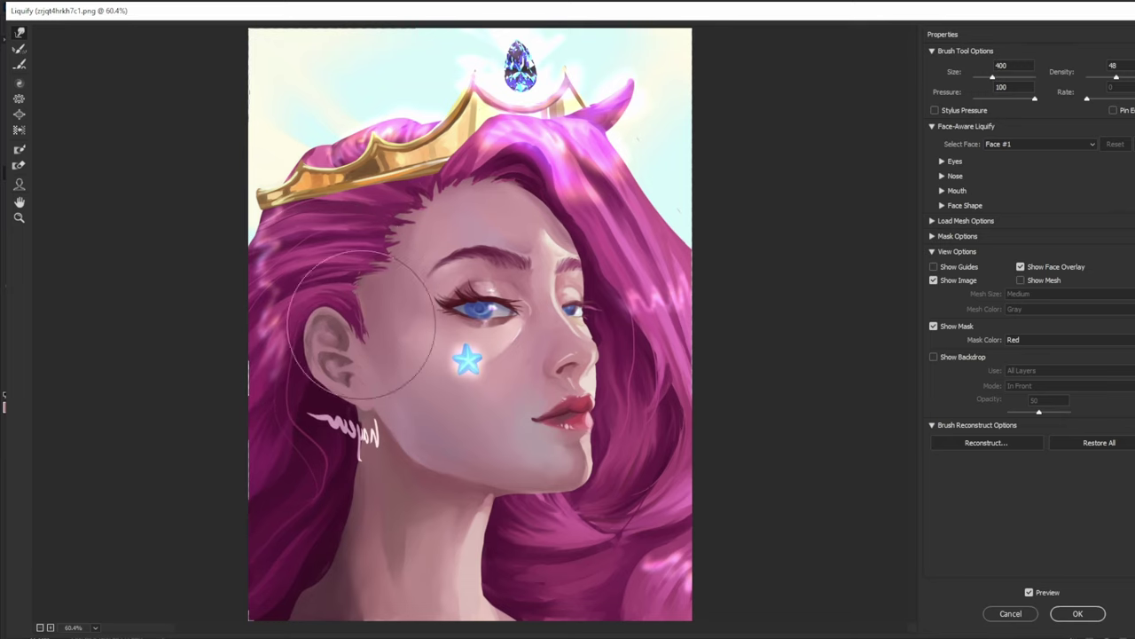
- Refine the ear shape and the earlobe's junction with the jaw with Liquify brush sizes down to 200
key(bracketright)
key(bracketright)
key(bracketleft)
key(bracketleft)
key(bracketleft)
key(bracketleft)
key(bracketleft)
key(bracketleft)
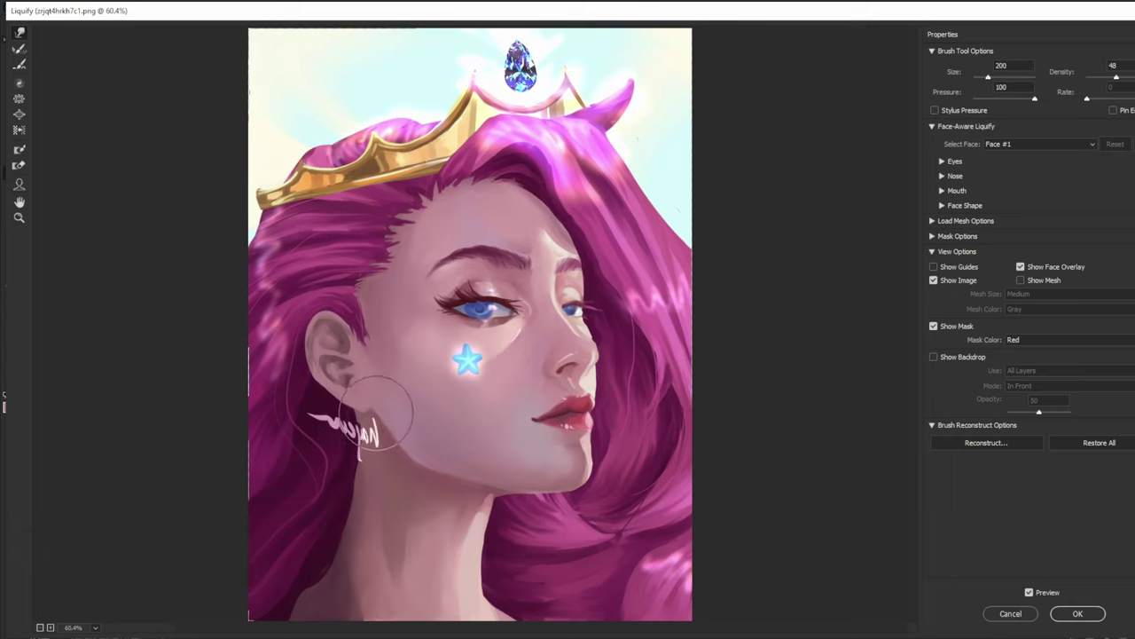
- Adjust the neck and hair below the ear with Liquify brush sizes 600 and 700, and apply the Liquify changes
key(bracketright)
key(bracketright)
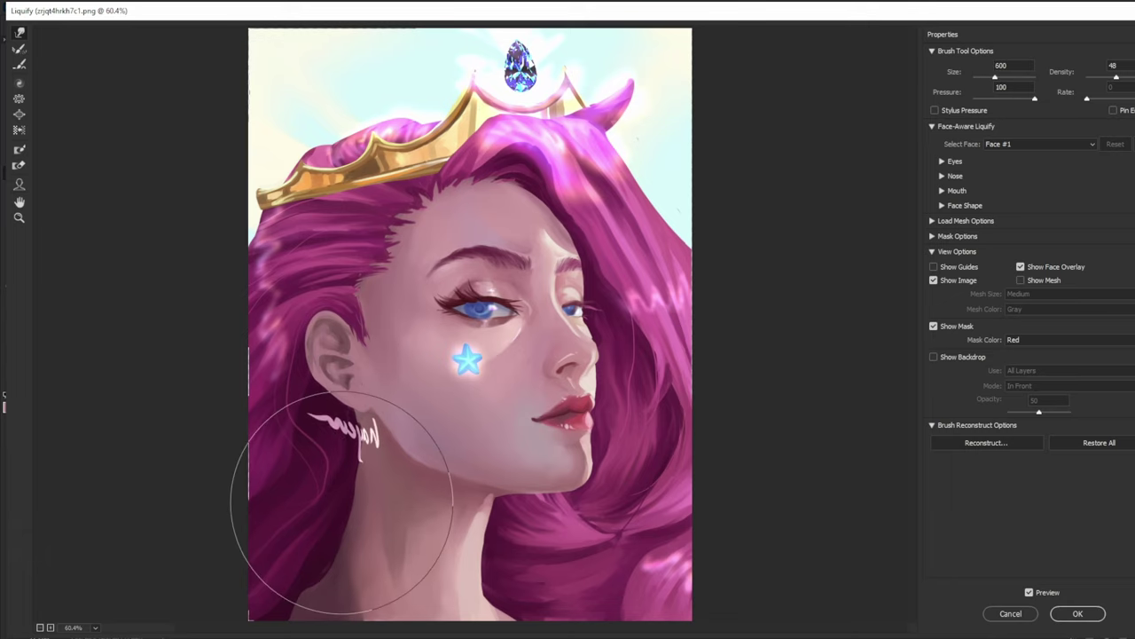
key(bracketright)
key(bracketright)
key(bracketright)
key(bracketright)
key(ctrl+minus)
key(ctrl+minus)
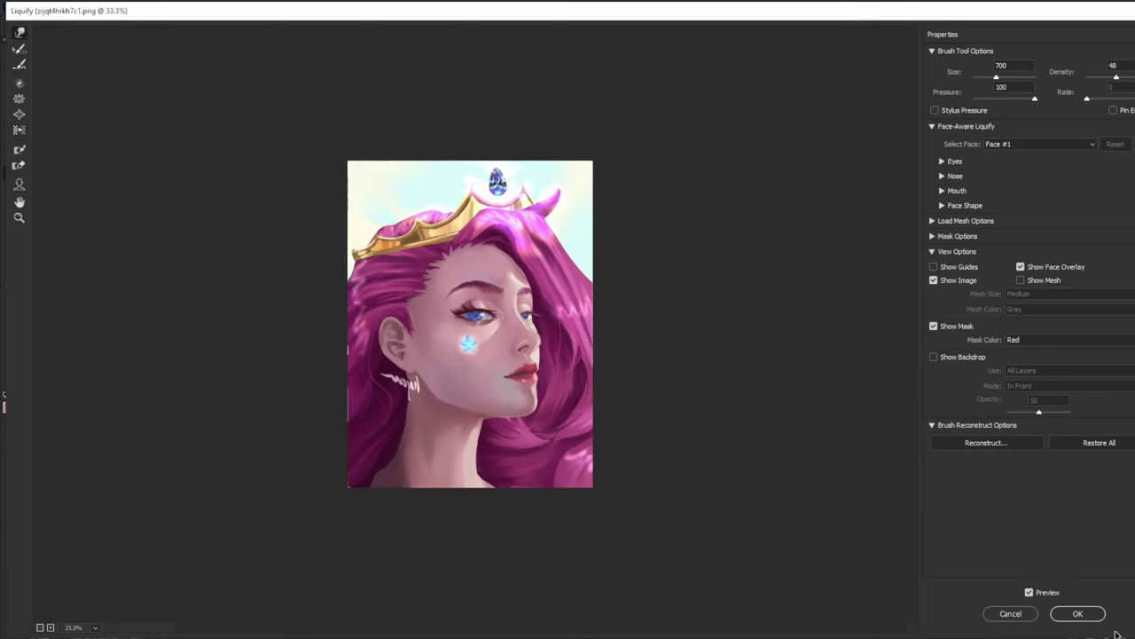
click(1068, 612)
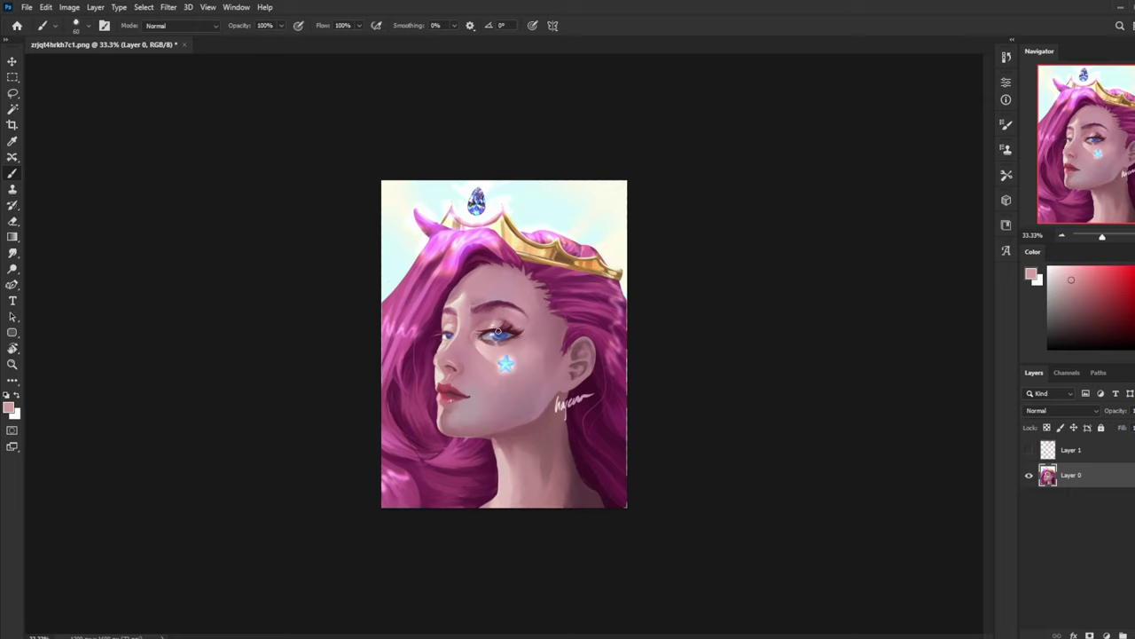
- Touch up the irises, eye whites and lashes of both eyes with sampled blue, white, dark red and skin tones
alt+click(499, 364)
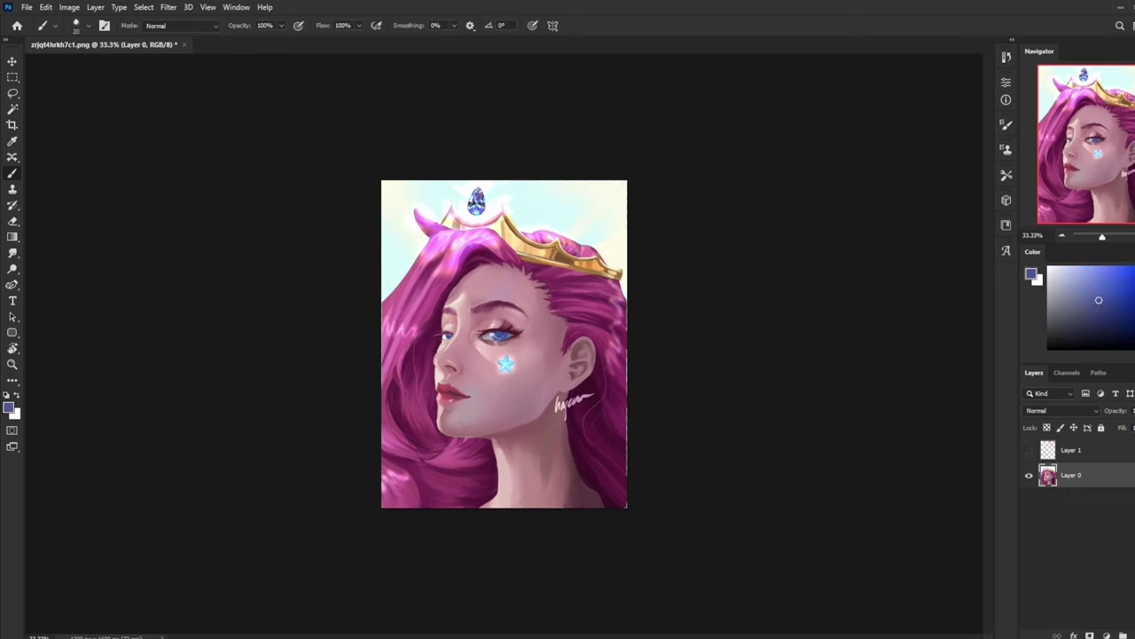
alt+click(504, 330)
alt+click(448, 368)
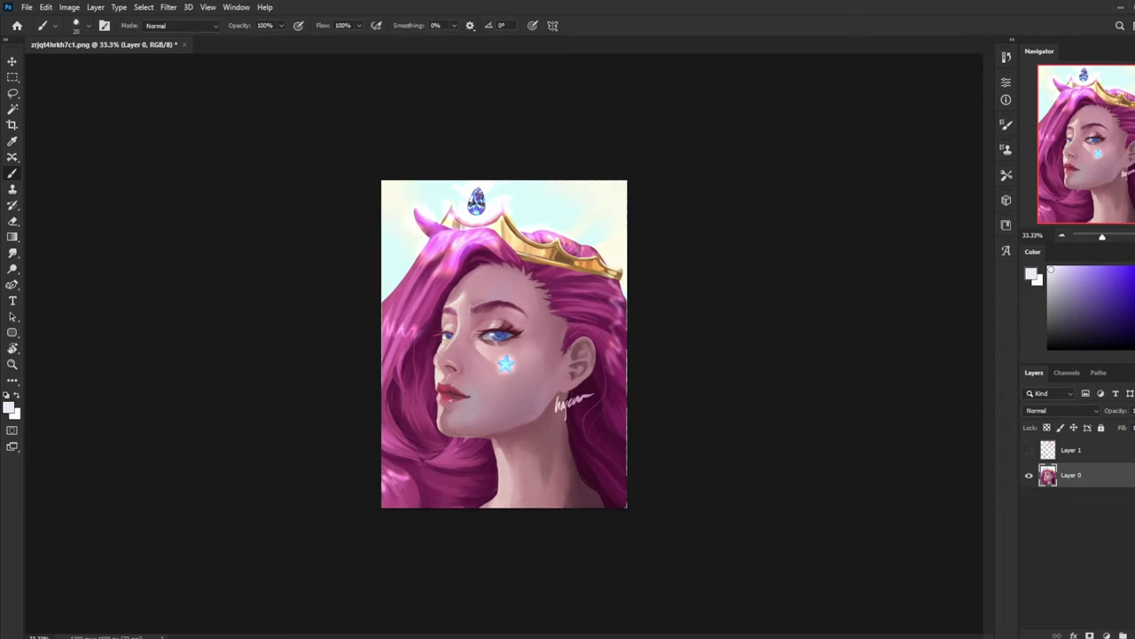
alt+click(450, 334)
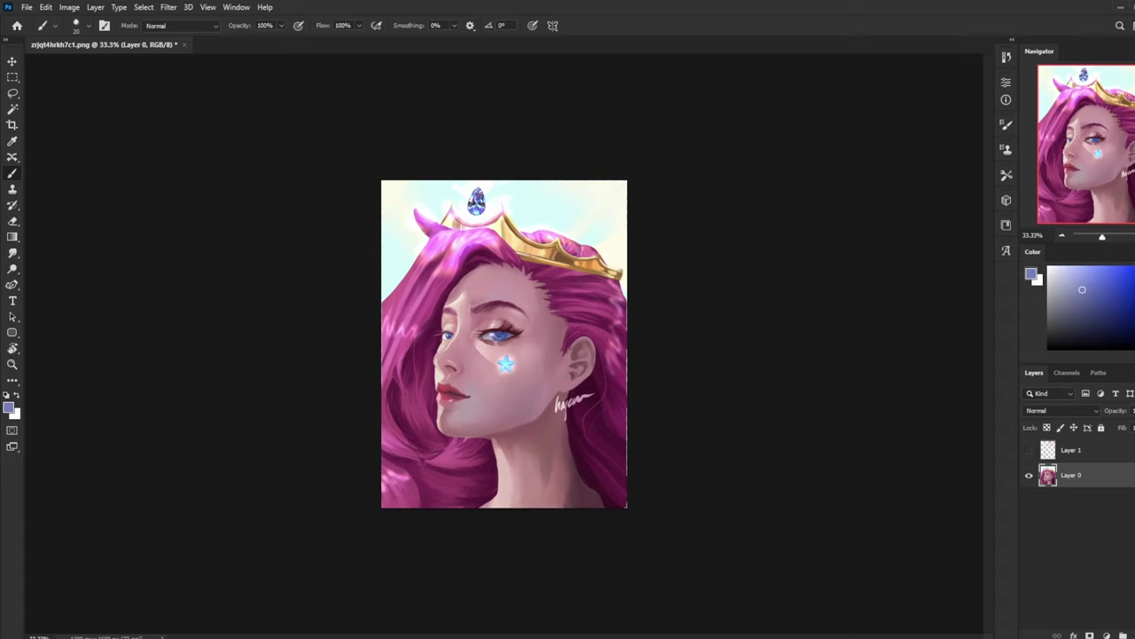
alt+click(507, 328)
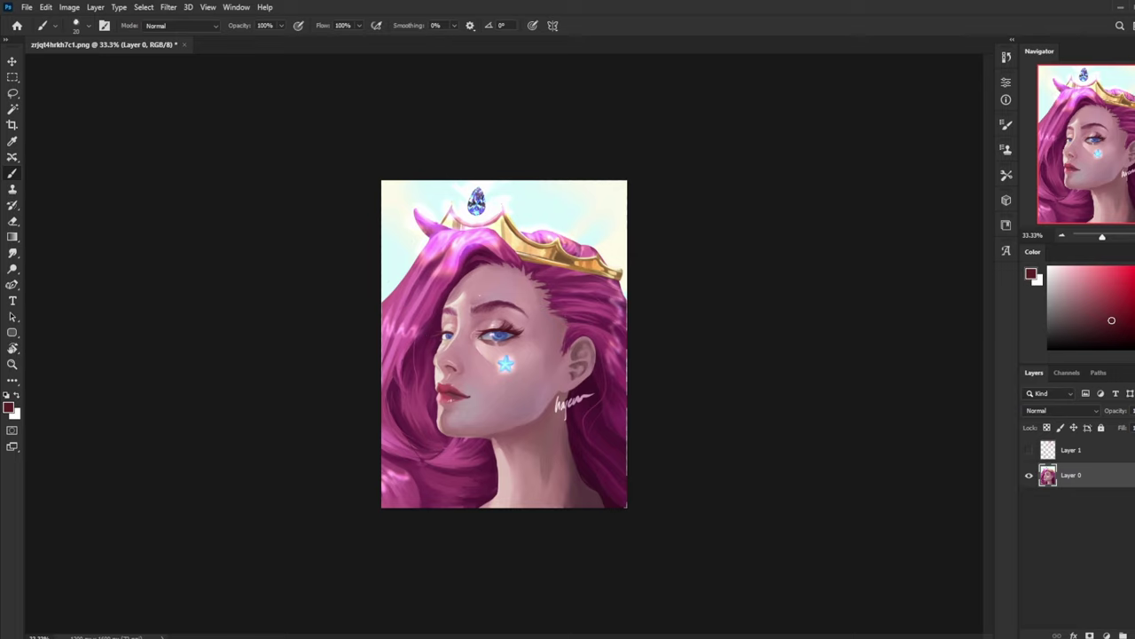
alt+click(466, 306)
- Copy the lassoed blue star on the cheek to its own layer and hide that layer
key(l)
drag(487, 359, 527, 351)
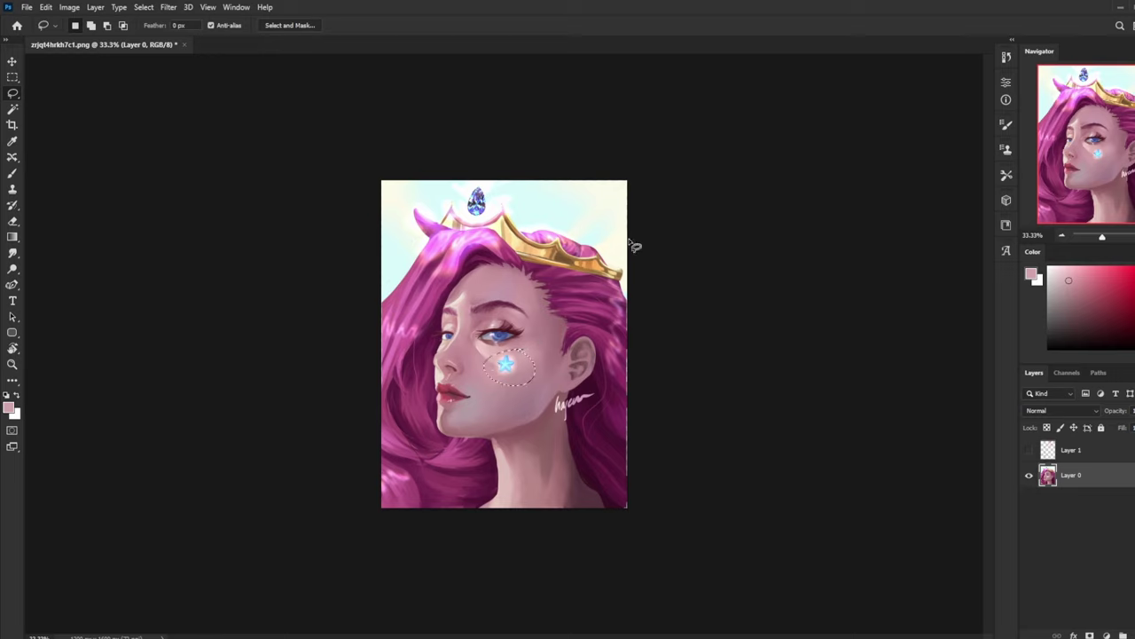
key(ctrl+j)
click(1029, 475)
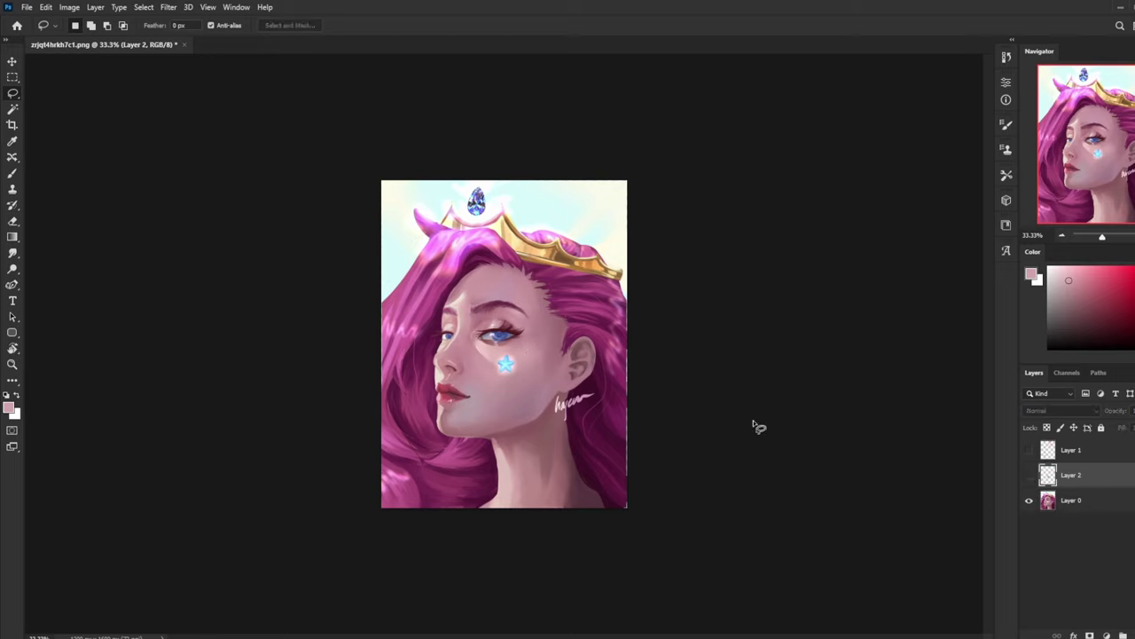
- Paint over the glowing star on Layer 0 with sampled cheek skin tones at brush size 90
key(b)
click(1101, 503)
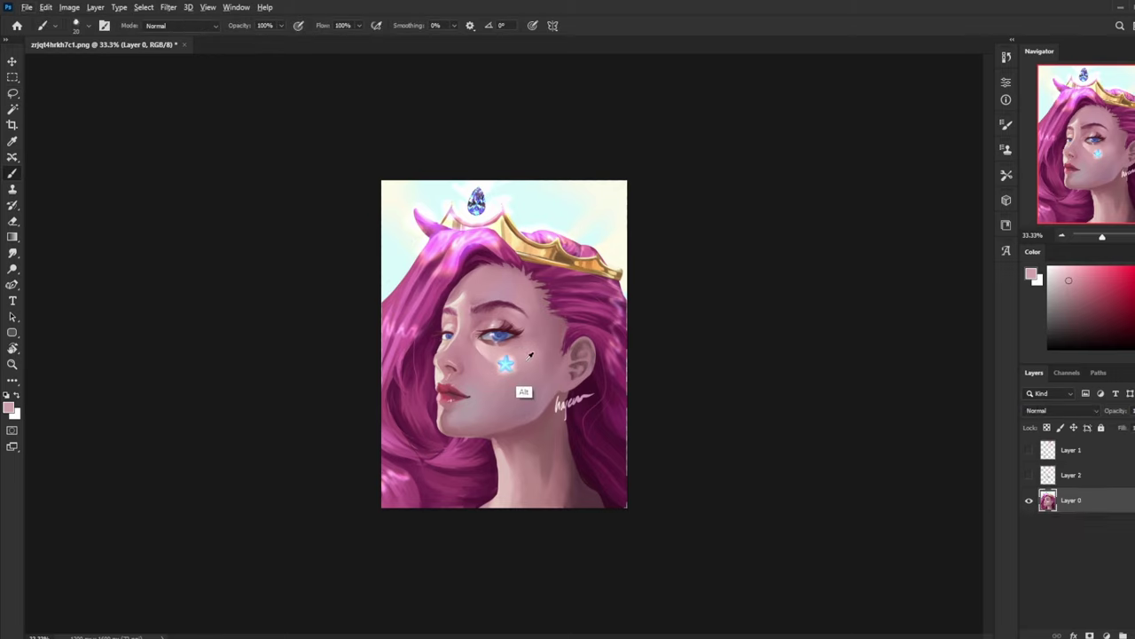
drag(500, 378, 507, 363)
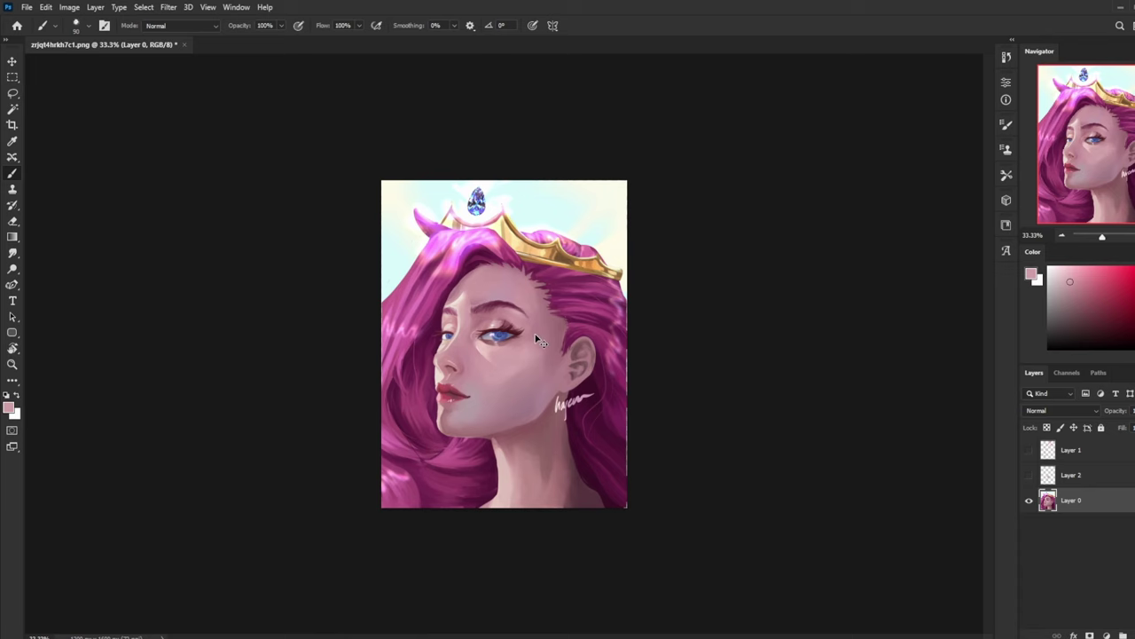
- Compare the original opened image with the current state through the document history, ending on the latest state
key(ctrl+plus)
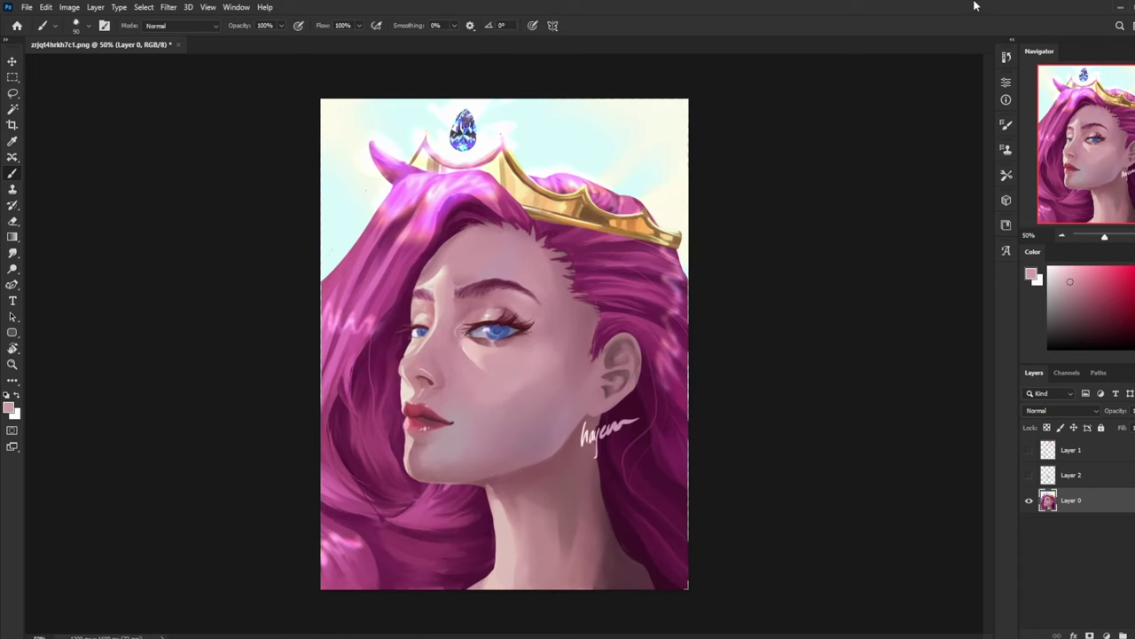
click(1006, 56)
drag(990, 418, 994, 105)
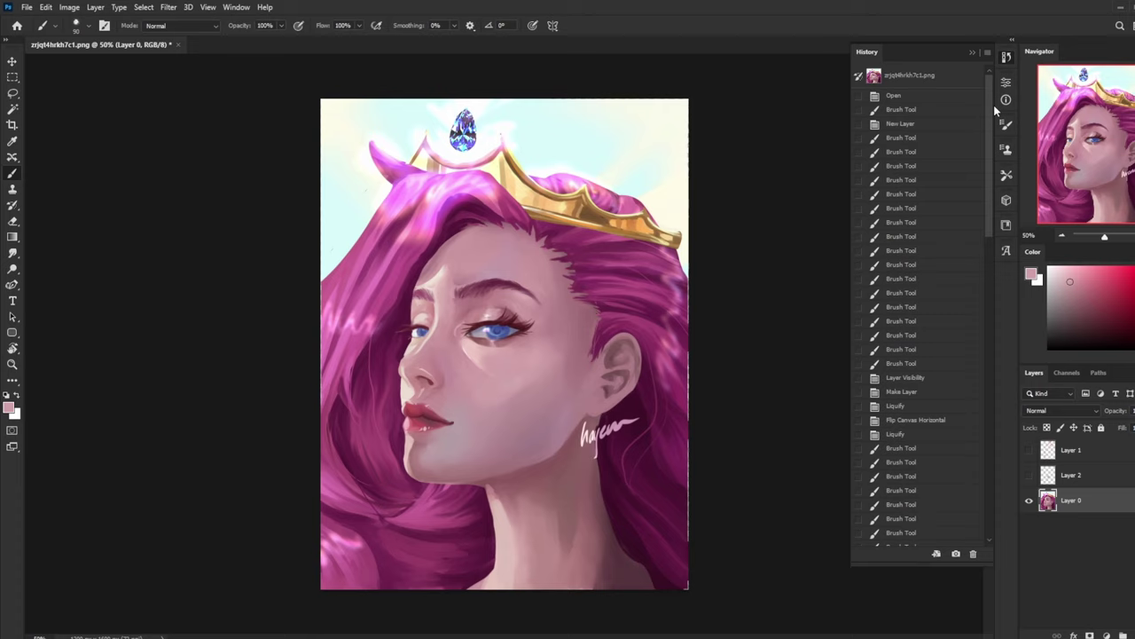
click(946, 74)
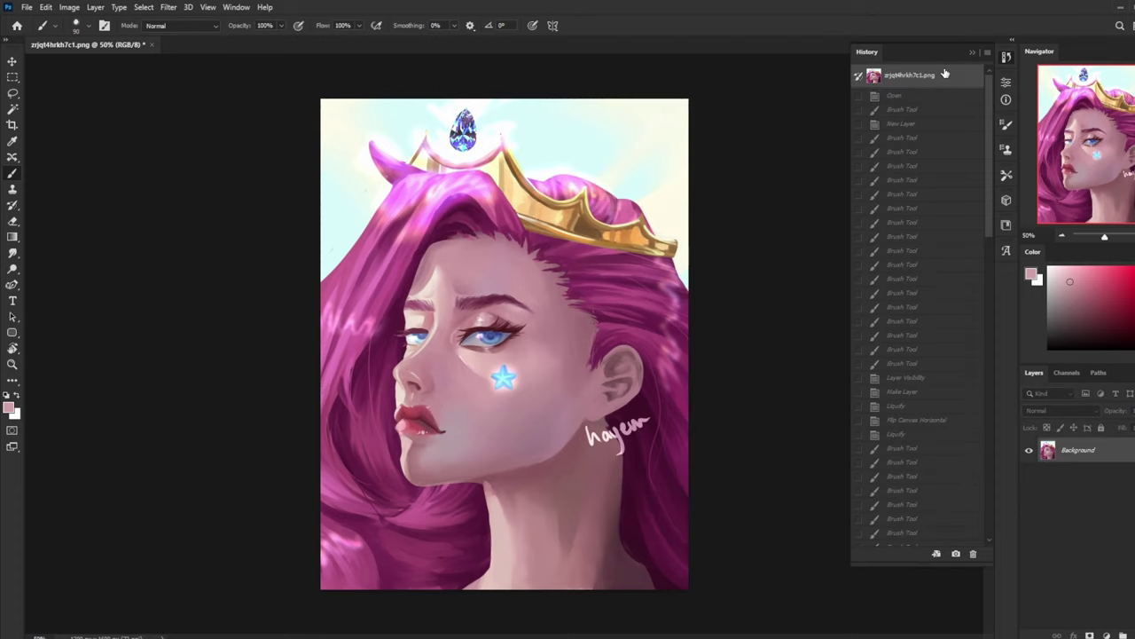
drag(991, 108, 1002, 487)
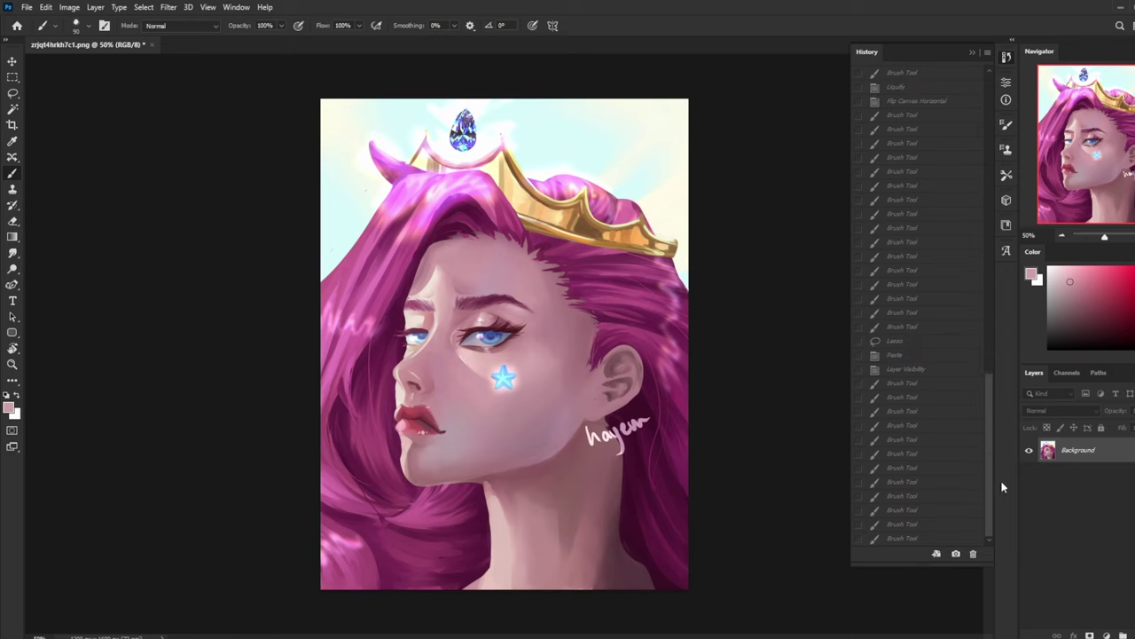
click(901, 539)
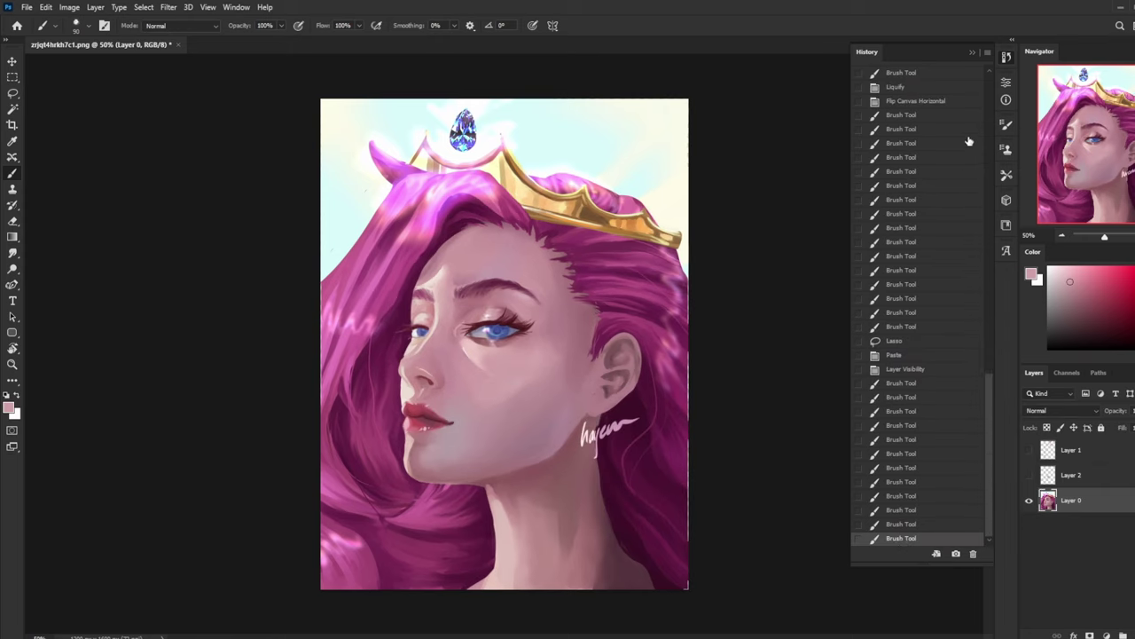
click(973, 54)
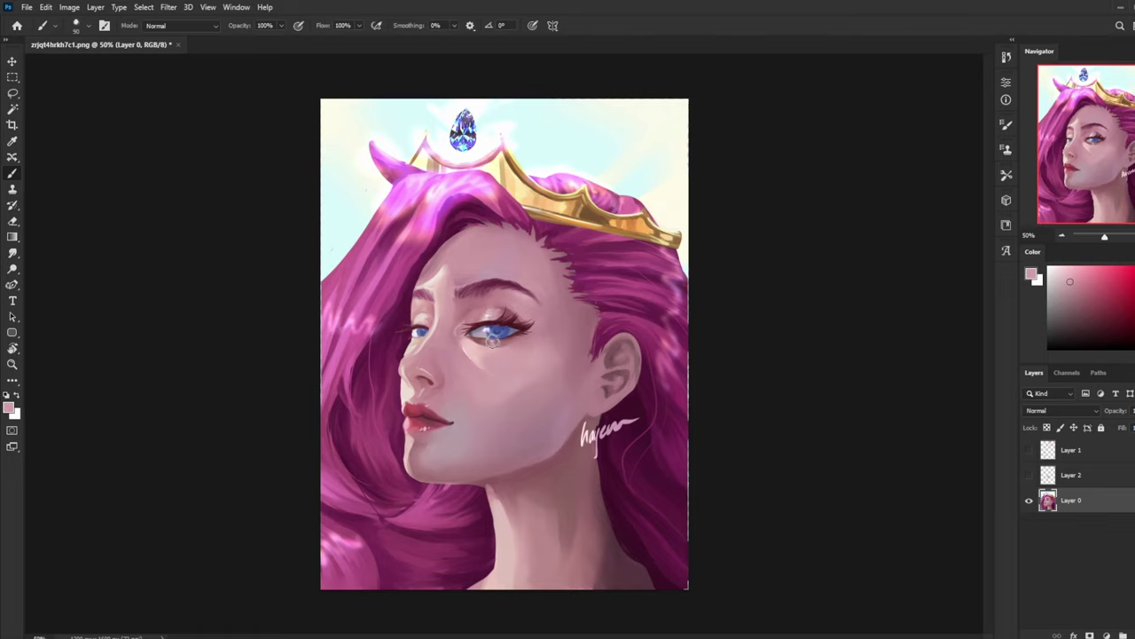
- Choose the first brush in Istebrak's Dry-Oil Brushes and paint a sampled dark magenta strand in the hair below the crown
key(ctrl+minus)
key(ctrl+minus)
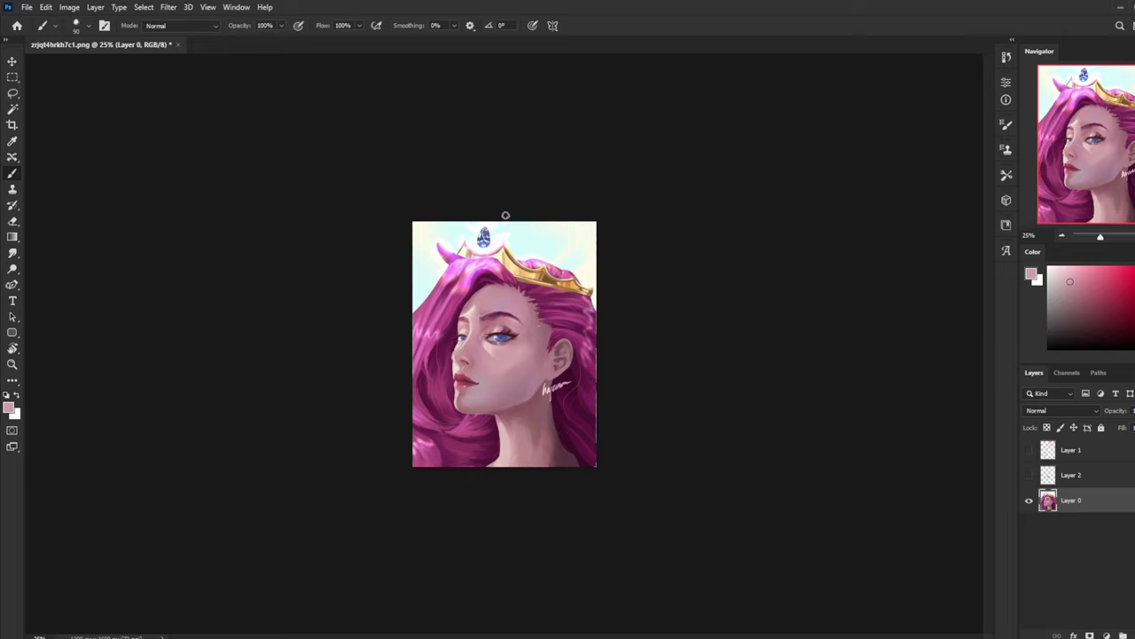
key(l)
key(b)
right_click(530, 319)
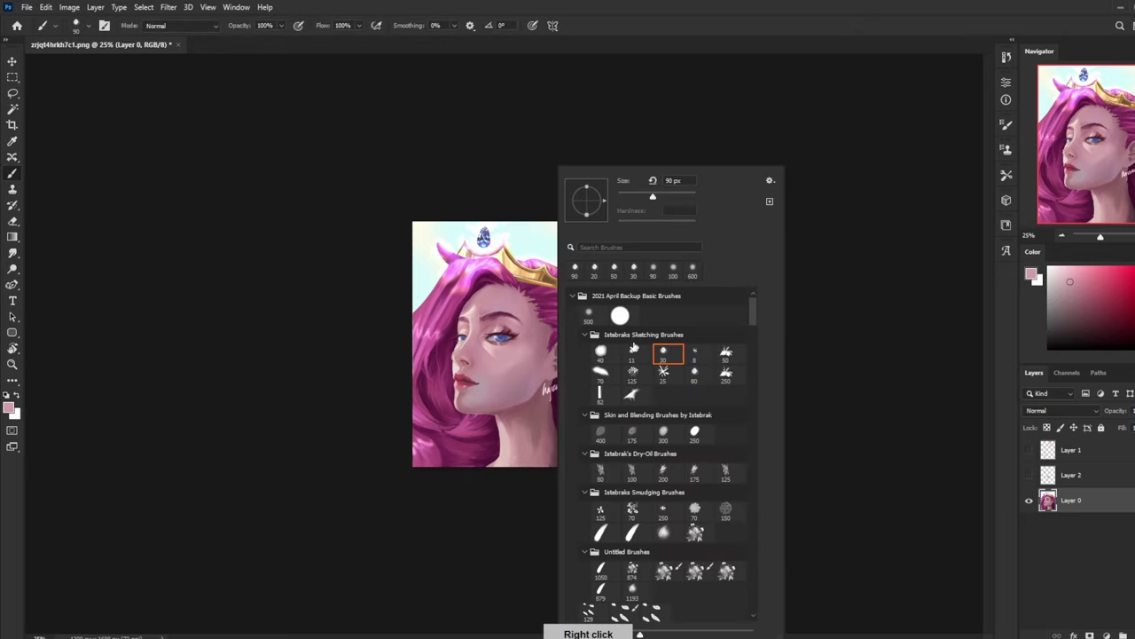
double_click(610, 473)
alt+click(463, 264)
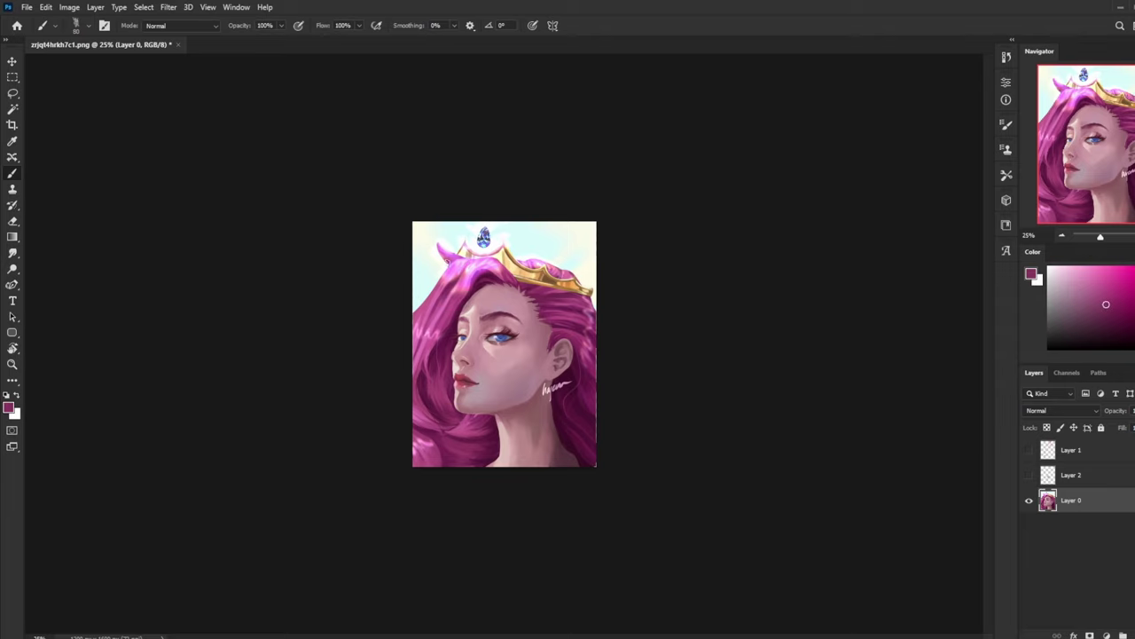
drag(465, 264, 420, 333)
key(ctrl+z)
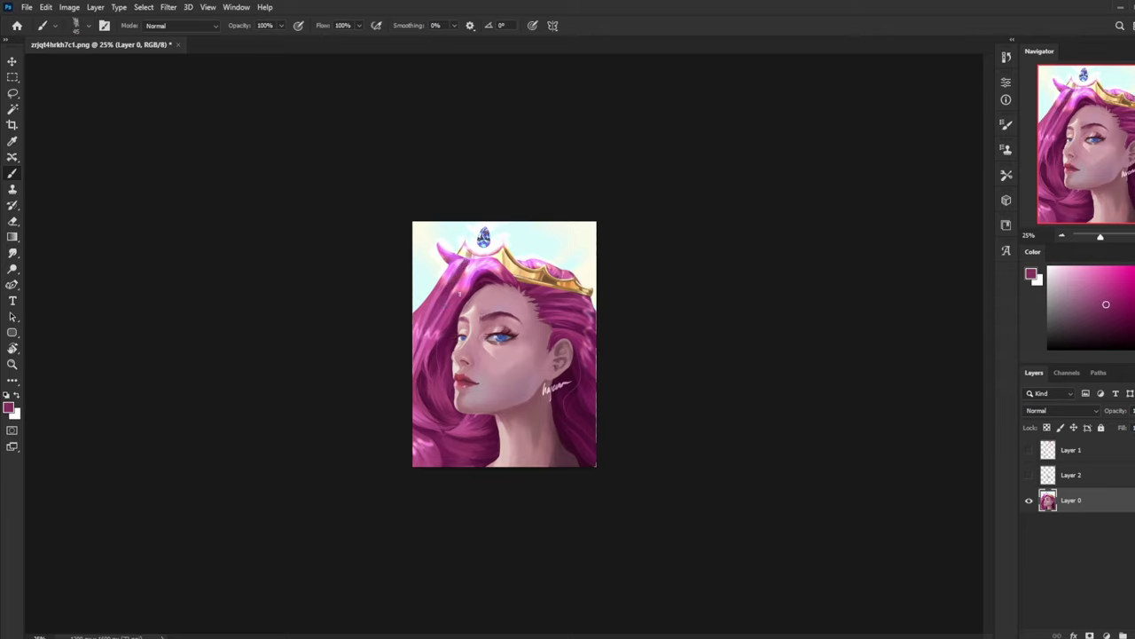
- Paint bright pink highlight strands down the front hair beside the face with a smaller brush, redoing unsatisfactory strokes
alt+click(467, 286)
key([)
key([)
mouse_move(466, 287)
mouse_down()
mouse_move(430, 340)
mouse_move(435, 329)
mouse_up()
key(ctrl+z)
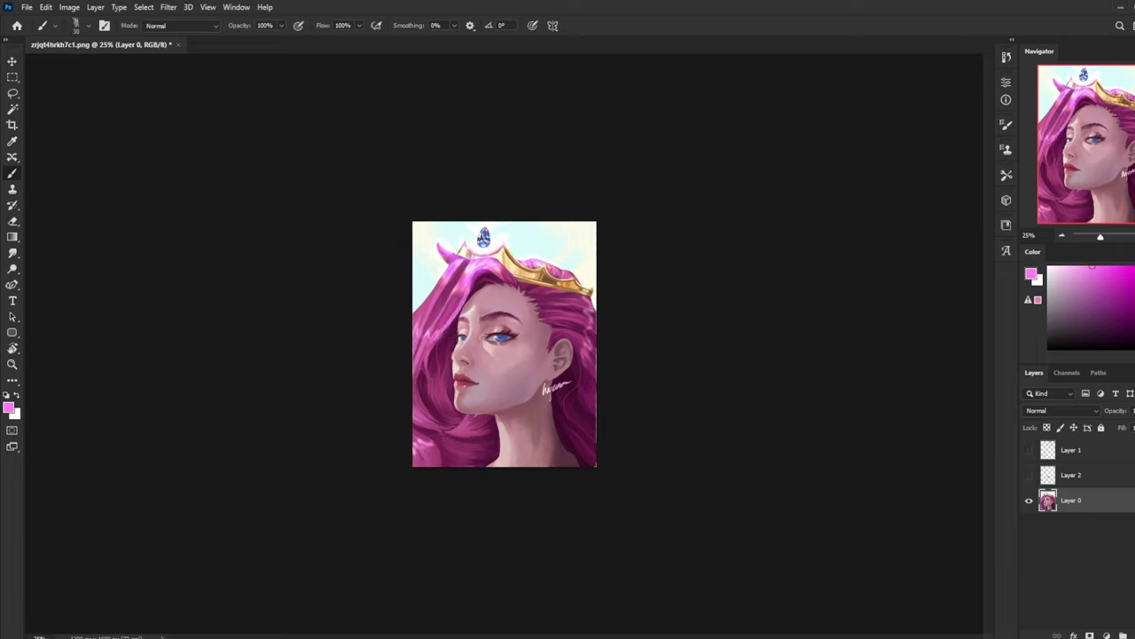
drag(463, 292, 440, 337)
key(ctrl+z)
key(ctrl+z)
drag(465, 291, 431, 334)
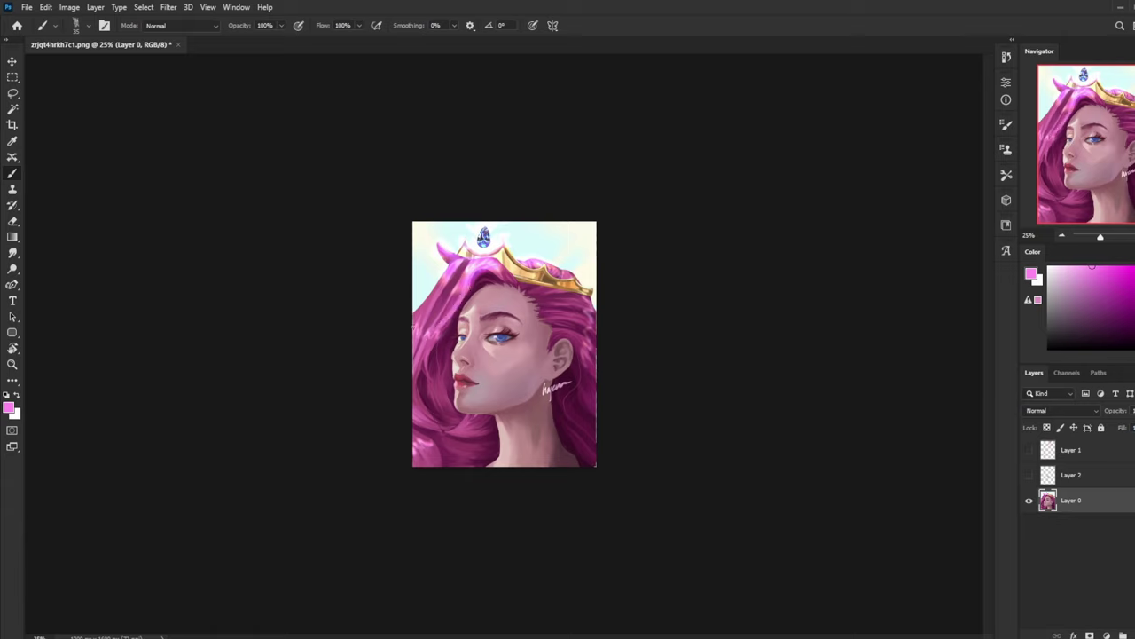
key(ctrl+plus)
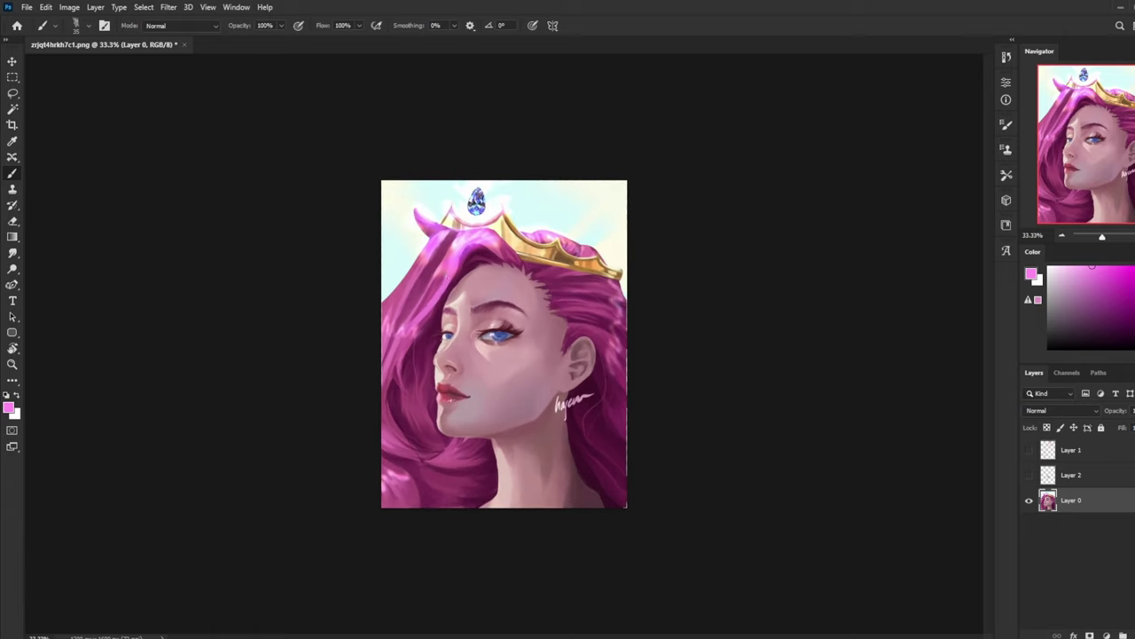
drag(441, 295, 399, 358)
drag(423, 268, 388, 351)
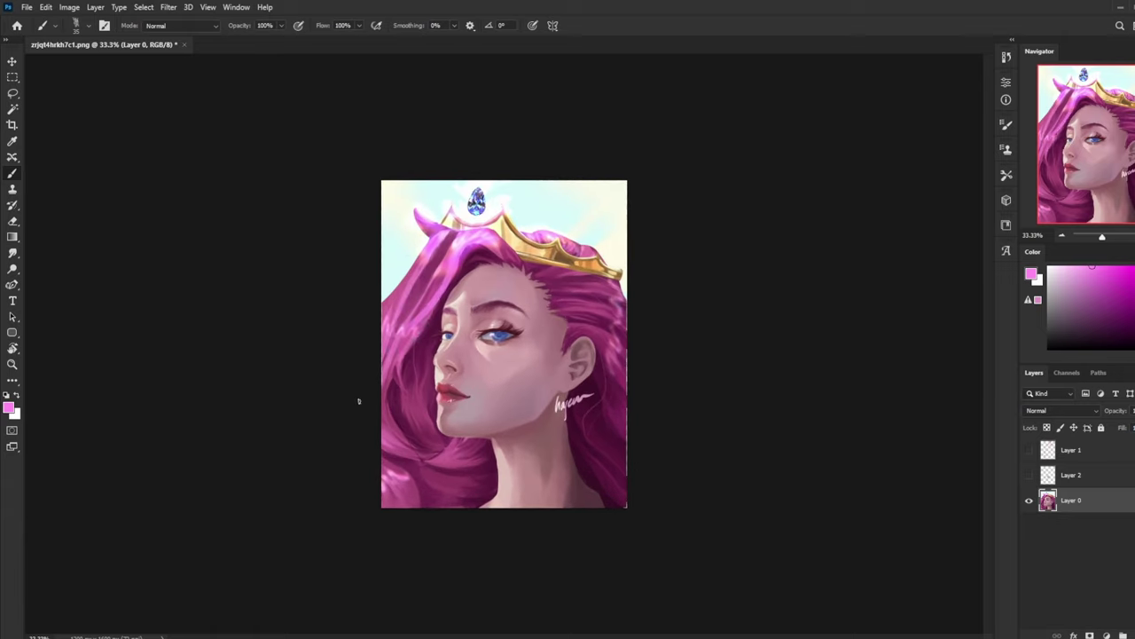
- Darken the inner hair beside the face with sampled dark purples, enlarging the brush to 200
alt+click(405, 399)
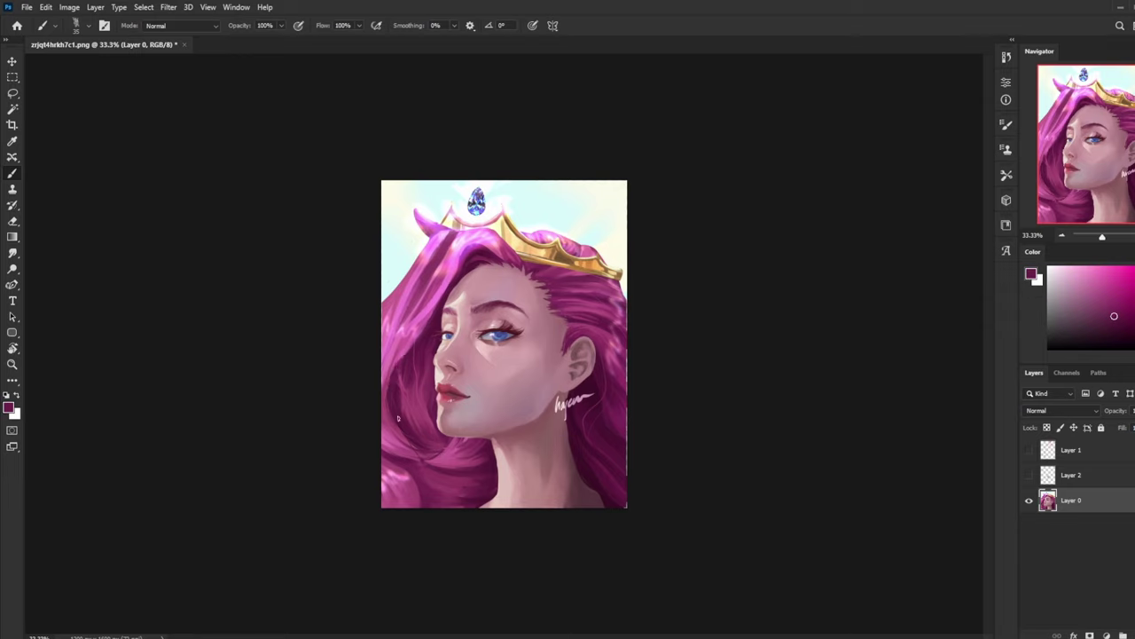
mouse_move(398, 418)
mouse_down()
mouse_move(425, 422)
mouse_move(413, 389)
mouse_move(419, 411)
mouse_up()
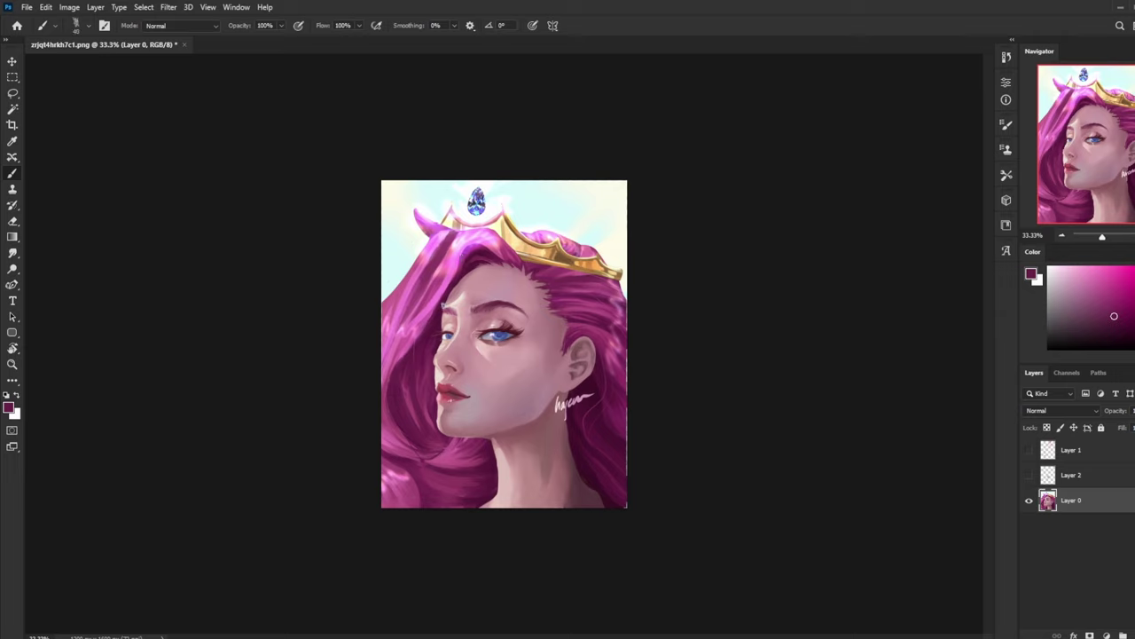
key(bracketright)
key(bracketright)
key(bracketright)
key(bracketright)
key(bracketright)
key(bracketright)
key(bracketright)
key(bracketright)
alt+click(588, 387)
drag(411, 417, 402, 374)
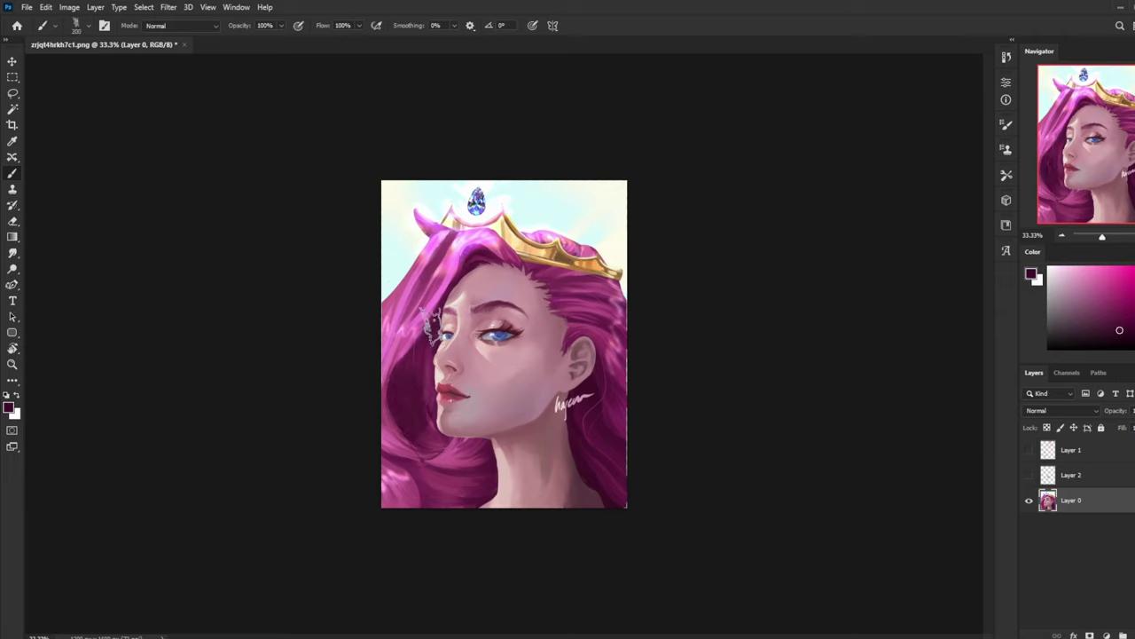
- Rework the shadow in the hair beside the cheek and darken the lower hair on both sides of the neck
key(ctrl+z)
drag(417, 433, 429, 390)
key(ctrl+z)
mouse_move(419, 435)
mouse_down()
mouse_move(455, 331)
mouse_move(408, 420)
mouse_move(421, 432)
mouse_move(413, 362)
mouse_up()
key(ctrl+z)
drag(417, 423, 427, 390)
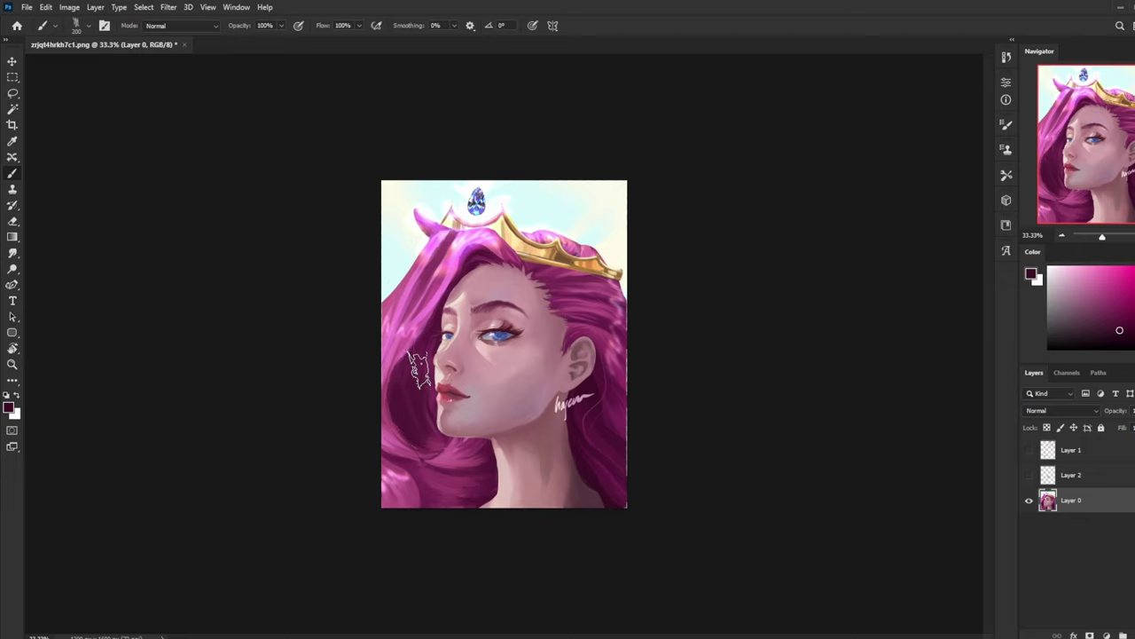
drag(422, 431, 404, 375)
key(ctrl+z)
drag(444, 489, 329, 470)
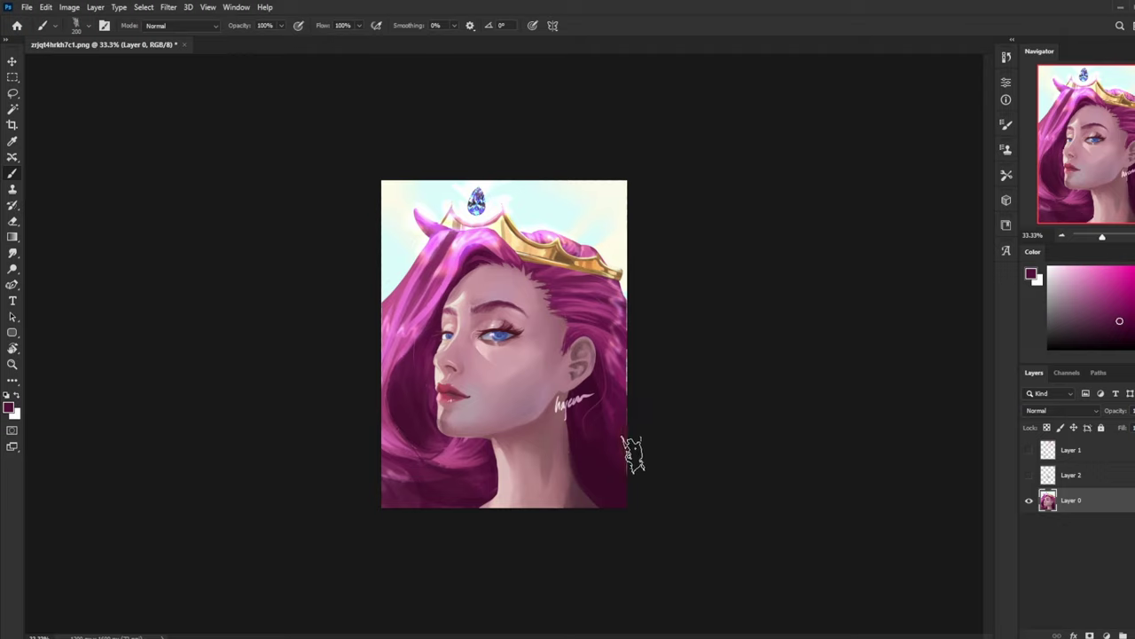
- Simplify the back hair behind the ear and below the crown with sampled pink and dark magenta strokes
alt+click(621, 358)
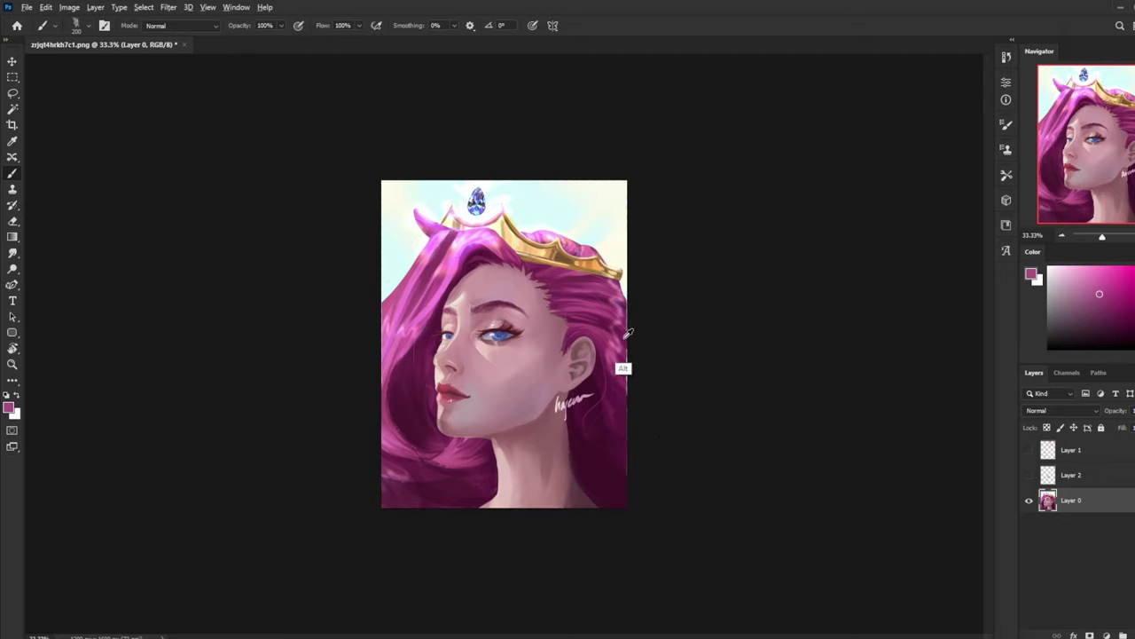
alt+click(625, 364)
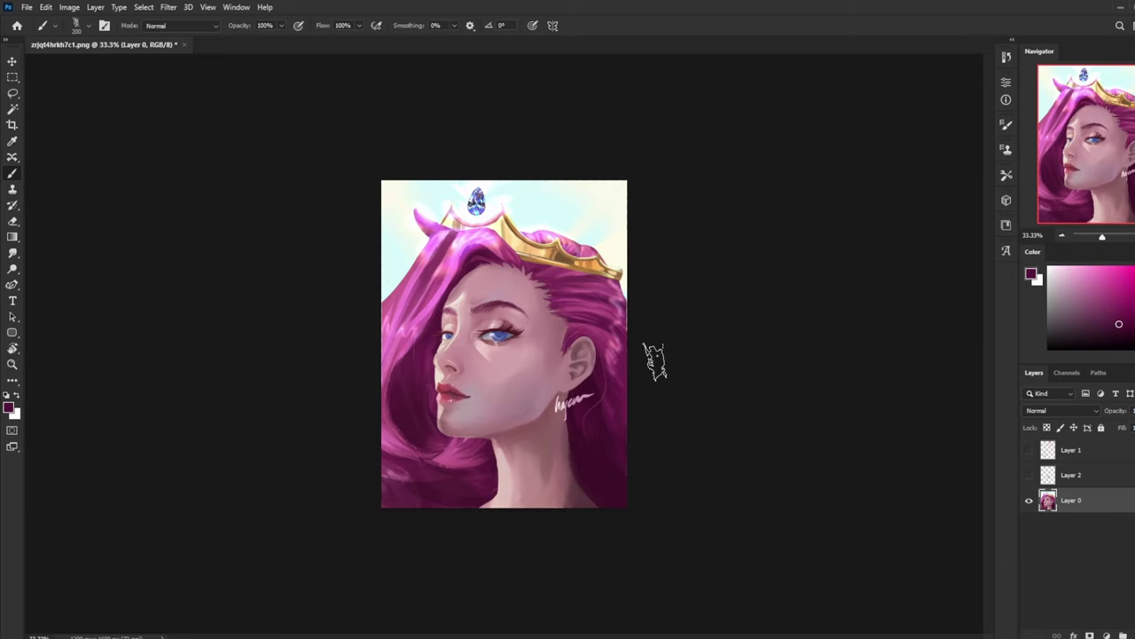
alt+click(632, 332)
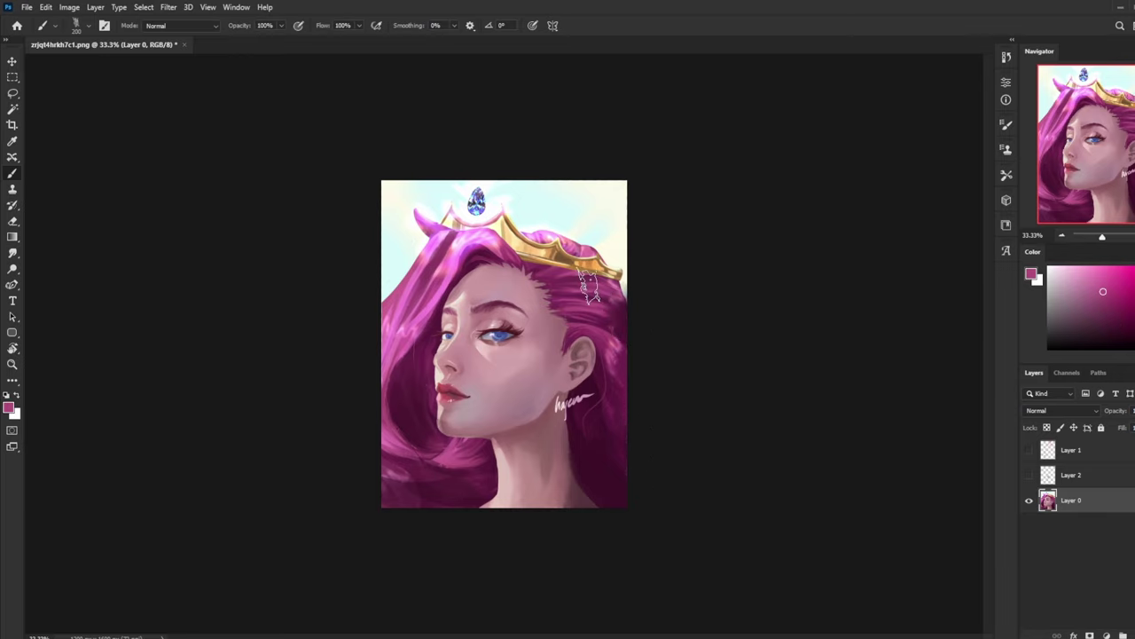
alt+click(577, 303)
alt+click(625, 329)
drag(624, 317, 562, 289)
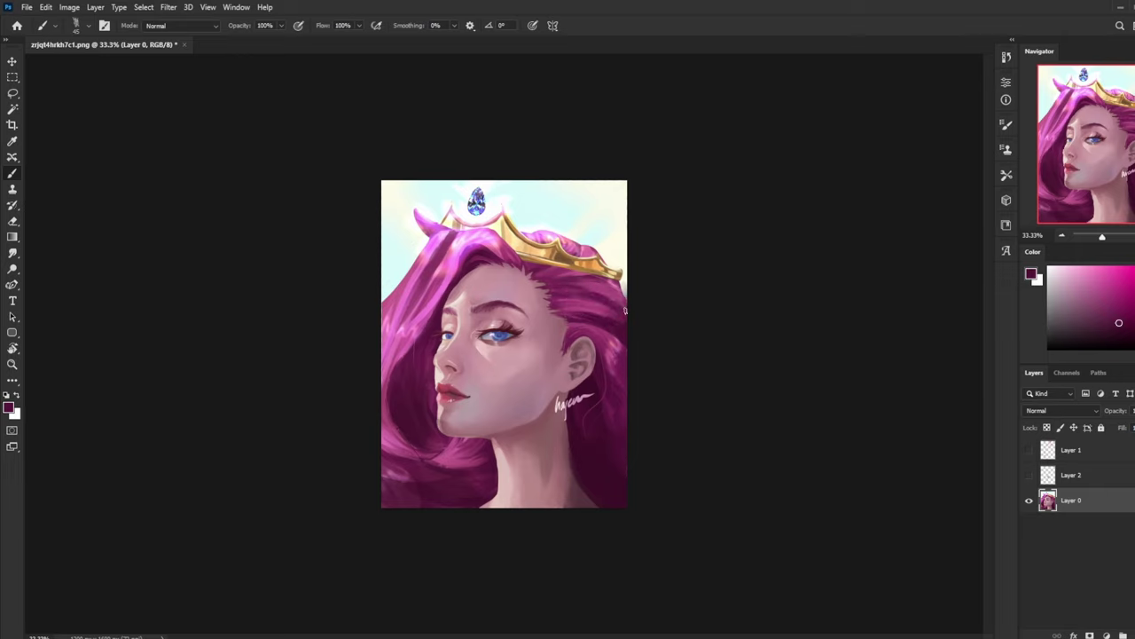
drag(626, 310, 594, 324)
- Soften the jagged temple hairline with the Smudge tool and paint thin sampled skin-tone strokes into it using a smaller brush
click(12, 253)
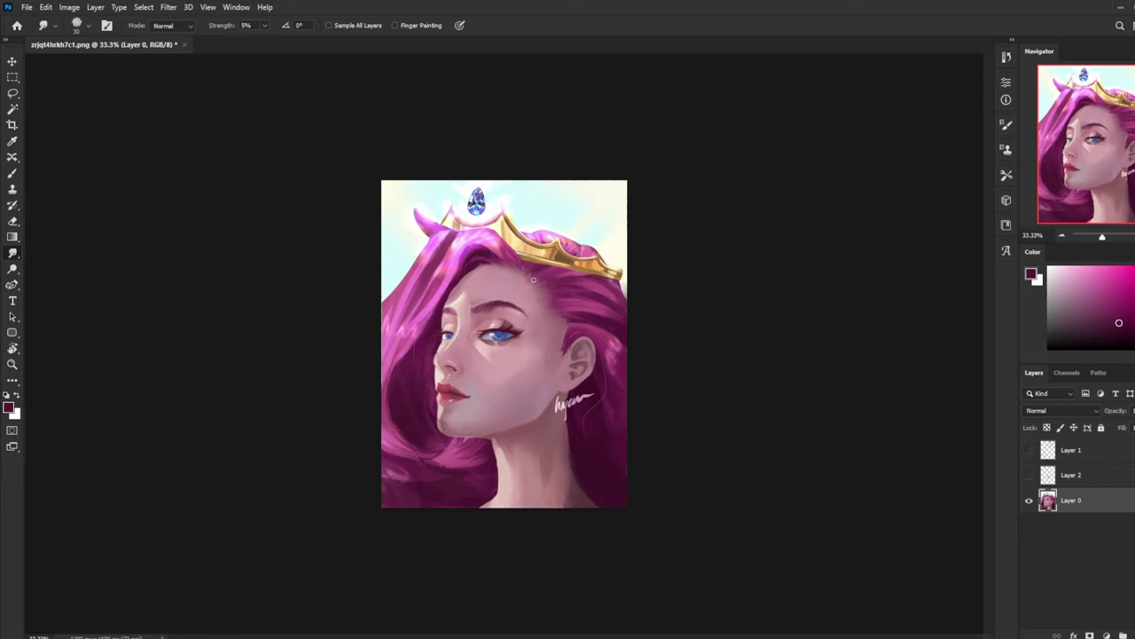
key(b)
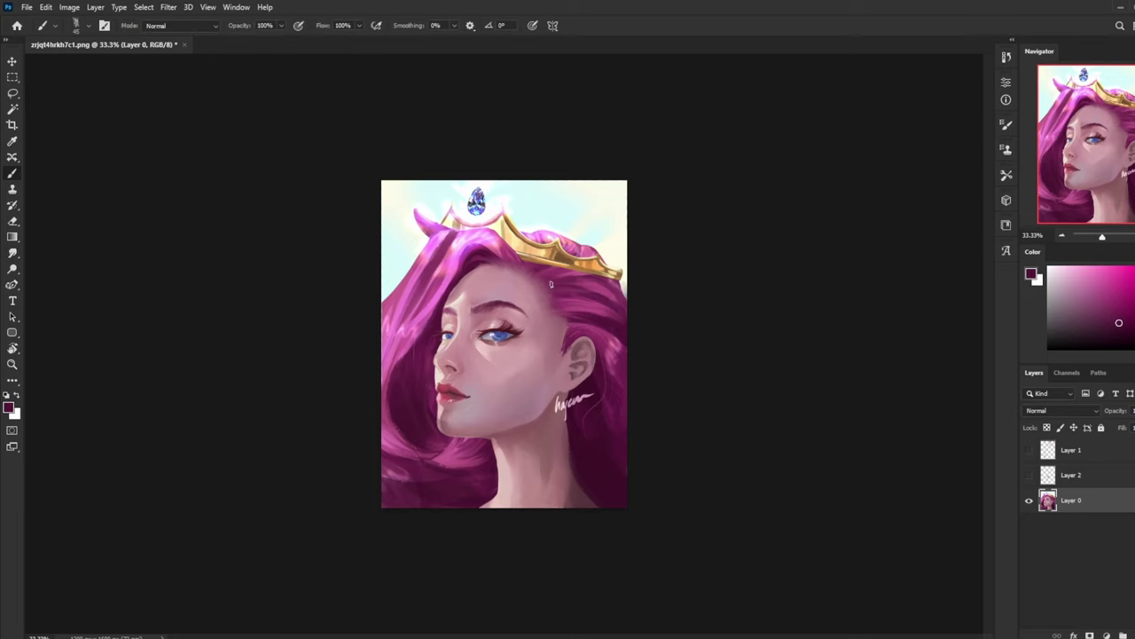
alt+click(539, 297)
key(ctrl+plus)
alt+click(568, 273)
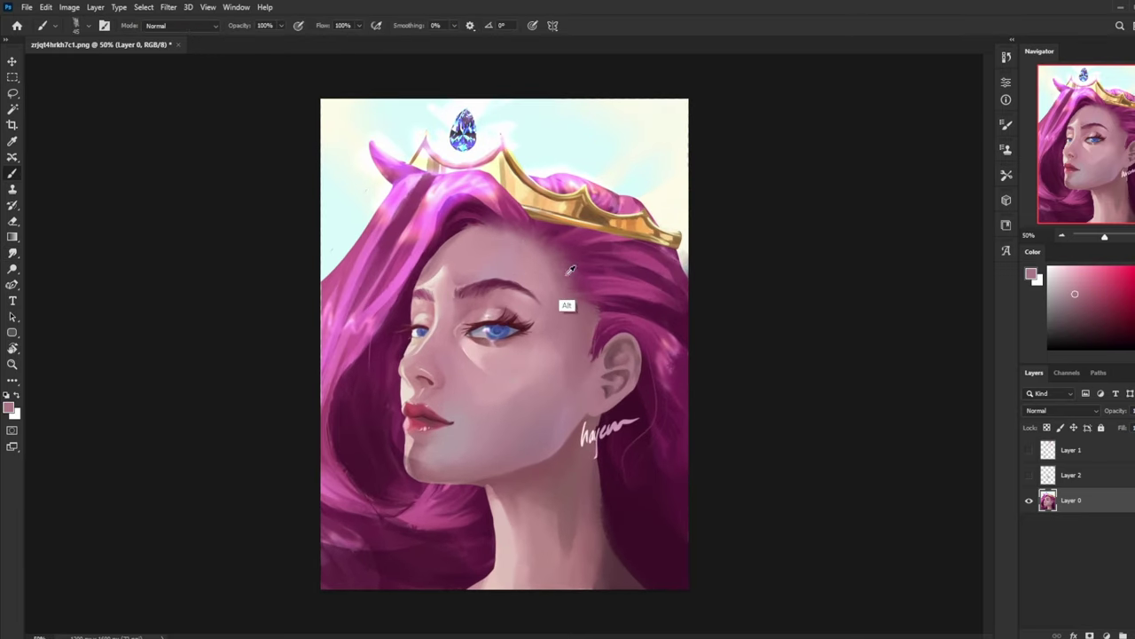
alt+click(550, 264)
key([)
key([)
key(bracketleft)
key(bracketleft)
key(bracketleft)
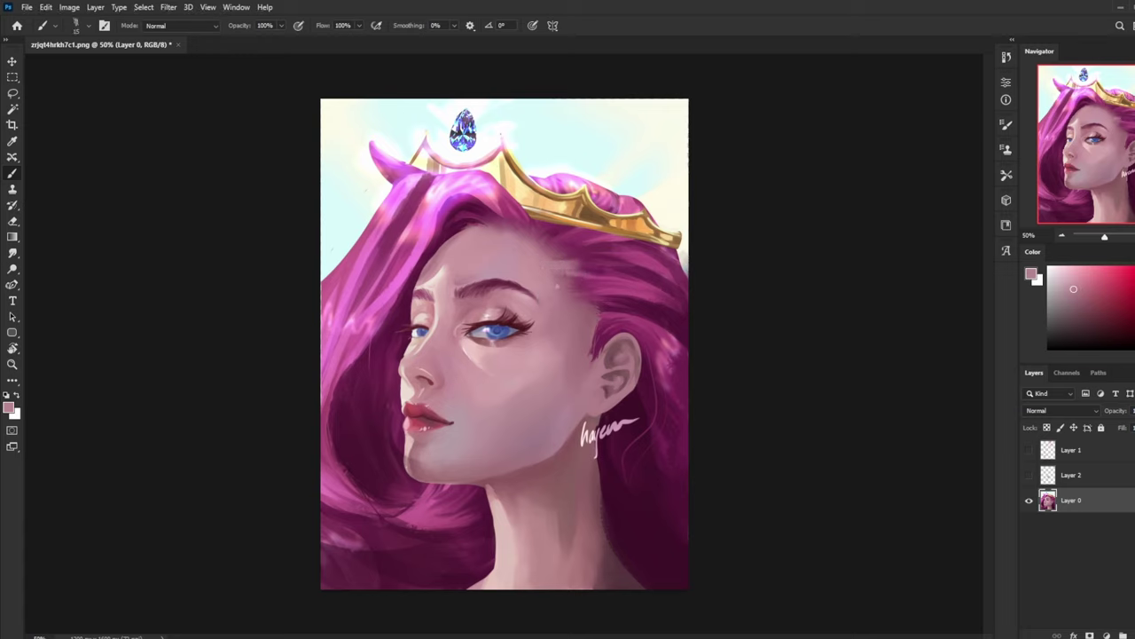
mouse_move(564, 283)
mouse_down()
mouse_move(598, 287)
mouse_move(610, 305)
mouse_up()
- Paint broader skin-tone strokes into the forehead hairline below the crown and blend the hairline with the Smudge tool
key(bracketleft)
key(bracketright)
key(bracketright)
key(bracketright)
key(bracketright)
key(bracketright)
key(bracketright)
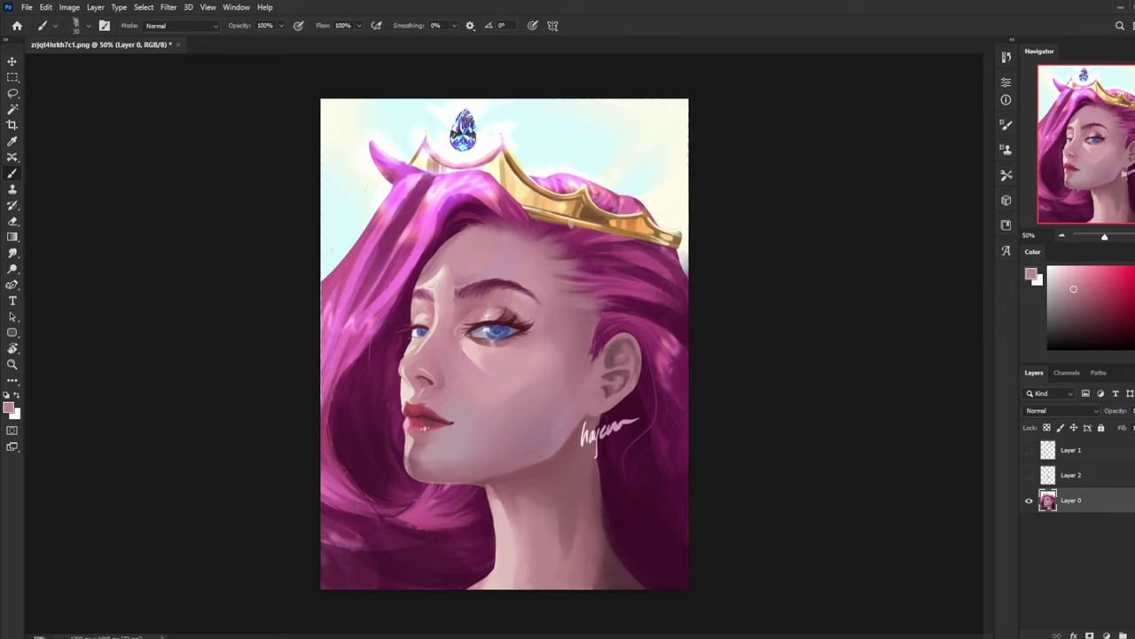
key(bracketright)
key(bracketright)
key(bracketright)
drag(527, 240, 513, 220)
key(bracketleft)
key(bracketleft)
key(bracketright)
mouse_move(524, 231)
mouse_down()
mouse_move(521, 215)
mouse_move(557, 226)
mouse_up()
key(bracketright)
key(bracketright)
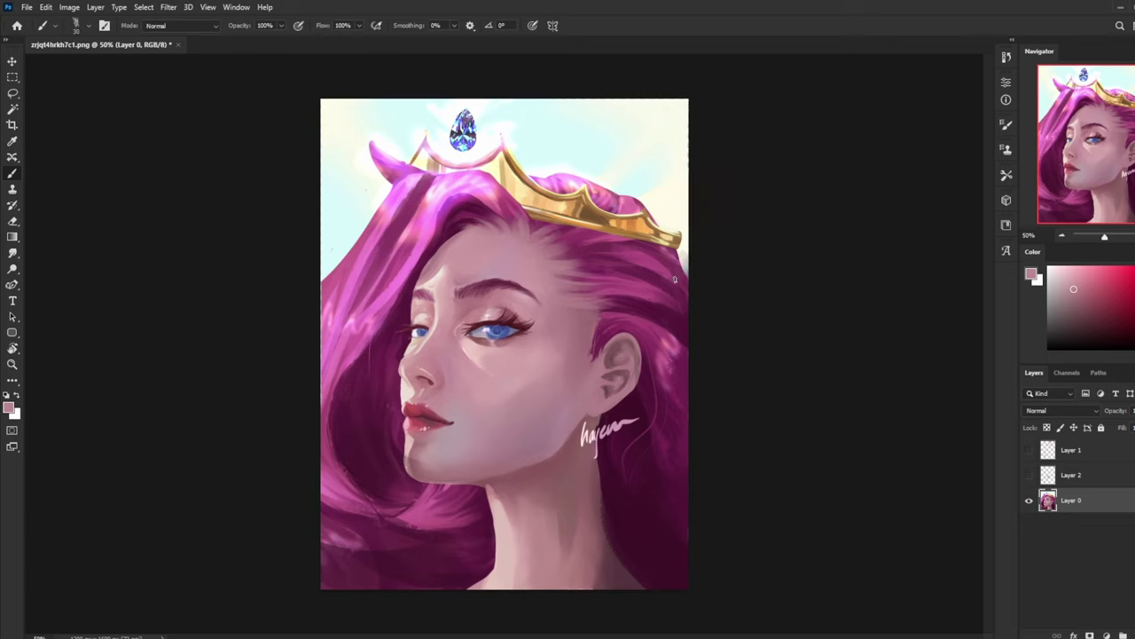
click(13, 253)
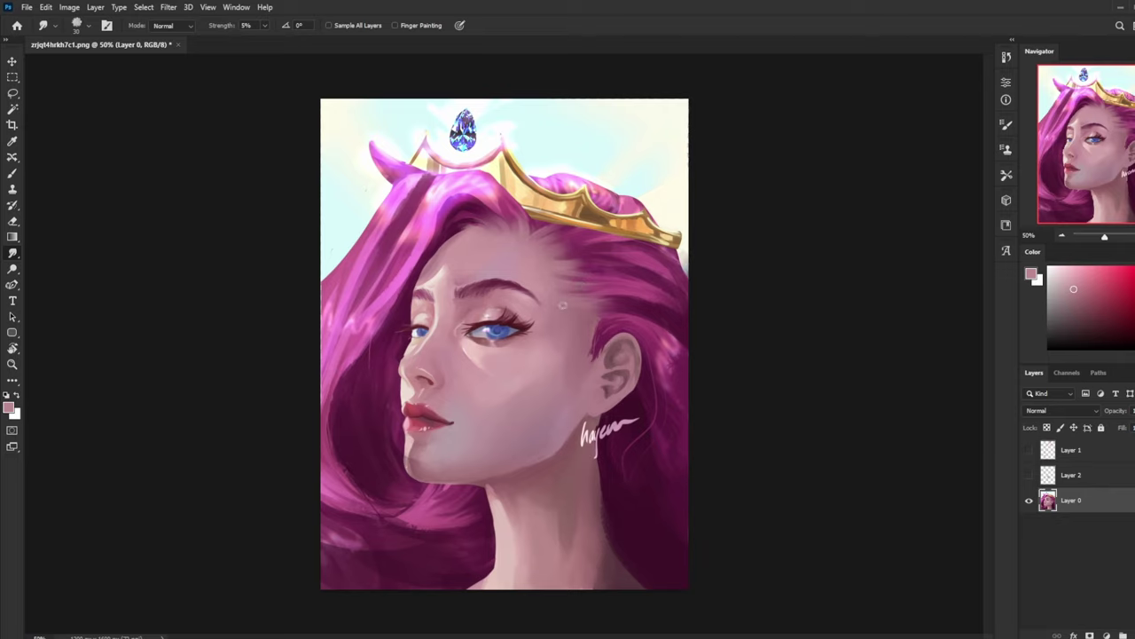
key(ctrl+minus)
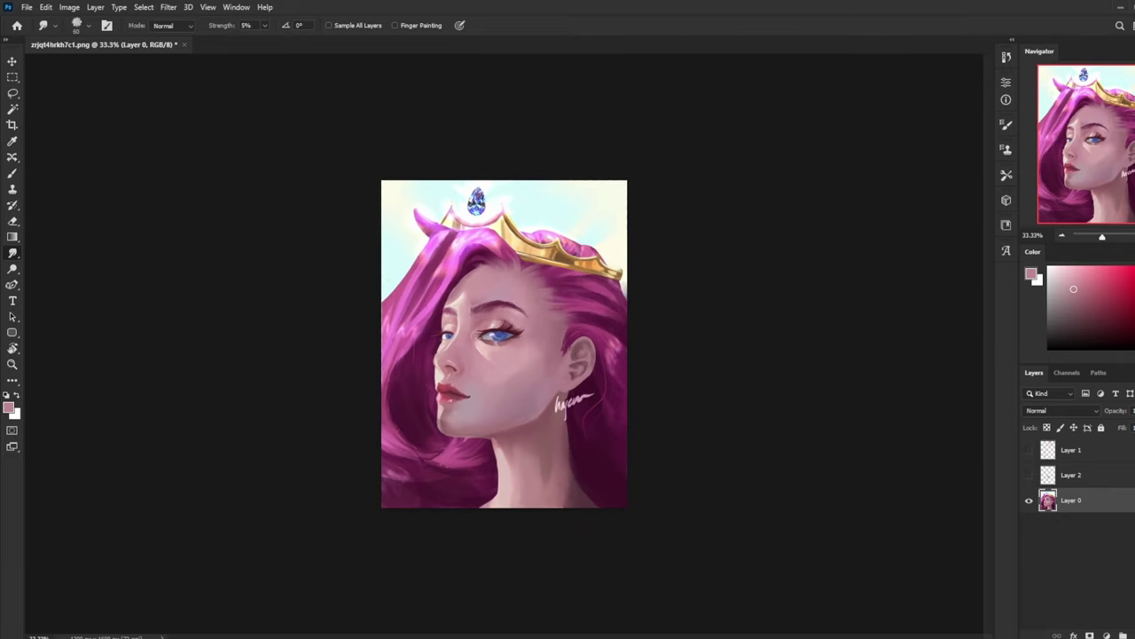
- Reshape the hairline in front of the ear with sampled magenta and skin tones, smudging its edge at 5% strength
key(b)
alt+click(571, 335)
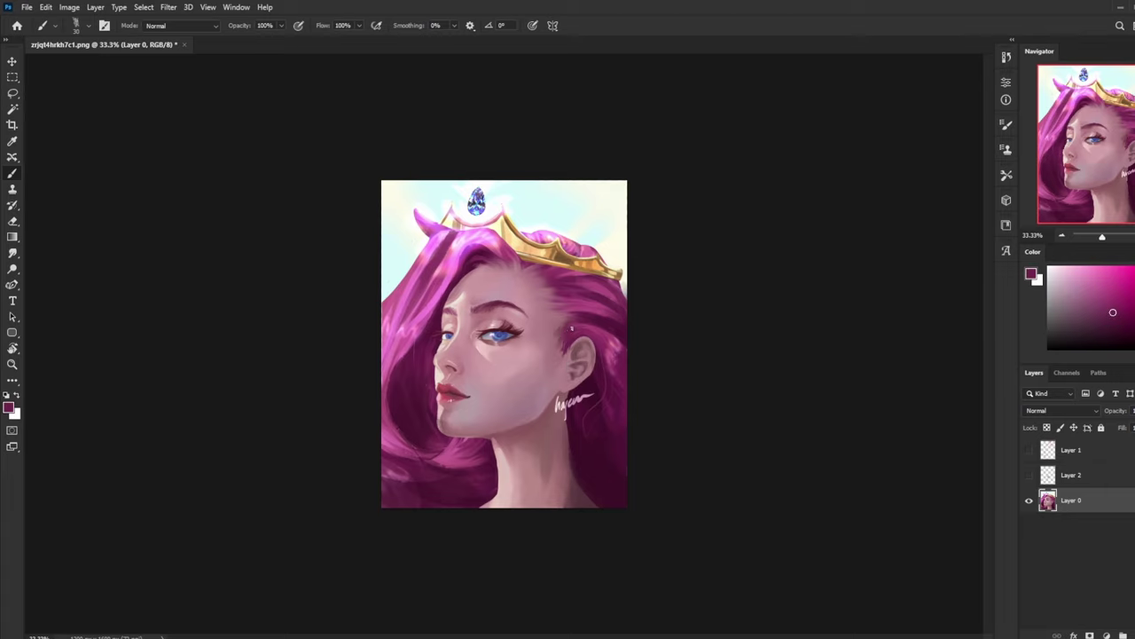
alt+click(507, 277)
alt+click(554, 277)
drag(568, 315, 555, 322)
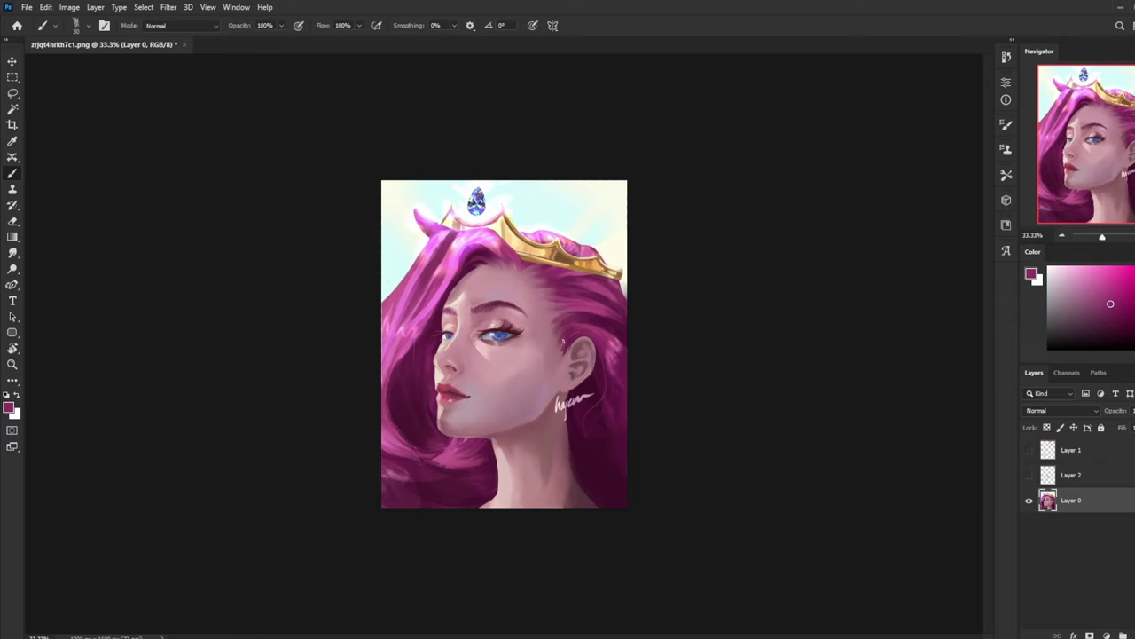
alt+click(547, 367)
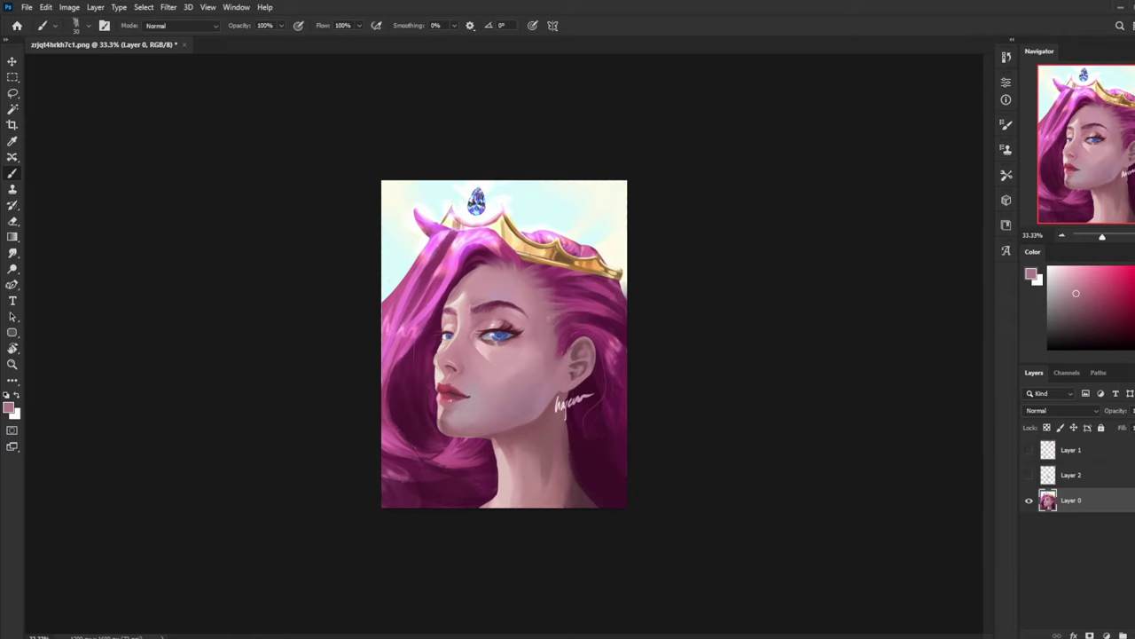
mouse_move(553, 325)
mouse_down()
mouse_move(571, 321)
mouse_move(554, 324)
mouse_up()
alt+click(589, 316)
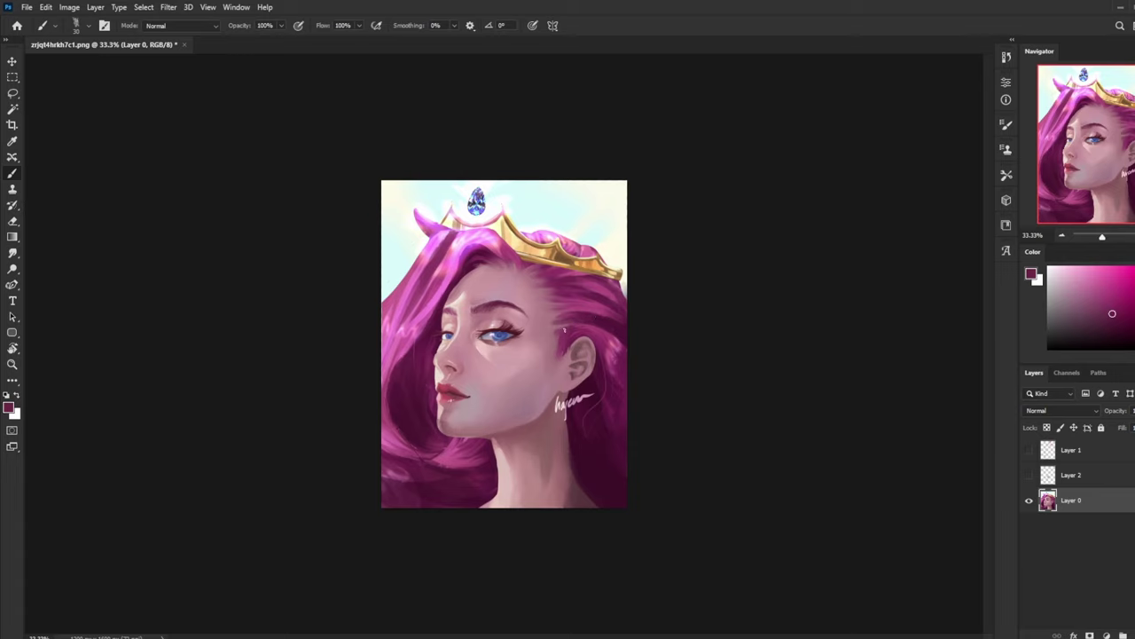
click(12, 254)
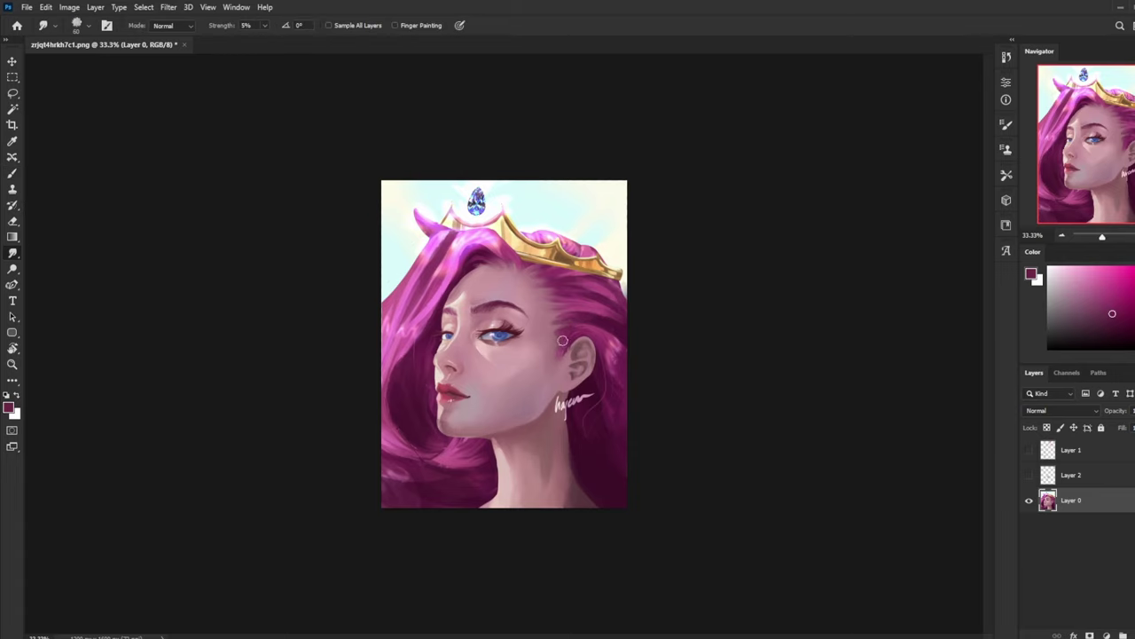
key(b)
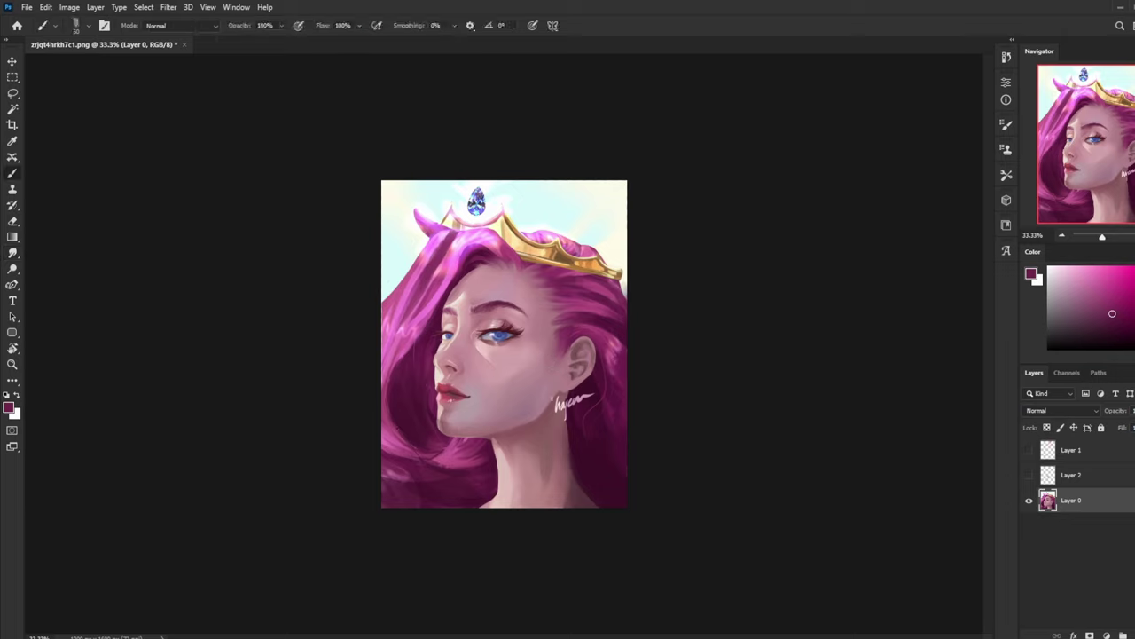
- Paint a loose dark strand beside the neck and thin magenta strands in front of the ear on Layer 3
click(11, 253)
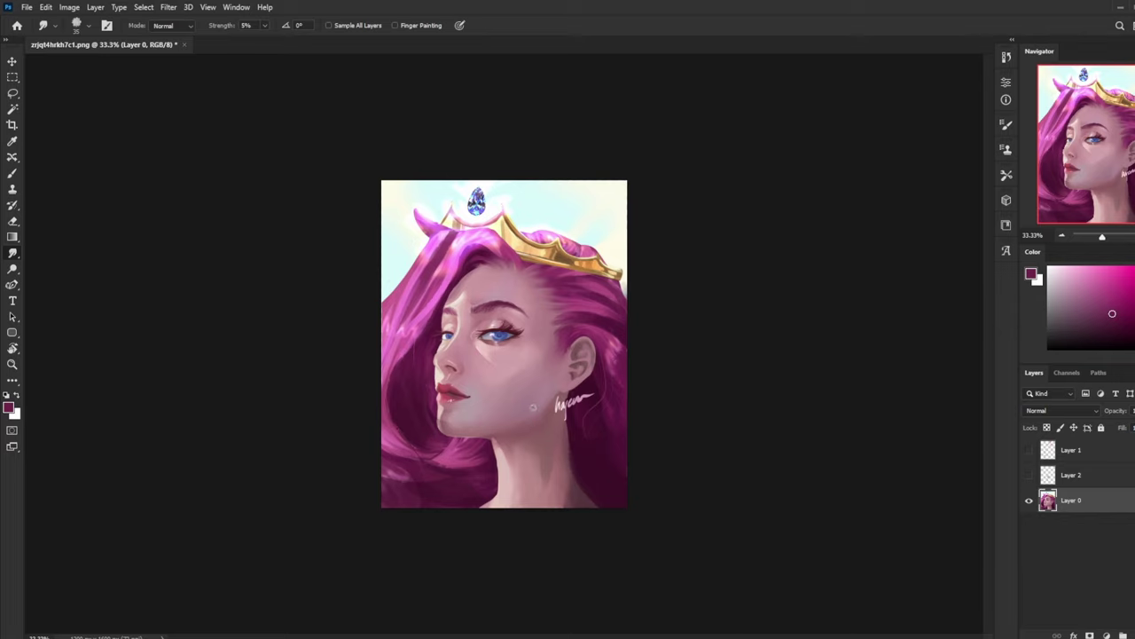
scroll(533, 406, up, 2)
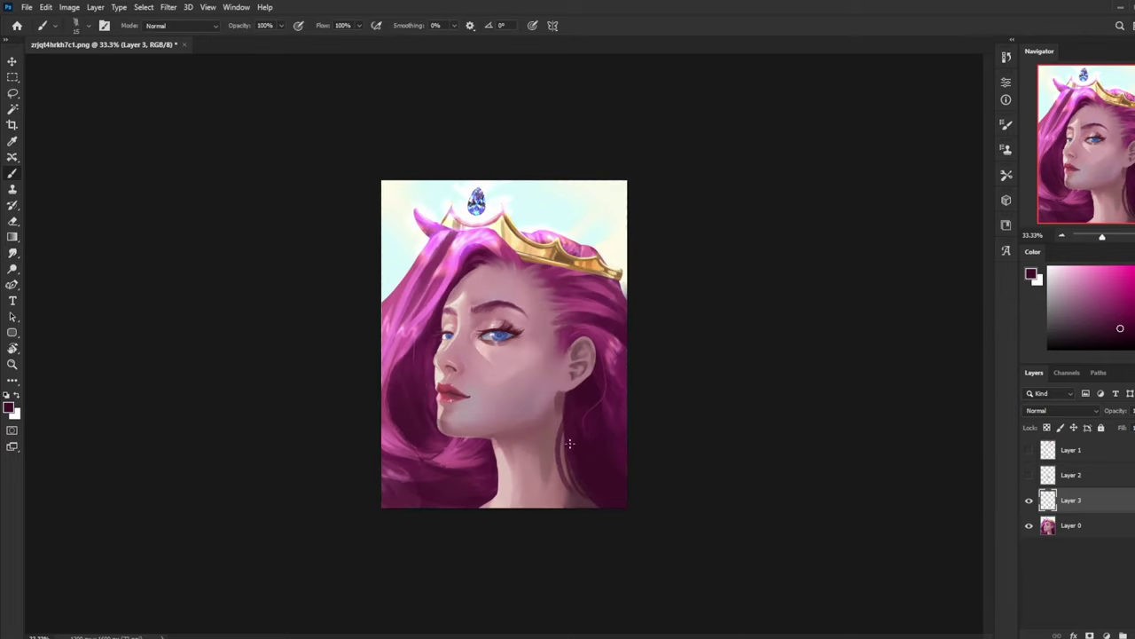
key(bracketright)
drag(559, 470, 572, 493)
key(bracketleft)
key(bracketleft)
alt+click(569, 368)
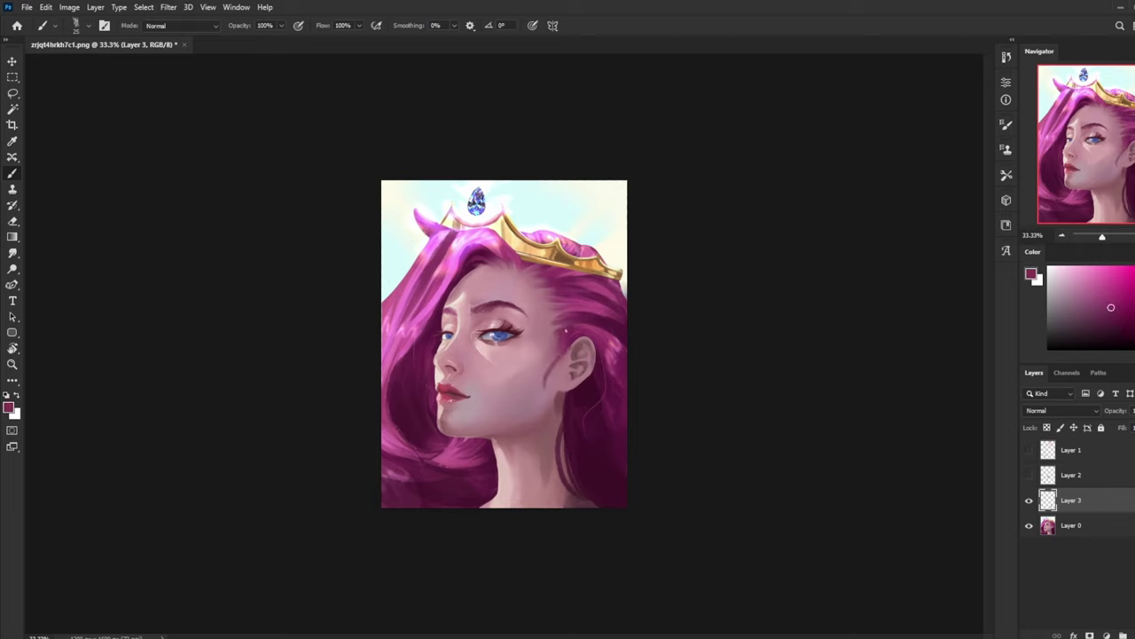
mouse_move(558, 360)
mouse_down()
mouse_move(541, 407)
mouse_move(541, 367)
mouse_up()
- Paint a flyaway strand along the front hair's outer edge and a bright pink strand beside the forehead, undoing a dark stroke
alt+click(412, 273)
drag(430, 238, 383, 295)
alt+click(444, 296)
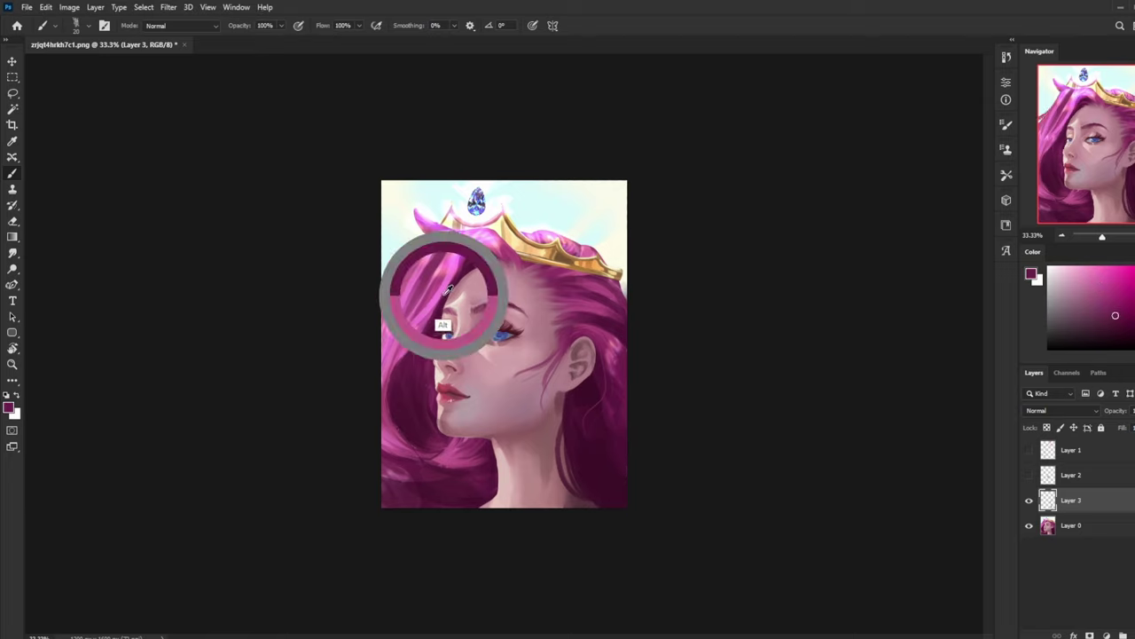
drag(454, 253, 399, 341)
key(ctrl+z)
alt+click(453, 277)
drag(442, 280, 406, 322)
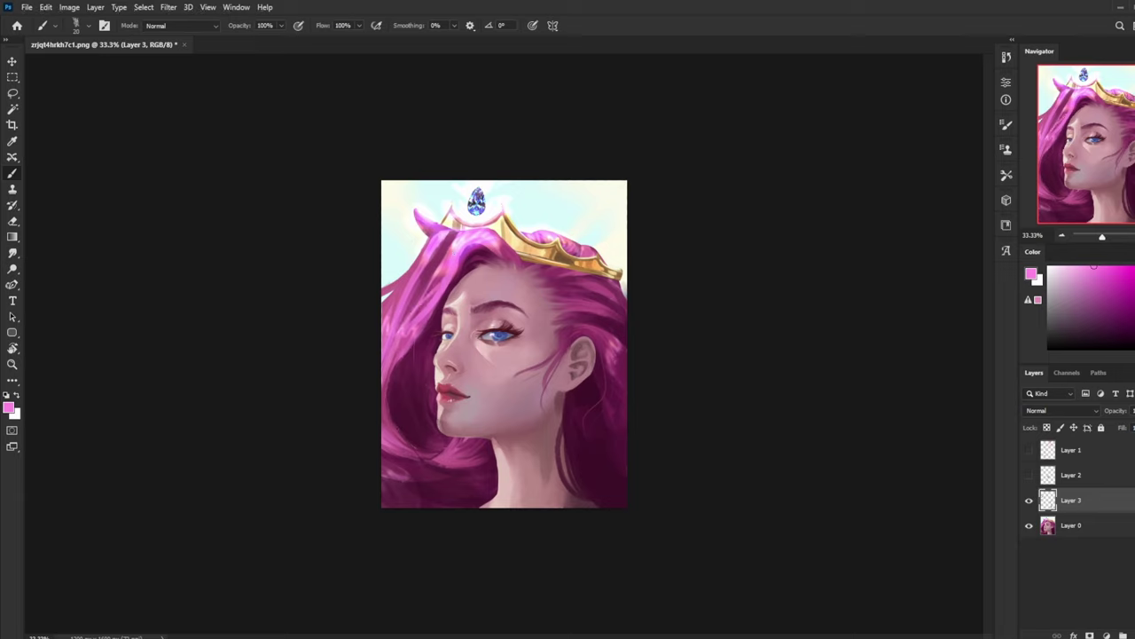
- Try a thin sampled pink strand down the inner front hair beside the cheek, repeating it with a smaller brush
alt+click(428, 351)
drag(419, 342, 396, 417)
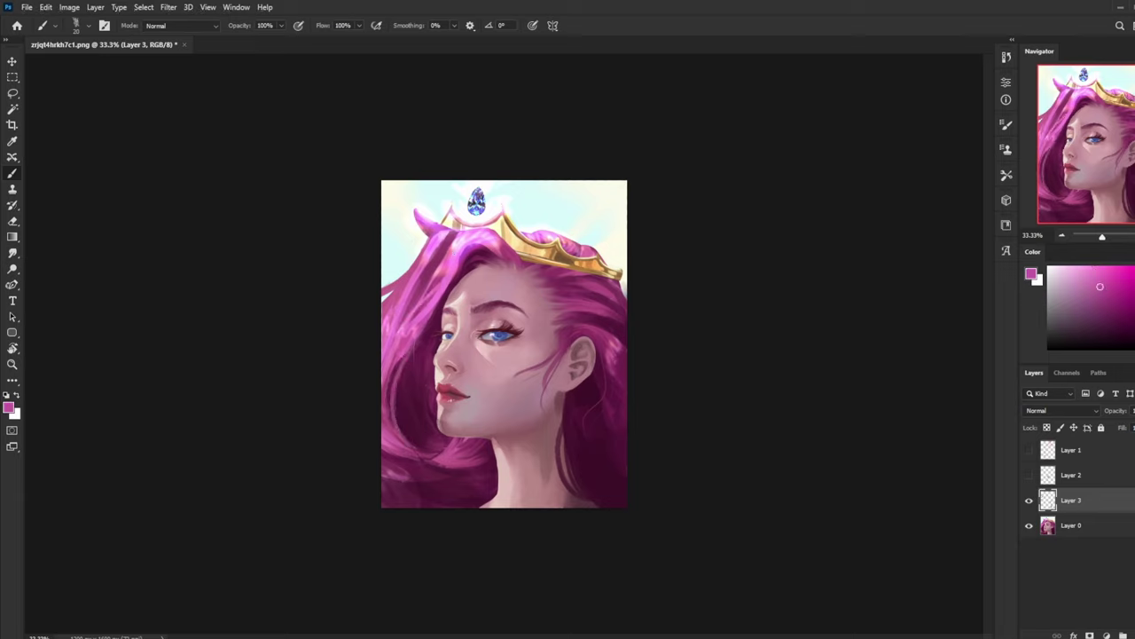
key(ctrl+z)
drag(430, 319, 406, 412)
key(ctrl+z)
drag(419, 339, 390, 410)
key(ctrl+z)
key([)
key([)
drag(419, 340, 397, 410)
key(ctrl+z)
- Rework the highlights in the outer front hair with sampled pink and magenta, using a larger brush
key(])
alt+click(394, 384)
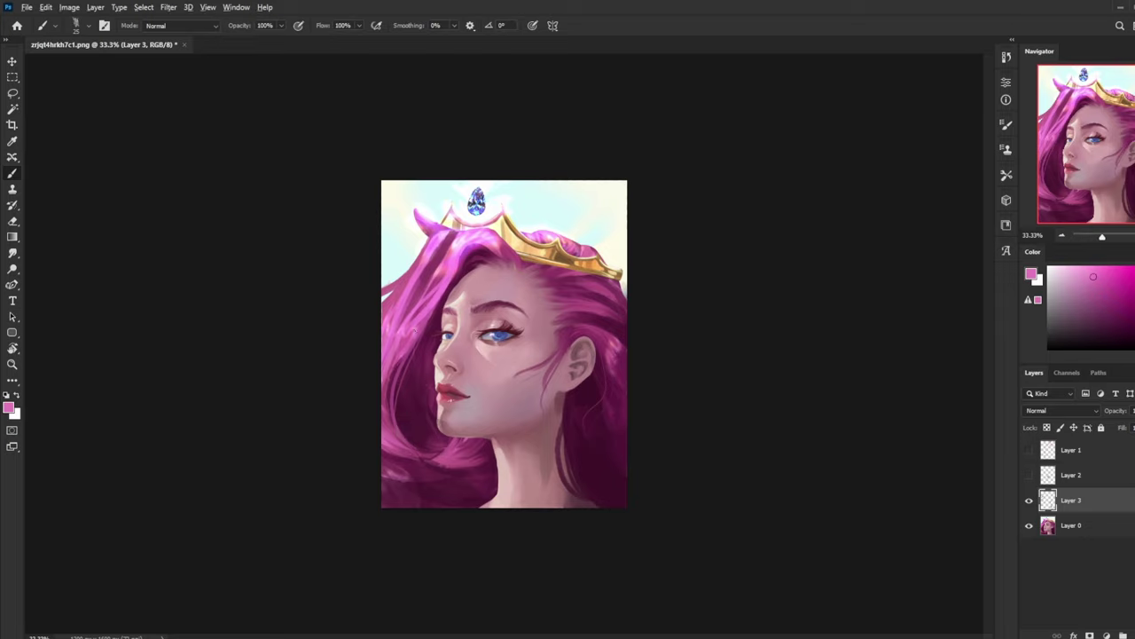
alt+click(422, 299)
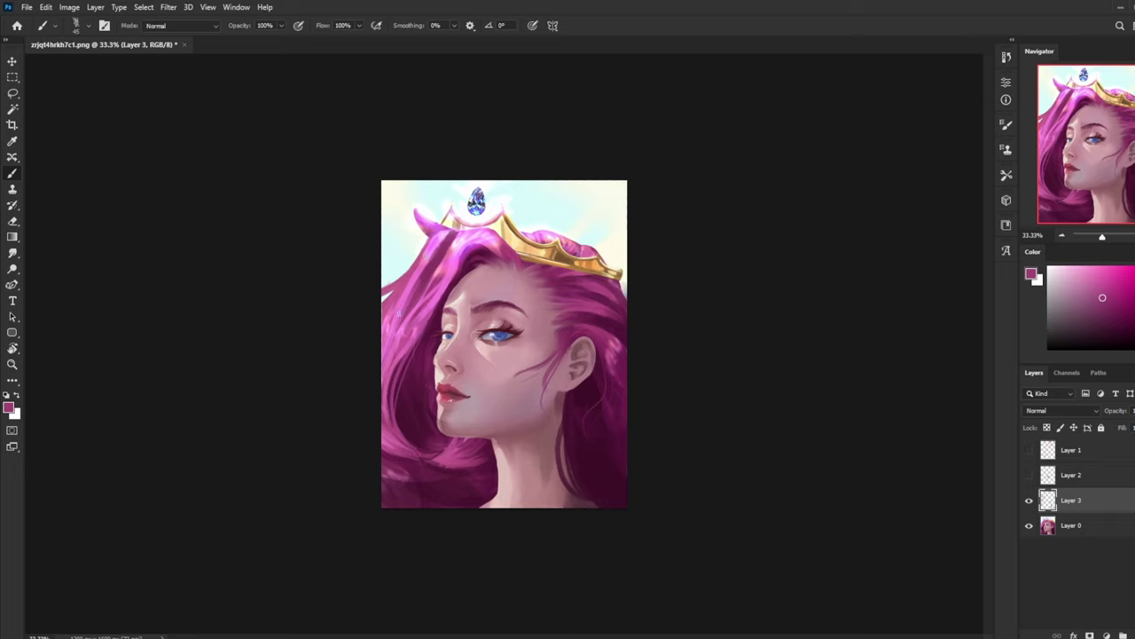
- Repaint the front lock above the forehead on Layer 0 with sampled light pink and dark magenta tones
key(alt+[)
alt+click(470, 253)
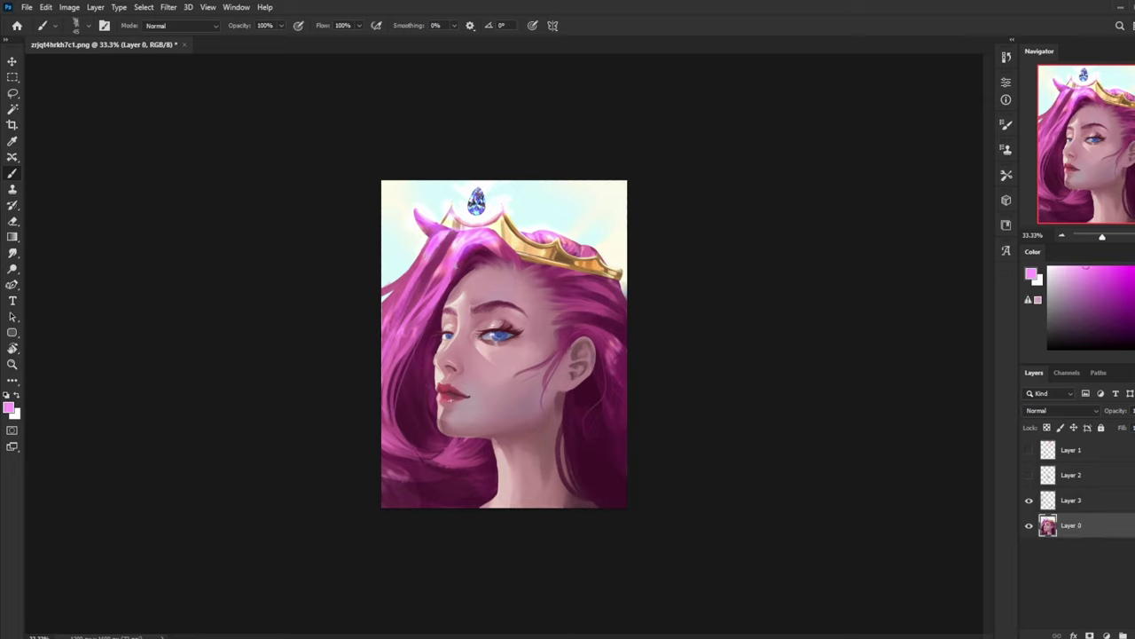
alt+click(461, 272)
alt+click(460, 274)
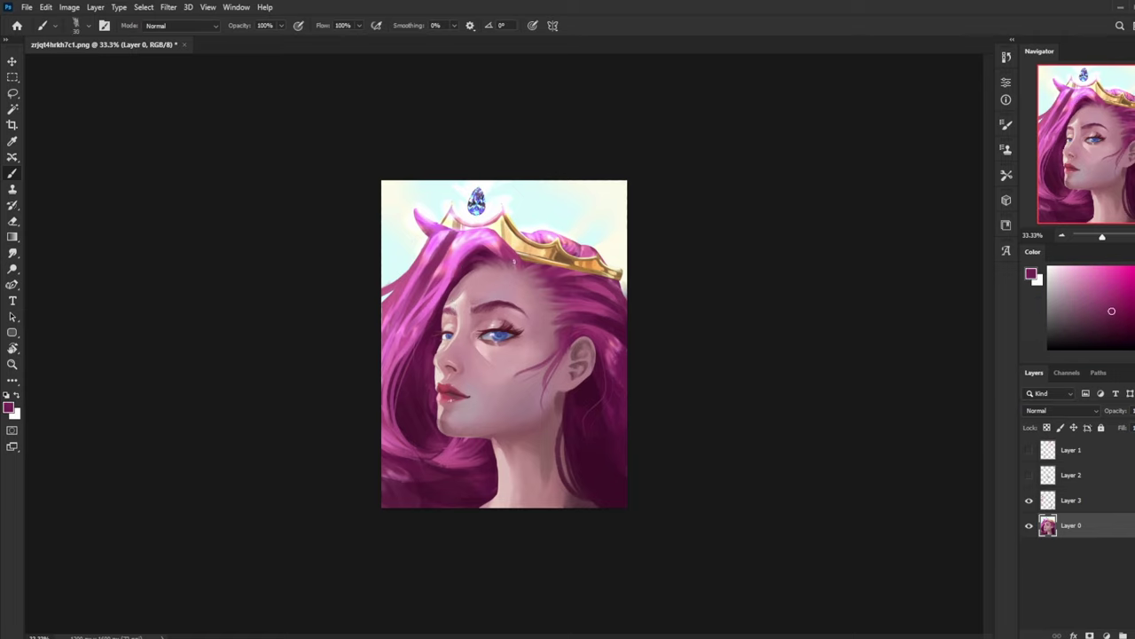
alt+click(502, 277)
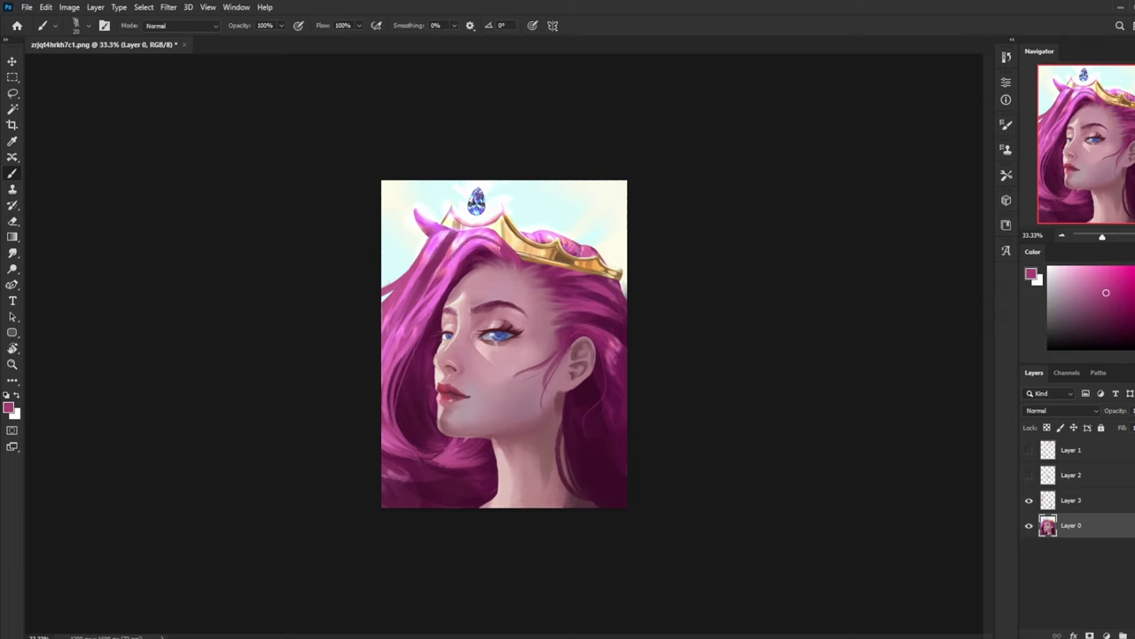
- Tone down the crest of the front lock with magenta and add a dark strand running down its inner edge
drag(472, 249, 498, 241)
alt+click(445, 278)
alt+click(476, 257)
alt+click(461, 270)
drag(461, 263, 424, 307)
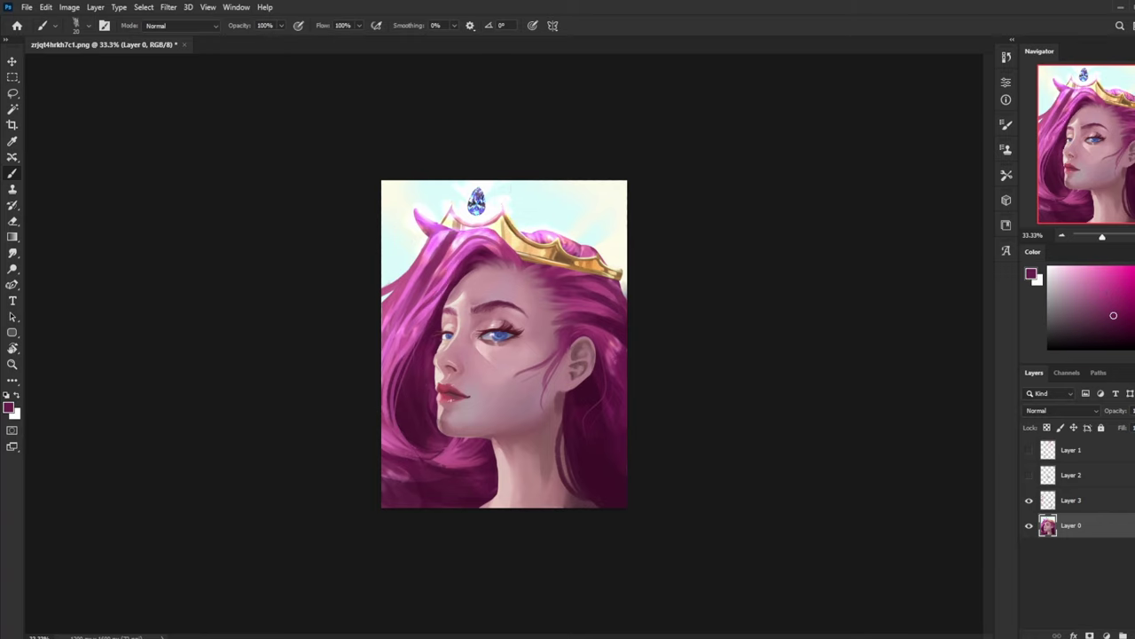
- Try bright pink highlight strokes along the front lock above the forehead, enlarging the brush for the second attempt
alt+click(450, 283)
drag(447, 286, 477, 252)
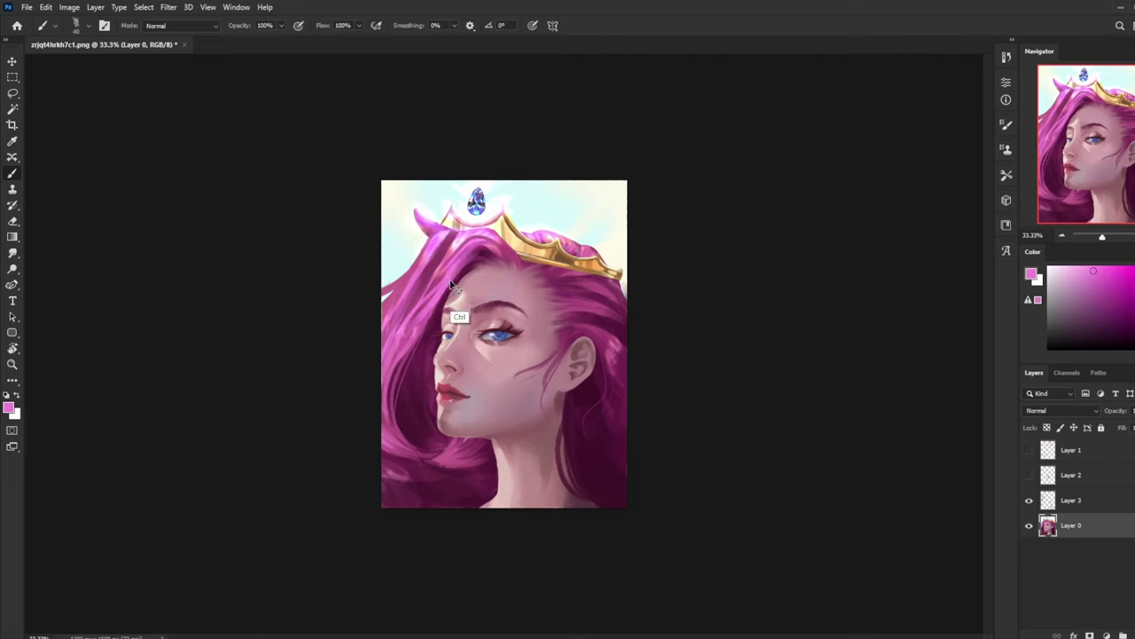
key(ctrl+z)
key(bracketright)
key(bracketright)
drag(444, 290, 479, 245)
key(ctrl+z)
key(ctrl+z)
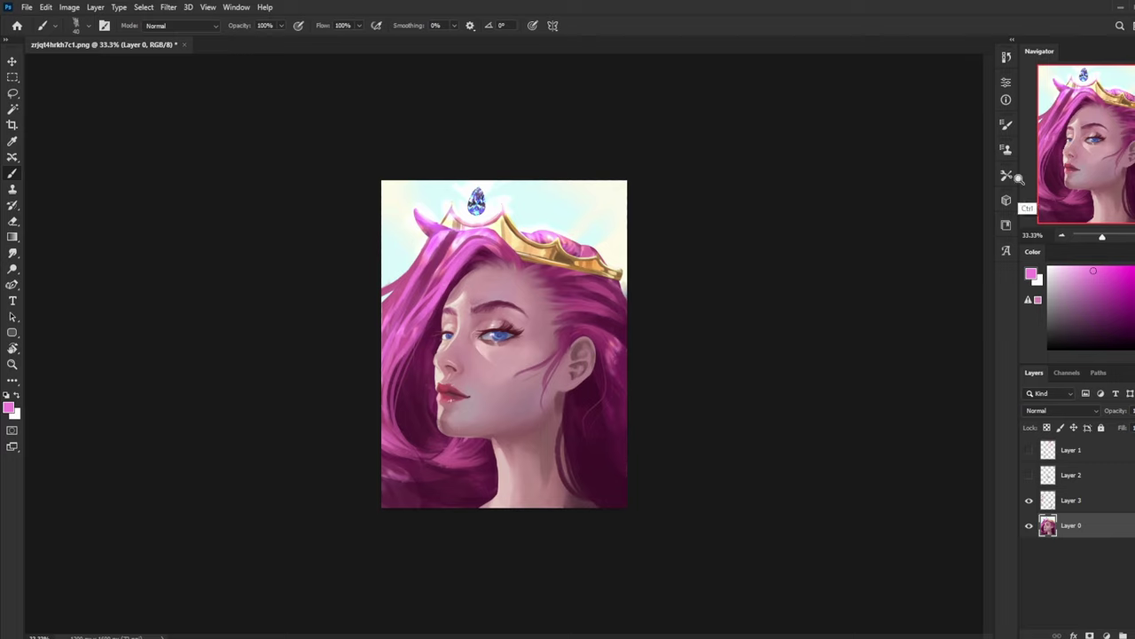
- Paint a dark magenta shadow on the crest of the front lock below the crown, redoing the first stroke
alt+click(485, 250)
mouse_move(489, 243)
mouse_down()
mouse_move(516, 265)
mouse_move(507, 259)
mouse_up()
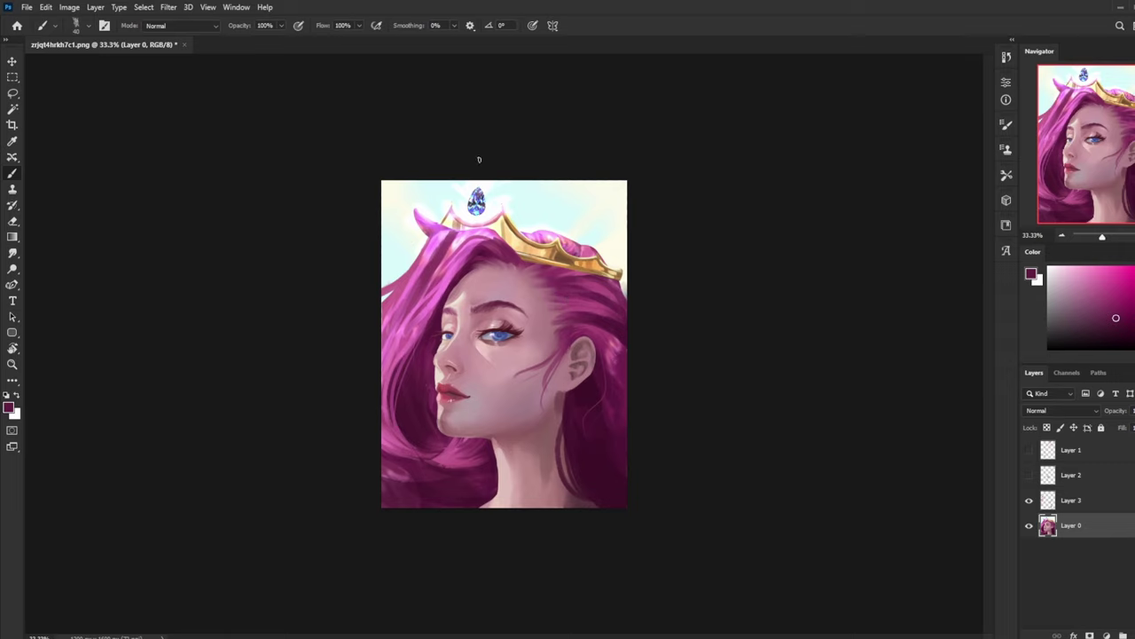
key(ctrl+z)
drag(518, 262, 485, 244)
- Paint a pink highlight down the front lock above the forehead, replacing the first light stroke with a finer one in a resampled pink
alt+click(475, 271)
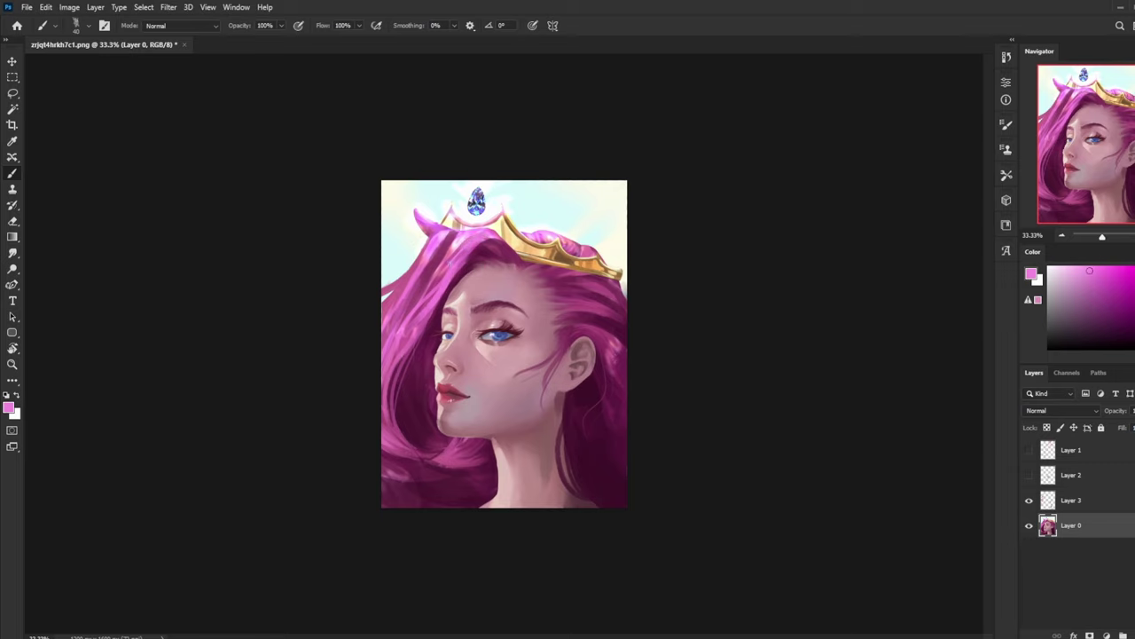
alt+click(456, 276)
drag(486, 232, 441, 289)
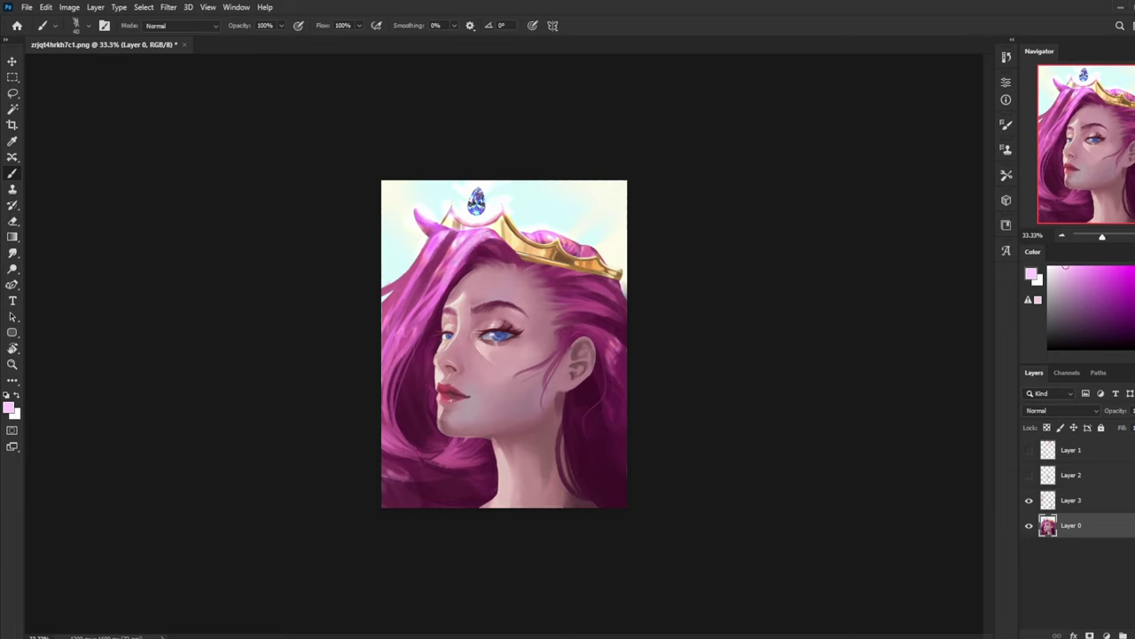
key(ctrl+z)
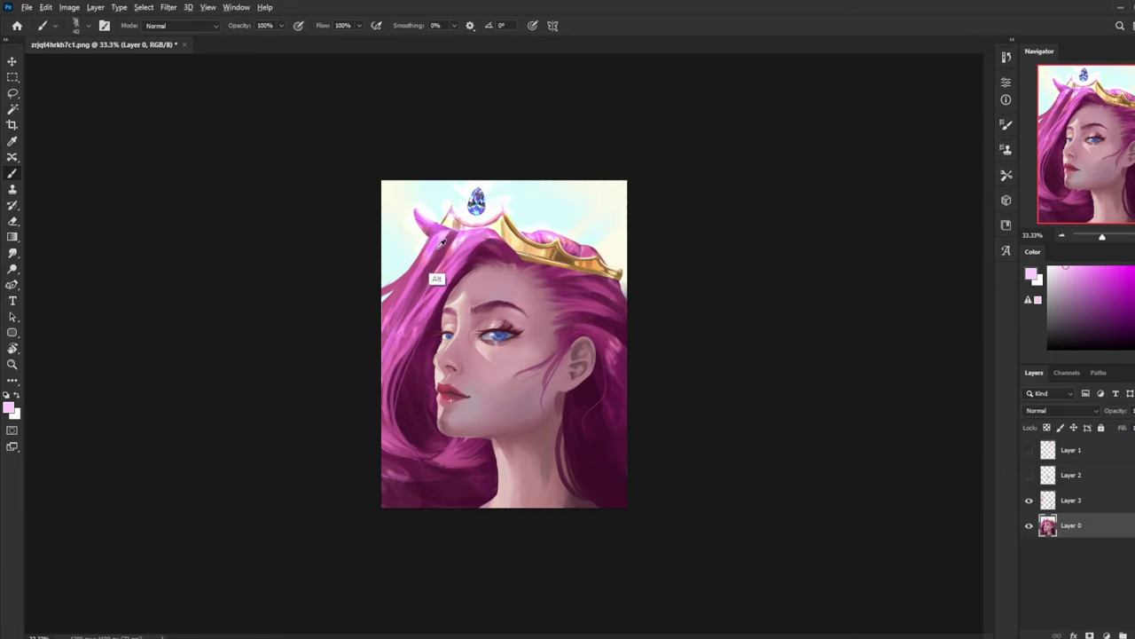
alt+click(440, 296)
drag(468, 249, 453, 278)
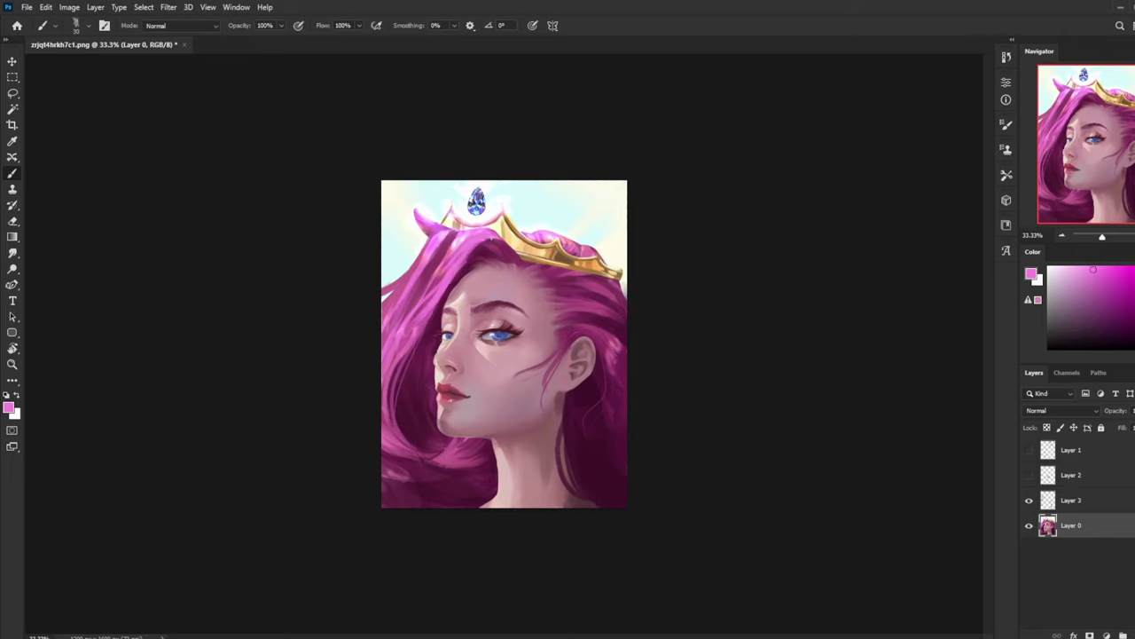
- Refine the strands of the front lock below the crown with sampled dark magenta and bright pink strokes
alt+click(499, 241)
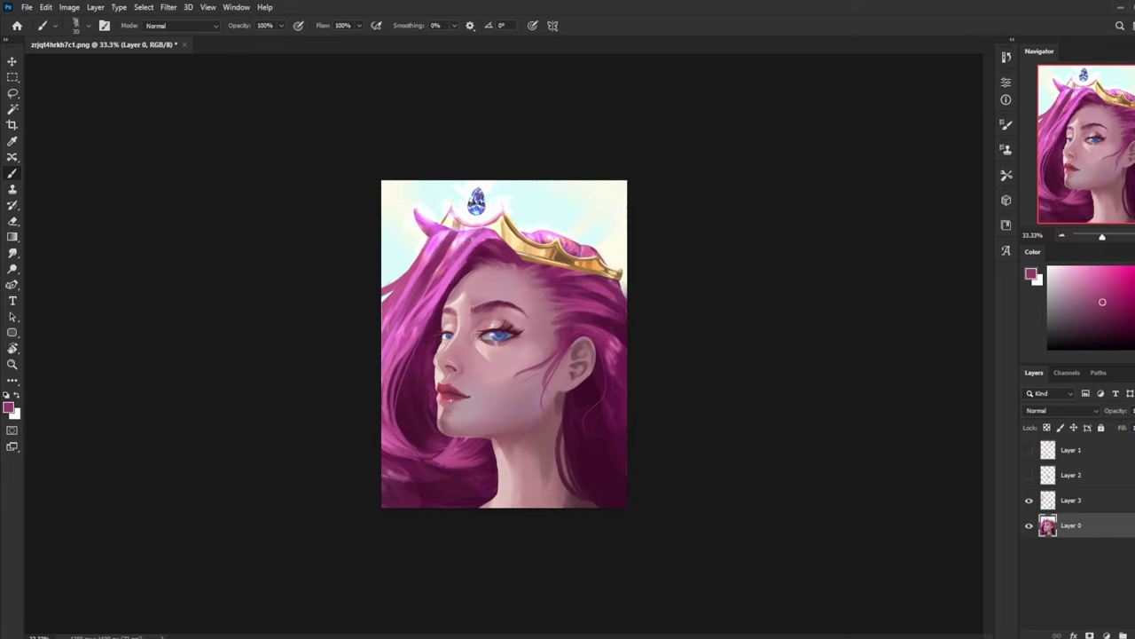
alt+click(482, 276)
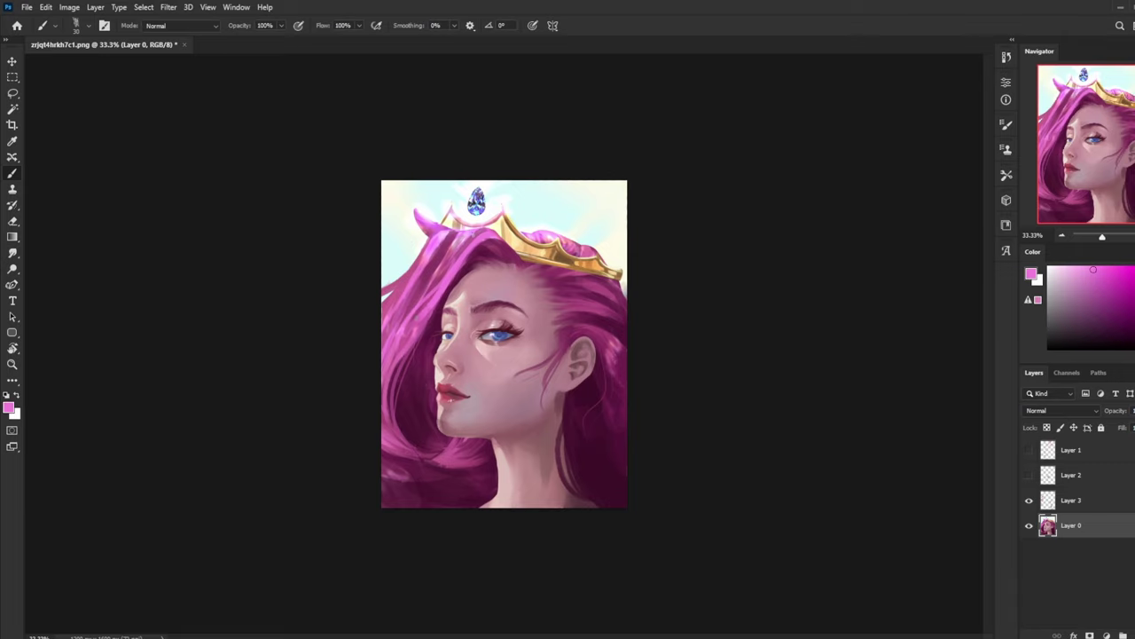
drag(449, 256, 437, 282)
alt+click(442, 278)
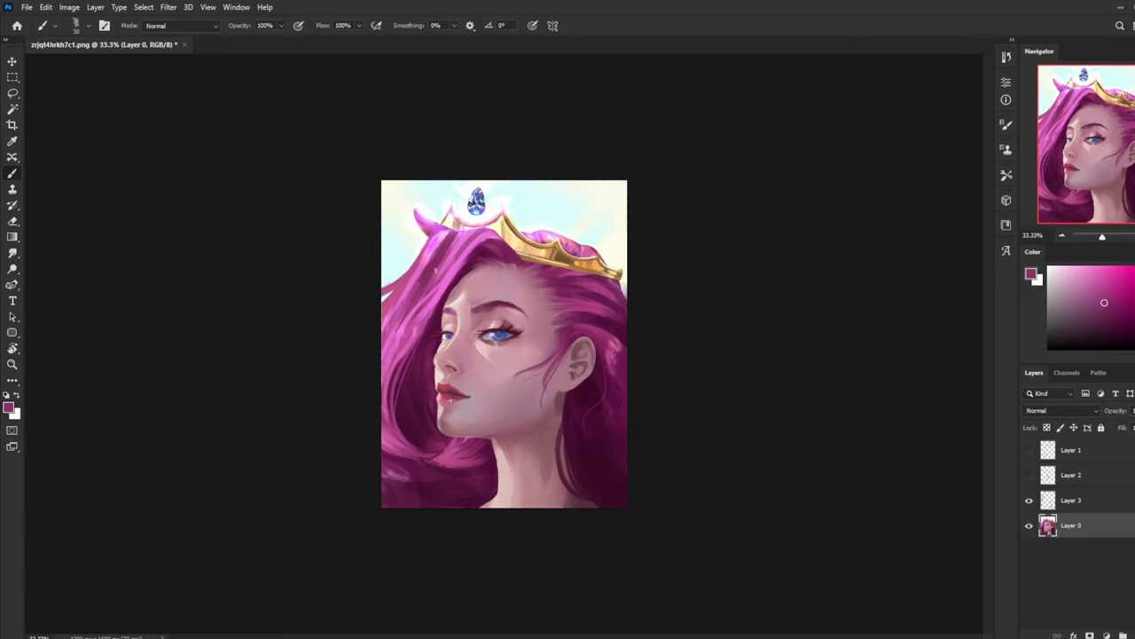
alt+click(443, 268)
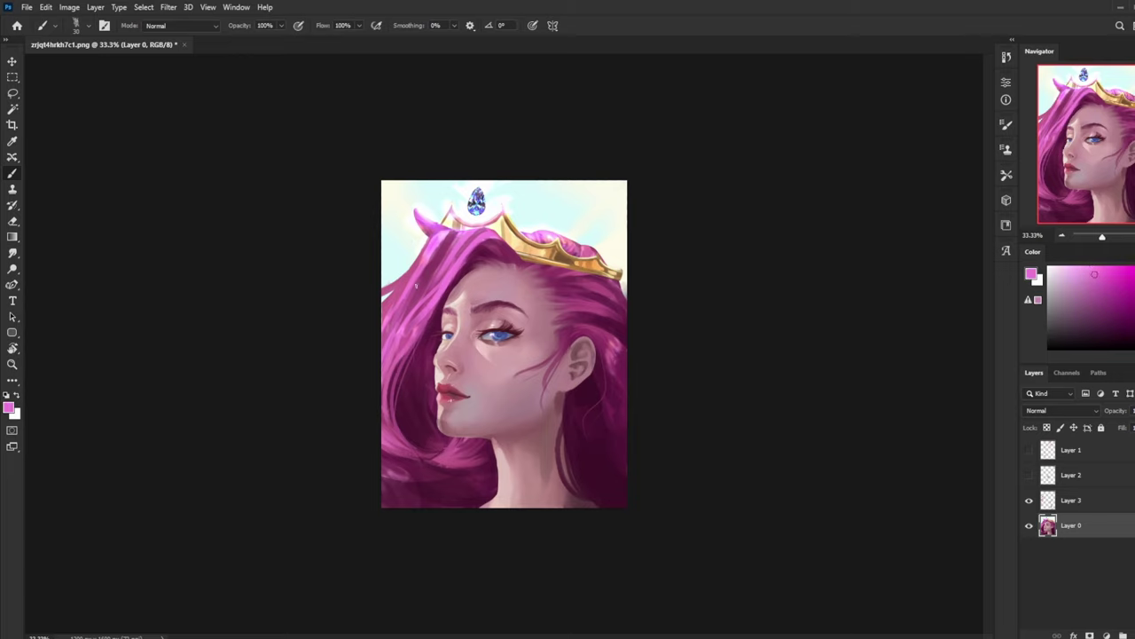
drag(448, 243, 423, 276)
alt+click(453, 259)
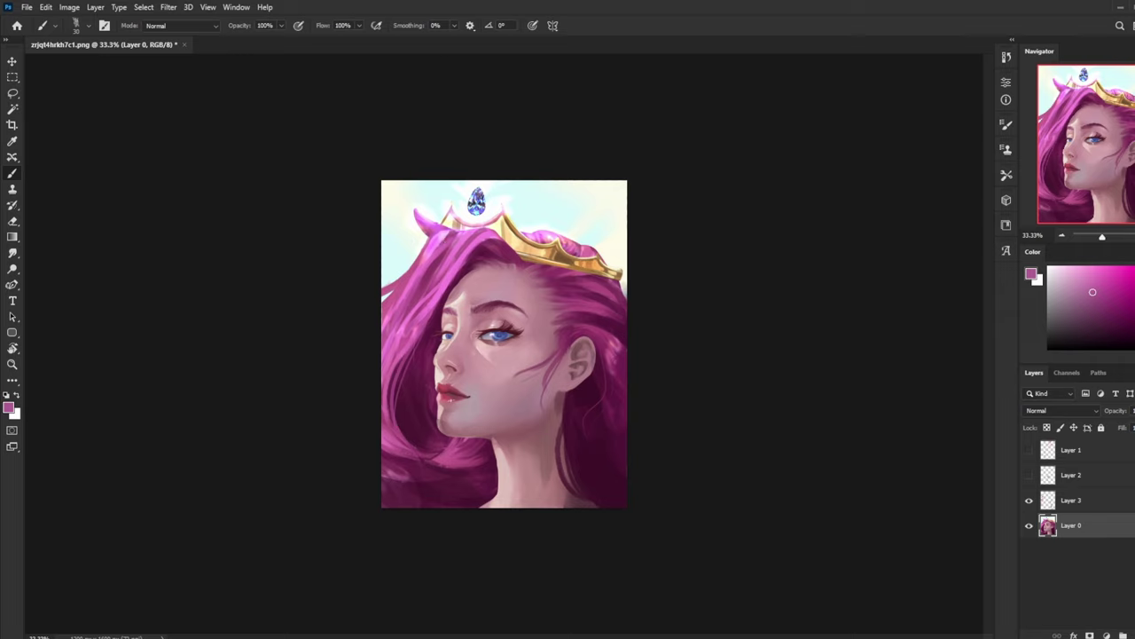
- Brush pink along the long side lock beside the face and smooth the hair under the chin with a larger dark magenta brush
alt+click(413, 337)
drag(420, 319, 404, 441)
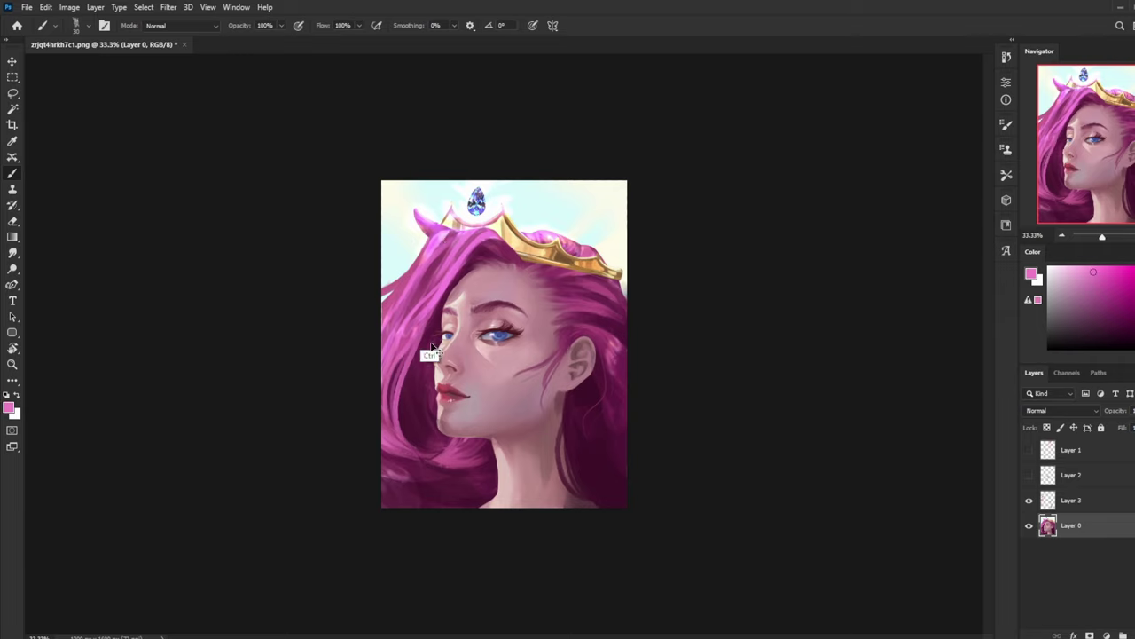
alt+click(433, 382)
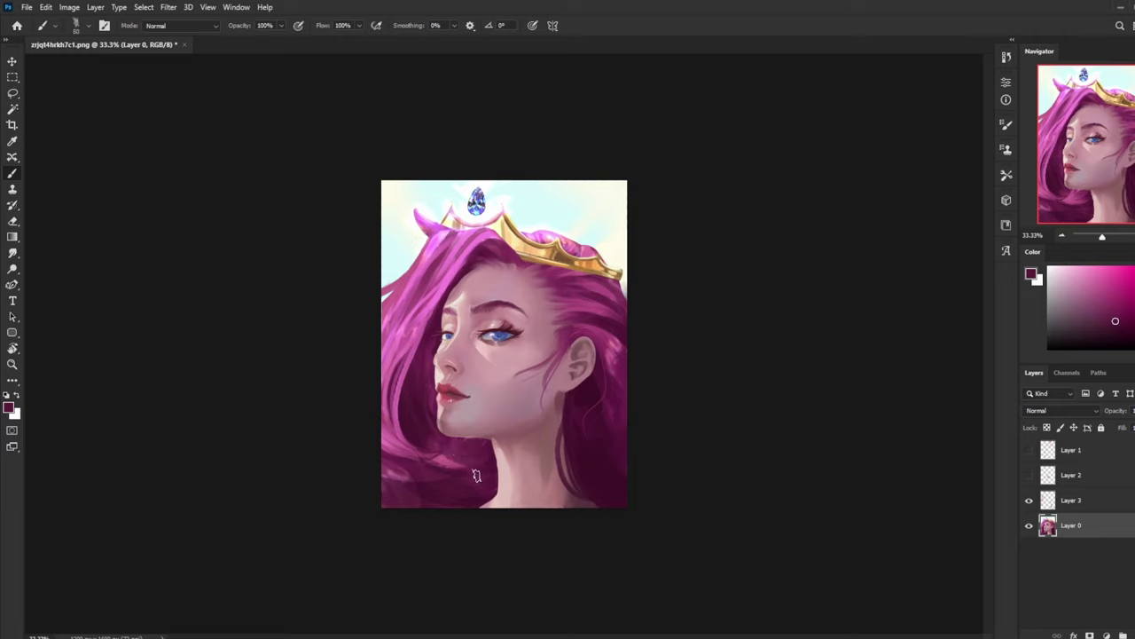
mouse_move(456, 457)
mouse_down()
mouse_move(420, 453)
mouse_move(439, 454)
mouse_move(387, 475)
mouse_up()
alt+click(450, 502)
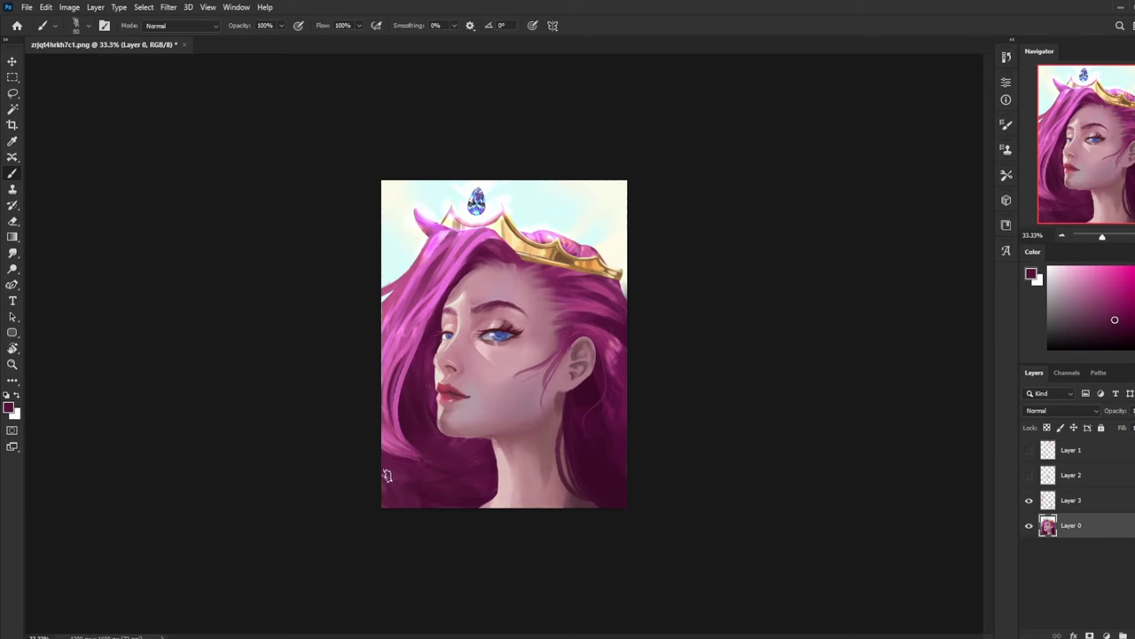
alt+click(447, 495)
- Retouch the chin's profile with sampled skin tones and dark magenta, and deepen the hair shadow behind the neck
key(ctrl+minus)
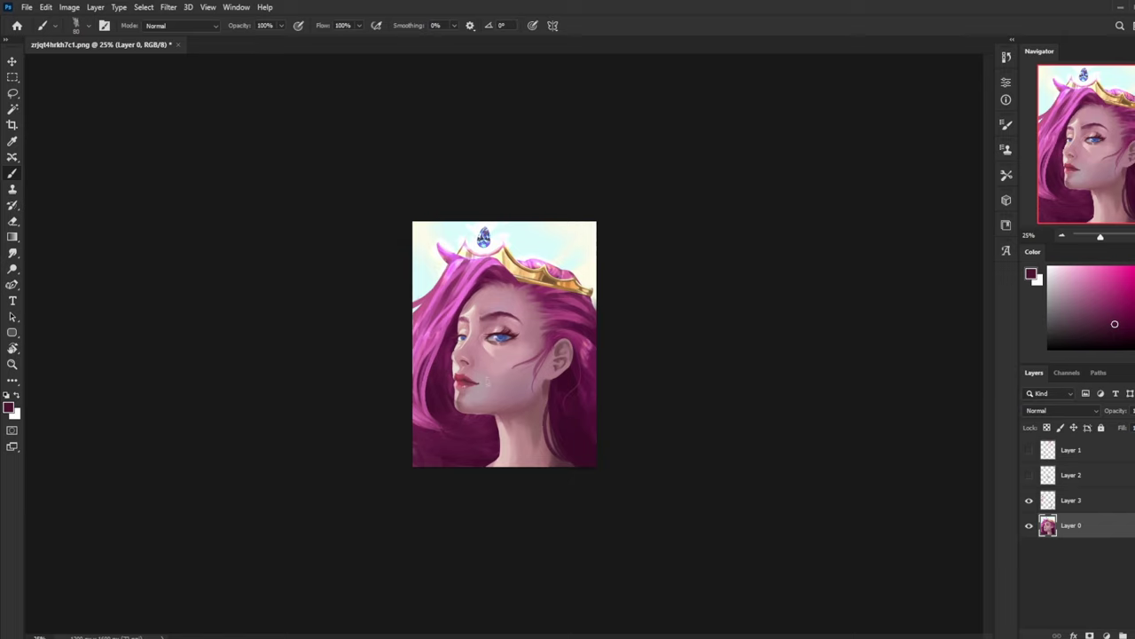
alt+click(468, 398)
key(ctrl+plus)
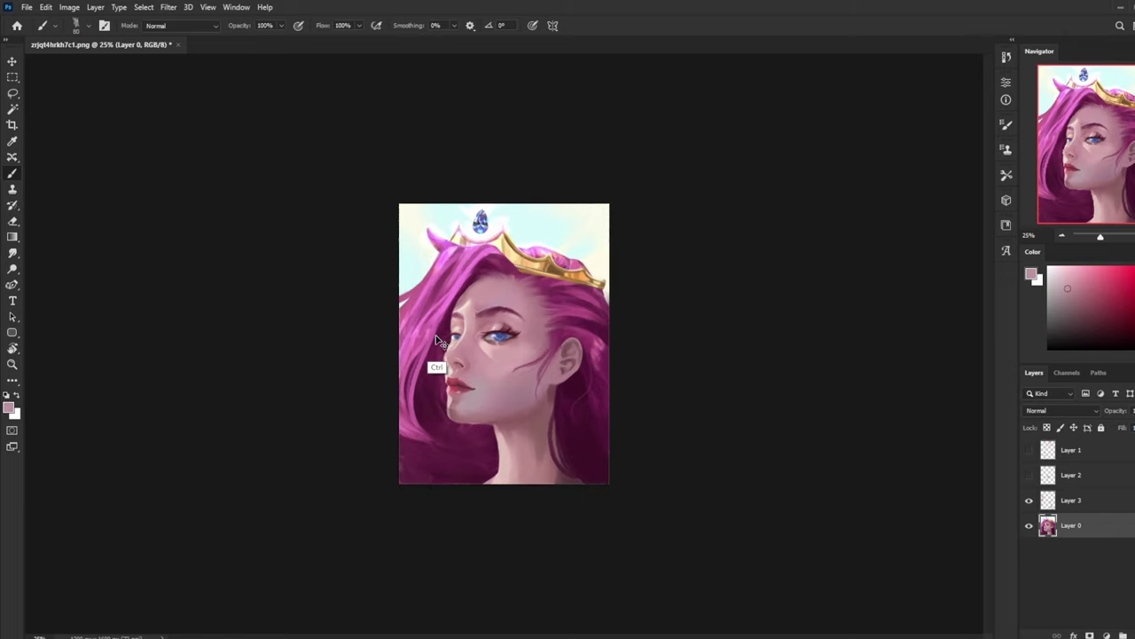
alt+click(445, 419)
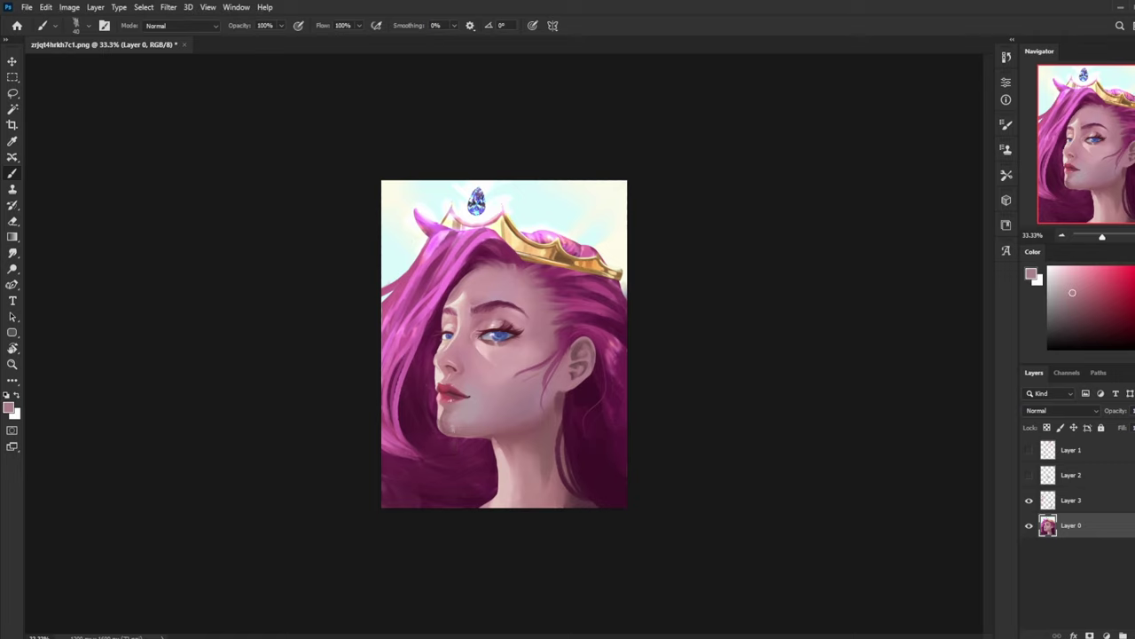
alt+click(446, 407)
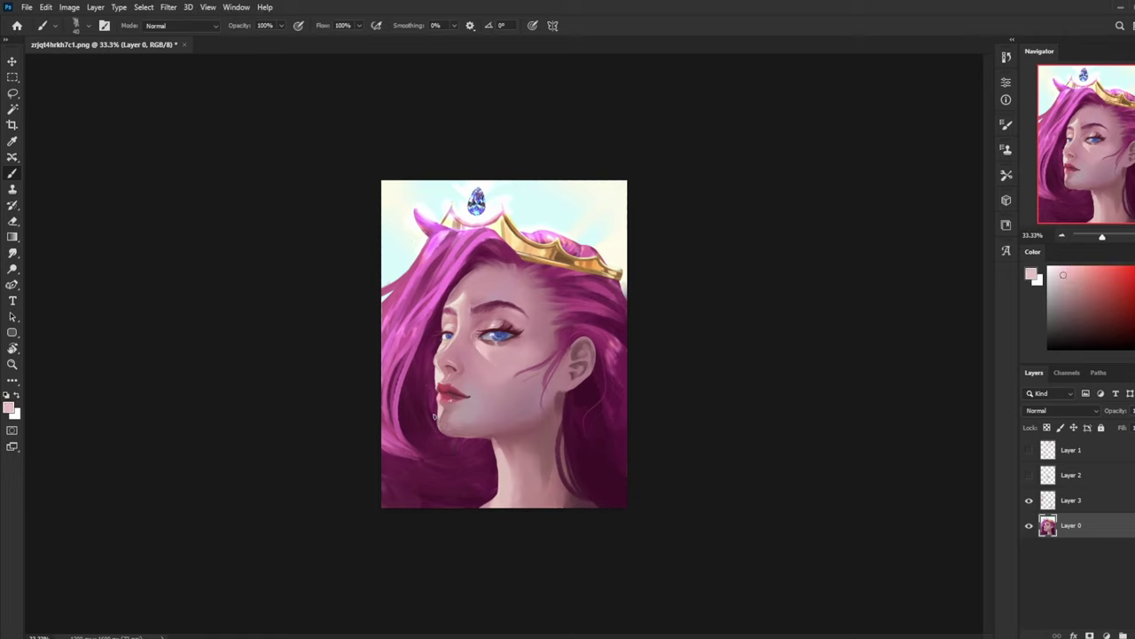
alt+click(431, 422)
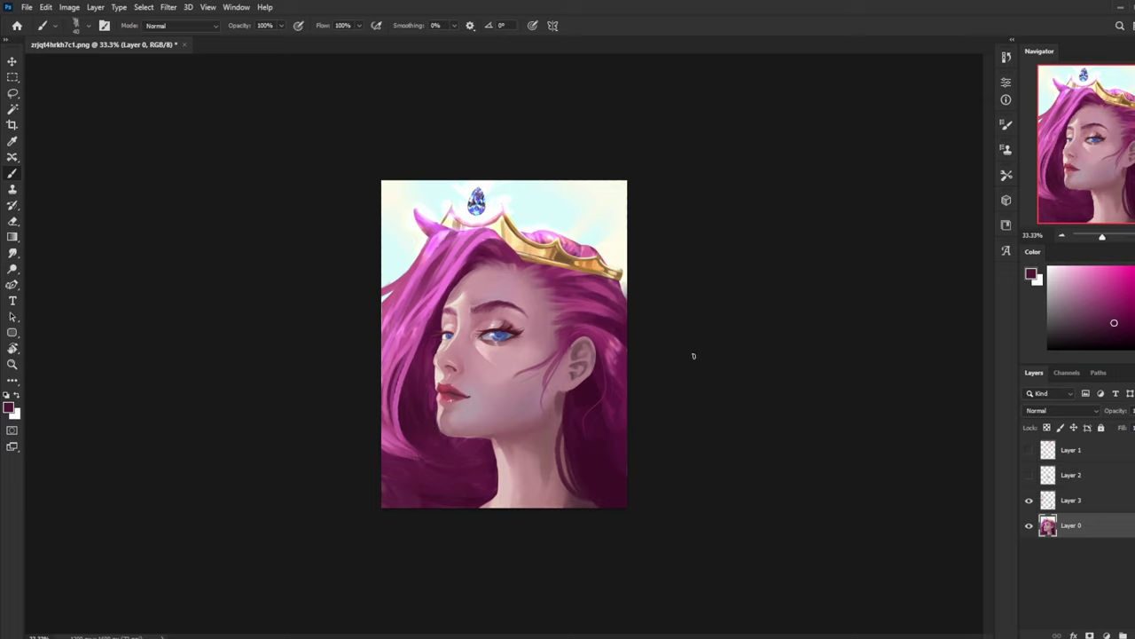
alt+click(572, 410)
drag(563, 416, 564, 454)
- Lasso the dark hair between the side lock and the face, including the lower corner, and clean up the outline under the chin
key(l)
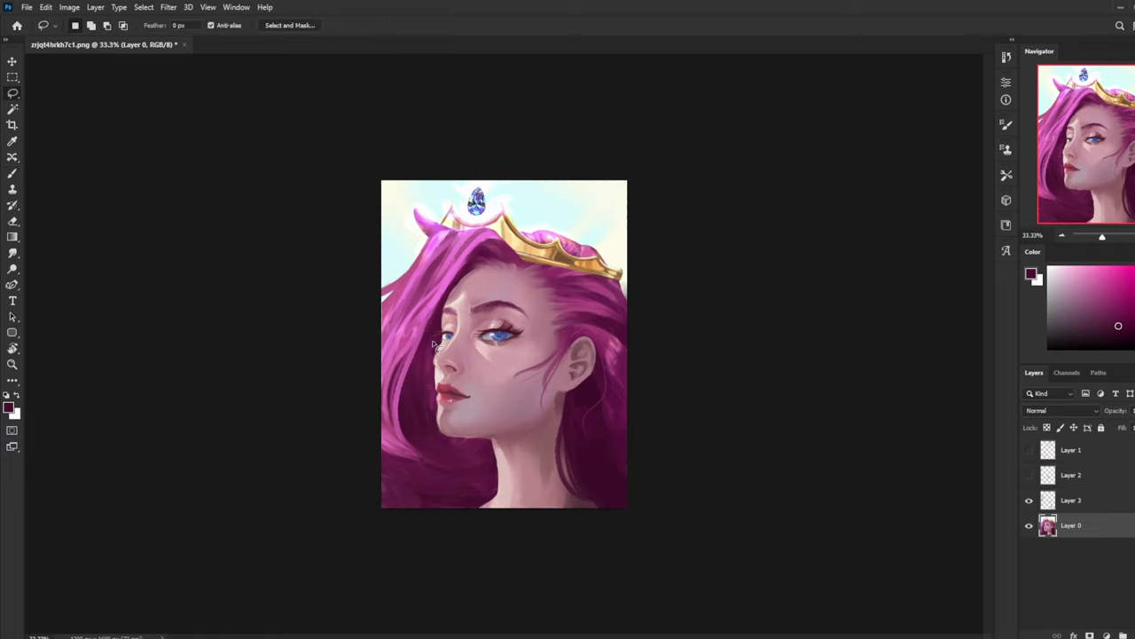
mouse_move(433, 335)
mouse_down()
mouse_move(428, 450)
mouse_move(436, 432)
mouse_up()
mouse_move(432, 312)
mouse_down()
mouse_move(404, 400)
mouse_move(416, 458)
mouse_move(432, 467)
mouse_move(421, 349)
mouse_move(424, 451)
mouse_move(466, 471)
mouse_move(406, 464)
mouse_move(366, 443)
mouse_move(388, 535)
mouse_move(453, 526)
mouse_move(489, 485)
mouse_move(487, 450)
mouse_move(429, 420)
mouse_move(430, 329)
mouse_up()
key(alt)
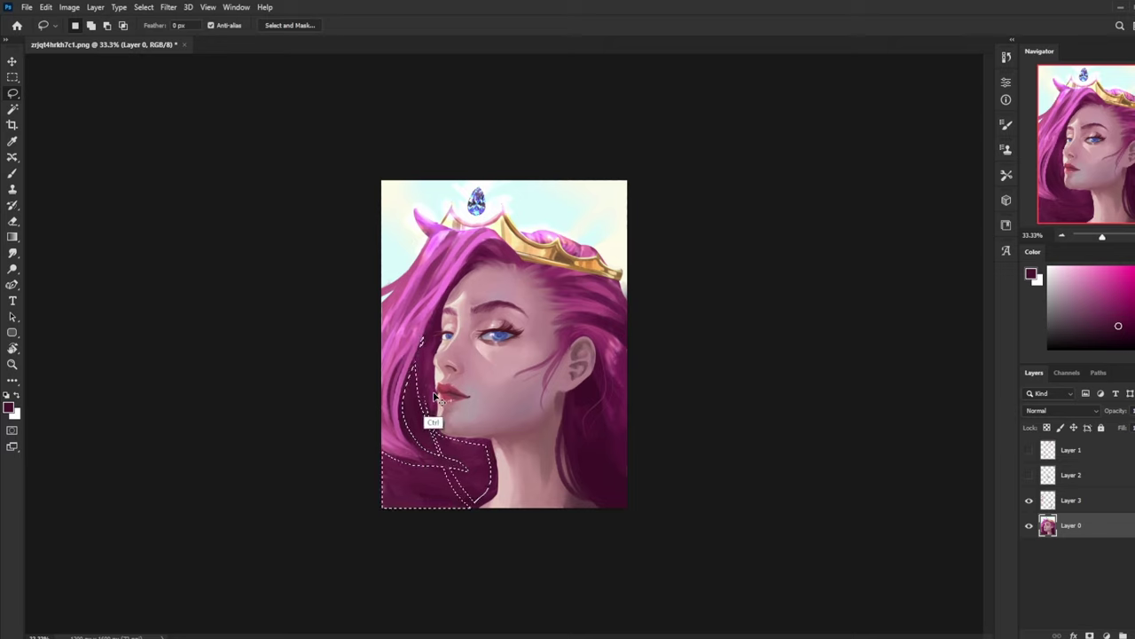
key(alt)
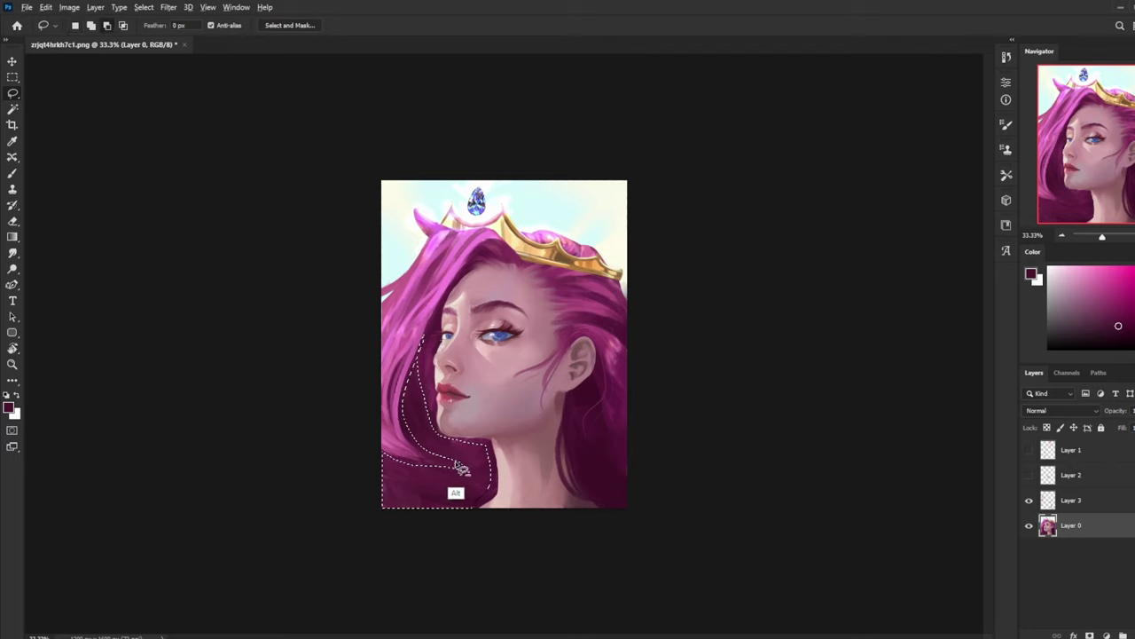
mouse_move(458, 463)
mouse_down()
mouse_move(419, 451)
mouse_move(393, 415)
mouse_move(408, 360)
mouse_move(452, 461)
mouse_move(417, 448)
mouse_move(399, 419)
mouse_move(428, 321)
mouse_move(439, 429)
mouse_move(453, 459)
mouse_up()
- Extend the selection along the face's profile, then trim its upper part and leave out a strand beside the cheek and neck
key(shift)
key(shift)
mouse_move(435, 317)
mouse_down()
mouse_move(443, 300)
mouse_move(442, 321)
mouse_up()
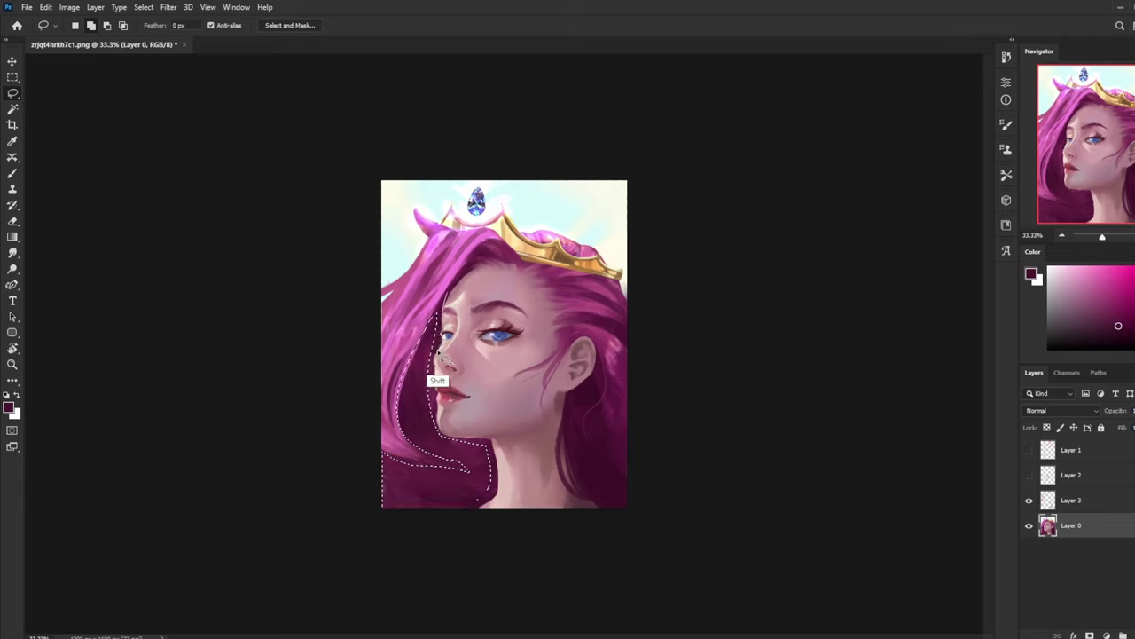
drag(433, 364, 448, 439)
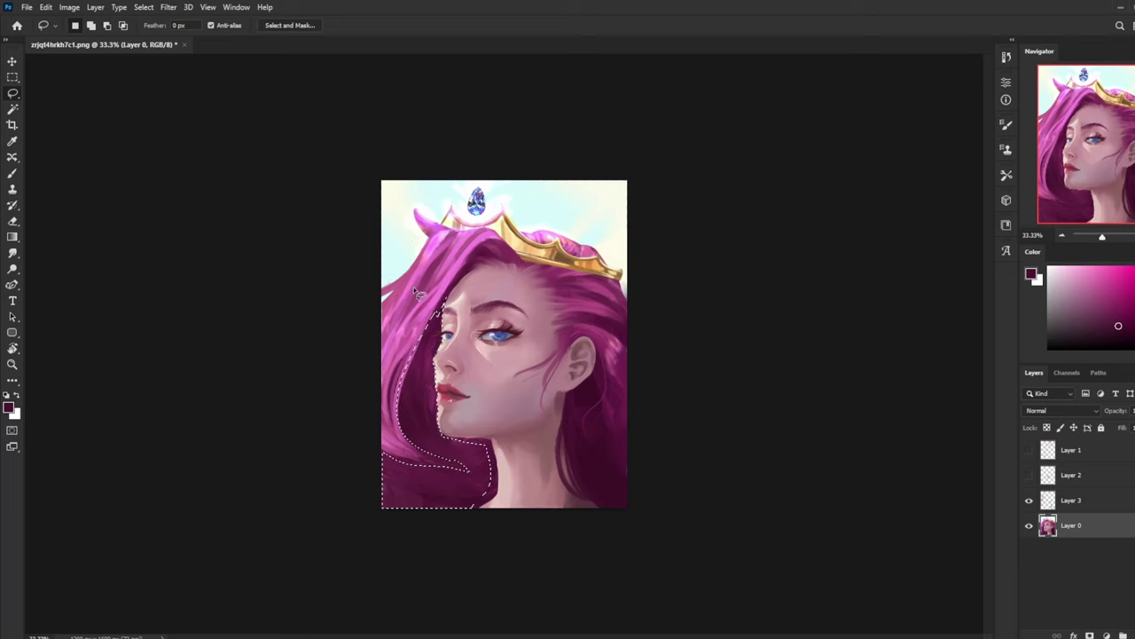
mouse_move(424, 298)
mouse_down()
mouse_move(423, 347)
mouse_move(456, 223)
mouse_up()
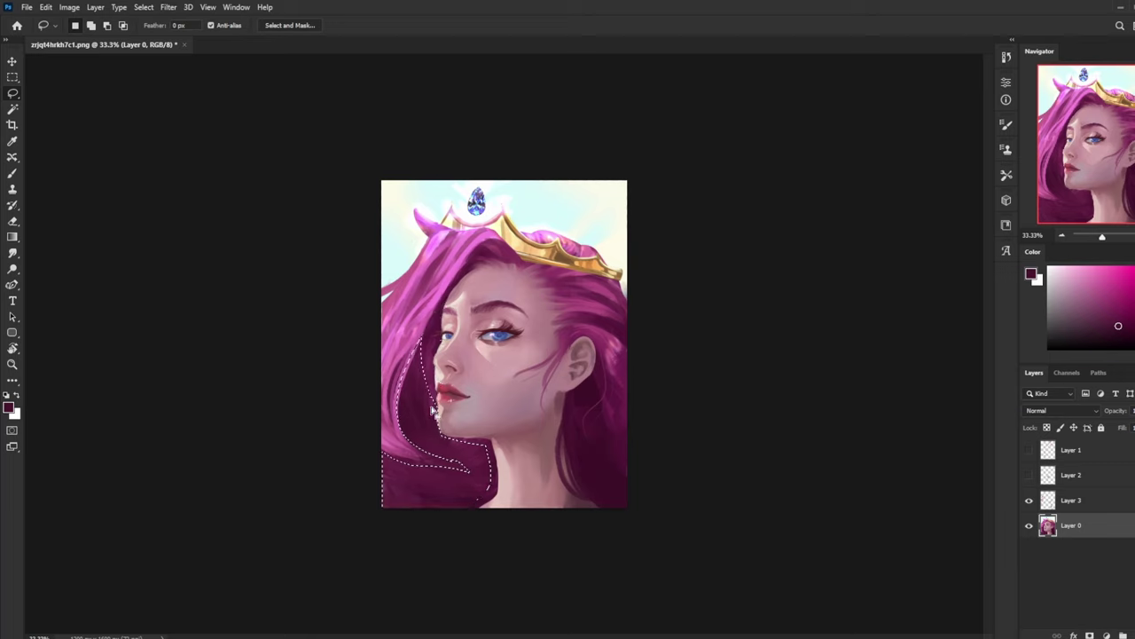
drag(419, 340, 485, 520)
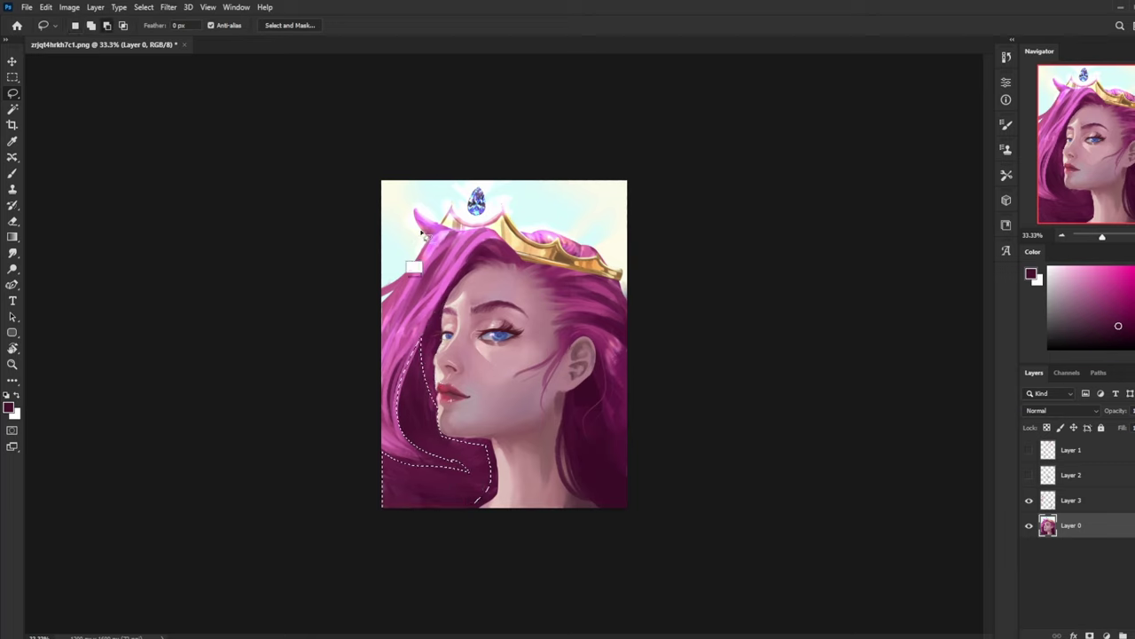
- Try to extend the selection over the inner edge of the side lock
mouse_move(420, 339)
mouse_down()
mouse_move(428, 347)
mouse_move(424, 323)
mouse_move(409, 448)
mouse_up()
key(ctrl+z)
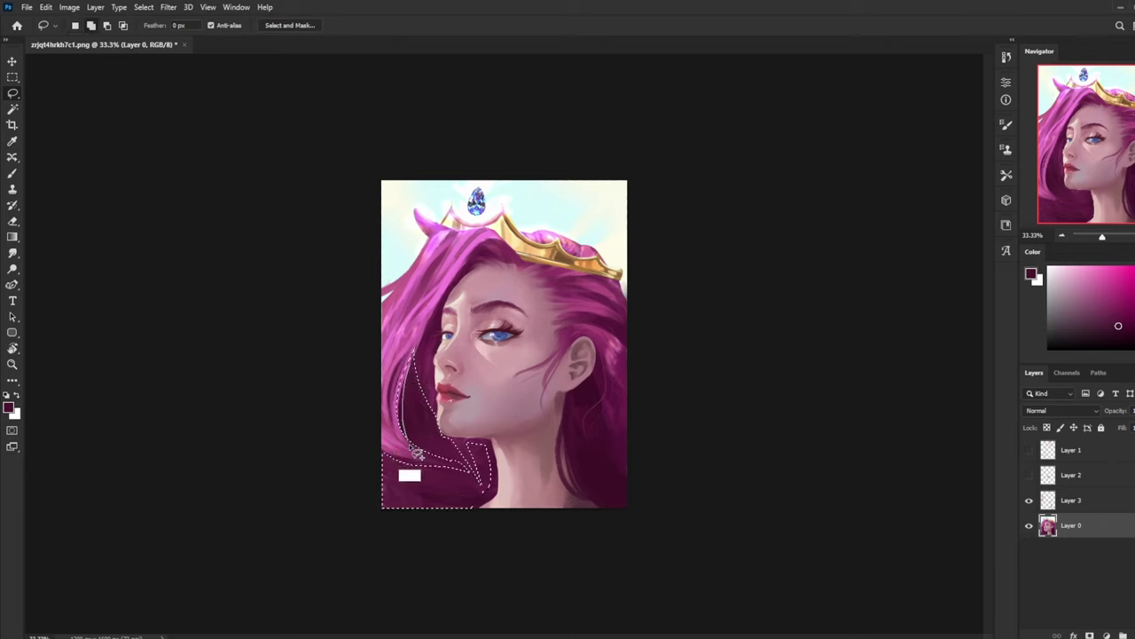
key(ctrl+z)
mouse_move(416, 355)
mouse_down()
mouse_move(399, 441)
mouse_move(417, 354)
mouse_up()
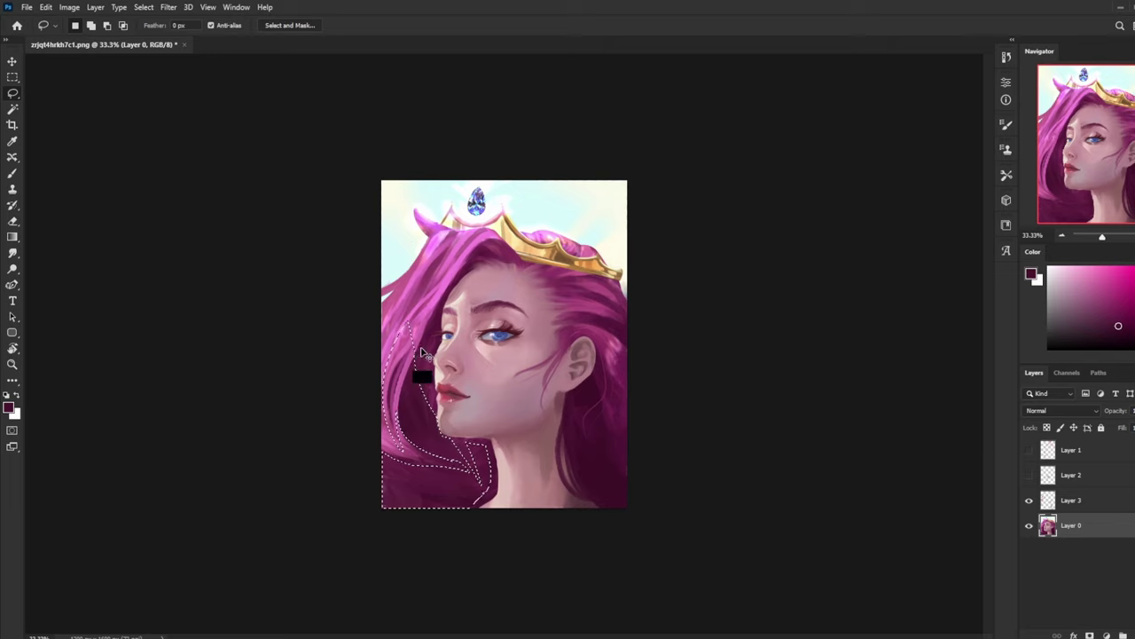
key(ctrl+z)
key(ctrl+z)
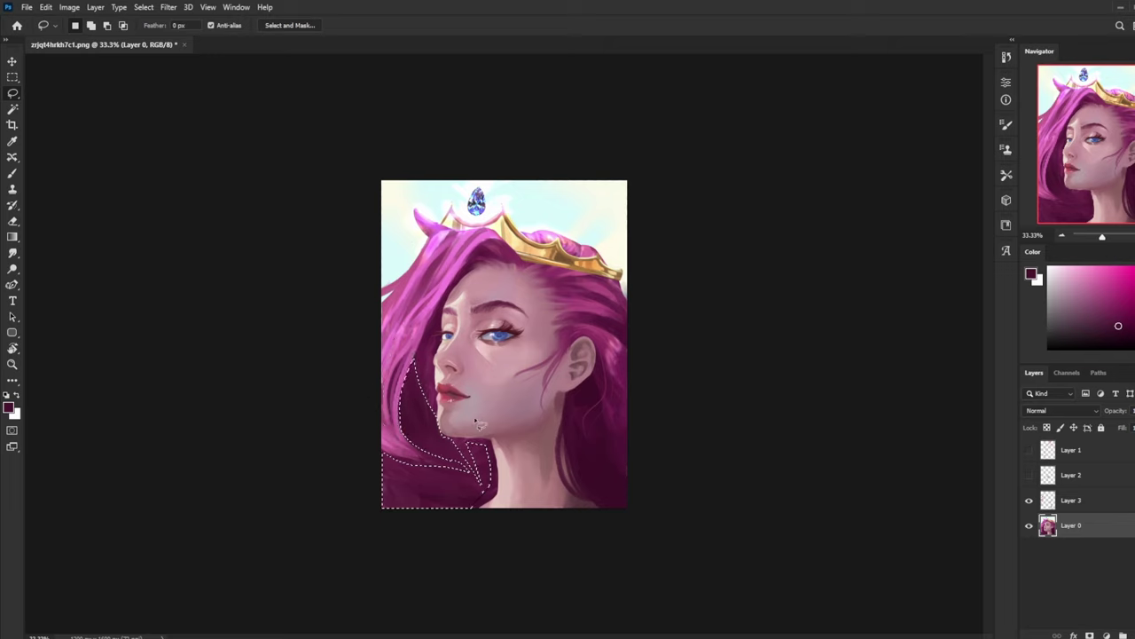
- Adjust the selection between the hair strands beside the neck and hide its outline
key(alt)
mouse_move(472, 461)
mouse_down()
mouse_move(485, 490)
mouse_move(513, 508)
mouse_move(465, 440)
mouse_up()
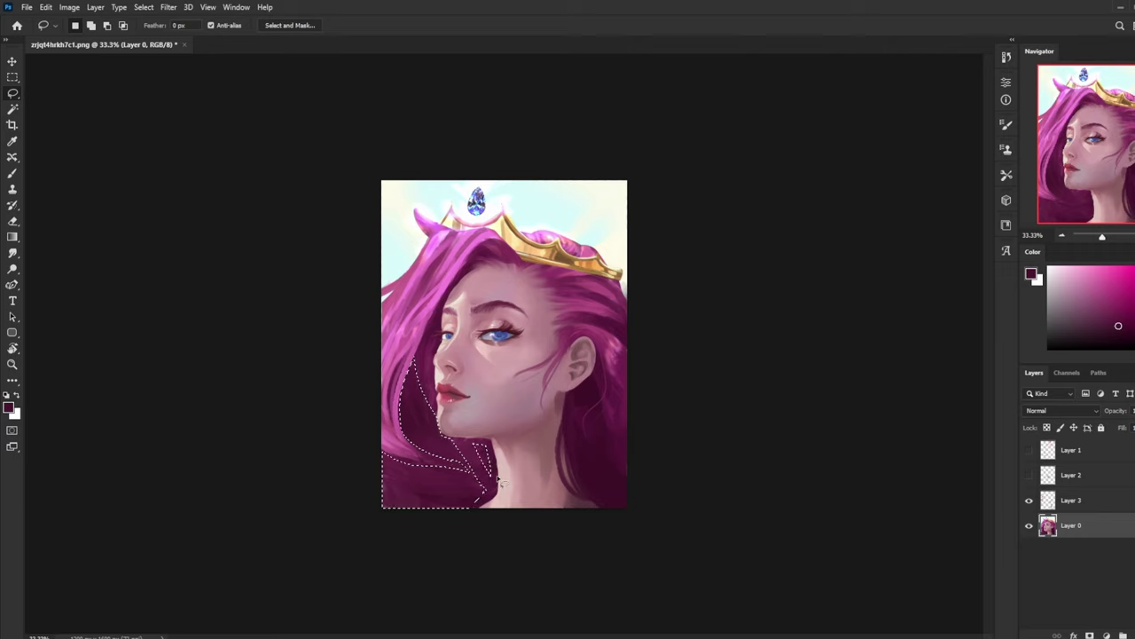
key(shift)
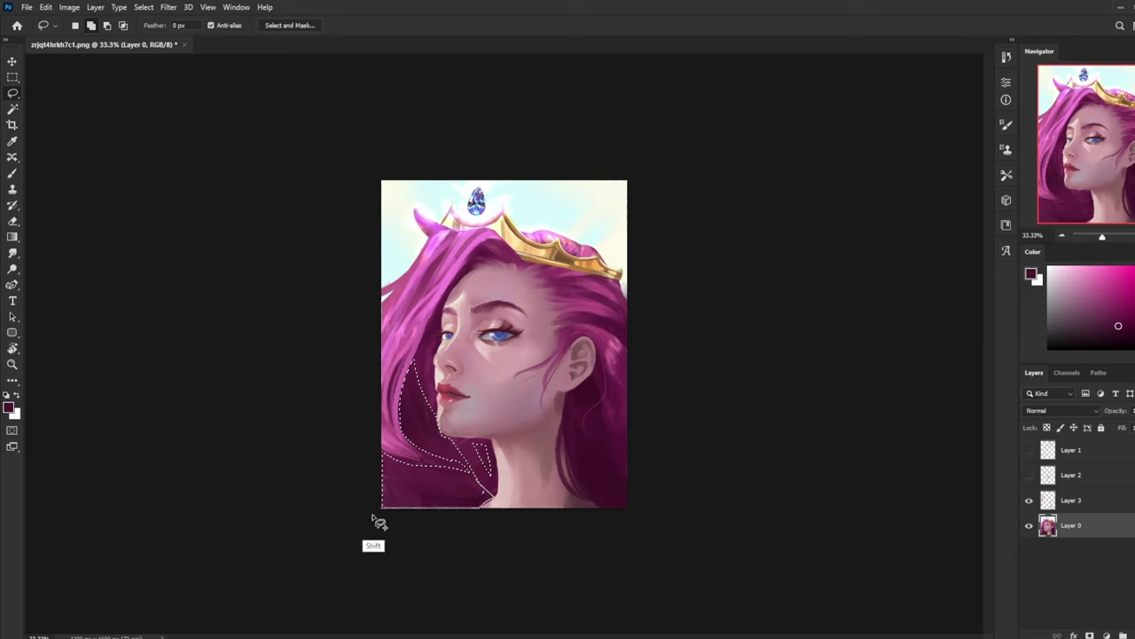
key(ctrl)
key(ctrl+d)
key(b)
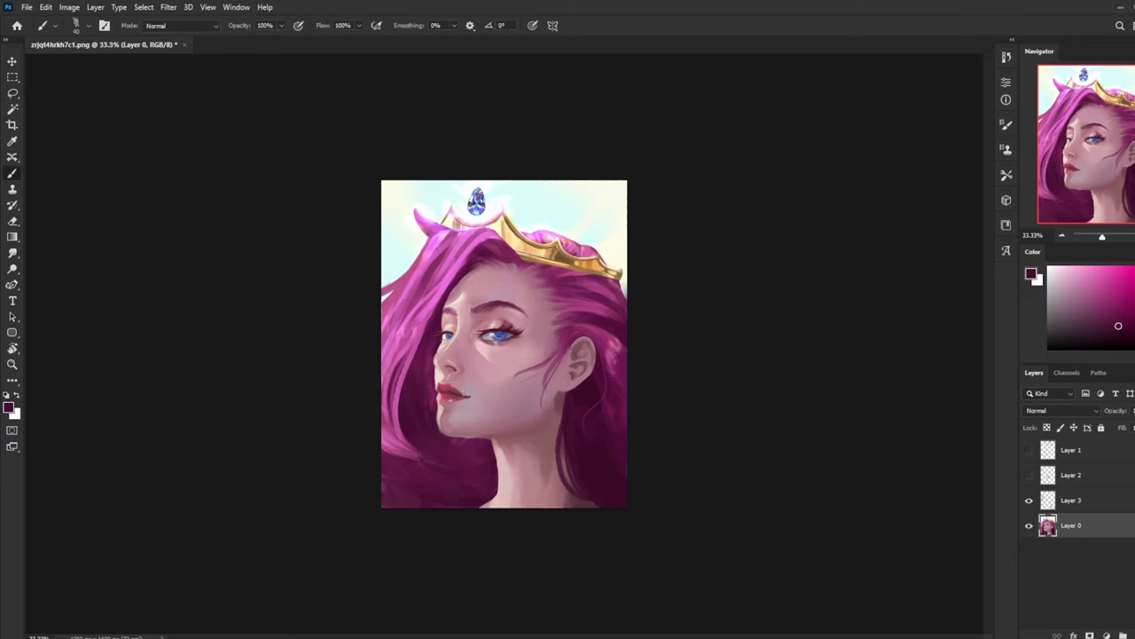
- Fill the selected area with pale sky blue sampled from the background on a new layer above Layer 0, and deselect
key(ctrl+shift+alt+n)
key(g)
alt+click(391, 290)
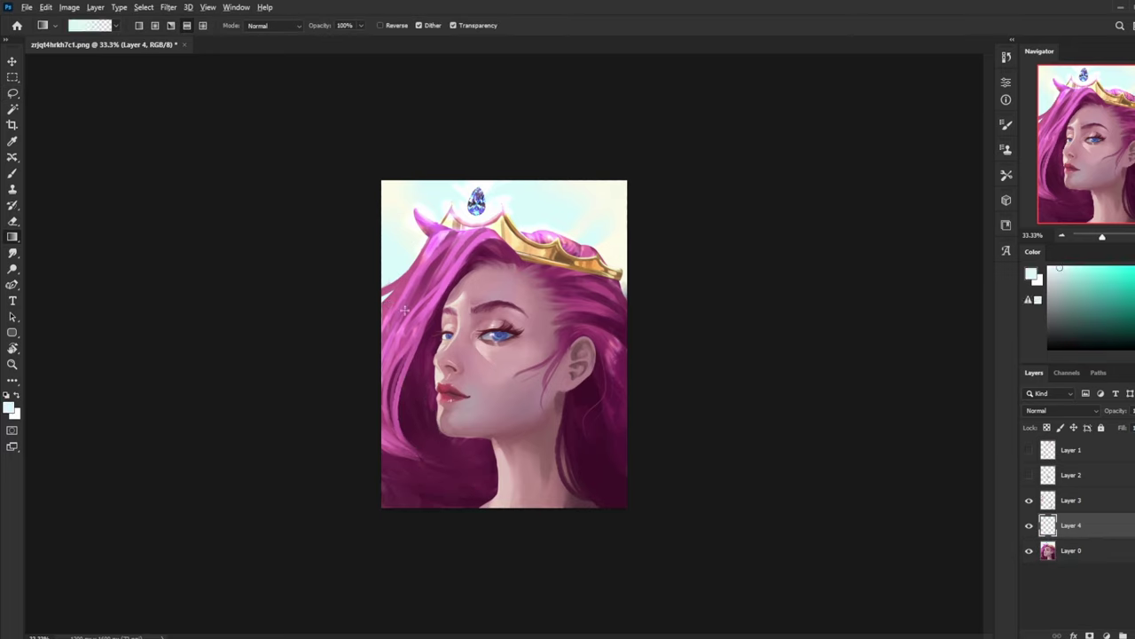
drag(431, 464, 432, 470)
key(shift+g)
click(459, 488)
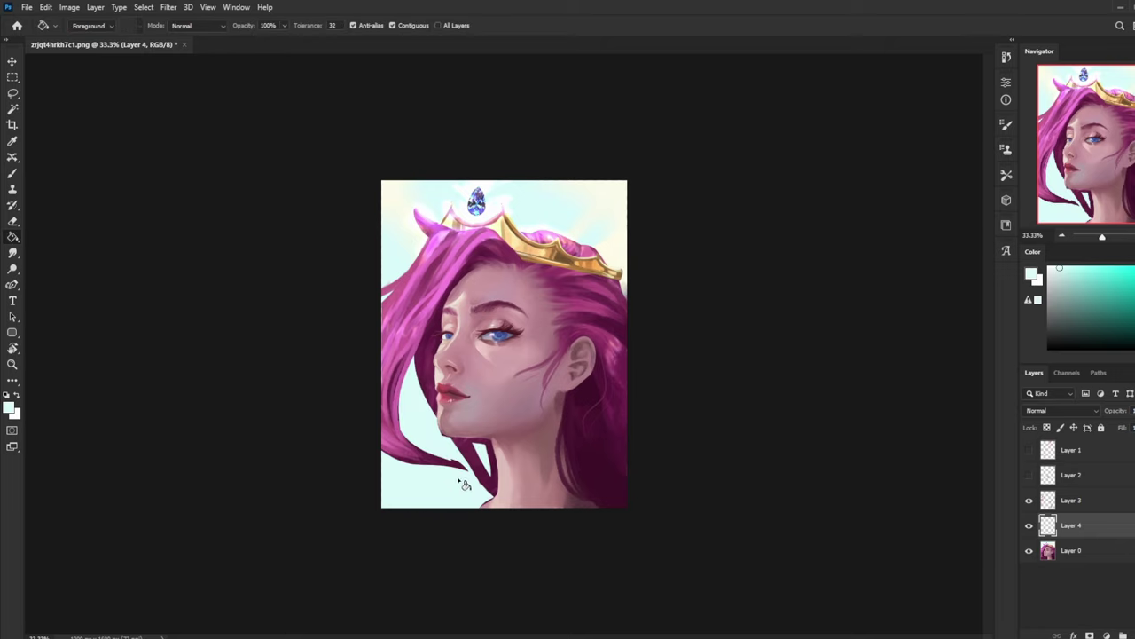
key(m)
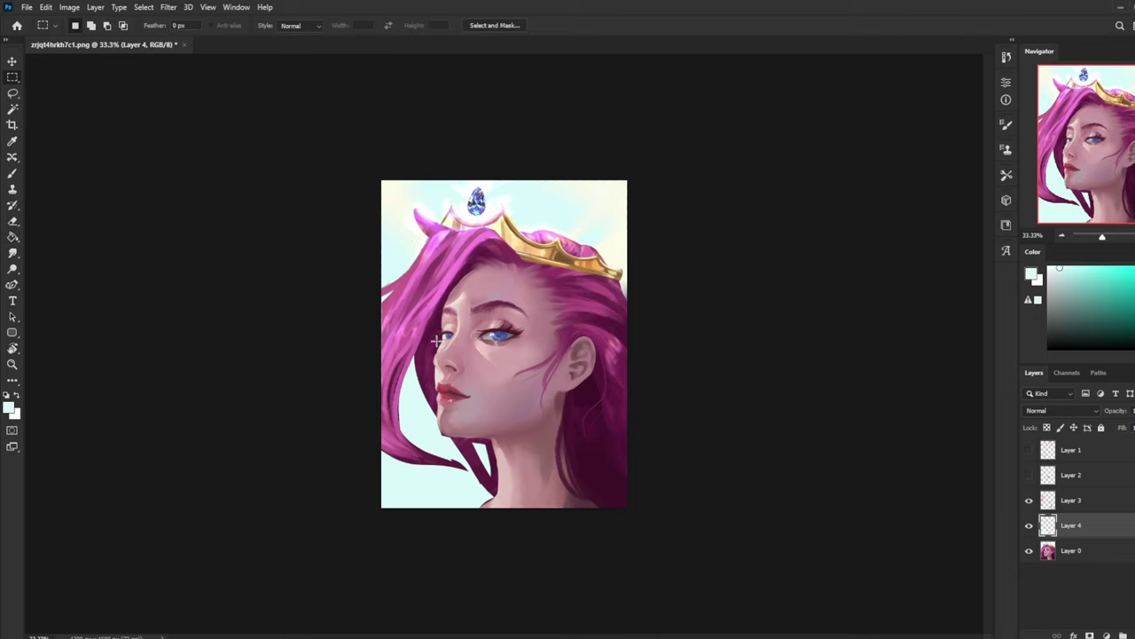
right_click(440, 339)
click(484, 349)
- Erase parts of the pale blue fill on Layer 4 to bring back dark hair strands beside the cheek and neck
key(e)
mouse_move(415, 339)
mouse_down()
mouse_move(435, 425)
mouse_move(507, 509)
mouse_up()
drag(413, 366, 443, 488)
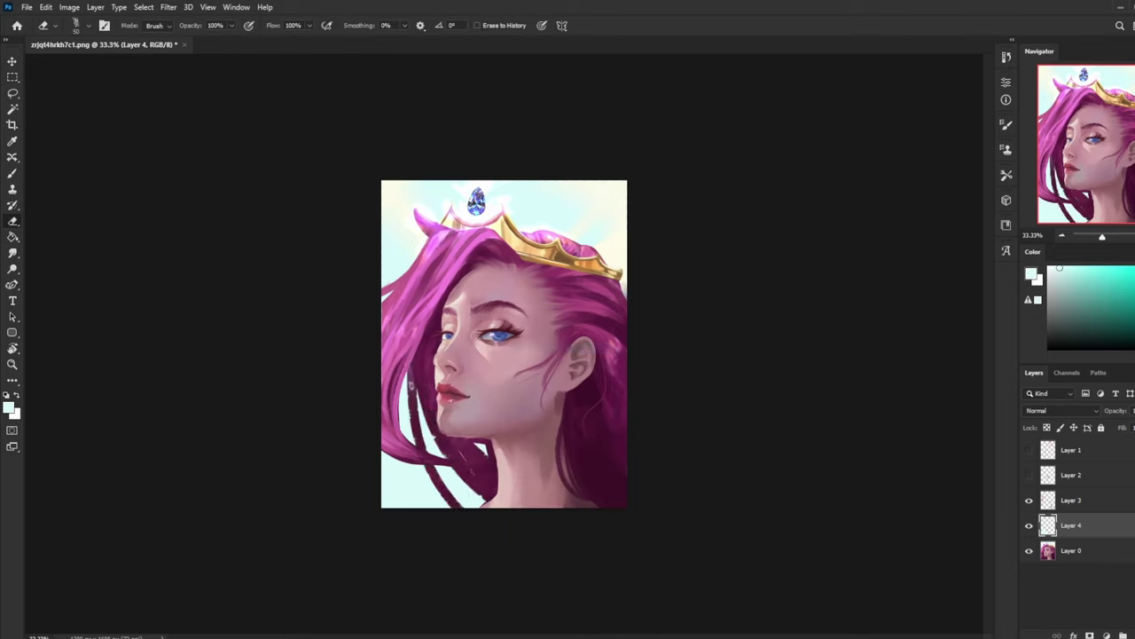
mouse_move(408, 363)
mouse_down()
mouse_move(463, 464)
mouse_move(412, 370)
mouse_move(496, 481)
mouse_up()
key(bracketright)
drag(417, 395, 461, 481)
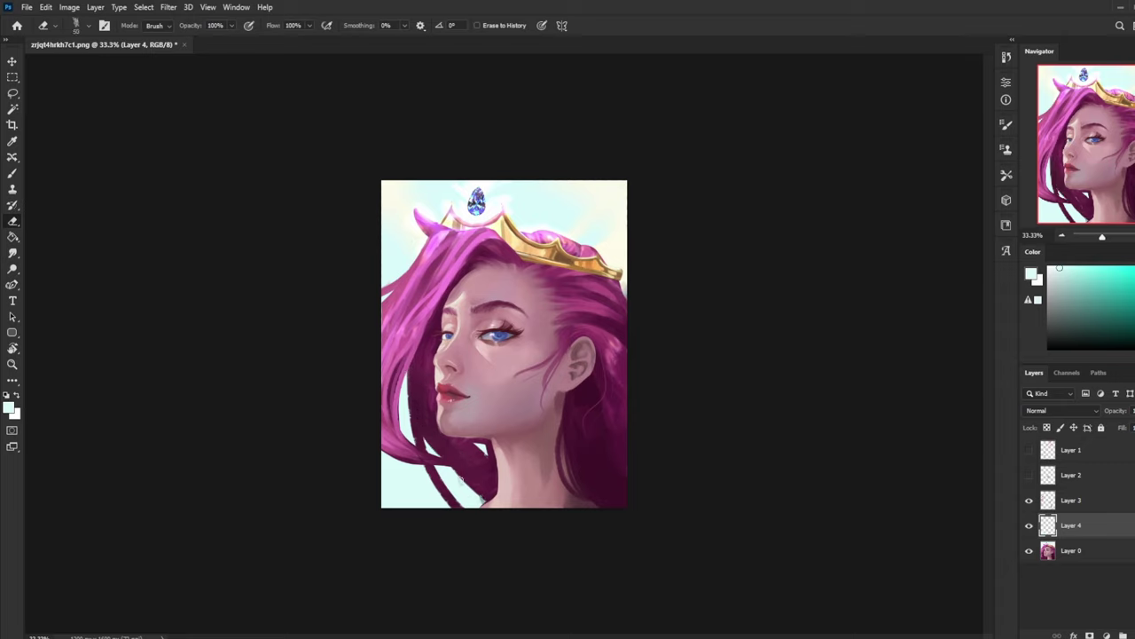
- Erase more of the pale blue fill on Layer 4 to restore dark strands beneath the side lock and beside the neck, finishing with a smaller eraser
drag(458, 427, 488, 461)
drag(410, 354, 414, 509)
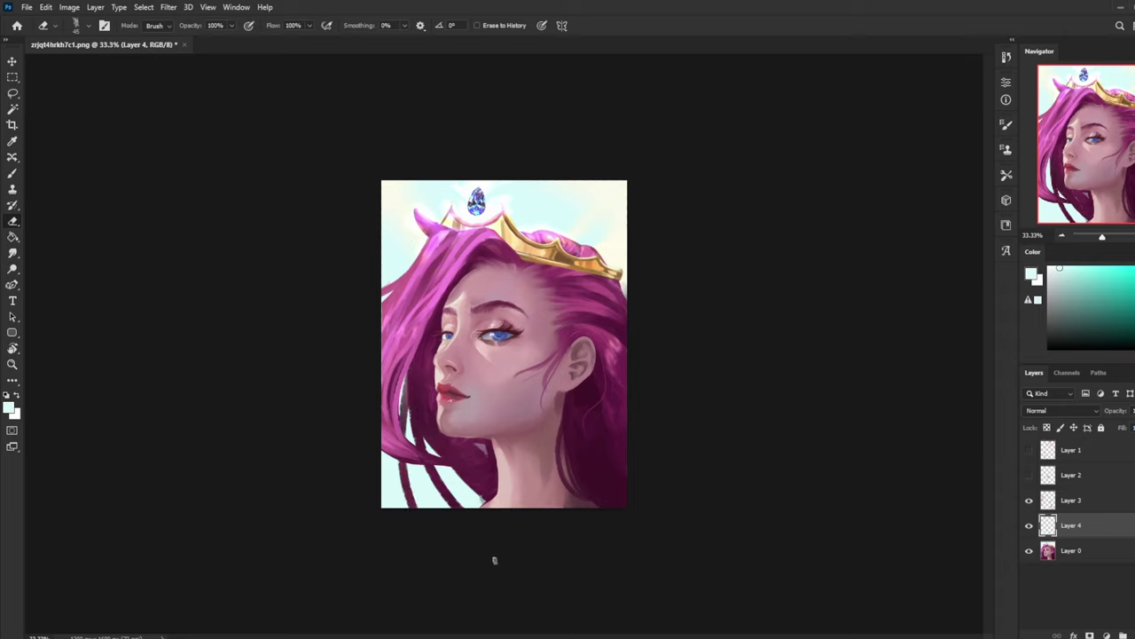
key(bracketleft)
key(bracketleft)
key(bracketleft)
drag(406, 377, 411, 492)
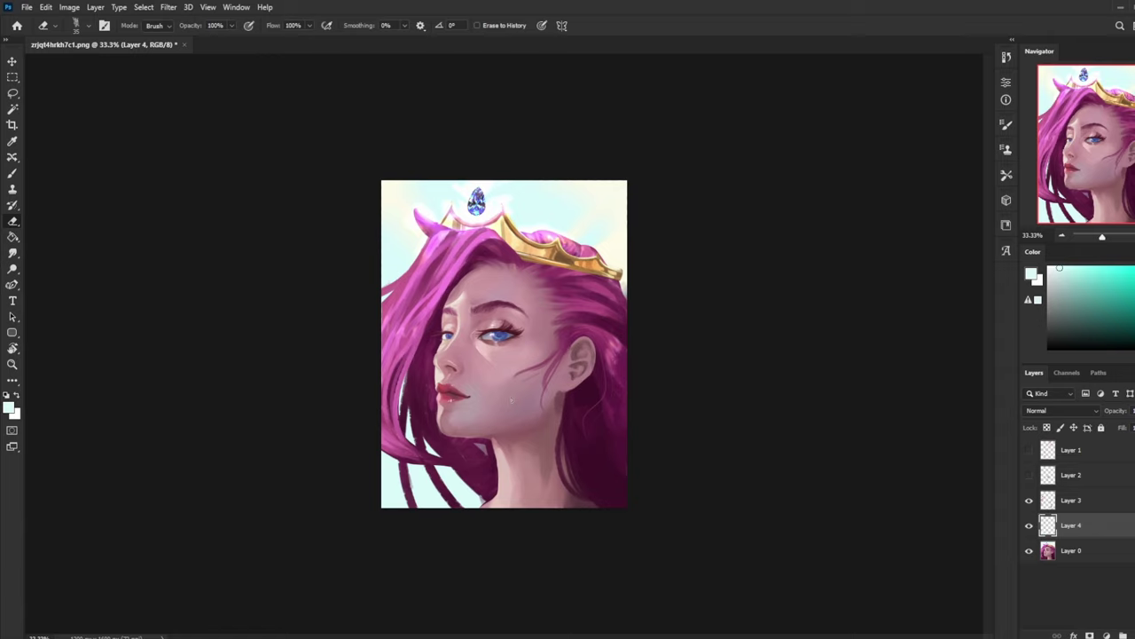
- Try to erase further hair strands out of the pale blue gaps beside the cheek and neck
drag(412, 491, 410, 410)
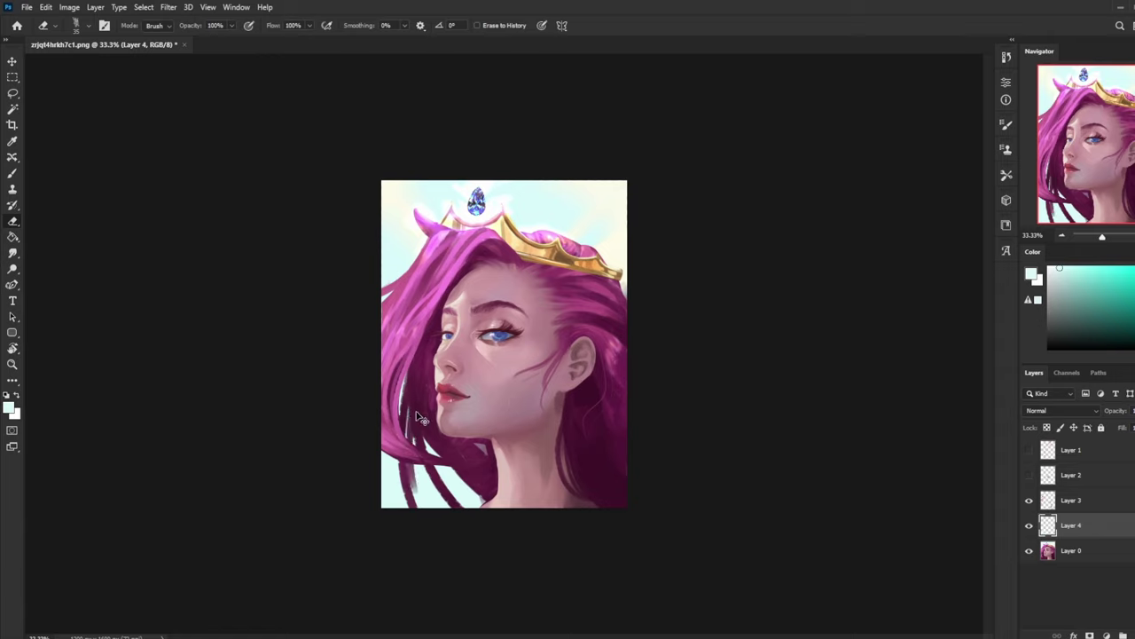
key(ctrl+z)
drag(413, 479, 410, 411)
key(ctrl+z)
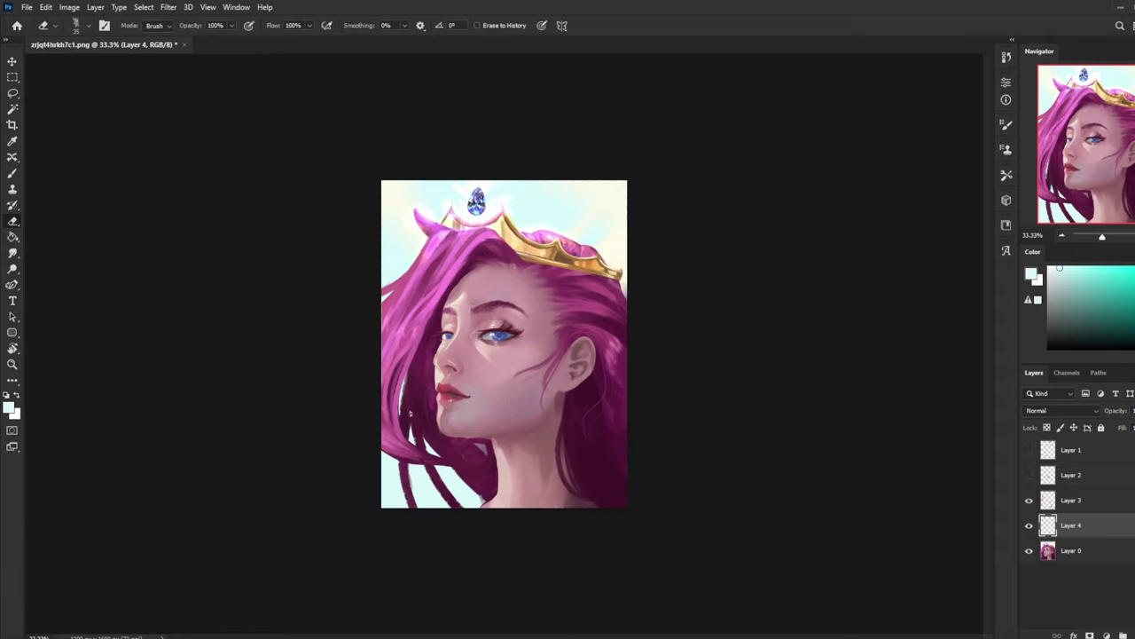
mouse_move(412, 495)
mouse_down()
mouse_move(410, 417)
mouse_move(411, 427)
mouse_up()
mouse_move(479, 503)
mouse_down()
mouse_move(435, 467)
mouse_move(482, 497)
mouse_up()
key(ctrl+z)
key(bracketright)
key(bracketright)
drag(418, 432, 480, 498)
key(ctrl+z)
key(ctrl+z)
- Erase the pale blue fill in the narrow gap beside the cheek with a smaller eraser
key(bracketleft)
key(bracketleft)
key(bracketleft)
key(bracketleft)
drag(404, 410, 433, 390)
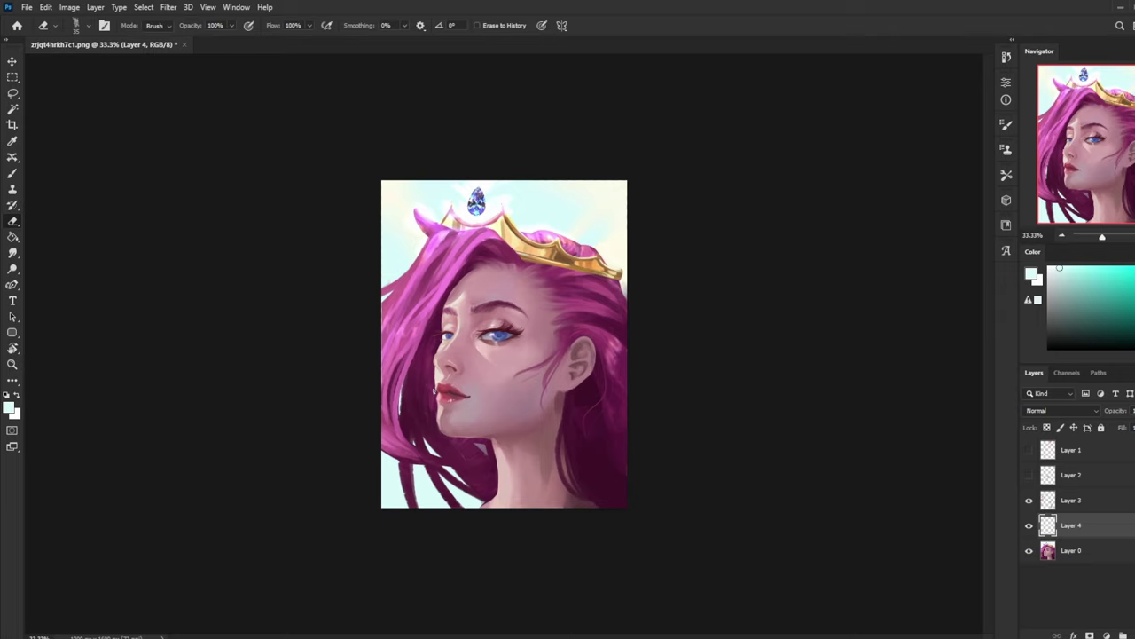
- Paint loose dark plum strands over the neck and the hair behind it on Layer 3, using the shadow colour sampled from the back hair
click(1098, 502)
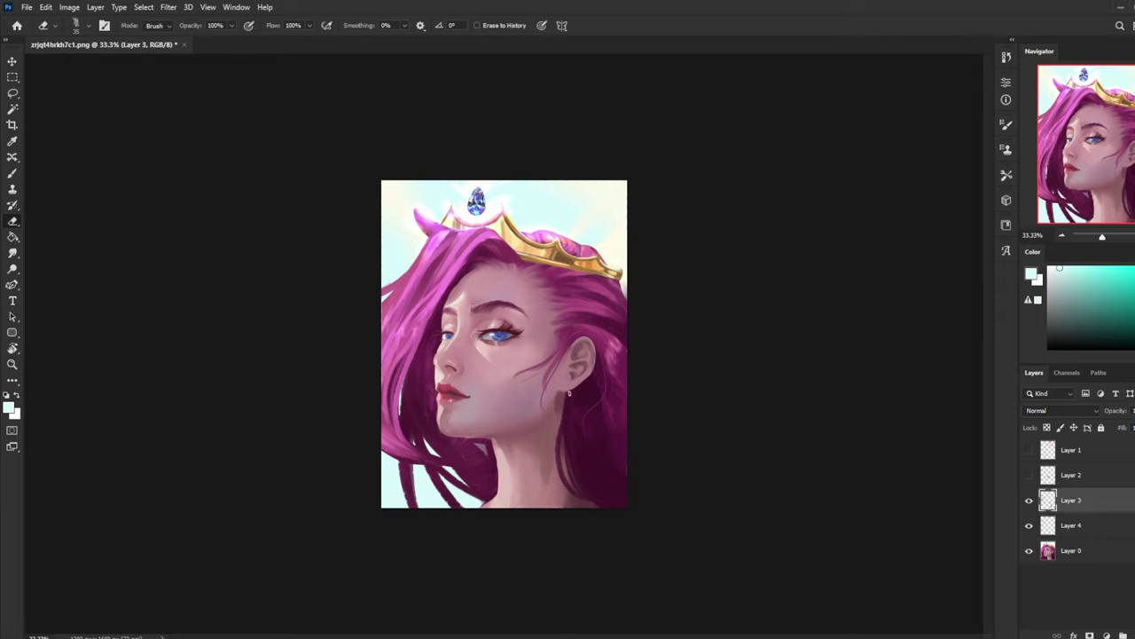
key(b)
alt+click(584, 449)
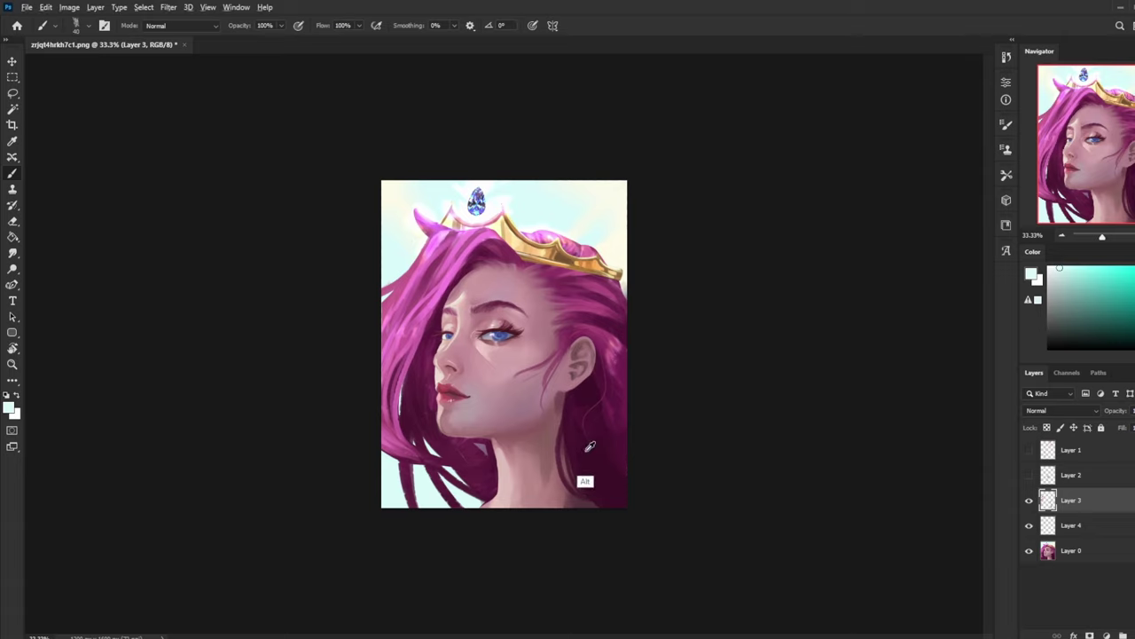
drag(557, 428, 531, 507)
mouse_move(566, 448)
mouse_down()
mouse_move(561, 477)
mouse_move(598, 535)
mouse_up()
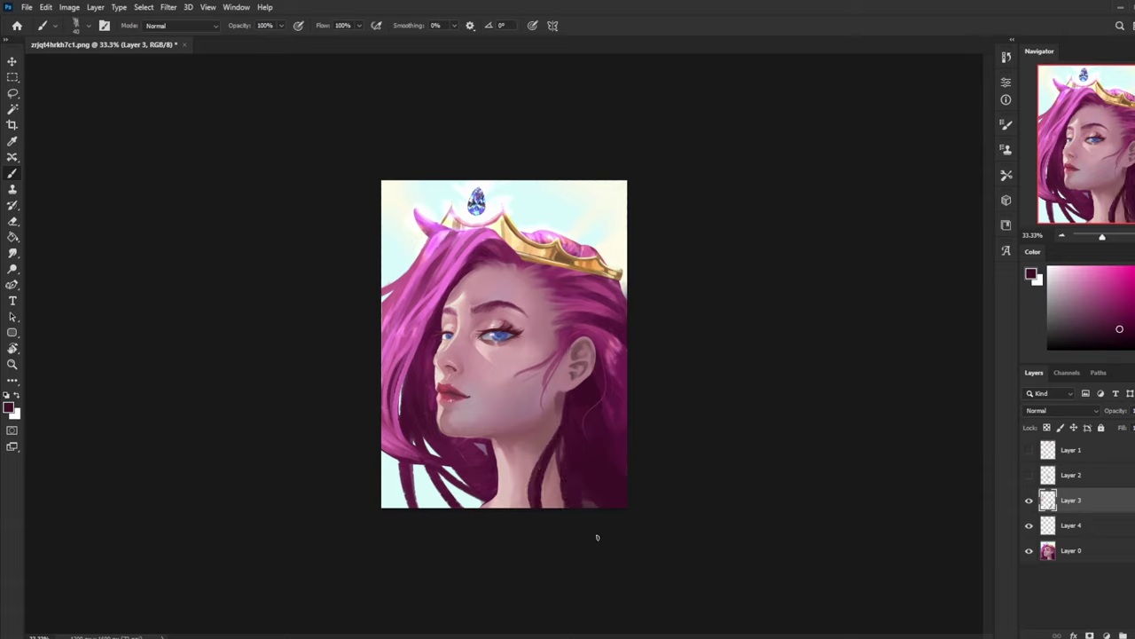
drag(562, 411, 525, 504)
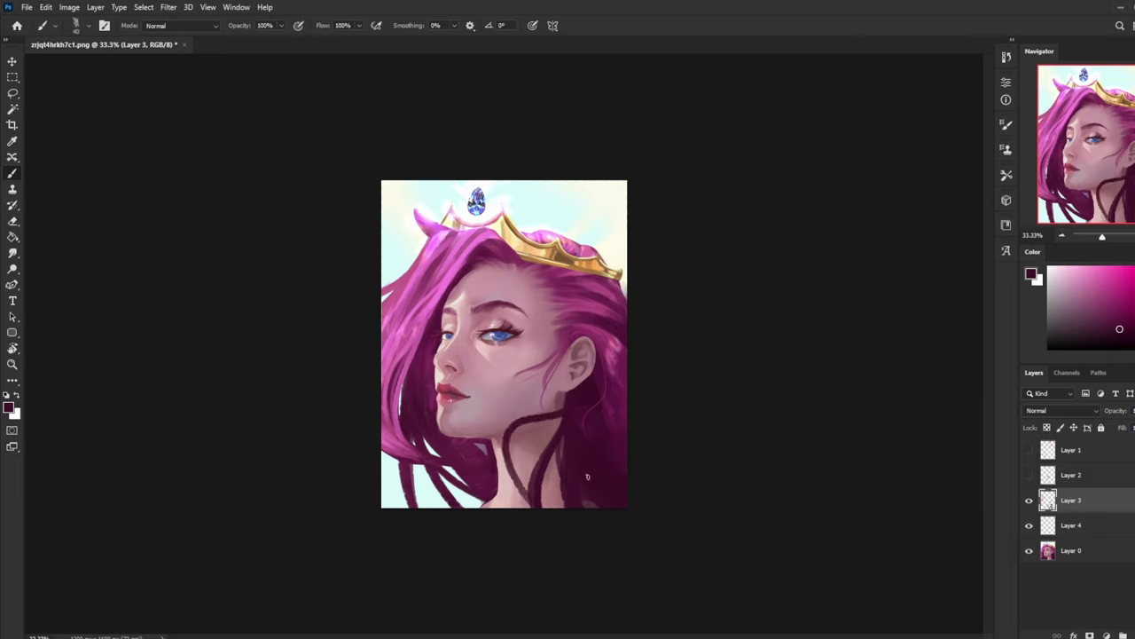
key(ctrl+z)
drag(563, 413, 546, 490)
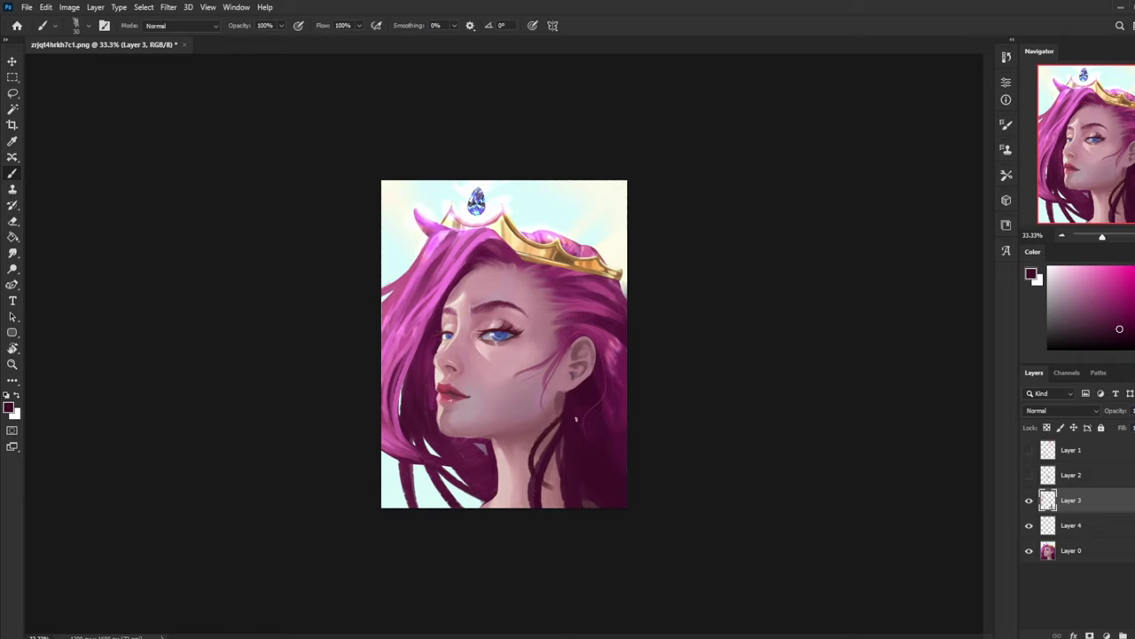
key(ctrl+z)
drag(565, 408, 545, 507)
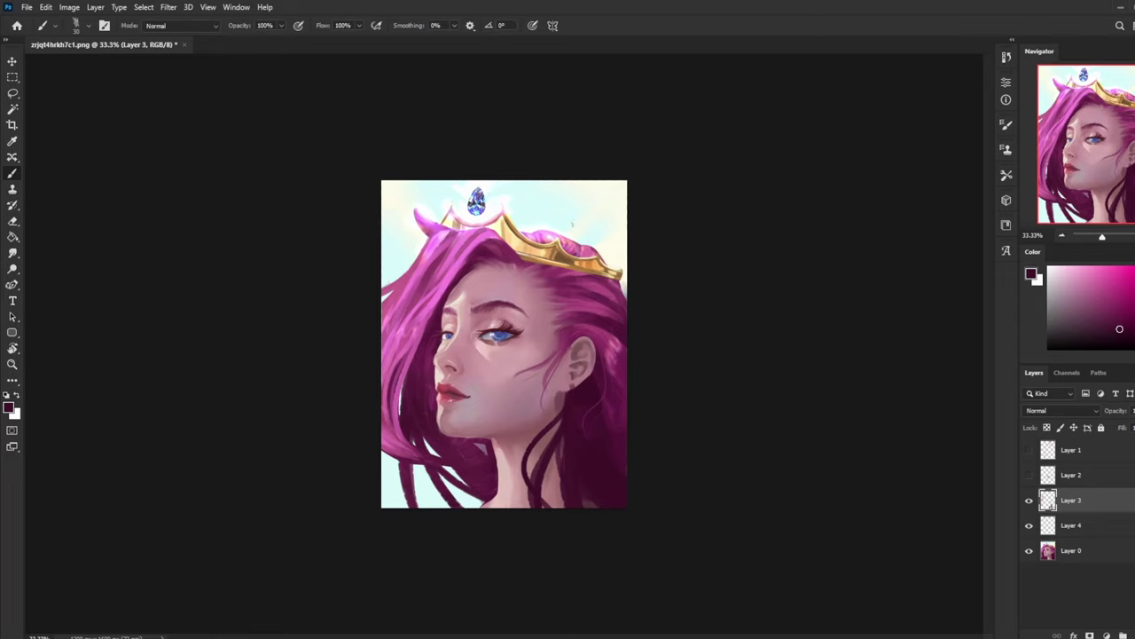
- Paint magenta strands sampled from the hair, one falling from the ear across the neck and one curling over the cheek
alt+click(573, 368)
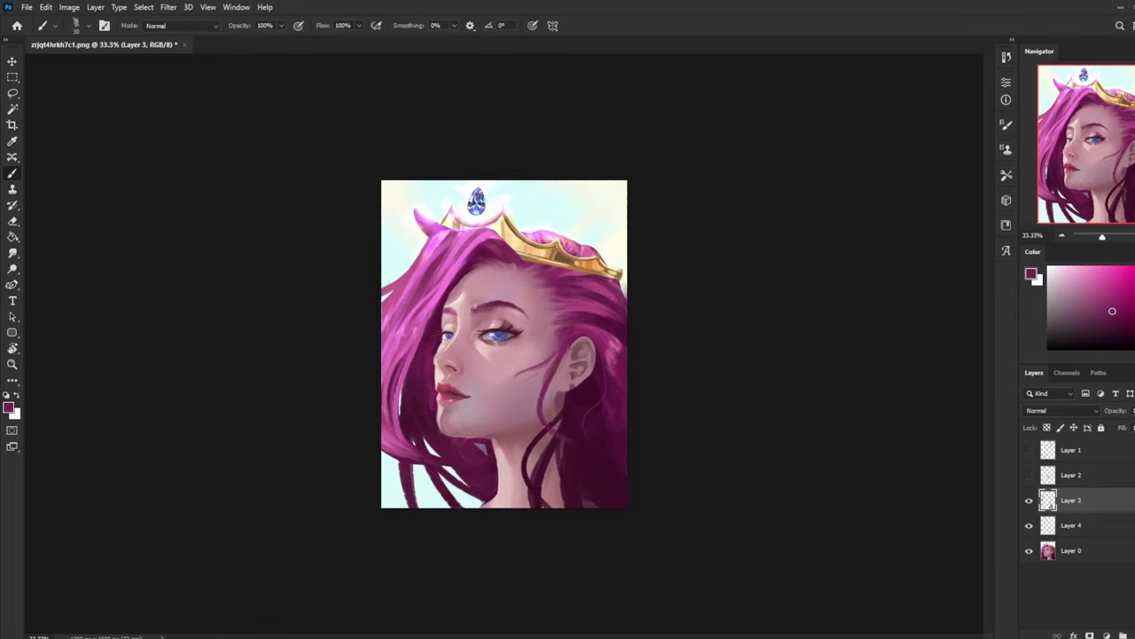
key(ctrl+z)
drag(561, 346, 591, 504)
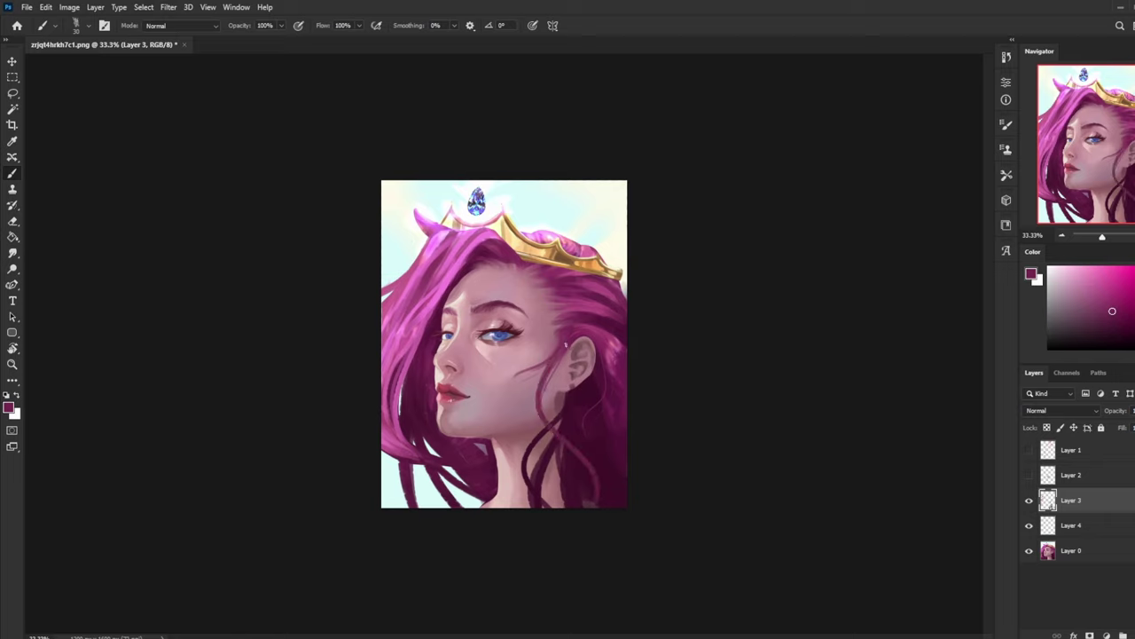
mouse_move(564, 347)
mouse_down()
mouse_move(539, 401)
mouse_move(534, 367)
mouse_move(512, 415)
mouse_up()
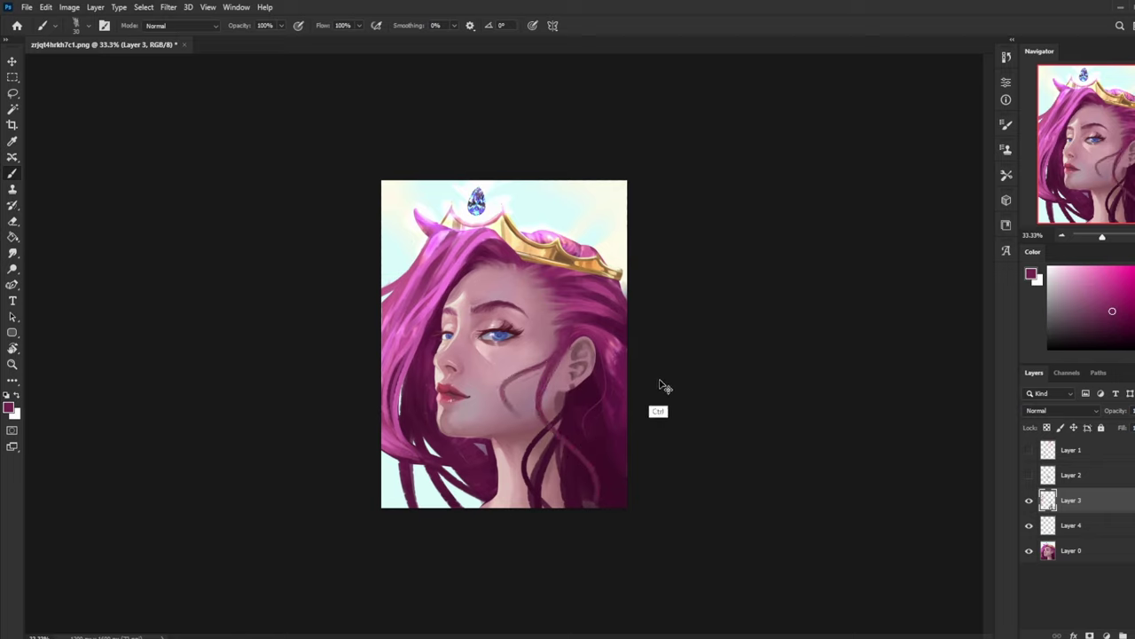
- Try to paint dark and light pink strands from the parting down over the side lock and forehead
alt+click(476, 237)
alt+click(433, 359)
drag(440, 298, 409, 372)
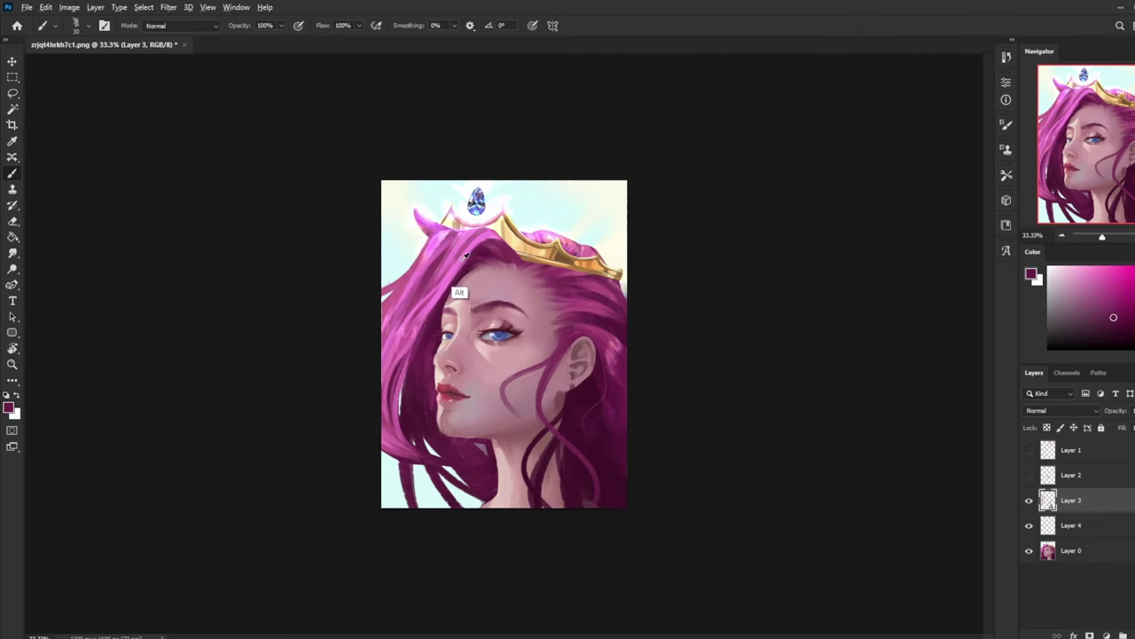
alt+click(459, 293)
drag(490, 238, 411, 344)
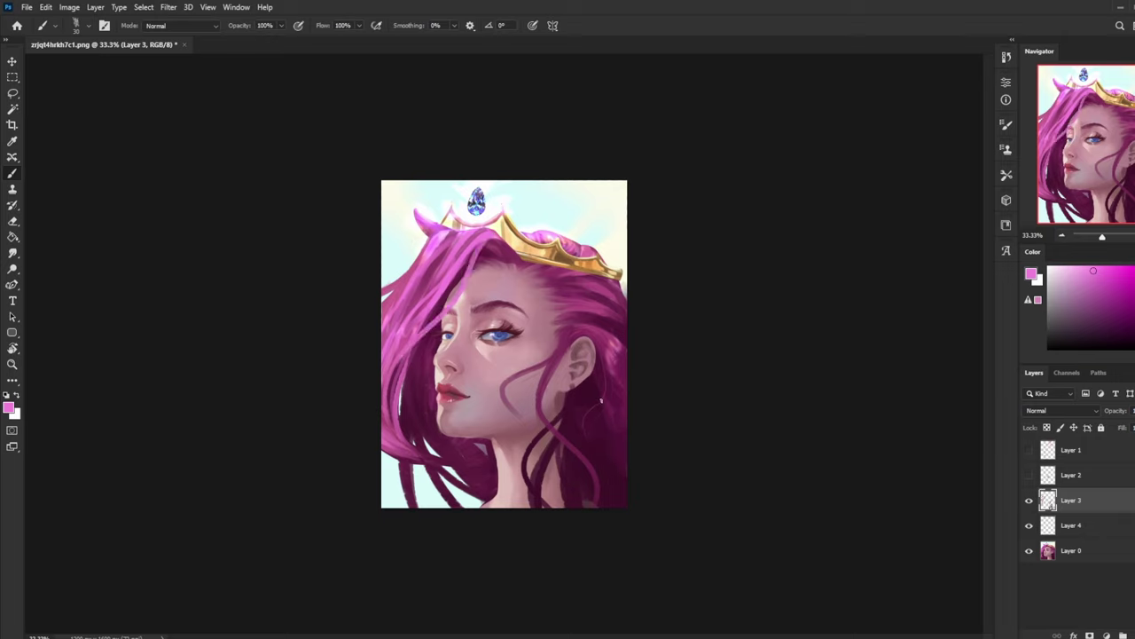
key(ctrl+z)
key(ctrl+z)
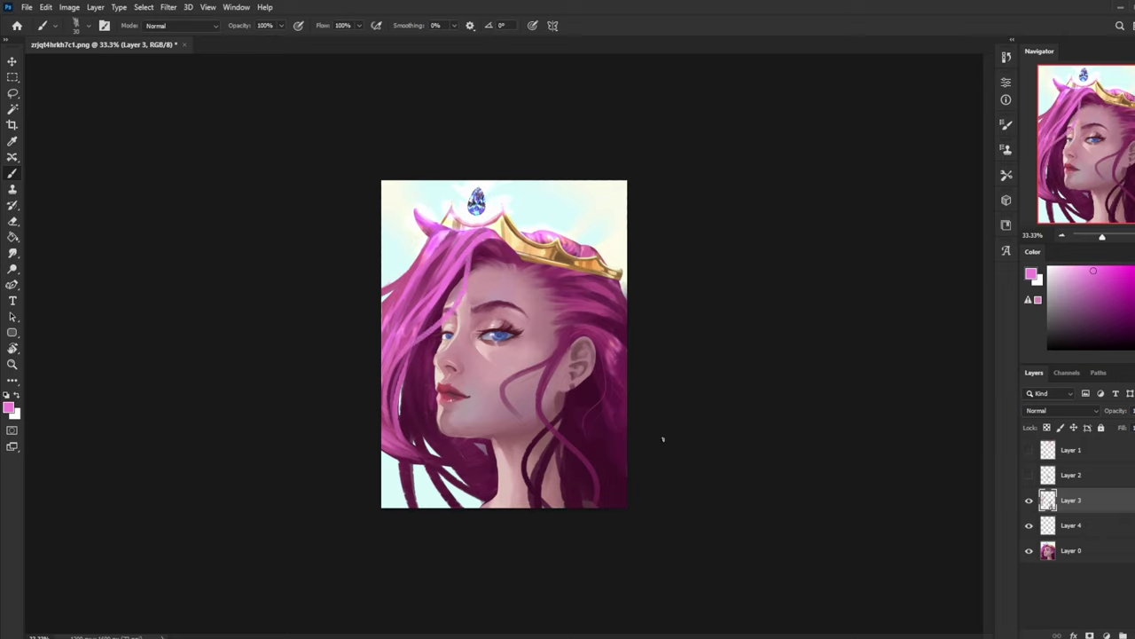
key(ctrl+z)
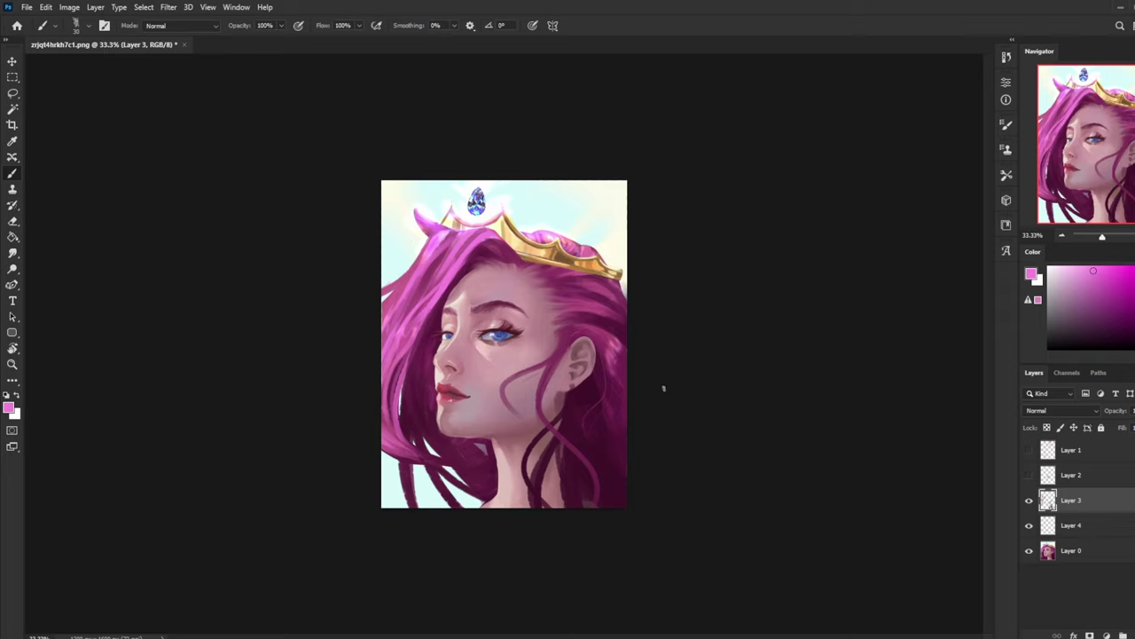
- Select Layer 0 and set up the Smudge tool at 5% strength with a small brush for blending the face
click(1086, 550)
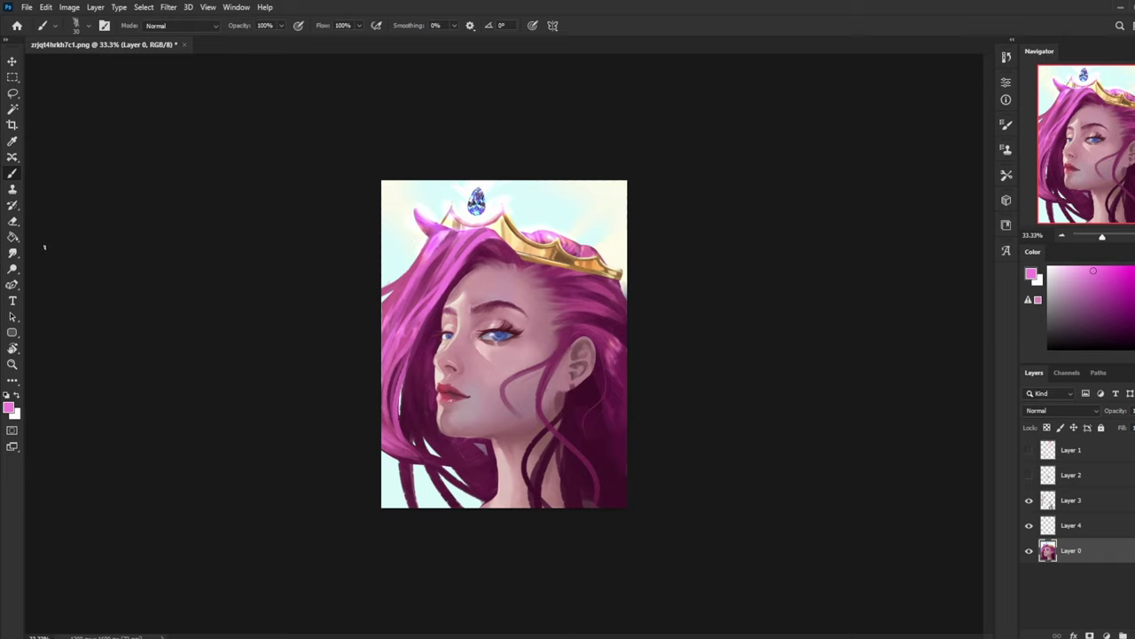
click(13, 252)
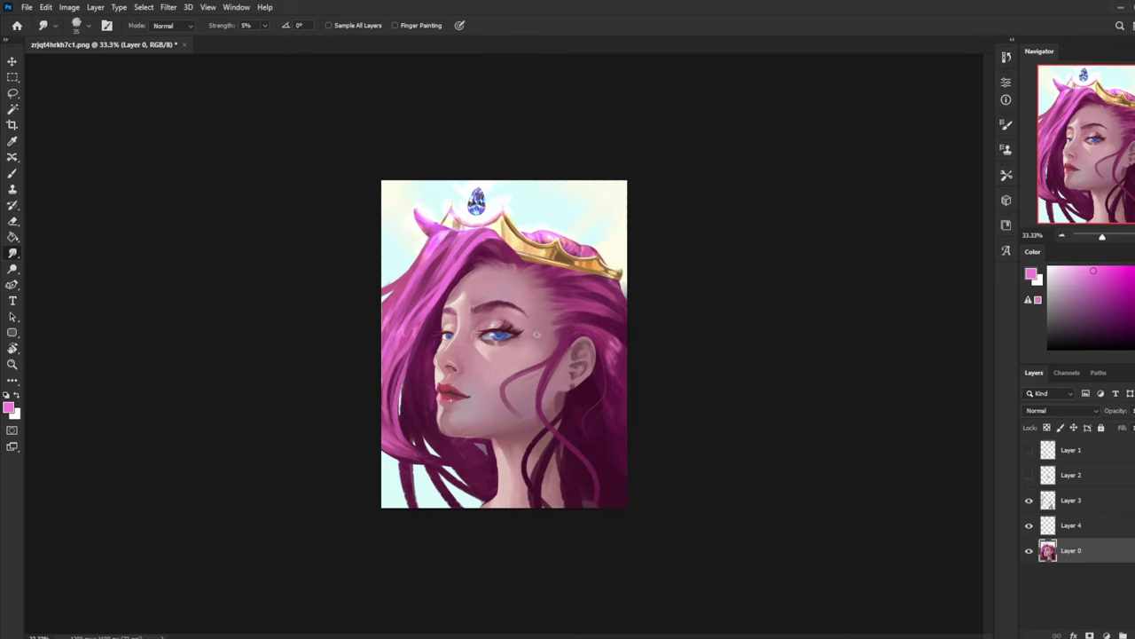
key(ctrl+plus)
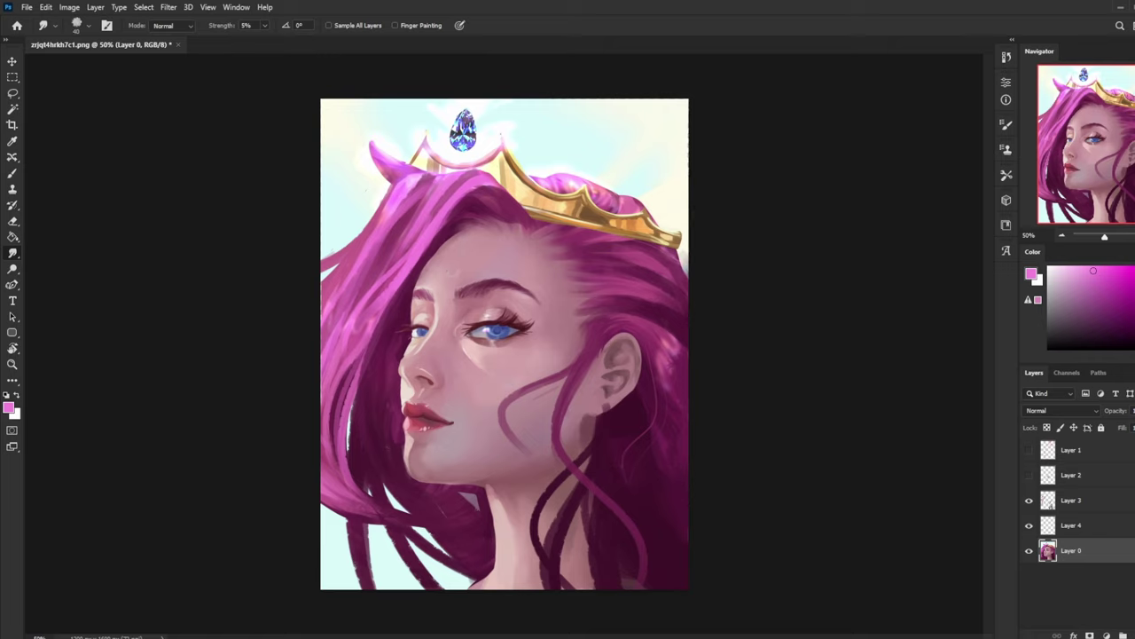
key(bracketleft)
key(bracketright)
key(bracketleft)
- Paint pale sampled skin tone along the nose's outer edge with the 80 px brush from Istebraks Sketching Brushes
key(b)
alt+click(437, 351)
right_click(491, 351)
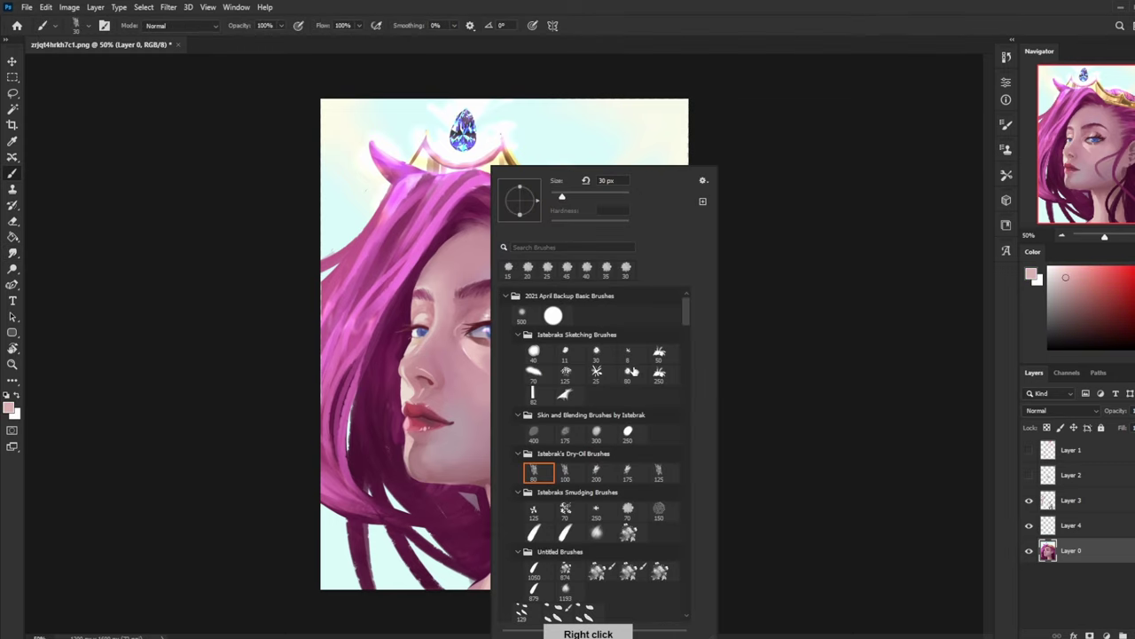
double_click(630, 371)
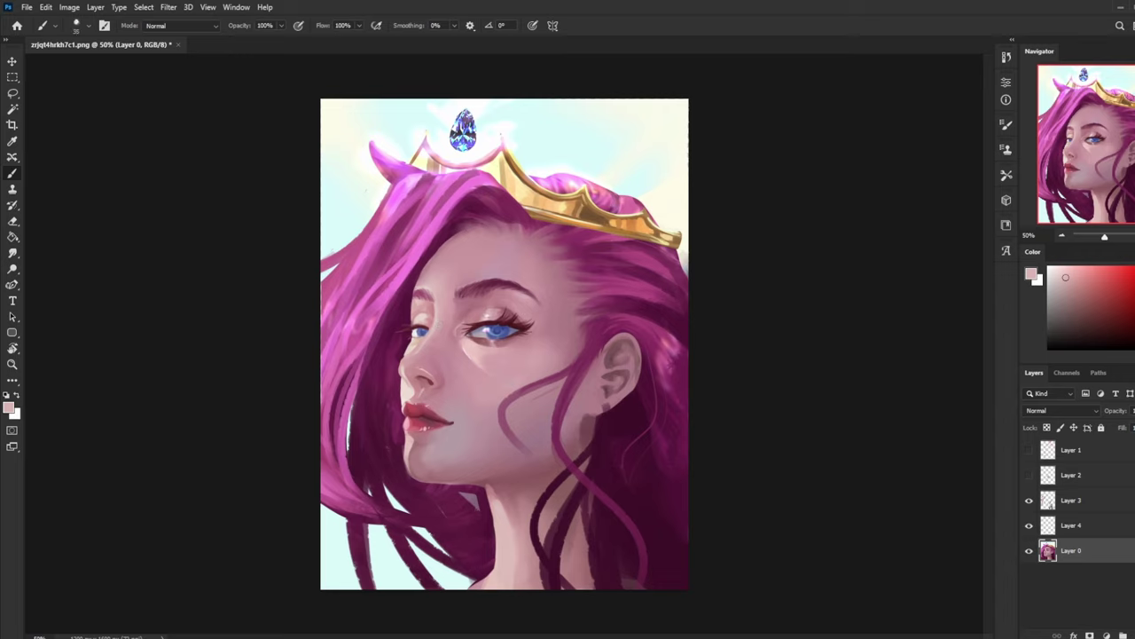
alt+click(413, 424)
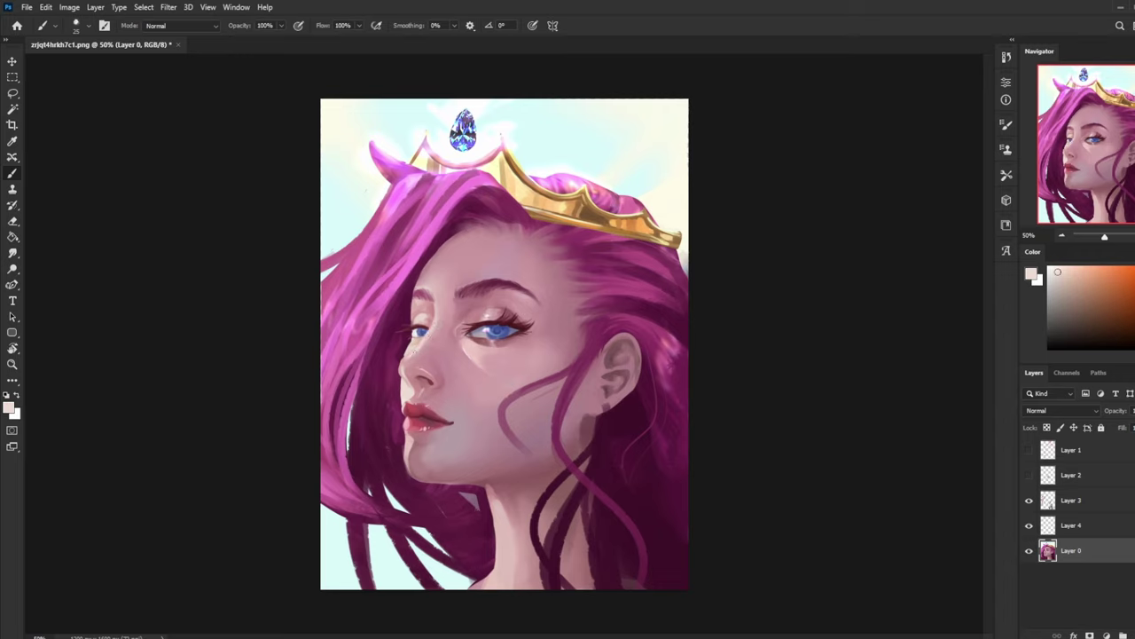
drag(402, 363, 400, 378)
drag(401, 357, 401, 378)
- Tint the nose with a brighter pink derived from the hair colour, using an enlarged brush and resampling the blended tone
alt+click(434, 344)
alt+click(630, 288)
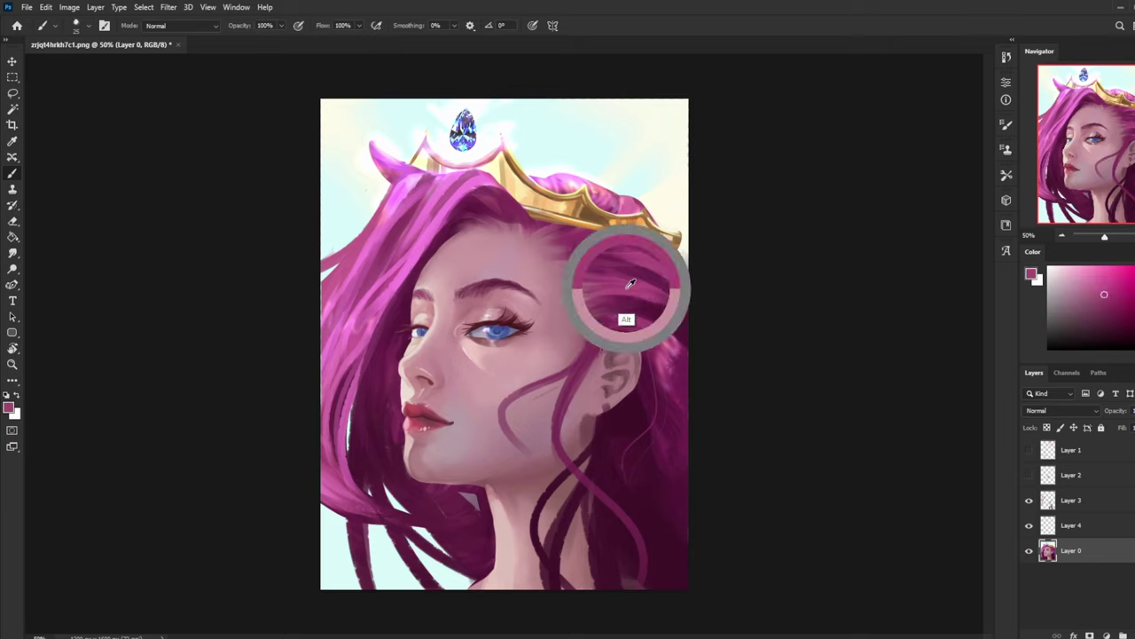
click(1096, 271)
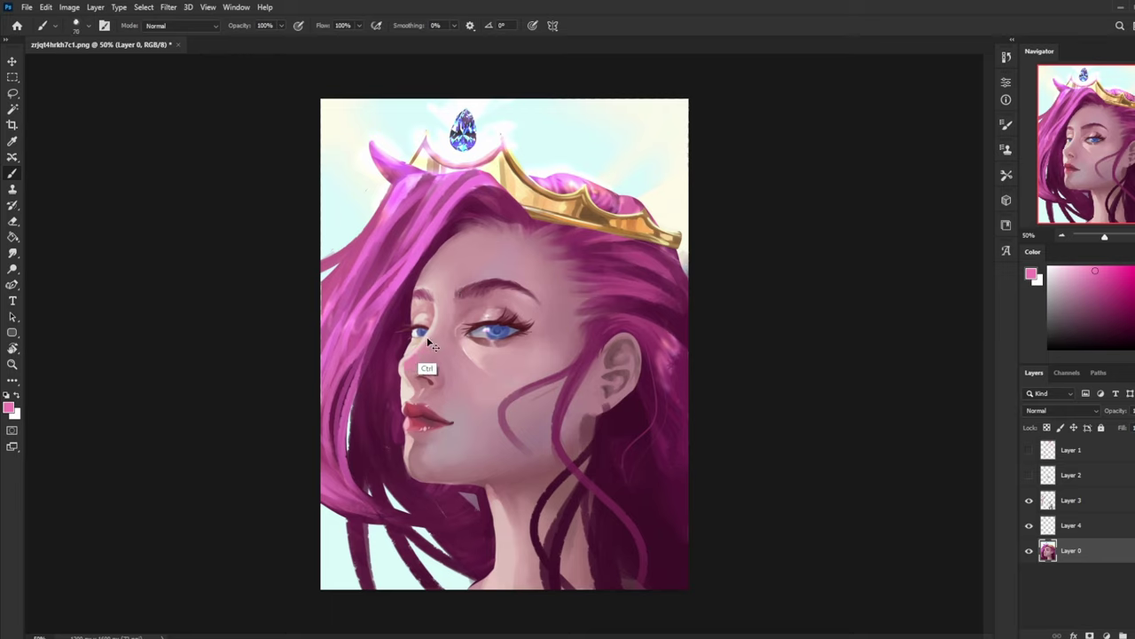
key(ctrl+z)
key(])
key(])
key(])
key(])
alt+click(436, 376)
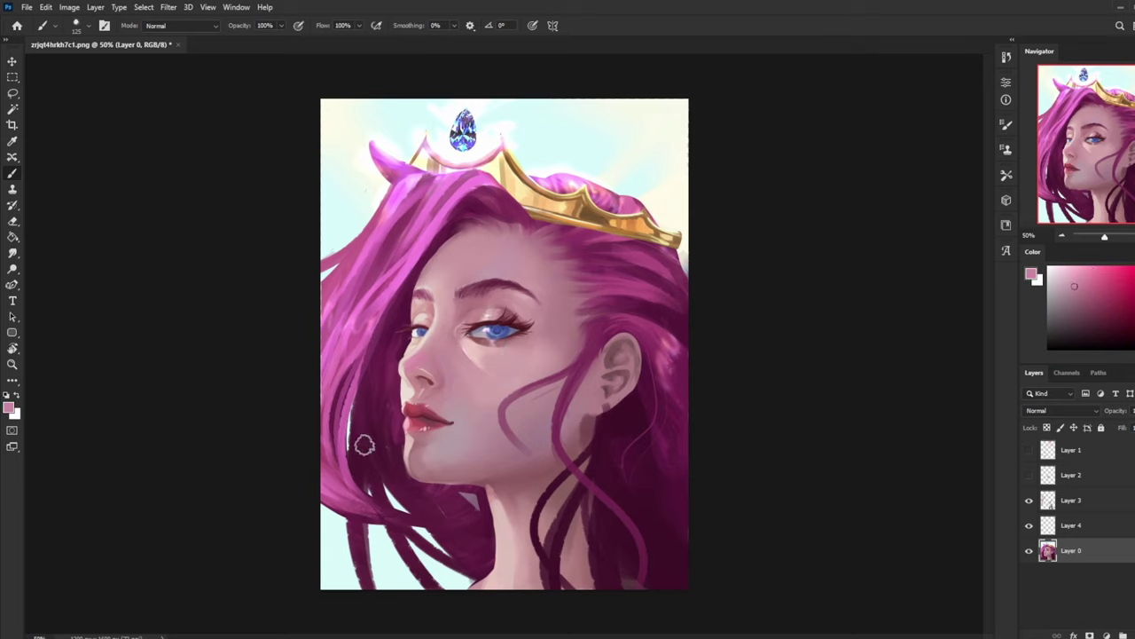
- Blend the pink tint around the nose with the Smudge tool at 5% strength
click(13, 253)
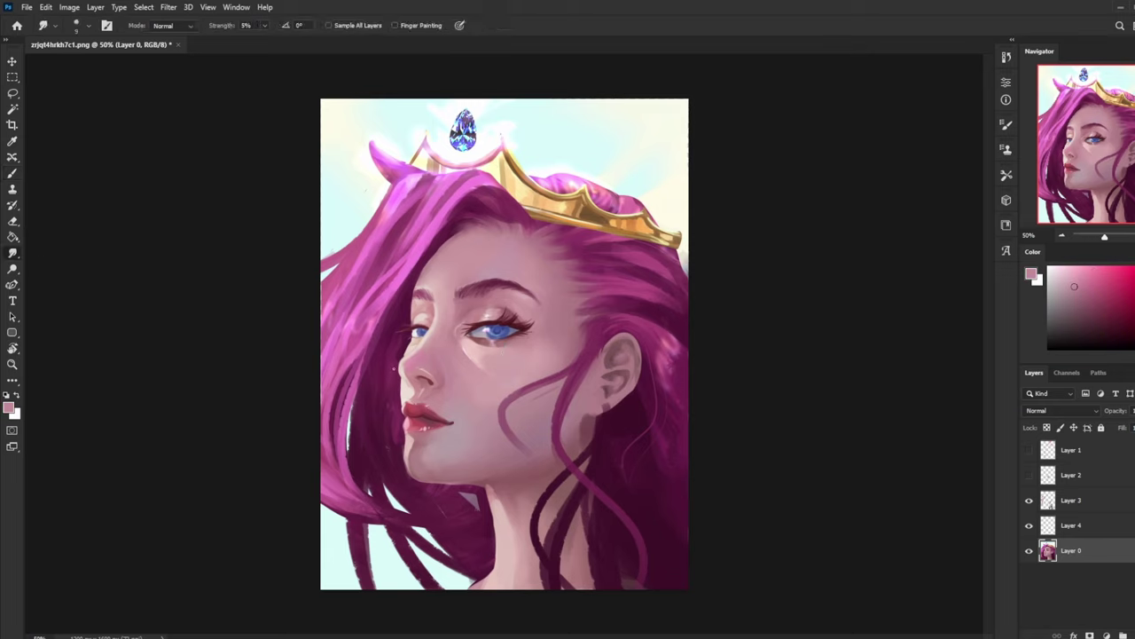
key(bracketright)
key(bracketright)
- Tint the nose with magenta sampled from the hair in Color blend mode, and return the brush to Normal mode
key(b)
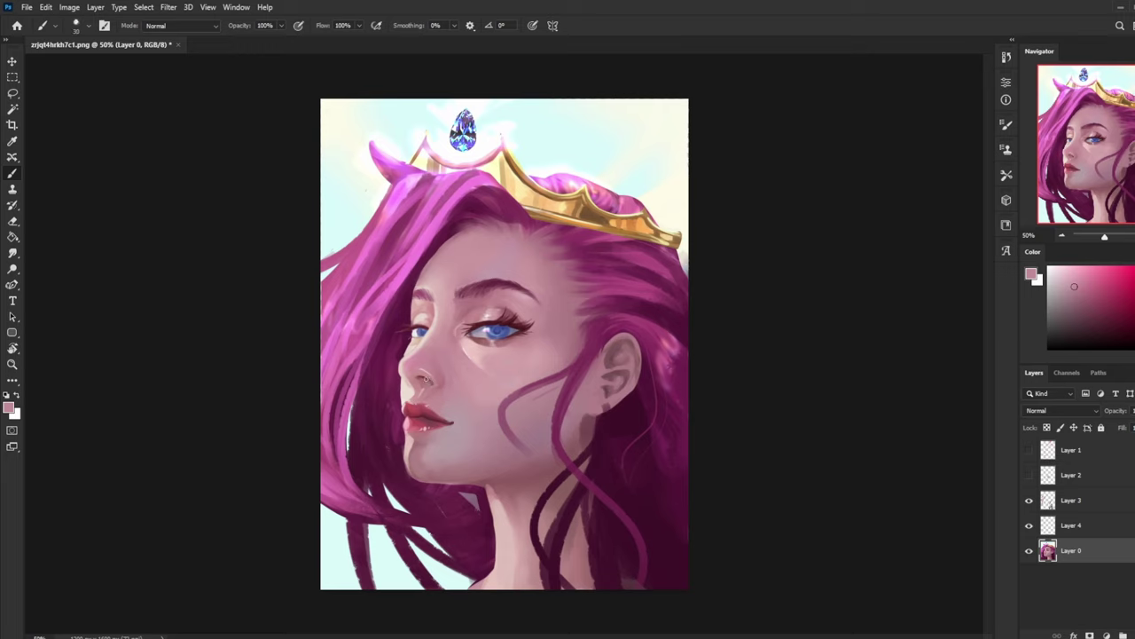
alt+click(639, 324)
click(164, 27)
click(212, 333)
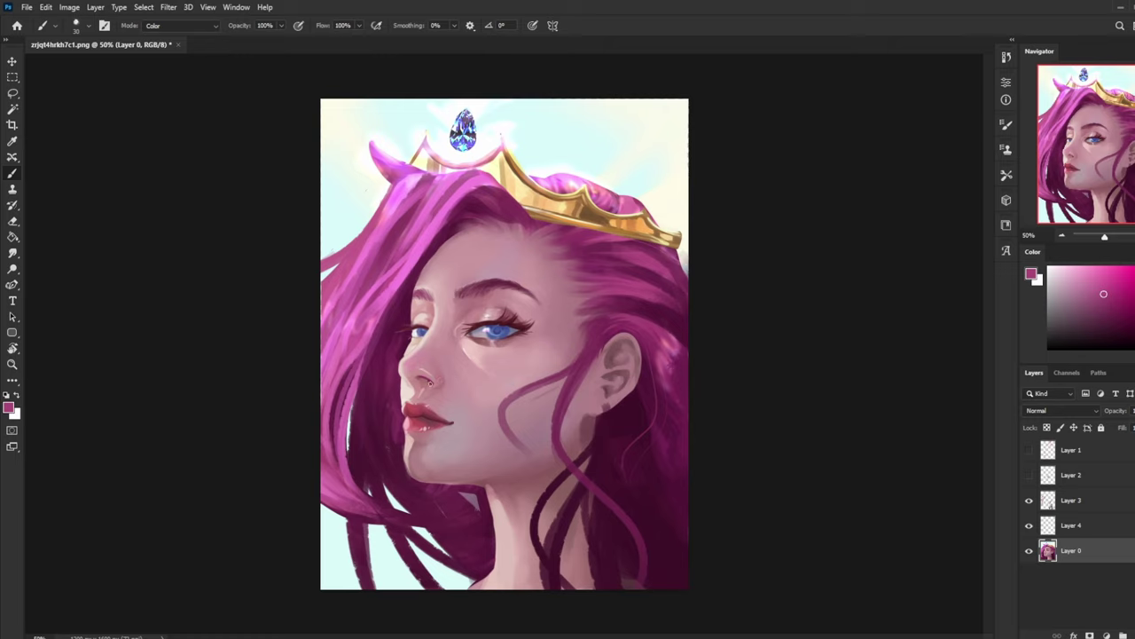
click(193, 27)
click(196, 33)
- Refine the nose with pale sampled skin tone and smudge it into the surrounding skin
alt+click(415, 386)
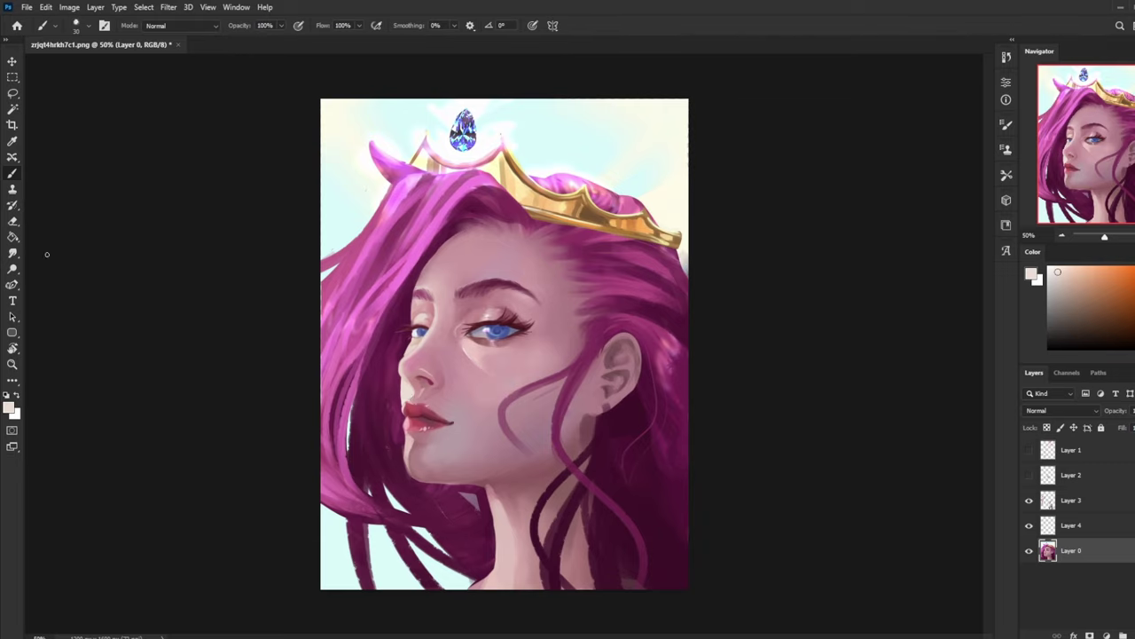
key(r)
key(ctrl+minus)
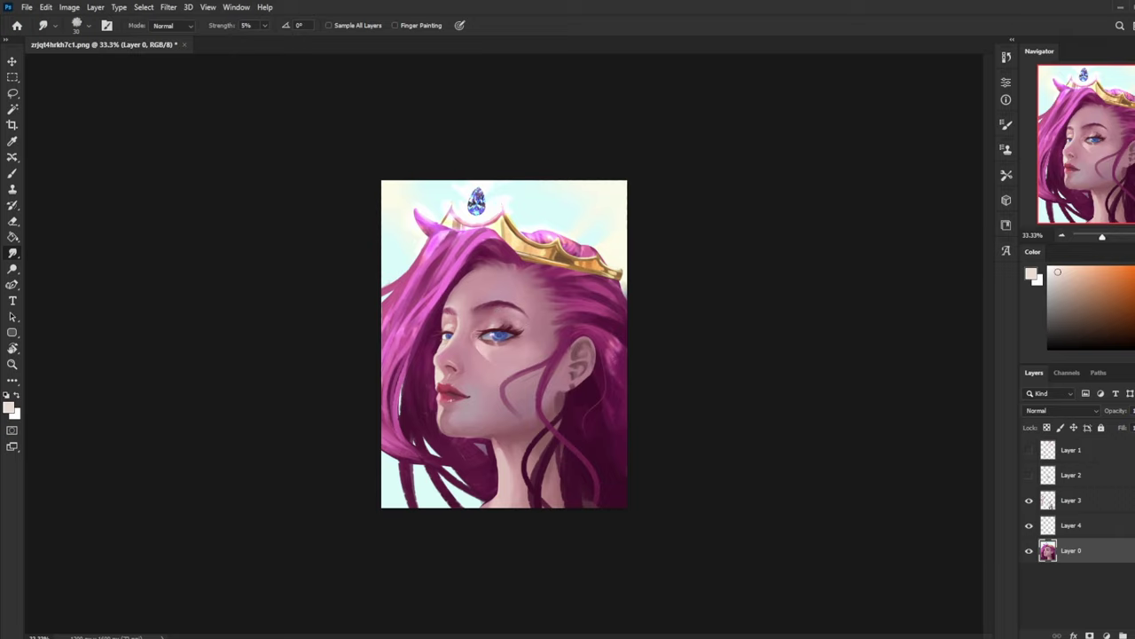
- Paint over the upper eyelid with a muted rose sampled from the skin below the eyebrow
key(ctrl+plus)
key(b)
alt+click(498, 313)
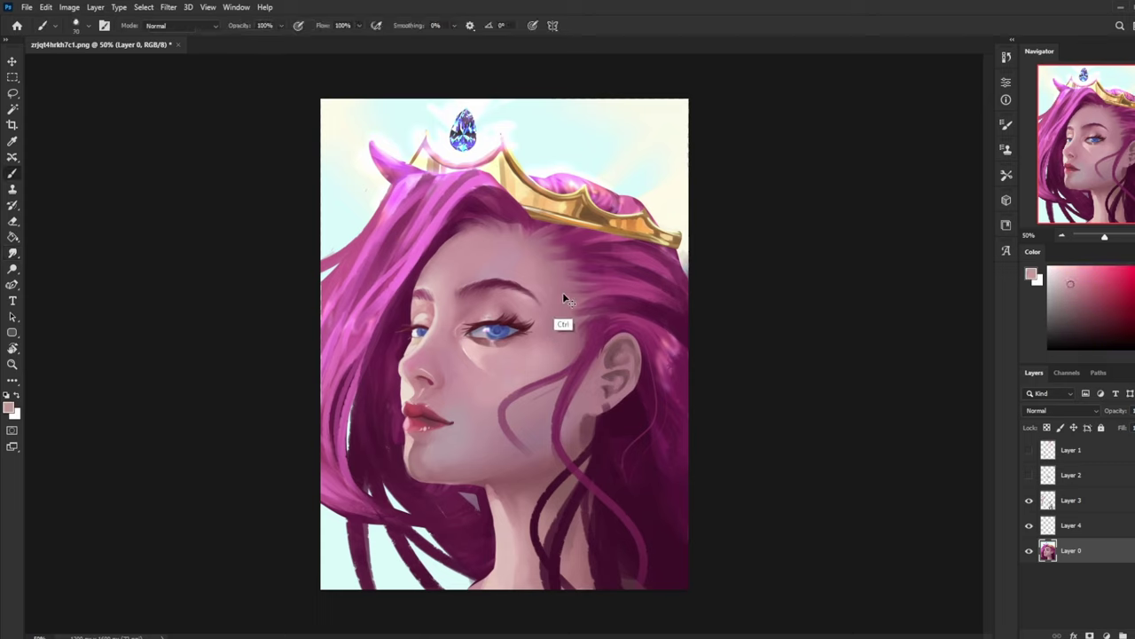
- Adjust the Dodge tool's exposure and brush size for lightening the skin, keeping its range on Highlights
key(bracketleft)
key(bracketleft)
key(bracketleft)
key(bracketleft)
key(bracketleft)
key(bracketleft)
key(bracketleft)
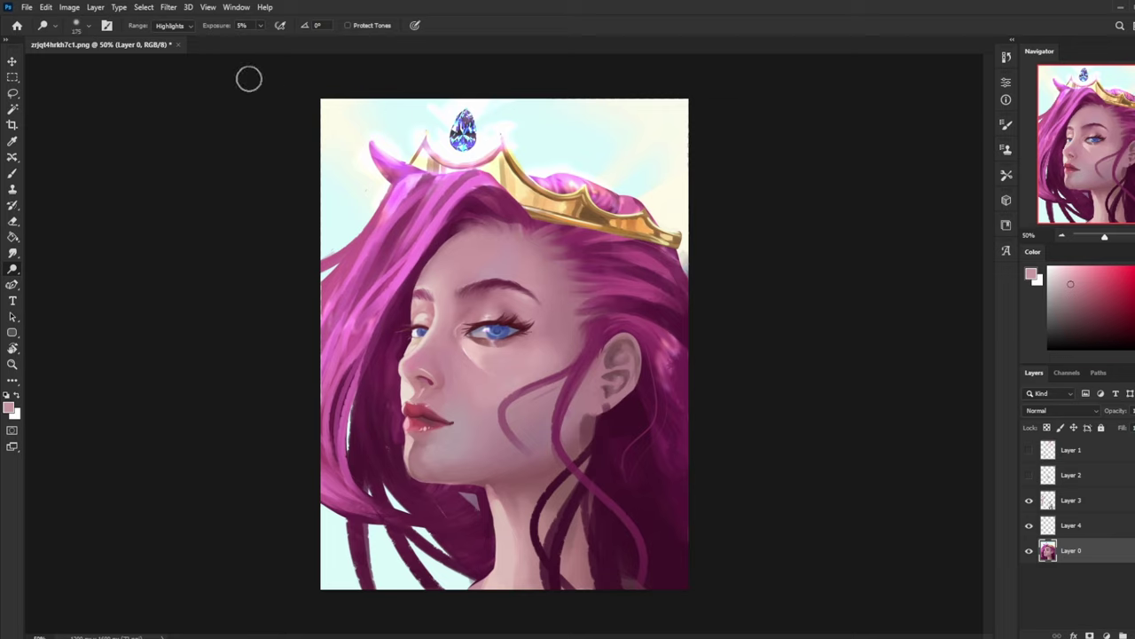
click(260, 25)
drag(255, 40, 281, 39)
key(bracketright)
key(bracketright)
- Paint pale pink onto the nearer eye's upper eyelid using sampled skin tones, and smudge it into the surrounding skin
key(b)
alt+click(479, 381)
alt+click(490, 330)
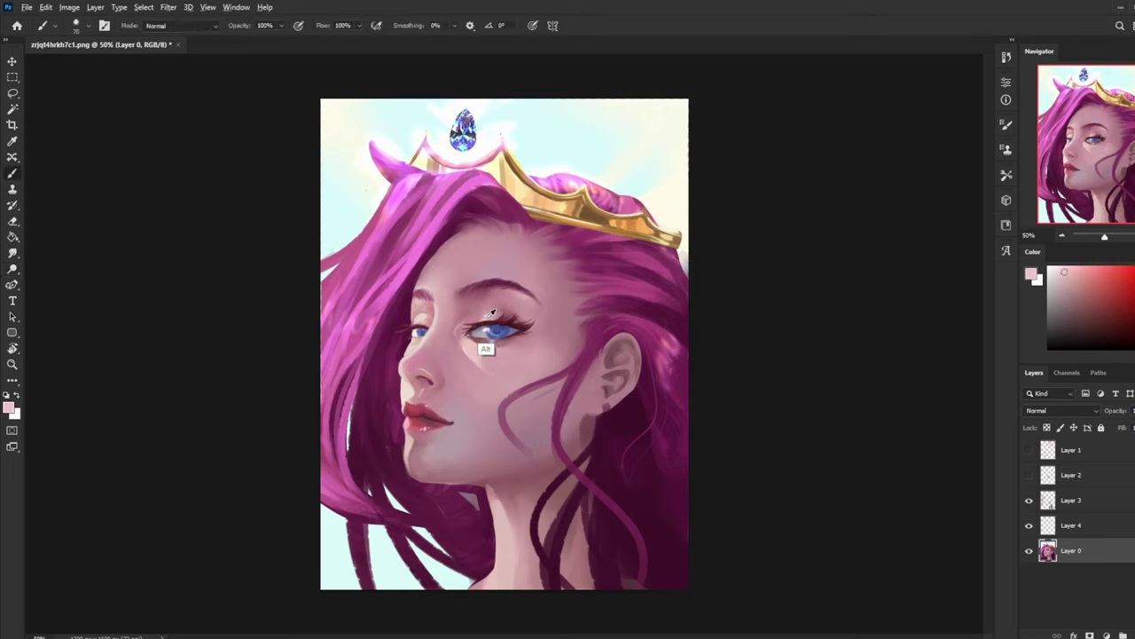
click(1068, 266)
drag(474, 316, 502, 310)
alt+click(502, 342)
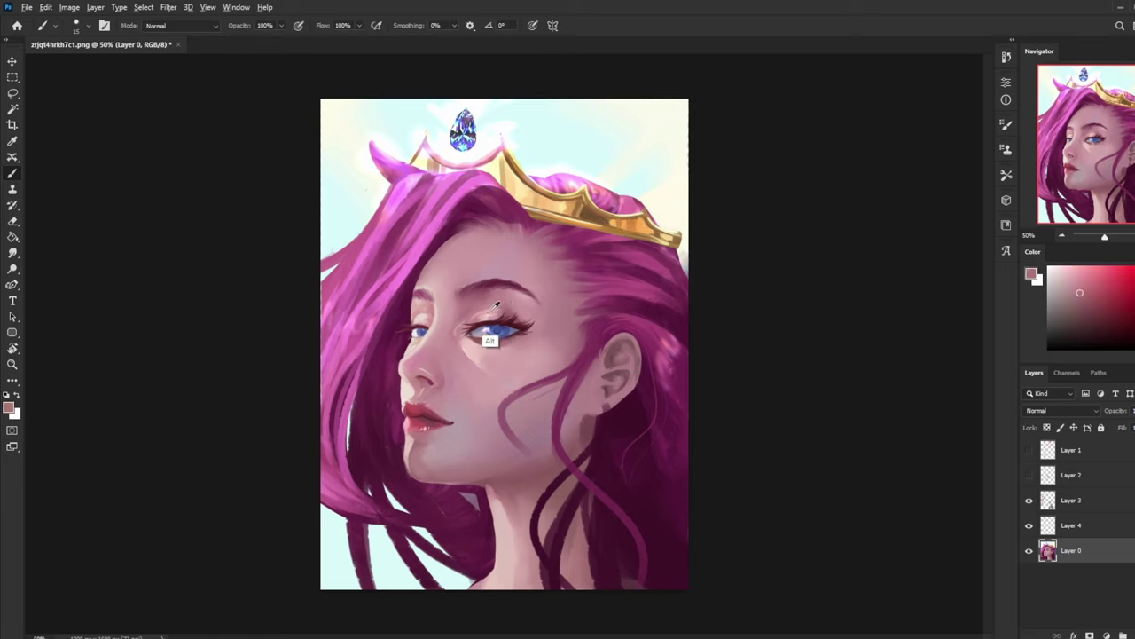
alt+click(492, 342)
click(17, 254)
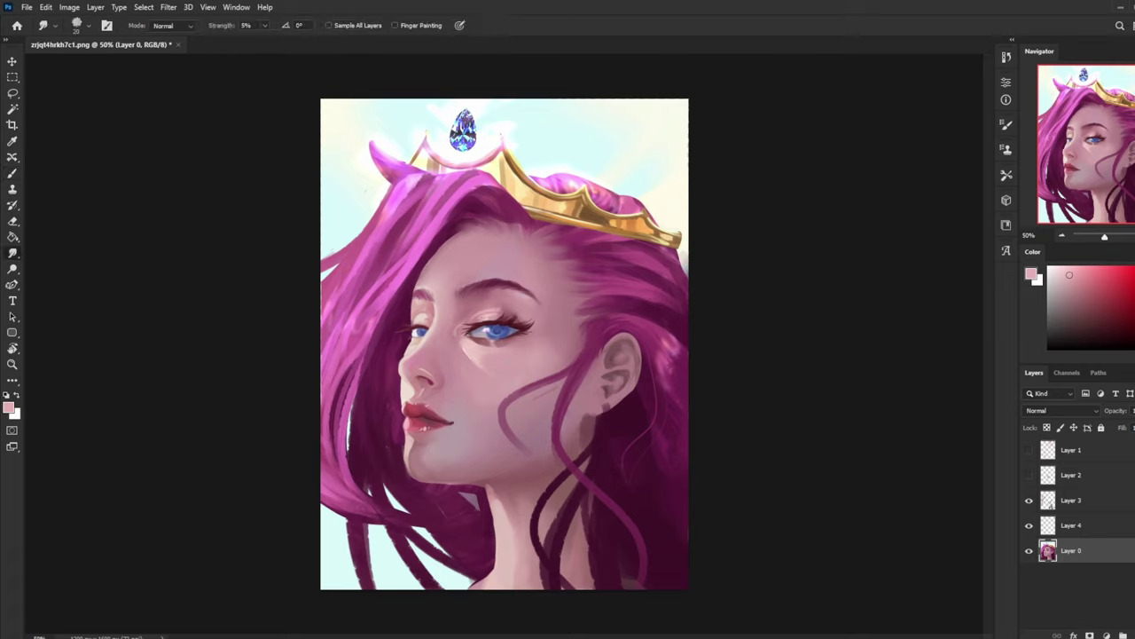
- Choose a dark maroon and reinforce the lashes at the outer corner of the nearer eye
key(b)
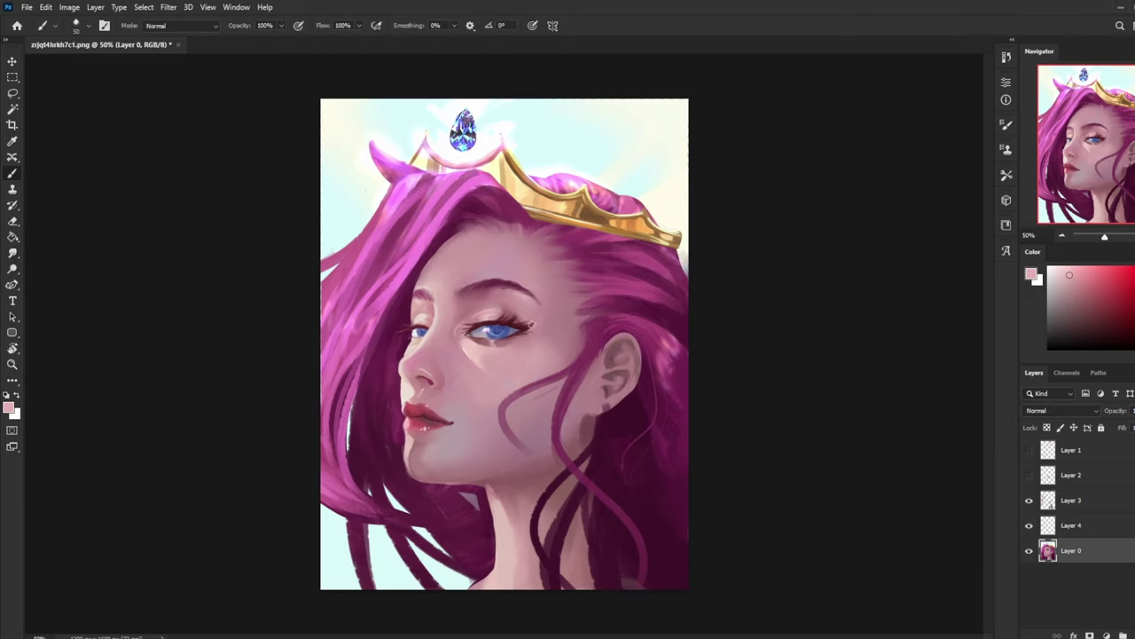
drag(1089, 317, 1119, 335)
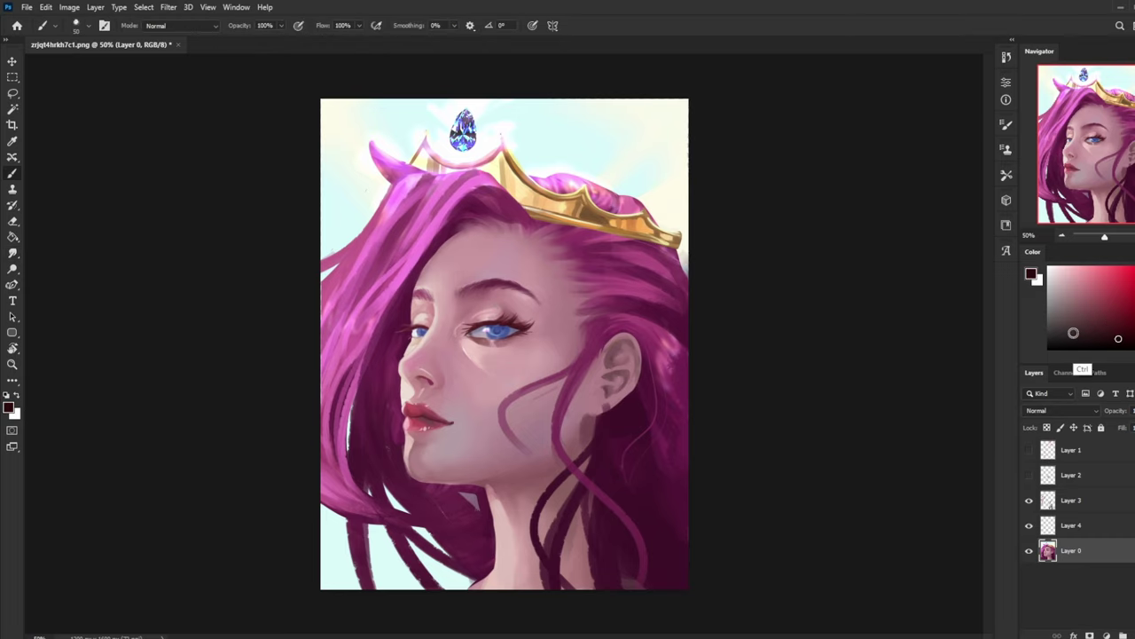
key(ctrl+minus)
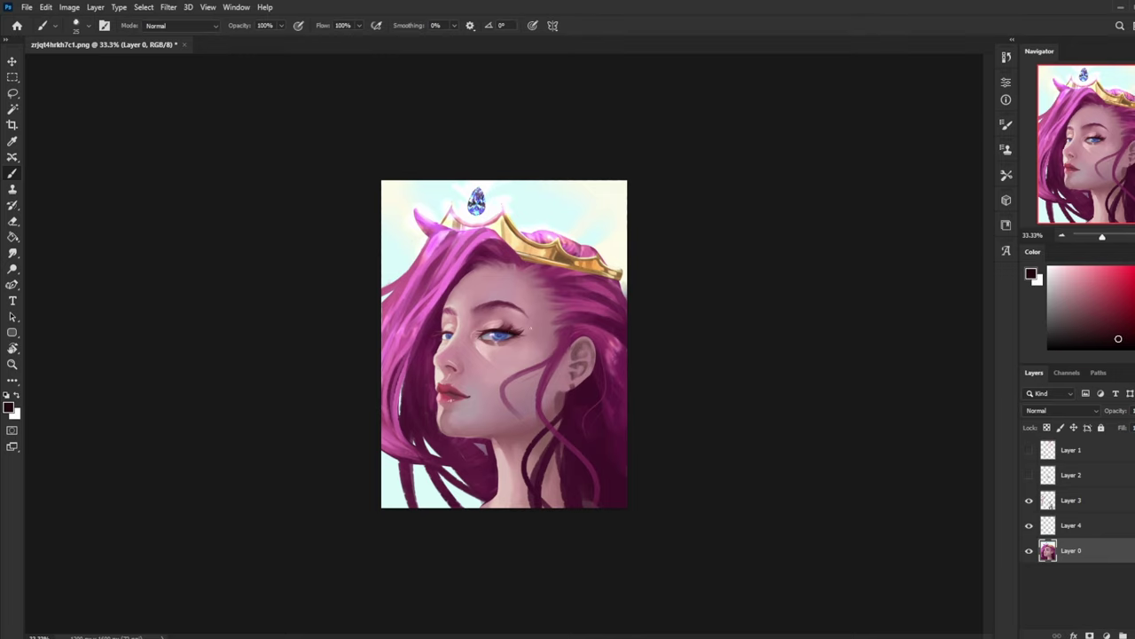
- Refine the nearer eye's lashes and lids with sampled mauve and maroon tones on the mirrored canvas, and flip the canvas back
key(ctrl+shift+h)
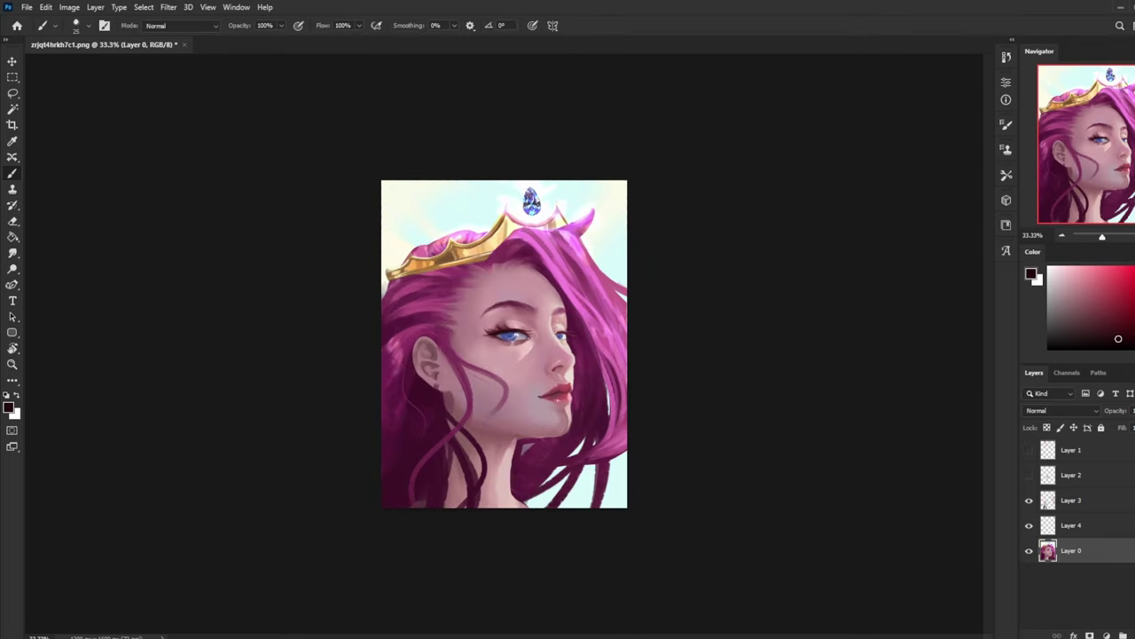
key(ctrl+plus)
alt+click(497, 327)
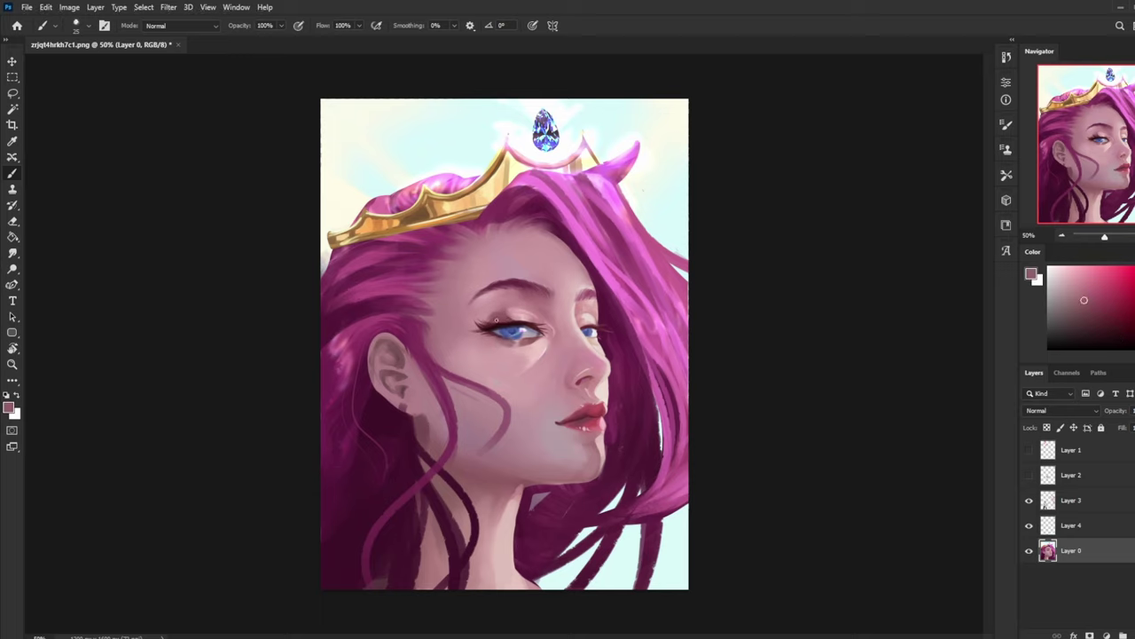
alt+click(501, 323)
alt+click(498, 325)
alt+click(507, 341)
alt+click(522, 323)
key(ctrl+shift+h)
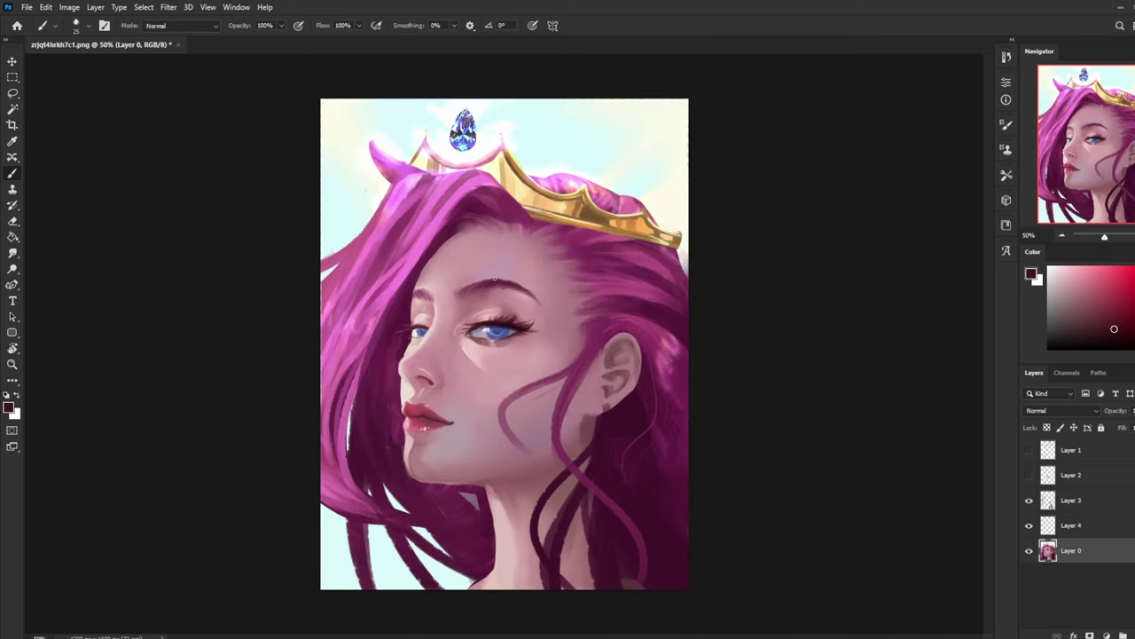
- Refine the lips with red and rose tones sampled from the lips and surrounding skin
alt+click(494, 341)
alt+click(424, 417)
alt+click(412, 449)
alt+click(419, 423)
alt+click(420, 414)
alt+click(407, 410)
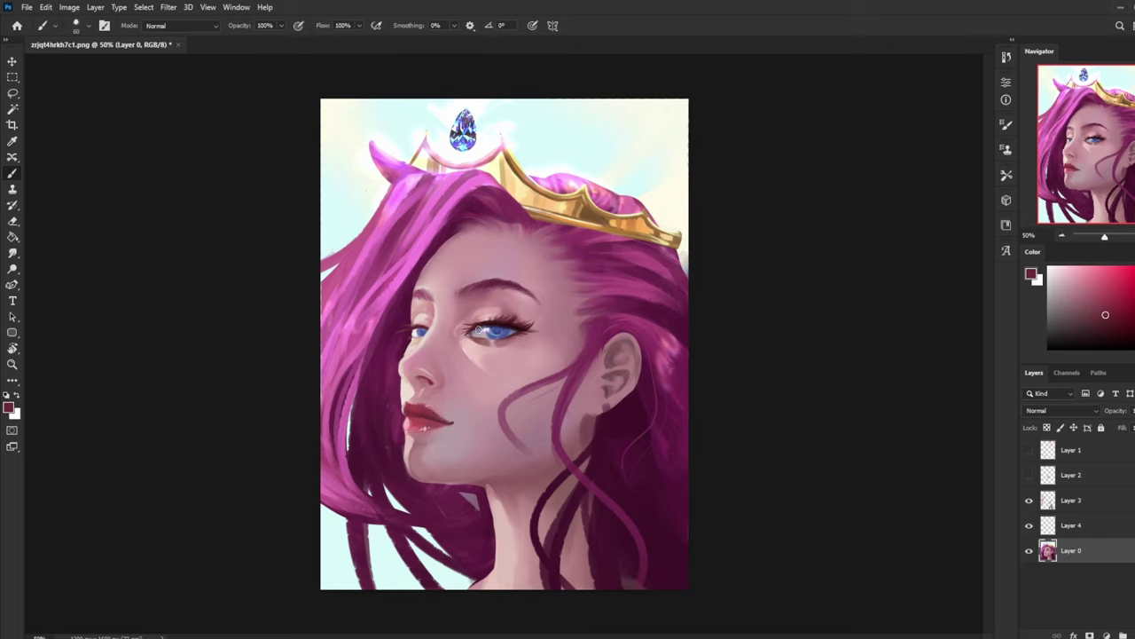
- Set the brush to Darken mode, enlarge it to 300 px and sample dark plum from the hair
alt+click(549, 301)
key([)
click(194, 27)
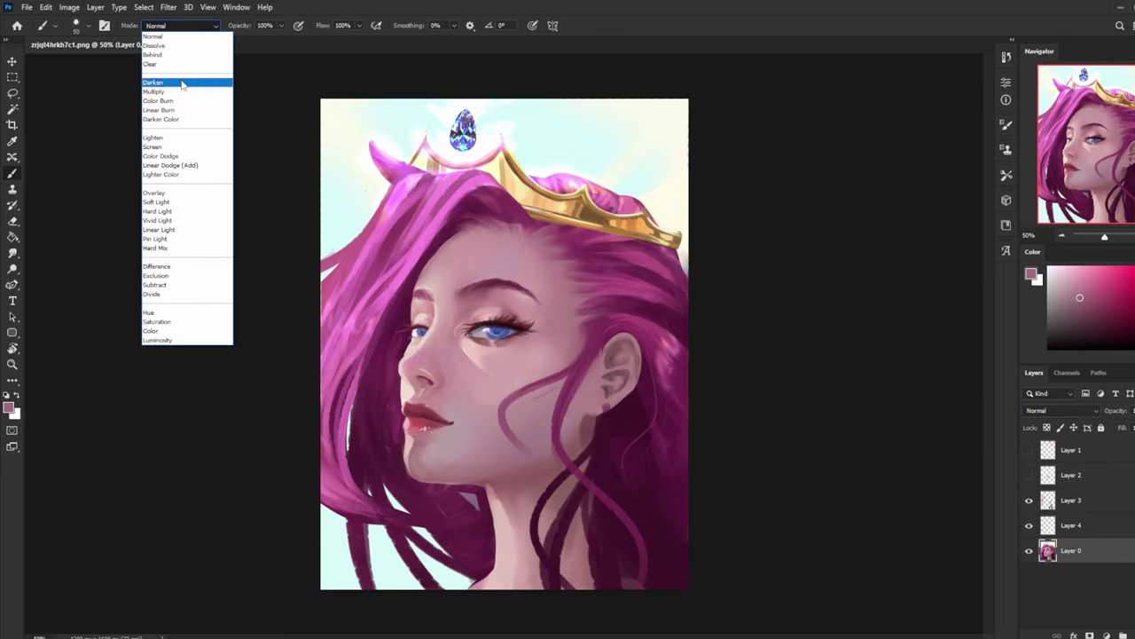
click(183, 83)
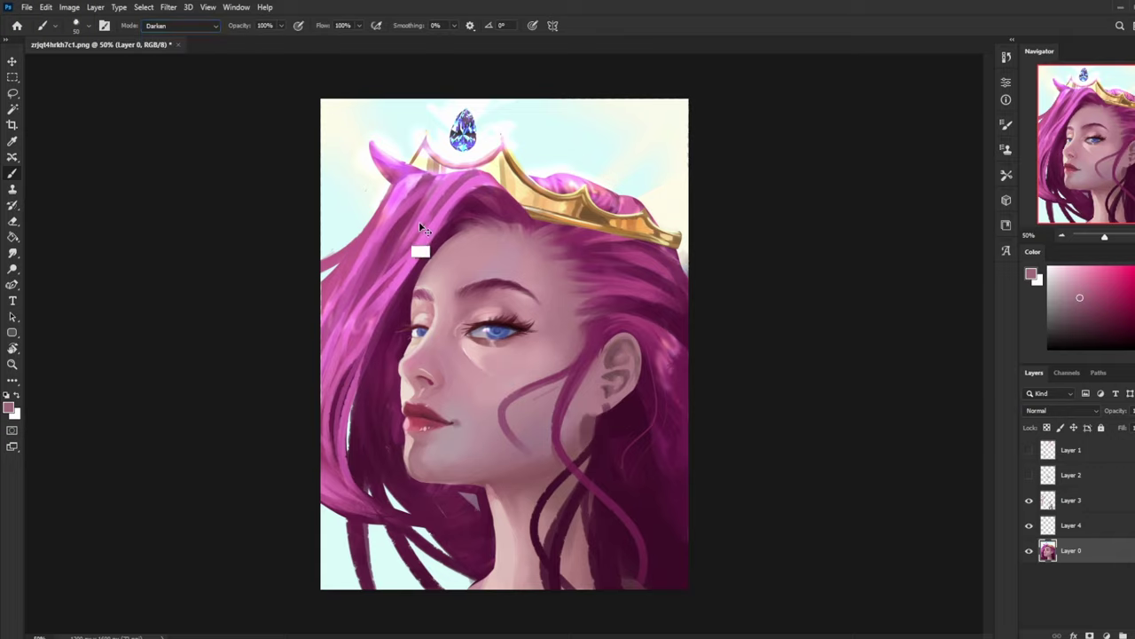
key(])
key(])
key(])
alt+click(621, 449)
key(ctrl)
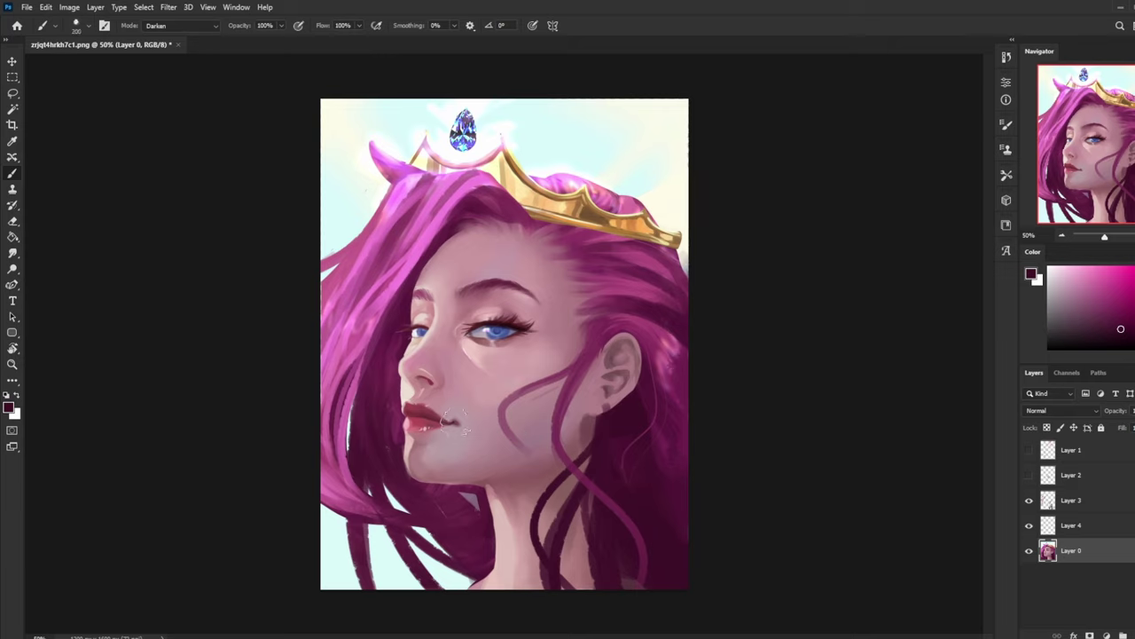
- Darken the corner of the mouth with magenta sampled beside the ear, undoing unwanted strokes and reducing the brush size
alt+click(605, 373)
drag(451, 423, 463, 426)
key(ctrl+z)
key(bracketleft)
key(bracketleft)
key(bracketleft)
key(bracketleft)
key(bracketleft)
key(ctrl+z)
- Smudge the darkened mouth corner and upper lip into the surrounding skin, adjusting the Smudge tool's brush size
click(13, 254)
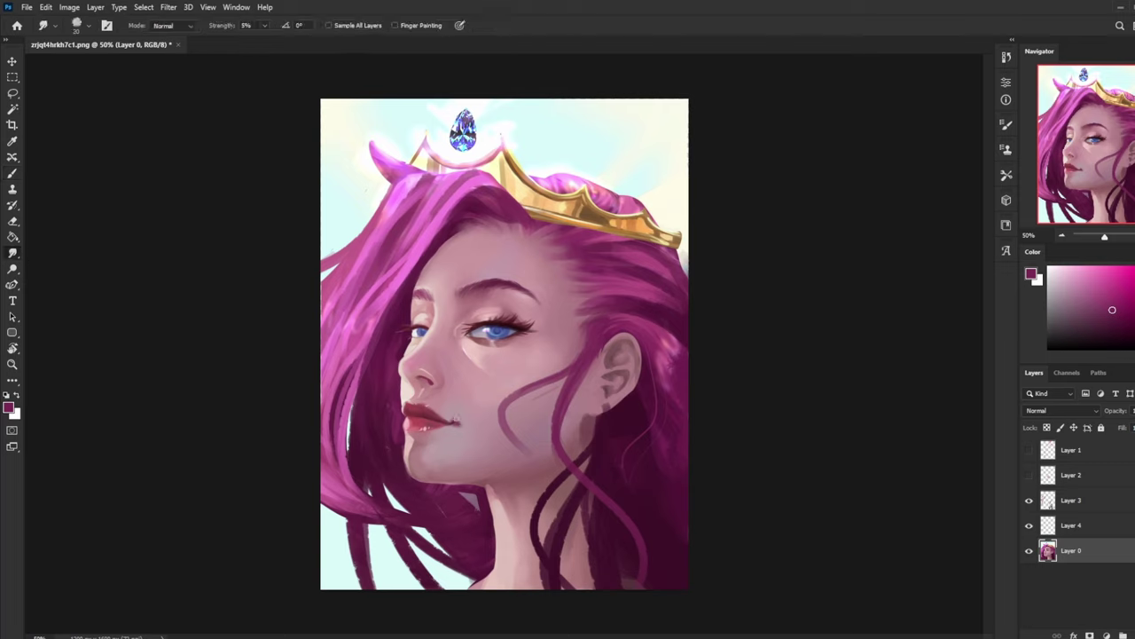
alt+right_click(456, 419)
key([)
key([)
key([)
key([)
key(bracketleft)
key(bracketright)
key(bracketright)
drag(417, 411, 432, 416)
- Flip the canvas horizontally and refine the mouth corner with a muted rose in Darken mode
key(ctrl+minus)
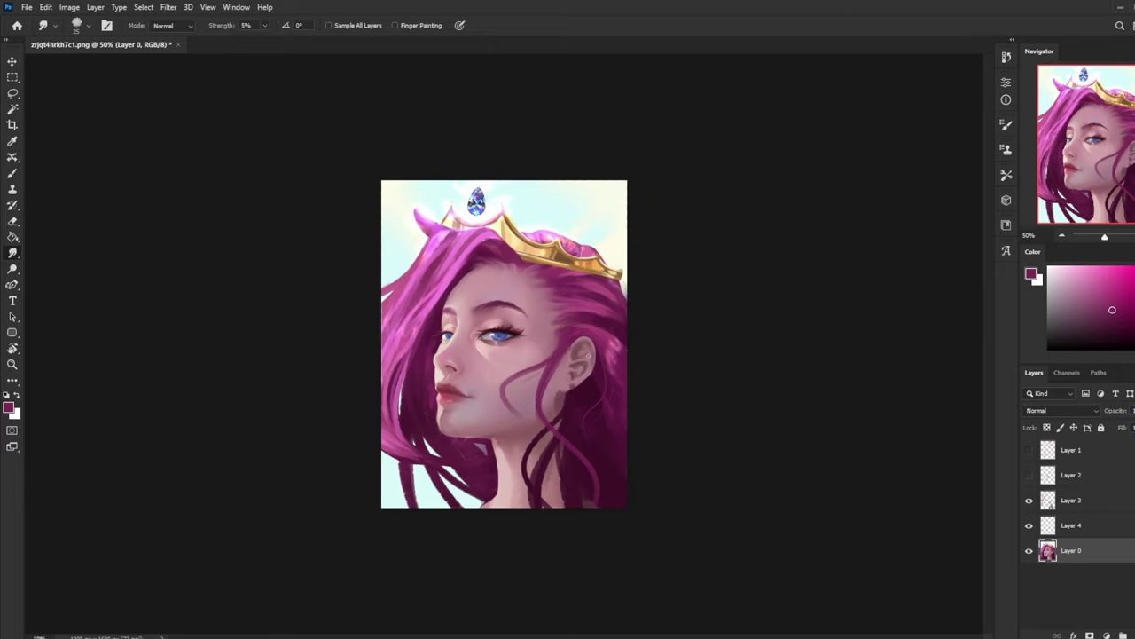
key(ctrl+h)
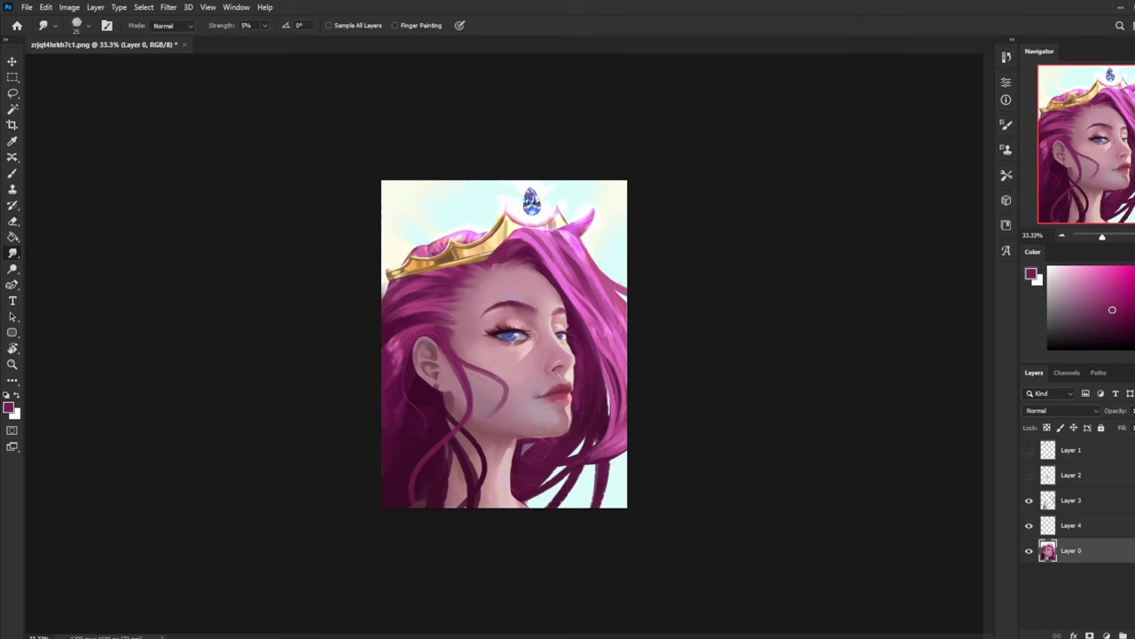
key(b)
key(ctrl+minus)
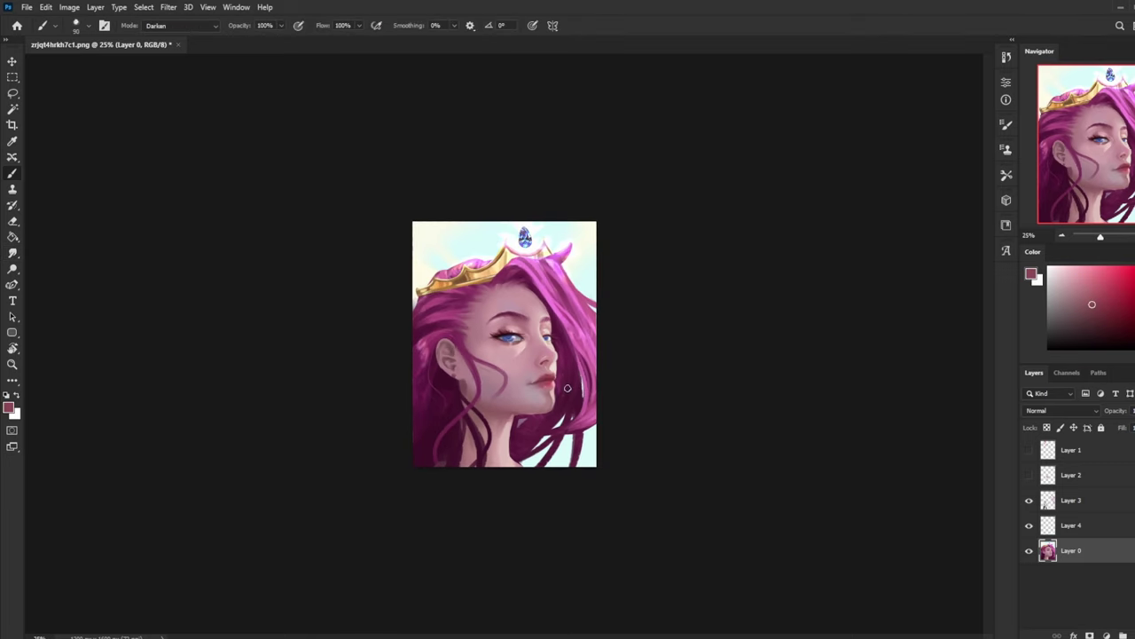
key(ctrl+plus)
key(ctrl+plus)
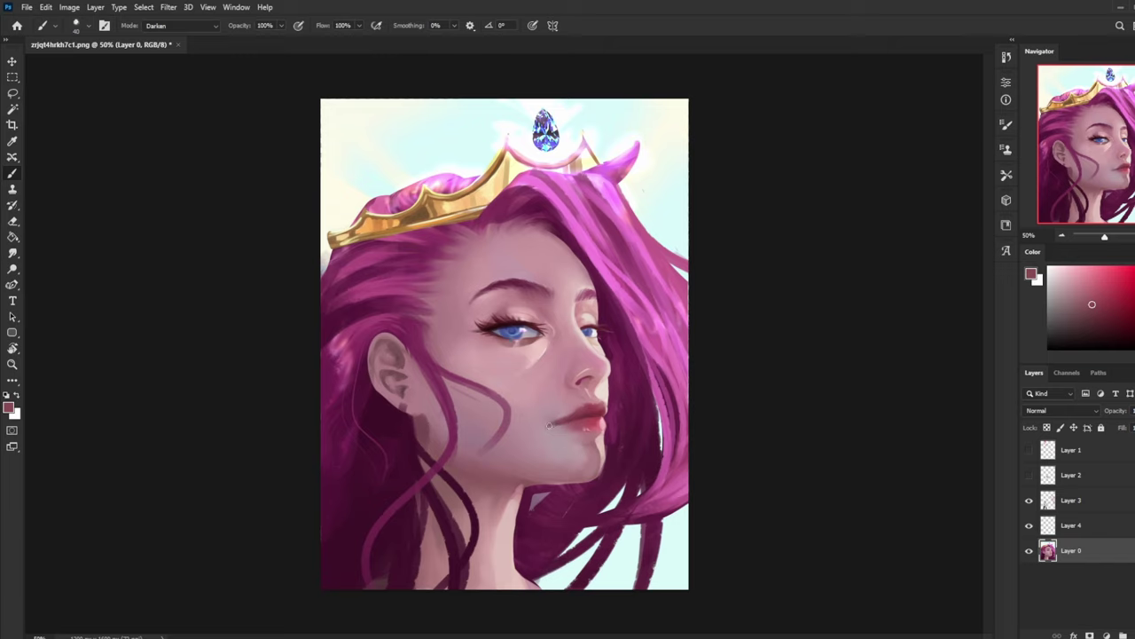
- Return the brush to Normal mode and try a sampled pale pink stroke across the cheek
alt+click(546, 349)
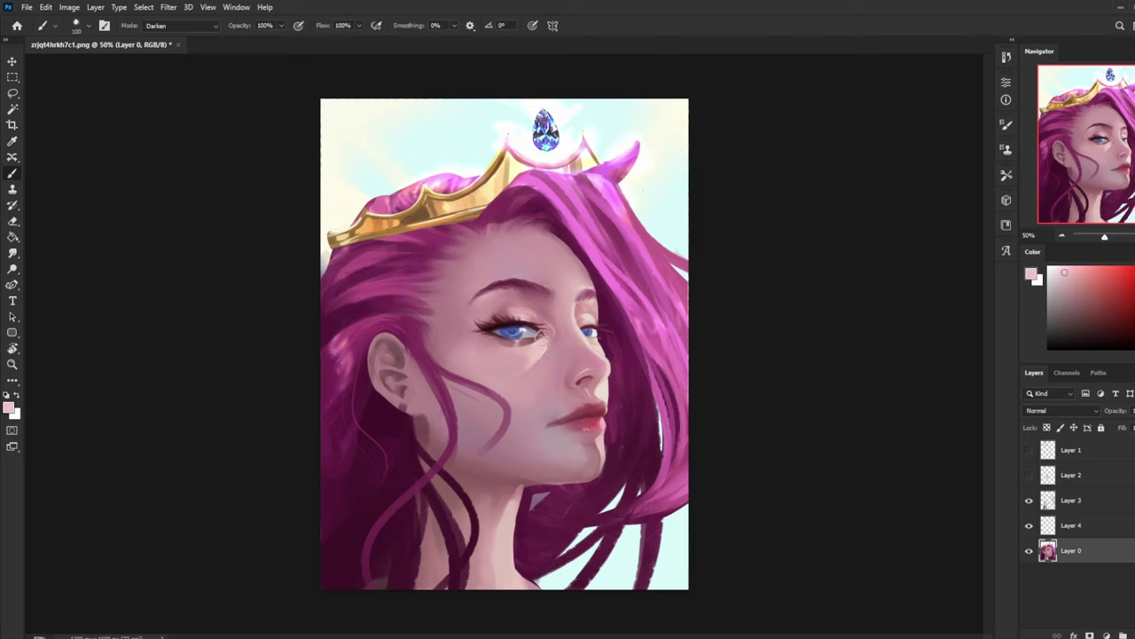
click(181, 26)
click(164, 31)
drag(519, 389, 585, 390)
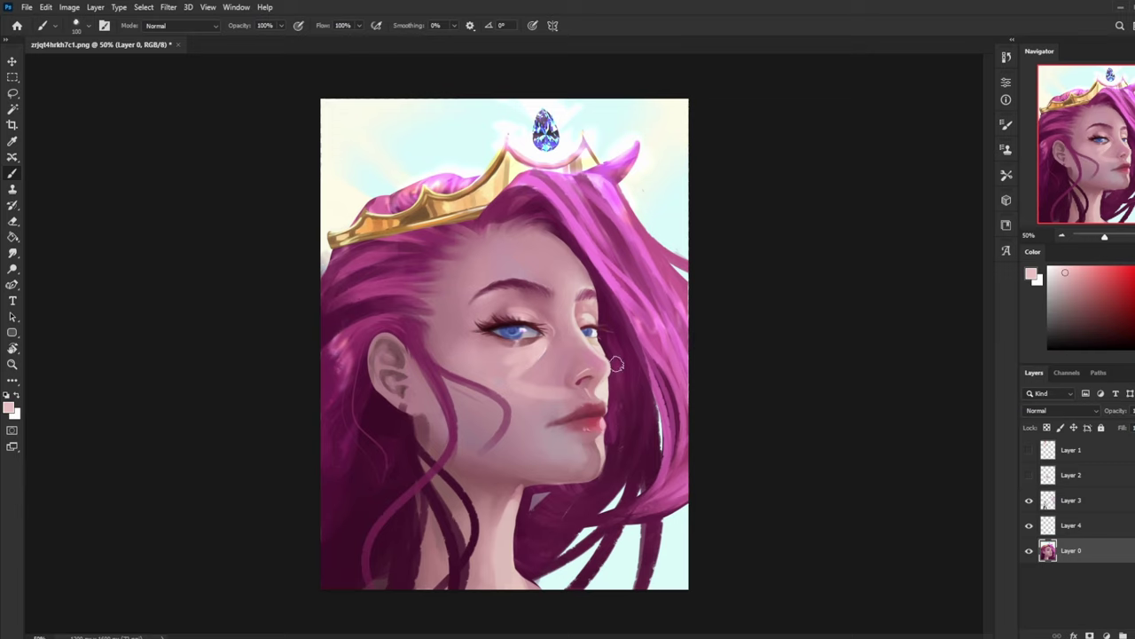
key(ctrl+z)
- Smudge the light patch below the eye into the cheek, and flip the canvas back to its original orientation
click(12, 253)
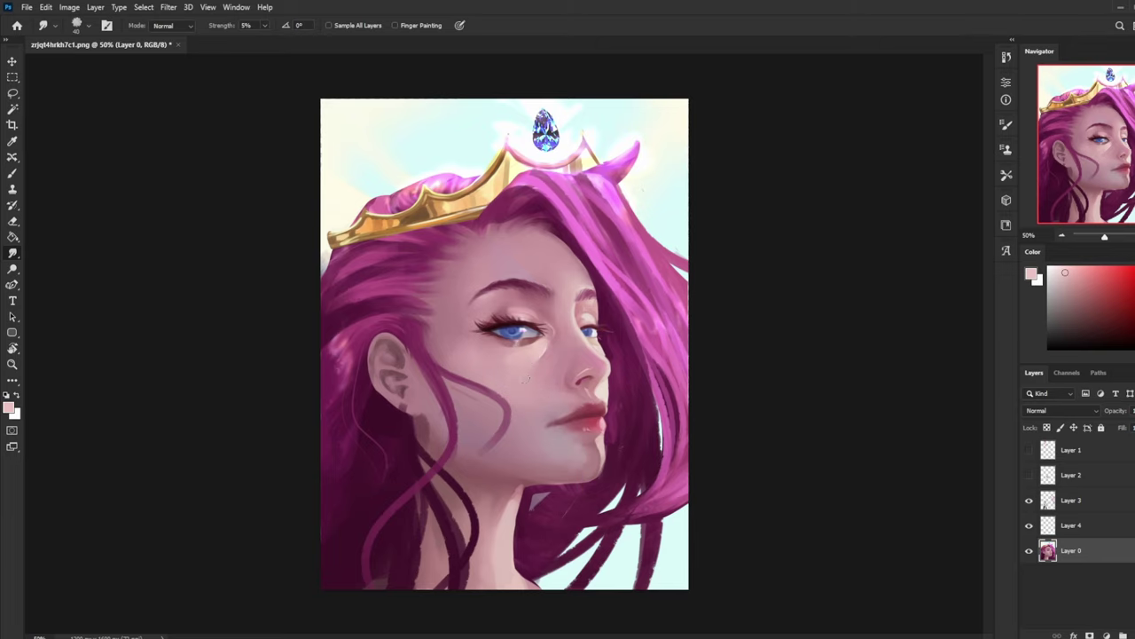
key(ctrl+minus)
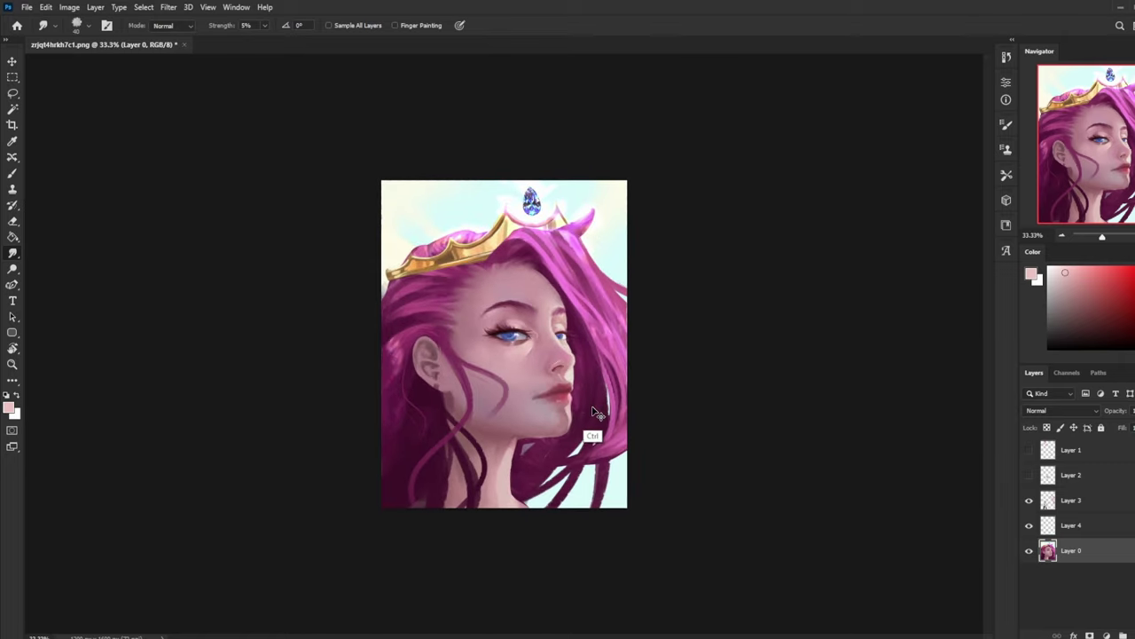
key(ctrl+h)
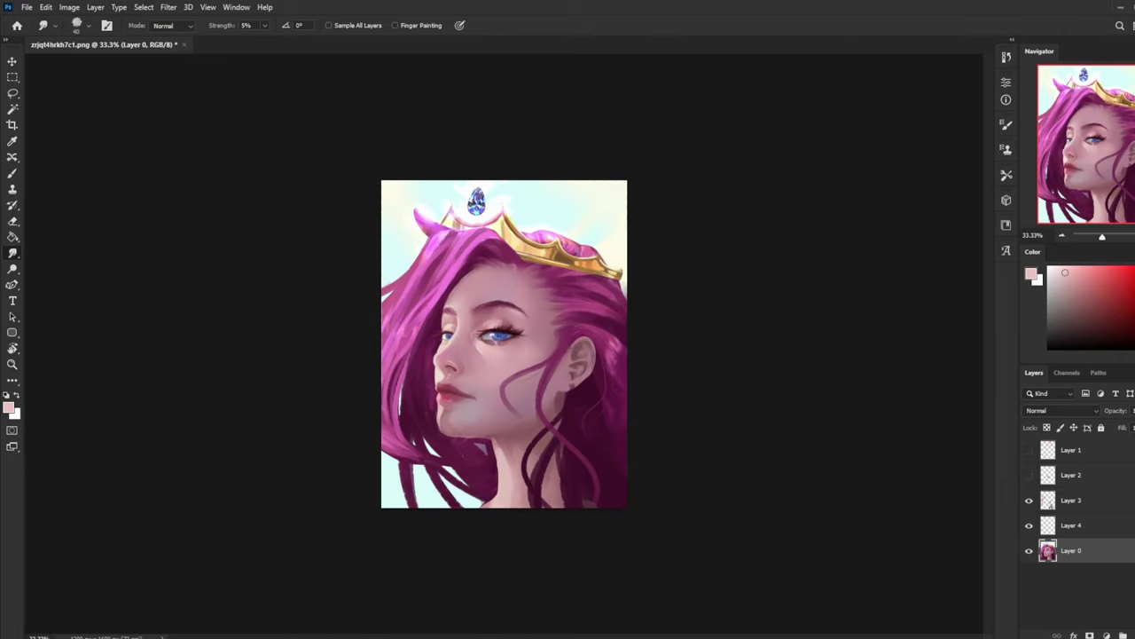
key(bracketleft)
- Add a new layer directly above Layer 0 and select the soft 500 px brush preset
key(b)
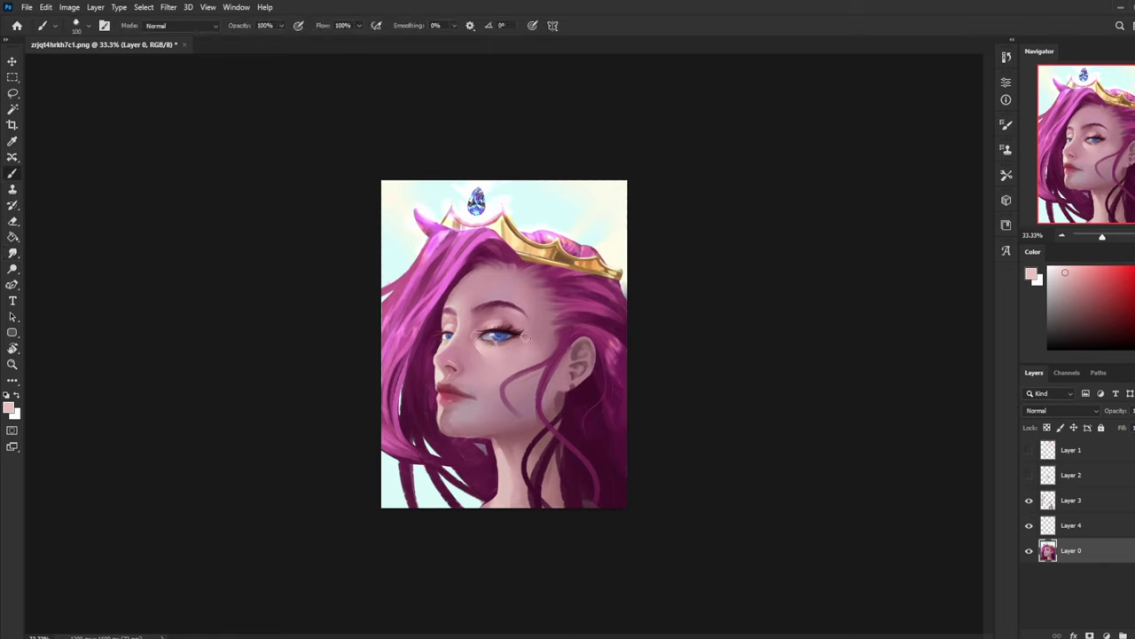
alt+click(590, 306)
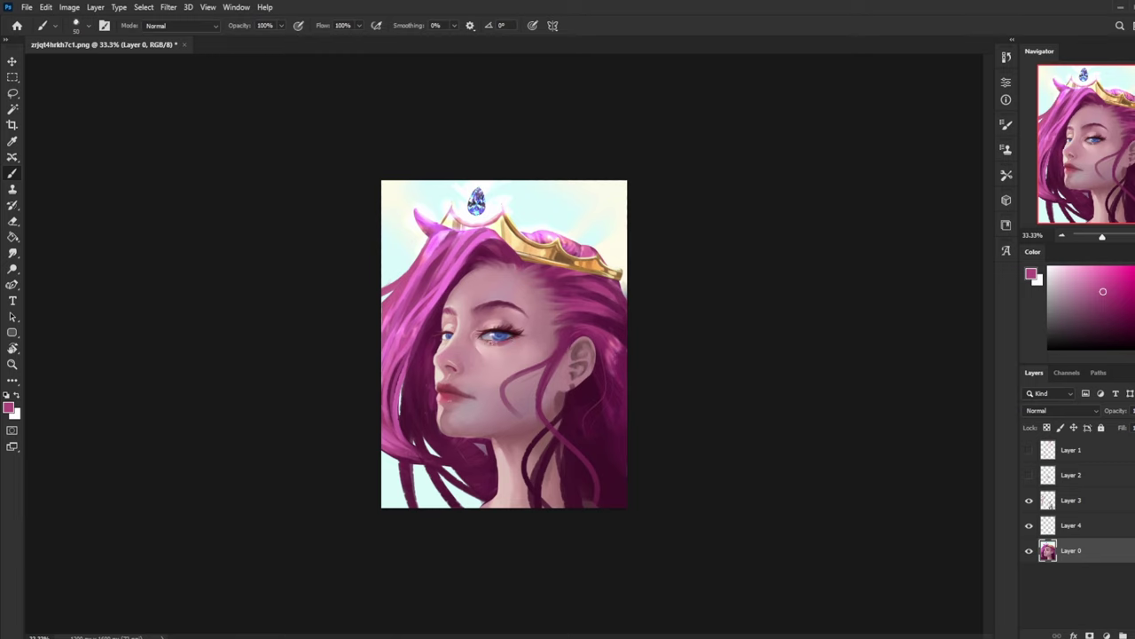
key(ctrl+plus)
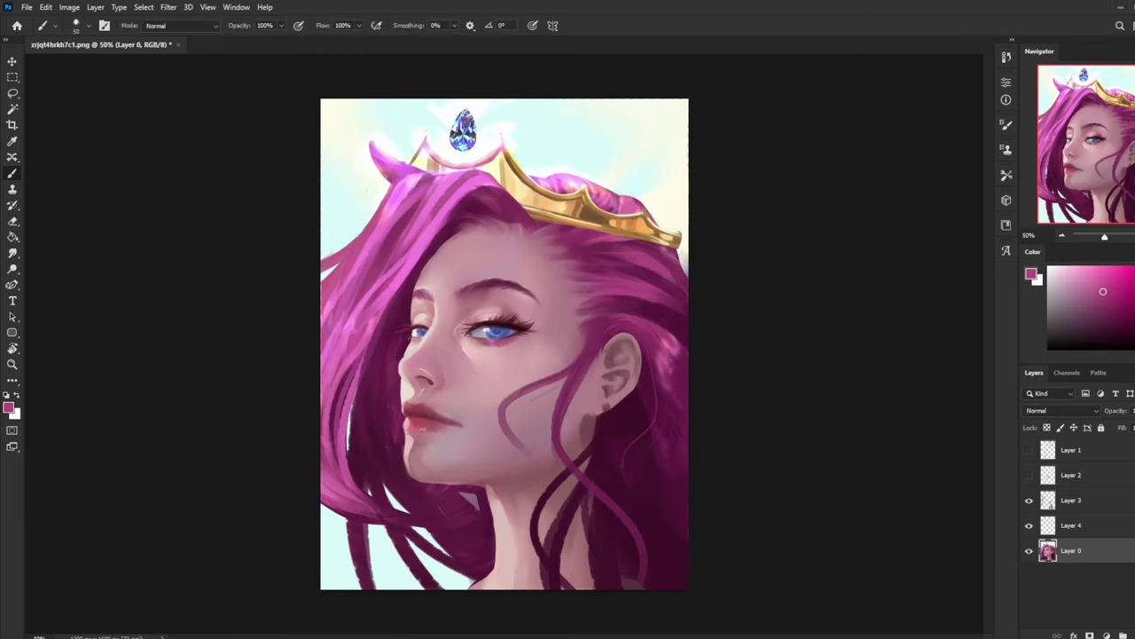
key(bracketright)
key(bracketright)
key(bracketright)
key(bracketright)
key(bracketright)
key(bracketright)
key(bracketright)
key(bracketright)
key(bracketright)
key(bracketright)
key(bracketright)
key(bracketright)
key(bracketright)
click(1133, 634)
right_click(513, 302)
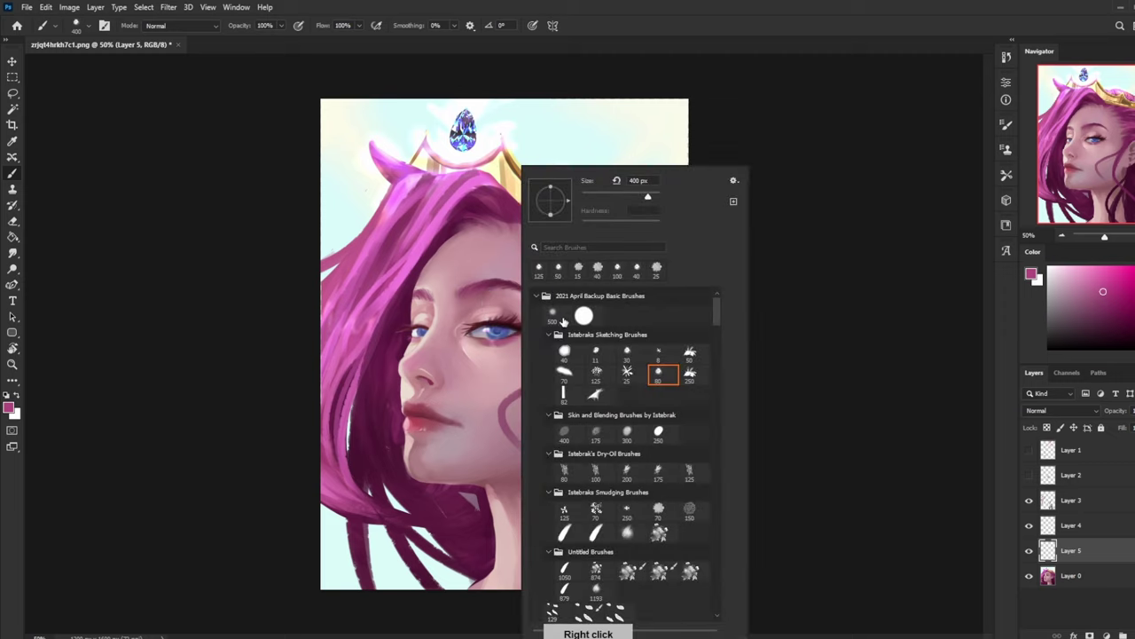
click(558, 317)
click(847, 299)
- Brush pale pink sampled from below the eye softly over the cheek on the new layer, varying the brush size
alt+click(469, 351)
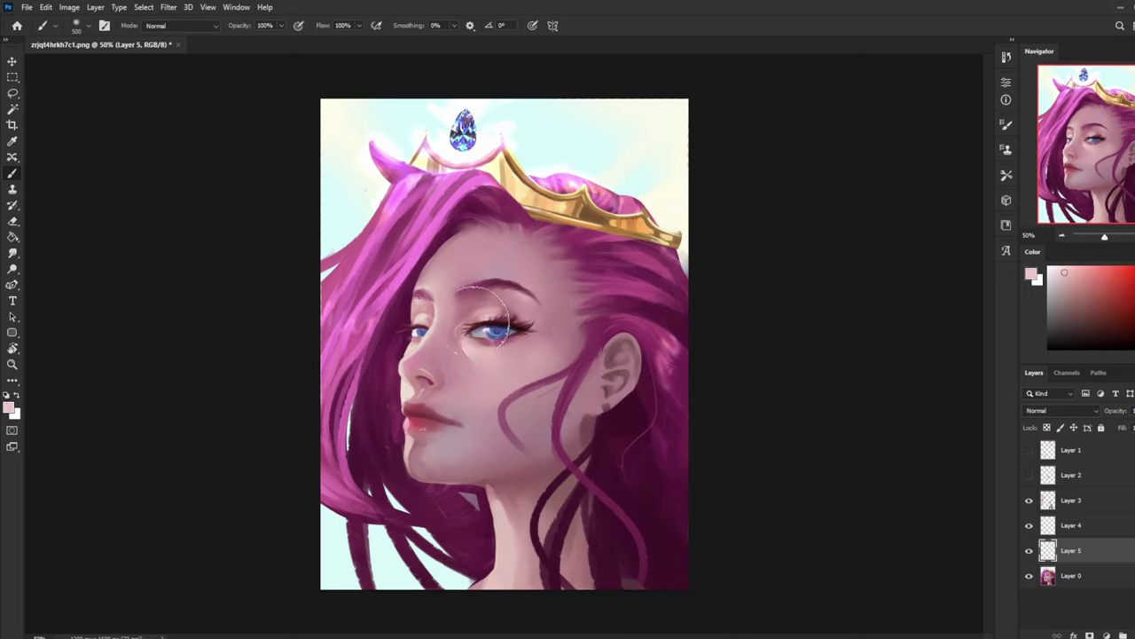
key(bracketright)
key(bracketright)
key(bracketright)
key(bracketright)
key(bracketright)
key(bracketright)
key(bracketleft)
key(bracketleft)
key(bracketleft)
key(bracketleft)
key(bracketleft)
key(bracketleft)
key(bracketleft)
key(bracketleft)
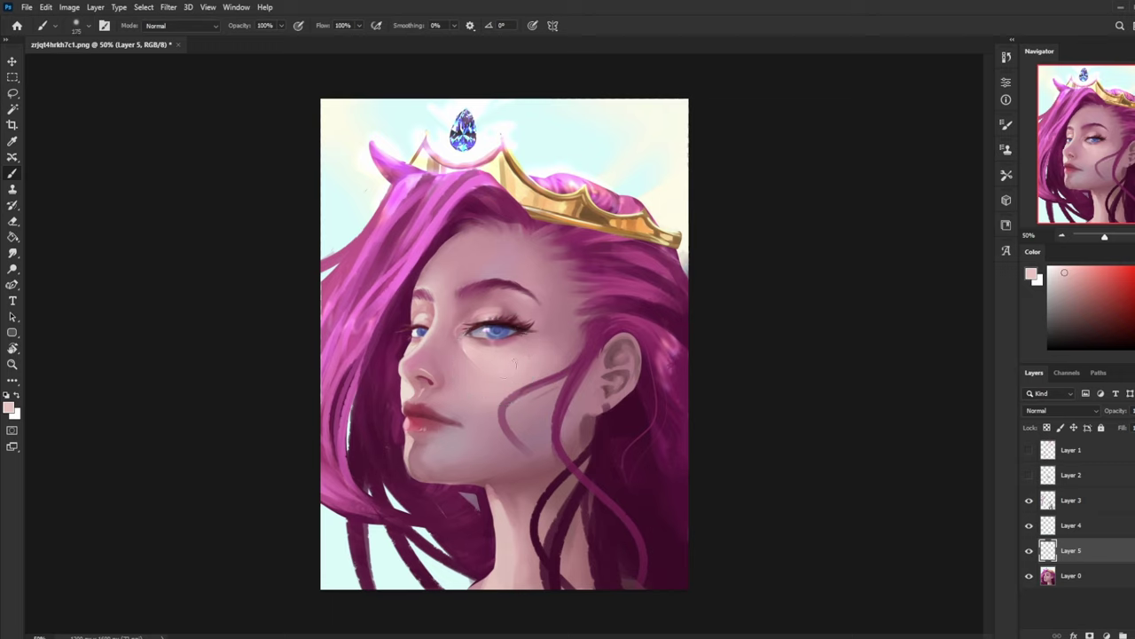
key(bracketright)
key(bracketright)
key(bracketright)
key(bracketright)
key(bracketright)
key(bracketleft)
key(bracketleft)
key(bracketleft)
key(bracketleft)
key(bracketleft)
key(bracketleft)
key(bracketleft)
key(bracketleft)
key(bracketleft)
- Soften the new layer's cheek glow with the Eraser, using a soft brush preset reduced to 150 px
key(ctrl+minus)
key(e)
right_click(480, 333)
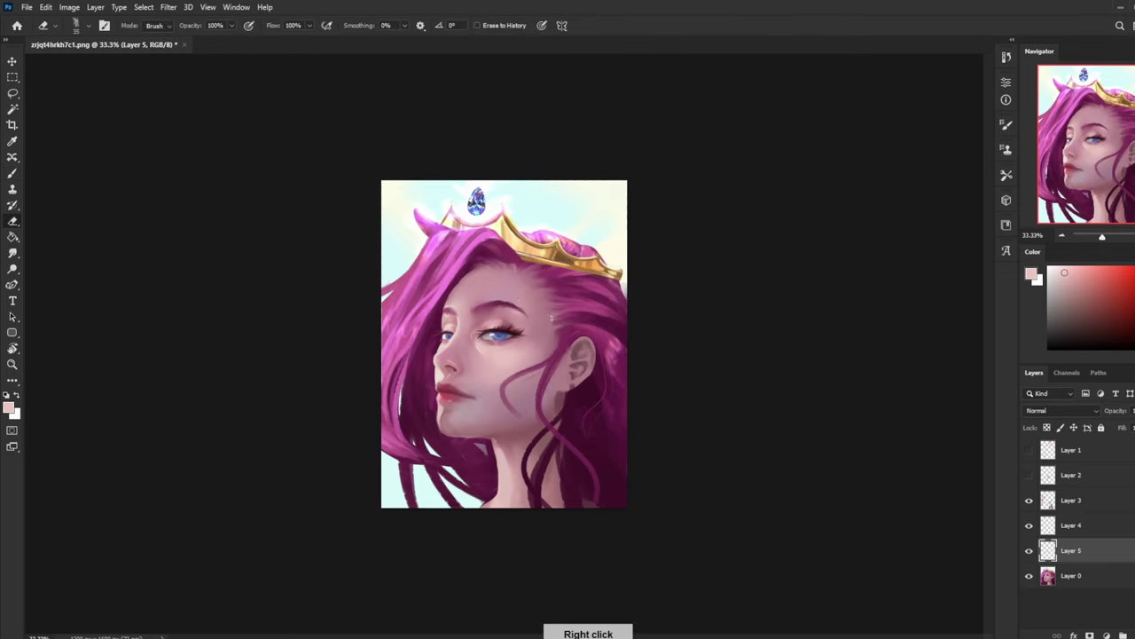
click(555, 319)
click(813, 292)
key(ctrl+plus)
key(ctrl+plus)
key(bracketleft)
key(bracketleft)
key(bracketleft)
key(bracketleft)
key(bracketleft)
key(bracketleft)
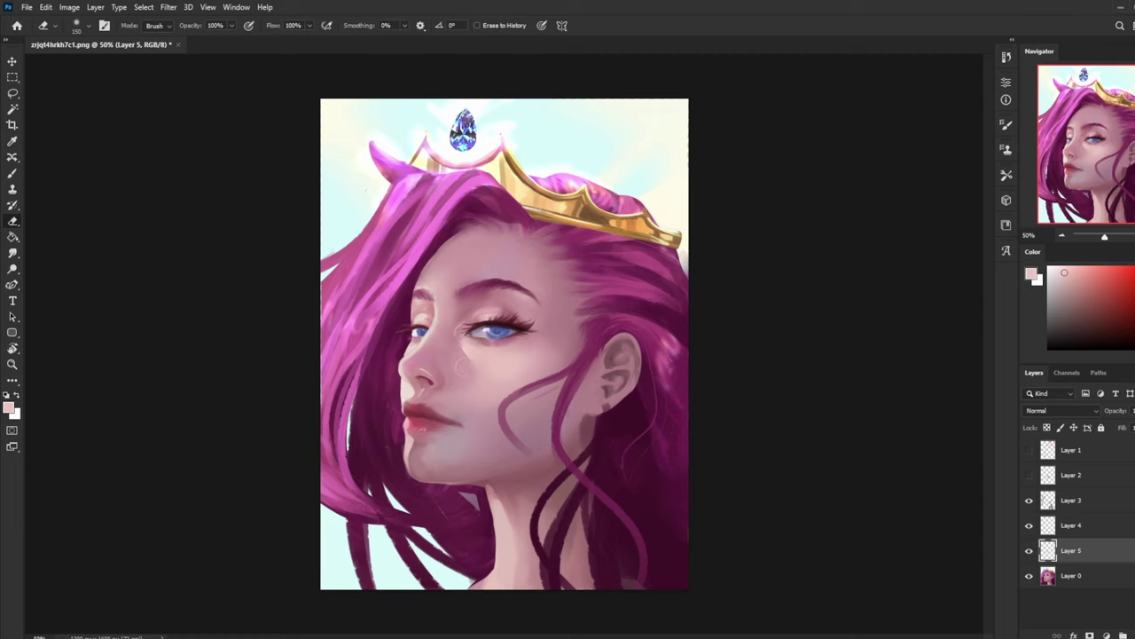
- Save the painting to the Desktop as a Photoshop file named qweqweqweqw, with Maximize Compatibility enabled
key(ctrl+shift+s)
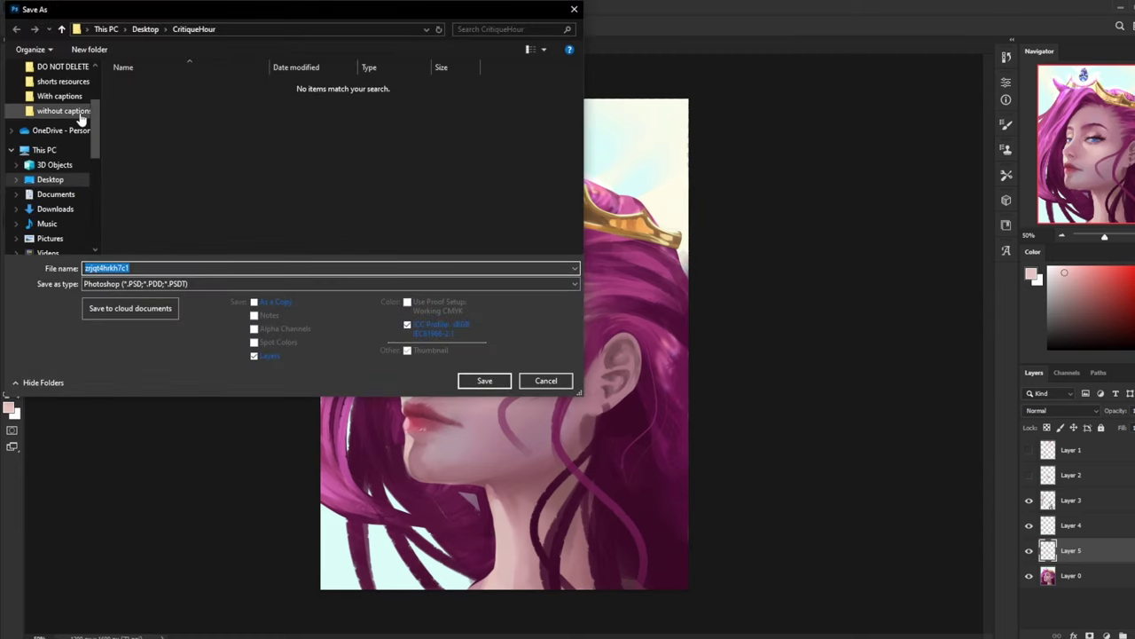
scroll(63, 125, up, 5)
click(51, 96)
click(159, 267)
text(qweqweqweqw)
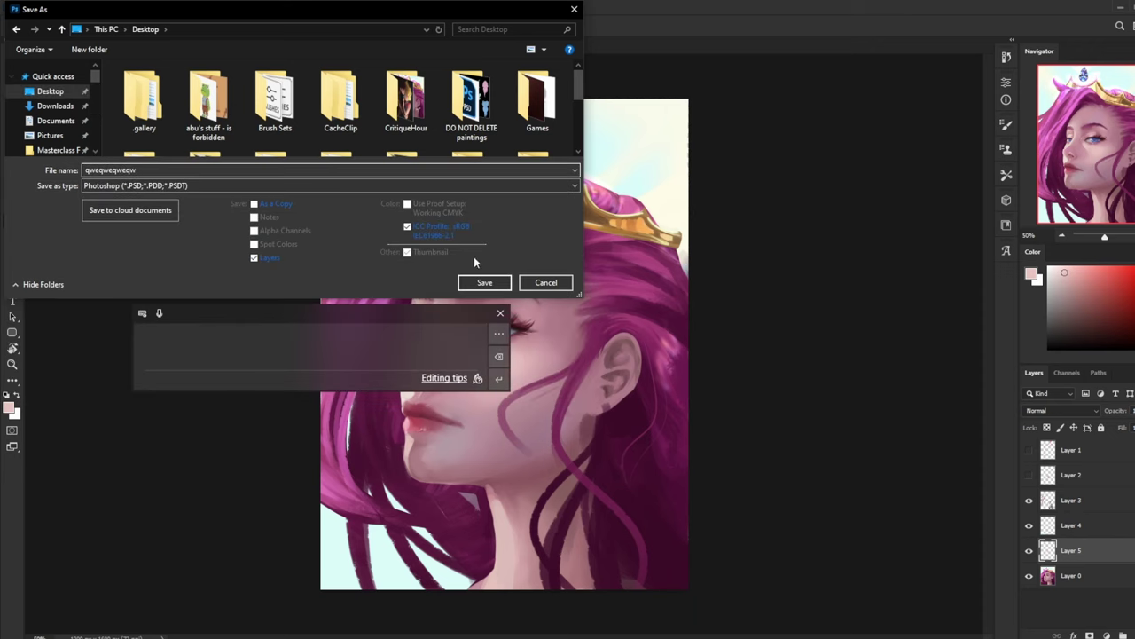
click(487, 283)
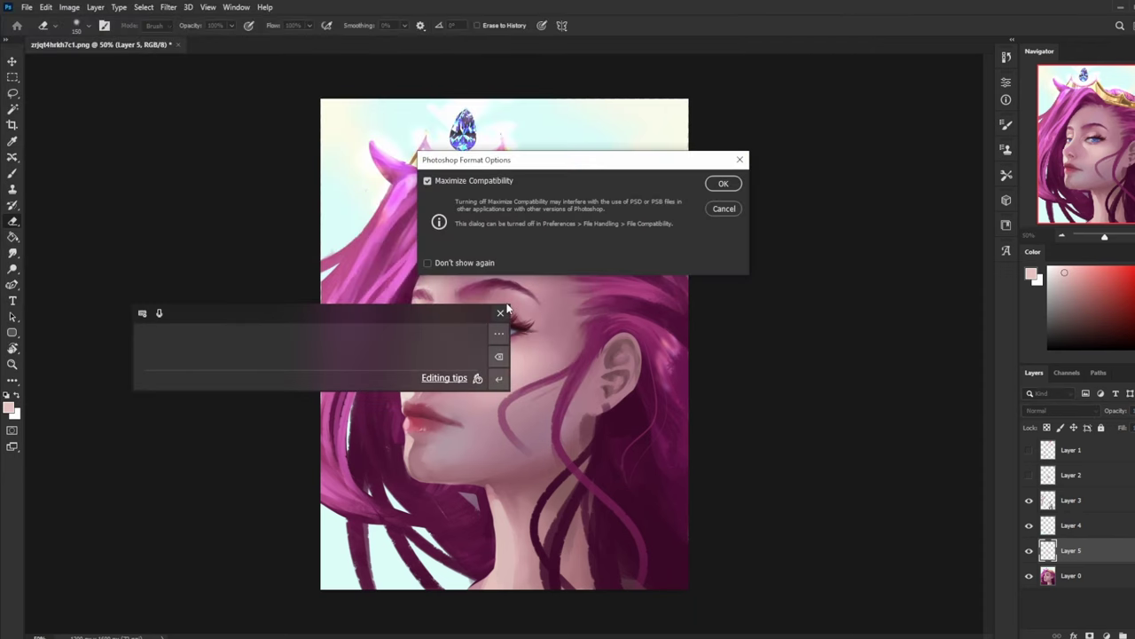
click(724, 183)
key(b)
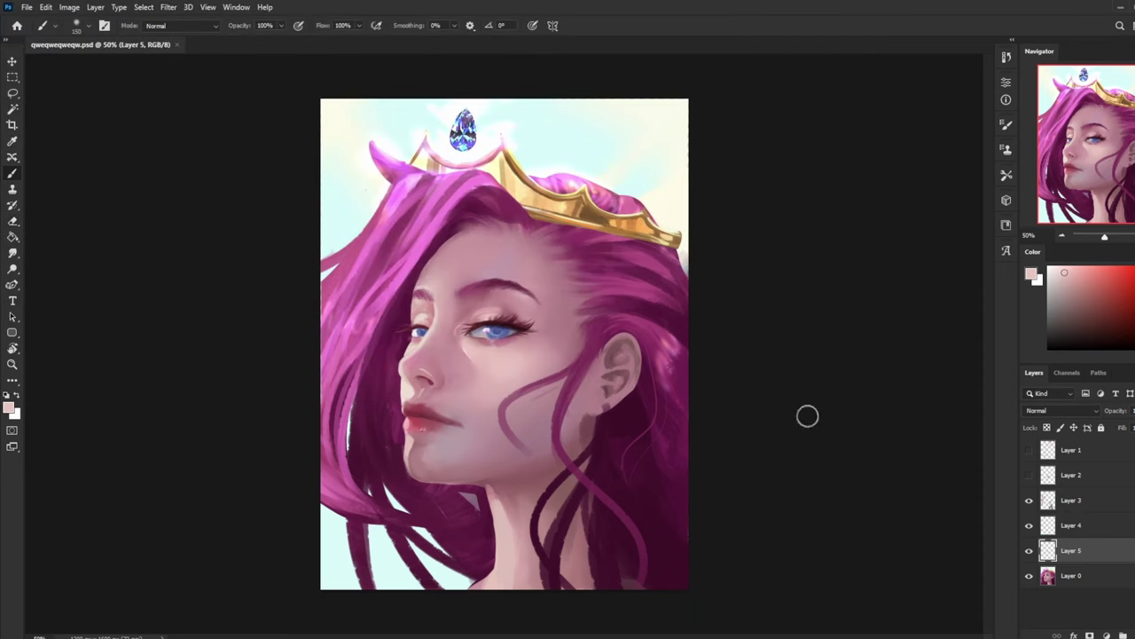
- Soften Layer 5's cheek glow with a 600 px Eraser, comparing the portrait with and without the layer
click(1029, 549)
key(e)
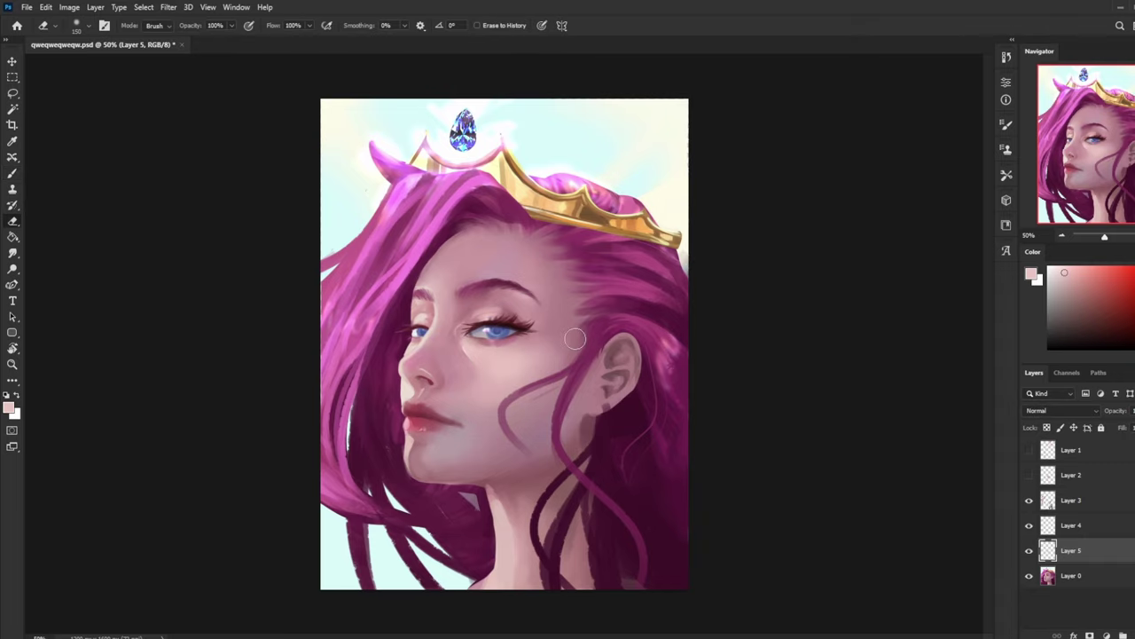
key(ctrl+minus)
key(ctrl+minus)
key(bracketright)
key(bracketright)
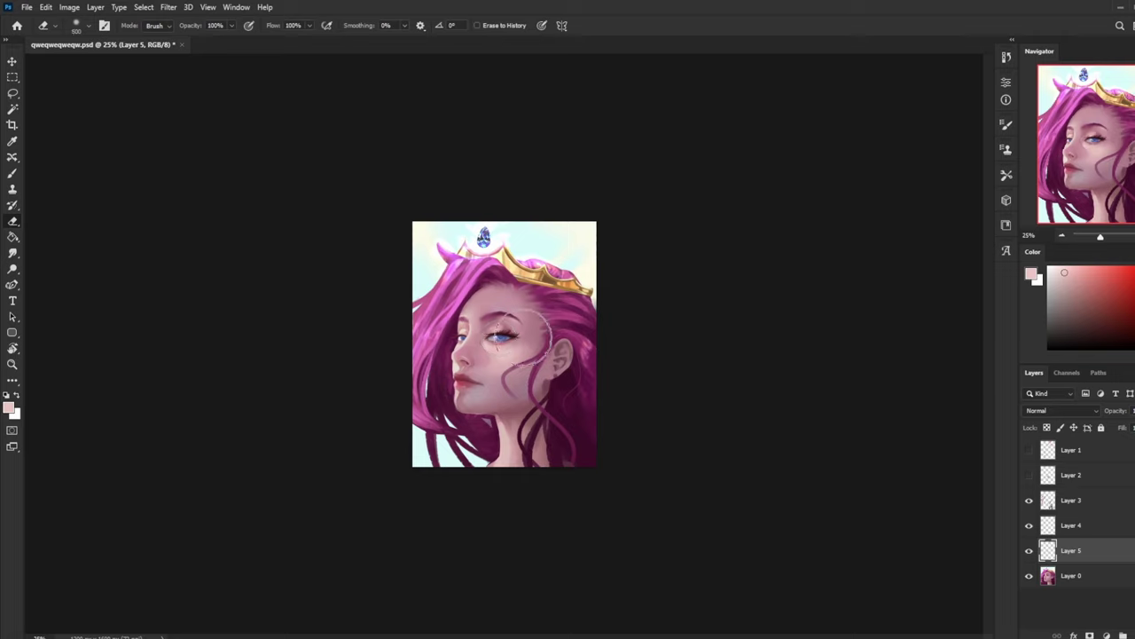
click(1029, 551)
click(1029, 551)
click(1029, 554)
click(1029, 554)
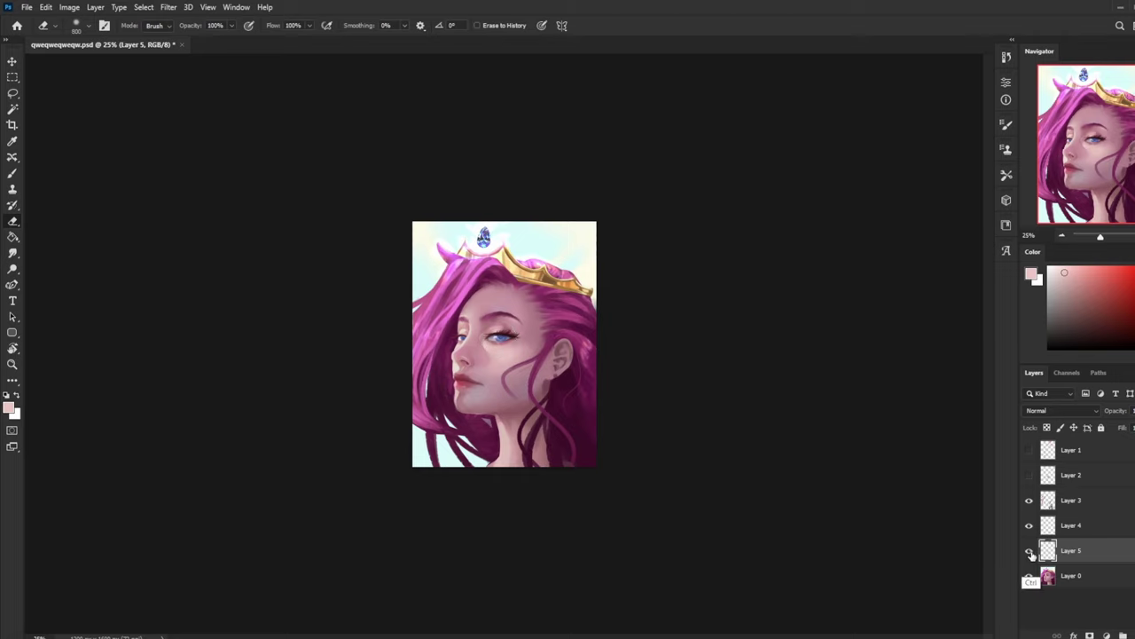
- Erase Layer 5's glow around the near eye with the Eraser reduced to 125 px at 100% opacity
key(ctrl+plus)
key(bracketleft)
key(bracketleft)
key(bracketleft)
key(bracketleft)
key(bracketleft)
key(bracketleft)
key(bracketleft)
key(bracketleft)
key(bracketleft)
key(bracketleft)
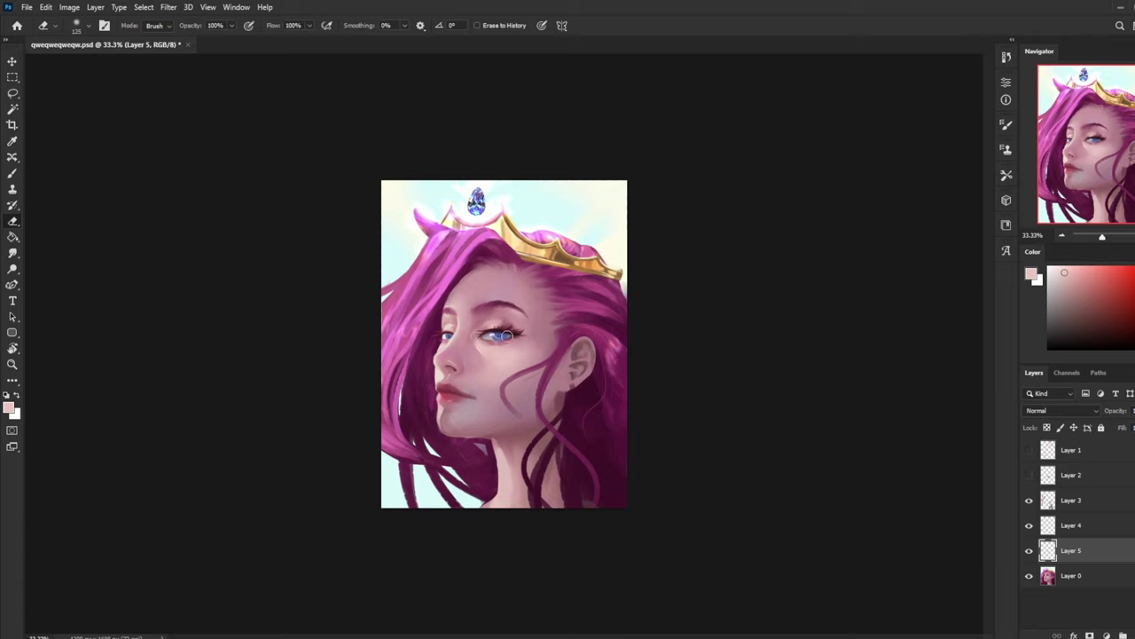
click(230, 25)
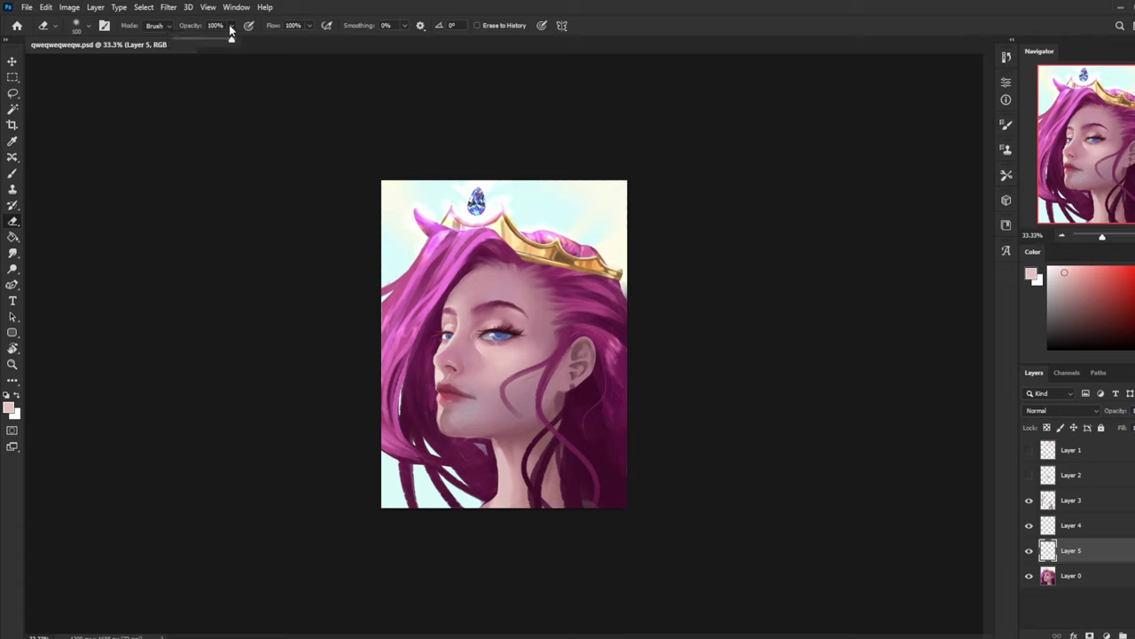
- Compare the face with and without Layer 5, soften it with a 400 px Eraser, and merge it down into Layer 0
click(1029, 551)
click(1029, 551)
key(])
key(])
key(bracketright)
key(bracketright)
key(bracketright)
key(bracketright)
key(bracketright)
right_click(1073, 553)
click(1047, 413)
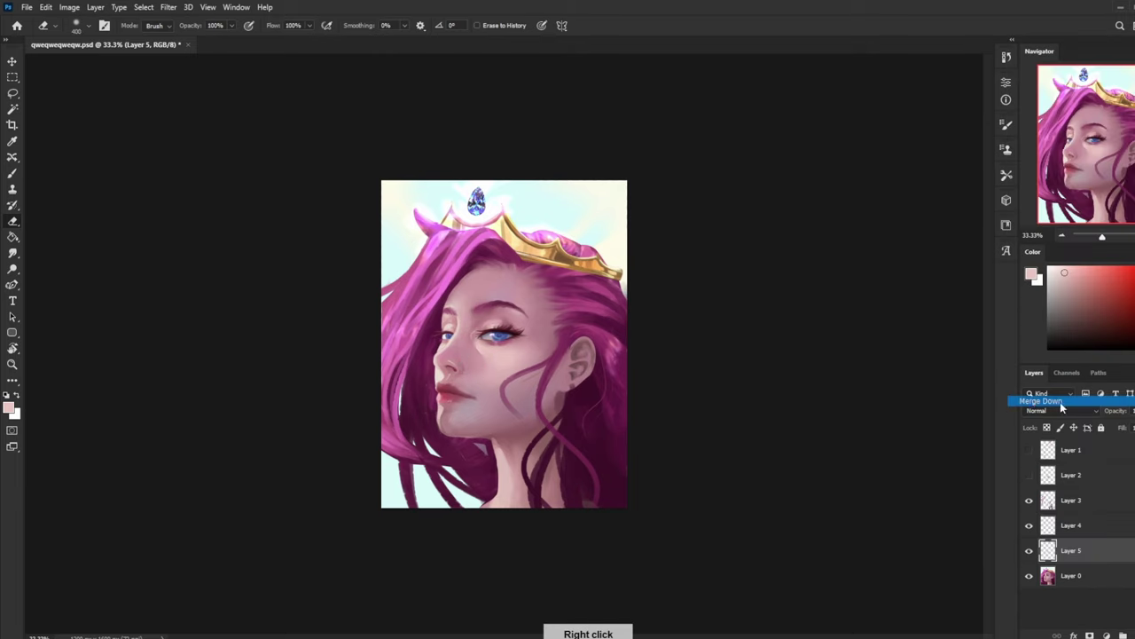
- Blend the facial skin with the Smudge tool at 5% strength and touch up the chin with a smaller brush
click(12, 253)
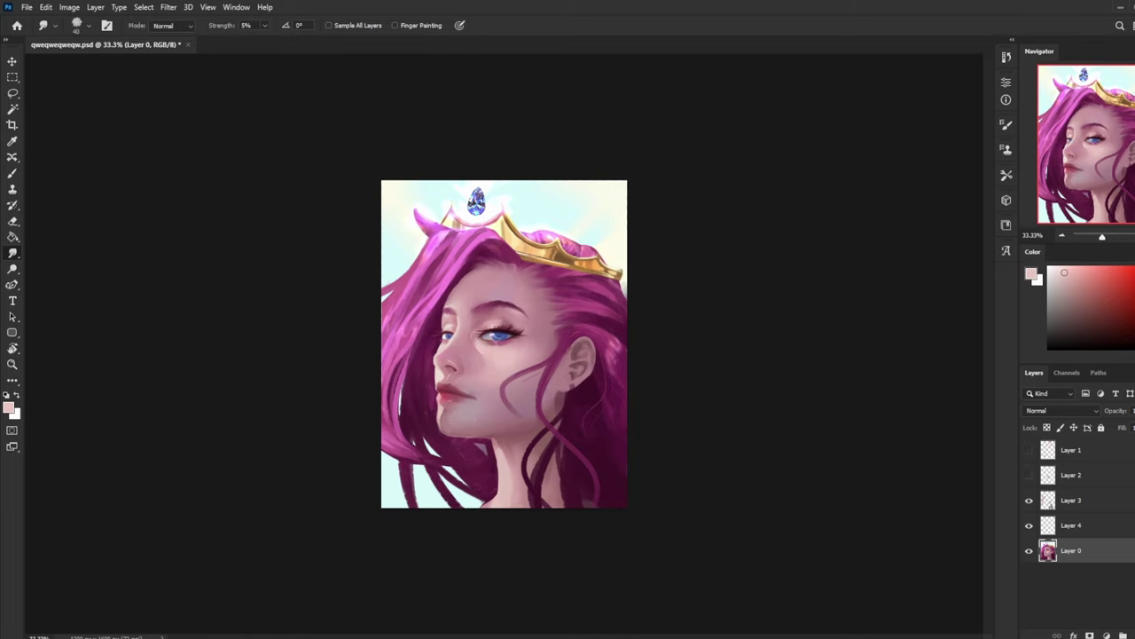
key(ctrl+plus)
key(b)
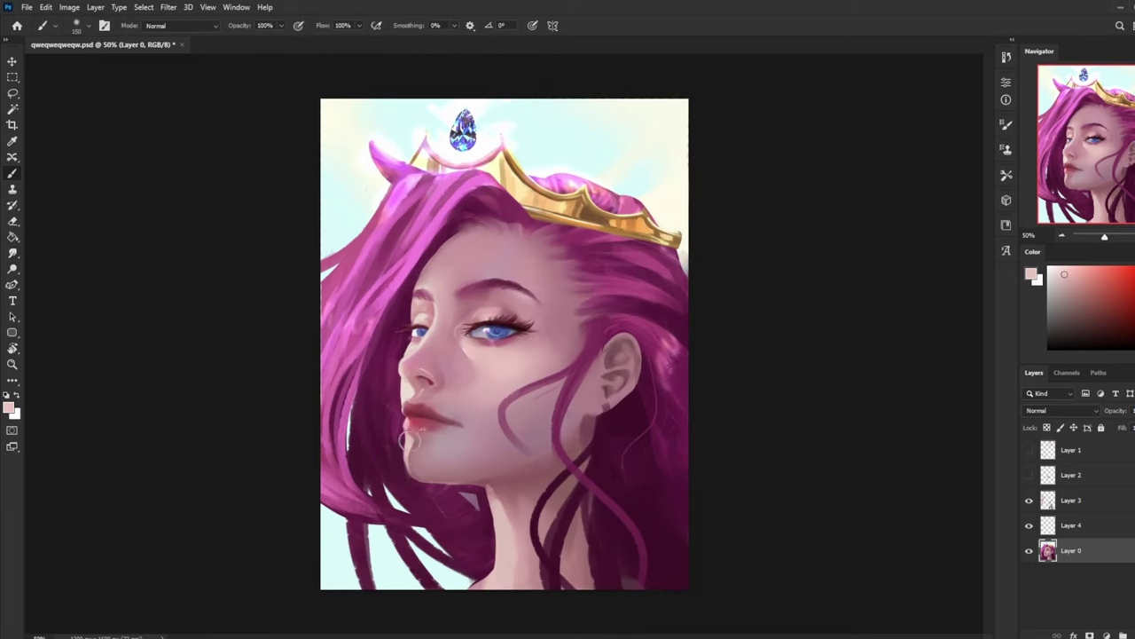
key(bracketleft)
key(bracketleft)
key(bracketleft)
- Lasso the chin area, copy it to a new layer, and apply a Gaussian Blur with a 3.2 px radius
key(l)
mouse_move(410, 437)
mouse_down()
mouse_move(404, 464)
mouse_move(444, 465)
mouse_up()
key(ctrl)
key(ctrl+j)
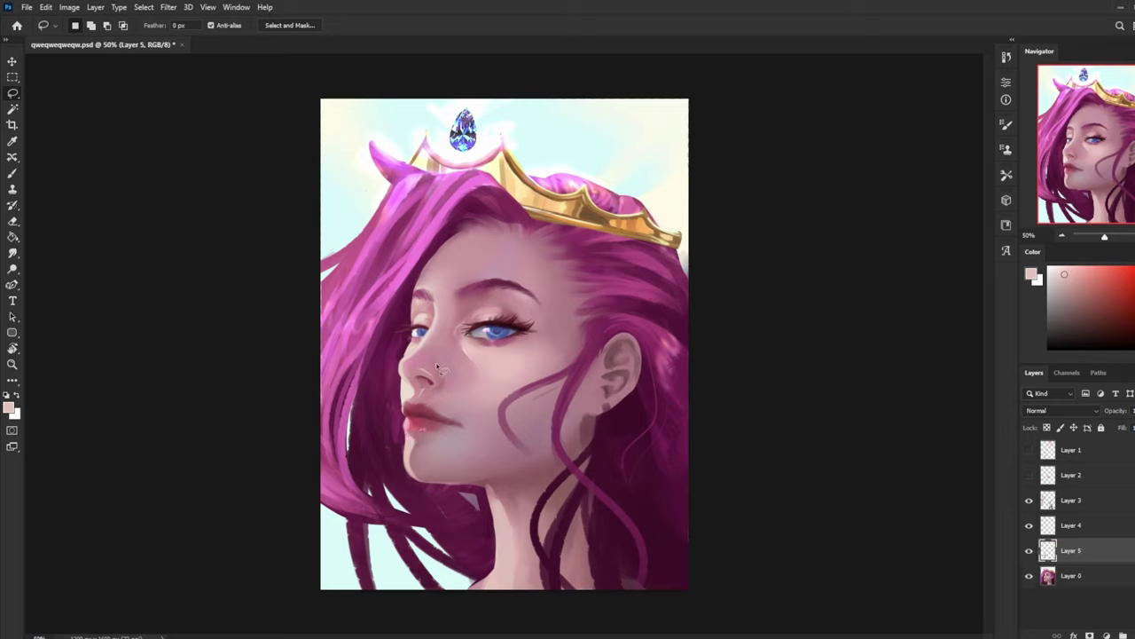
key(v)
click(167, 7)
mouse_move(209, 165)
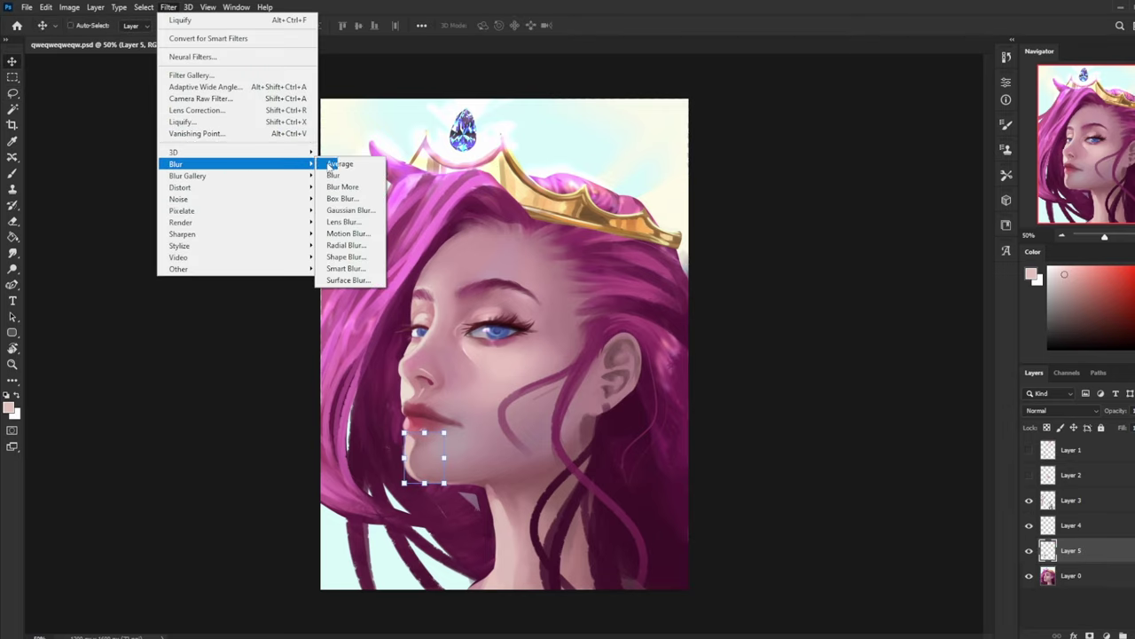
click(350, 207)
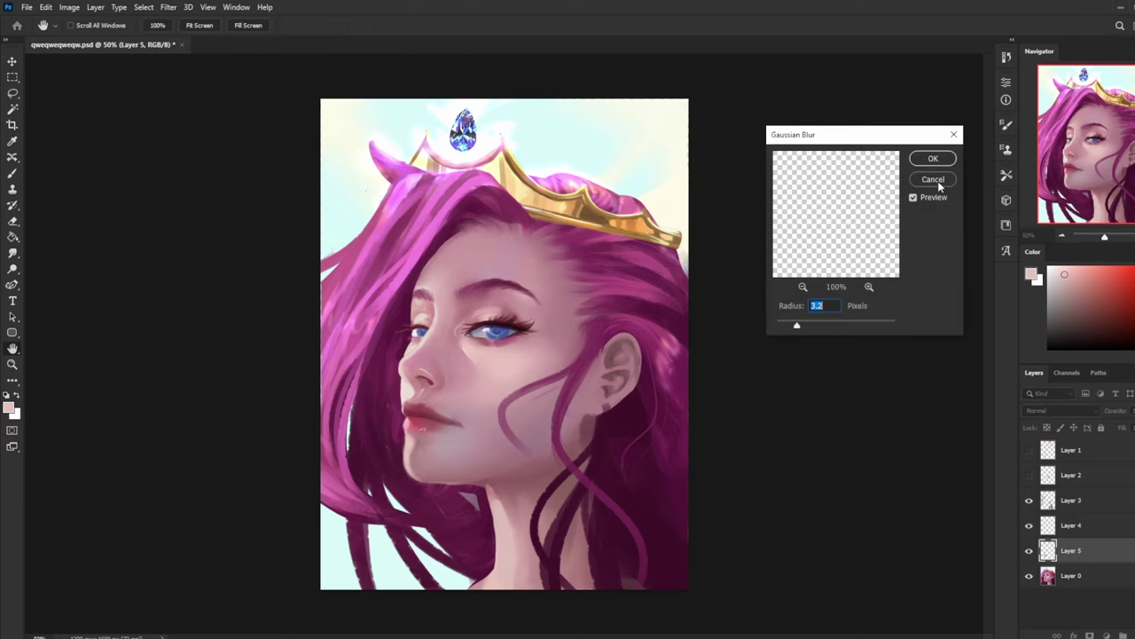
click(933, 158)
- Clean up the blurred chin copy with a much smaller Eraser and merge it down into Layer 0
key(e)
key([)
key([)
key([)
key([)
key([)
key([)
key([)
key([)
key([)
key([)
key([)
key([)
key([)
key([)
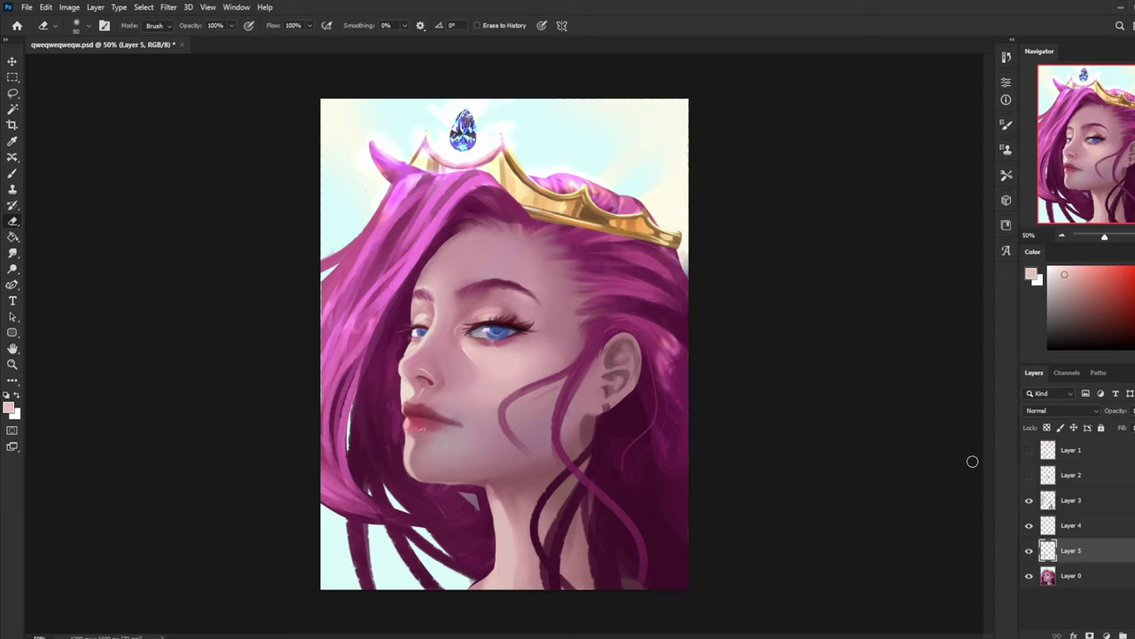
right_click(1087, 554)
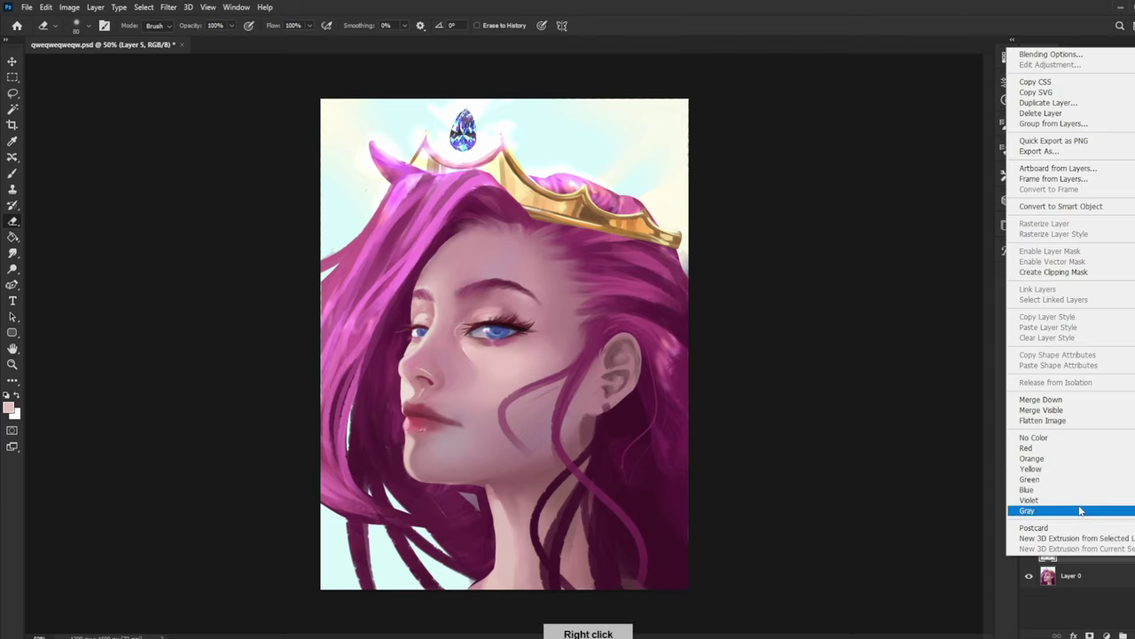
click(1065, 399)
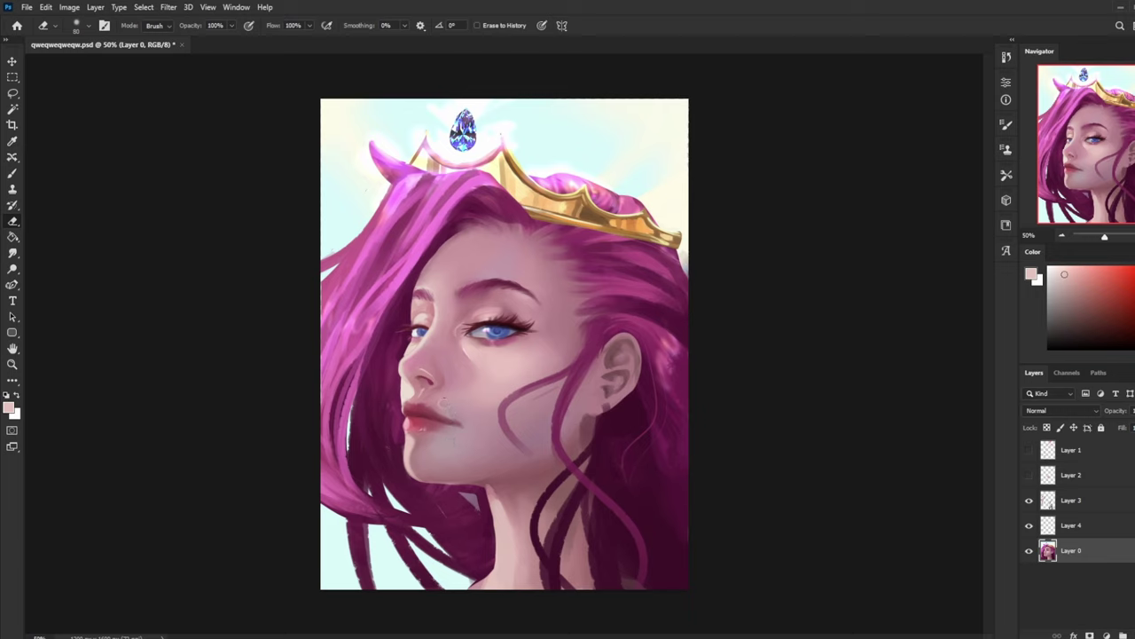
- Retouch the lips with dark reds sampled from them and blend with the Smudge tool at 5% strength
key(b)
alt+click(419, 407)
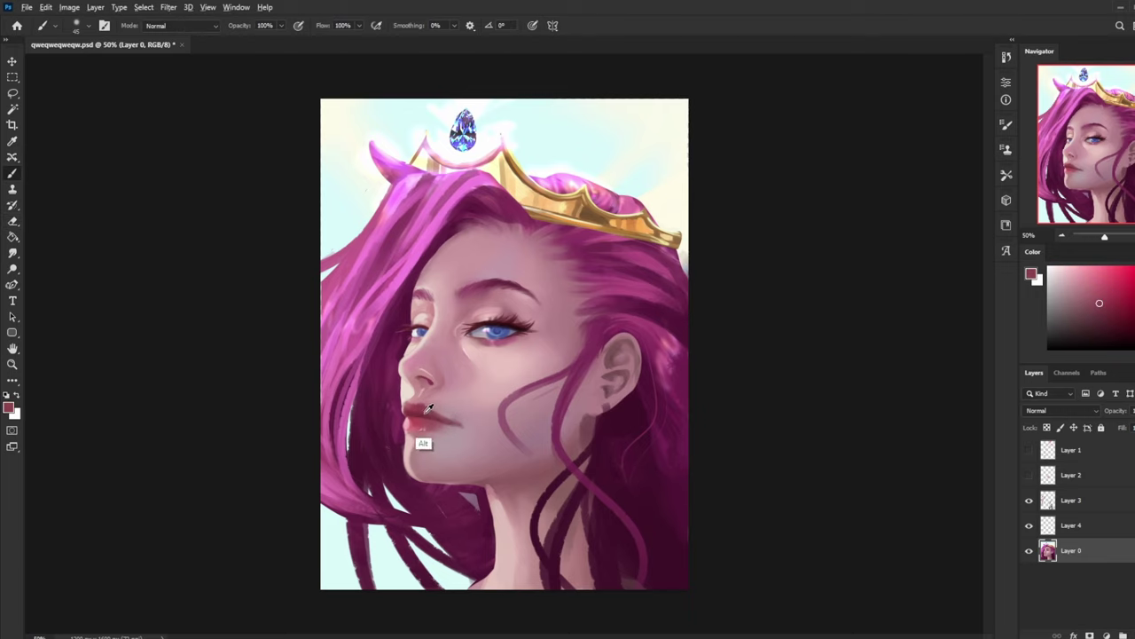
alt+click(423, 417)
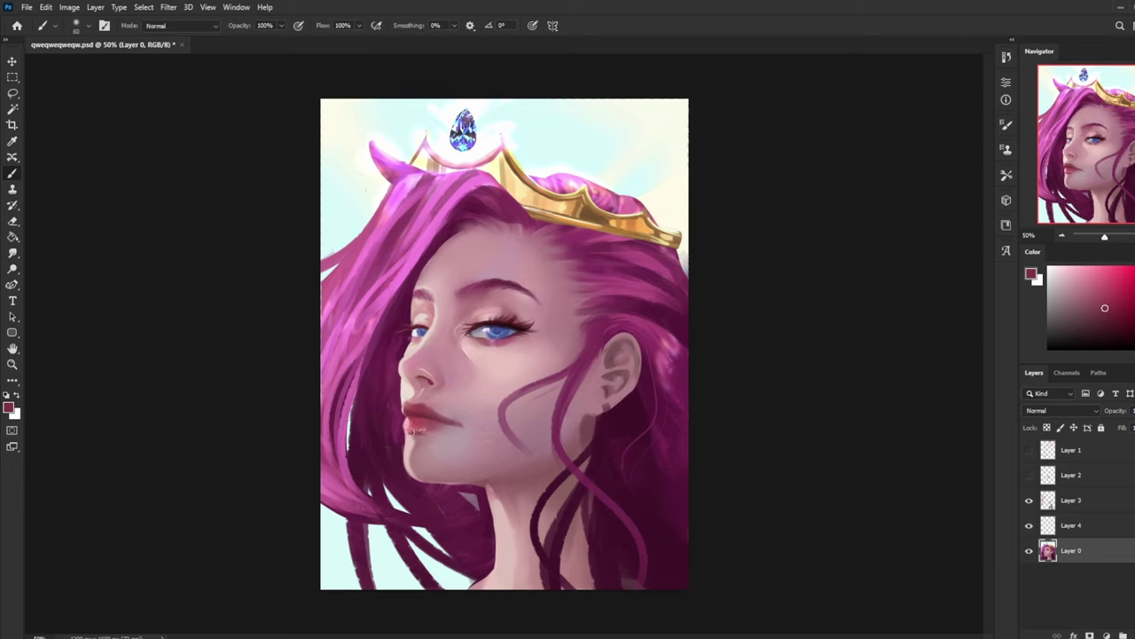
click(13, 254)
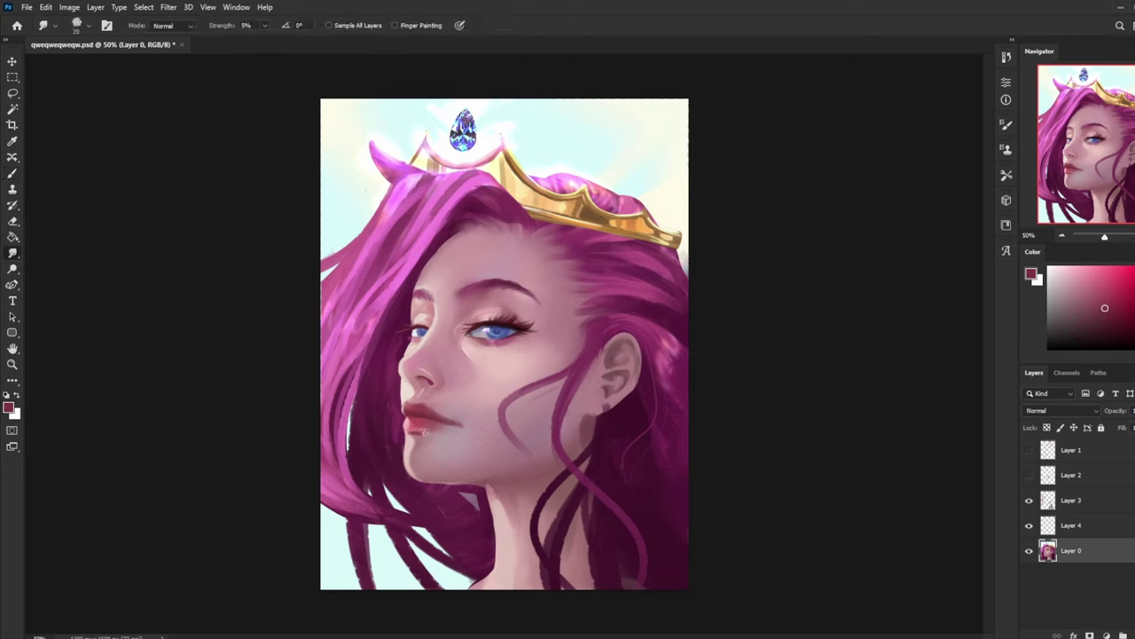
key(bracketleft)
key(bracketleft)
key(b)
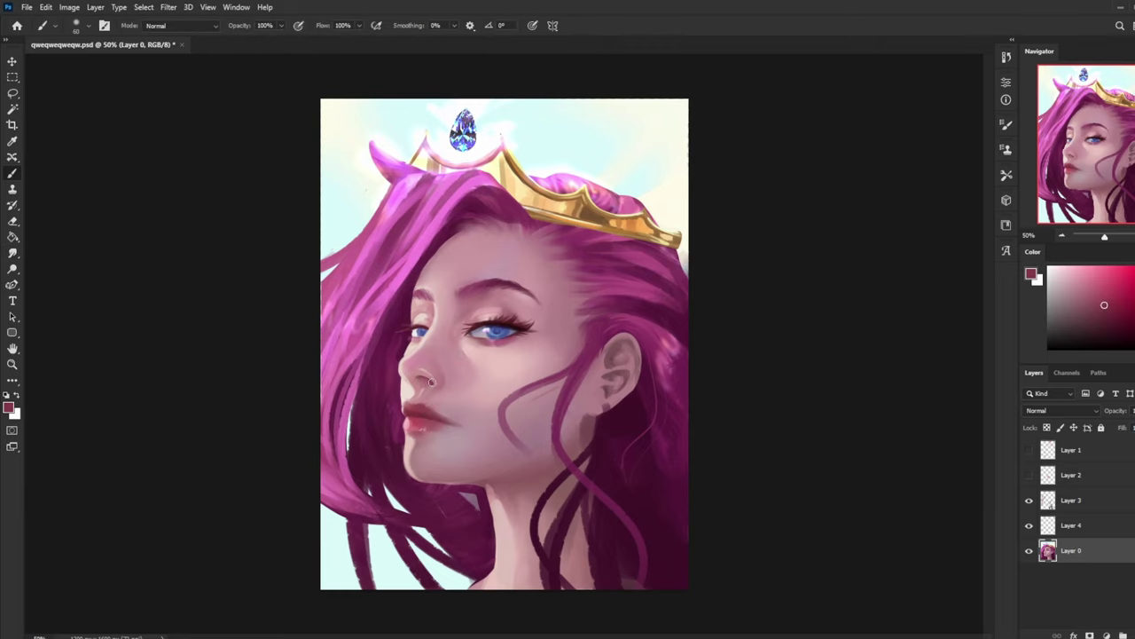
- Flip the canvas horizontally and nudge the nose slightly upward in Liquify with a reduced warp brush
key(ctrl+h)
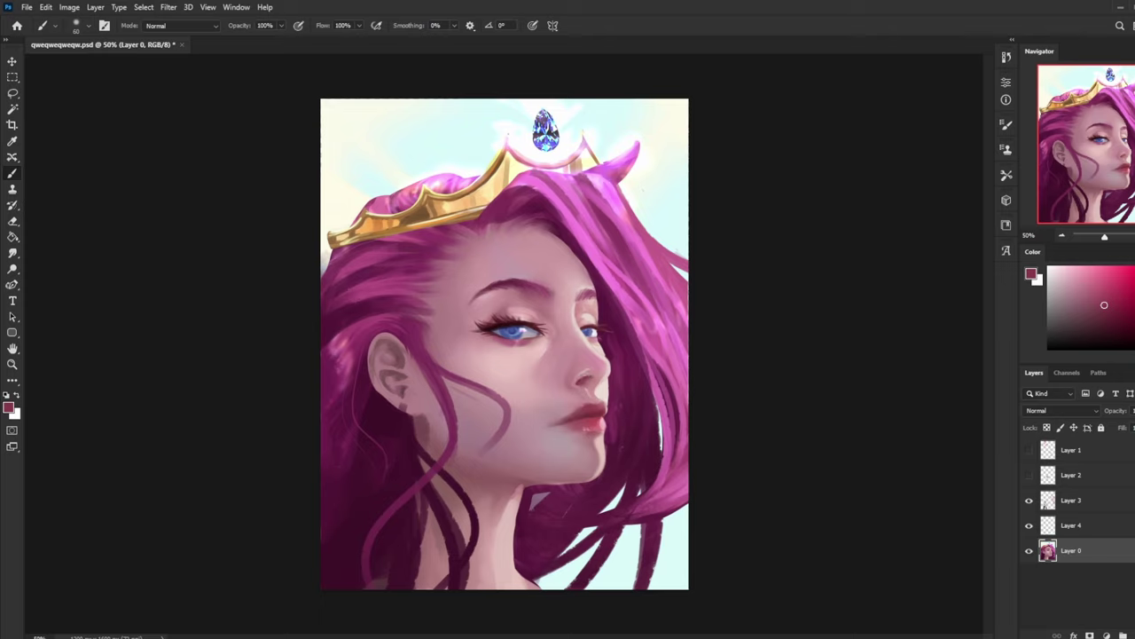
click(169, 8)
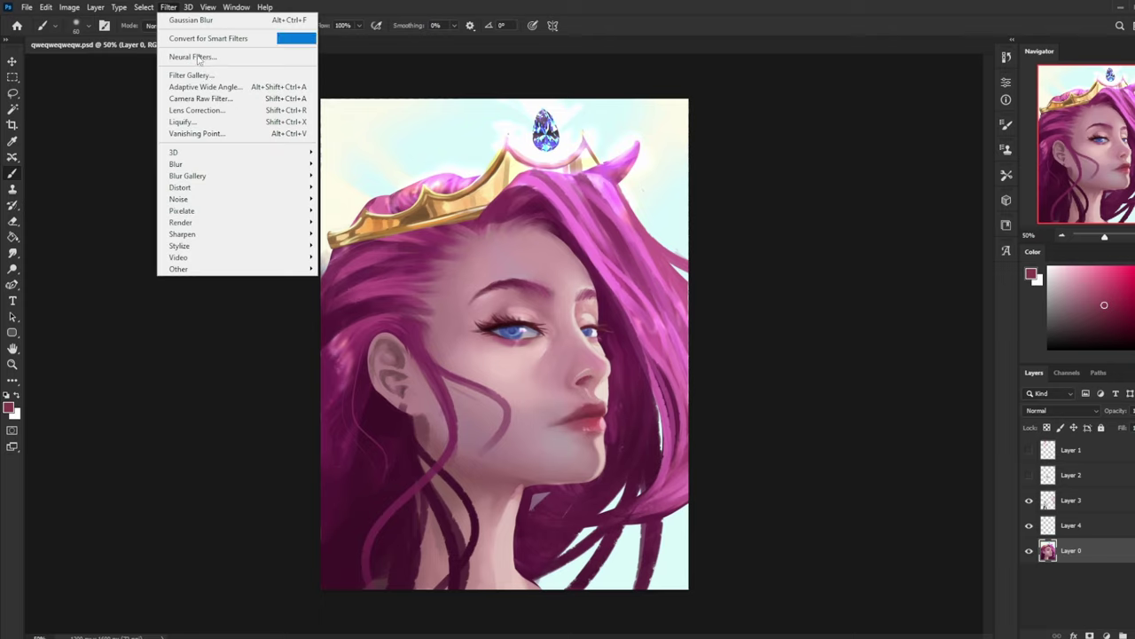
click(226, 128)
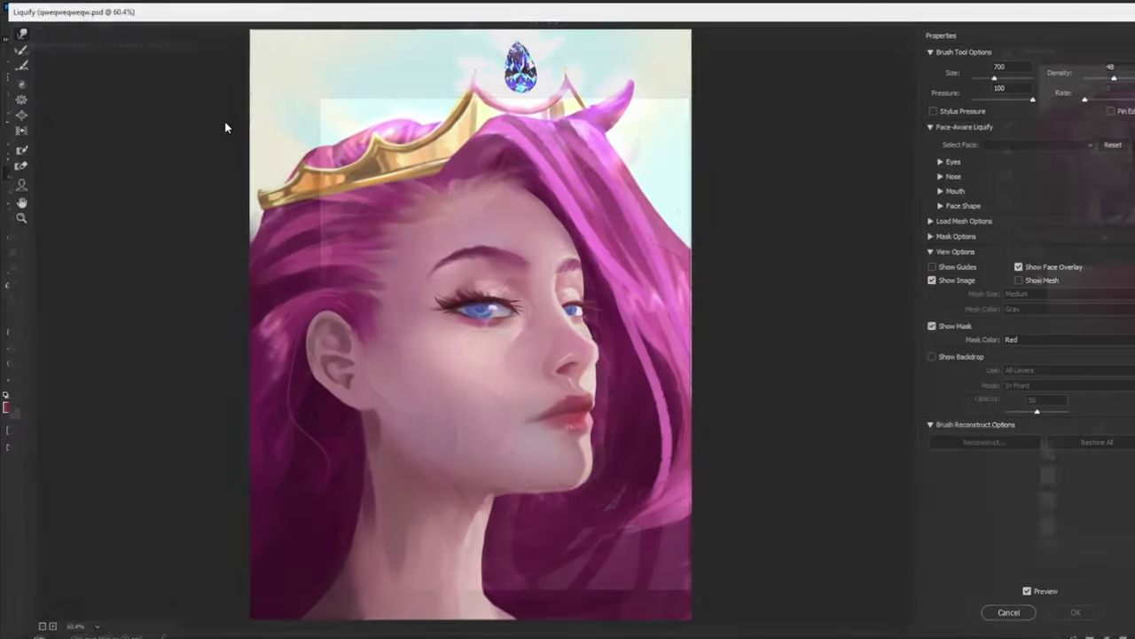
key(bracketleft)
key(bracketleft)
key(bracketleft)
key(bracketleft)
key(bracketleft)
key(bracketleft)
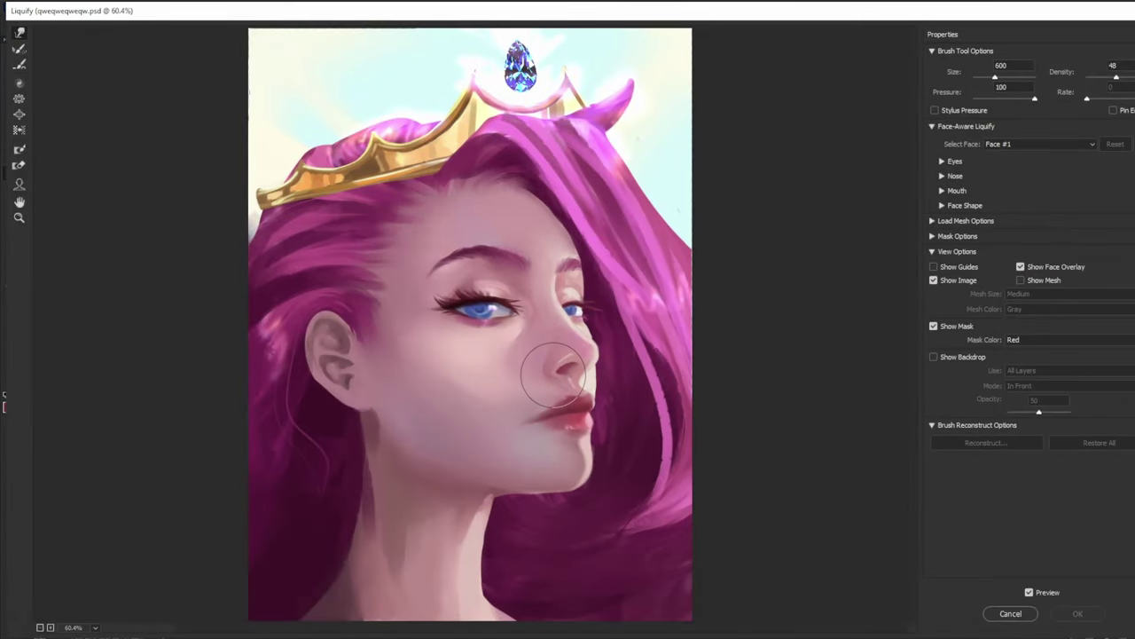
drag(553, 373, 559, 366)
key(bracketleft)
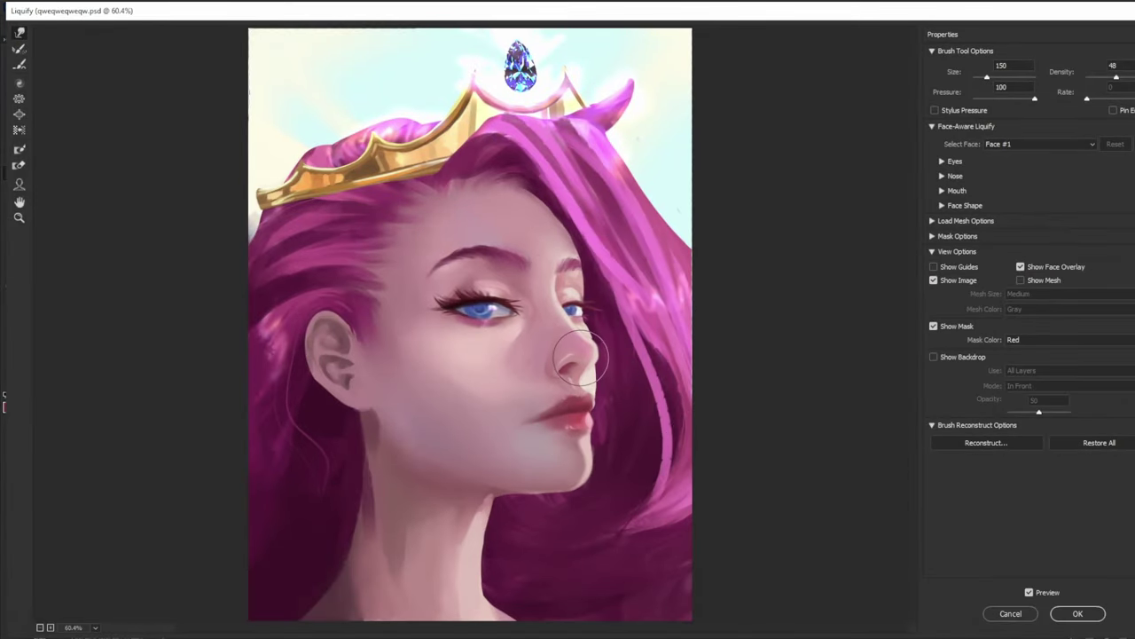
- Refine the nose and lip shapes with Liquify brushes between 175 and 60 px, apply the warp, and flip the canvas back
key(bracketleft)
key(bracketleft)
key(bracketright)
key(bracketright)
key(bracketright)
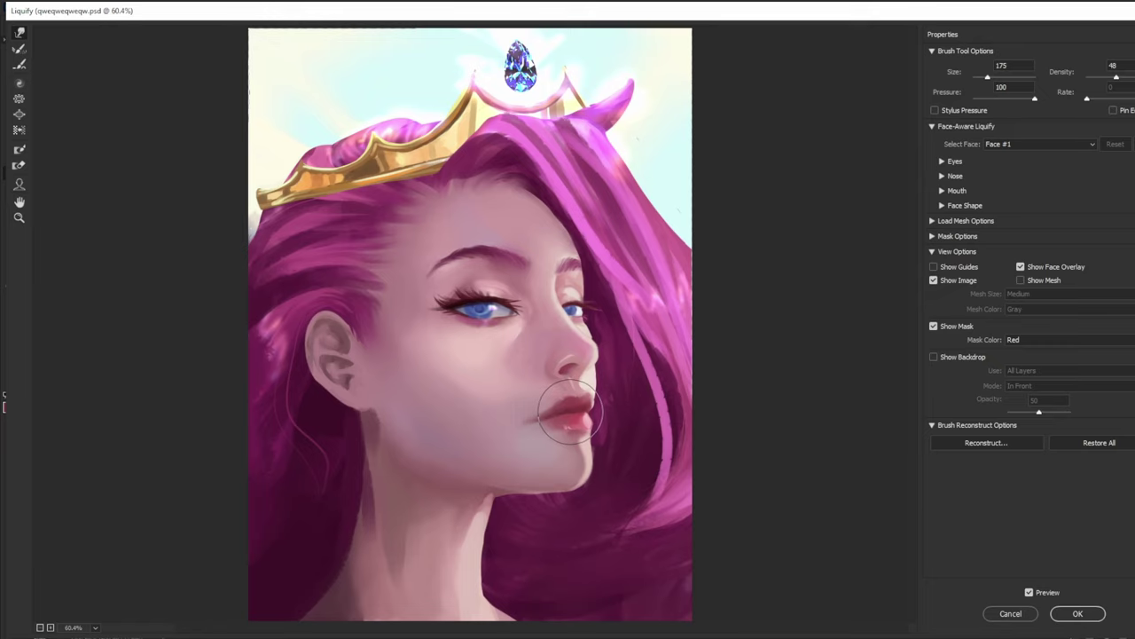
key(bracketleft)
key(bracketleft)
key(bracketleft)
key(bracketleft)
key(bracketleft)
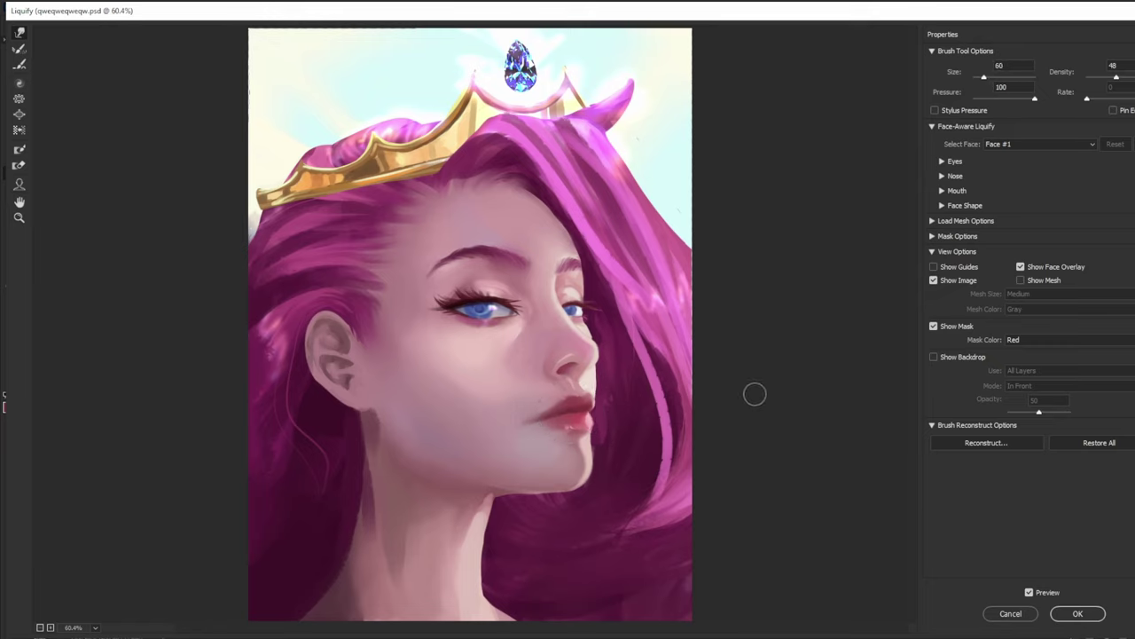
click(1084, 612)
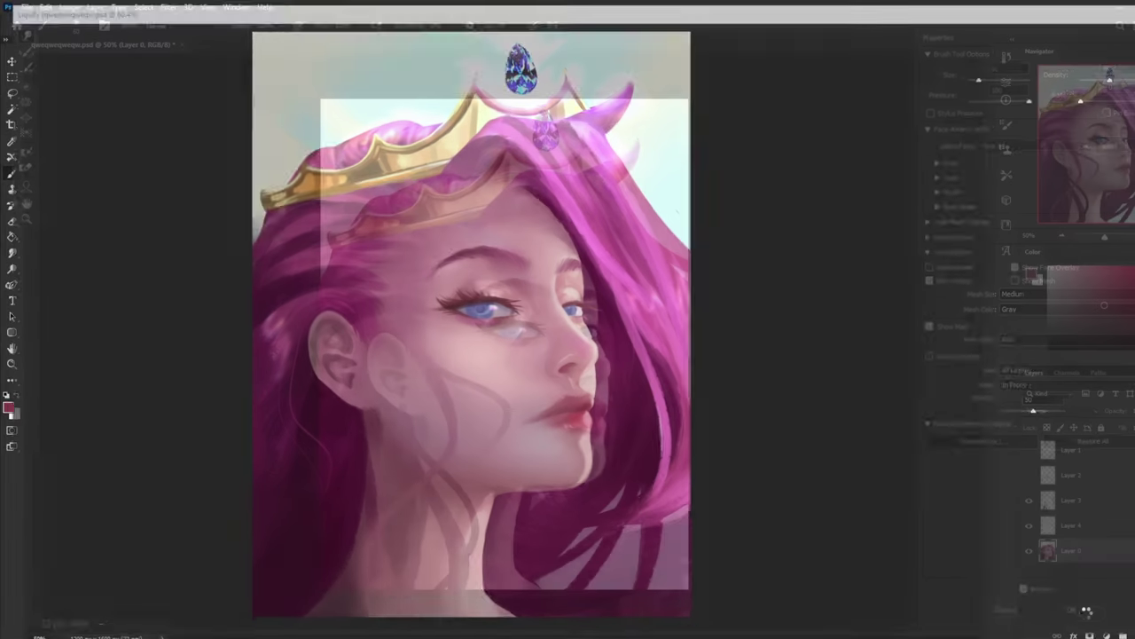
key(ctrl+shift+h)
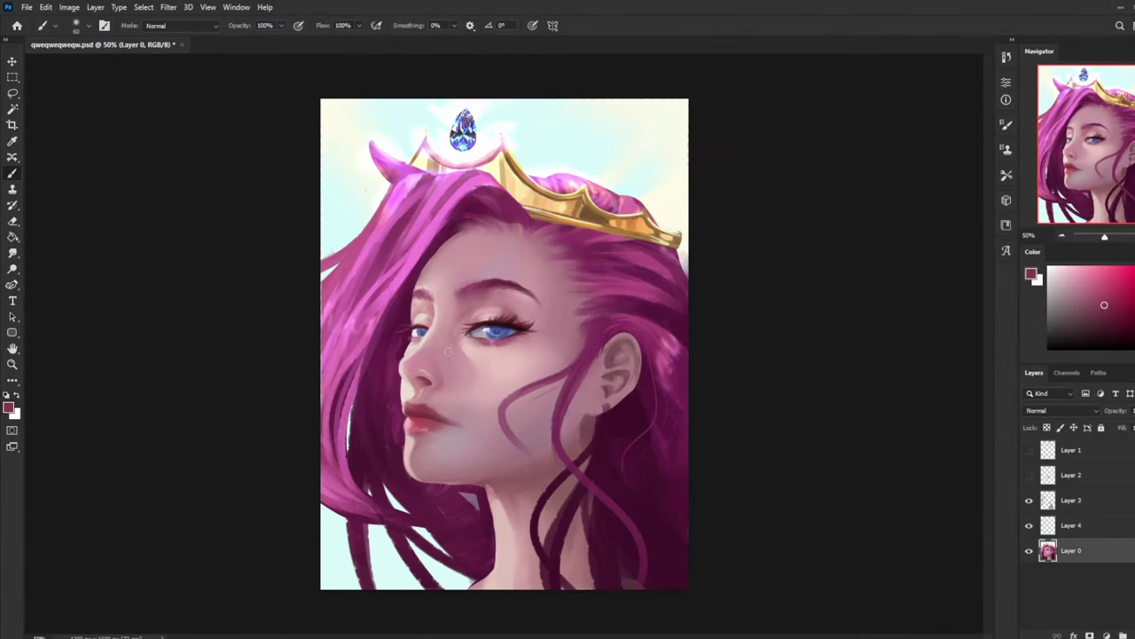
- Repaint the mouth line and lip corner on Layer 0 with dark red sampled from the lips
click(12, 253)
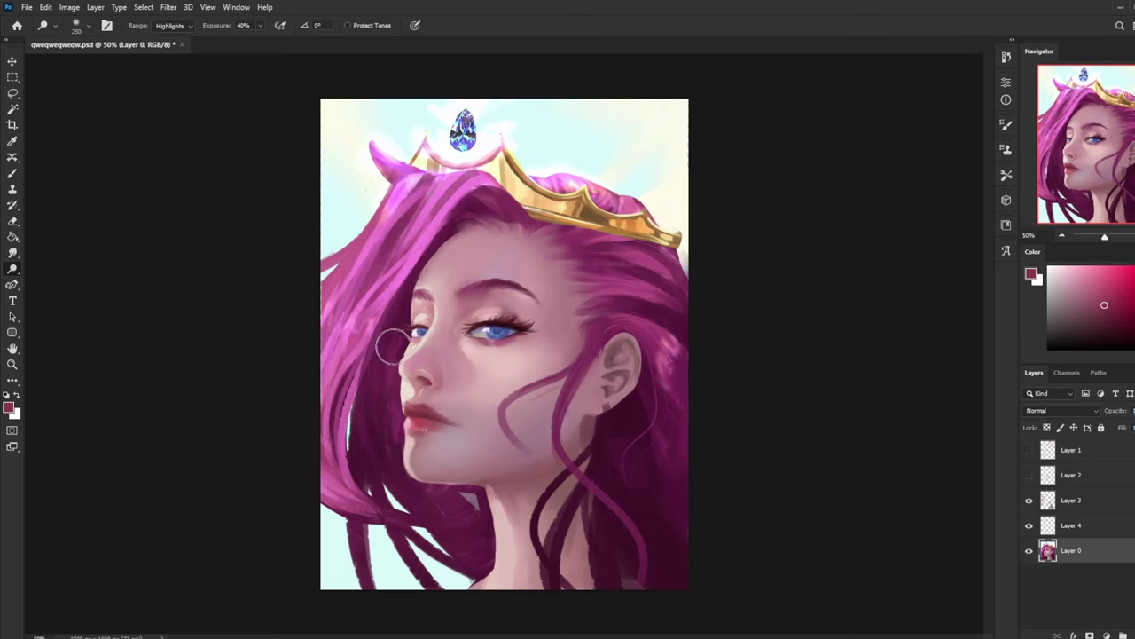
key(b)
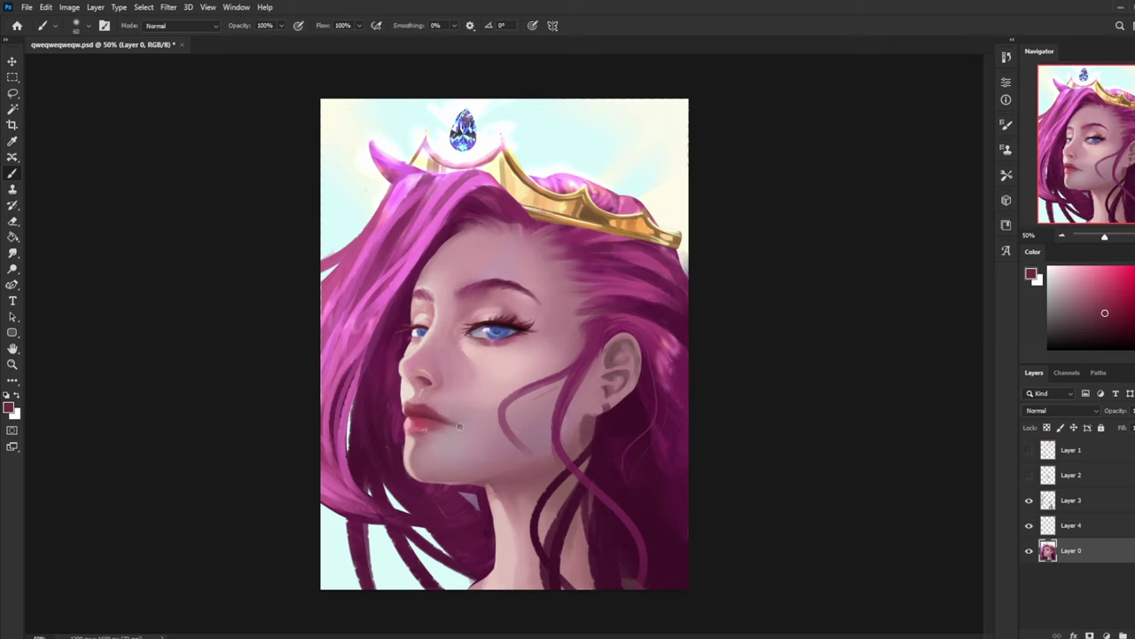
alt+click(426, 412)
key(ctrl)
key(bracketright)
key(bracketright)
- Blend the repainted lips with the Smudge tool at 5% strength, enlarging its brush
key(r)
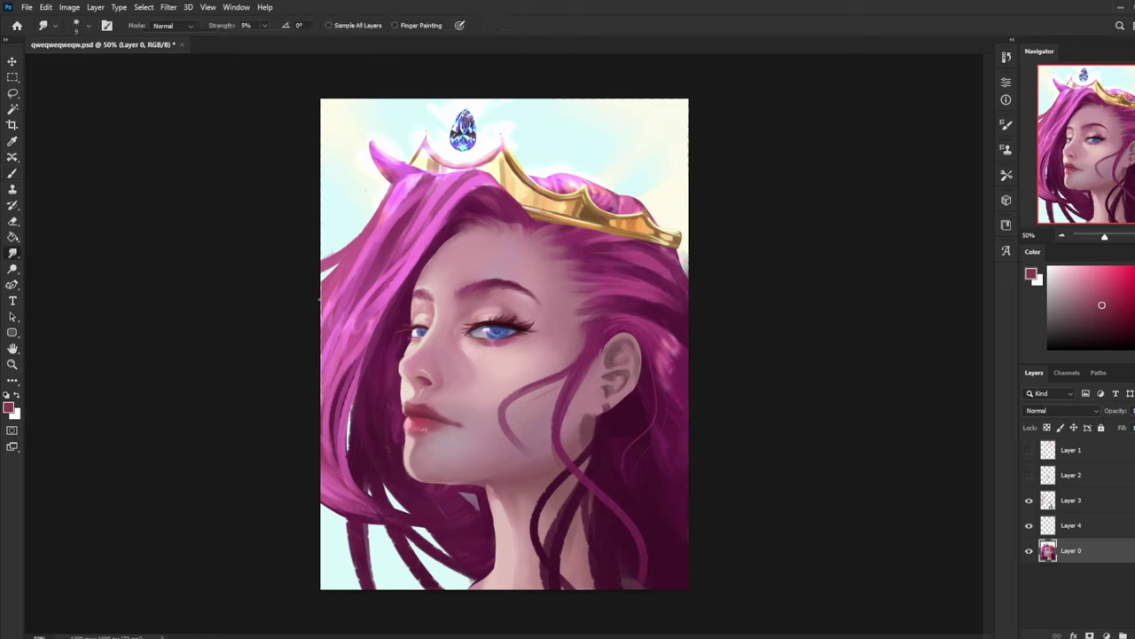
key(bracketright)
key(bracketright)
key(bracketright)
key(bracketright)
key(bracketright)
key(bracketright)
key(bracketright)
key(bracketright)
- Touch up the lips and surrounding skin and hair edges with pale pink, dark red and plum tones sampled from the painting
key(b)
alt+click(409, 424)
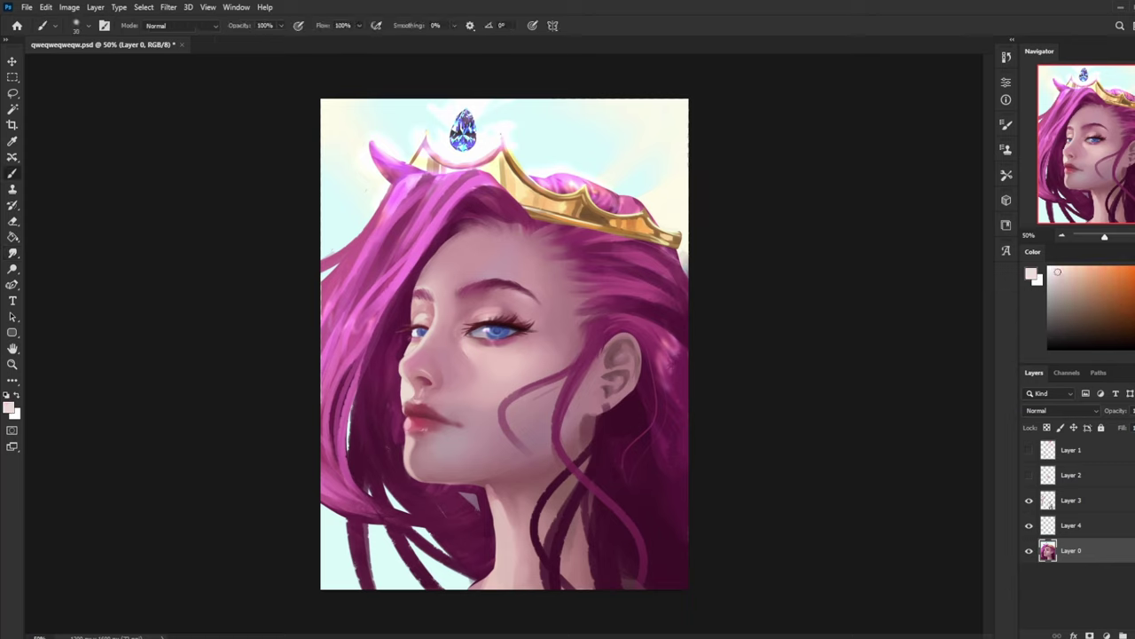
alt+click(424, 410)
alt+click(401, 386)
alt+click(406, 415)
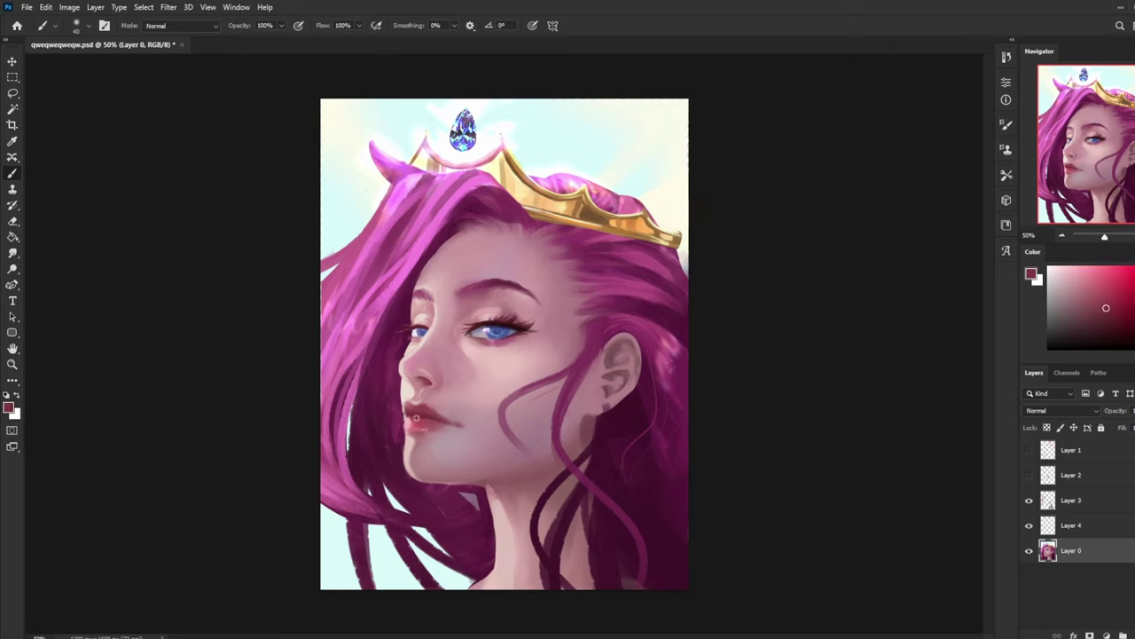
alt+click(413, 454)
alt+click(412, 418)
alt+click(421, 415)
alt+click(400, 444)
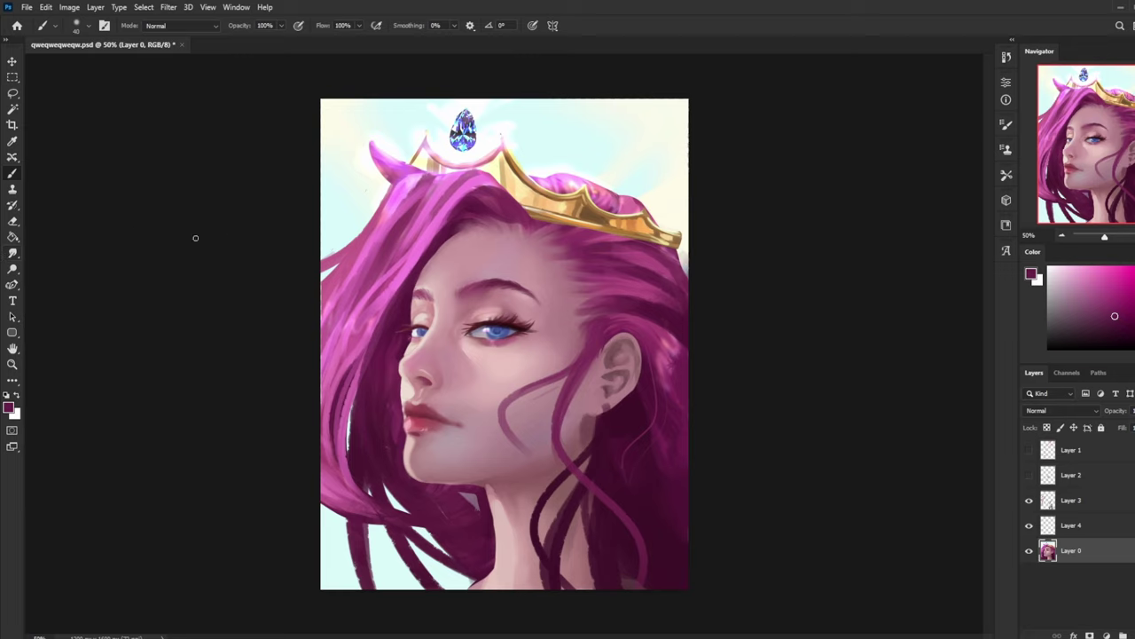
- Sample the pale pink skin tone from the cheek and enlarge the soft brush to 800 px
key(r)
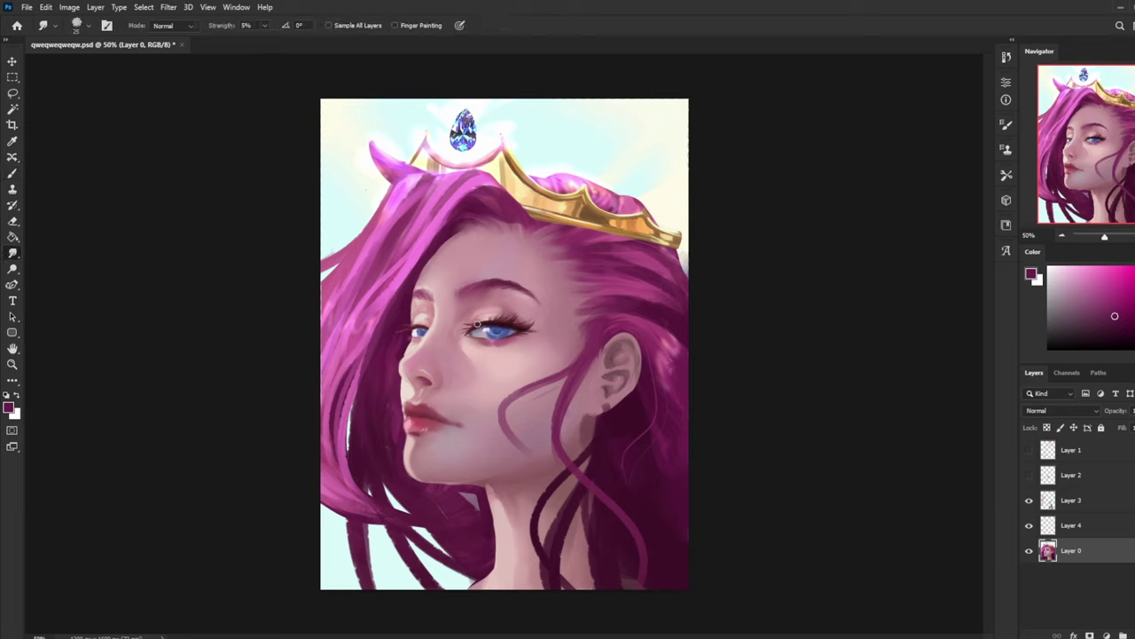
key(b)
alt+click(468, 375)
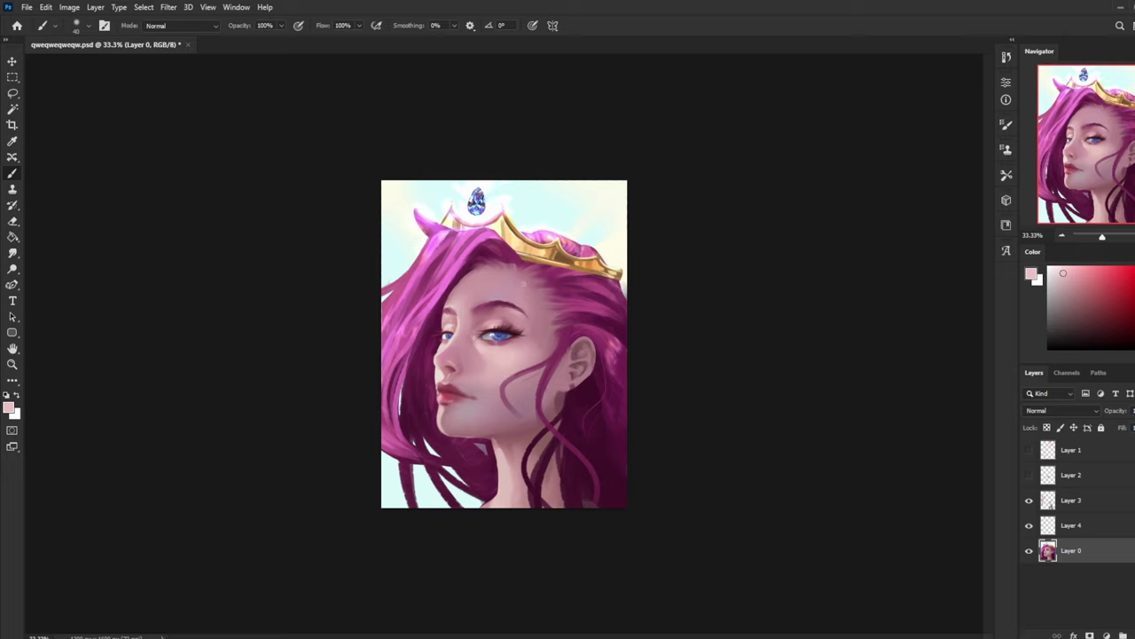
key(])
key(])
key(])
key(])
key(])
key(])
key(])
key(])
key(])
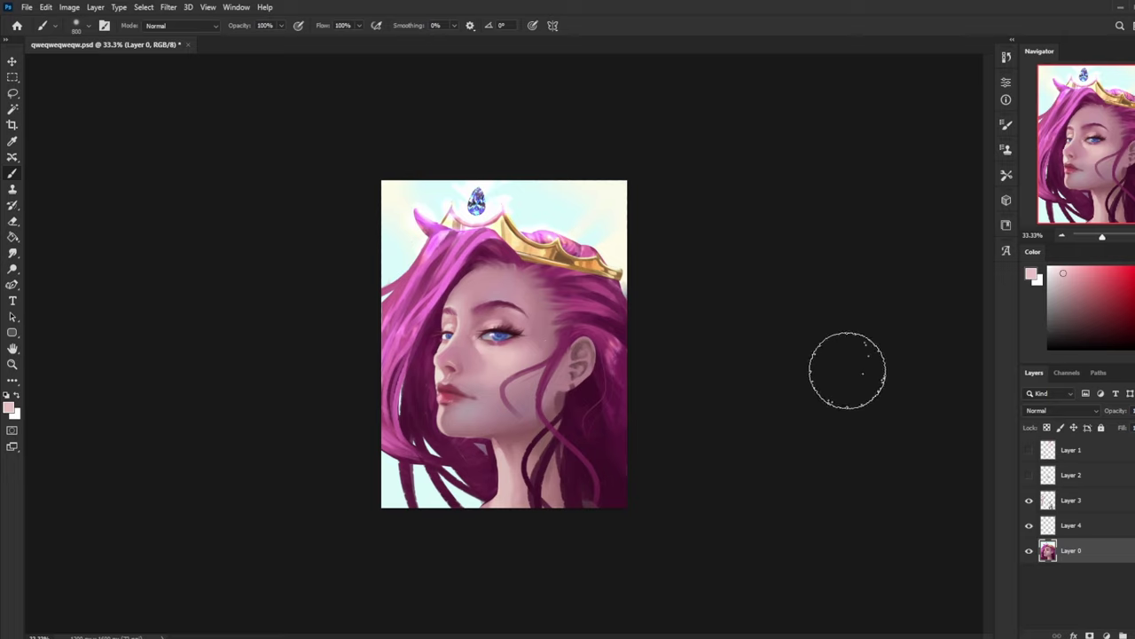
- Compare the portrait with Layer 4 hidden and shown, try merging the layer, and undo the merge
click(1028, 525)
click(1029, 525)
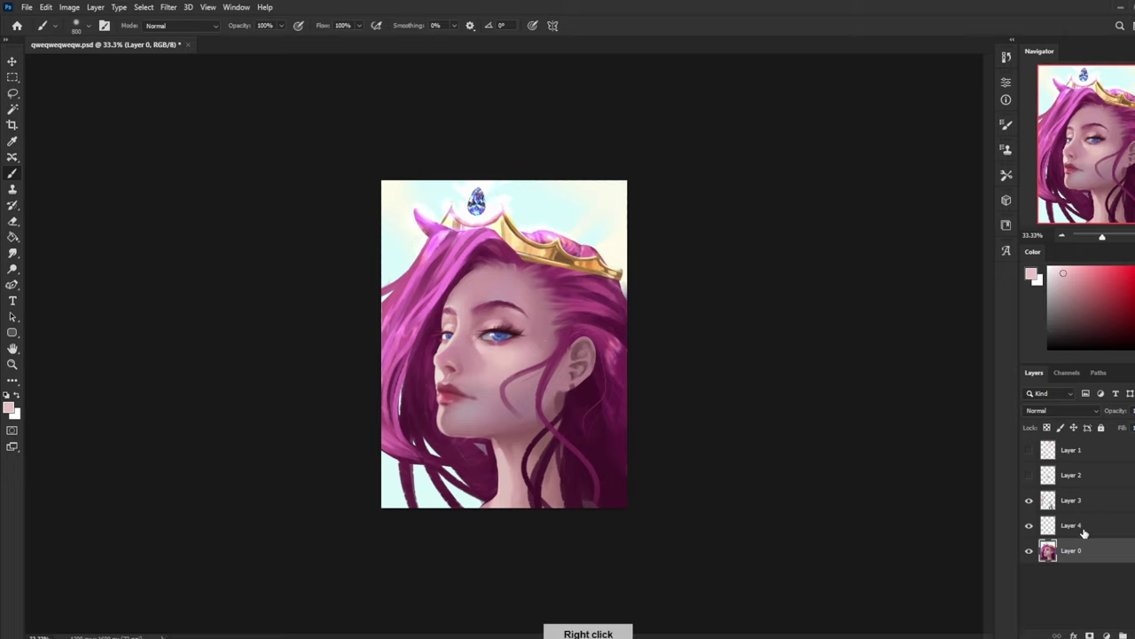
right_click(1078, 525)
click(1051, 396)
key(ctrl+z)
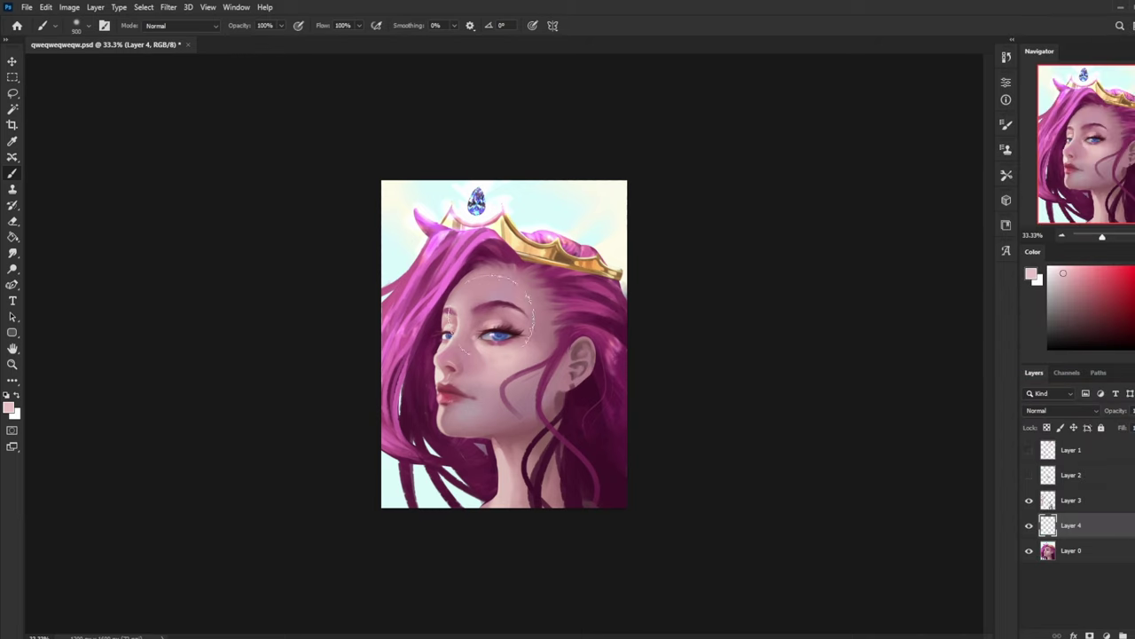
- Glaze pale pink softly over the forehead and brow area on Layer 4, with the brush between 1100 and 500 px
key(bracketleft)
key(bracketleft)
key(bracketleft)
key(bracketleft)
key(bracketleft)
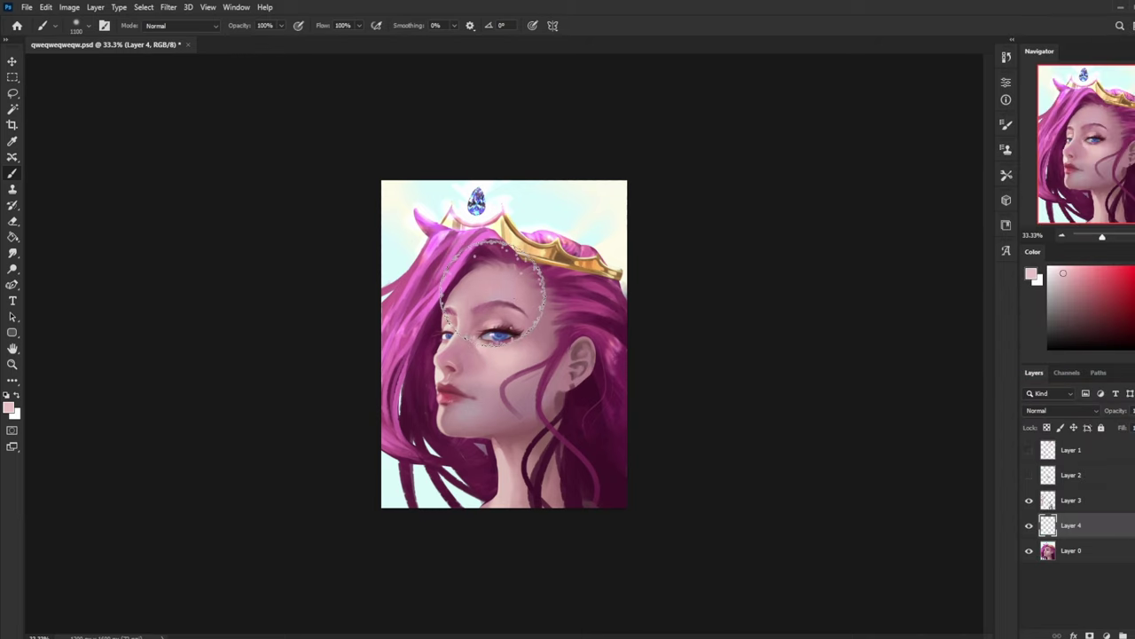
key(bracketleft)
key(bracketleft)
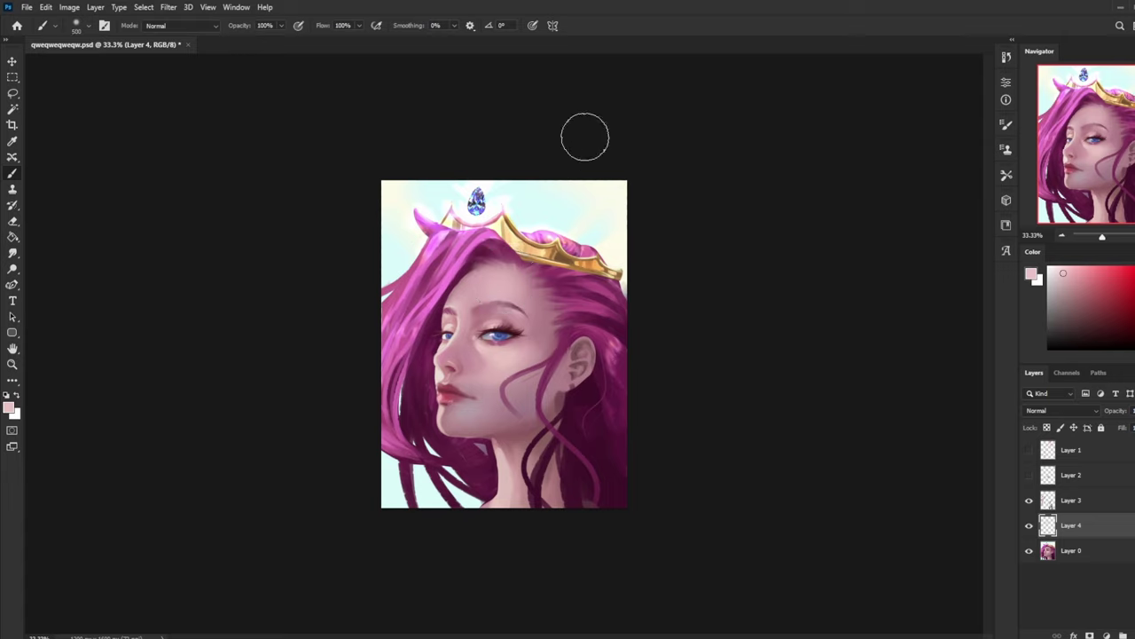
- Erase the excess pale pink over the eyebrow and eye on Layer 4, enlarging the Eraser to 500 px
key(e)
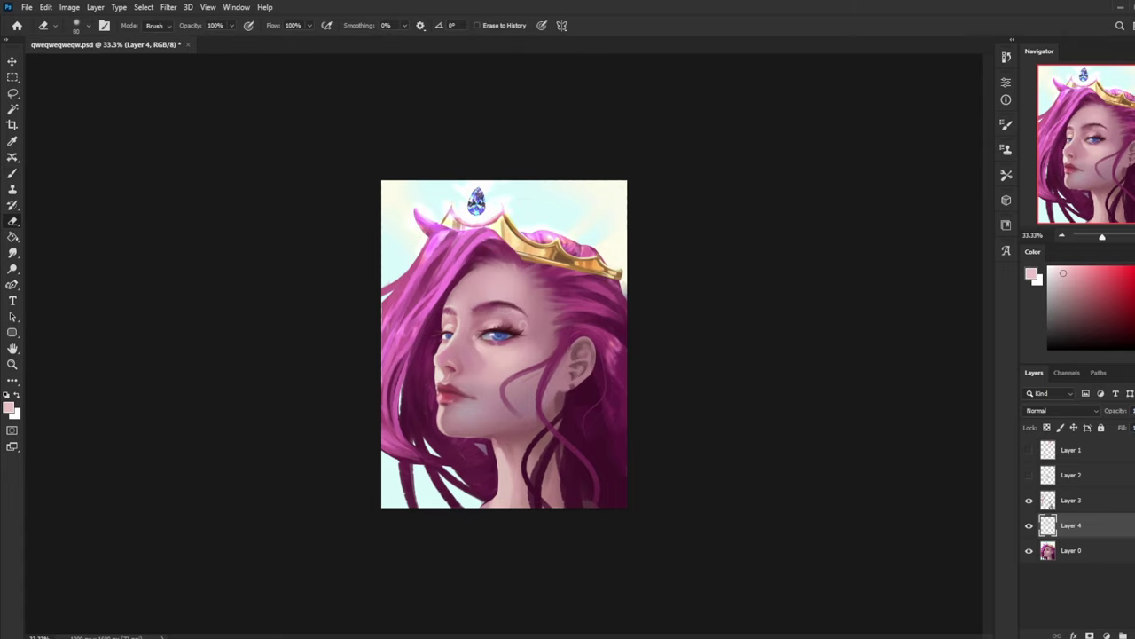
key(bracketright)
key(bracketright)
key(bracketright)
- Compare the glaze with Layer 4 hidden and shown, and merge Layer 4 down into Layer 0
click(1029, 526)
click(1029, 527)
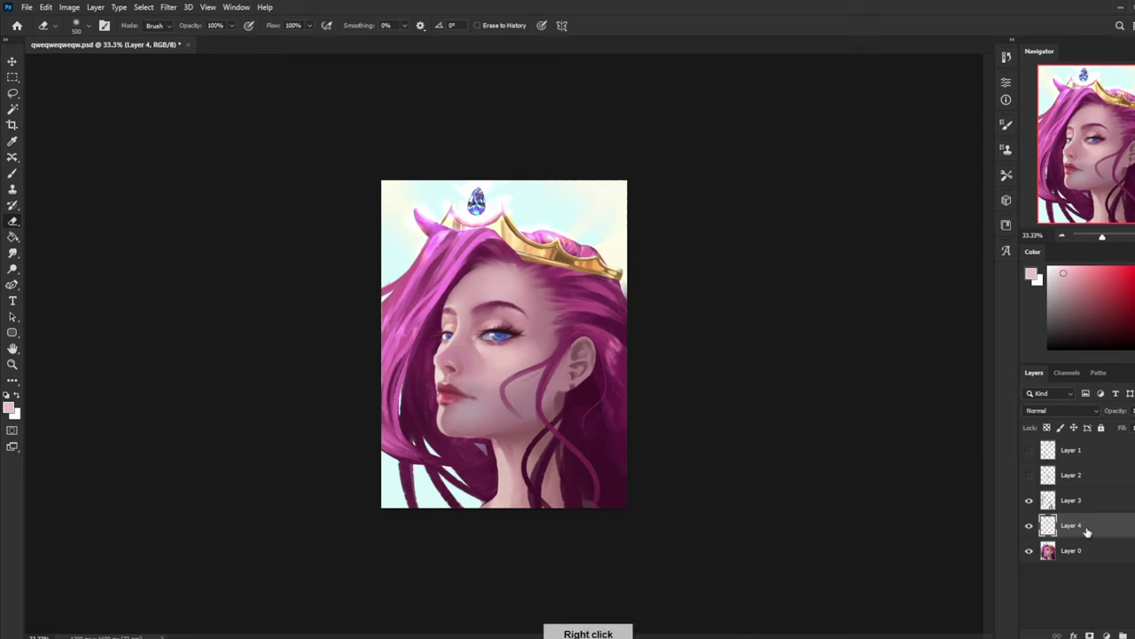
right_click(1090, 534)
click(1060, 373)
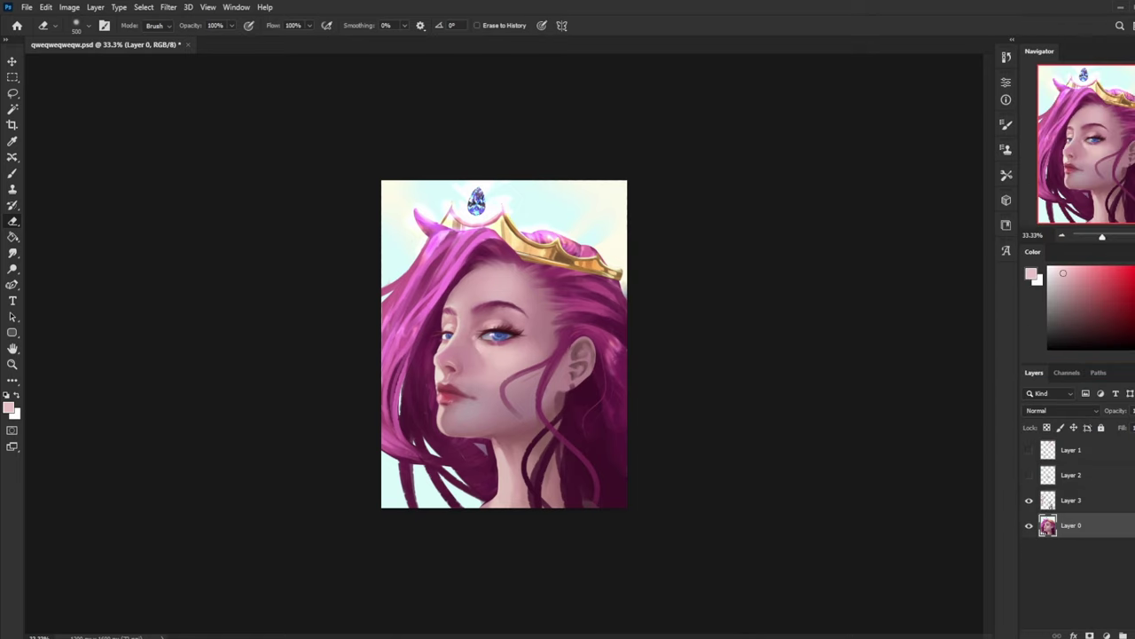
- Add a new layer above Layer 0 and set up a 250 px brush at 23% opacity with dark plum sampled from the hairline
key(ctrl+shift+alt+n)
key(b)
alt+click(463, 273)
alt+click(465, 273)
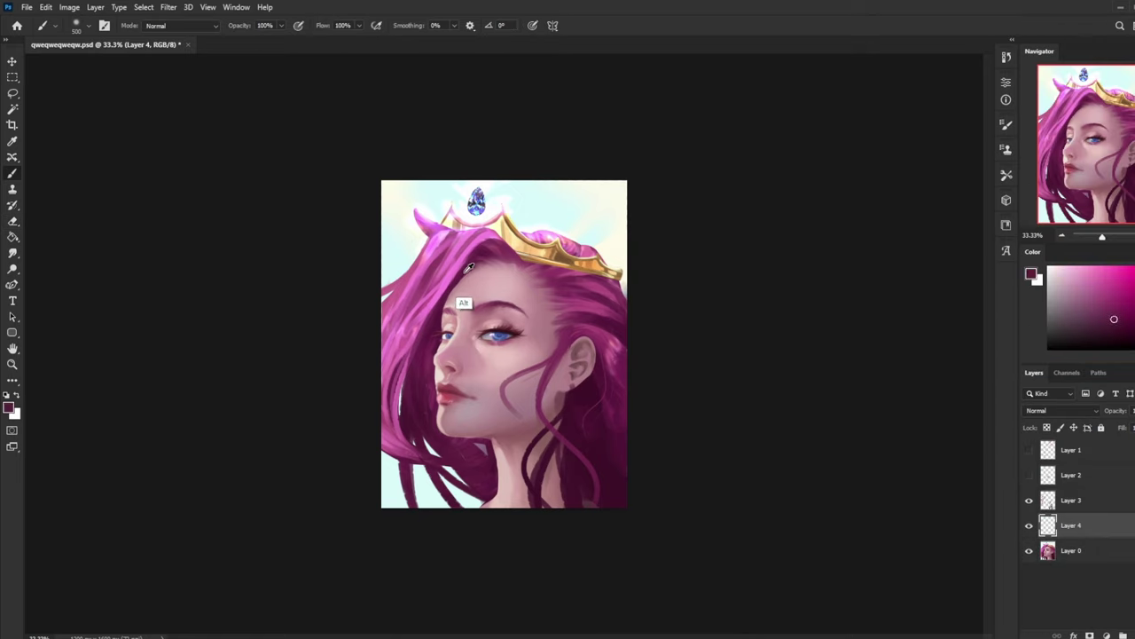
key(ctrl+plus)
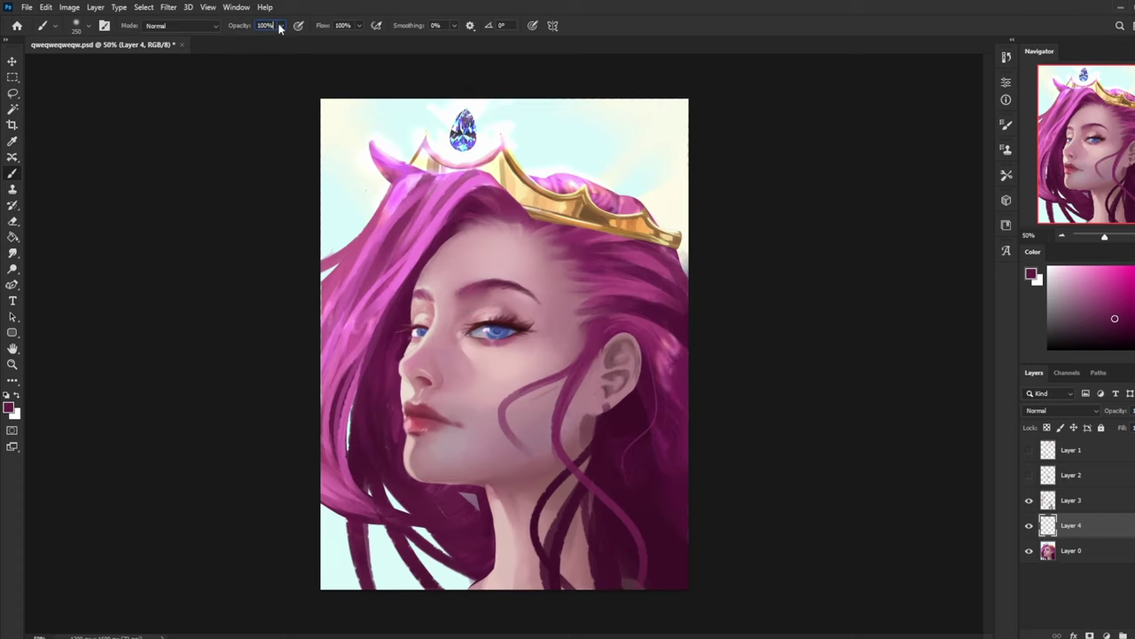
drag(280, 27, 238, 40)
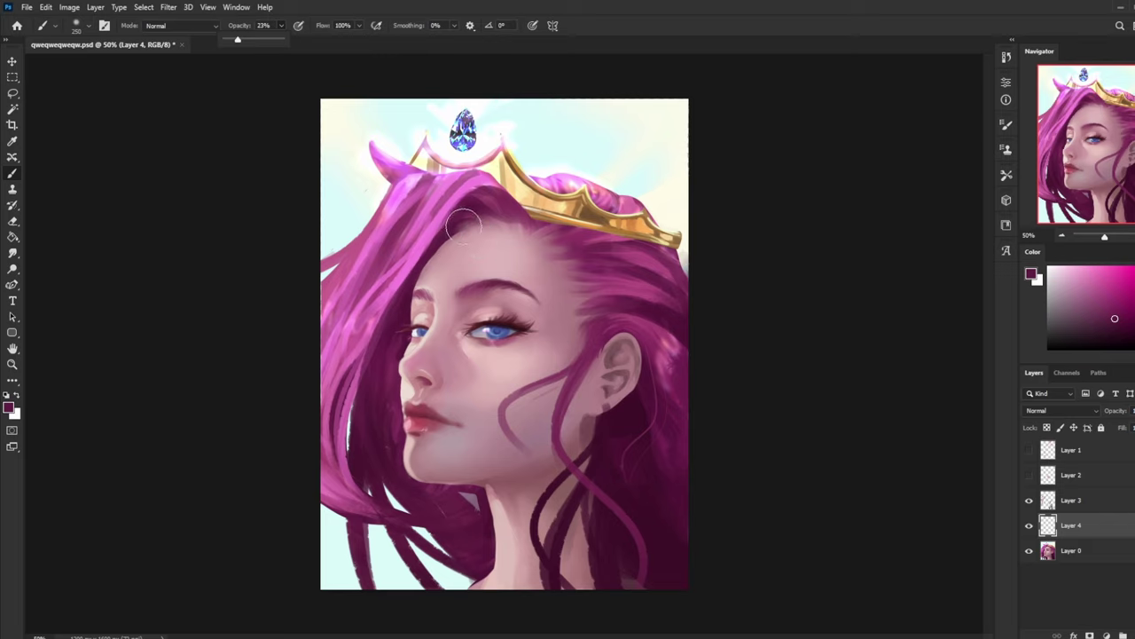
- Paint a soft dark magenta shadow along the forehead hairline on Layer 4 with a 250 px brush at 23% opacity
key(bracketleft)
key(bracketleft)
key(bracketleft)
key(bracketleft)
key(bracketleft)
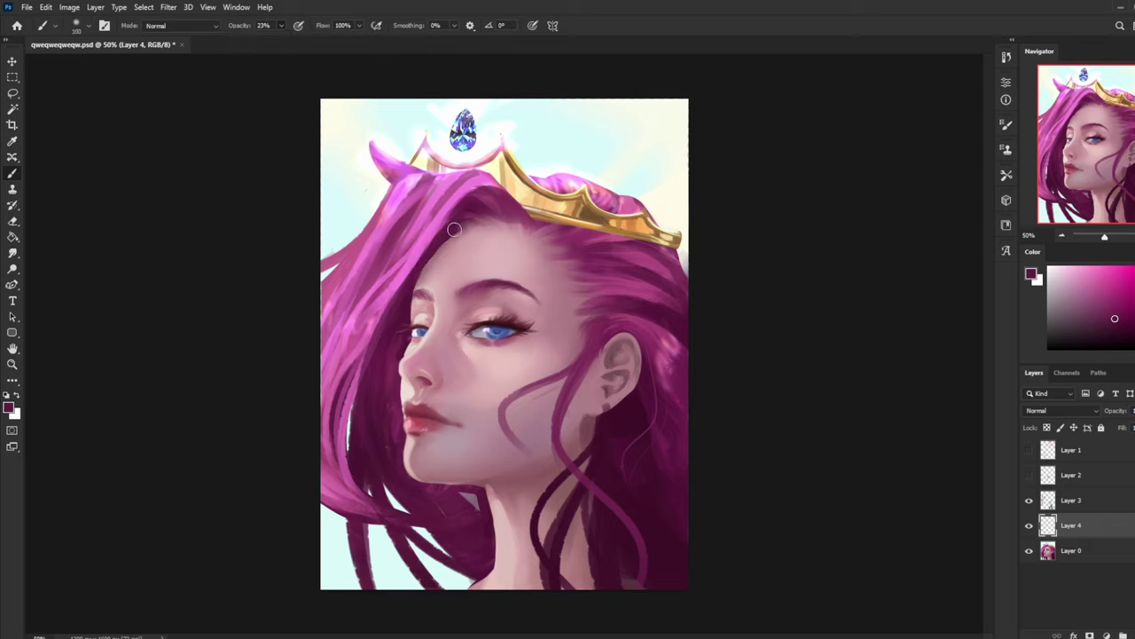
key(bracketright)
key(bracketright)
key(bracketright)
key(bracketright)
key(bracketright)
key(bracketright)
drag(420, 286, 463, 222)
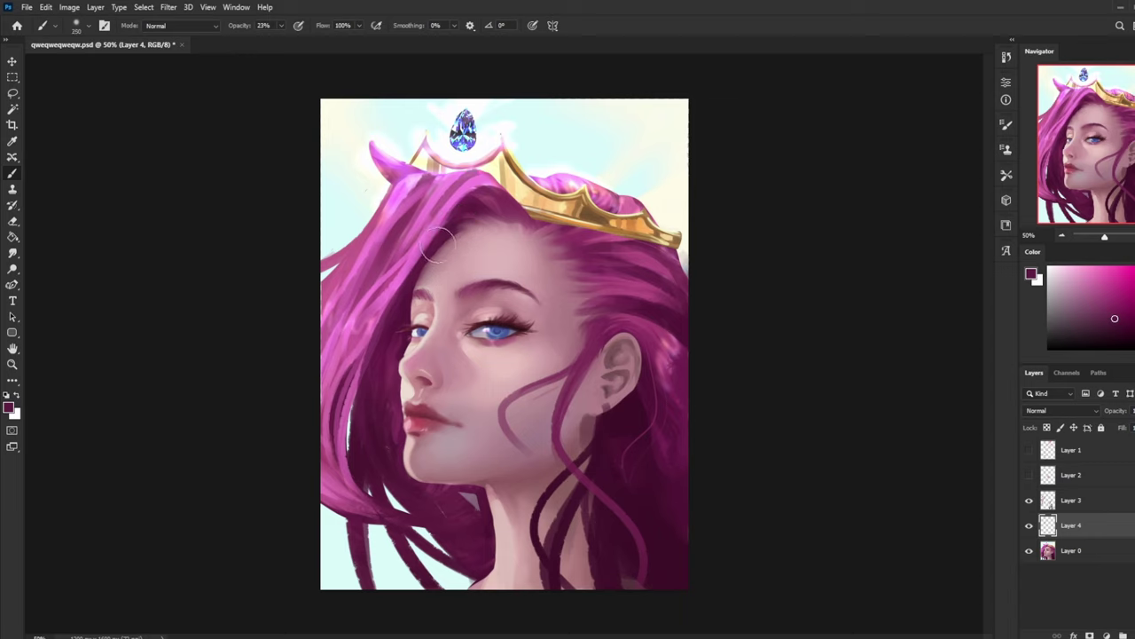
- Erase the excess shadow around the hair strands and forehead edge on Layer 4 with a soft eraser
key(e)
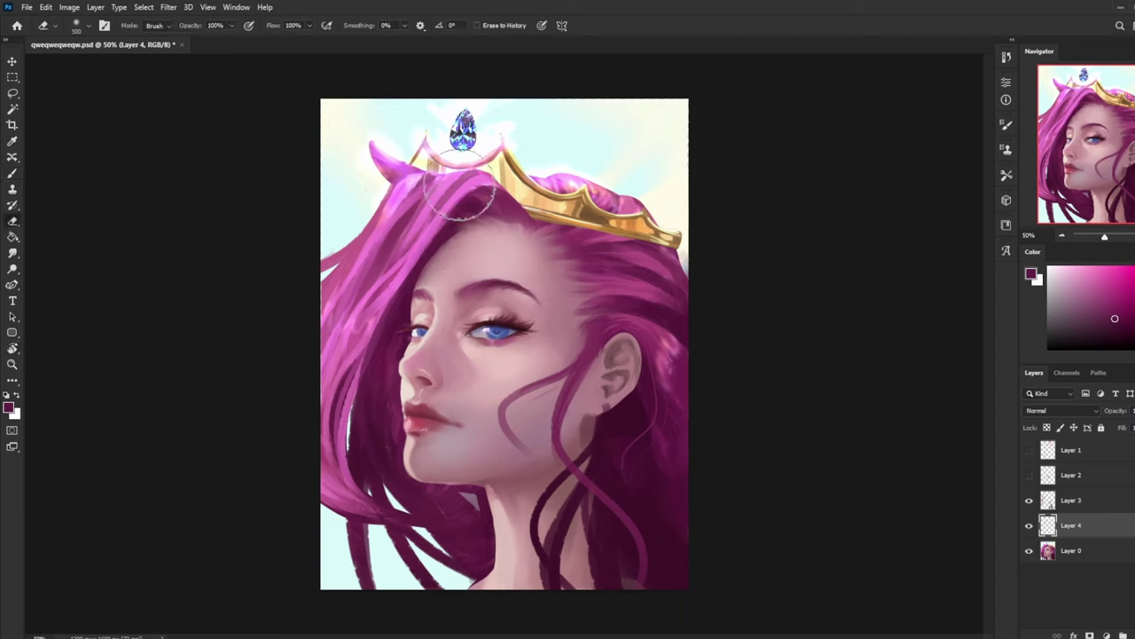
key(bracketleft)
key(bracketleft)
key(bracketleft)
key(bracketleft)
key(bracketleft)
key(bracketleft)
key(bracketleft)
key(bracketleft)
key(bracketleft)
key(bracketleft)
key(bracketleft)
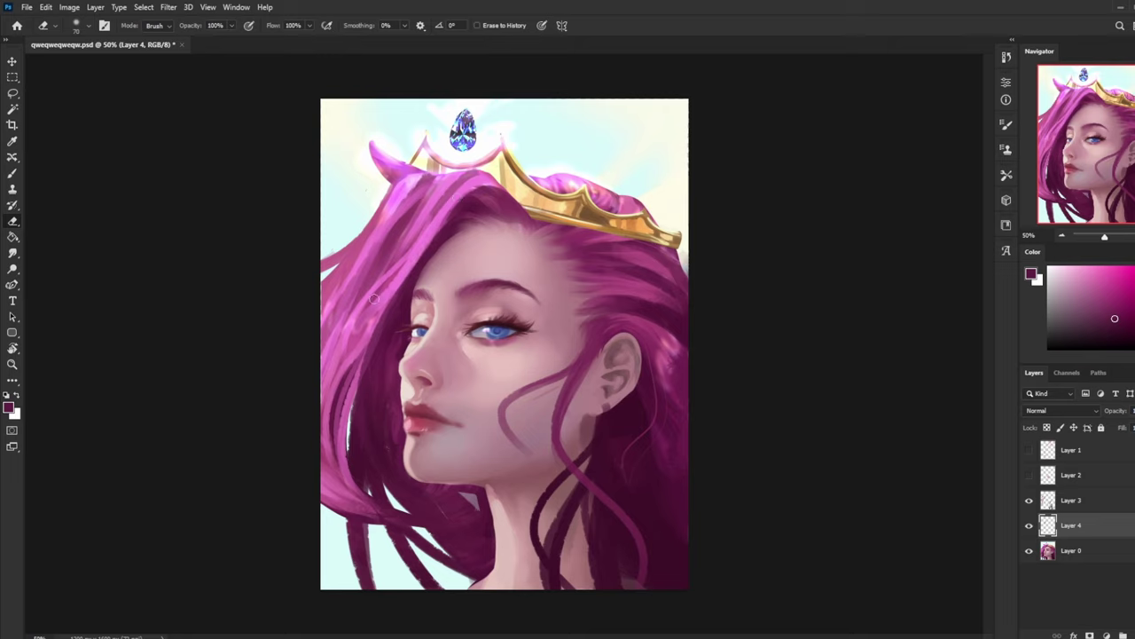
key(bracketright)
key(bracketright)
key(bracketright)
key(bracketright)
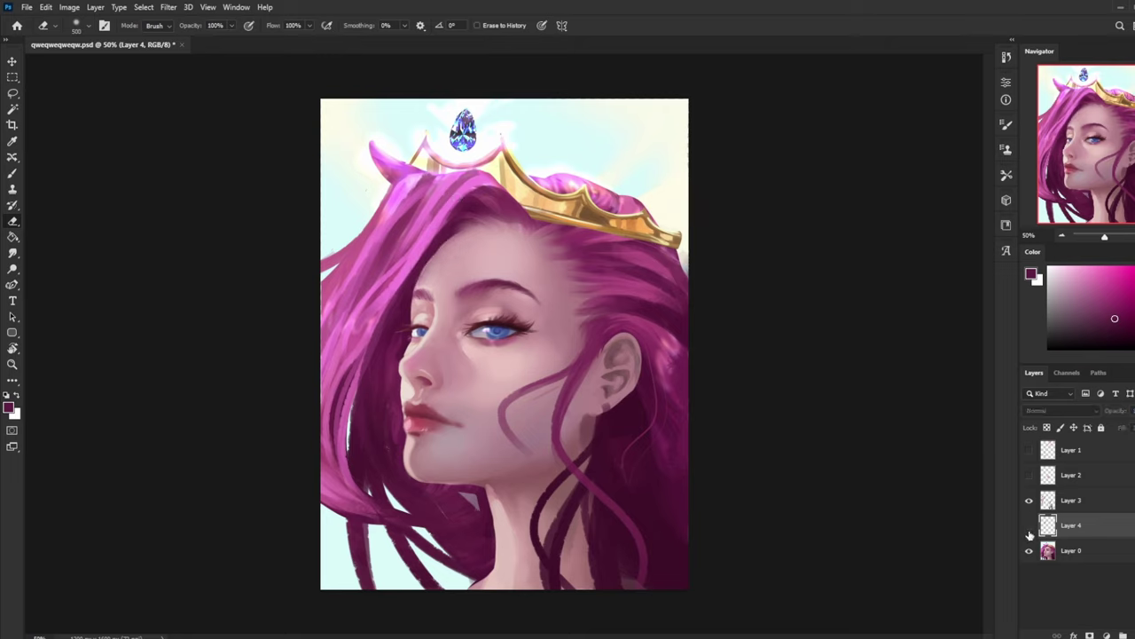
- Compare the portrait with Layer 4 hidden and shown, merge it into Layer 0, and add a new empty layer
key(ctrl+minus)
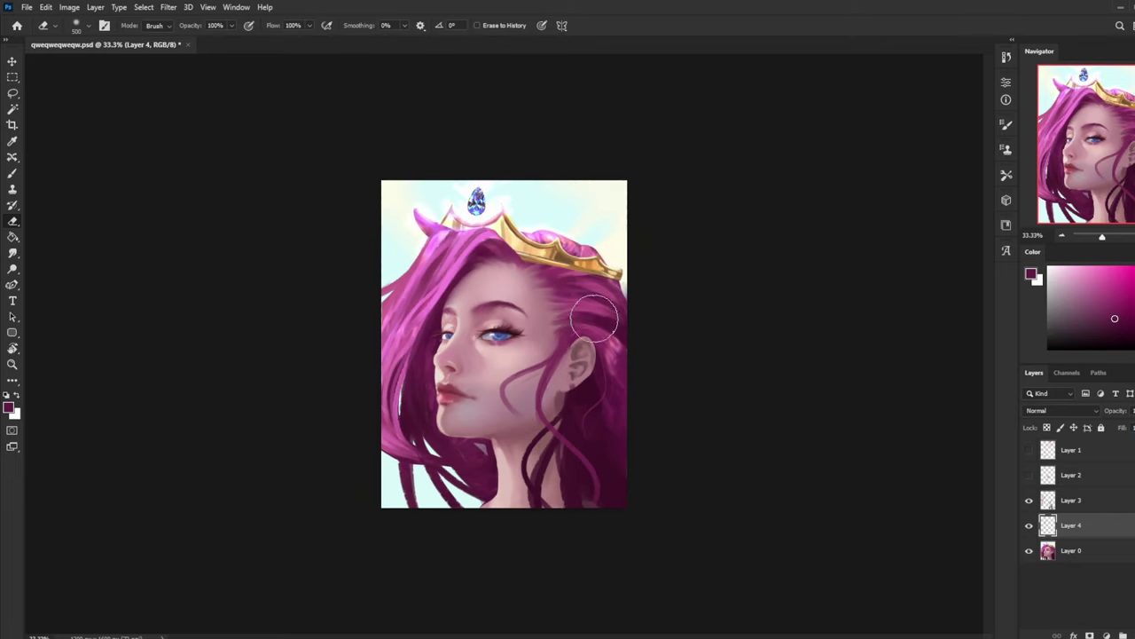
click(1028, 526)
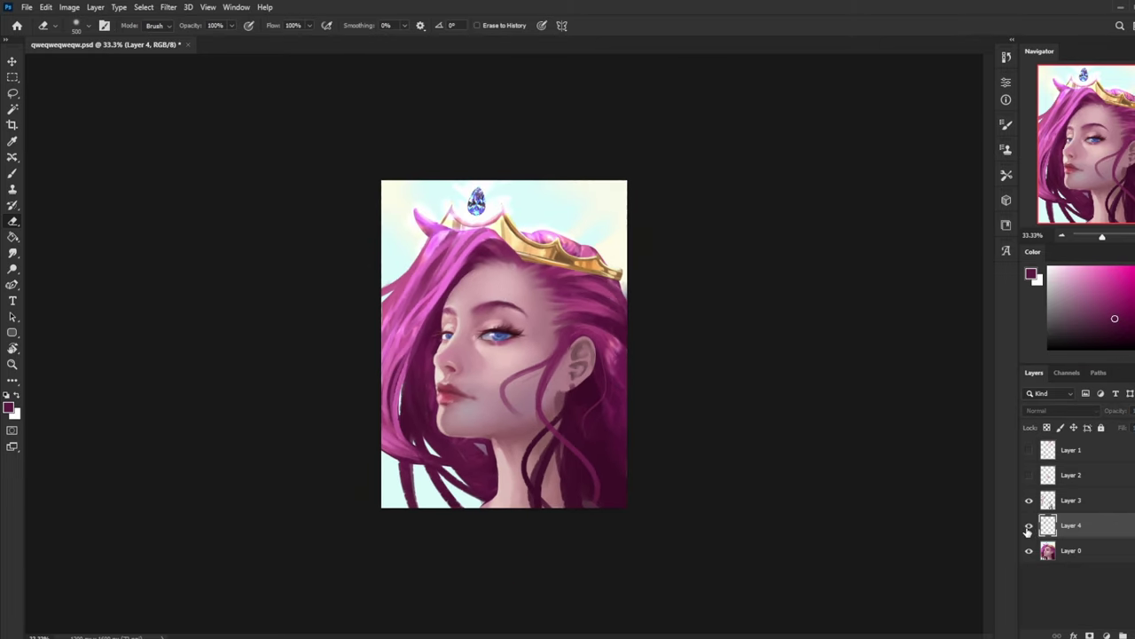
click(1029, 526)
right_click(1076, 534)
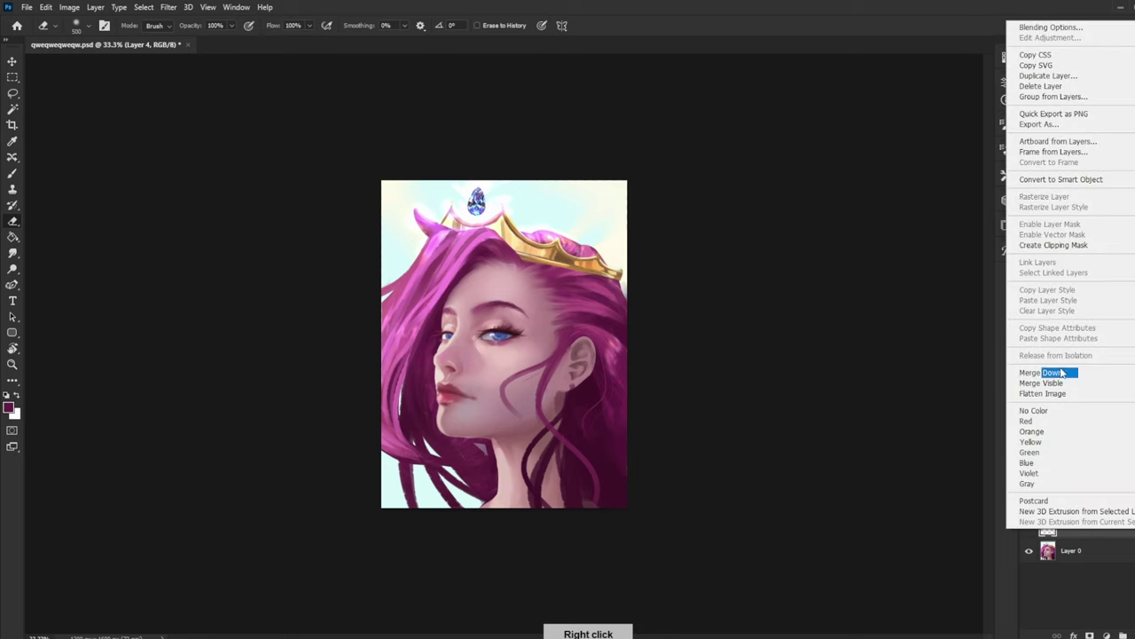
click(1064, 372)
key(ctrl+shift+alt+n)
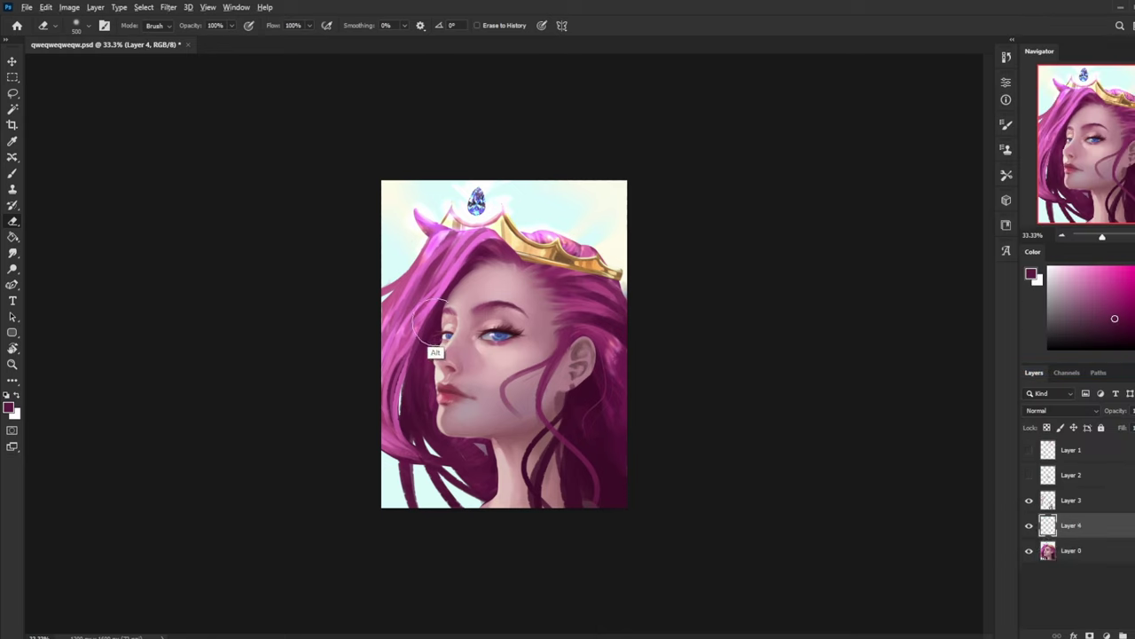
- Deepen the shadow where the hair meets the forehead and far eye, using dark magenta sampled from the hair
key(b)
alt+click(437, 320)
key(bracketright)
key(bracketright)
key(bracketright)
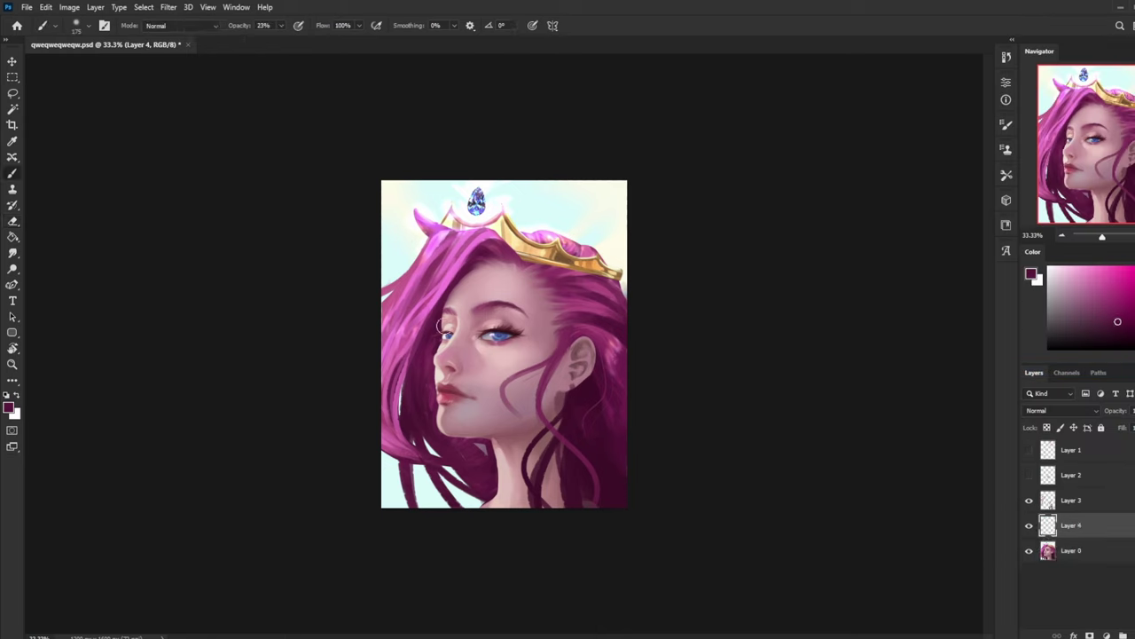
key(bracketleft)
key(bracketleft)
key(bracketleft)
drag(452, 287, 436, 317)
key(bracketleft)
key(bracketright)
key(bracketright)
key(bracketright)
key(bracketright)
key(bracketright)
key(bracketright)
key(bracketright)
key(bracketright)
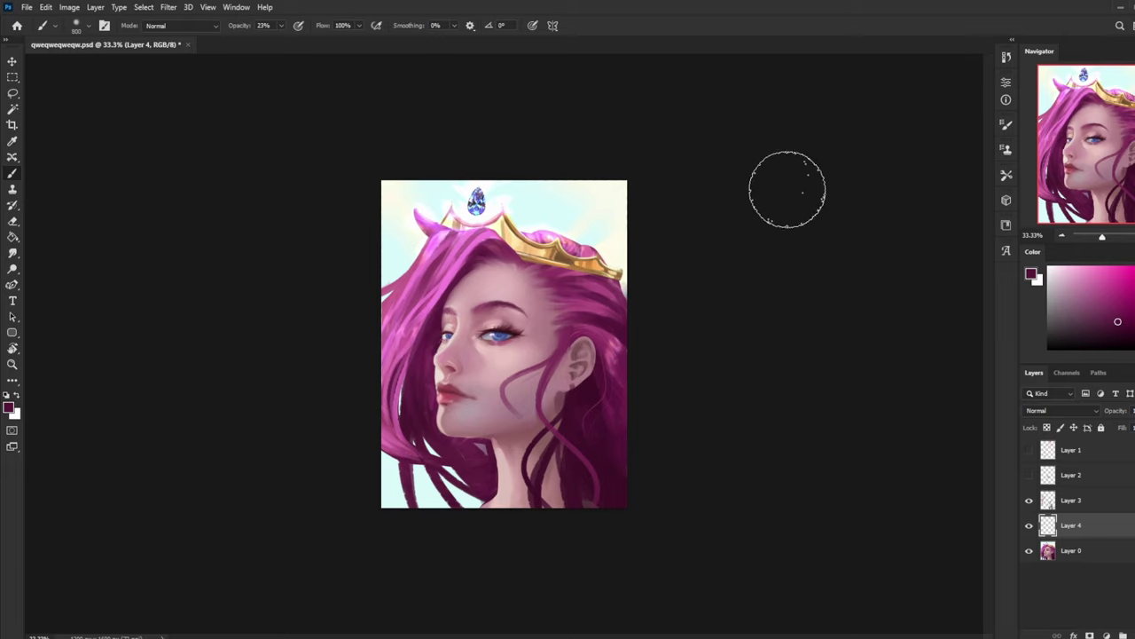
- Merge Layer 4 down into Layer 0 and duplicate the merged layer
right_click(1102, 532)
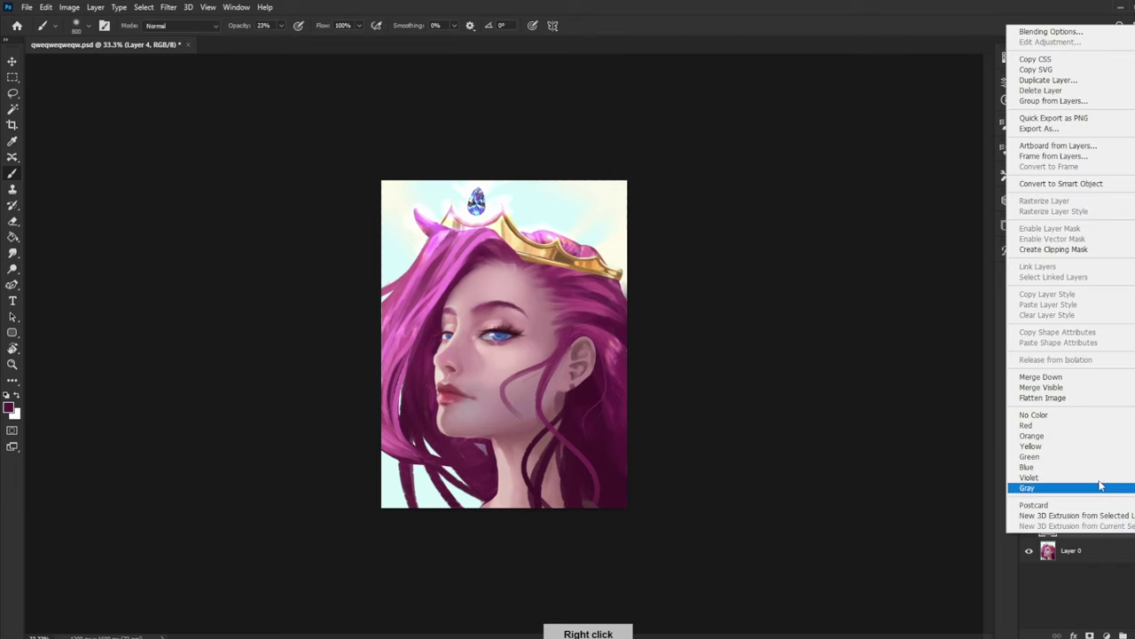
click(1097, 376)
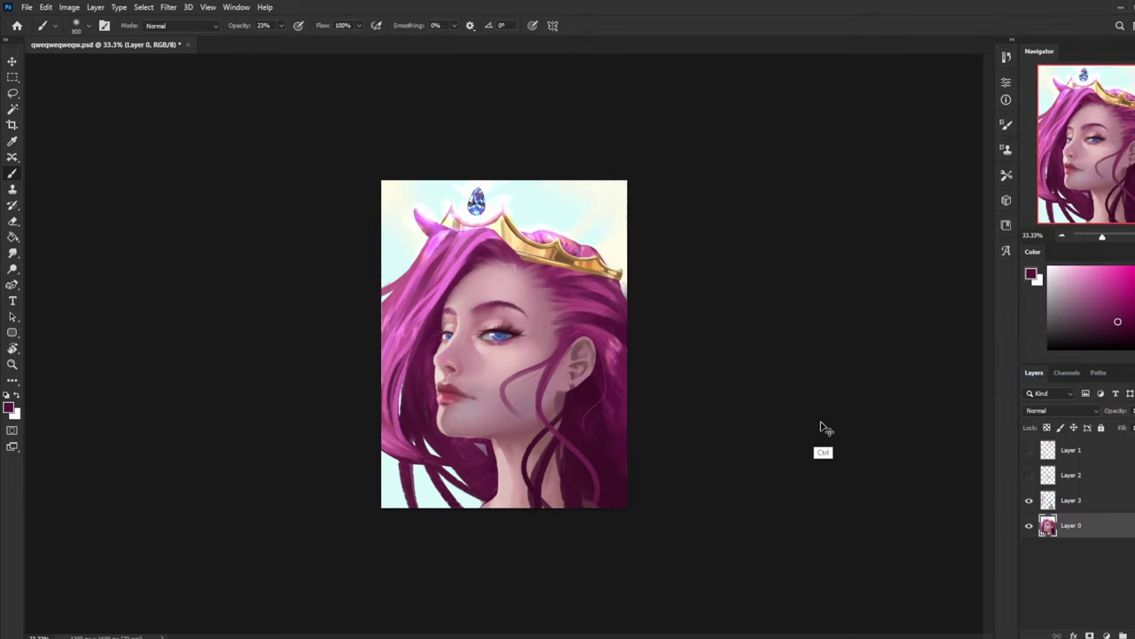
key(ctrl+j)
- Brighten the nose area on Layer 0 copy with the Dodge tool on Highlights at 13% exposure and a 400 px brush
key(o)
key(bracketleft)
key(bracketleft)
key(bracketleft)
key(bracketleft)
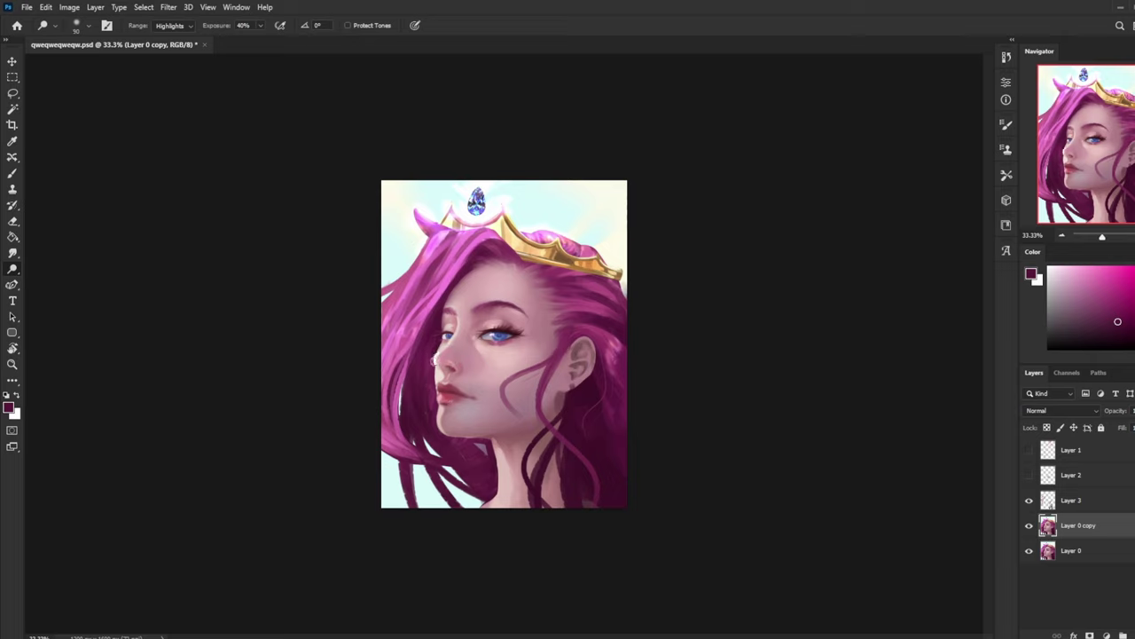
key(bracketright)
key(bracketright)
key(bracketright)
key(bracketright)
click(260, 26)
drag(258, 40, 245, 41)
key(ctrl+equal)
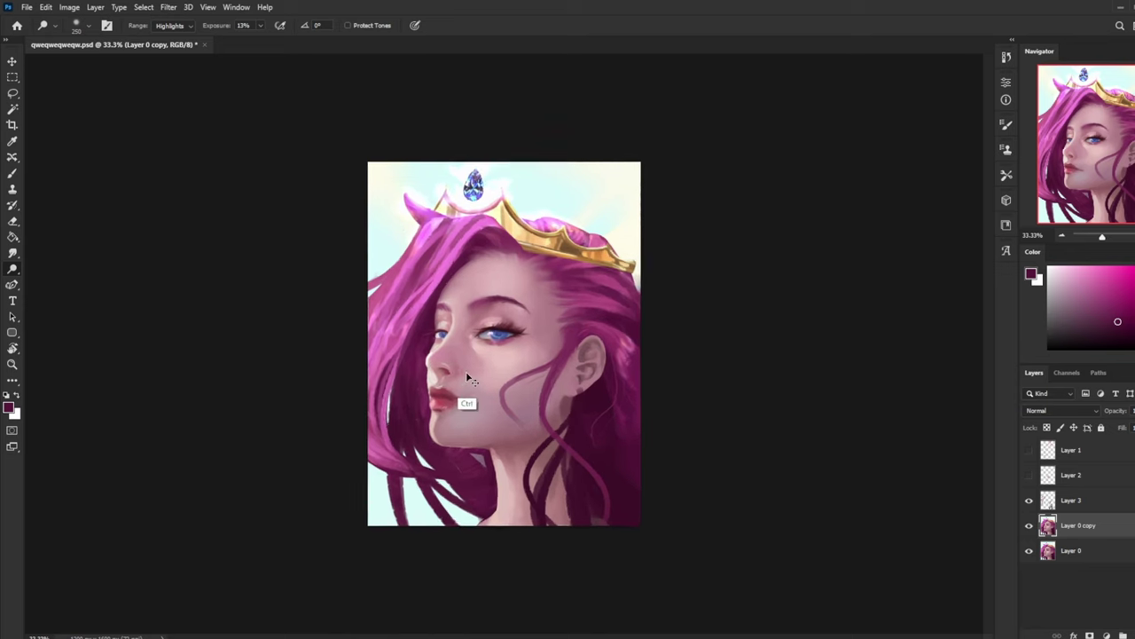
key(bracketright)
key(bracketright)
drag(409, 368, 408, 368)
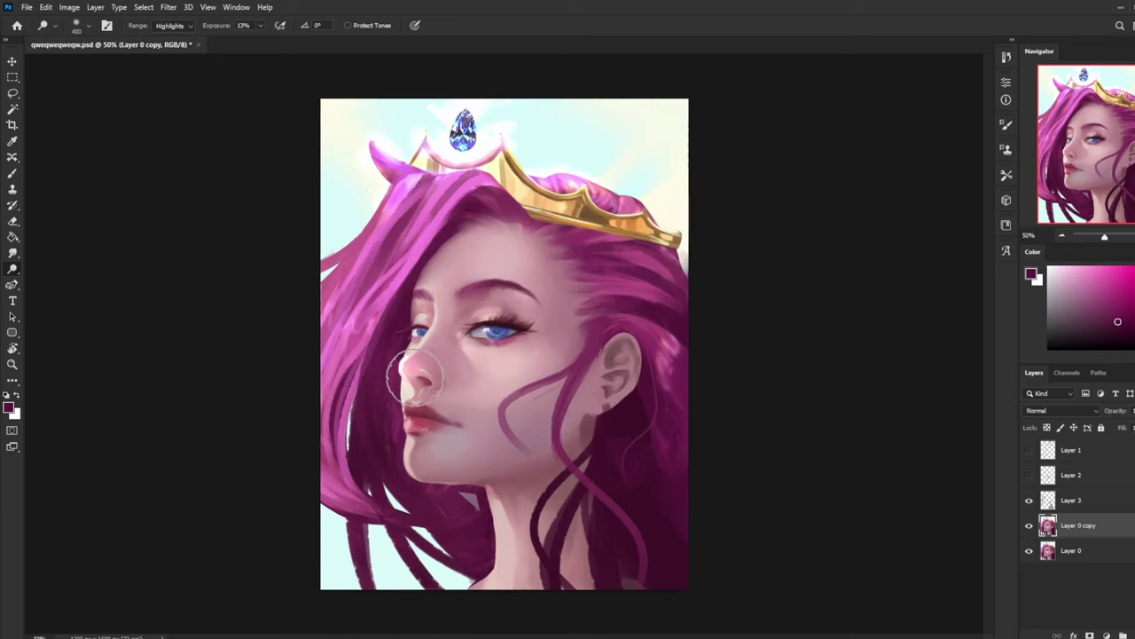
- Dodge finer highlights along the nose and the lit edge of the face with a smaller brush of about 125 px
key(bracketleft)
key(bracketleft)
key(bracketleft)
key(bracketleft)
key(bracketleft)
key(bracketleft)
key(bracketleft)
key(bracketleft)
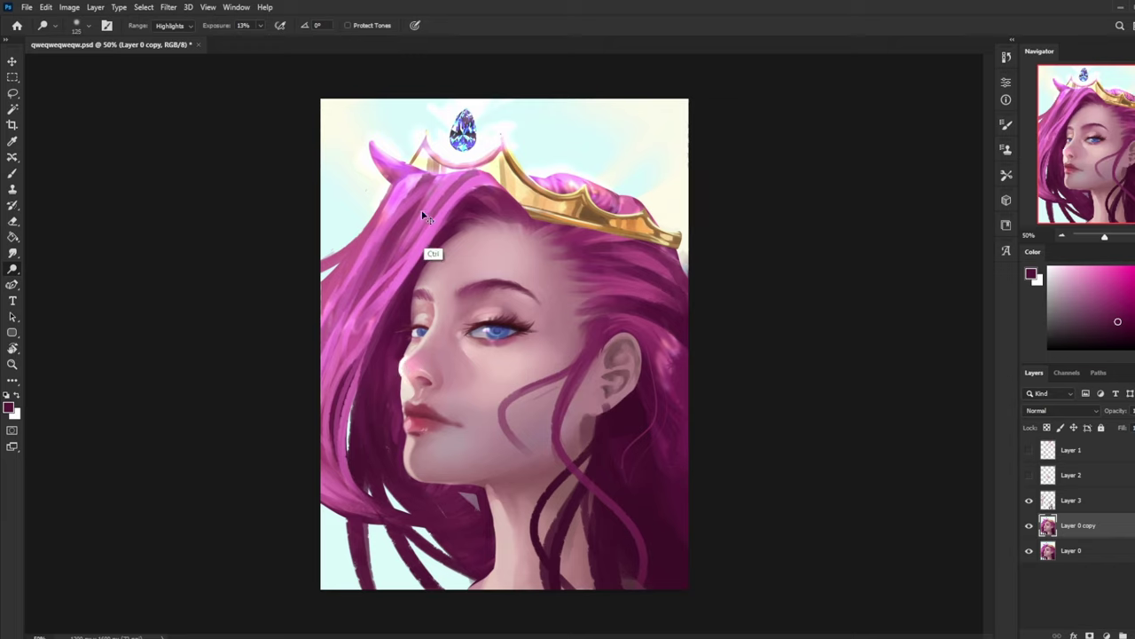
key(bracketright)
key(bracketleft)
key(bracketleft)
key(bracketright)
key(bracketright)
key(bracketright)
- Try other eraser brushes and soften the excess dodging around the nose and cheek on Layer 0 copy
key(e)
right_click(576, 342)
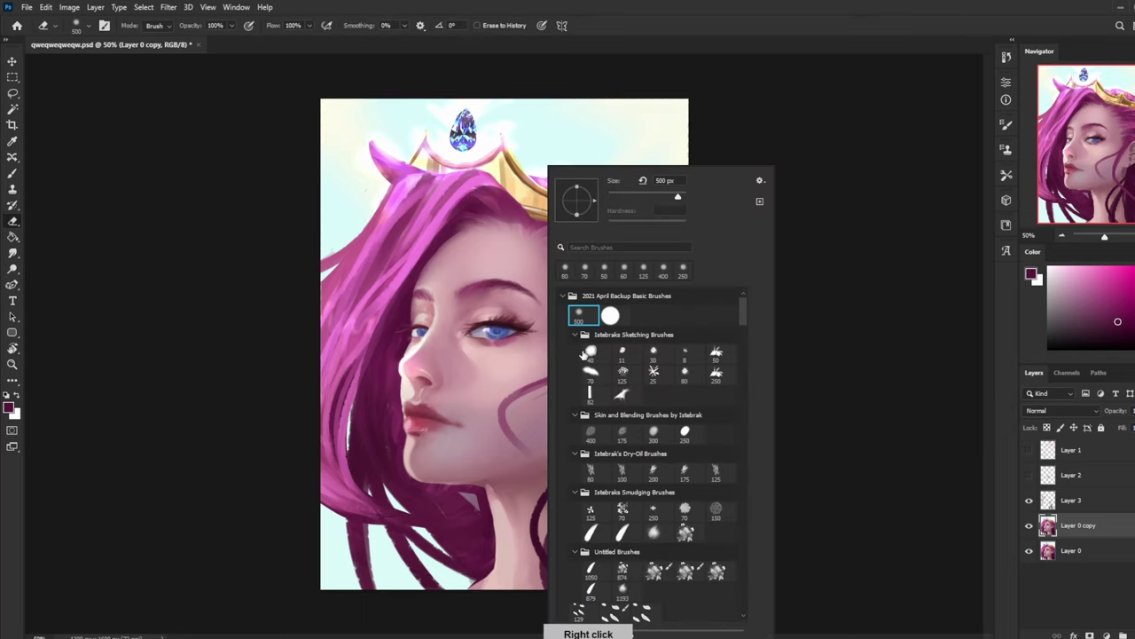
double_click(593, 470)
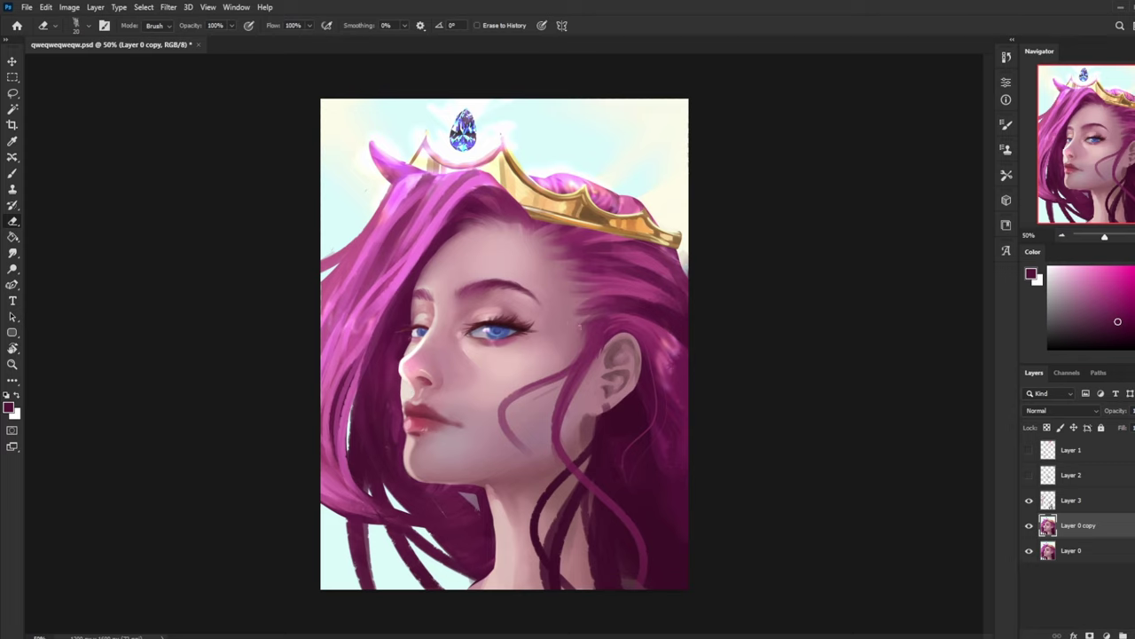
right_click(601, 342)
click(635, 316)
click(879, 272)
key(ctrl+minus)
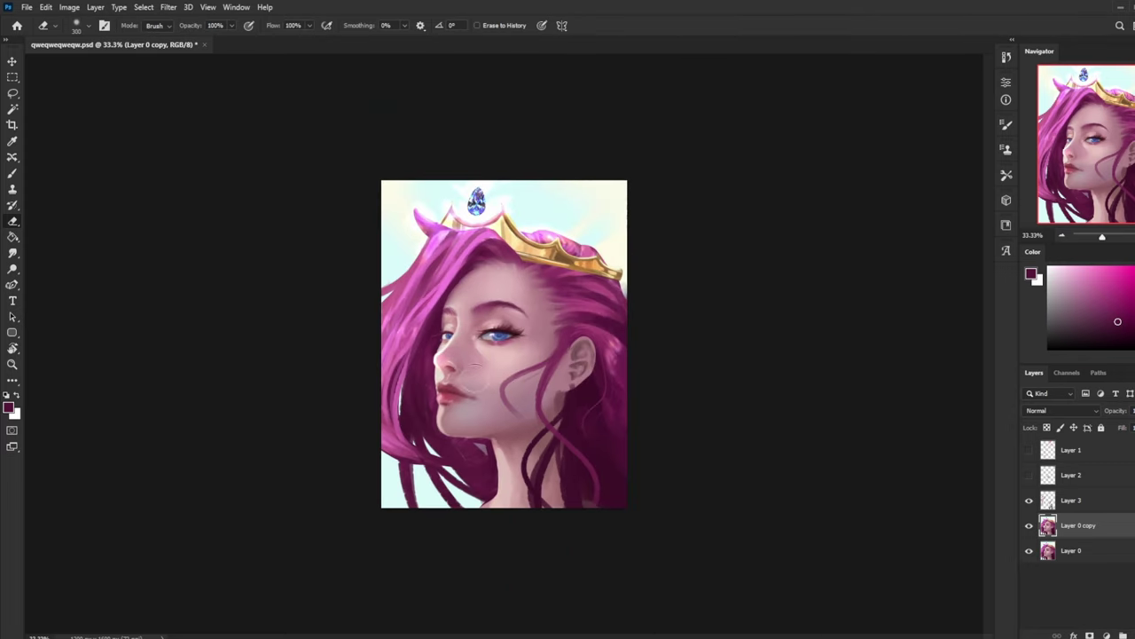
key(bracketleft)
- Compare the portrait with Layer 0 copy hidden and shown, and merge that layer down into Layer 0
click(1029, 529)
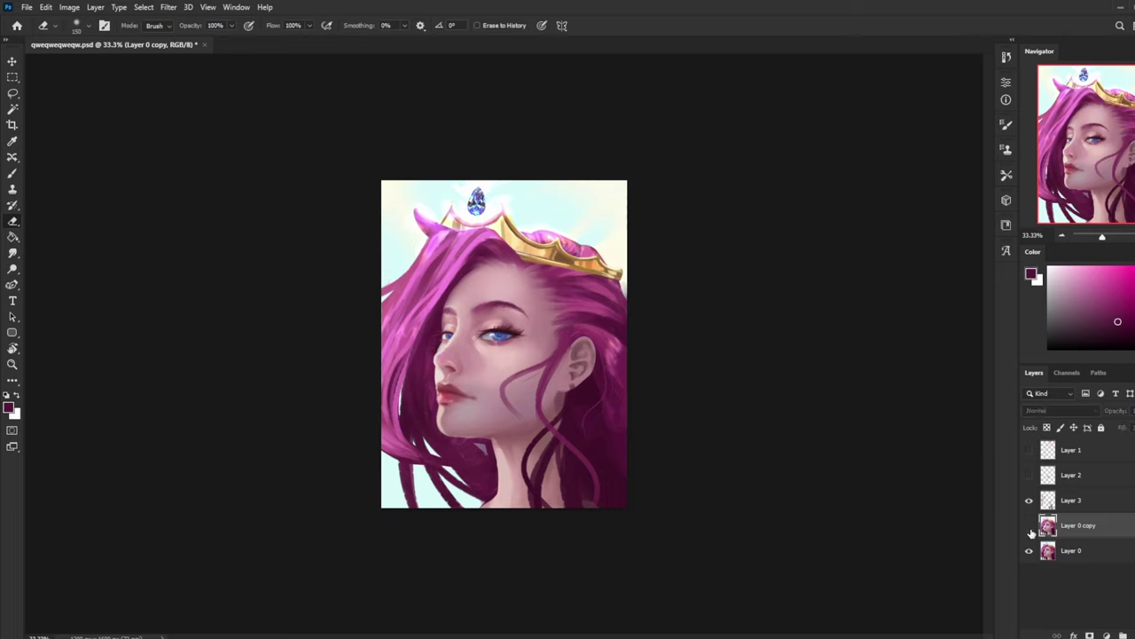
click(1030, 529)
click(14, 269)
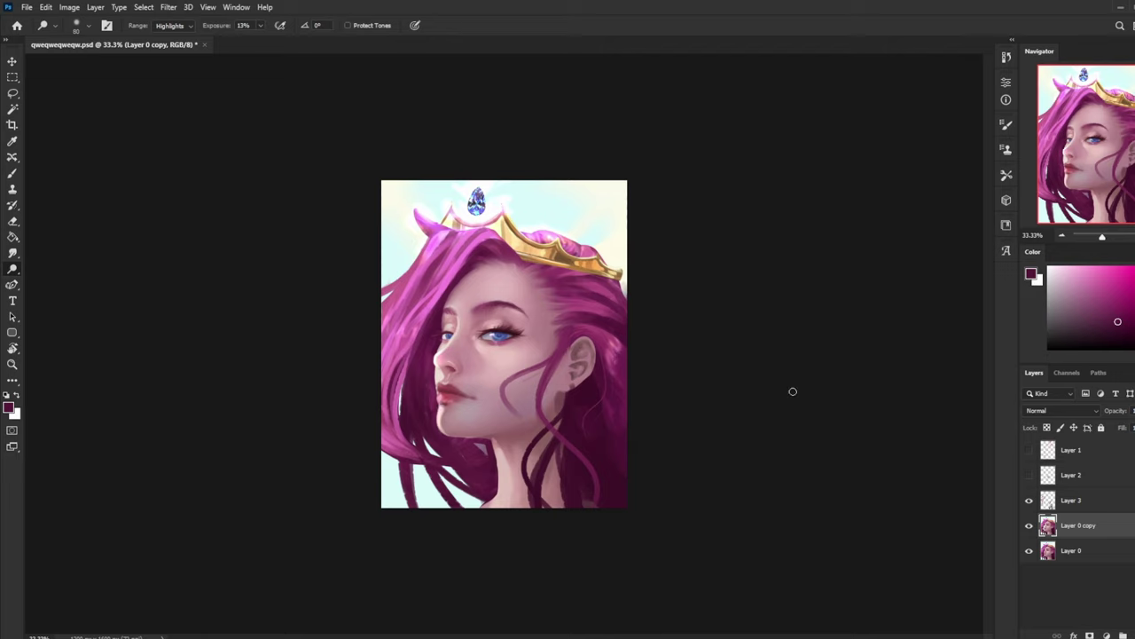
right_click(1093, 535)
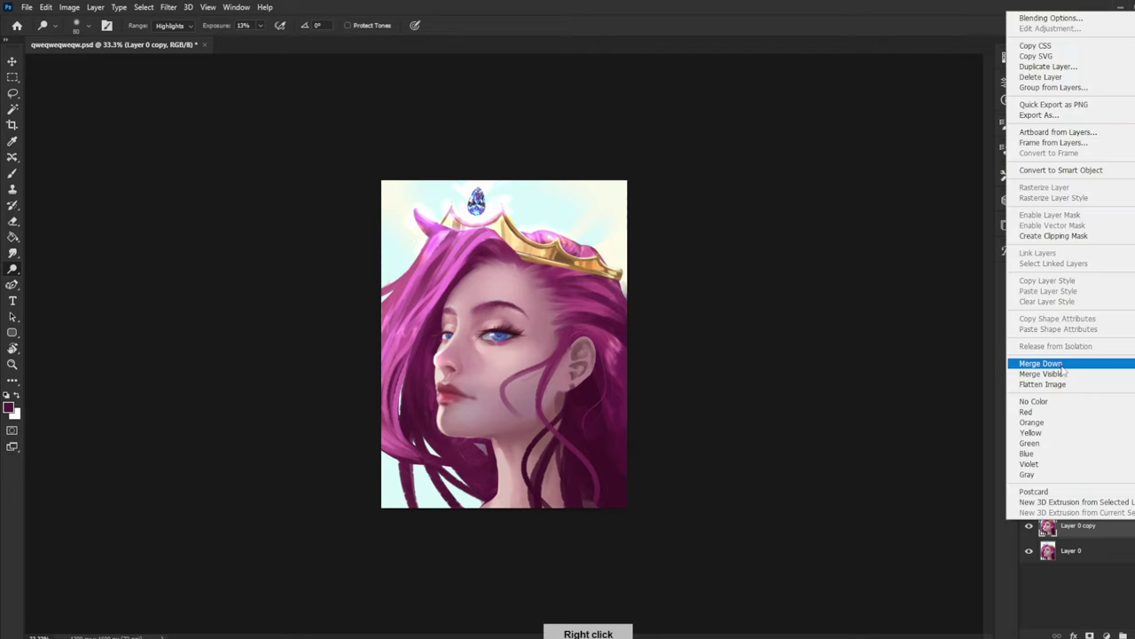
click(1029, 362)
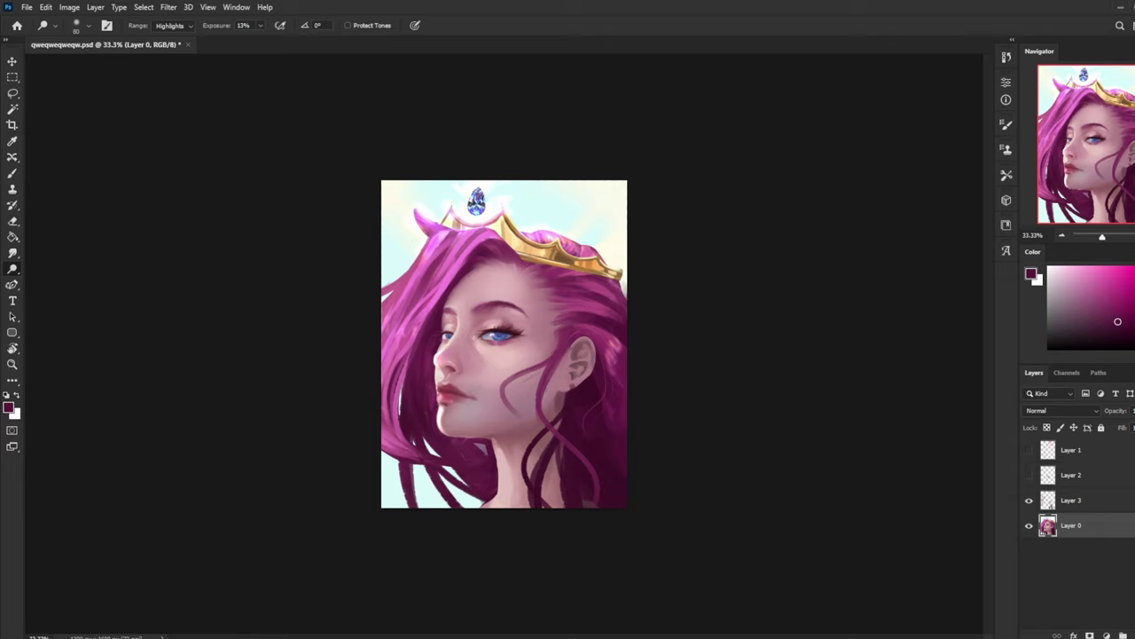
- Paint light skin tones sampled from the face between the nose and upper lip with the brush at 37% opacity
key(b)
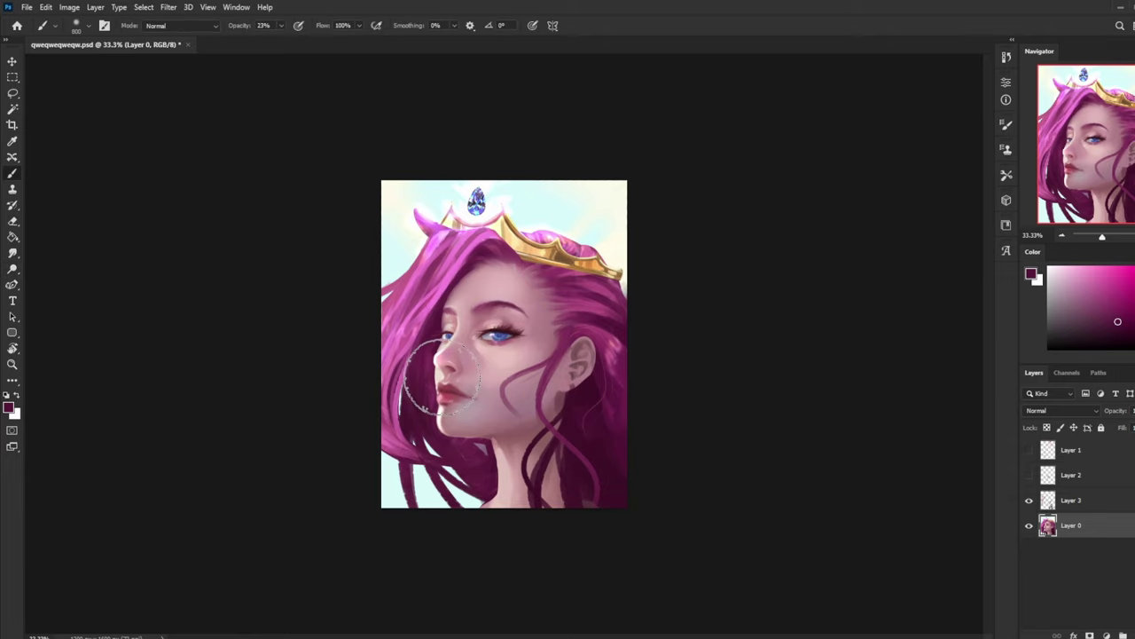
alt+click(439, 370)
key([)
key([)
key([)
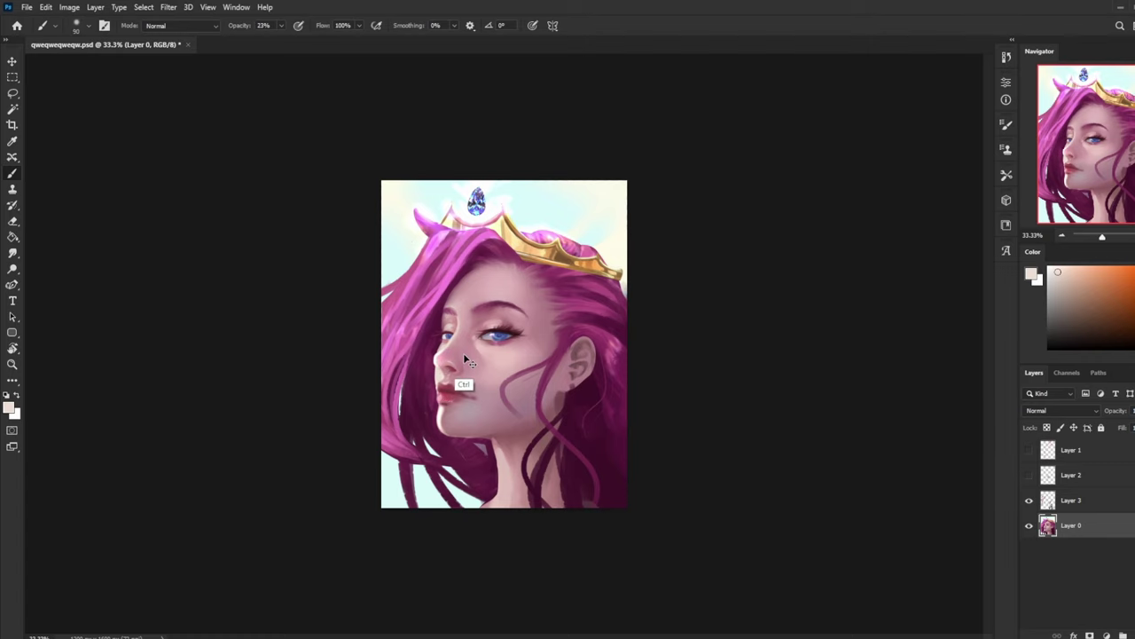
key(ctrl+plus)
click(280, 27)
click(288, 39)
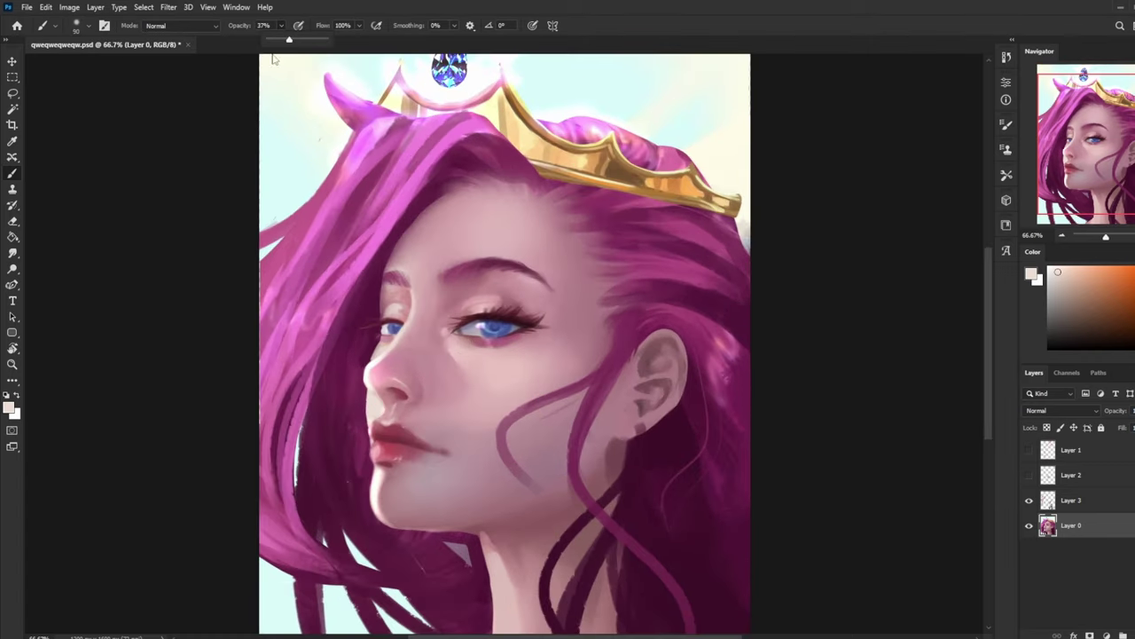
click(182, 175)
alt+click(388, 420)
alt+click(383, 402)
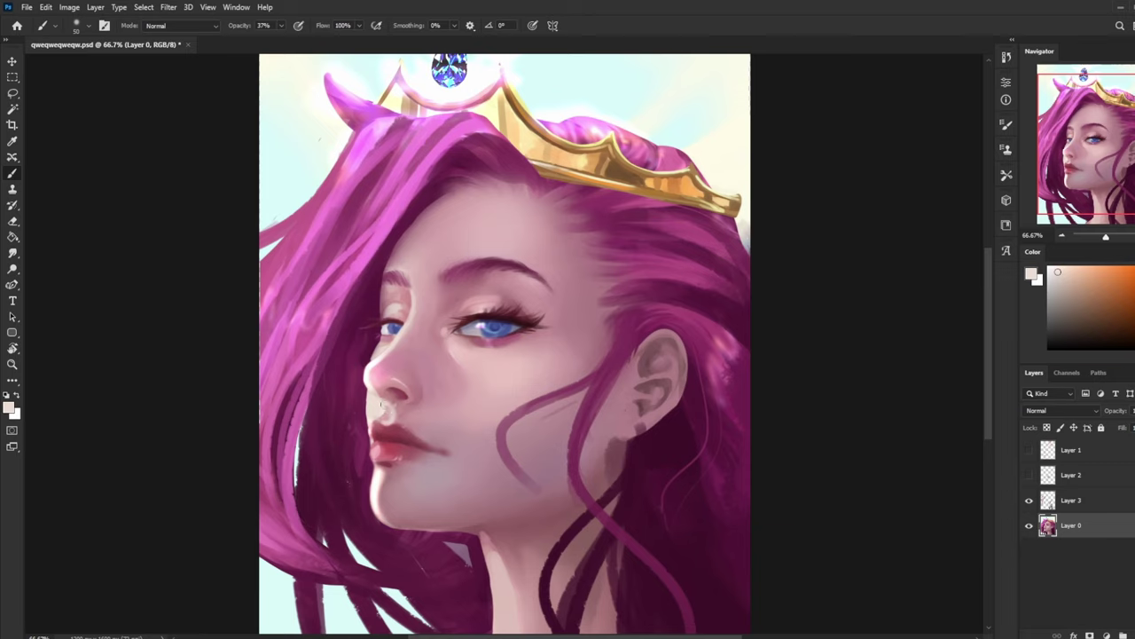
- Set the brush opacity to 78% and flip the canvas horizontally
click(280, 26)
drag(282, 42, 306, 41)
key(ctrl+minus)
key(ctrl+shift+h)
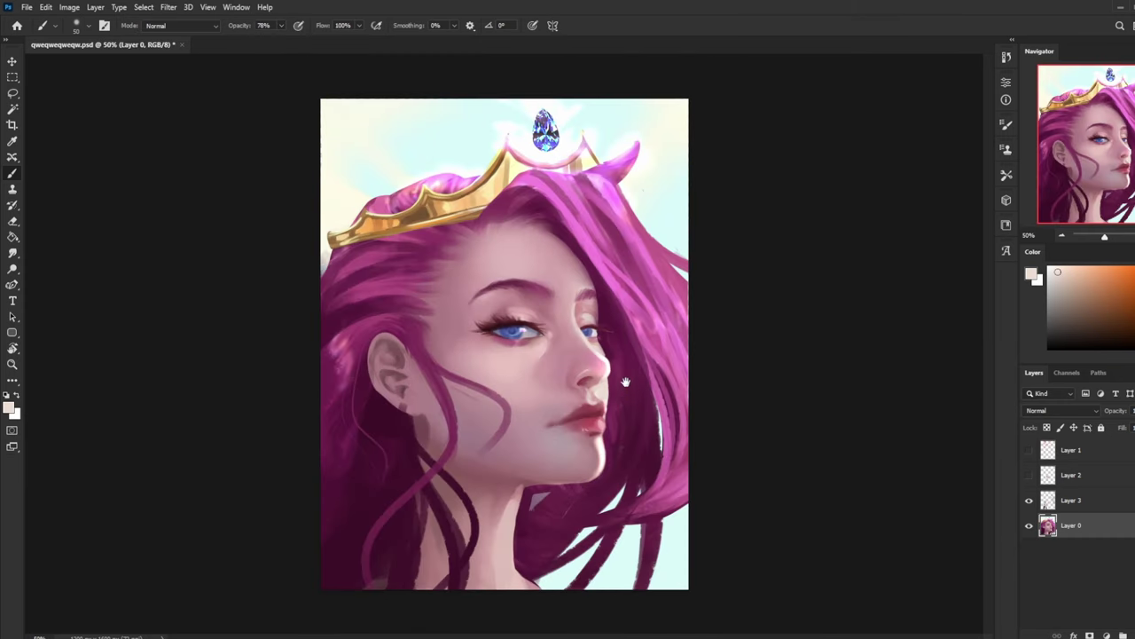
- Refine the area between nose and upper lip and the face edge with sampled lip pink, pale skin and dark hair tones
alt+click(589, 417)
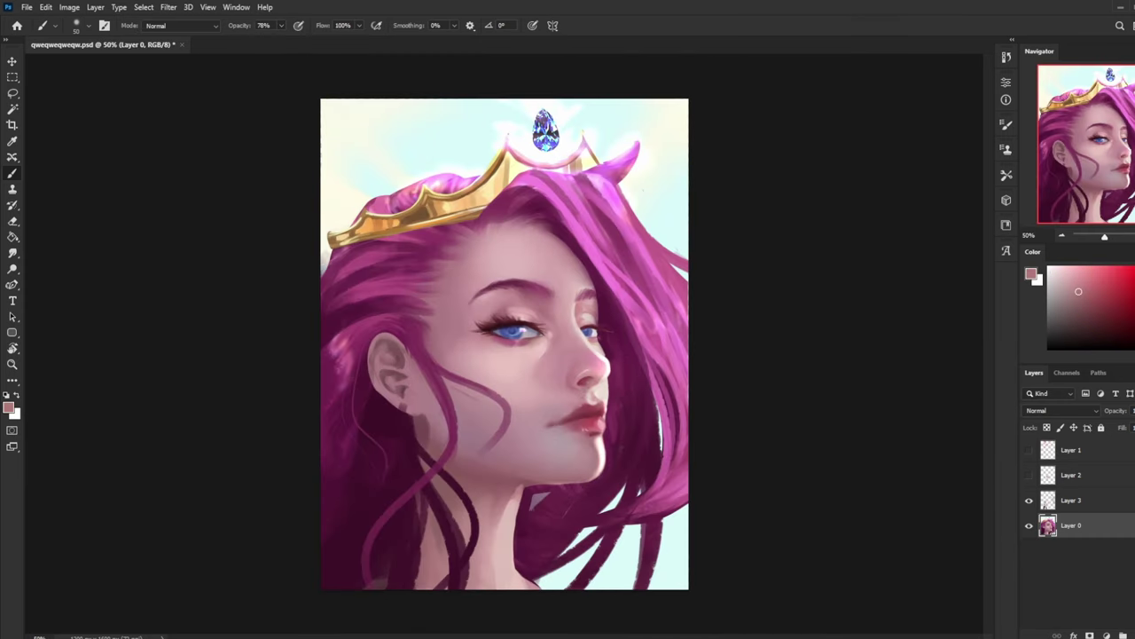
alt+click(594, 390)
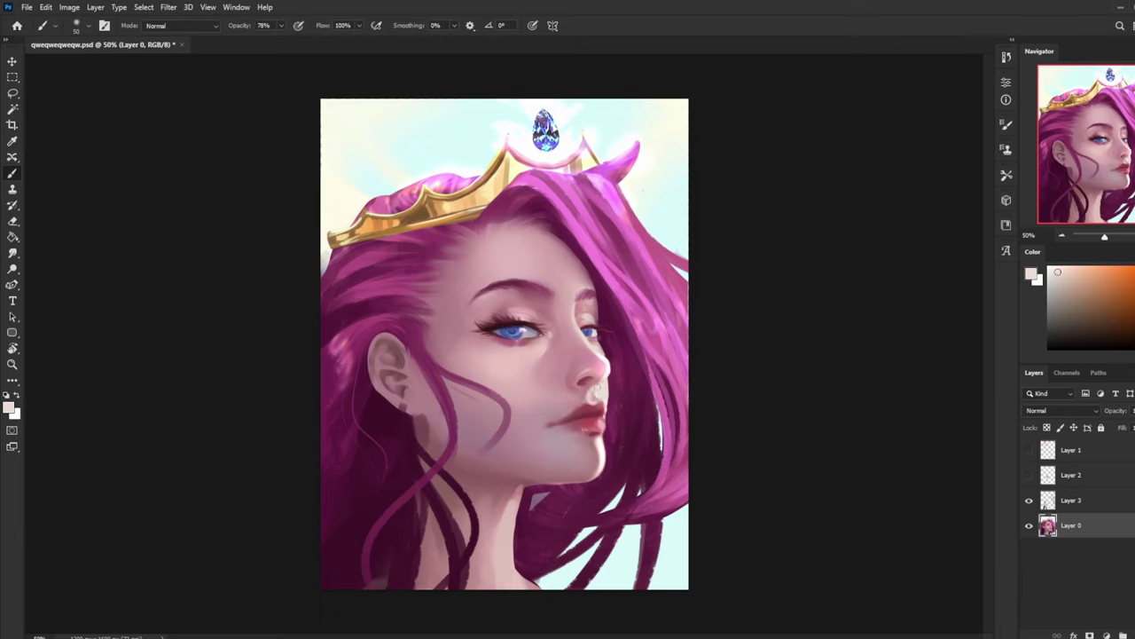
alt+click(591, 384)
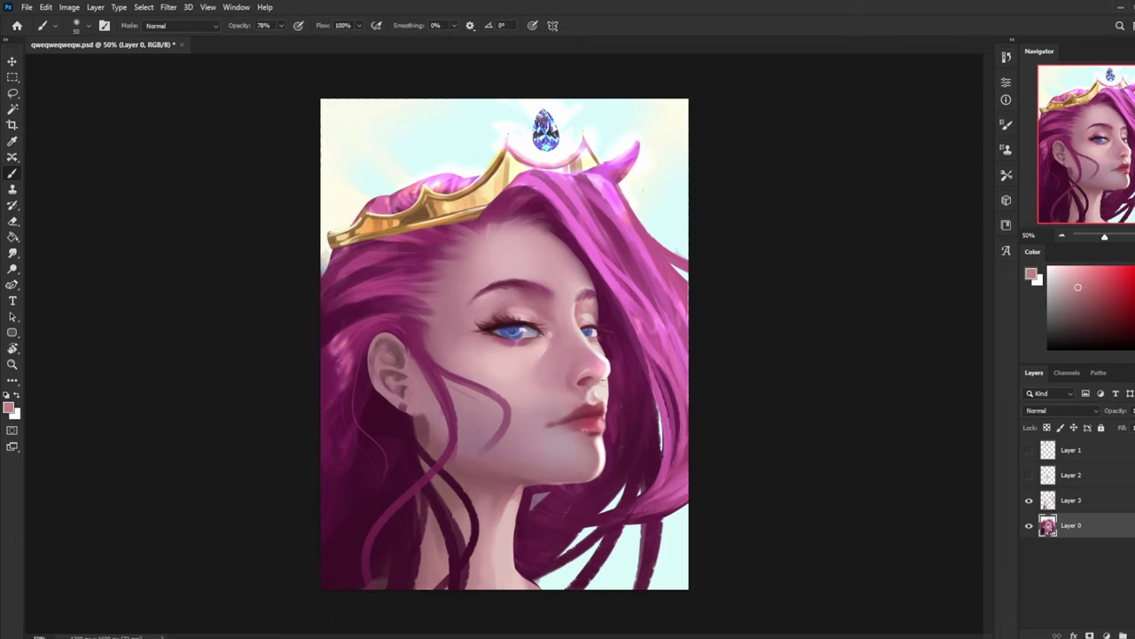
alt+click(596, 391)
alt+click(596, 391)
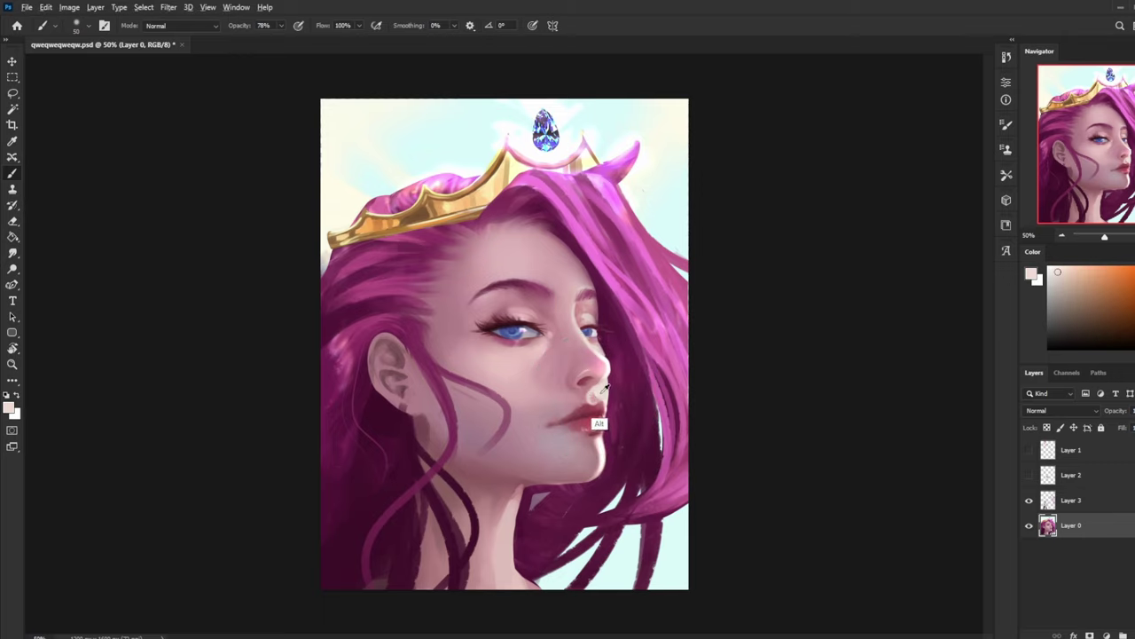
alt+click(600, 401)
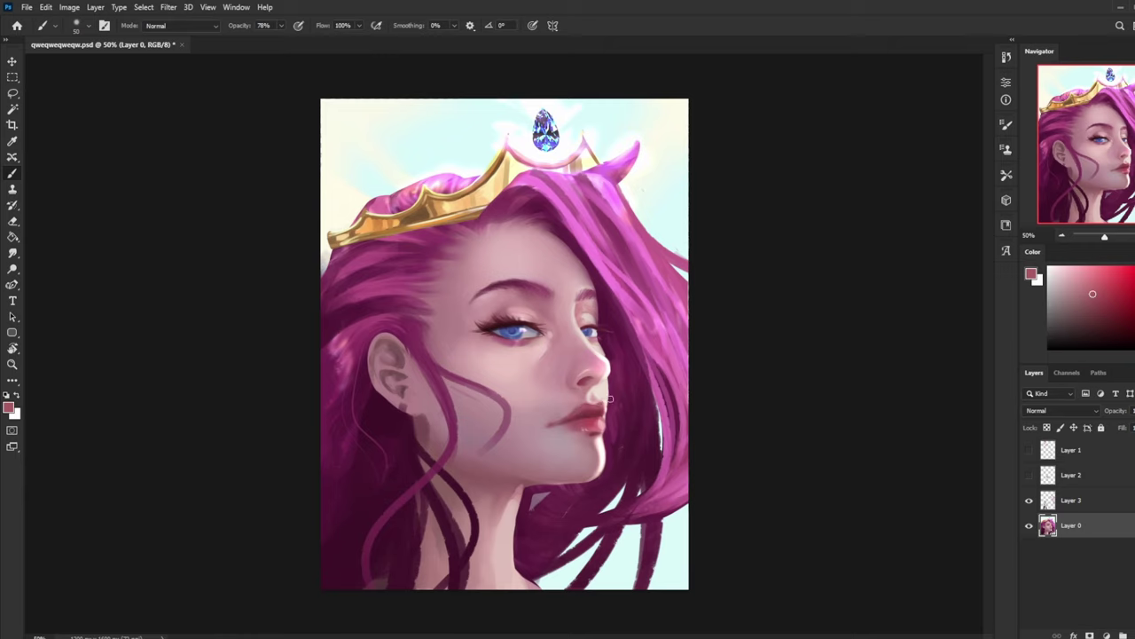
alt+click(605, 342)
alt+click(604, 345)
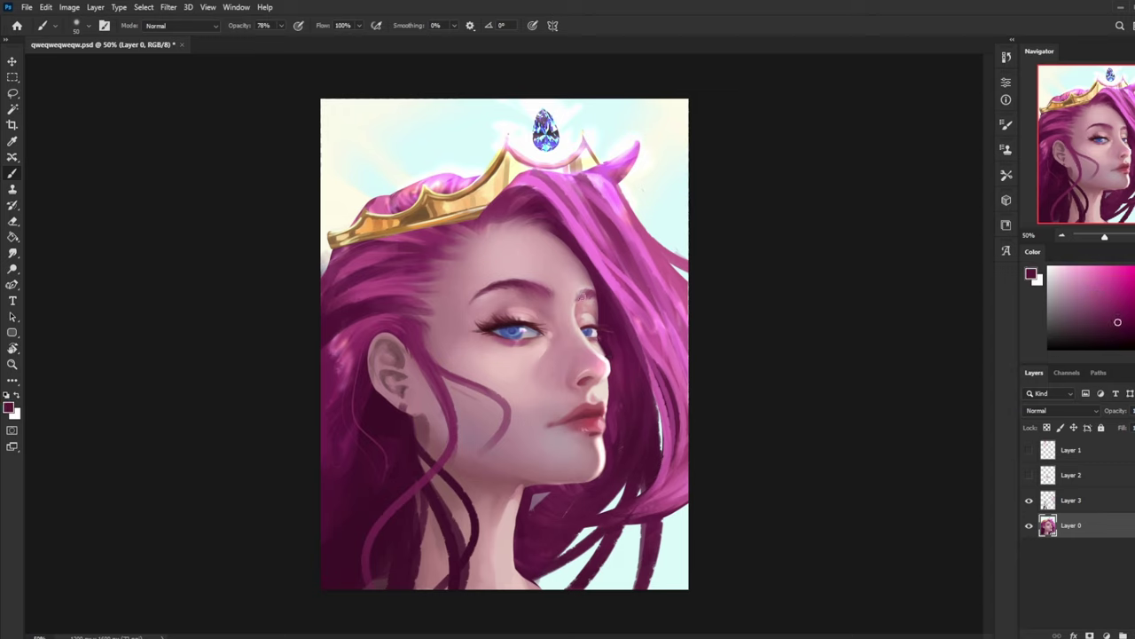
- Enlarge the brush to size 300, choose a bright saturated blue and add an empty layer above Layer 0
key(ctrl+minus)
key(bracketright)
key(bracketright)
key(bracketright)
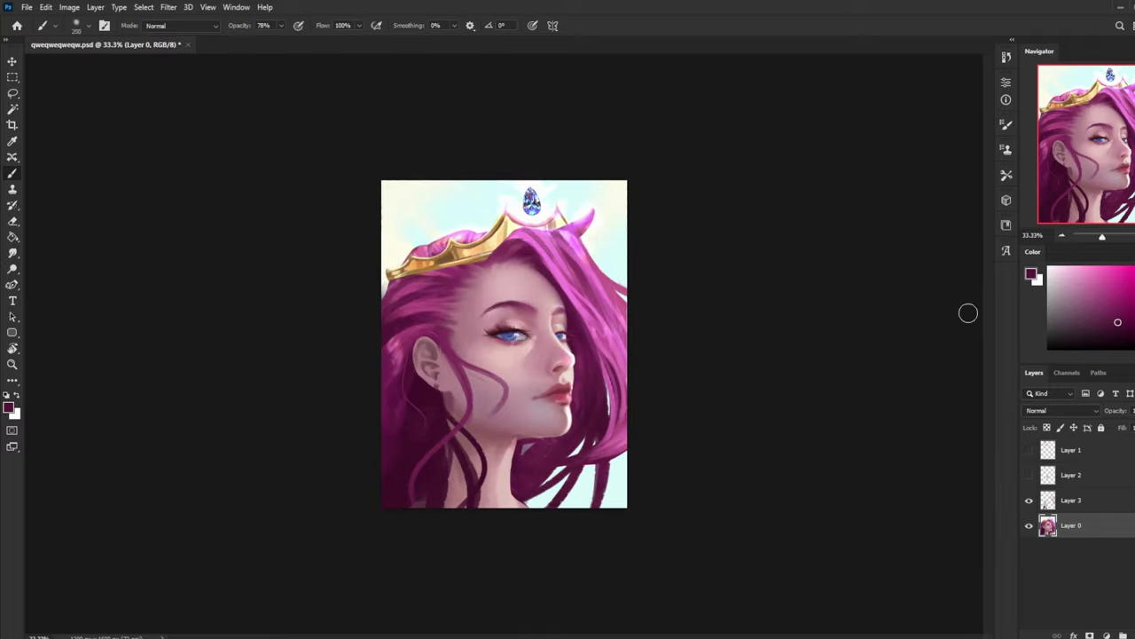
click(1134, 305)
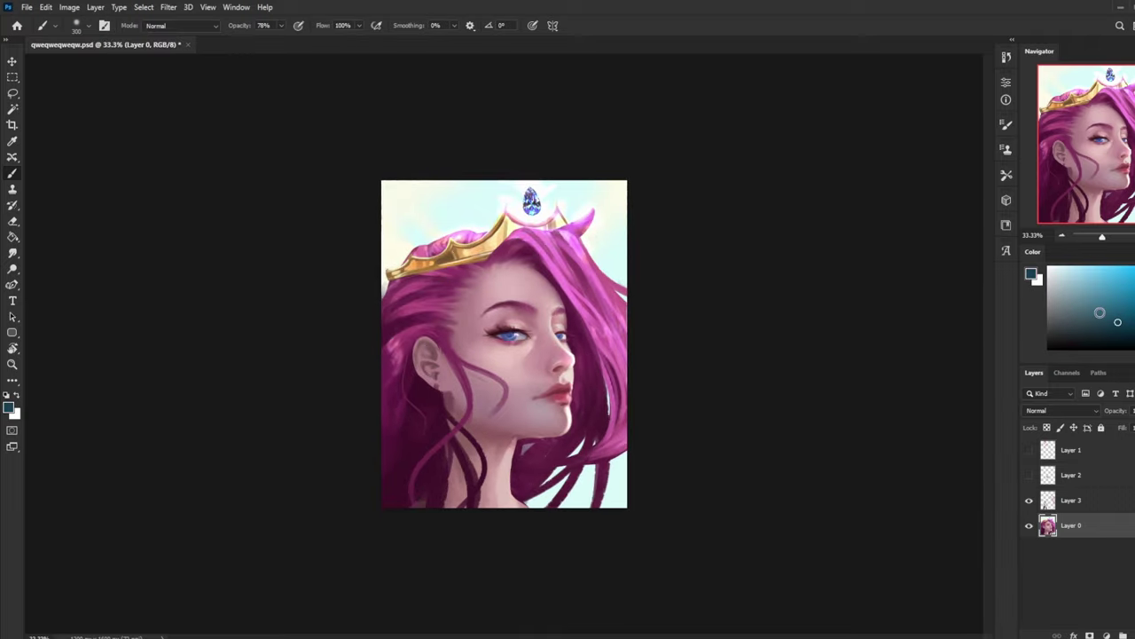
click(1126, 290)
key(ctrl+shift+alt+n)
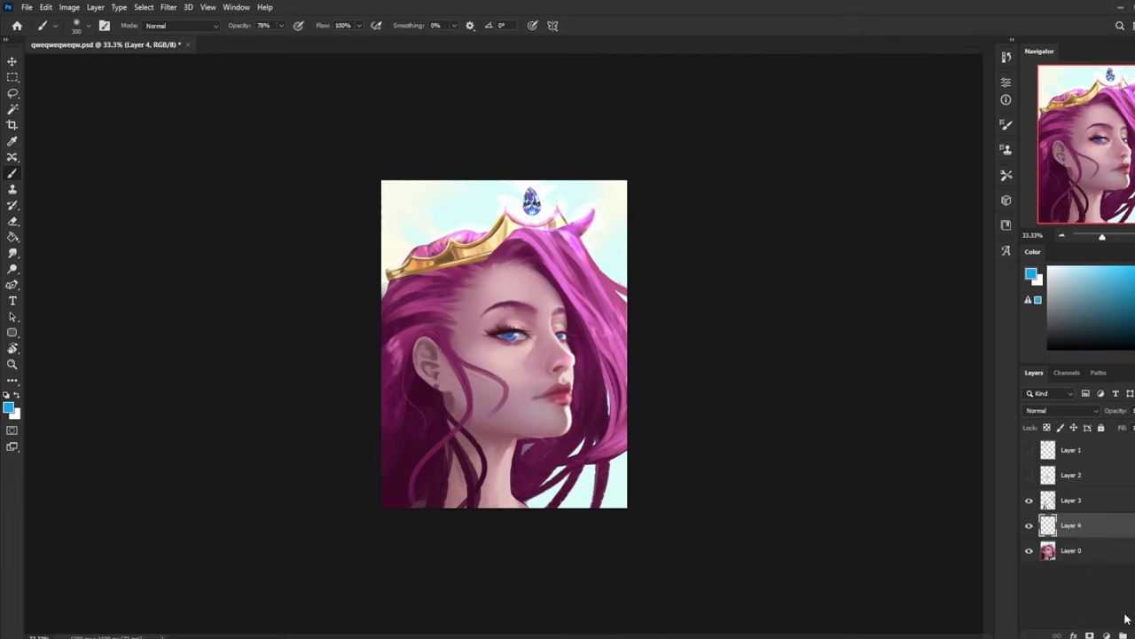
- Try a bright blue glow over the nearer eye on Layer 0 with the brush in Color Dodge mode
click(208, 26)
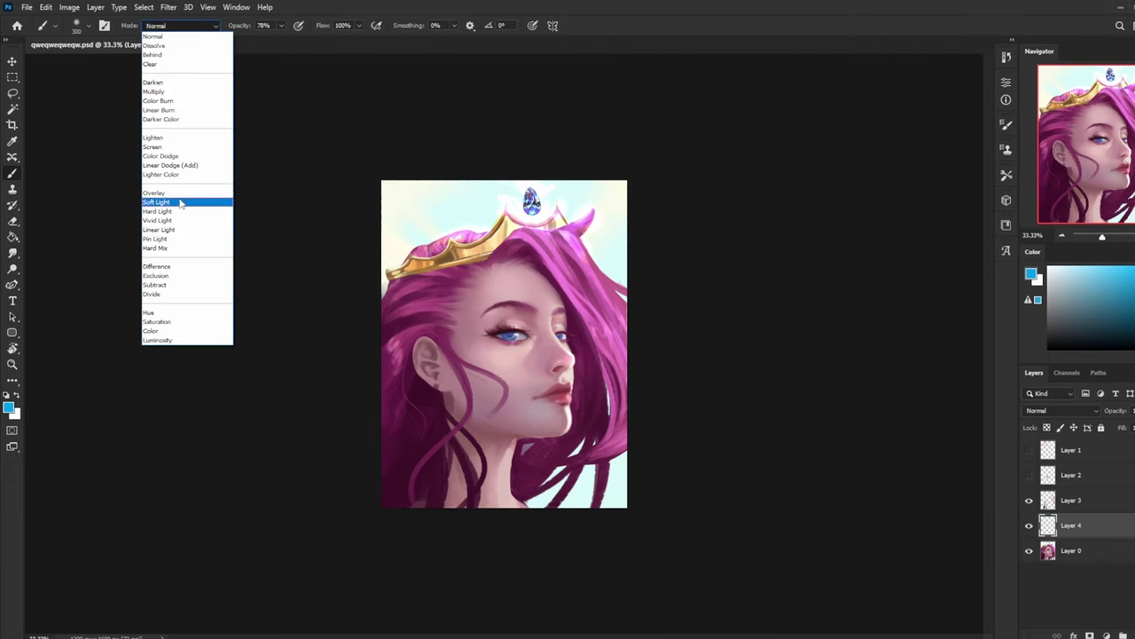
click(164, 156)
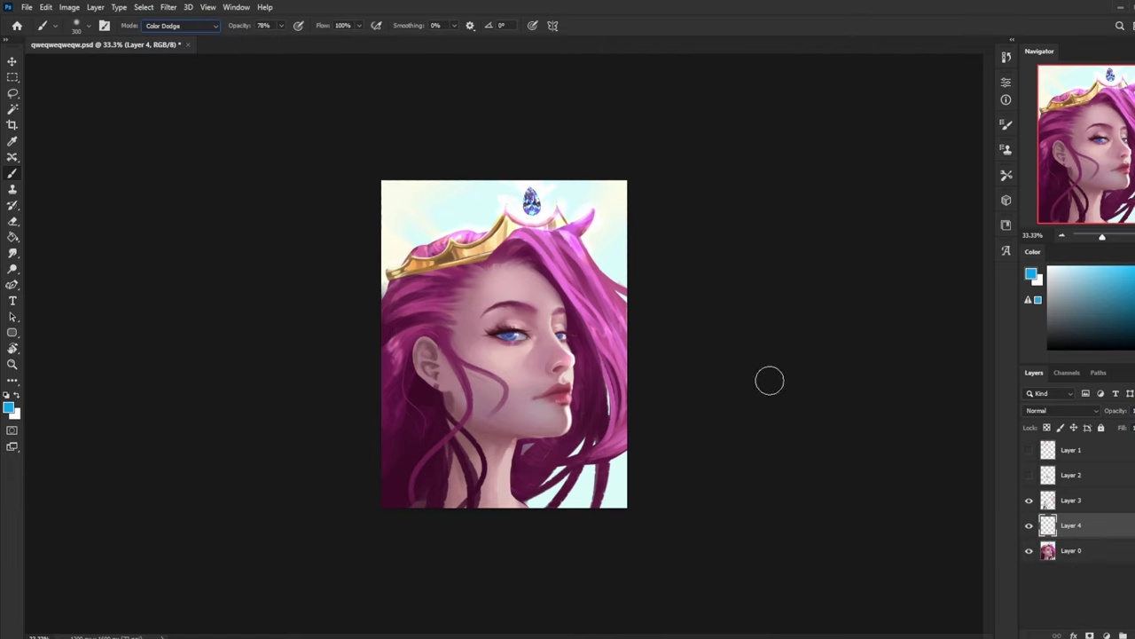
click(1089, 552)
drag(517, 338, 501, 334)
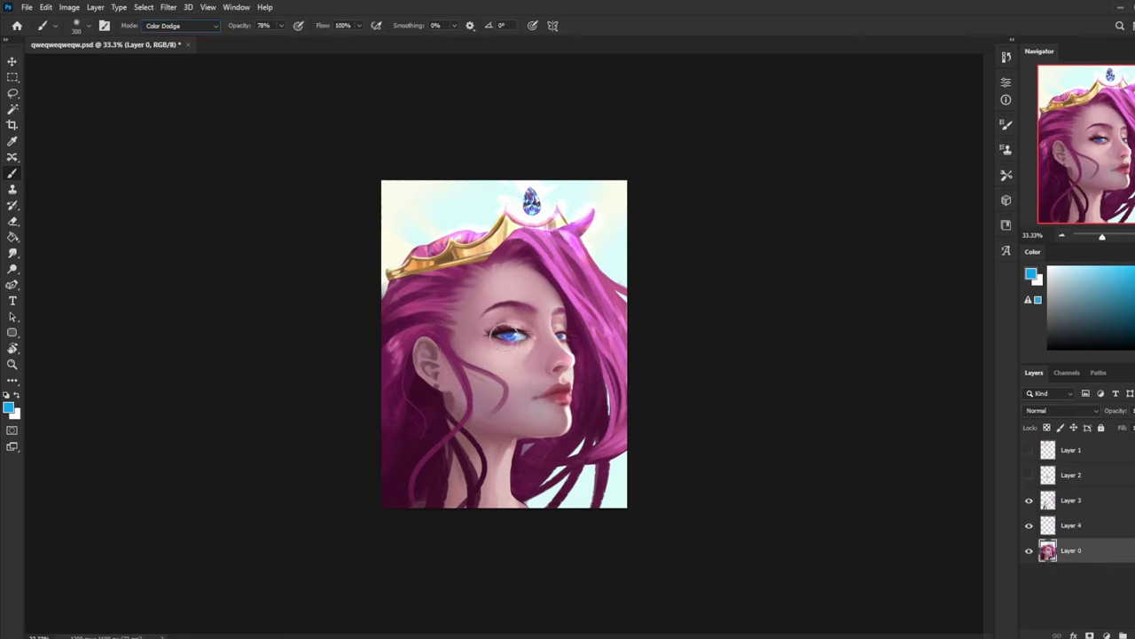
key(ctrl+z)
- Dab light blue on the nearer iris with a Normal-mode brush at 35% opacity and size 125, and flip the canvas horizontally
drag(281, 25, 257, 43)
click(206, 26)
click(173, 34)
click(1101, 264)
click(515, 337)
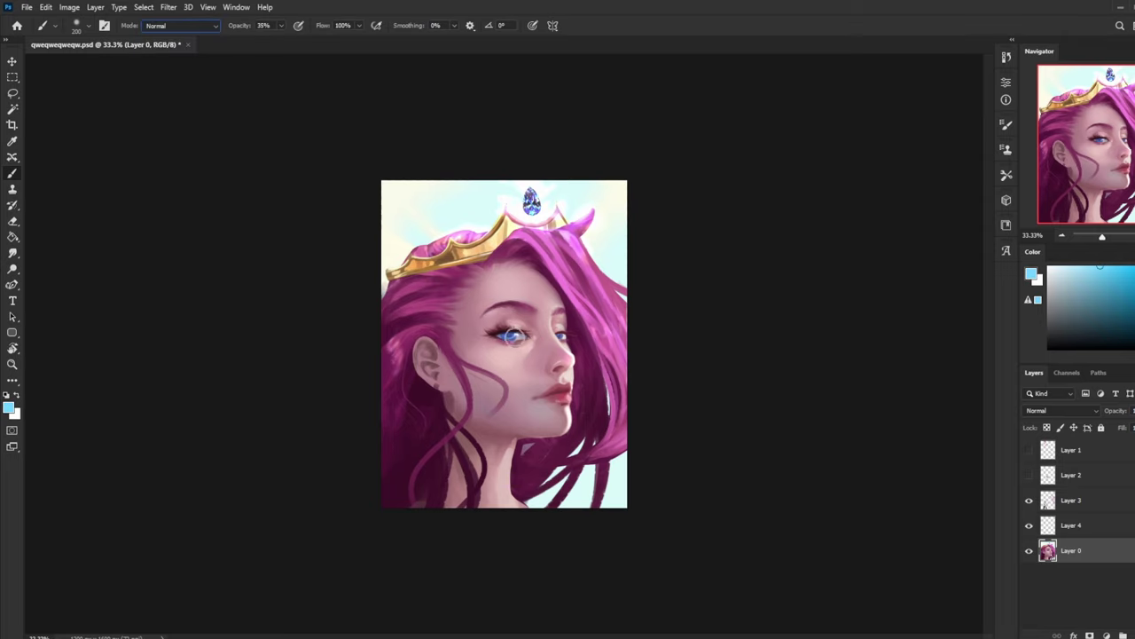
key(ctrl+z)
key([)
click(511, 336)
key(ctrl+shift+h)
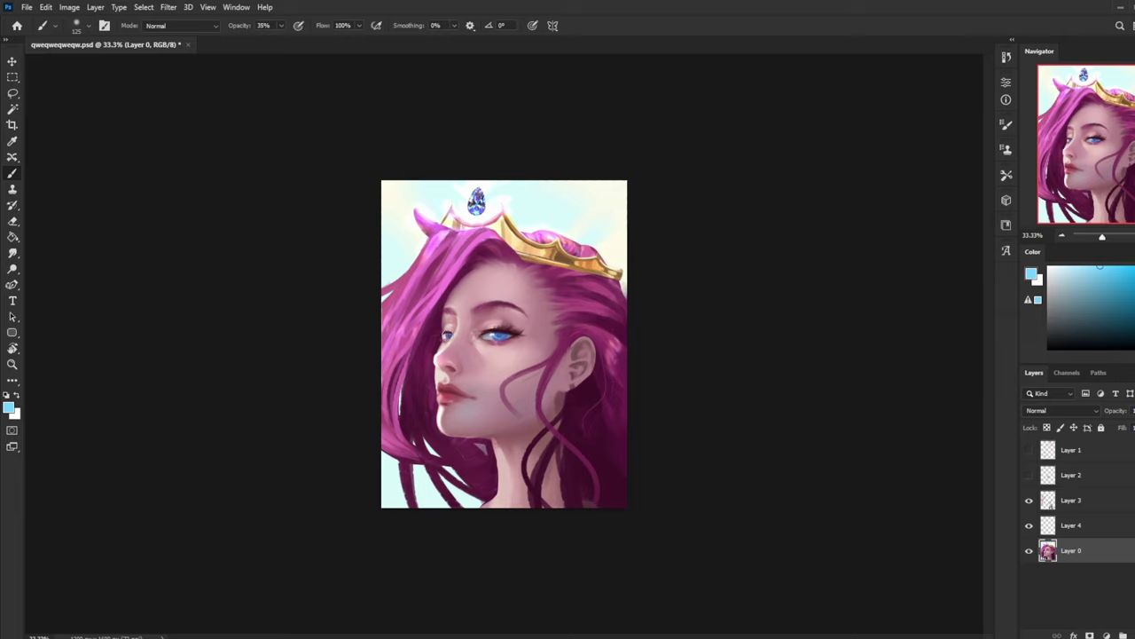
- Sample greyish violet from the nearer eye for touch-ups, with the brush at 100% opacity and size 50
click(198, 27)
click(226, 41)
alt+click(493, 331)
click(282, 25)
drag(285, 39, 351, 62)
key(bracketleft)
key(bracketleft)
key(bracketleft)
key(bracketleft)
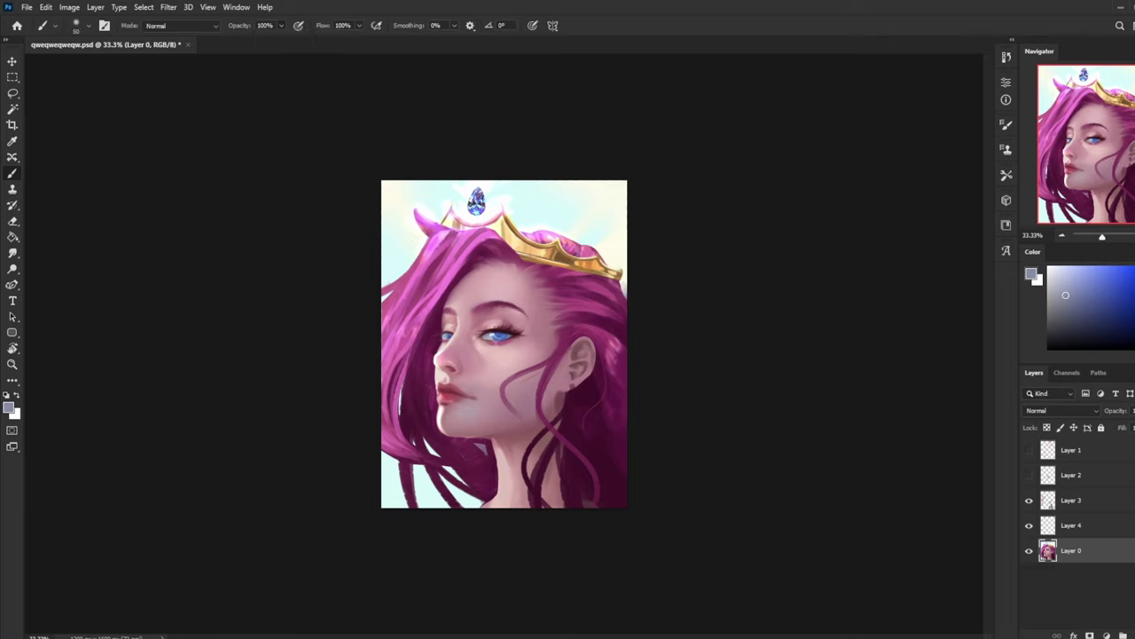
- Refine both eyes' outlines and lashes with dark maroon and purple tones sampled around them, using a size 30 brush
key(alt)
alt+click(507, 329)
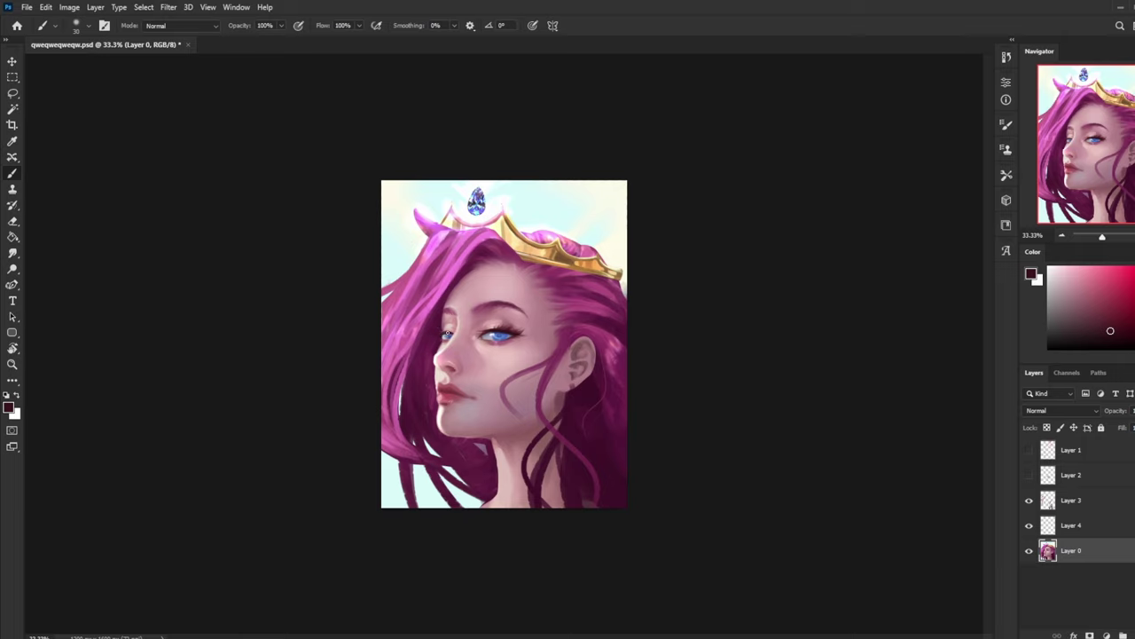
alt+click(442, 335)
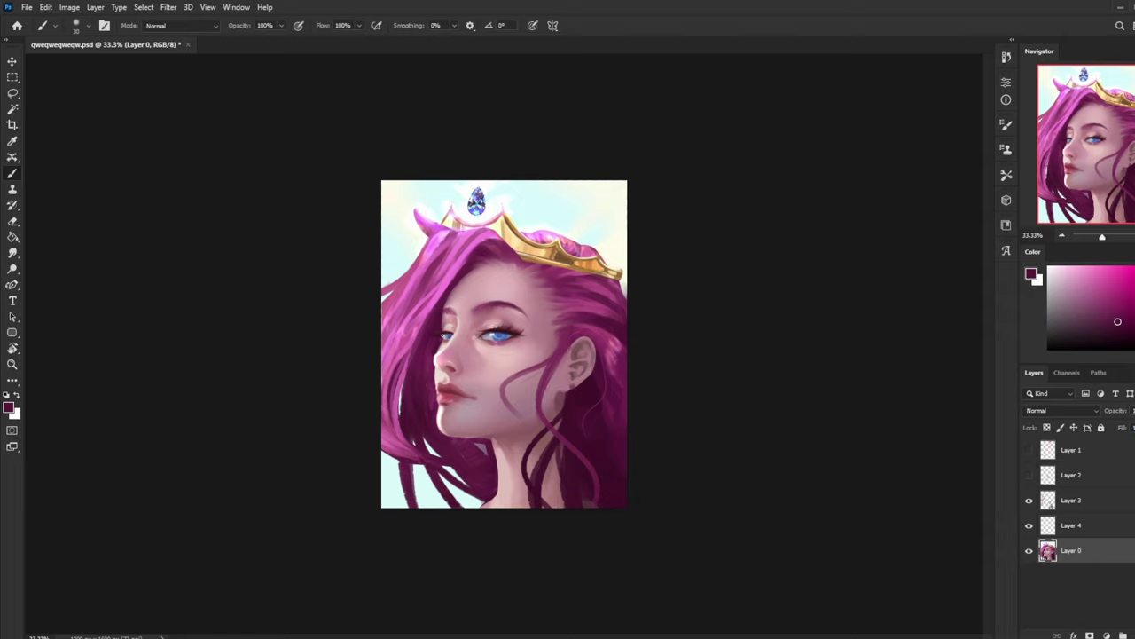
alt+click(445, 338)
alt+click(508, 331)
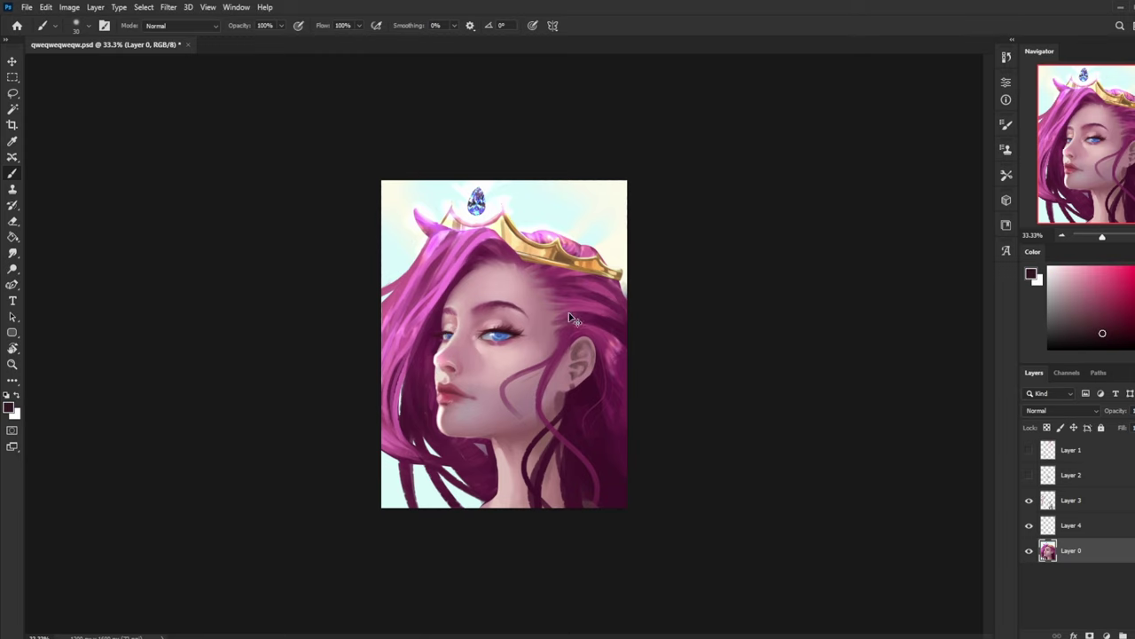
- Flip the canvas horizontally and touch up the underside of the nose with sampled dark magenta and dusky pink
key(ctrl+shift+h)
alt+click(570, 368)
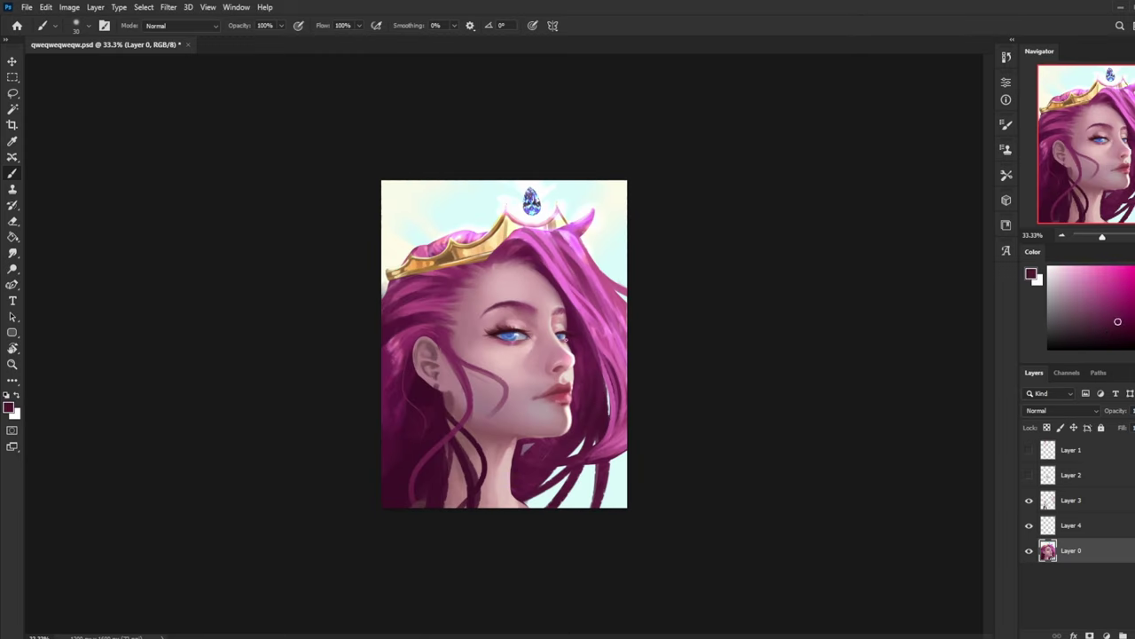
alt+click(565, 372)
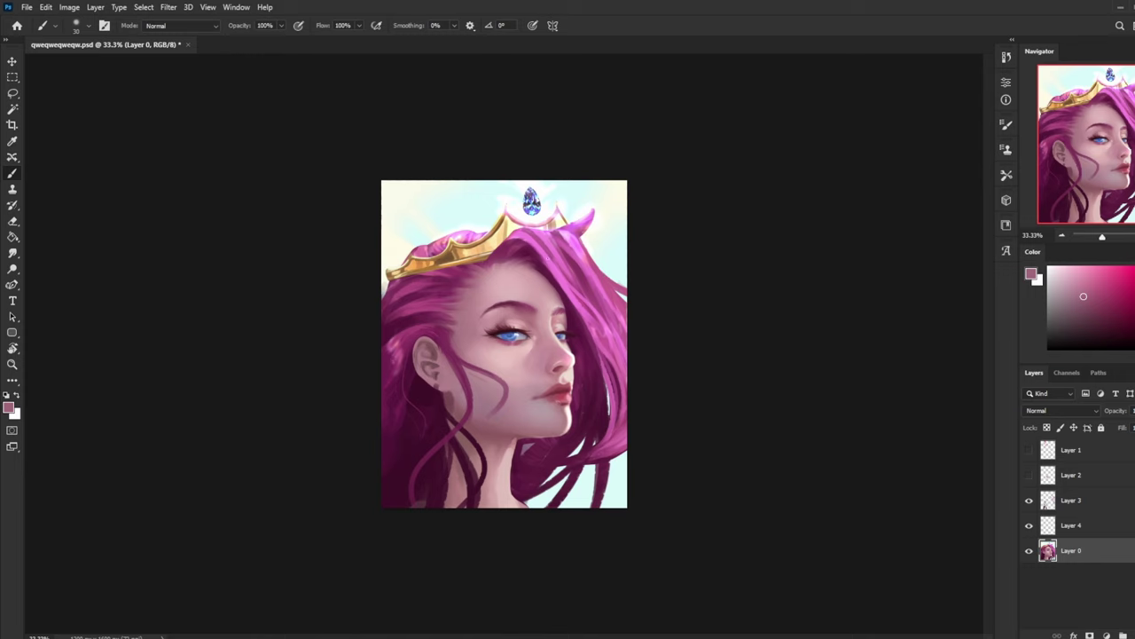
- Blend the skin around the far eyebrow with the Smudge tool at 5% strength and a sampled light pink at brush size 150
click(12, 251)
key(ctrl+plus)
key(ctrl+plus)
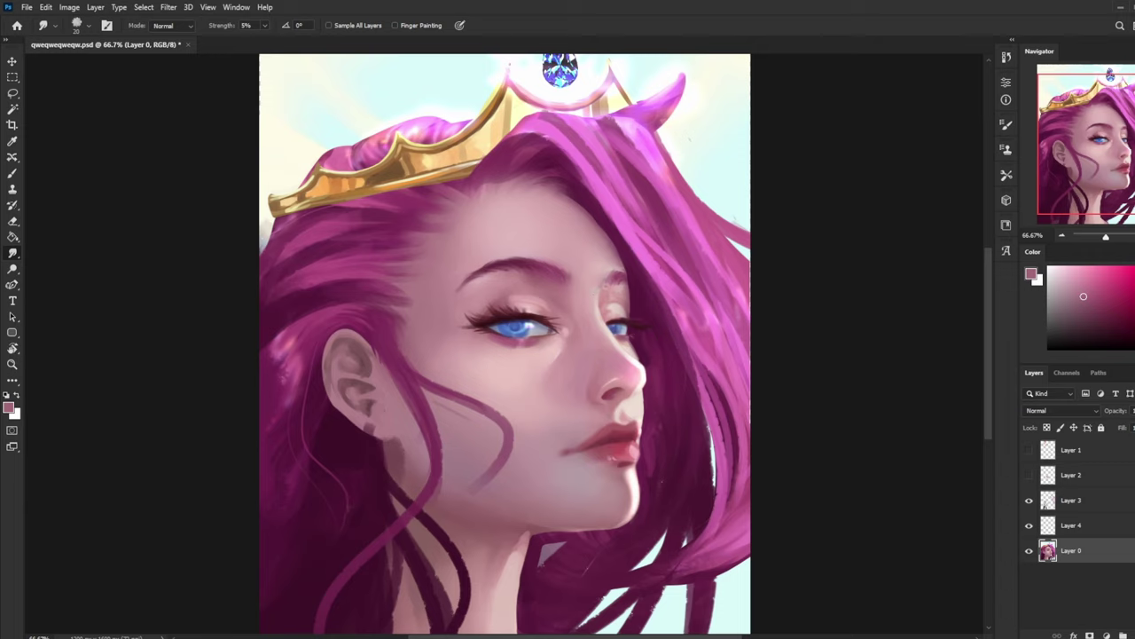
key(b)
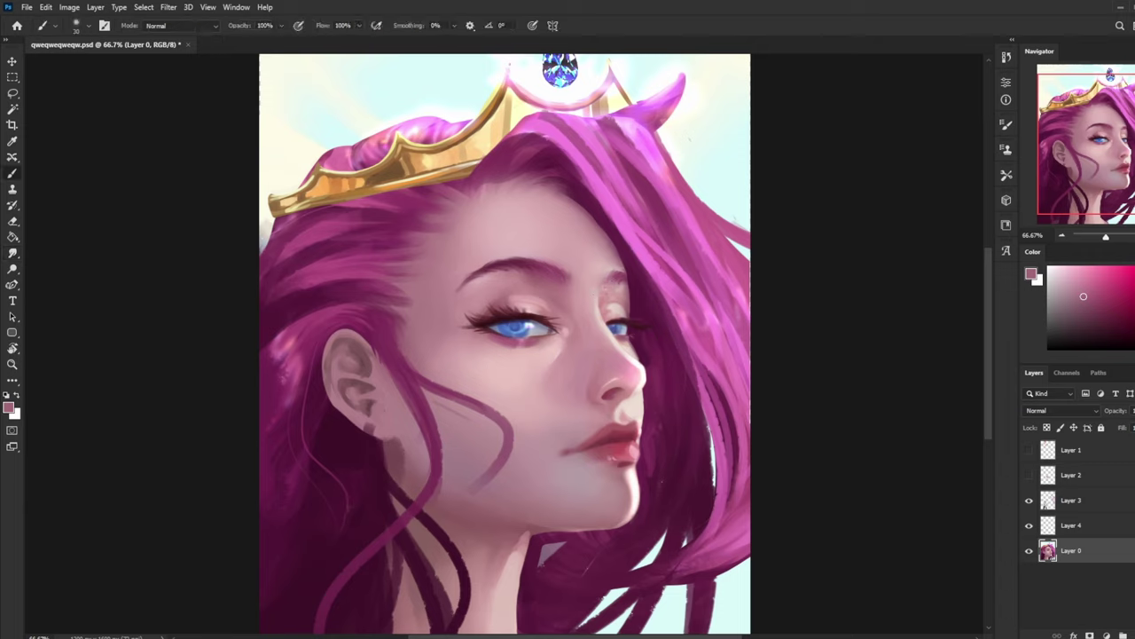
alt+click(589, 335)
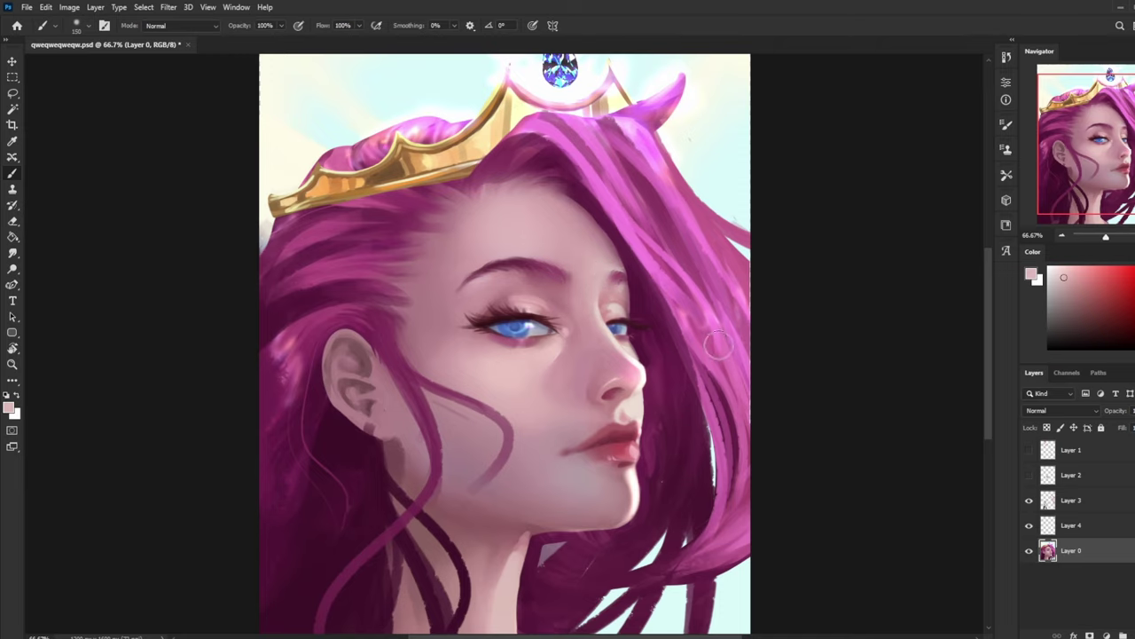
scroll(712, 346, down, 2)
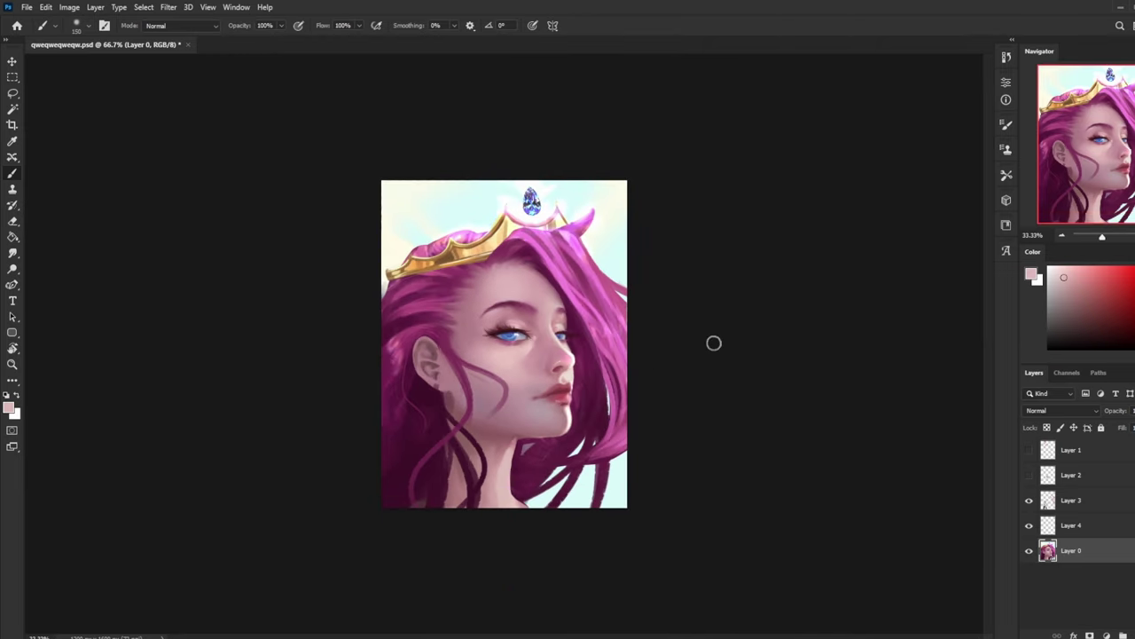
- Soften the forehead and nearer eyebrow with sampled pale pink at brush size 400 and the Smudge tool at 5% strength
alt+click(513, 287)
key(bracketright)
key(bracketright)
key(bracketright)
key(bracketright)
key(bracketright)
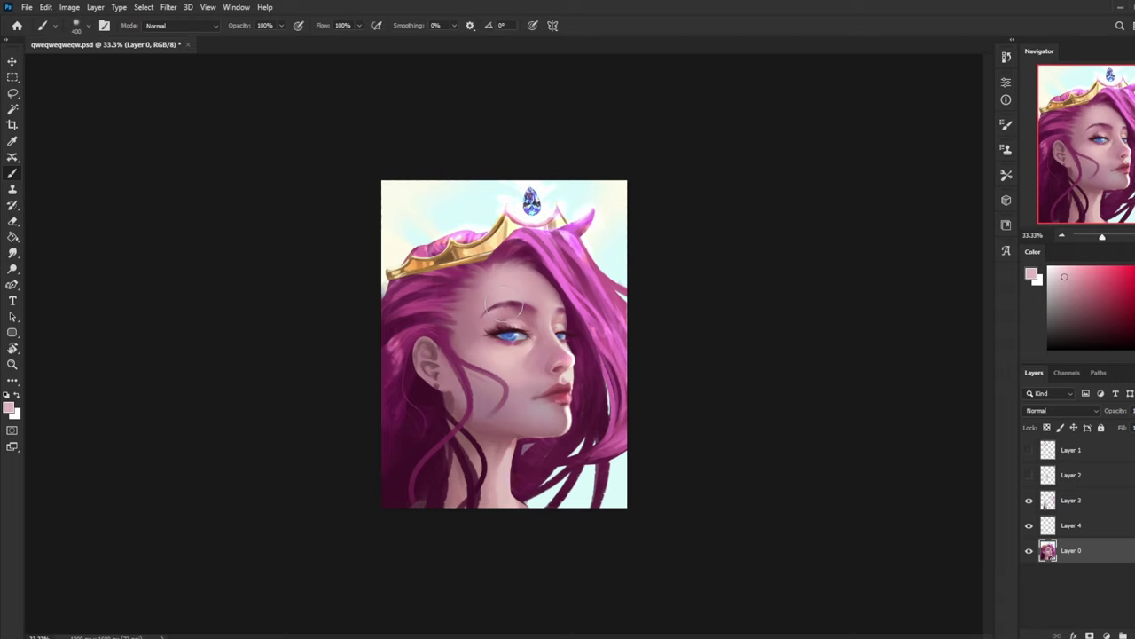
click(13, 252)
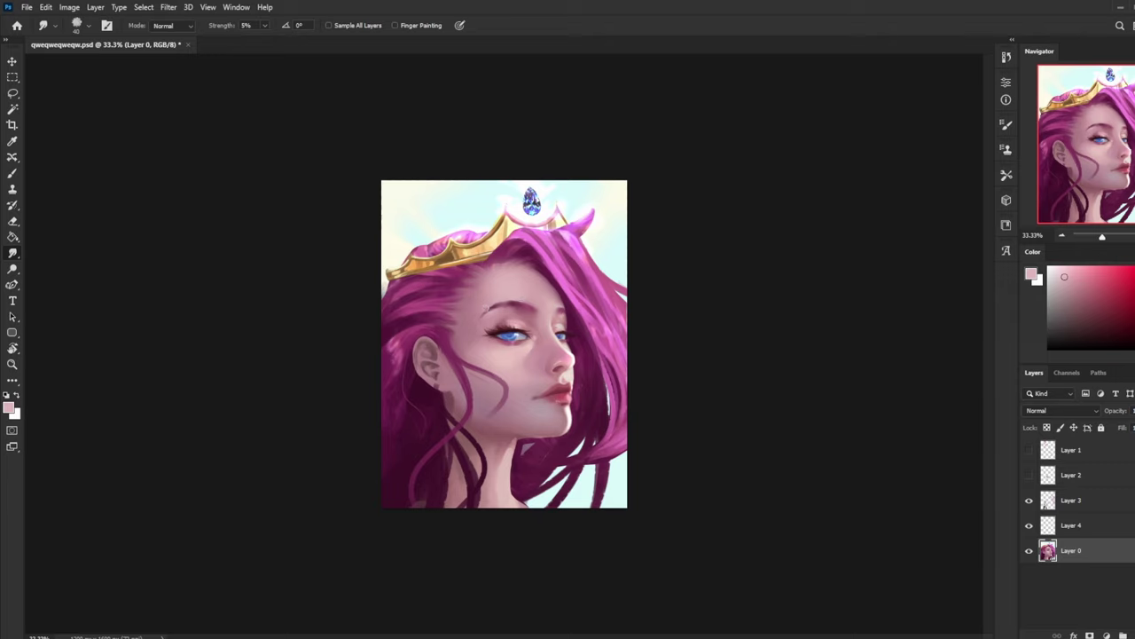
key(b)
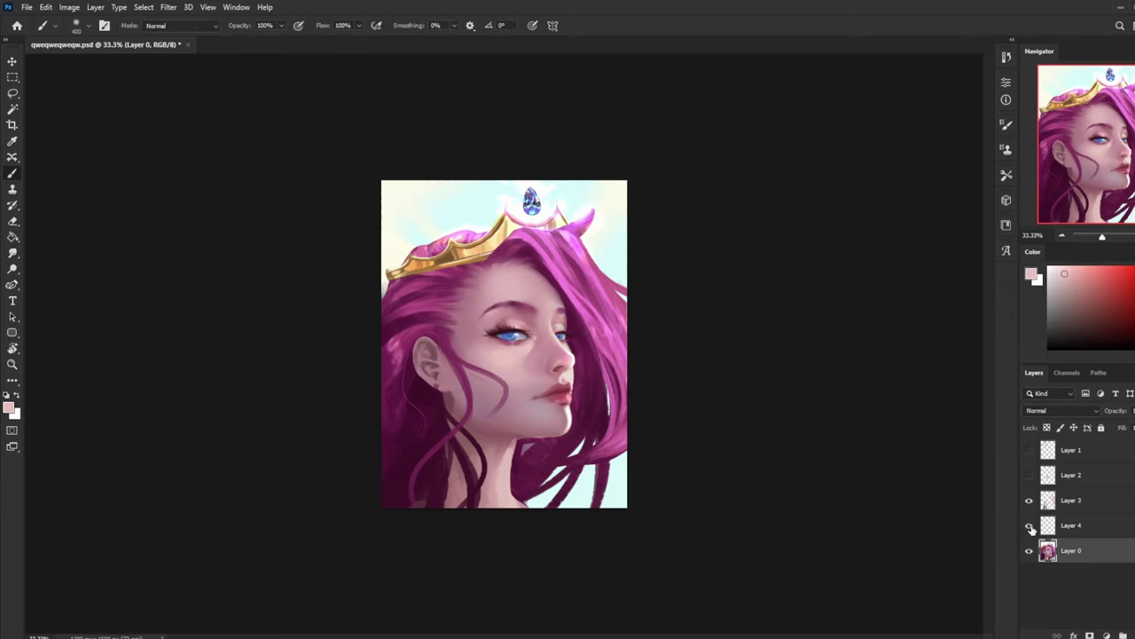
- Merge Layer 4 down into Layer 0 and add a new empty layer above it
click(1084, 530)
click(1029, 525)
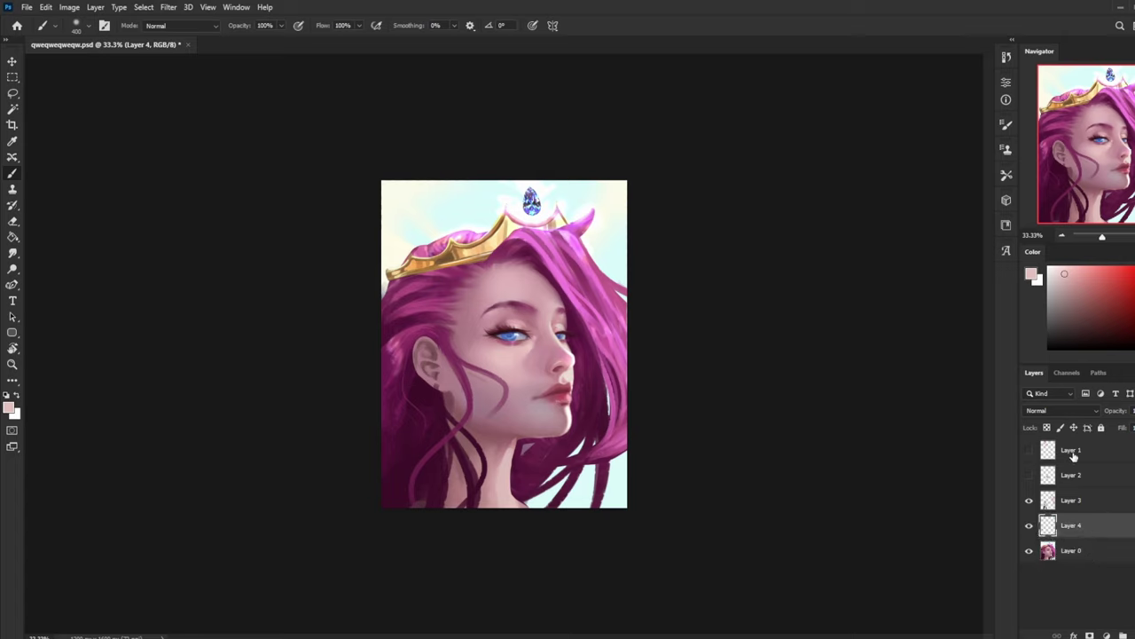
right_click(1102, 529)
key(Escape)
right_click(1098, 530)
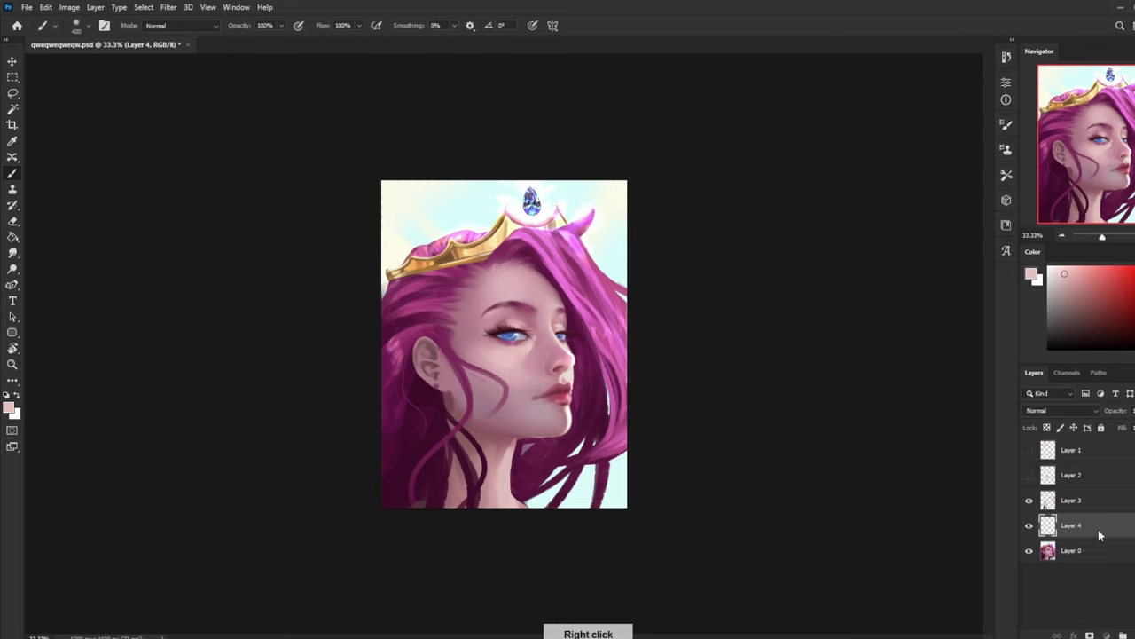
click(1068, 375)
click(1131, 633)
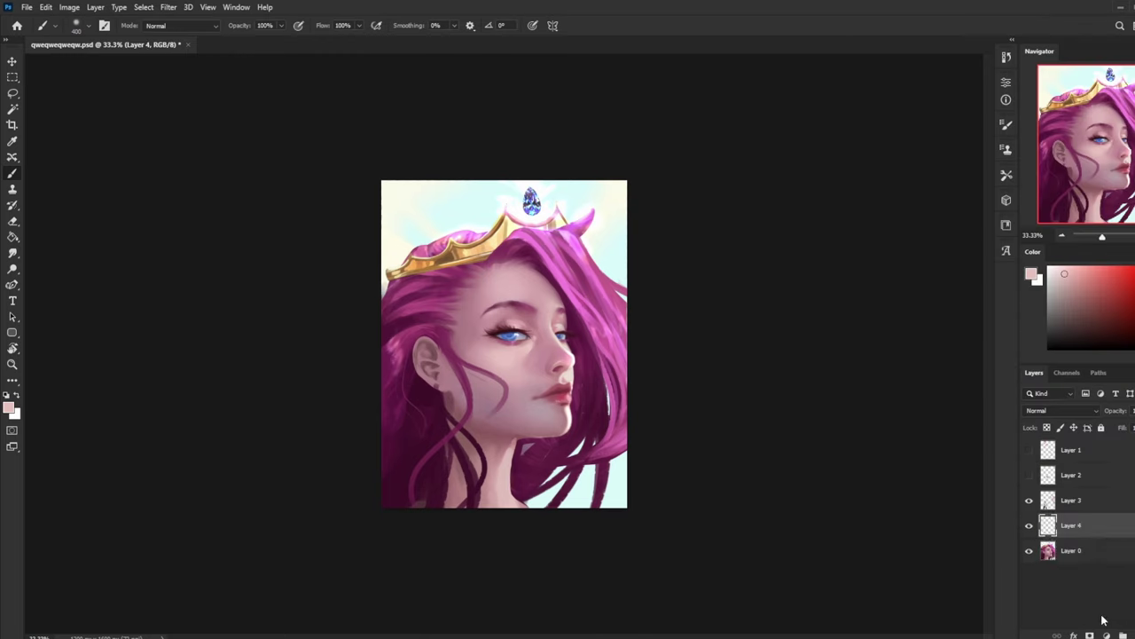
- Dab soft pale pink over the cheek and eye area on Layer 4 with a large brush, and flip the canvas horizontally
key(ctrl+s)
click(507, 389)
click(505, 386)
click(502, 329)
key(bracketright)
key(bracketright)
key(bracketright)
key(bracketleft)
key(bracketleft)
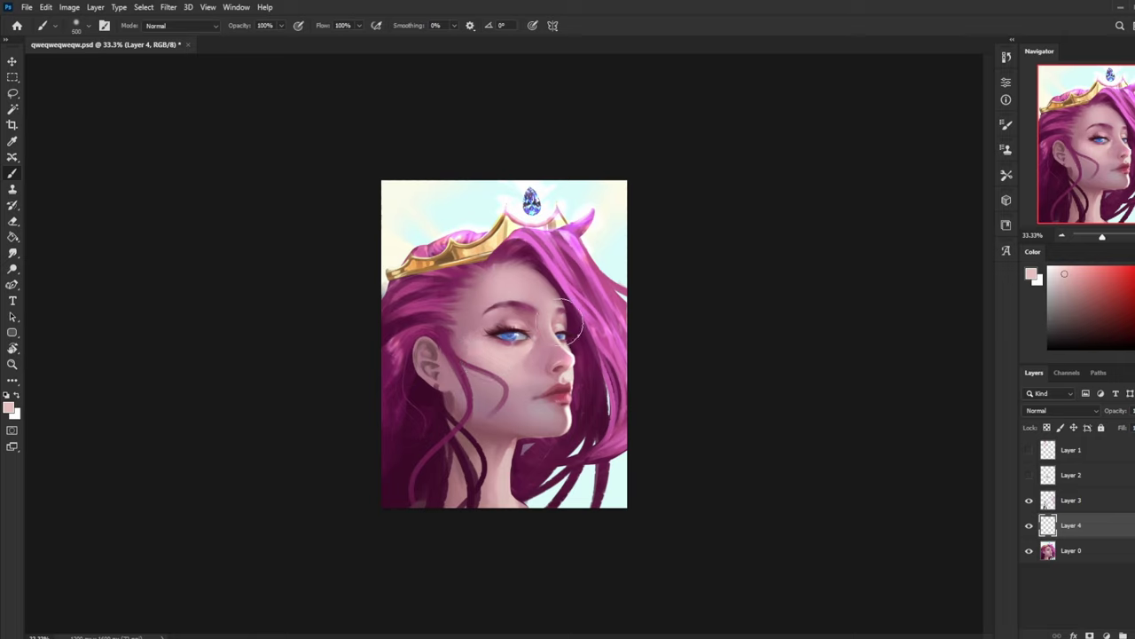
key(bracketleft)
key(bracketleft)
key(ctrl+f)
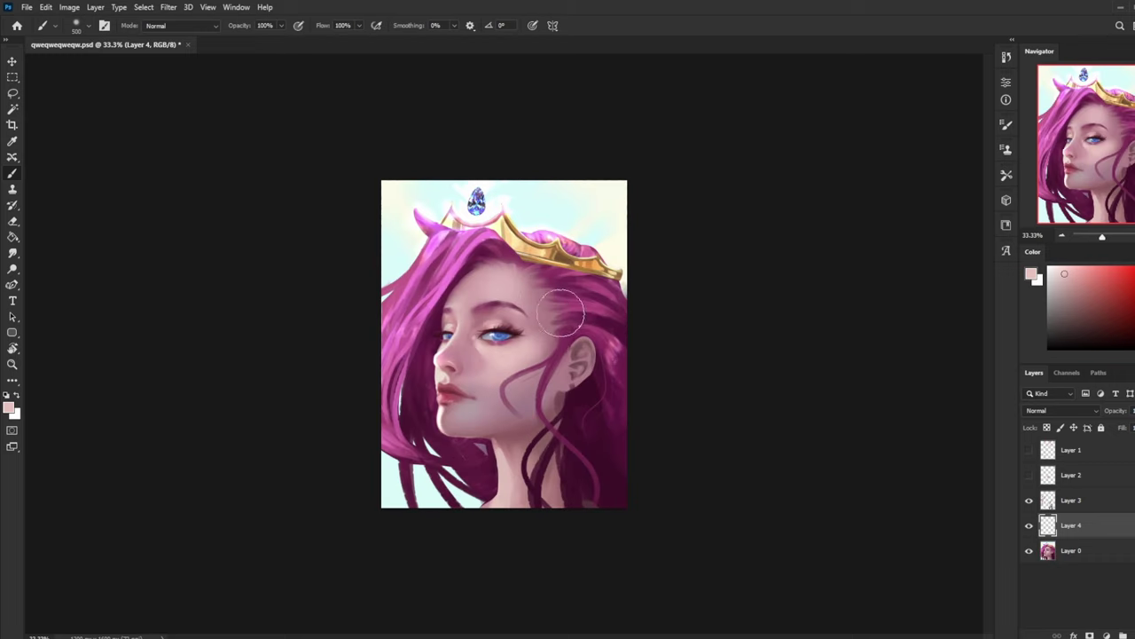
- Erase excess pink around the temple and cheek on Layer 4 with a size 600 eraser at 100% opacity
key(e)
key(bracketright)
key(bracketright)
key(bracketright)
key(bracketright)
key(bracketright)
key(bracketright)
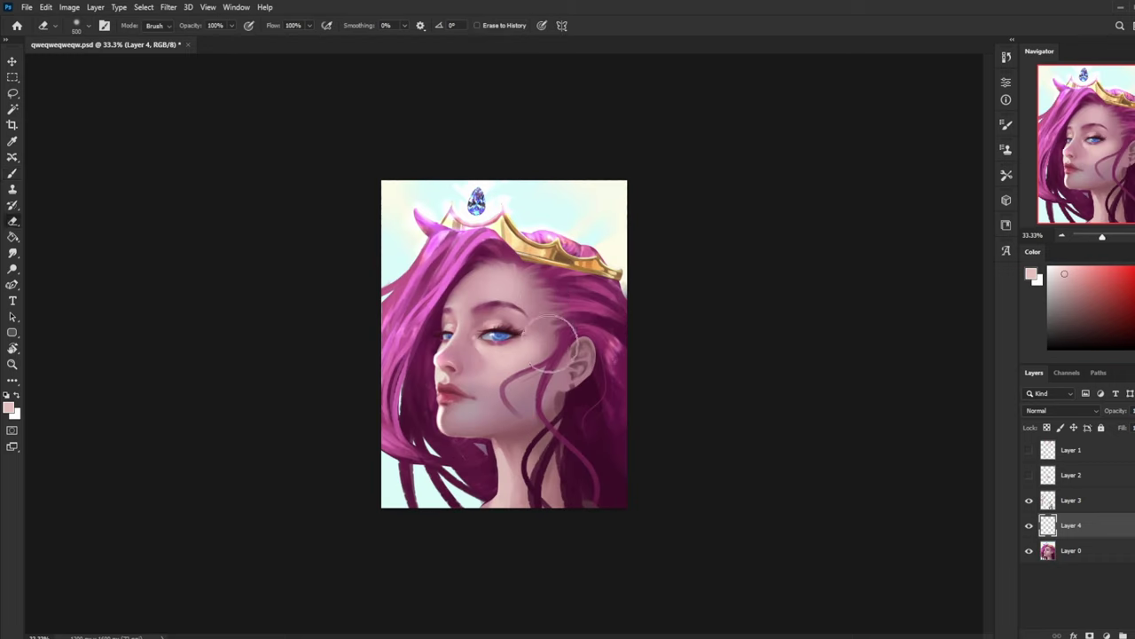
- Try to merge Layer 4 down into Layer 0, and return to the Brush tool
right_click(1086, 520)
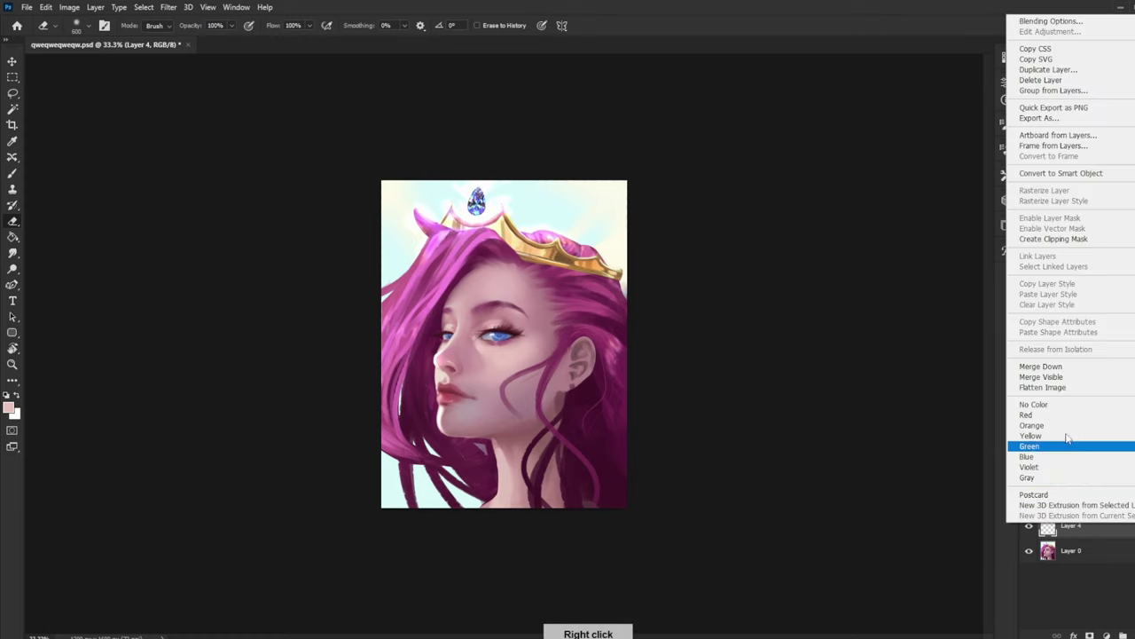
click(1062, 368)
key(ctrl+z)
key(b)
key(b)
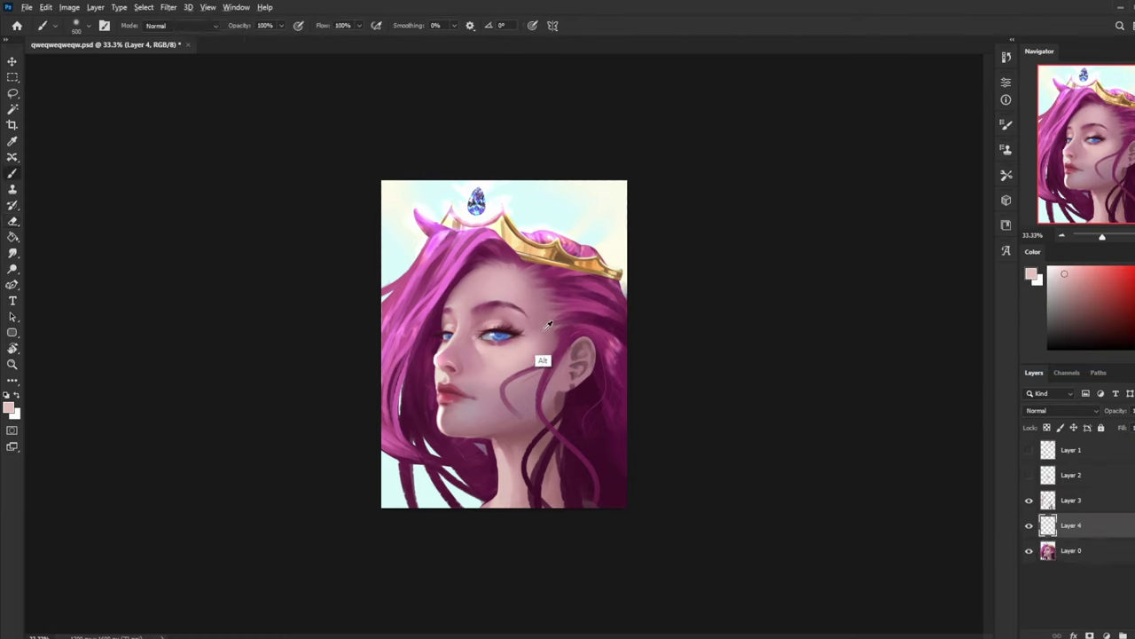
- Try dabbing a sampled dusty mauve over the ear area on Layer 4, and undo the strokes
alt+click(539, 360)
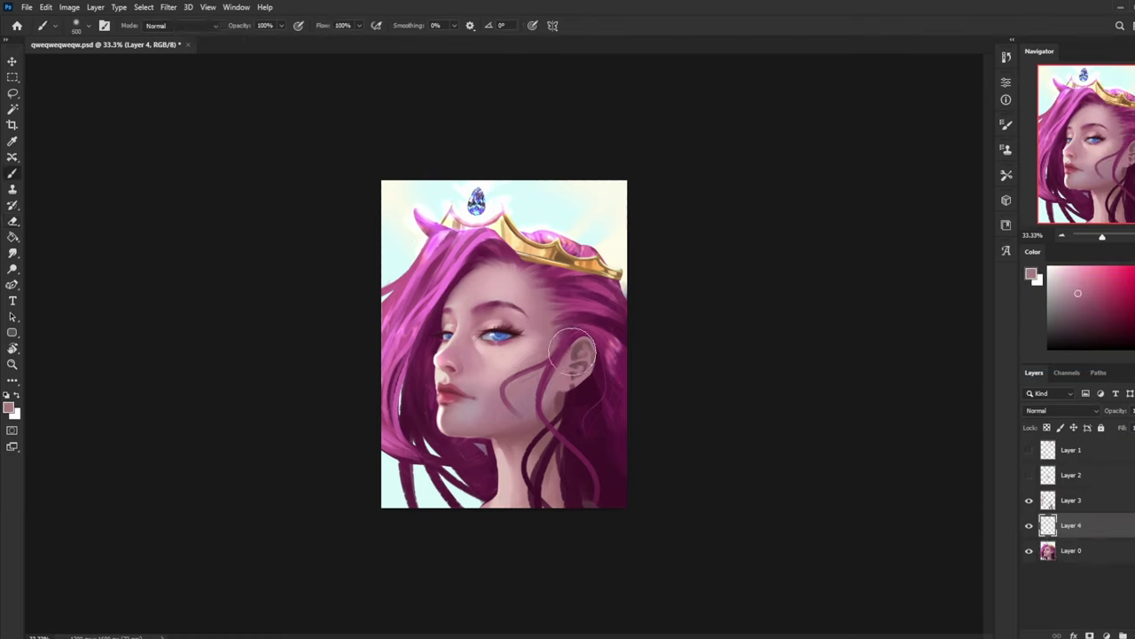
key(ctrl+z)
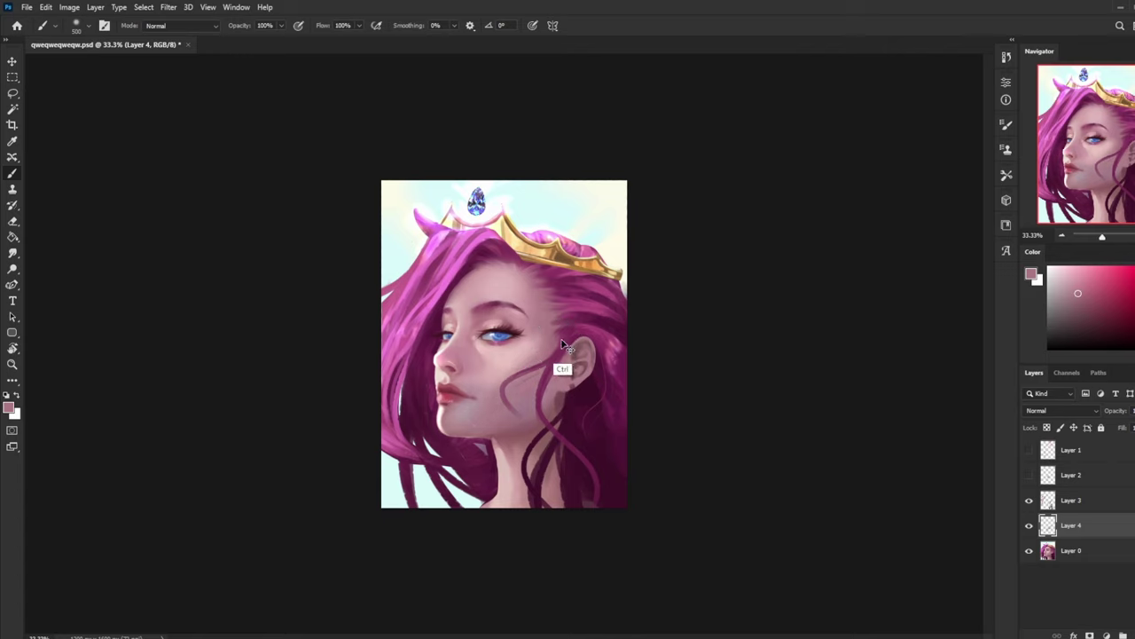
key(ctrl+z)
- Glaze sampled dark plum over the cheek on Layer 4 with a size 600–700 soft brush at 21% opacity
alt+click(584, 421)
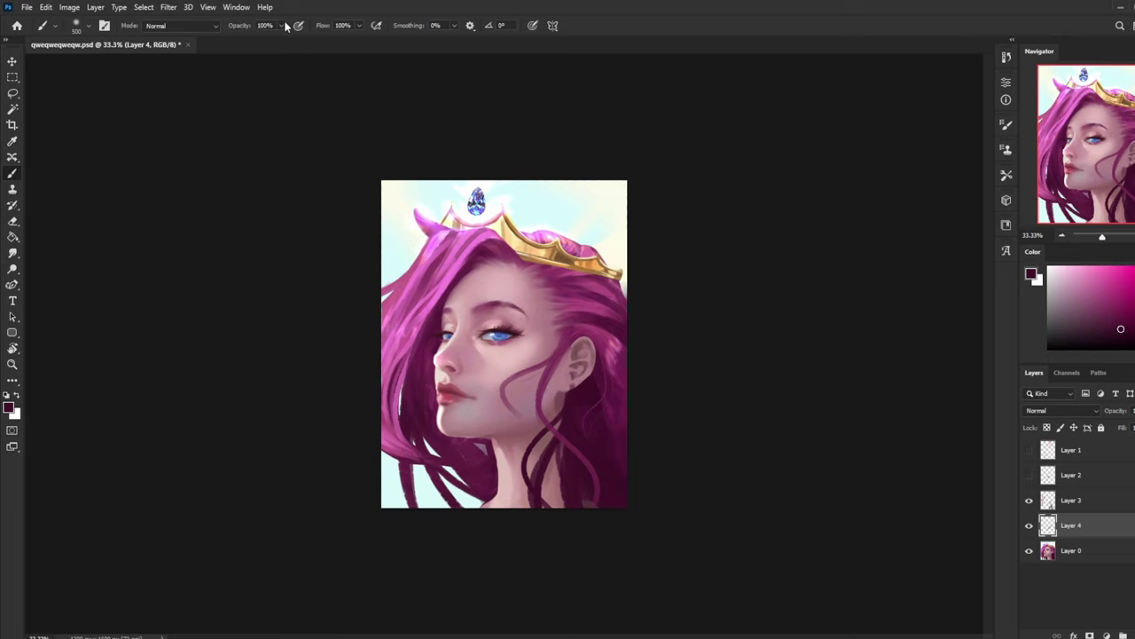
drag(281, 26, 235, 41)
drag(523, 379, 548, 358)
key(bracketright)
key(bracketright)
key(bracketright)
key(bracketright)
key(bracketright)
key(bracketright)
key(bracketright)
key(bracketright)
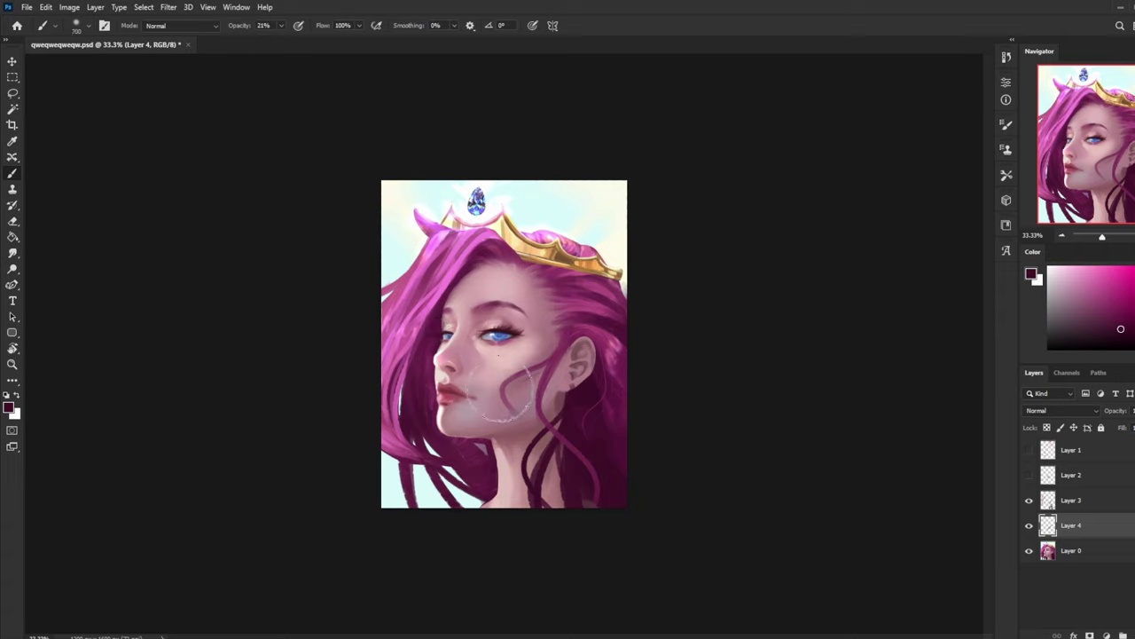
key(bracketleft)
click(510, 380)
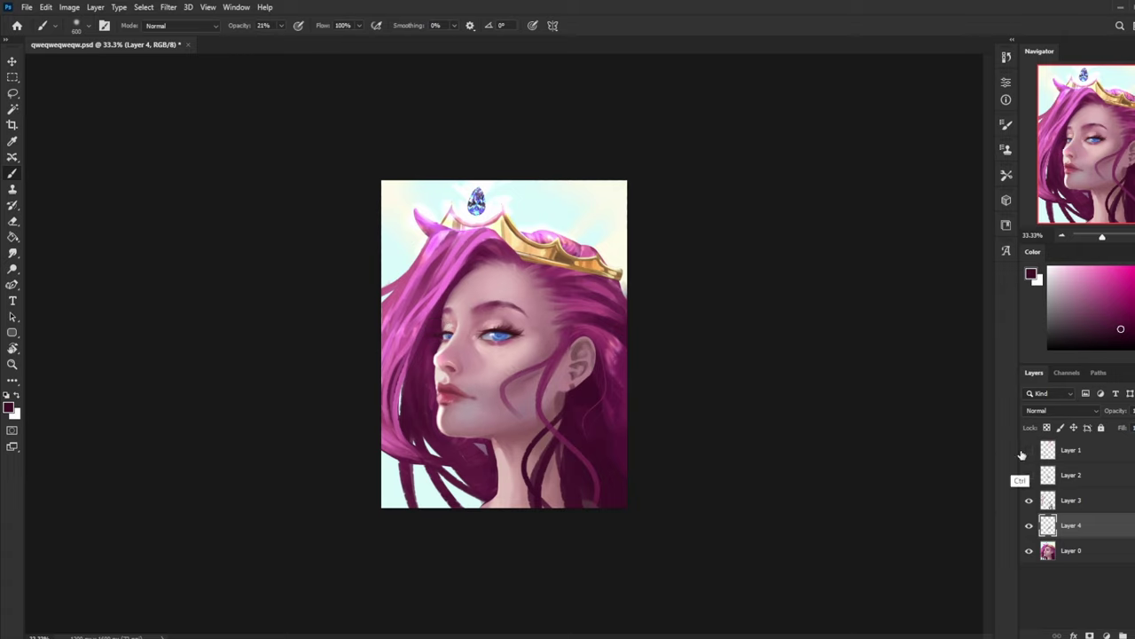
- Sample magenta and plum tones from the hair and brush them softly over the temple and cheek at 21% opacity
alt+click(577, 296)
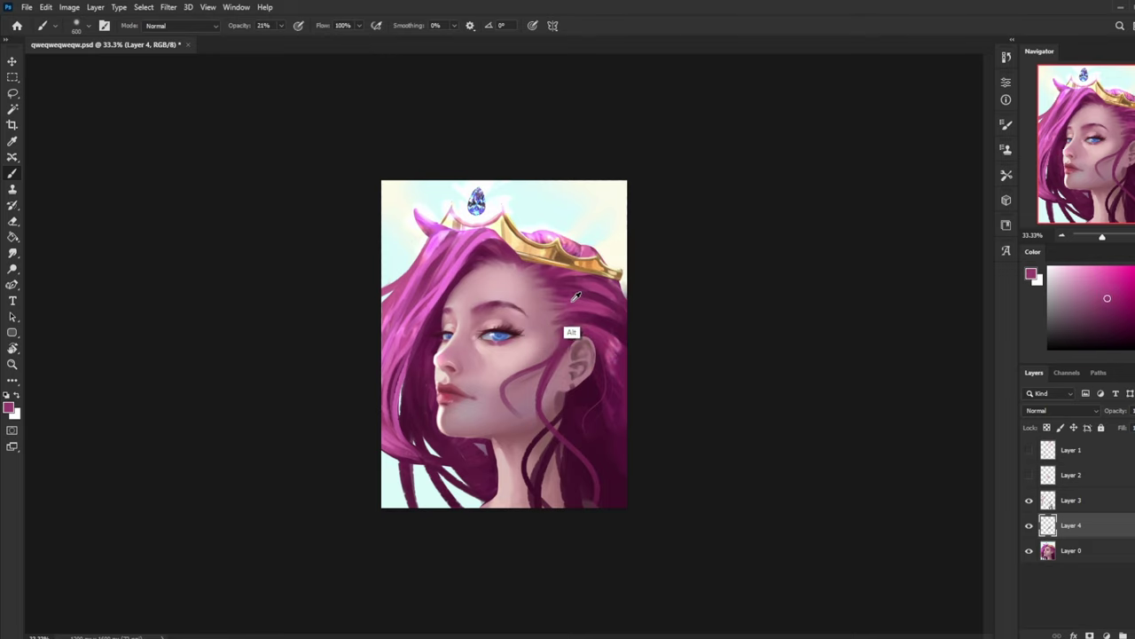
alt+click(601, 296)
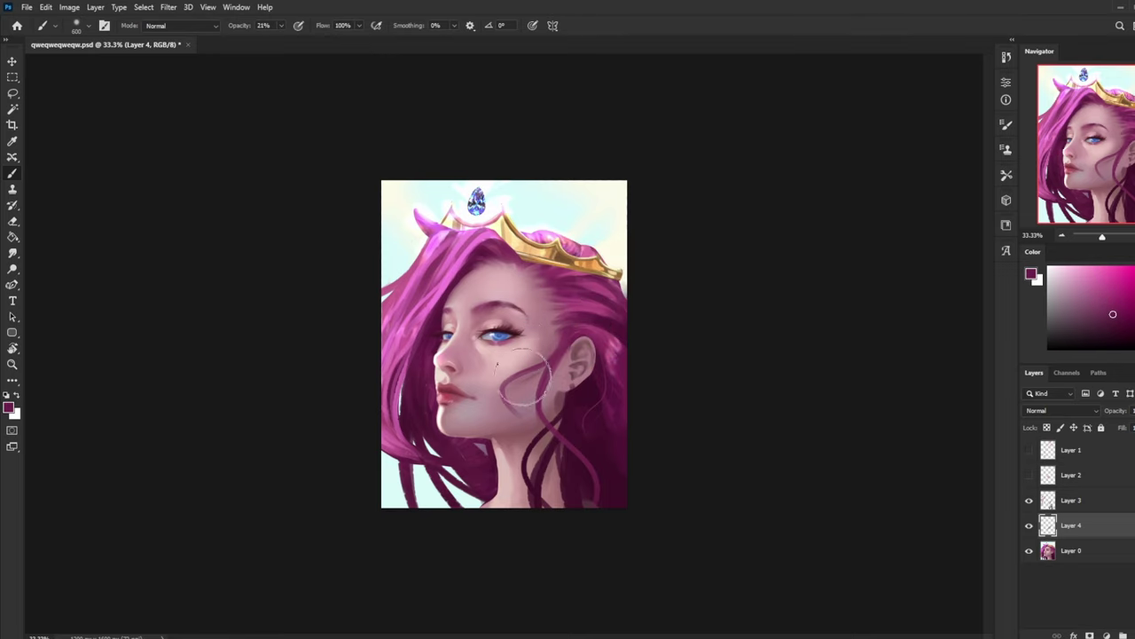
alt+click(548, 344)
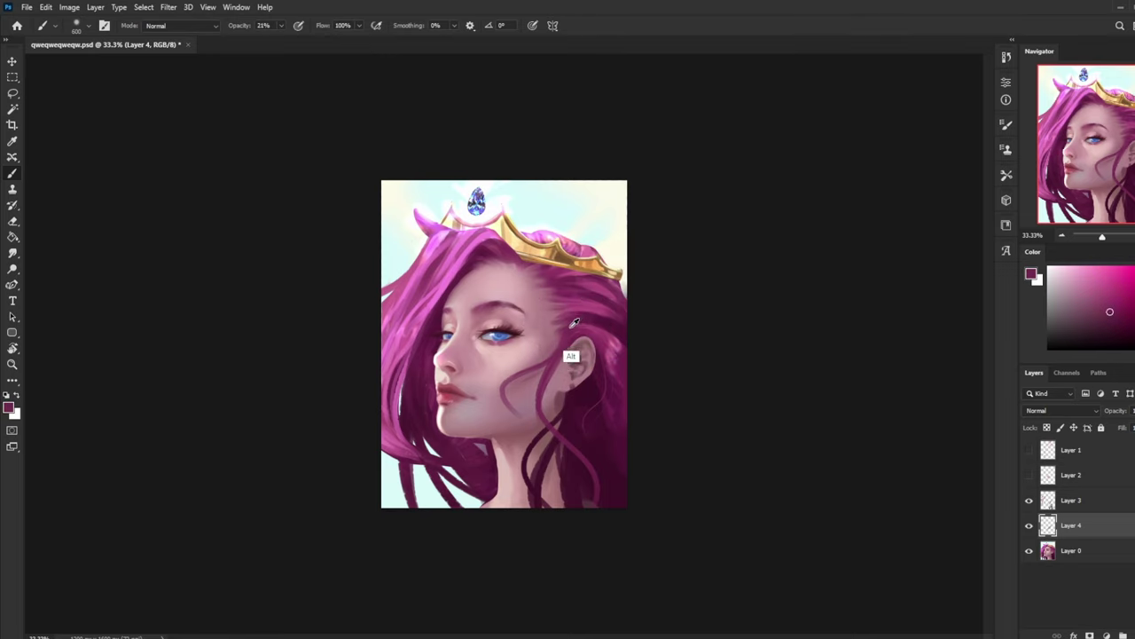
alt+click(572, 327)
drag(564, 325, 506, 390)
mouse_move(581, 303)
mouse_down()
mouse_move(539, 318)
mouse_move(542, 372)
mouse_up()
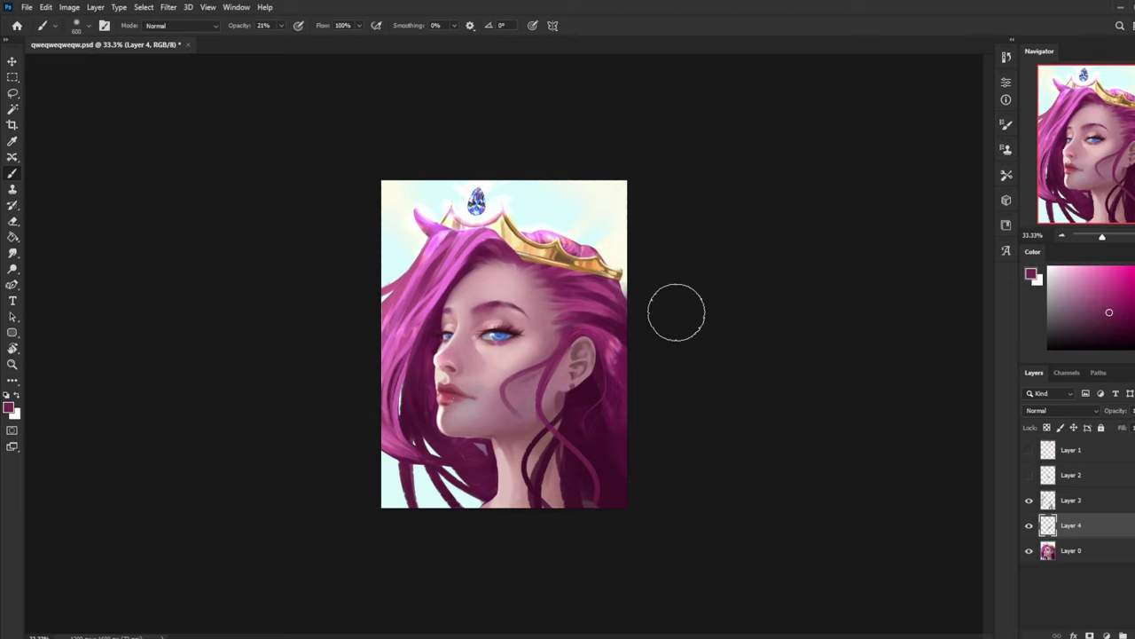
- Flip the canvas horizontally and compare the portrait with Layer 4 hidden and shown
key(ctrl+shift+h)
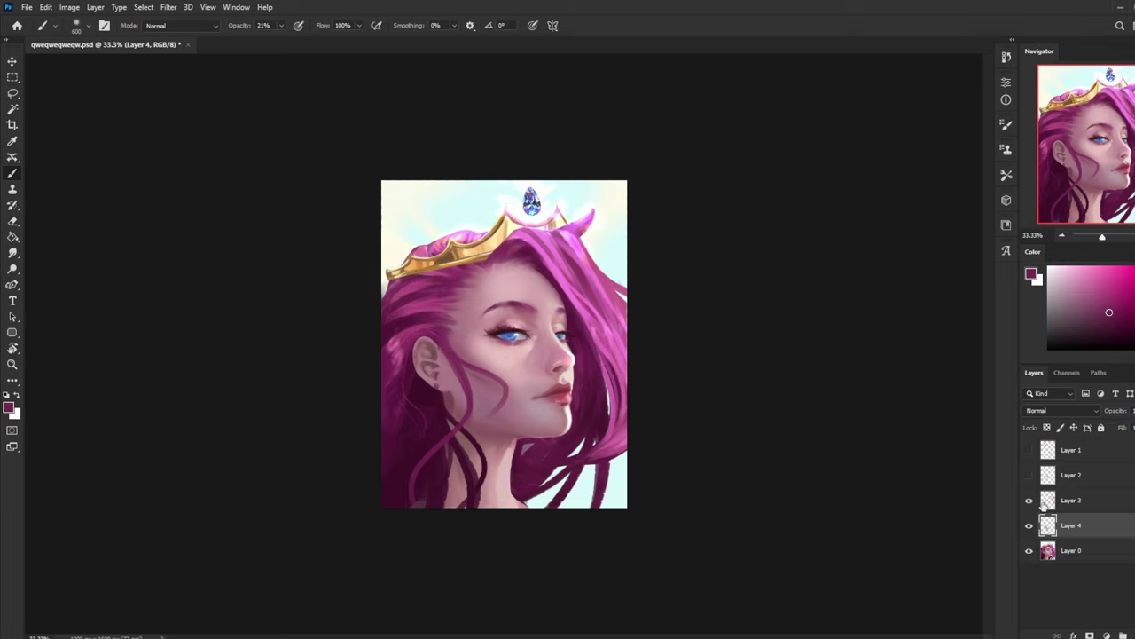
click(1029, 529)
click(1029, 528)
click(1029, 529)
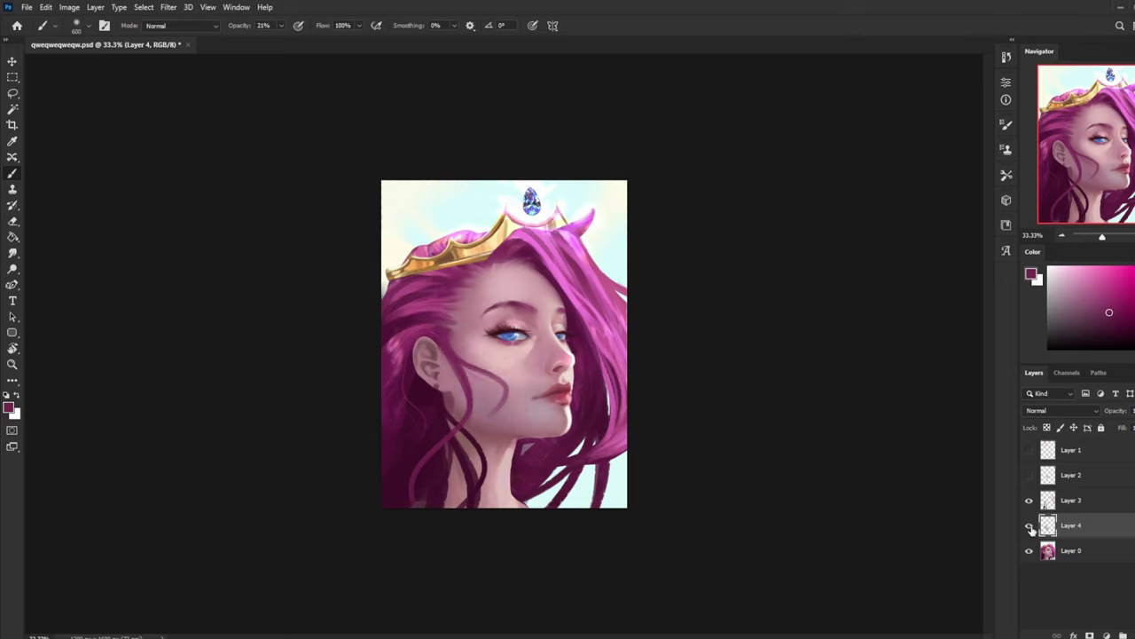
click(1029, 529)
click(1029, 528)
click(1029, 529)
- Soften the glaze on the cheek of Layer 4 with the Eraser at 63% opacity, and compare the layer hidden and shown
key(e)
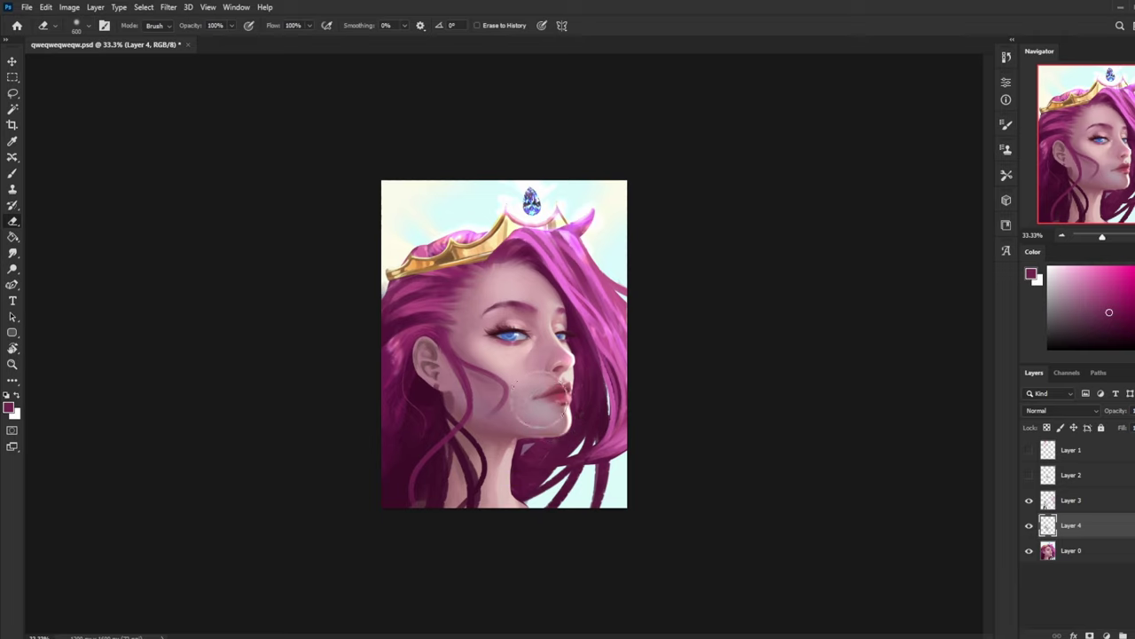
click(210, 39)
click(525, 354)
key(bracketleft)
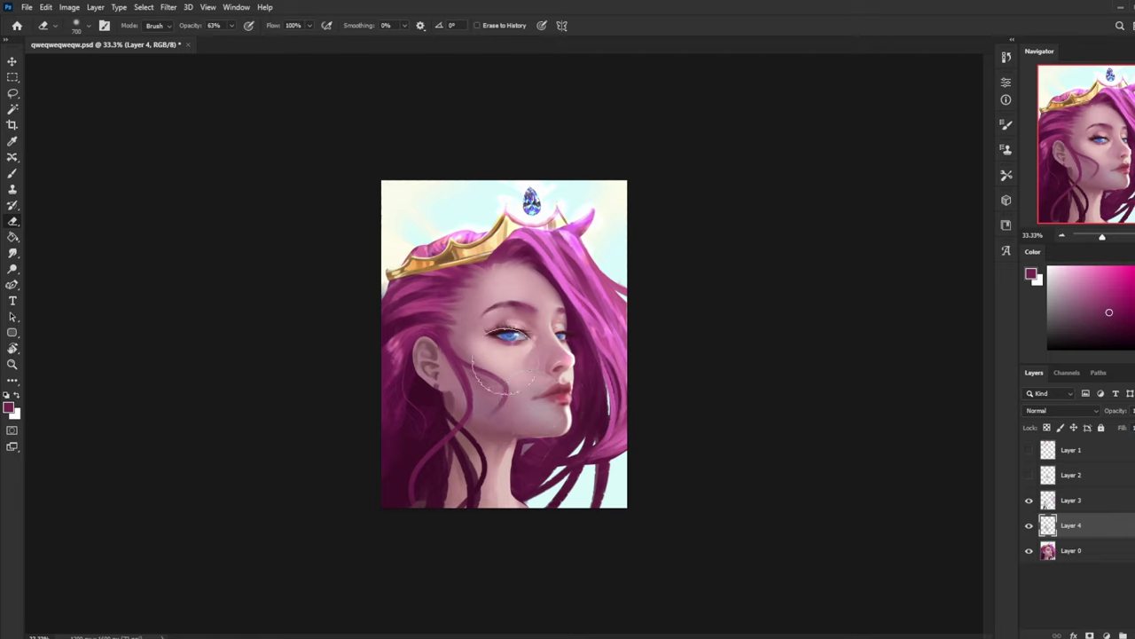
key(bracketleft)
click(1029, 526)
click(1029, 527)
- Paint sampled dark plum into the shadow just below the ear with a size 125 brush at 21% opacity
key(b)
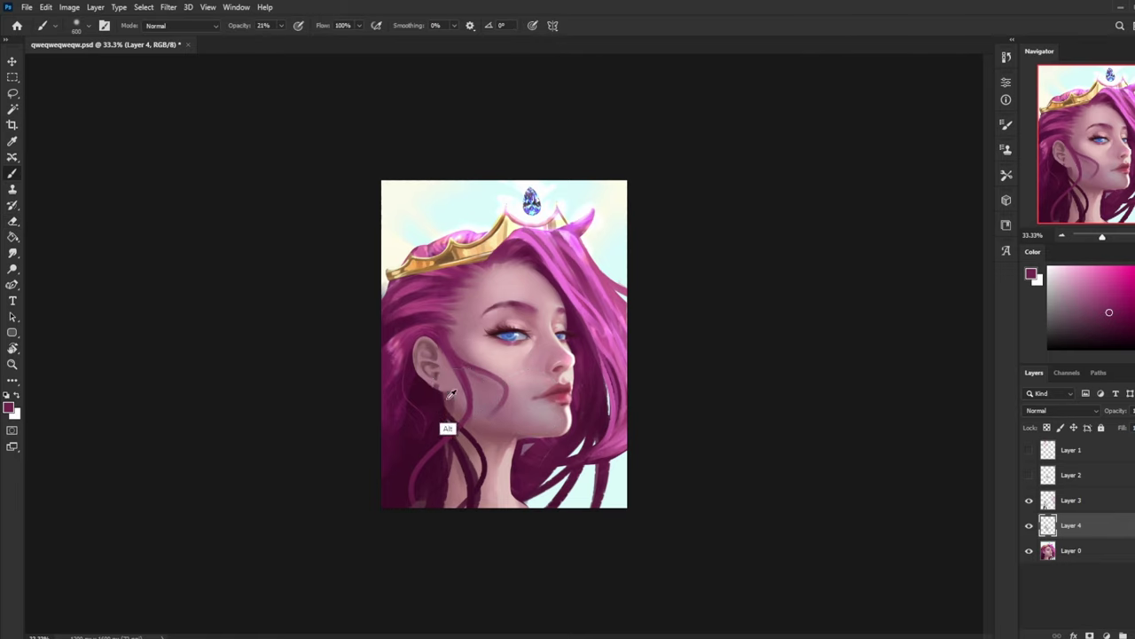
alt+click(443, 431)
key(bracketleft)
key(bracketleft)
key(bracketleft)
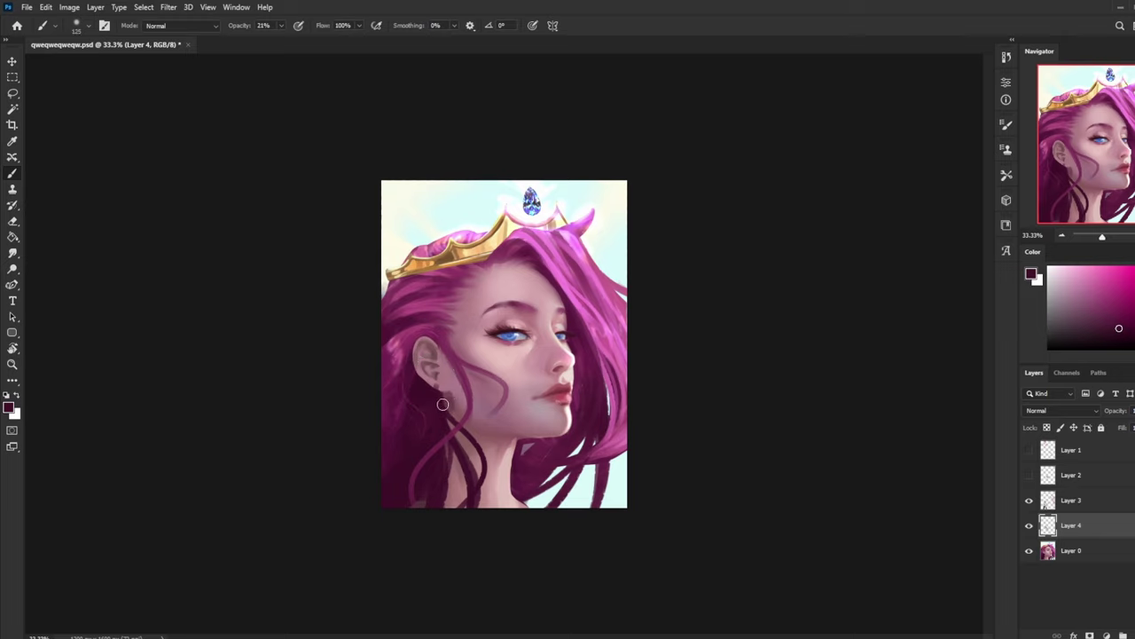
key(bracketleft)
drag(447, 411, 446, 400)
- Enlarge the brush to size 500 with 51% opacity, and undo the last dark plum stroke
key(bracketright)
key(bracketright)
key(bracketright)
key(bracketright)
key(bracketright)
key(bracketright)
key(bracketright)
key(bracketright)
key(bracketright)
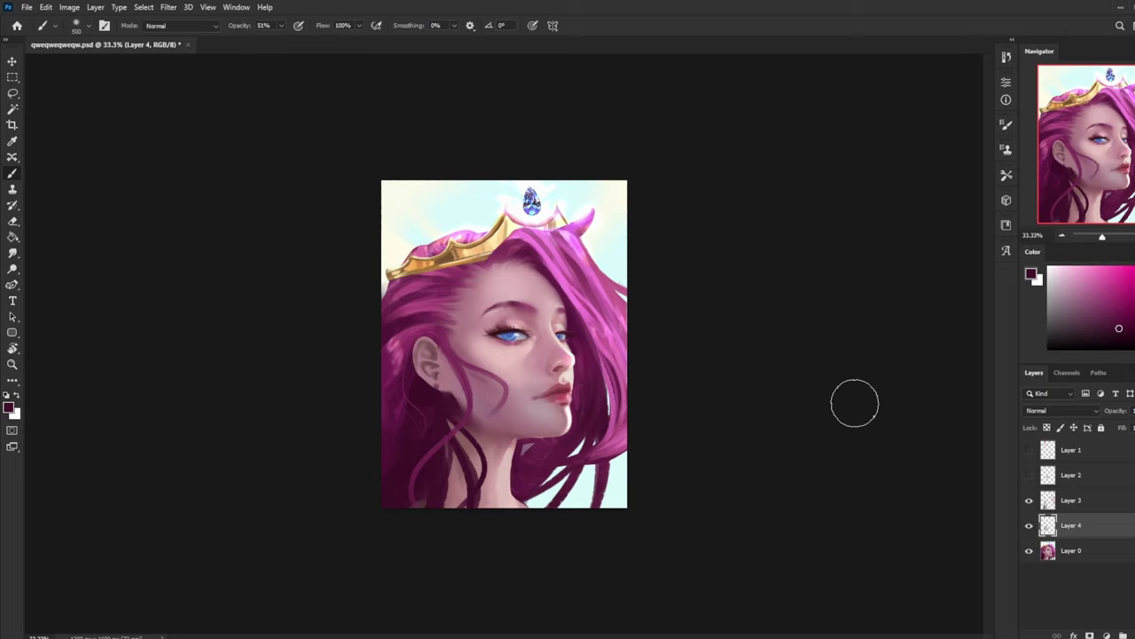
key(ctrl+z)
- Flip the canvas horizontally, sample a dark plum and switch to the Smudge tool at 5% strength on Layer 4
key(ctrl+f)
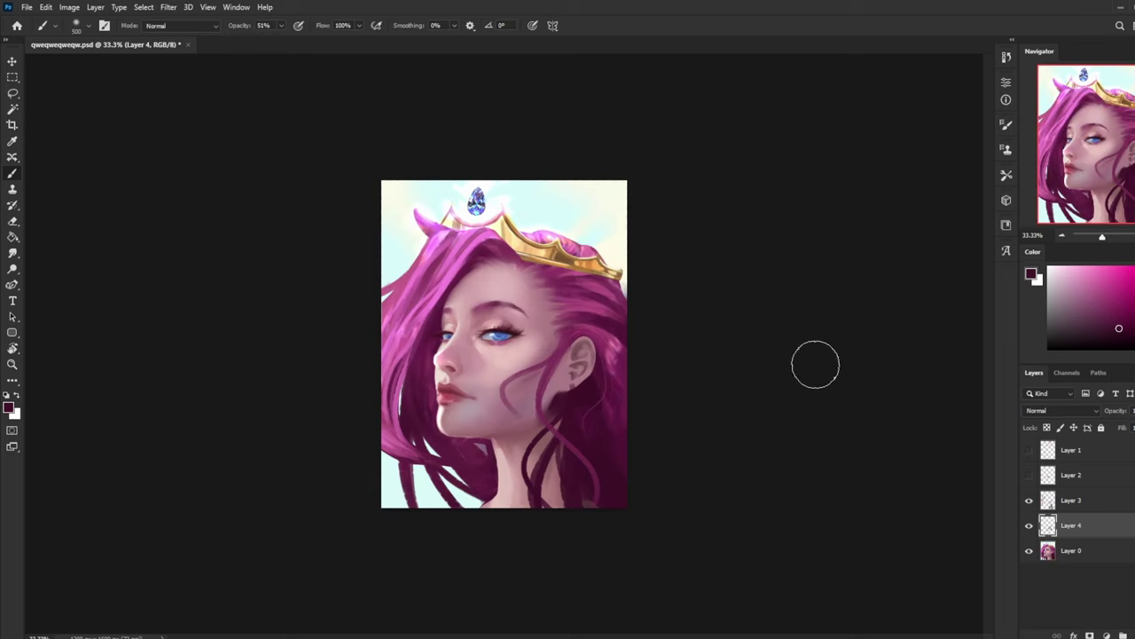
alt+click(562, 403)
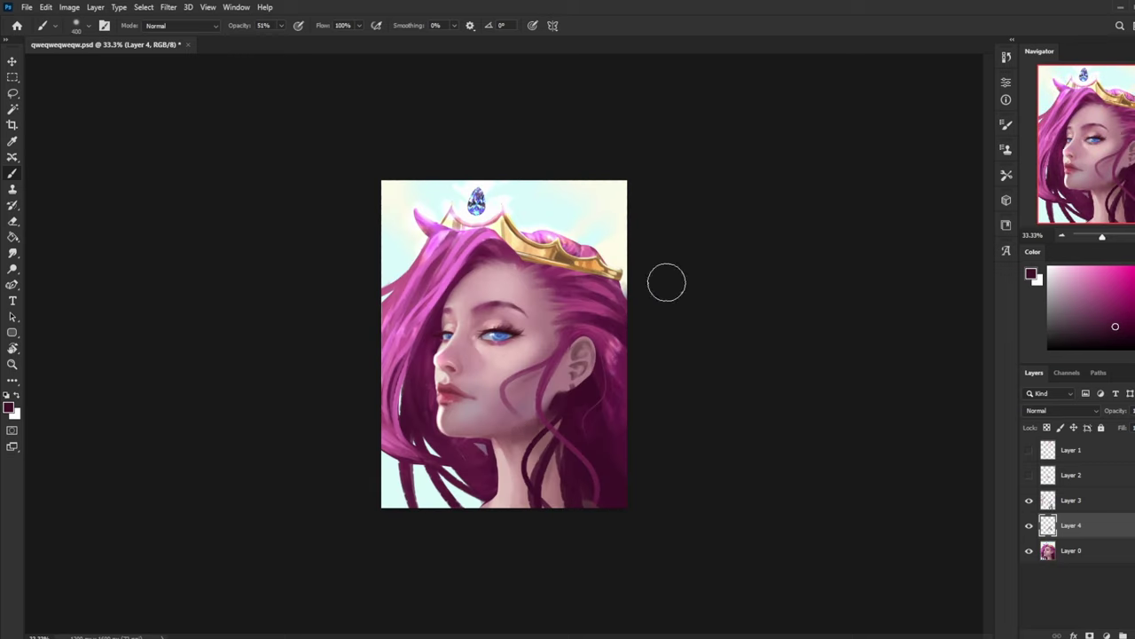
click(13, 253)
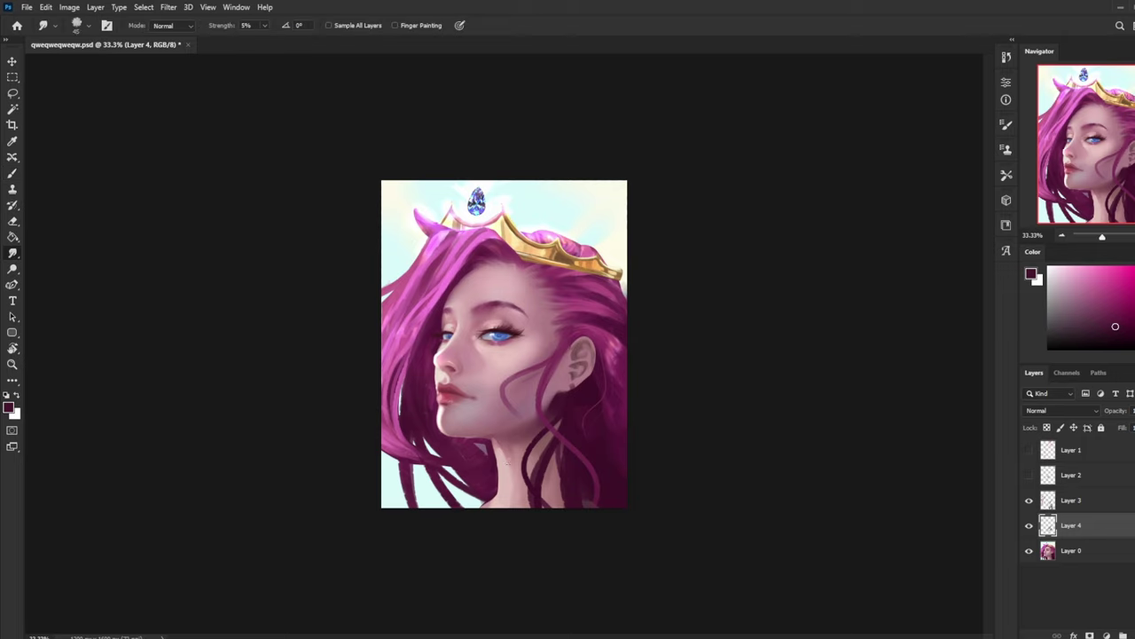
- Compare the portrait with Layer 4 hidden and shown, and merge Layer 4 down into Layer 0
click(1029, 525)
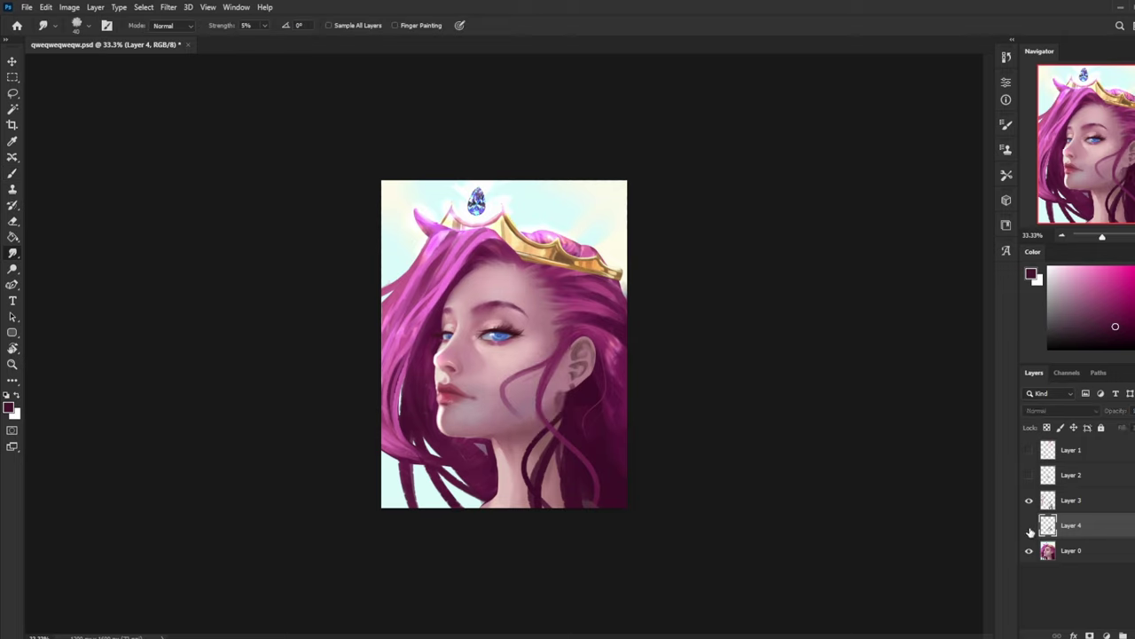
click(1029, 525)
click(1029, 525)
click(1030, 526)
click(1029, 526)
click(1030, 528)
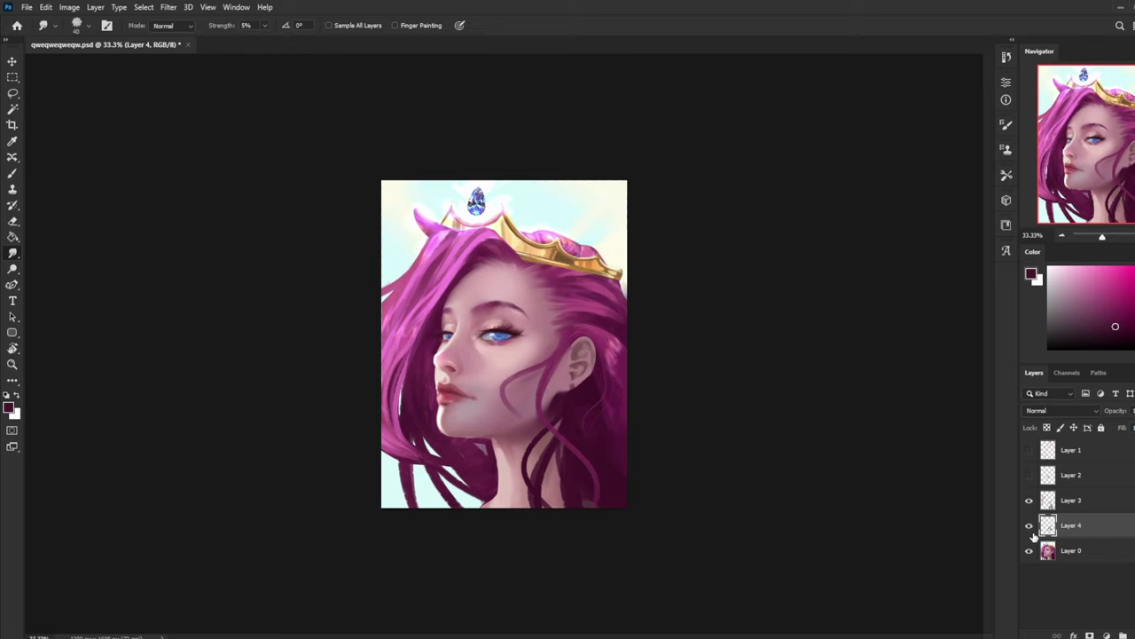
right_click(1073, 527)
click(1056, 378)
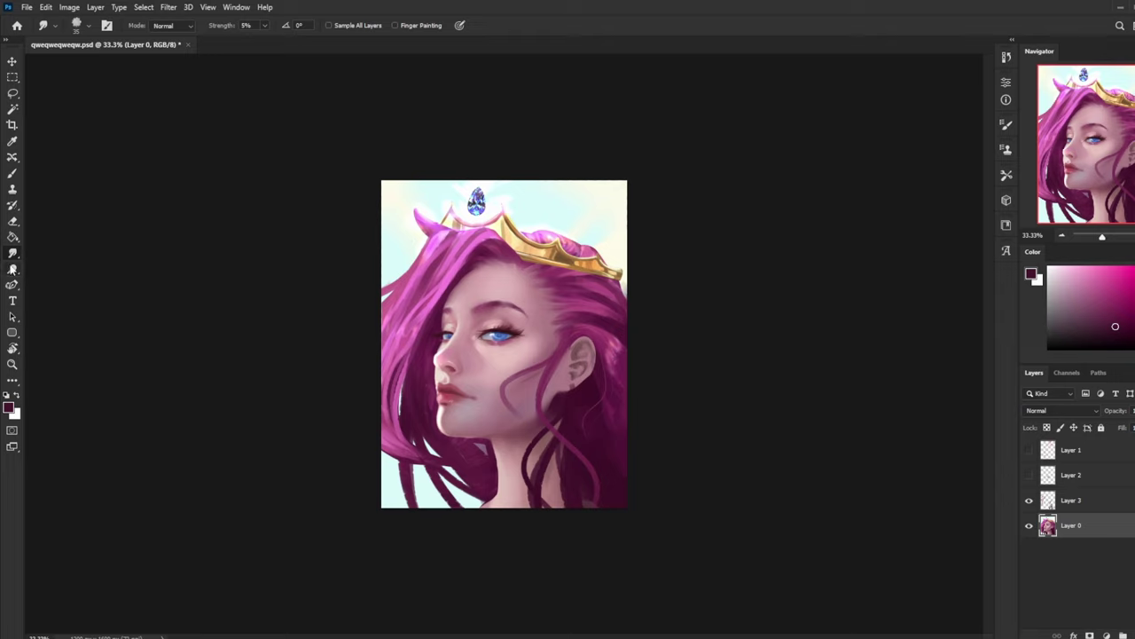
- Brighten the base of the neck on Layer 0 with the Dodge tool, set to Highlights, 13% exposure and size 500
click(12, 268)
key(bracketright)
key(bracketright)
key(bracketright)
key(bracketright)
key(bracketright)
key(bracketright)
key(bracketright)
key(bracketright)
key(bracketright)
key(bracketright)
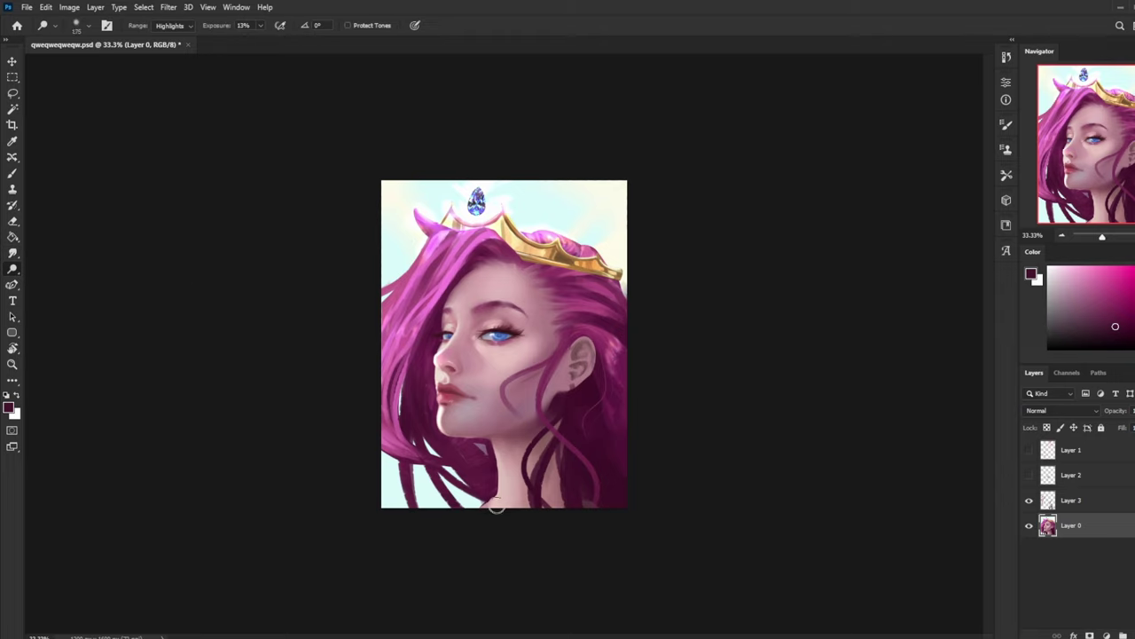
drag(500, 491, 492, 471)
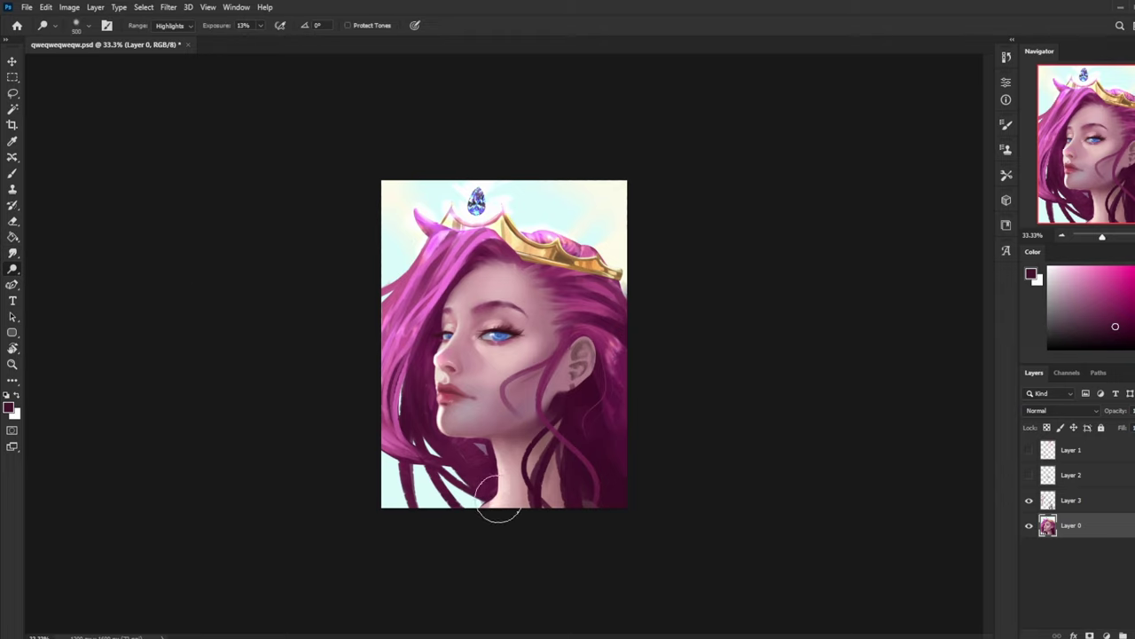
- Reduce the Dodge brush size and smudge the skin beside the mouth on Layer 0 at 5% strength
key(bracketleft)
key(bracketleft)
key(bracketleft)
key(bracketleft)
key(bracketleft)
click(14, 253)
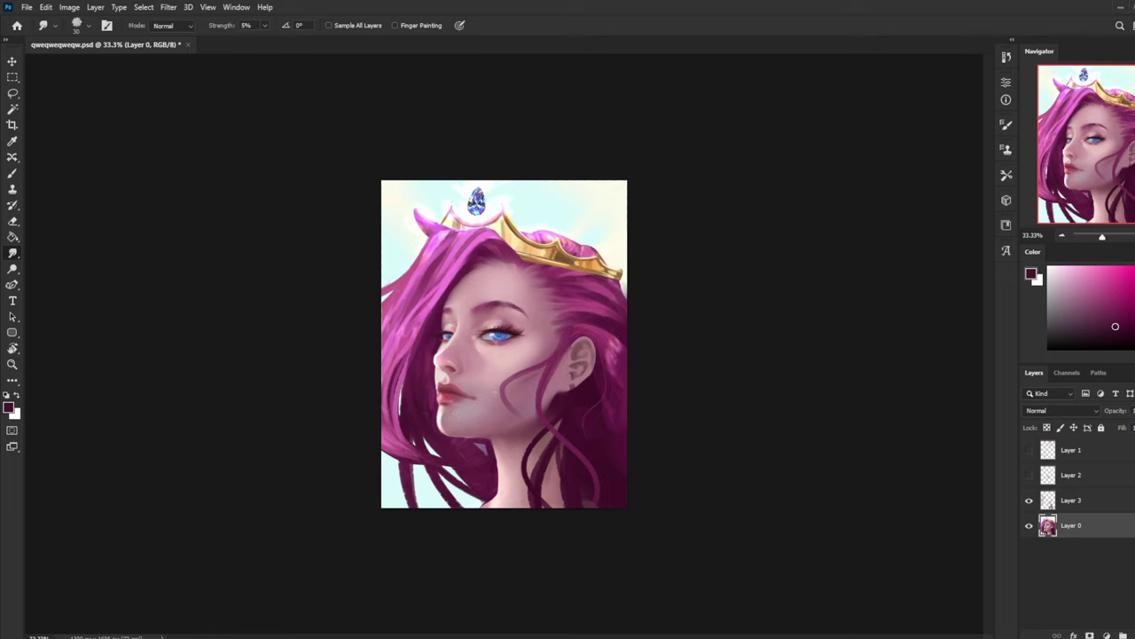
- Glaze sampled dark plum over the lower face and front hair on Layer 0 with a soft brush at 23% opacity
key(b)
alt+click(476, 390)
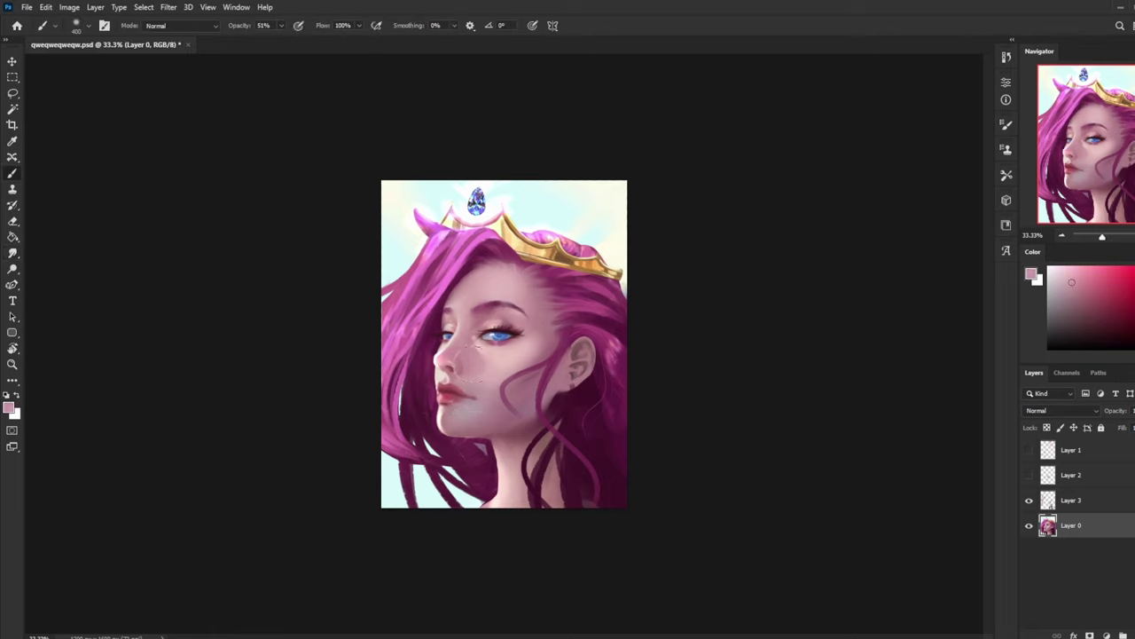
alt+click(589, 396)
key(bracketleft)
key(bracketleft)
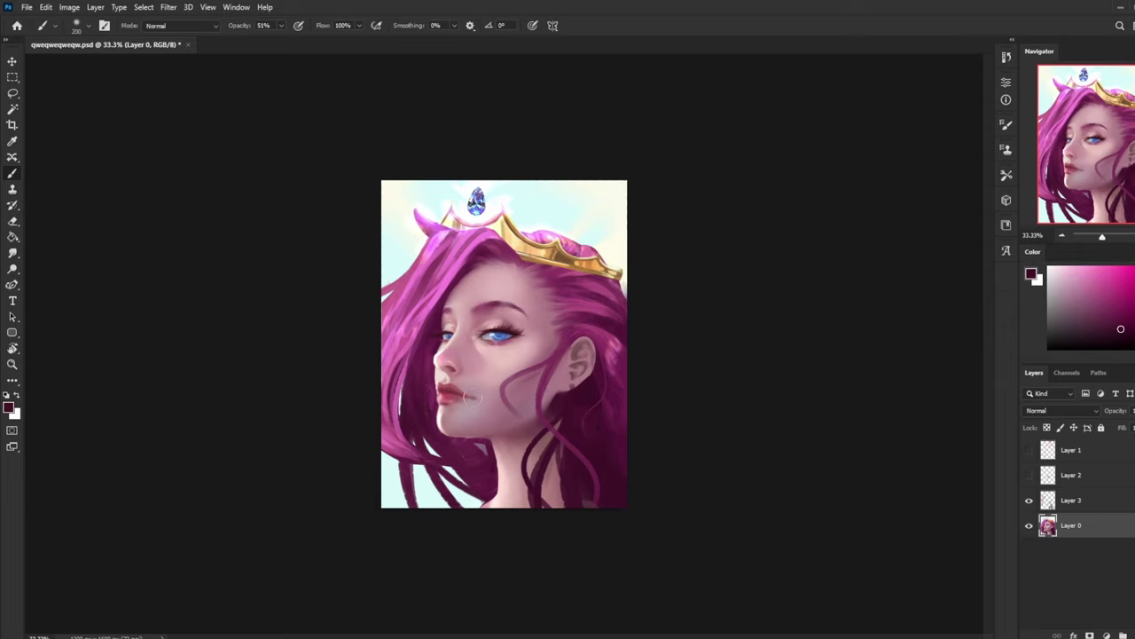
key(bracketright)
key(bracketright)
click(281, 26)
click(265, 40)
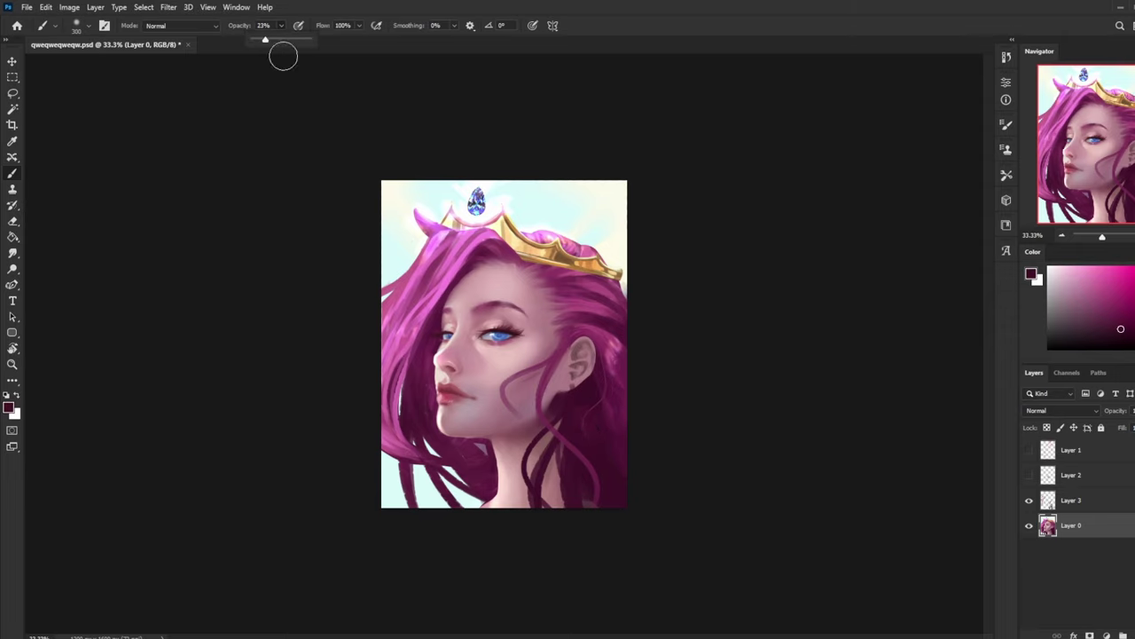
key(bracketleft)
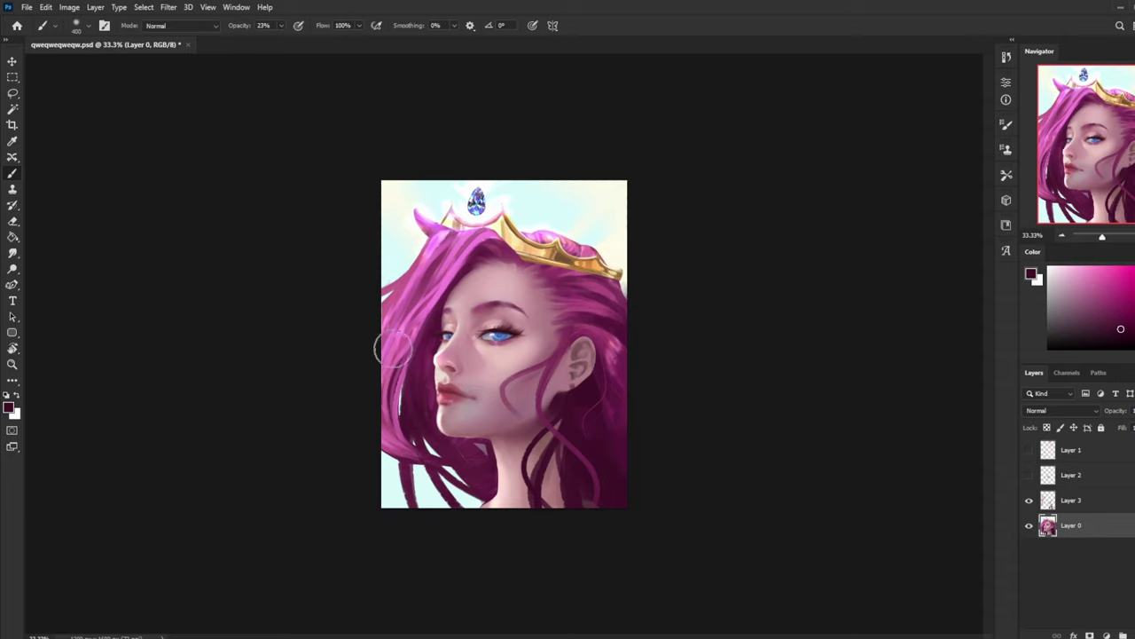
- Smudge the upper lip edge at size 15 and 5% strength, and flip the canvas horizontally
click(13, 254)
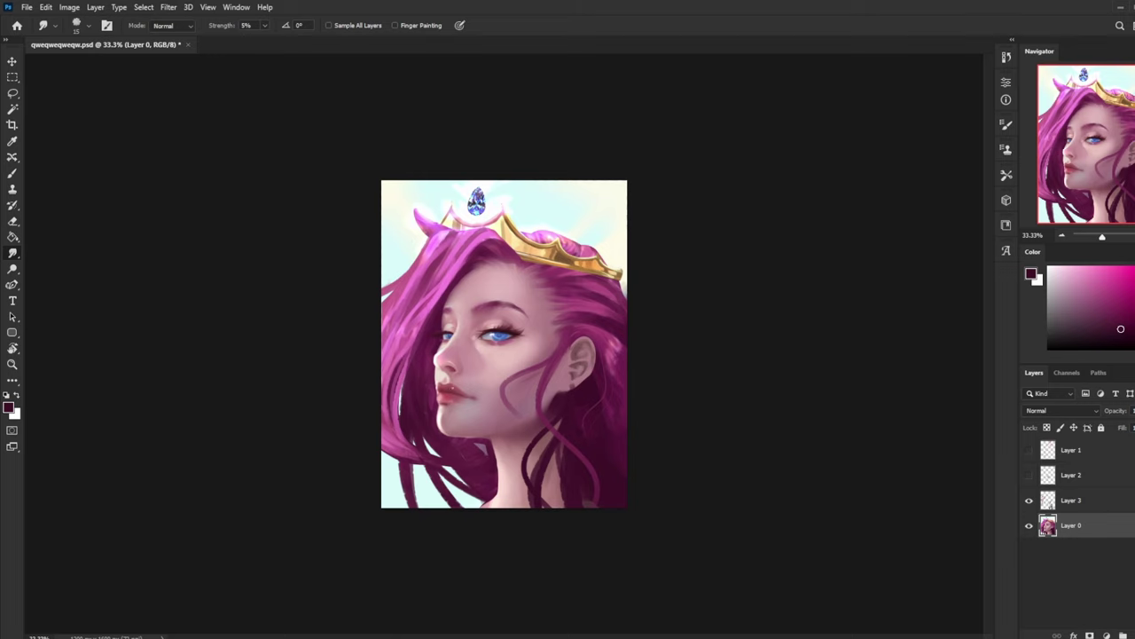
key(b)
key(ctrl+f)
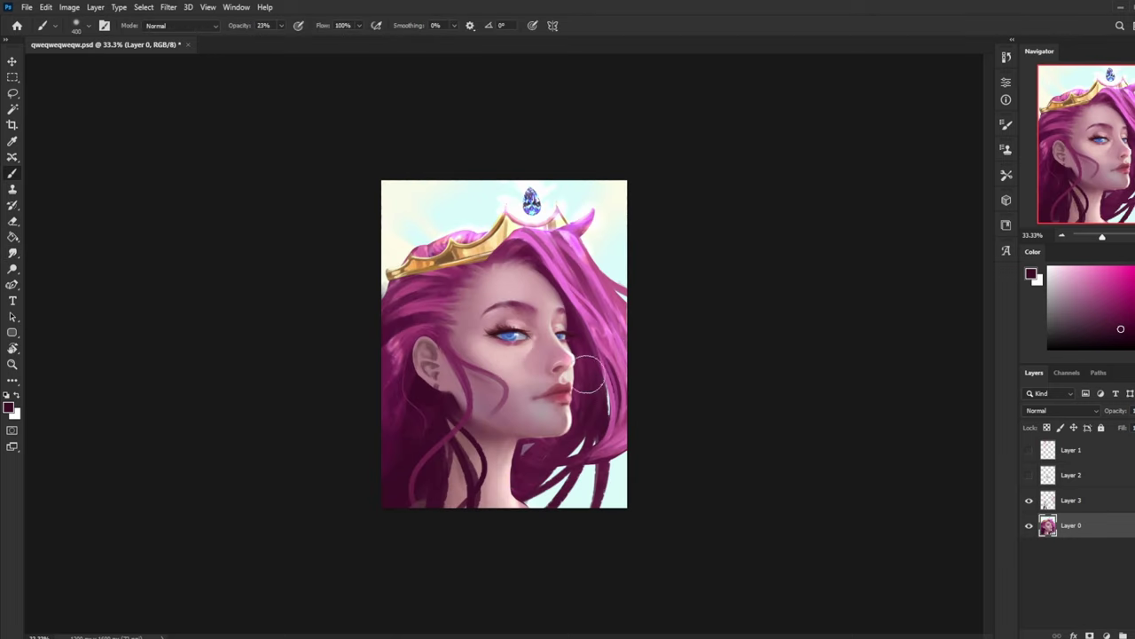
- Touch up the lip edges and the area above the upper lip with sampled rosy tones, using a small brush at 100% opacity
alt+click(565, 423)
key(ctrl+plus)
key(ctrl+plus)
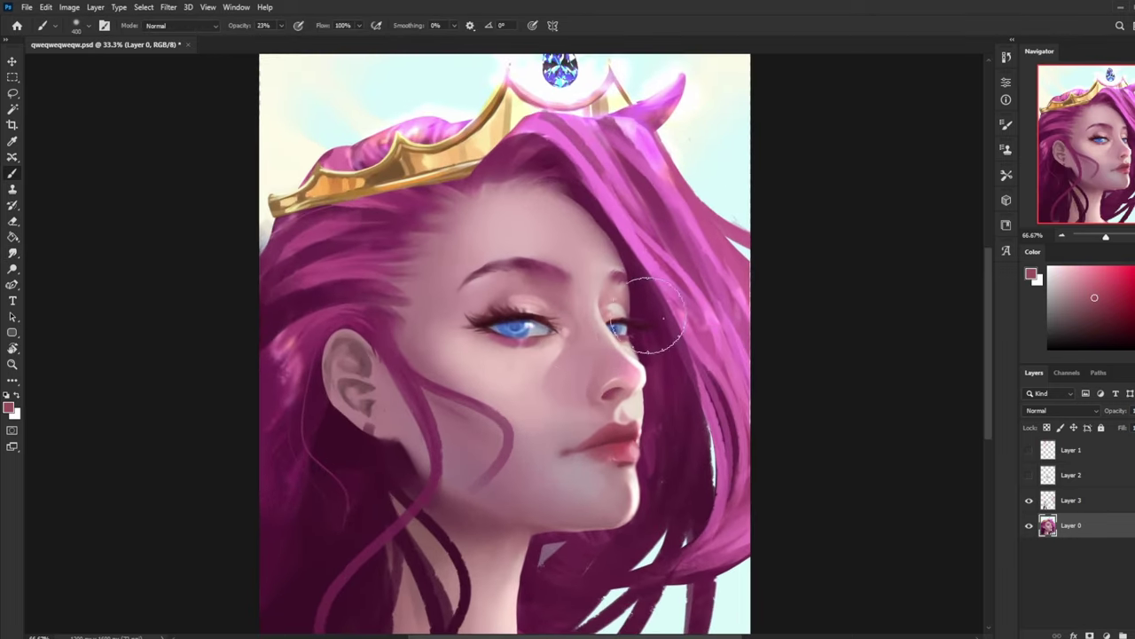
key(bracketleft)
key(bracketleft)
key(bracketleft)
key(bracketleft)
key(bracketleft)
key(bracketleft)
key(bracketleft)
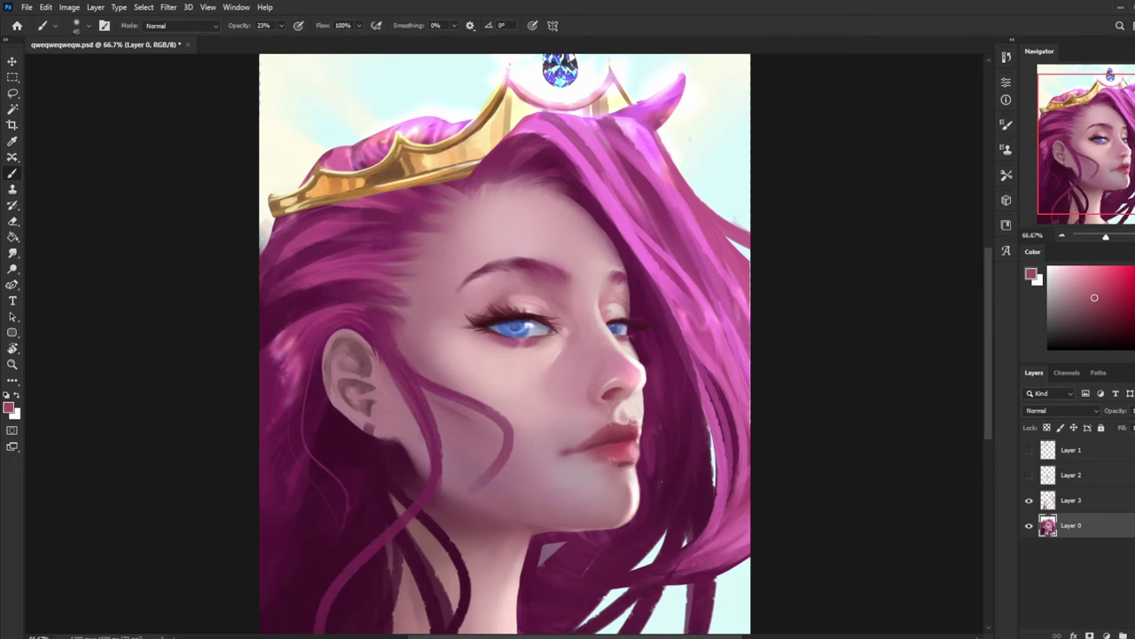
drag(313, 42, 330, 40)
alt+click(628, 414)
- Deepen the nostril and base of the nose with sampled rosy tones, setting the brush opacity to 40% and size to 30
alt+click(626, 394)
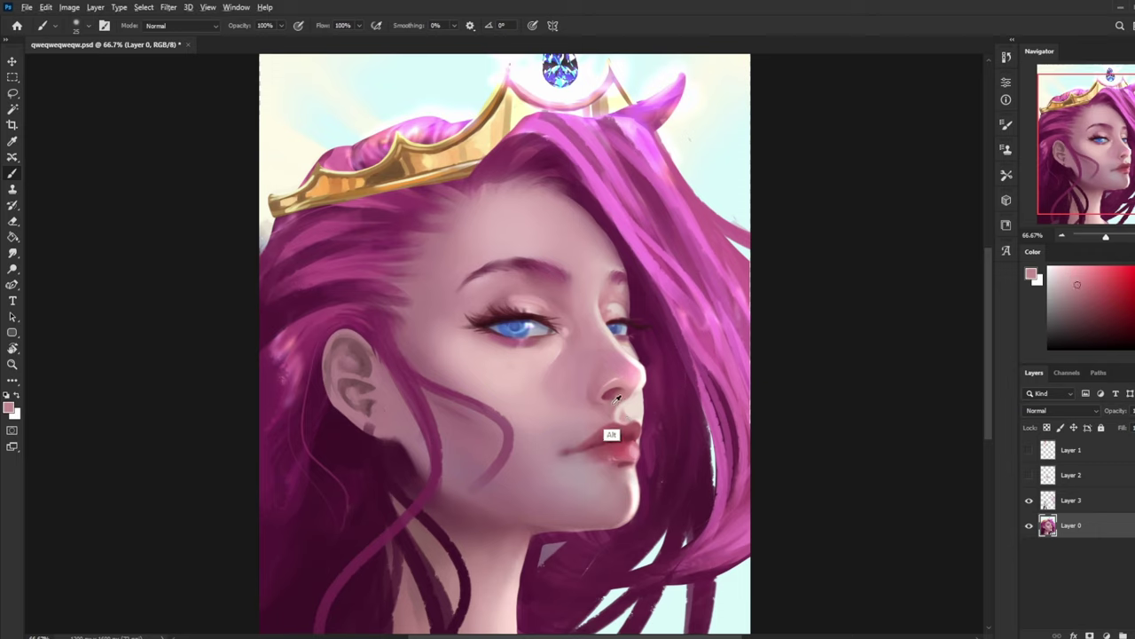
alt+click(611, 394)
alt+click(611, 391)
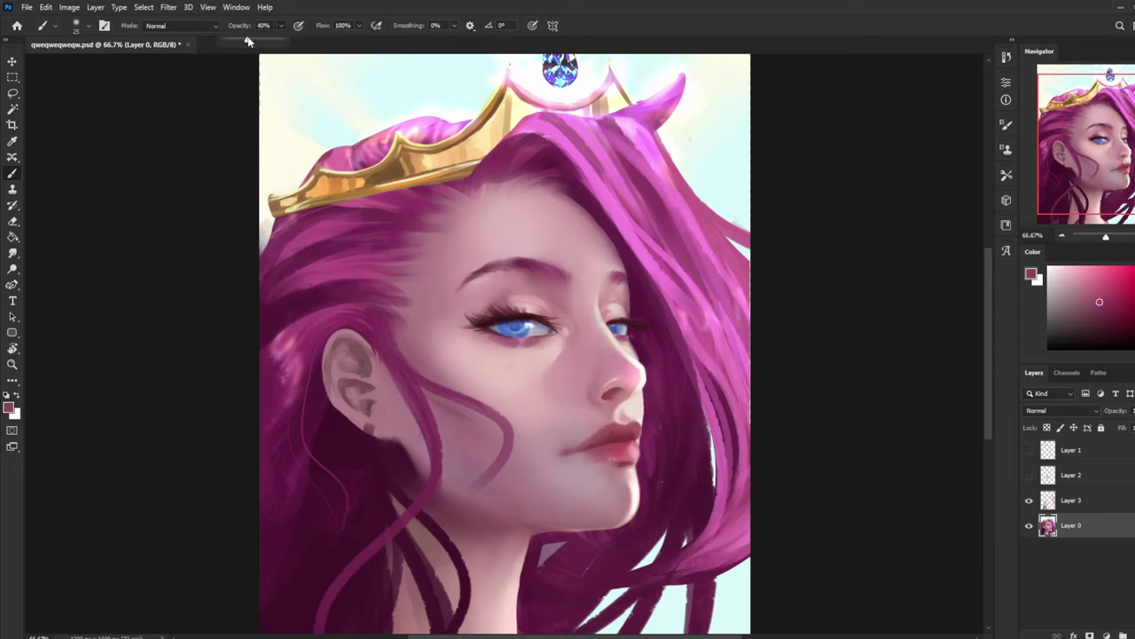
key(bracketright)
key(bracketright)
- Flip the canvas horizontally and touch up the nose with sampled pale and rosy tones at 40% opacity
key(ctrl+0)
key(ctrl+shift+h)
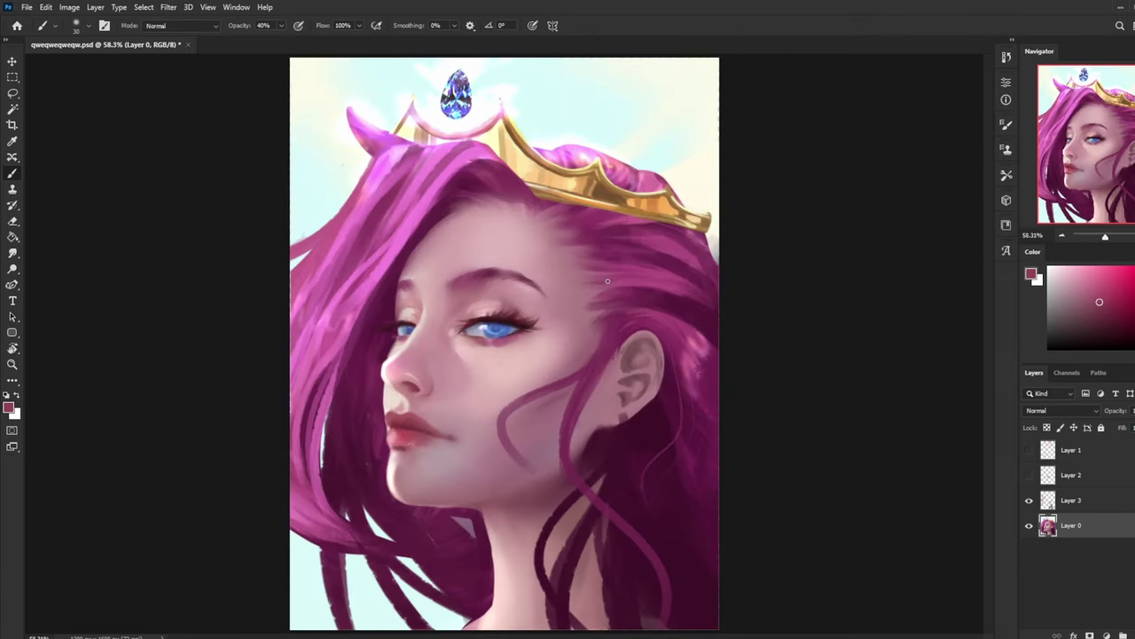
key(ctrl+minus)
key(ctrl+minus)
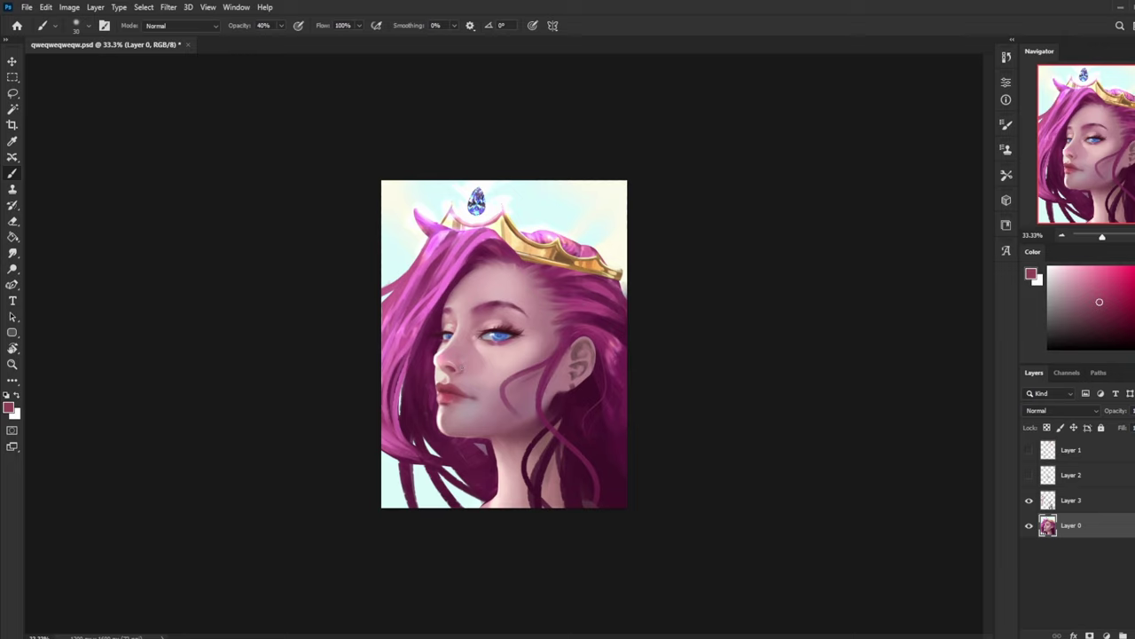
alt+click(444, 362)
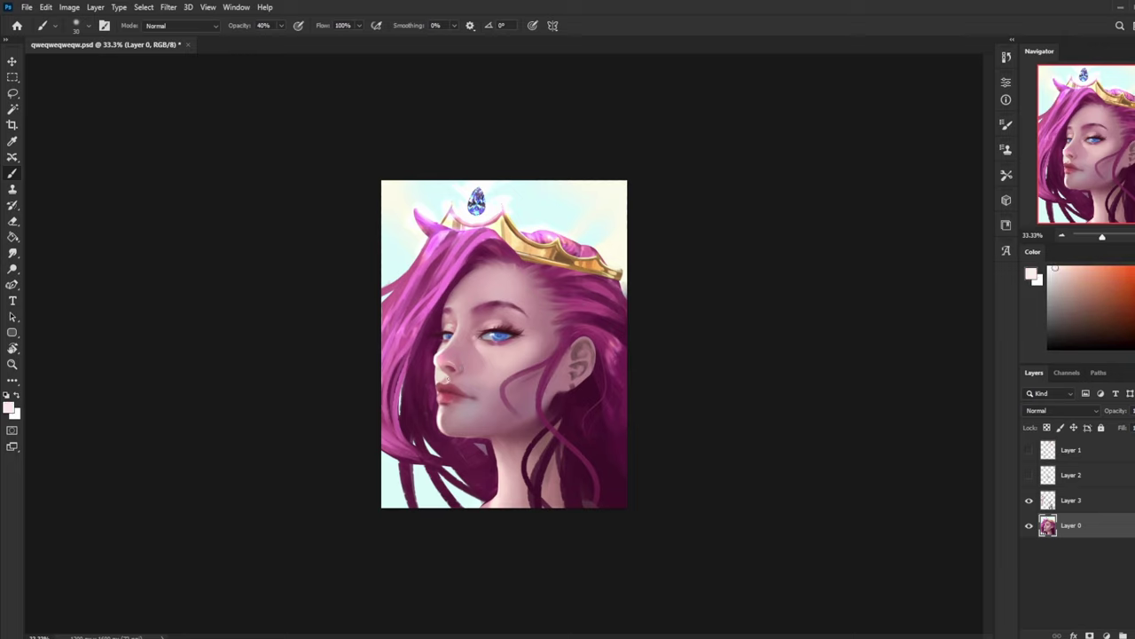
alt+click(455, 368)
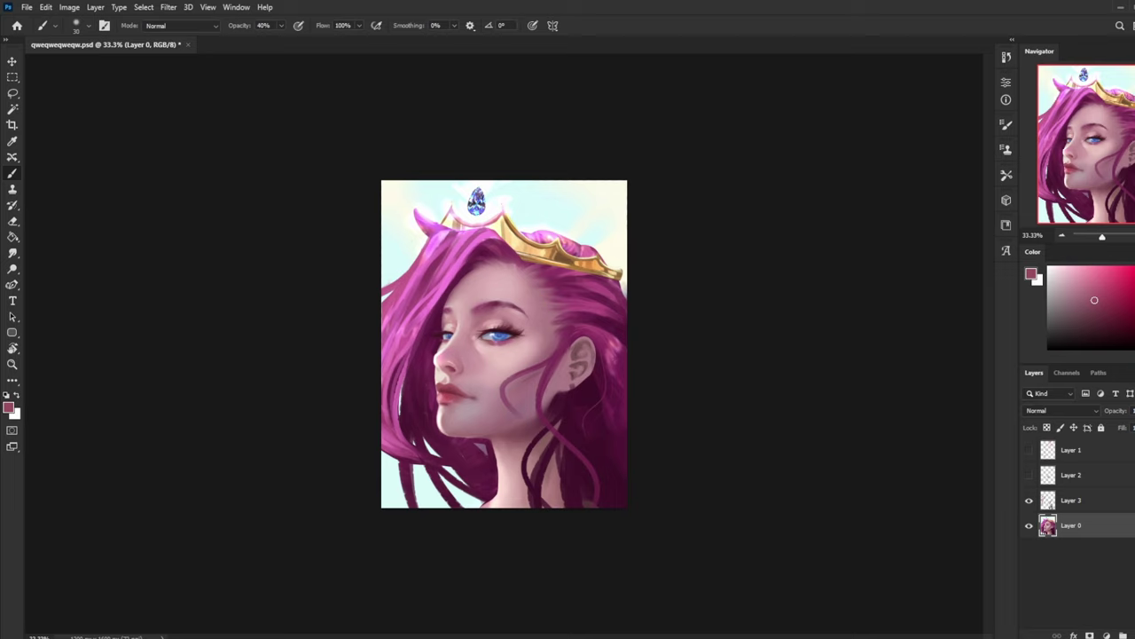
- Glaze sampled dark plum over the far eye and adjoining hair edge on a new layer above Layer 0, using a size 400 brush
click(1120, 634)
alt+click(434, 359)
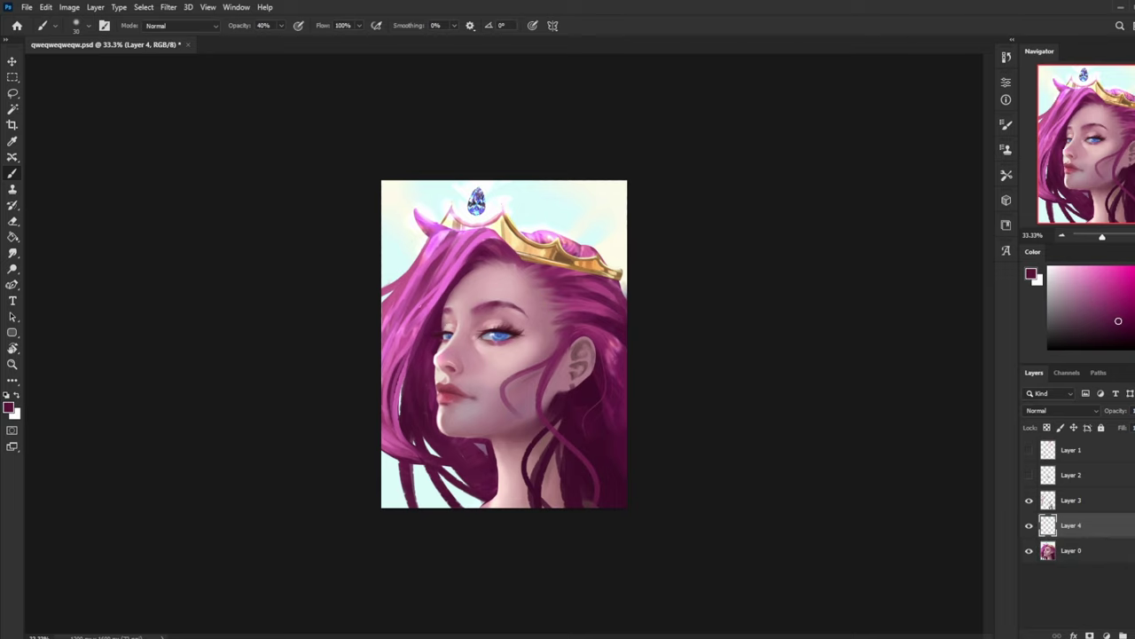
key(bracketright)
key(bracketright)
drag(436, 339, 440, 324)
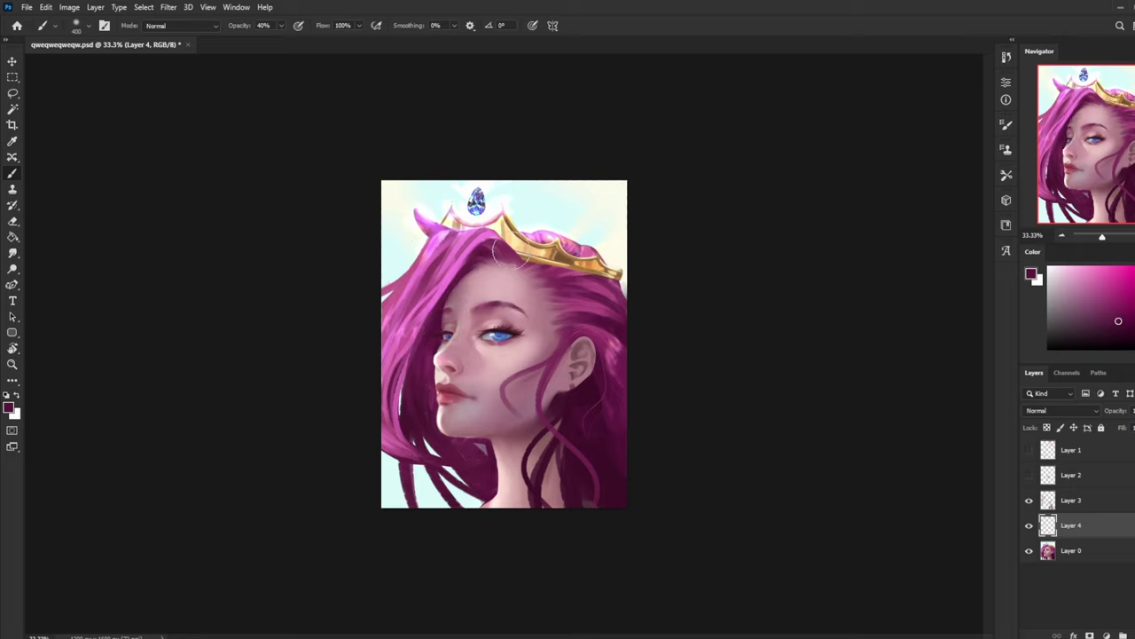
- Soften the plum glaze on Layer 4 with the Eraser at 63% opacity, and flip the canvas horizontally
key(e)
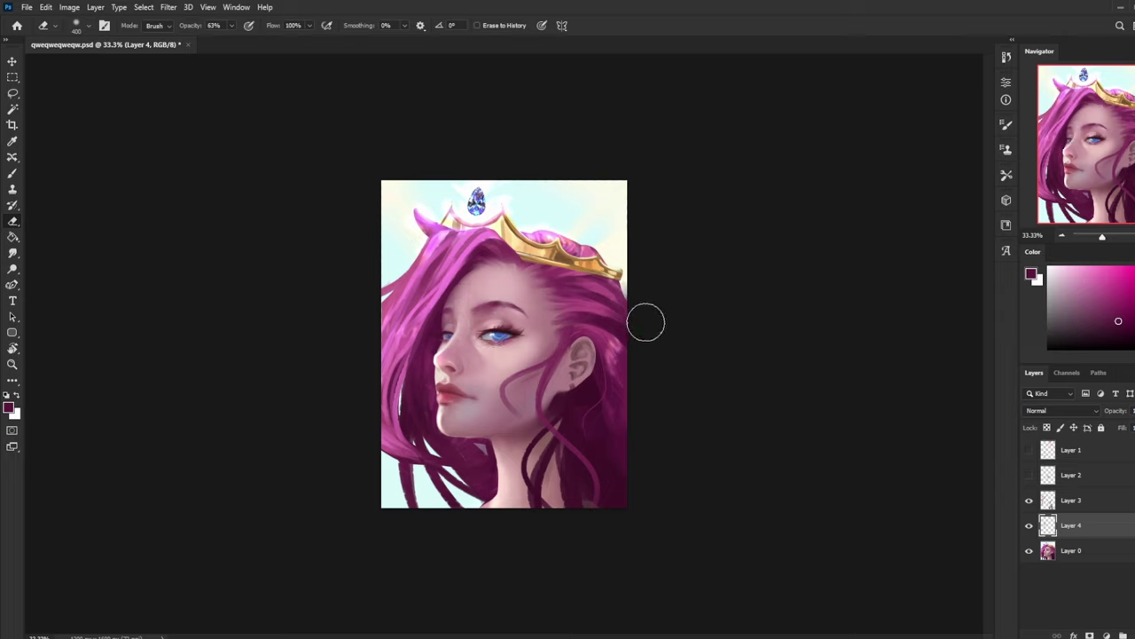
key(ctrl)
key(ctrl+h)
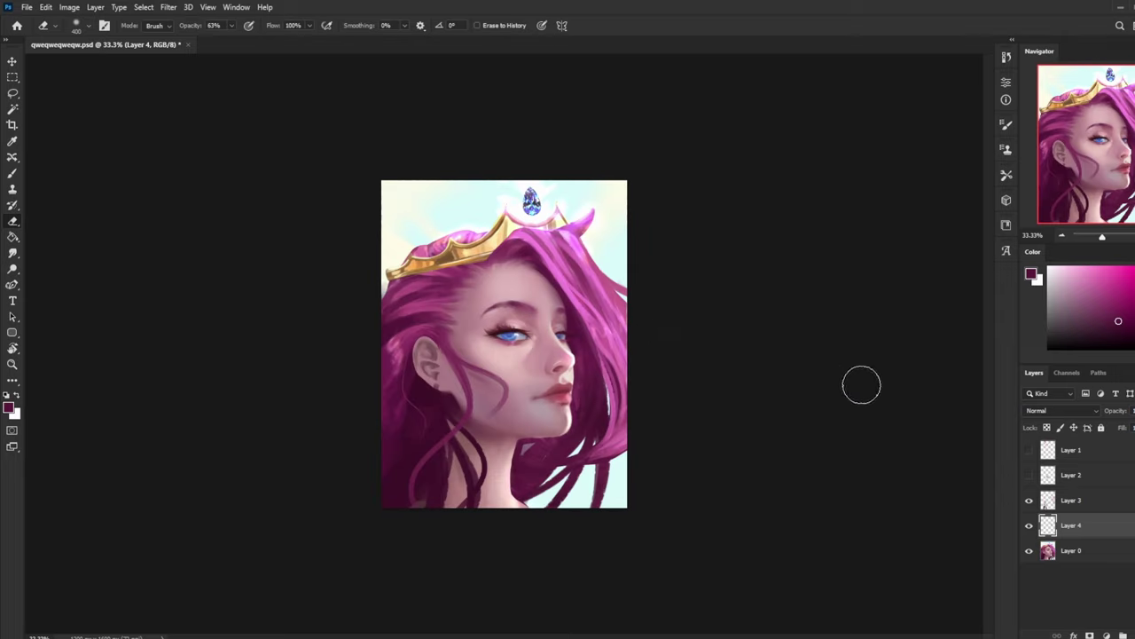
- Compare the portrait with and without the glaze on Layer 4, and merge that layer down into Layer 0
click(1029, 526)
click(1029, 526)
click(1030, 527)
click(1029, 526)
key(bracketleft)
click(1028, 526)
click(1028, 526)
click(1029, 526)
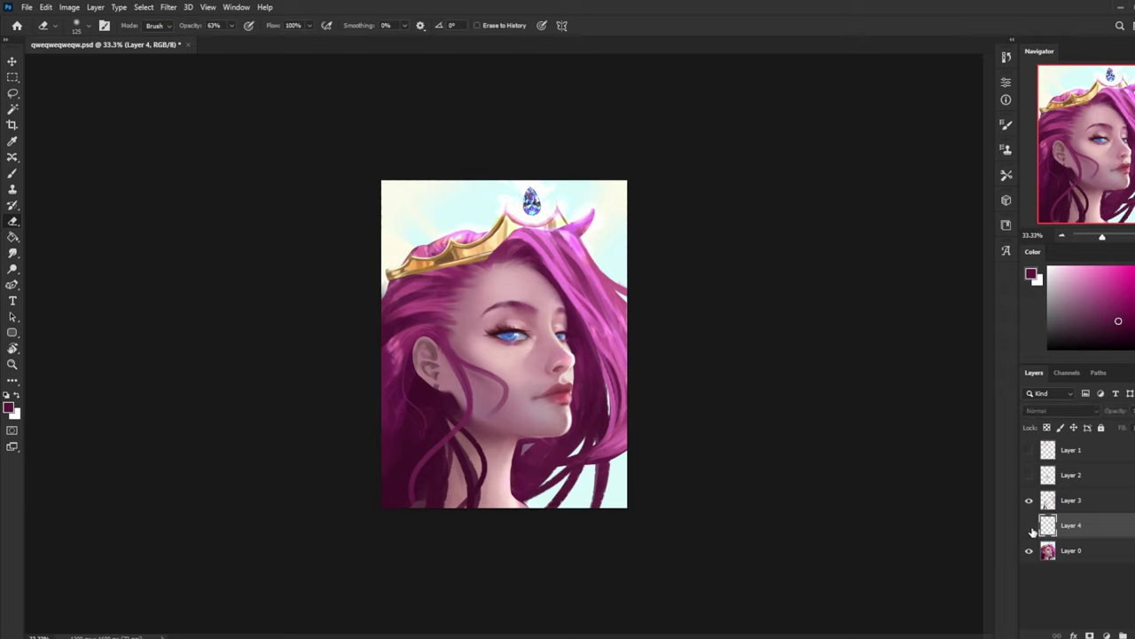
click(1029, 526)
right_click(1098, 521)
click(1029, 367)
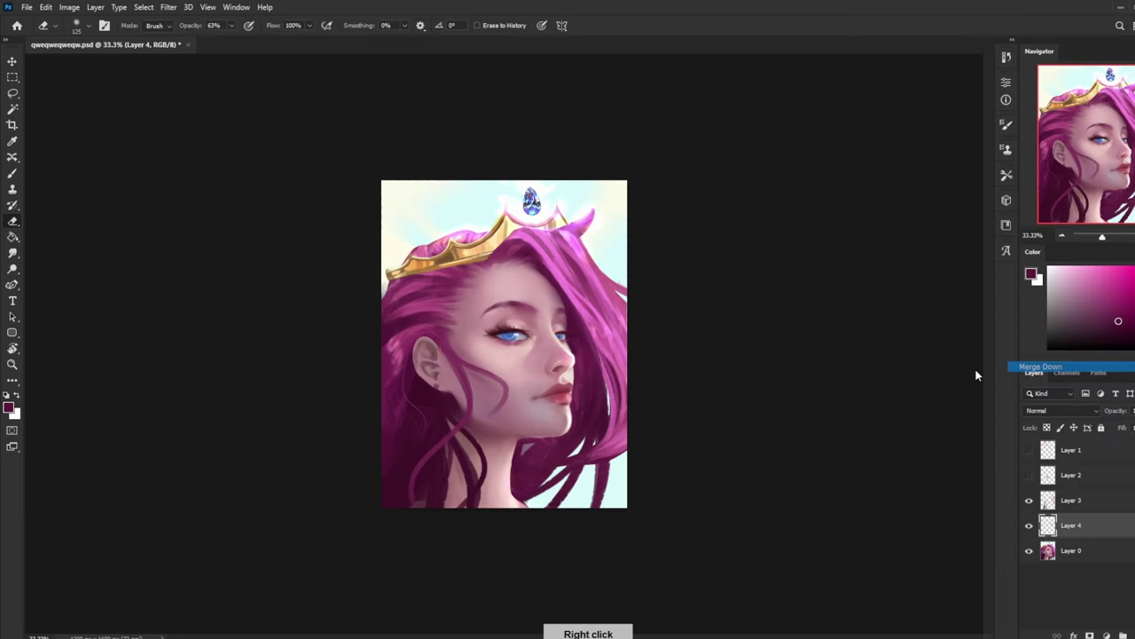
- Open Liquify on Layer 0 and push the back end of the crown inward with a size 175 warp brush
click(13, 253)
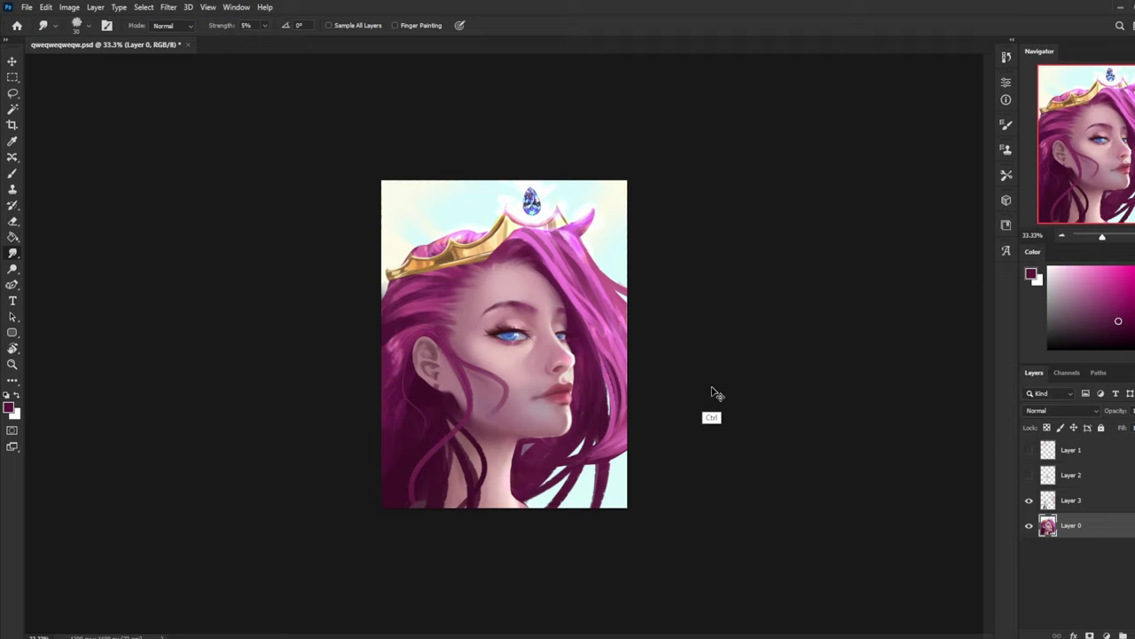
scroll(715, 398, down, 3)
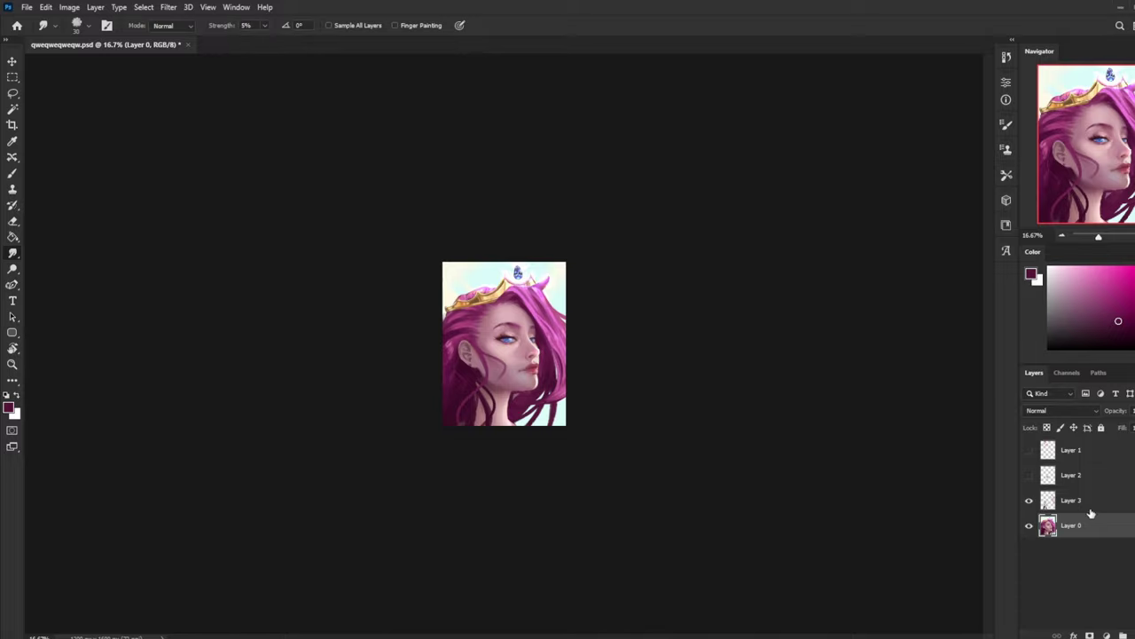
click(167, 7)
click(204, 121)
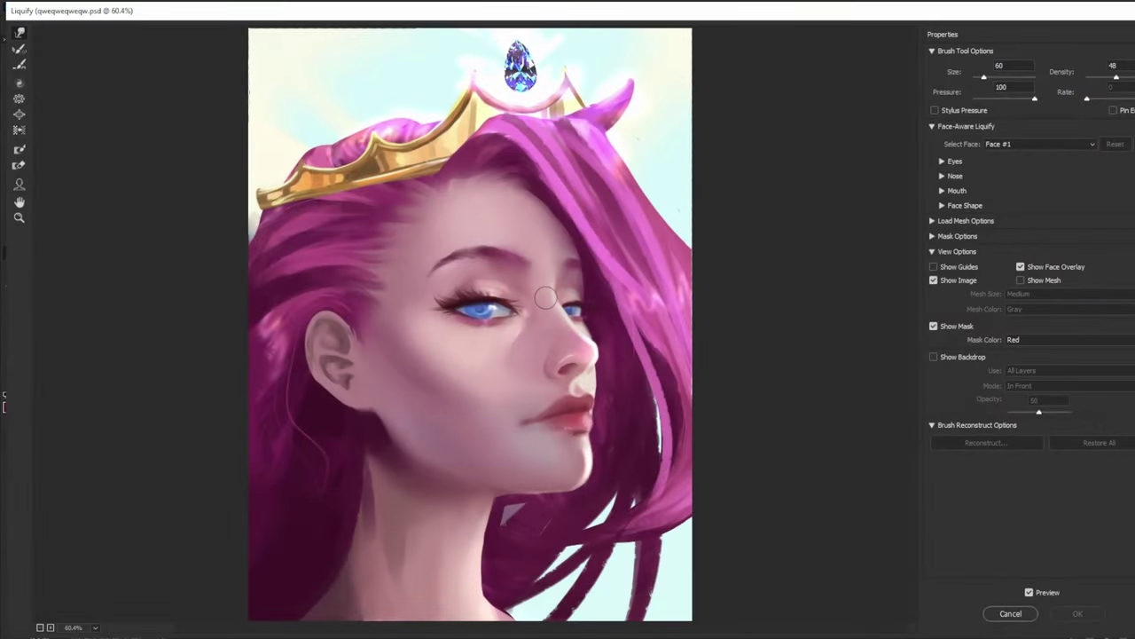
key(ctrl+minus)
key(ctrl+minus)
key(bracketright)
key(bracketright)
key(bracketright)
key(bracketright)
key(bracketright)
key(bracketright)
key(bracketright)
key(bracketright)
key(bracketright)
key(bracketright)
key(bracketright)
key(bracketright)
key(bracketright)
key(bracketright)
key(bracketright)
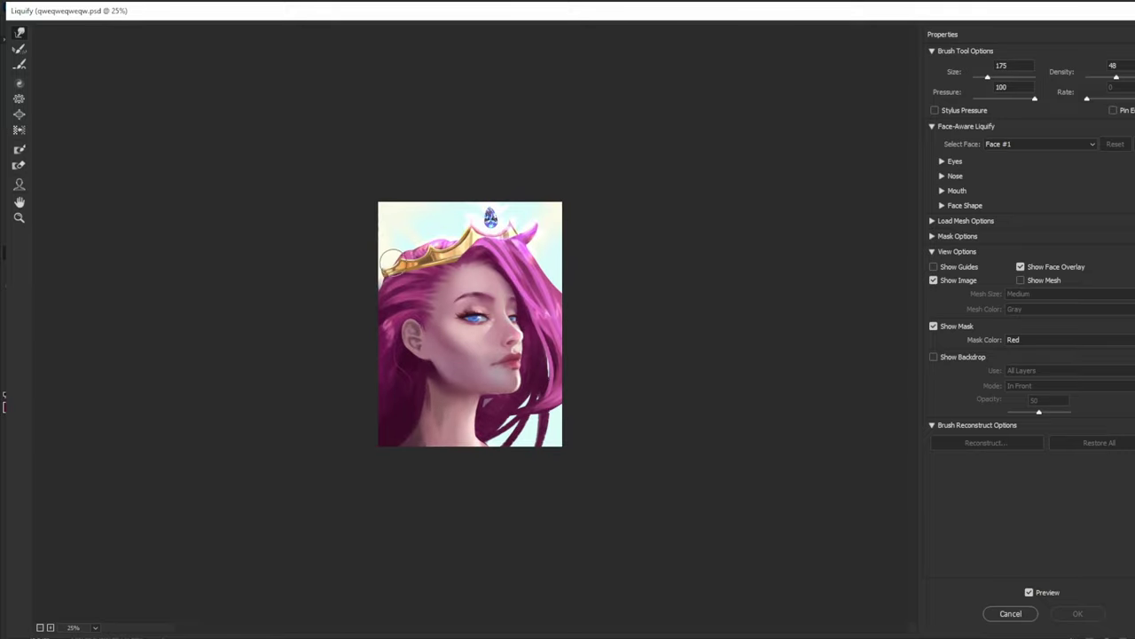
drag(394, 266, 403, 262)
- Push the crown's front peak and the gem upward with a large warp brush of size 700 to 800
key(bracketright)
key(bracketright)
key(bracketright)
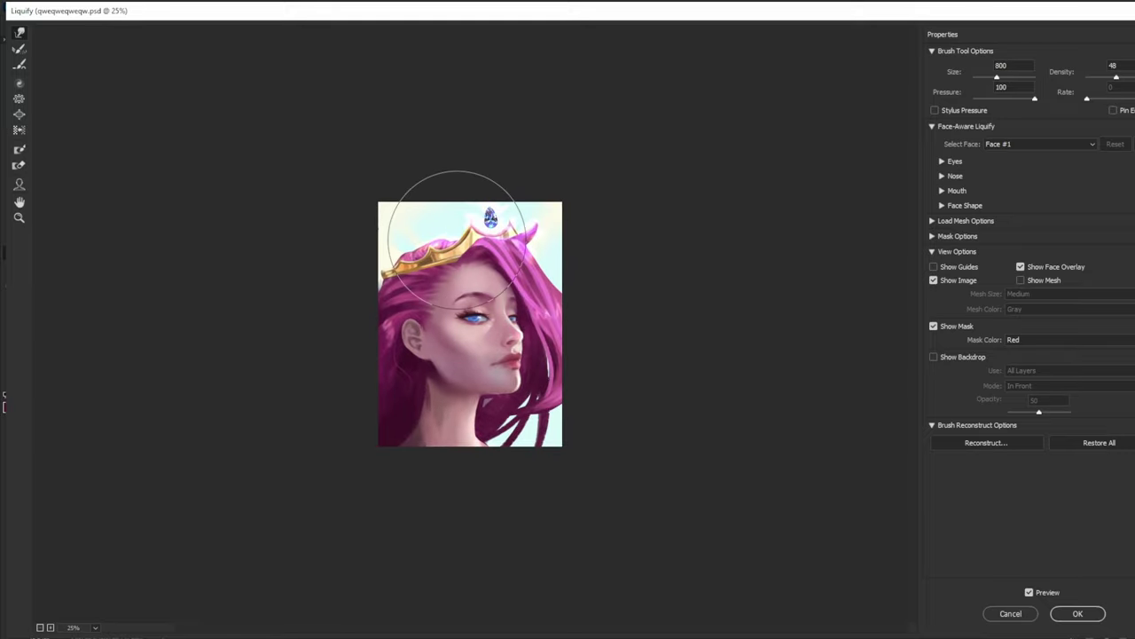
drag(475, 237, 478, 229)
key(bracketleft)
key(bracketleft)
key(bracketleft)
key(bracketleft)
key(bracketleft)
key(bracketleft)
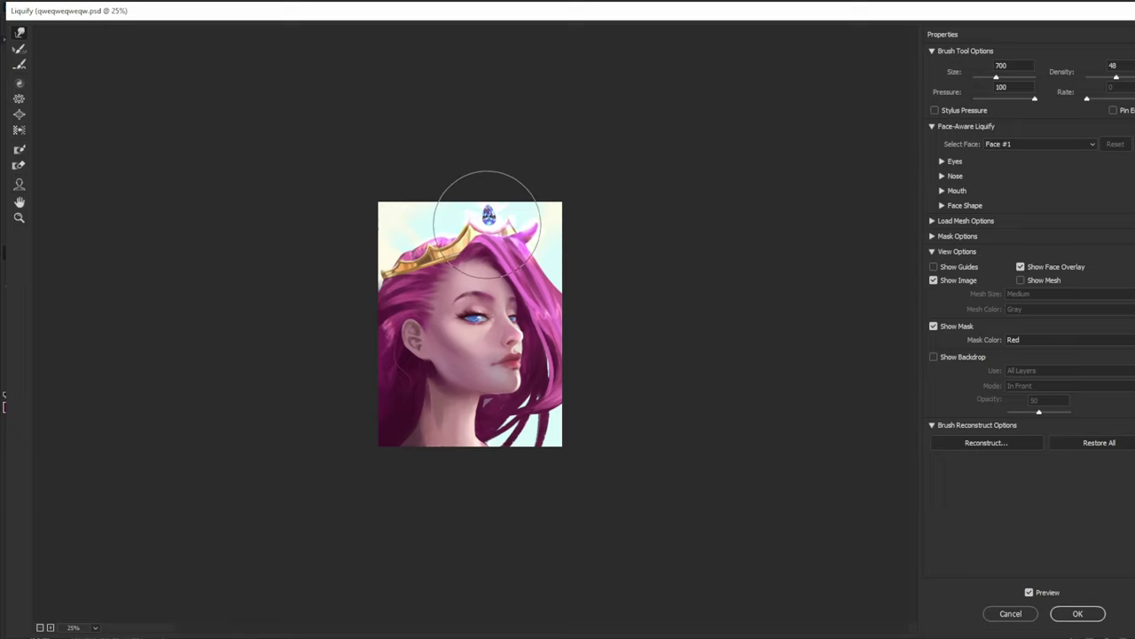
- Reshape the back of the crown to follow the head, using warp brush sizes from 300 up to 800
key(bracketleft)
key(bracketleft)
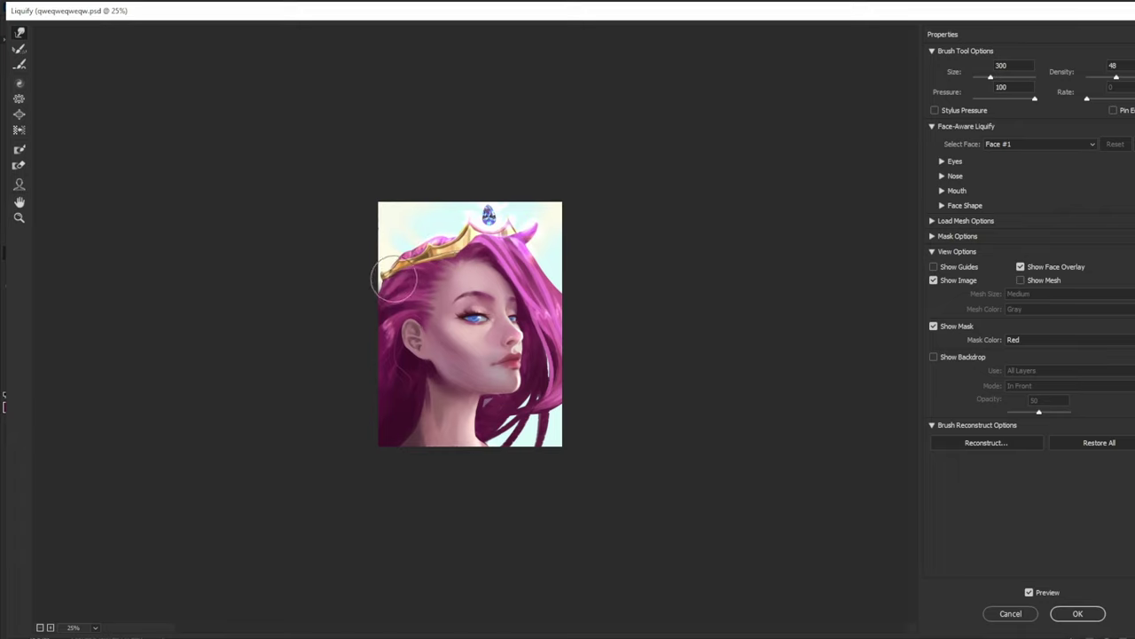
key(bracketright)
key(bracketright)
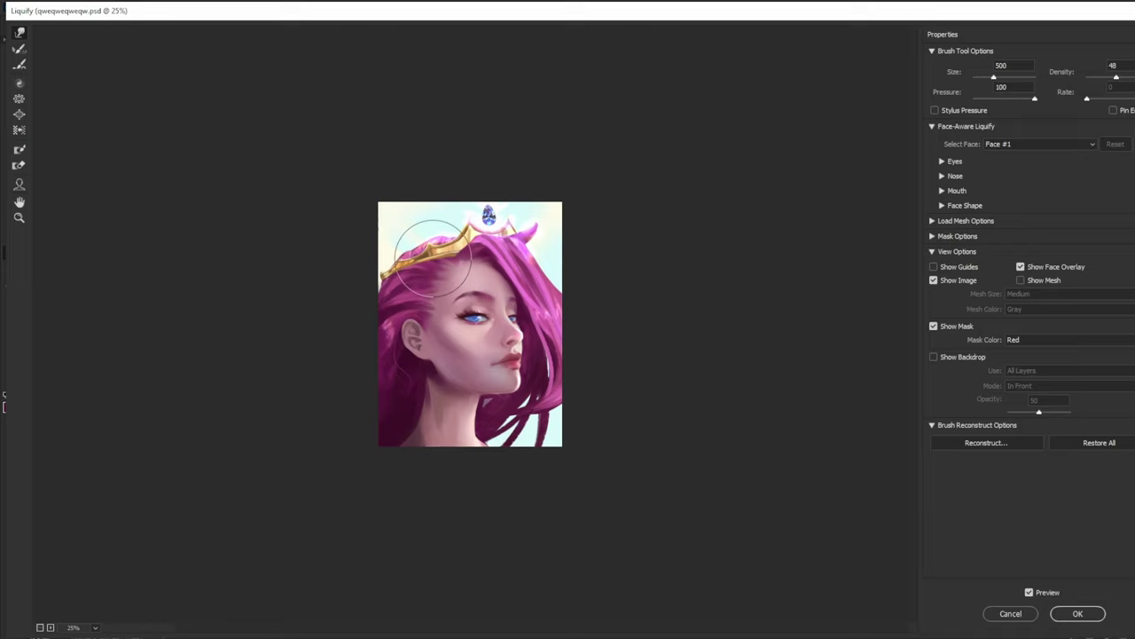
key(bracketright)
key(bracketright)
key(bracketright)
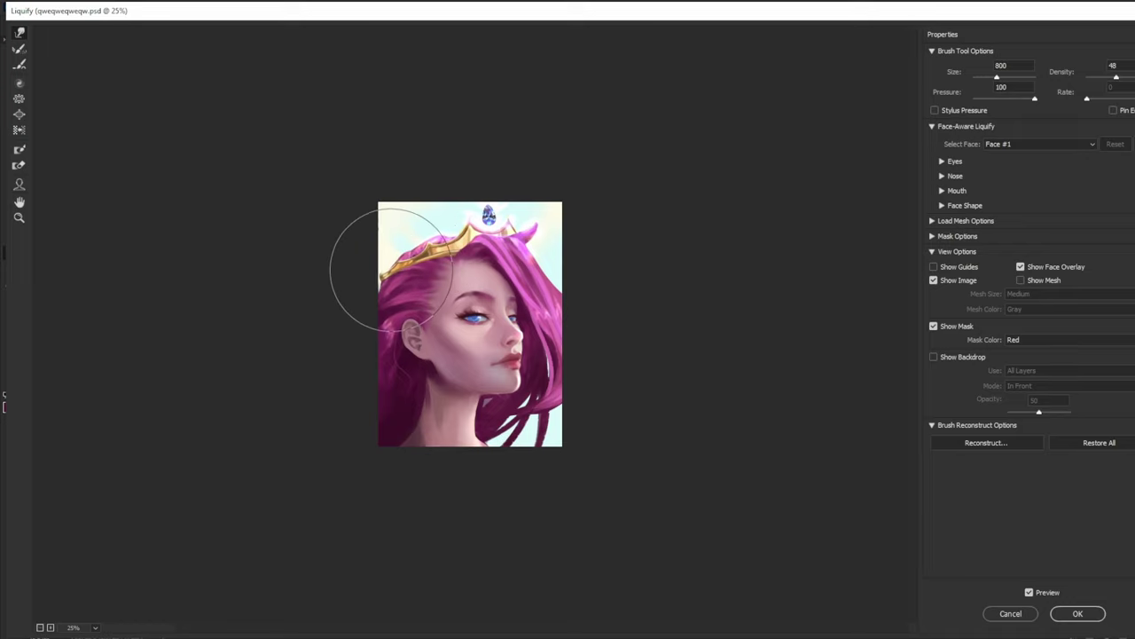
- Compare the warped crown with the original through the preview, and apply the Liquify changes
key(p)
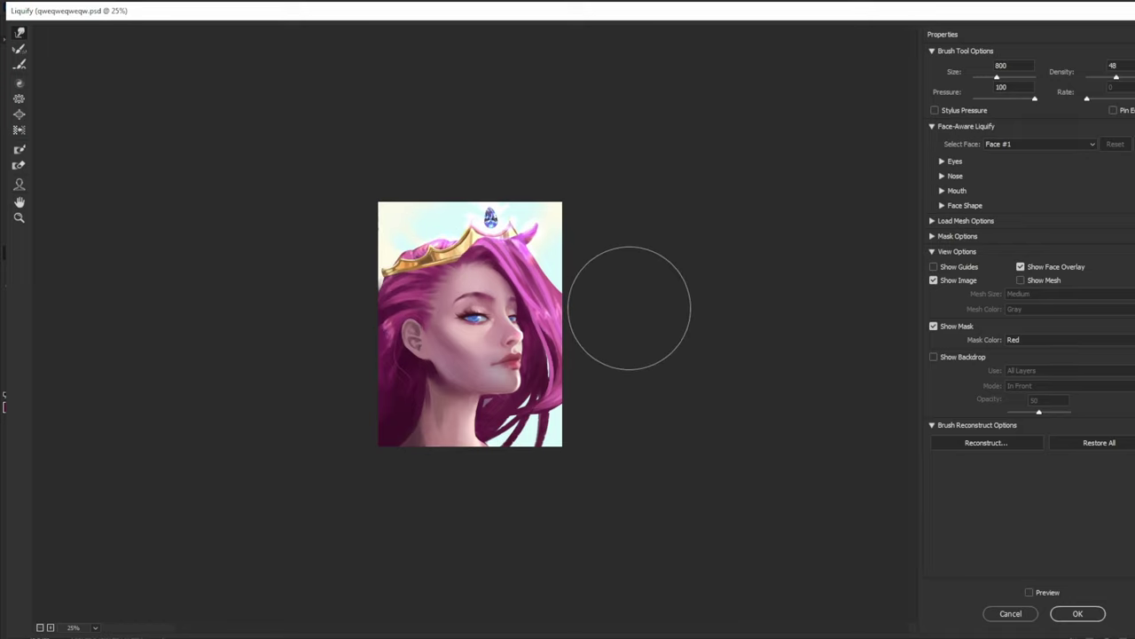
key(p)
key(p)
key(p)
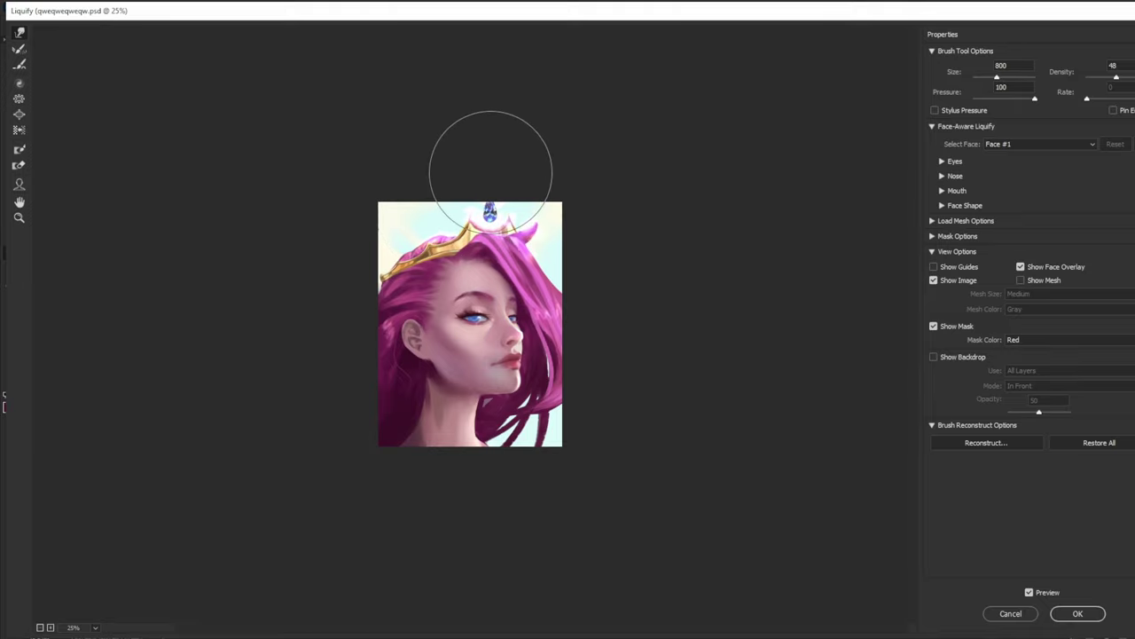
click(1080, 616)
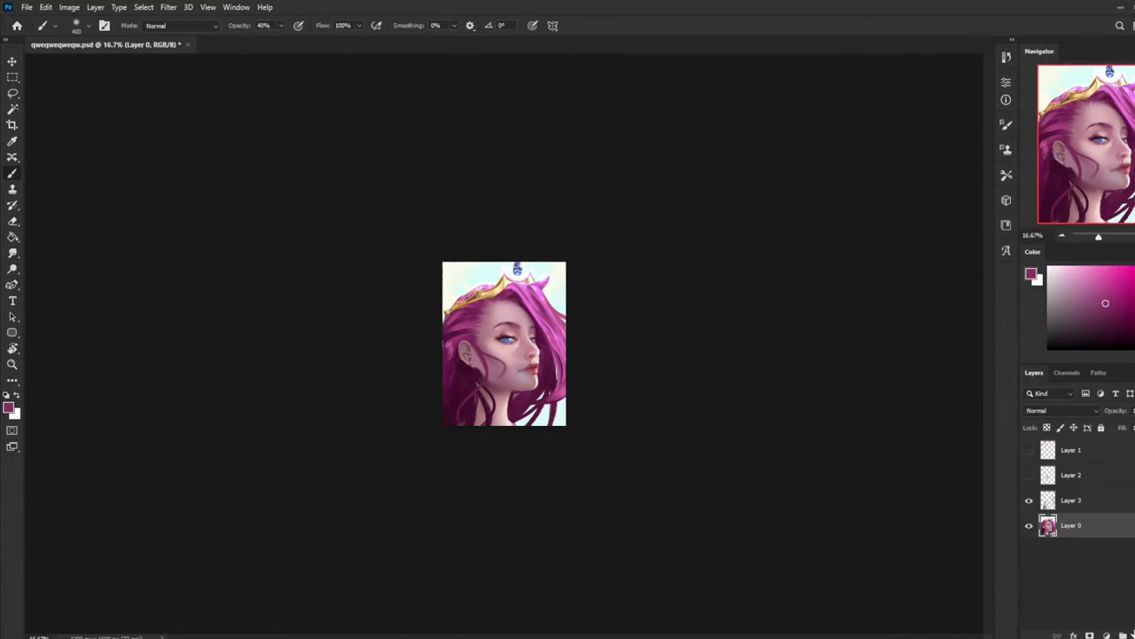
- Glaze dark plum over the hair on a new layer, soften it with the Eraser, and merge it down into Layer 0
key(ctrl+shift+alt+n)
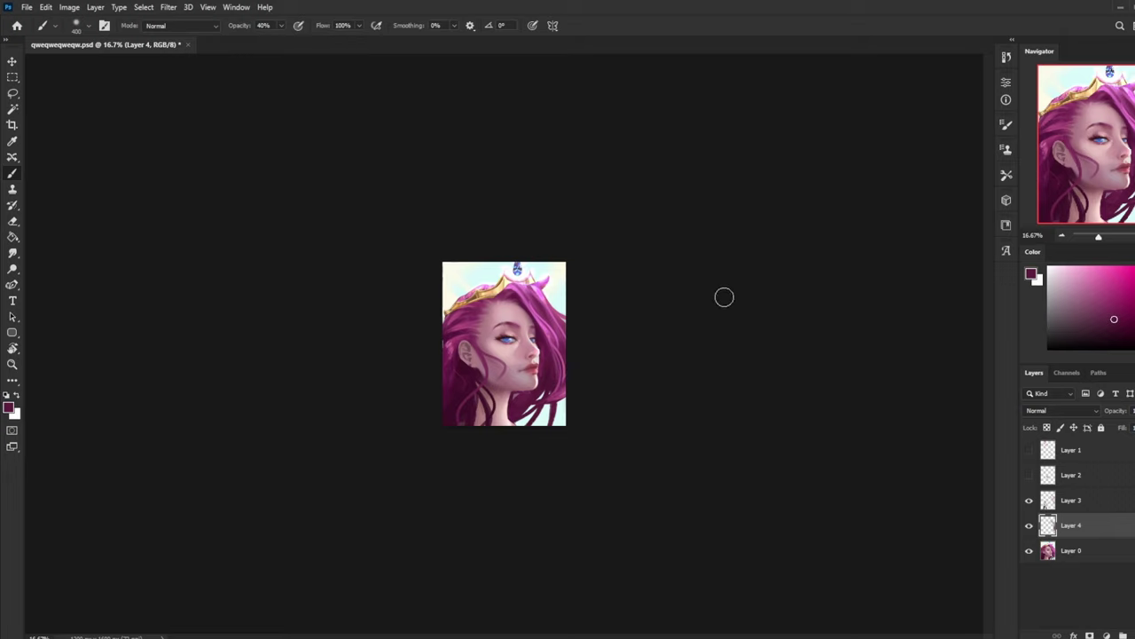
key(e)
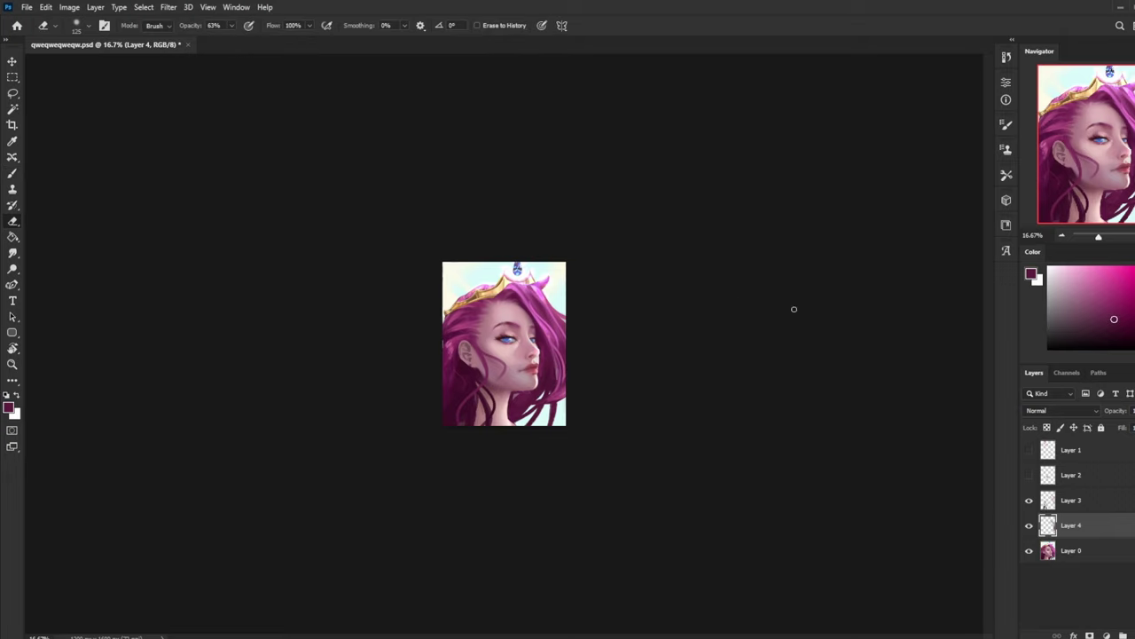
click(1029, 501)
right_click(1074, 518)
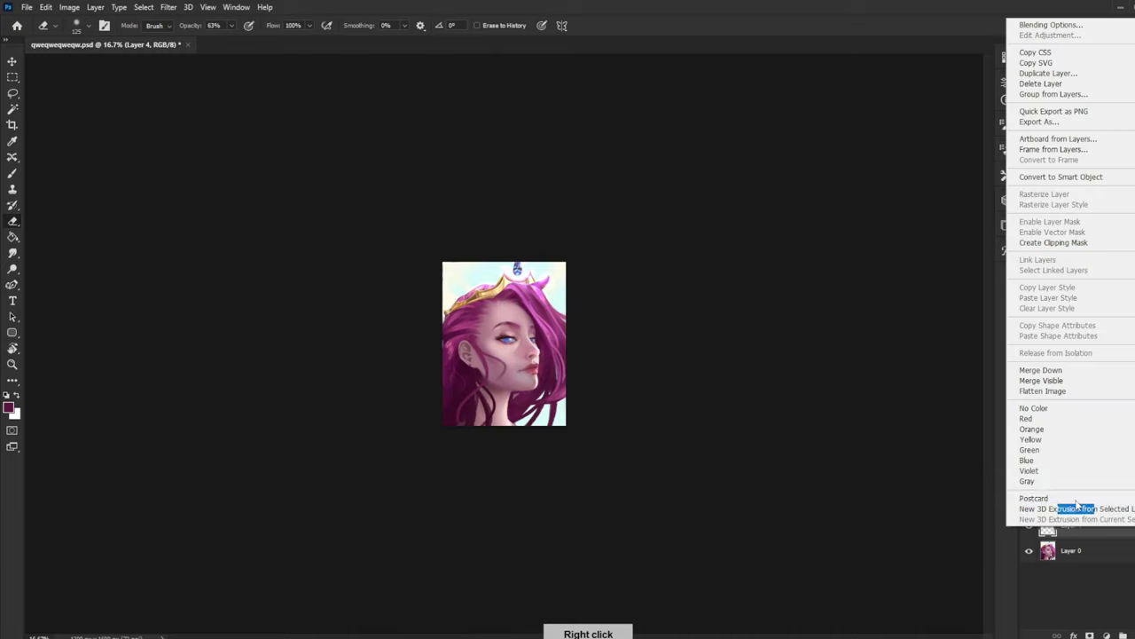
click(1059, 367)
- Dodge the highlights of the front hair on Layer 0 at 13% exposure, using large brush sizes including 900 and 600
key(b)
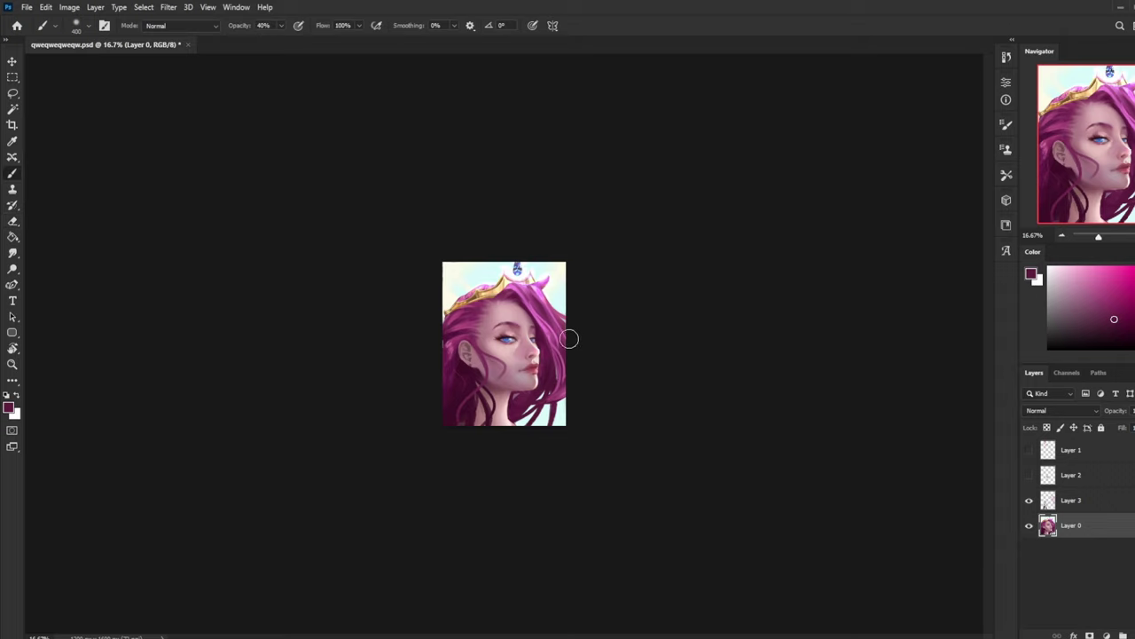
click(12, 269)
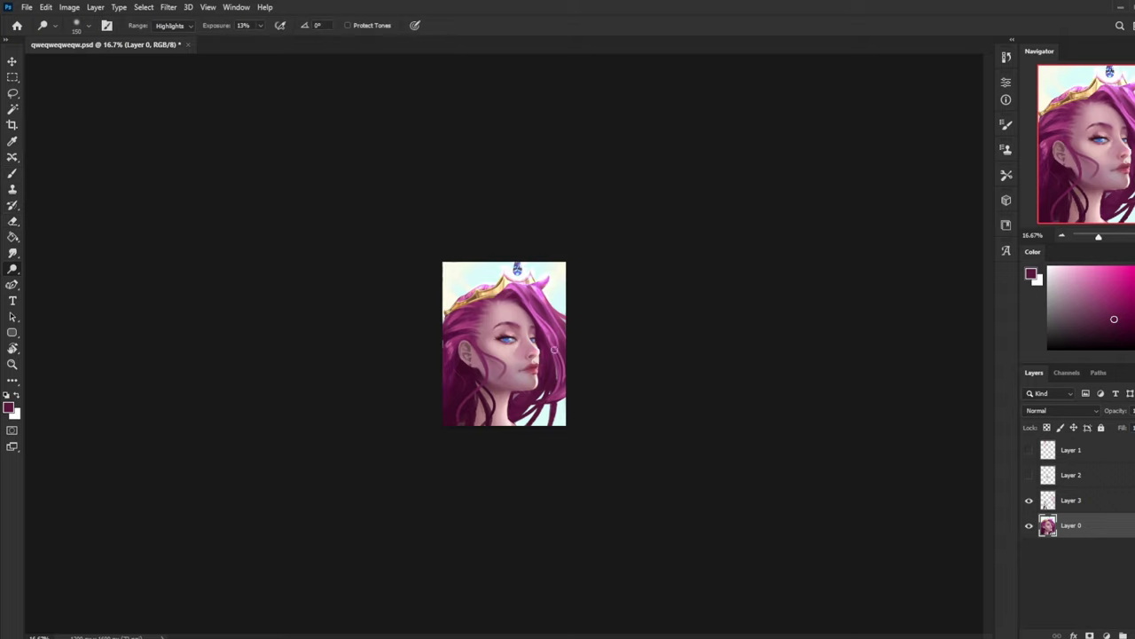
key(bracketright)
key(bracketright)
key(bracketright)
key(bracketright)
key(bracketright)
key(bracketright)
key(bracketright)
key(bracketright)
key(bracketright)
key(bracketright)
key(bracketright)
key(bracketright)
key(bracketright)
key(bracketright)
key(bracketright)
key(bracketleft)
key(bracketleft)
key(bracketleft)
key(bracketleft)
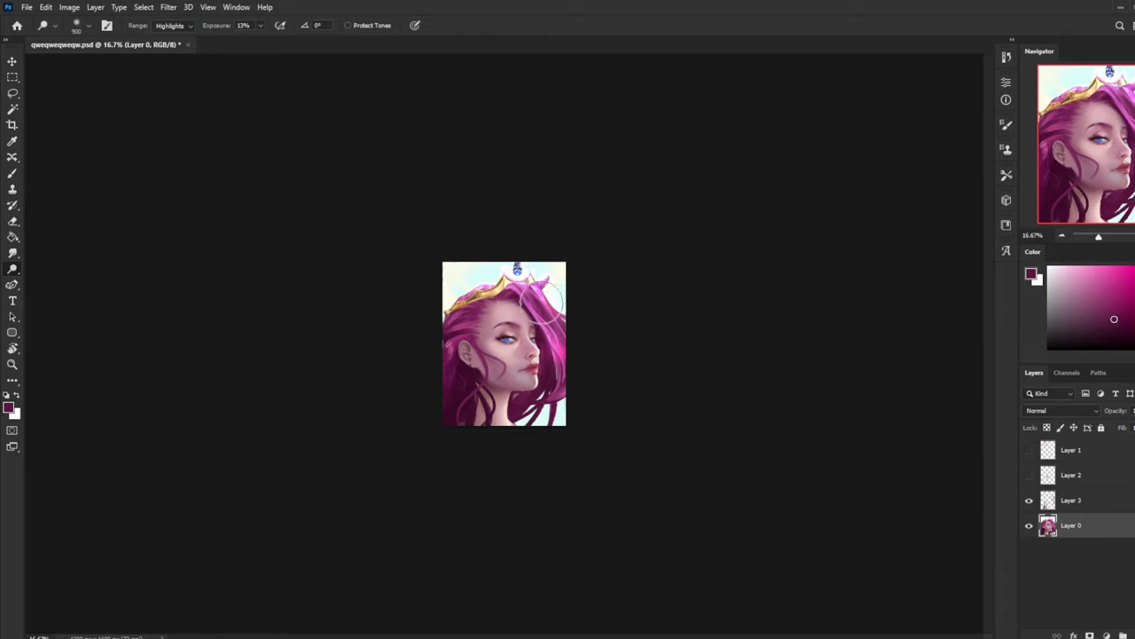
key(bracketleft)
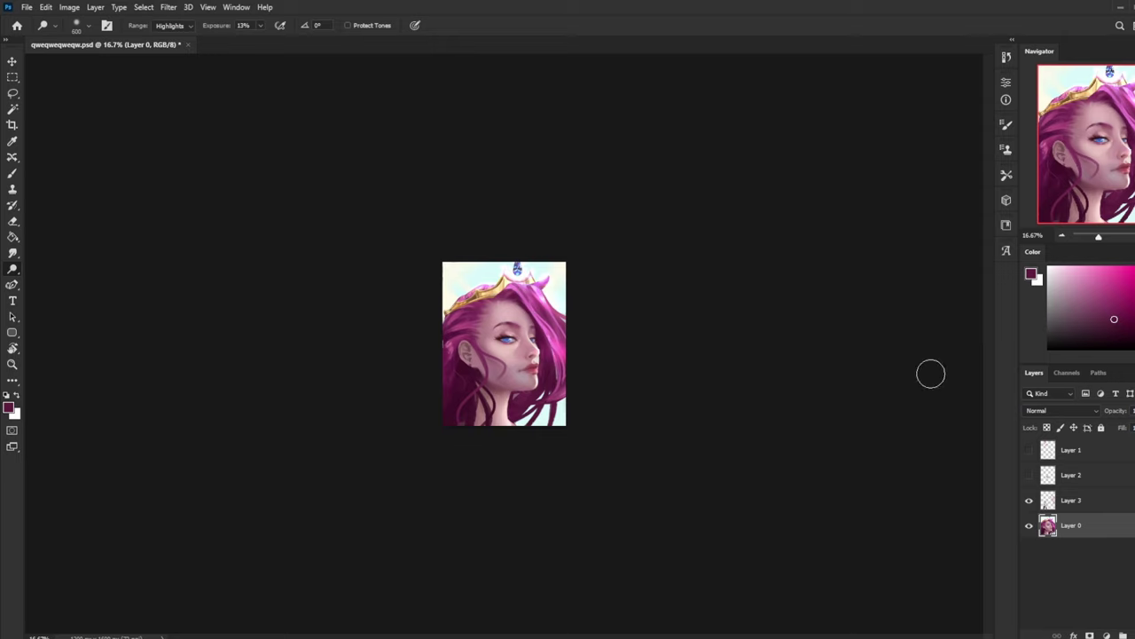
- Cut the lassoed area around the crown's front from Layer 3 to its own layer, and merge it into Layer 0
click(1061, 500)
key(l)
mouse_move(518, 262)
mouse_down()
mouse_move(535, 441)
mouse_move(578, 232)
mouse_up()
key(ctrl+shift+j)
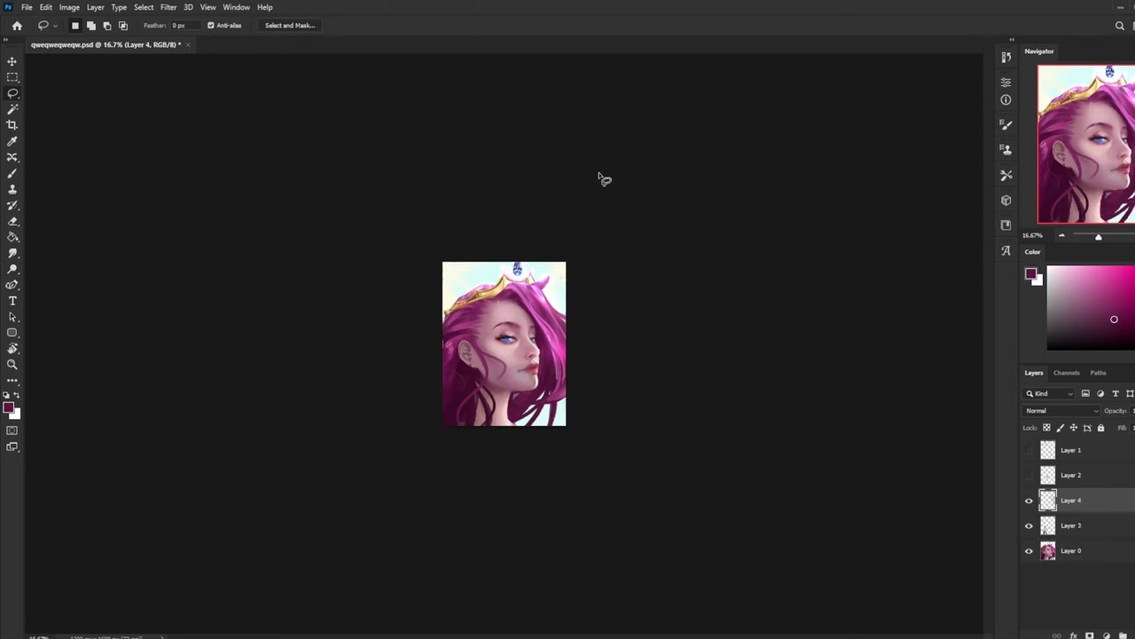
drag(1083, 508, 1091, 535)
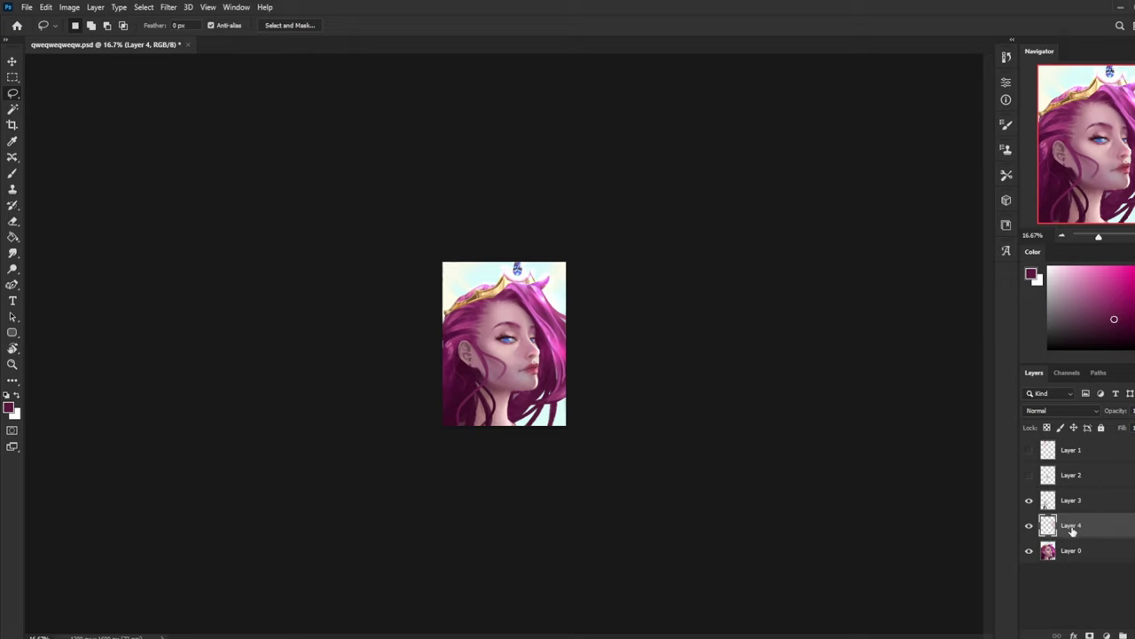
right_click(1071, 529)
click(1055, 363)
- Brighten the upper front hair beside the crown on Layer 0 with the Dodge tool at size 600 and 13% exposure
click(13, 268)
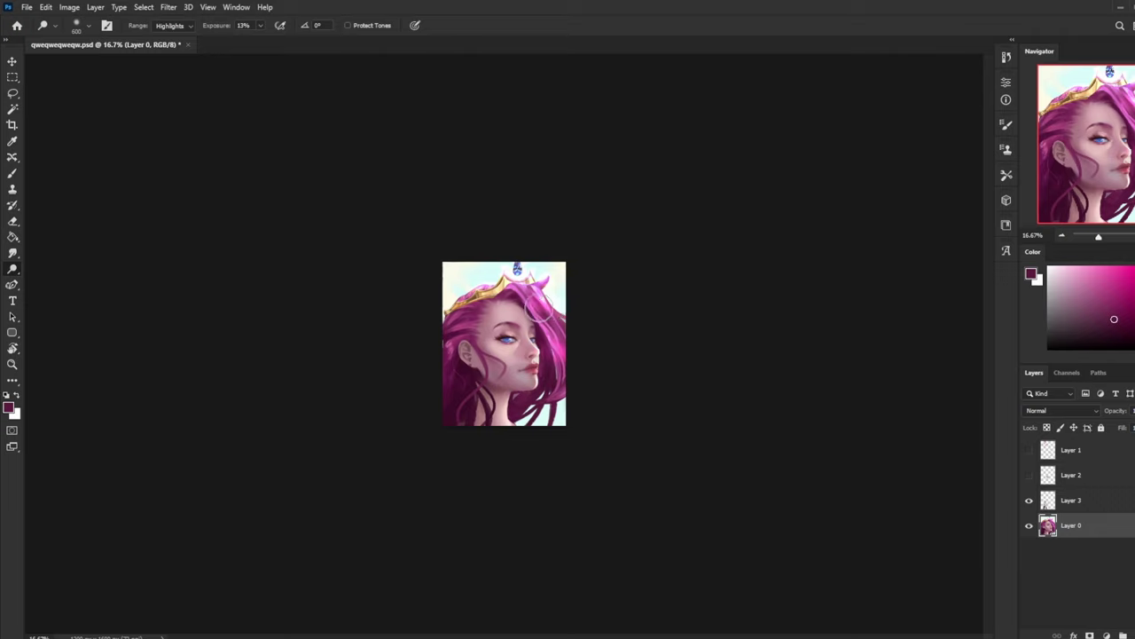
drag(539, 308, 565, 312)
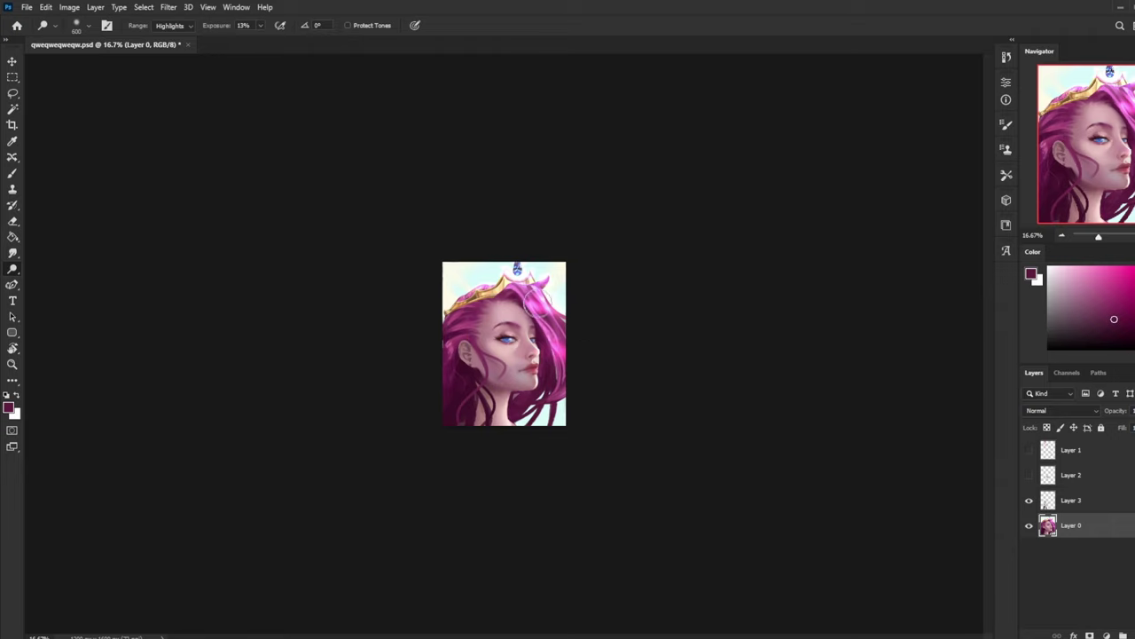
- Flip the canvas horizontally and paint sampled dark plum shadows into the front hair with the Brush at 40% opacity
key(ctrl+shift+h)
click(13, 253)
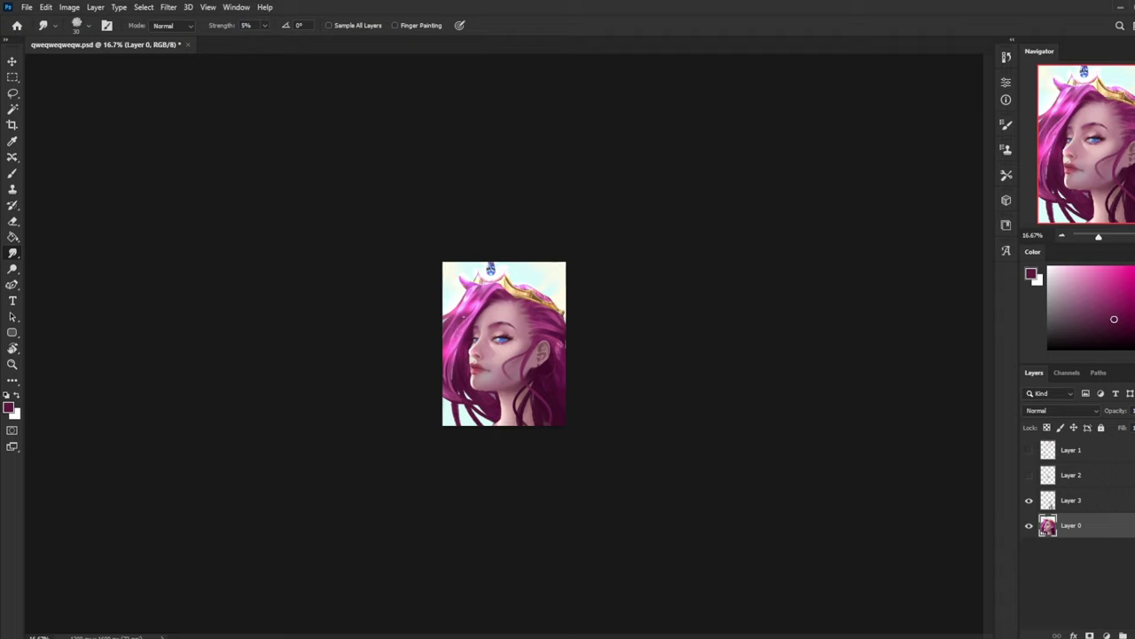
key(b)
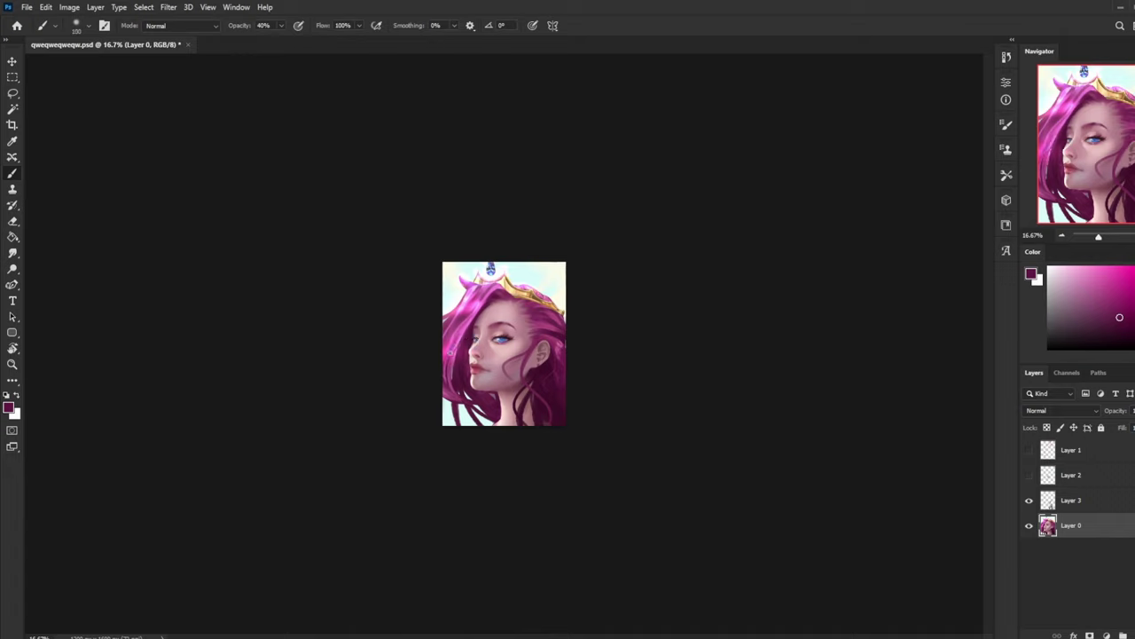
alt+click(457, 366)
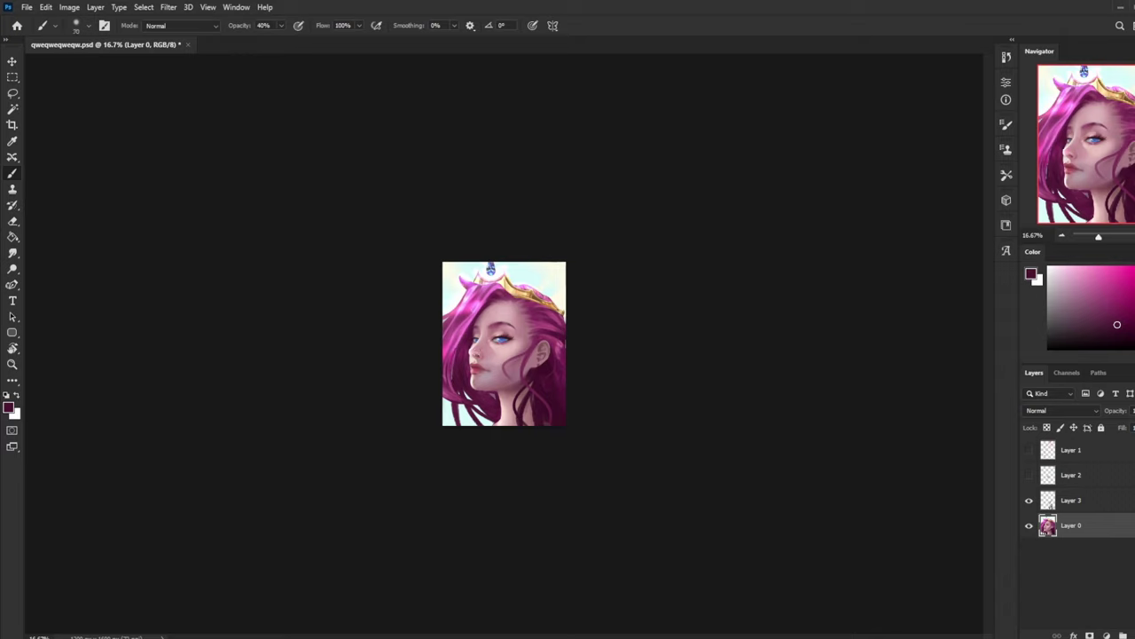
alt+click(471, 335)
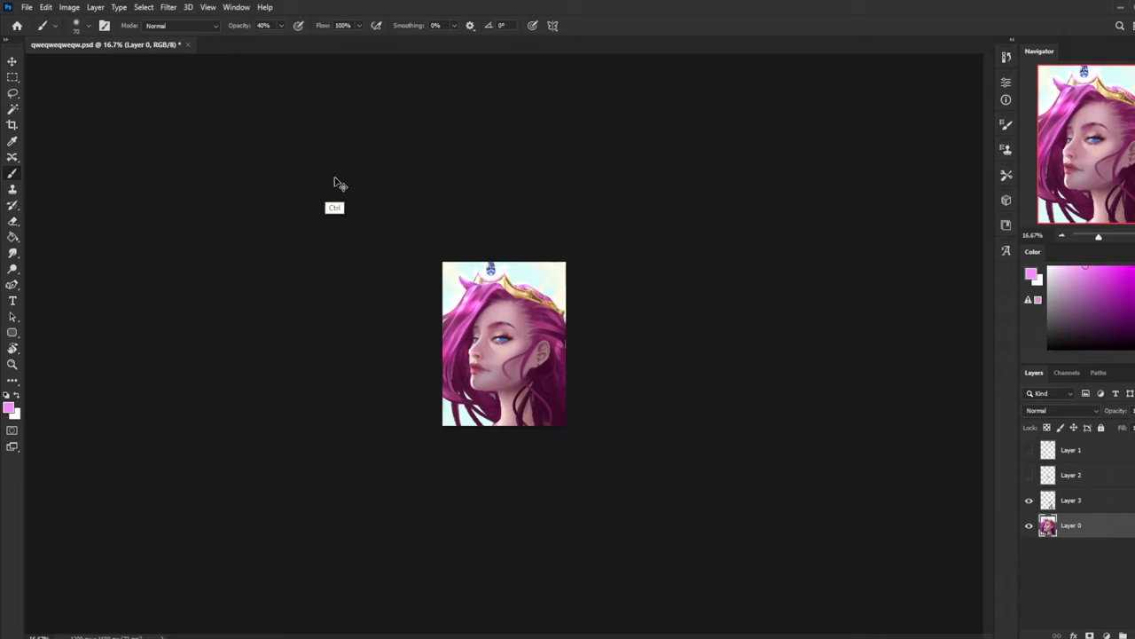
- Raise the brush opacity to 75% and paint sampled pink and plum strands through the front hair at size 70
click(280, 25)
drag(281, 39, 301, 39)
drag(468, 315, 448, 335)
alt+click(470, 348)
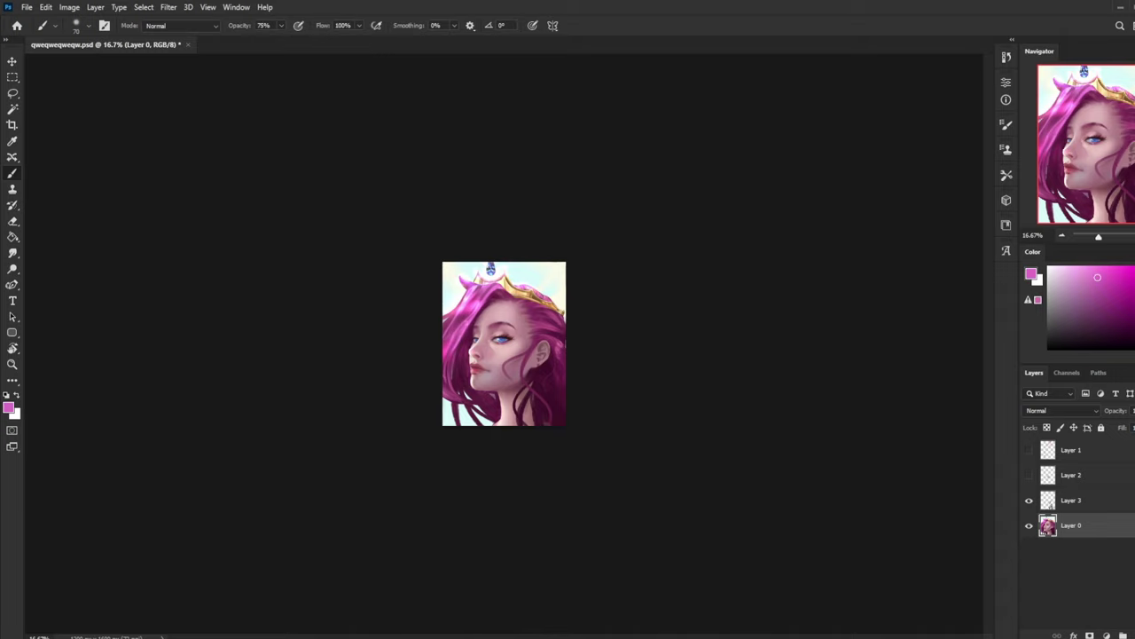
alt+click(459, 350)
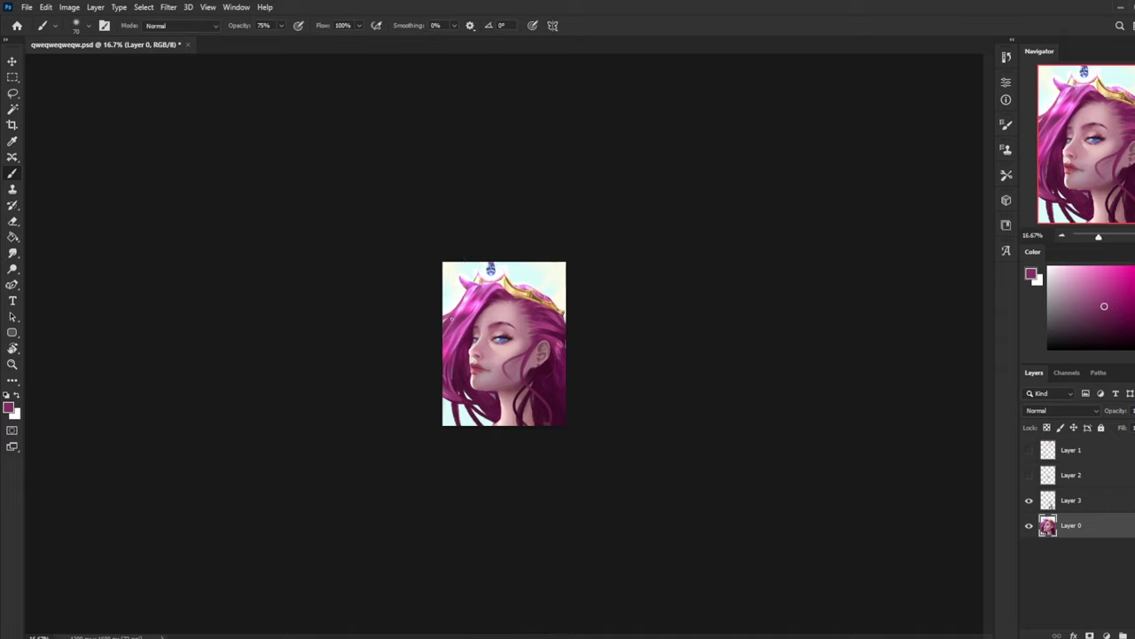
- Paint pale pink and bright magenta strokes along the outer edge and strands of the front hair on Layer 0
alt+click(467, 298)
alt+click(468, 299)
drag(461, 306, 443, 318)
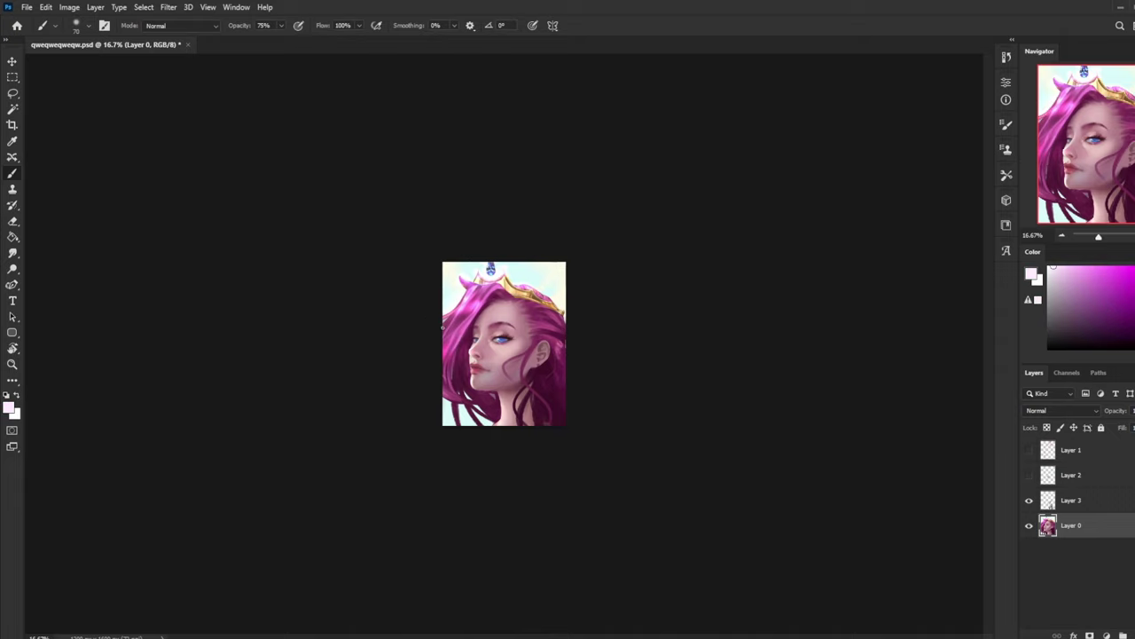
alt+click(461, 319)
alt+click(472, 319)
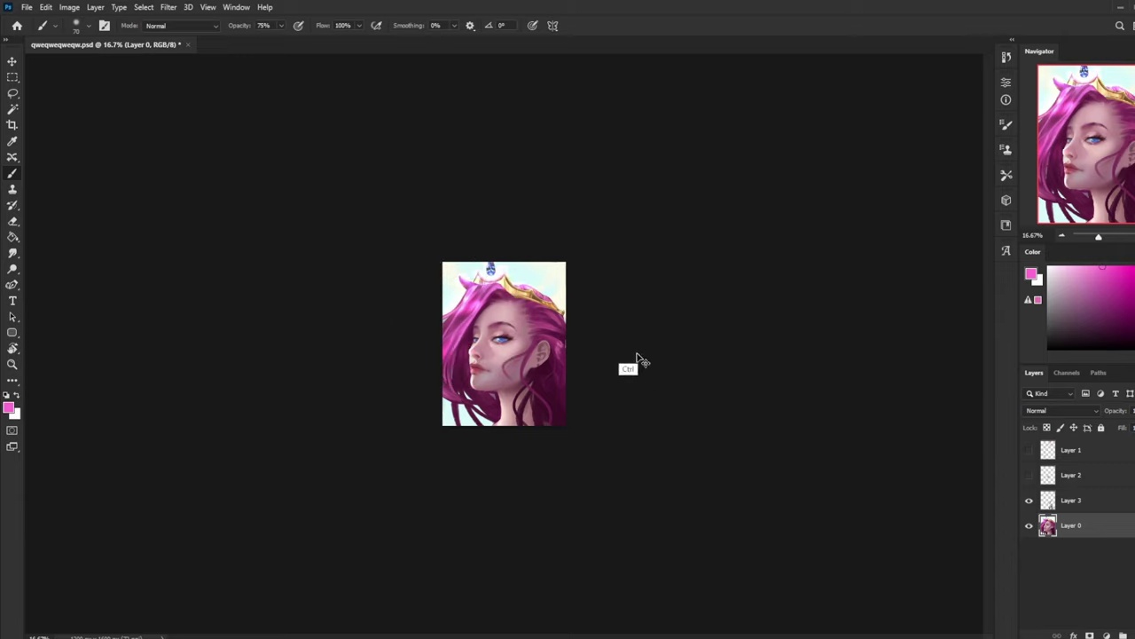
alt+click(457, 361)
- Flip the canvas back and refine the front hair with sampled plum and light pink strokes
key(ctrl+shift+h)
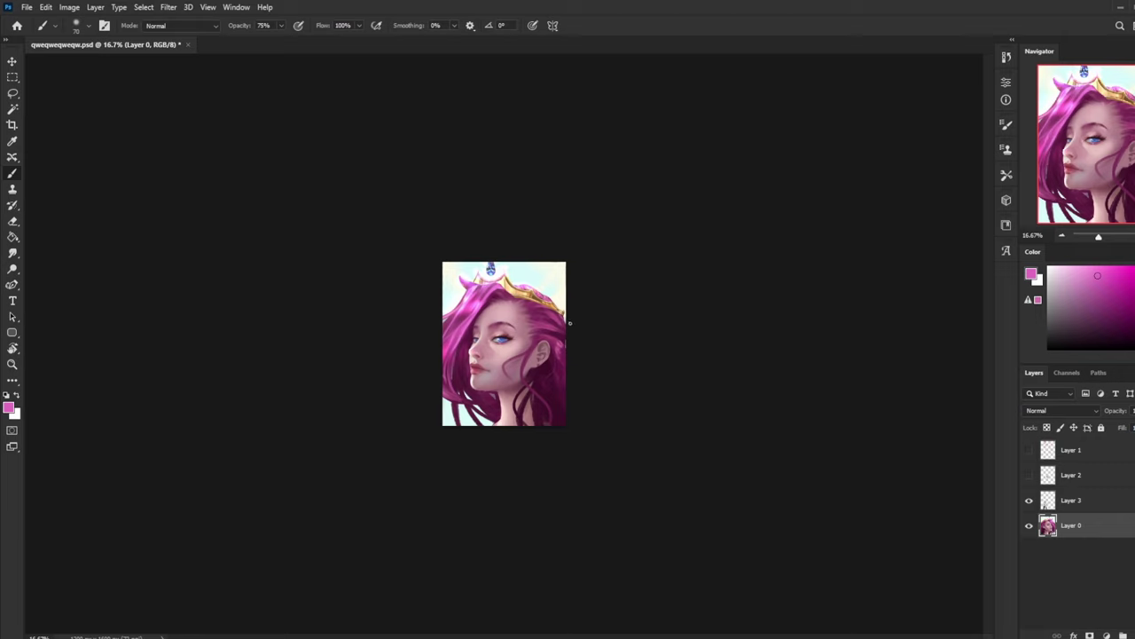
alt+click(547, 335)
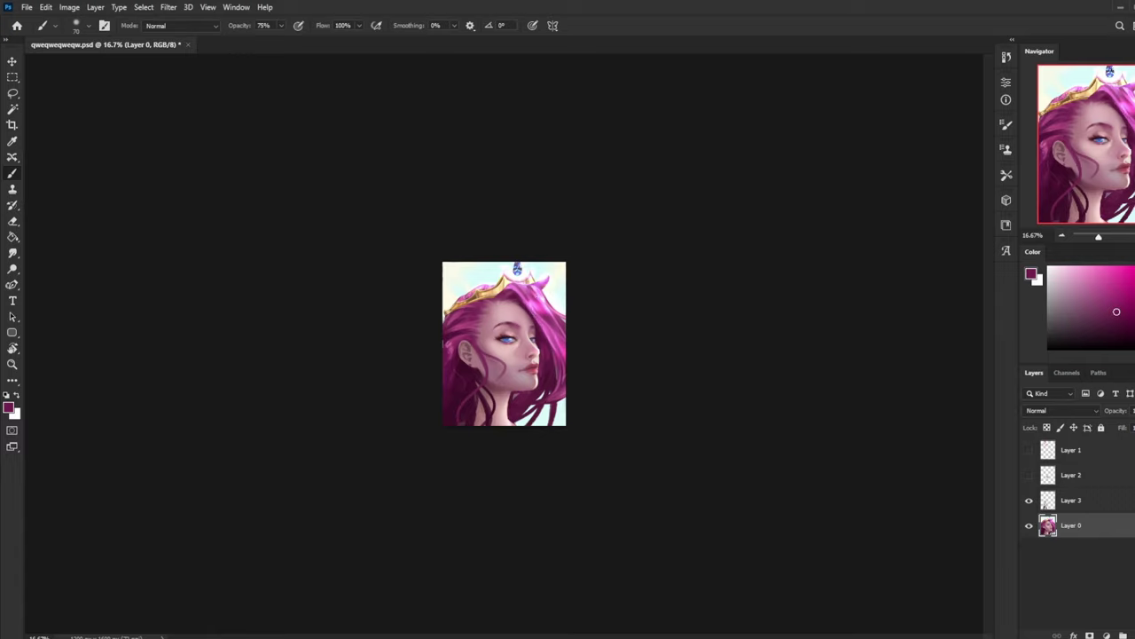
alt+click(533, 303)
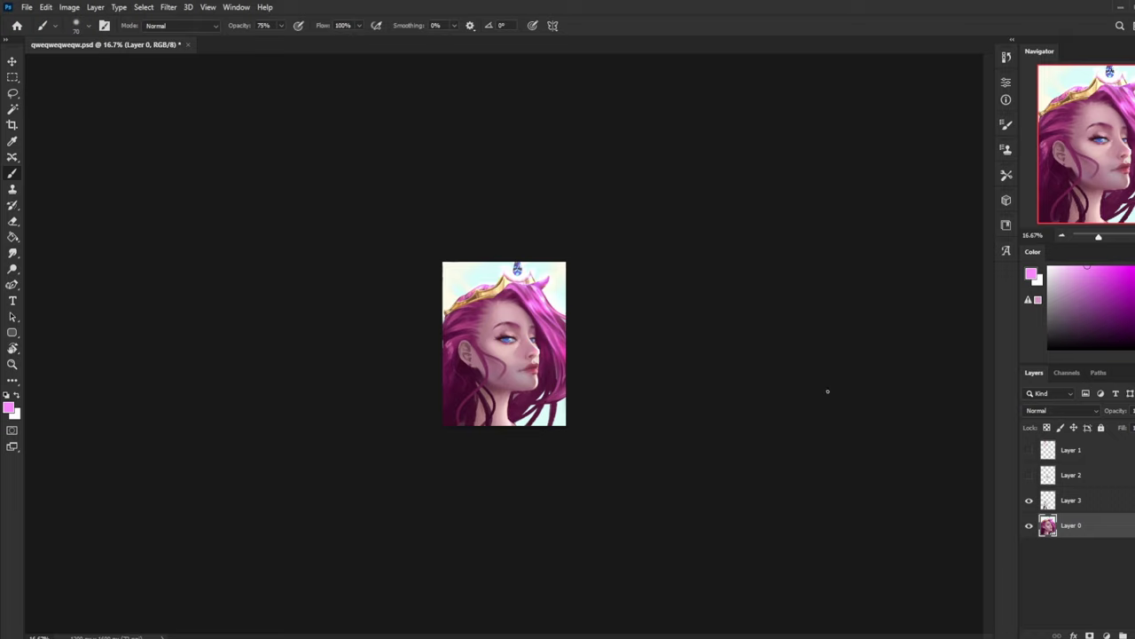
- Reshape the chin slightly with Liquify's Forward Warp at brush sizes 300 and 500, and apply it to Layer 0
click(168, 7)
click(198, 126)
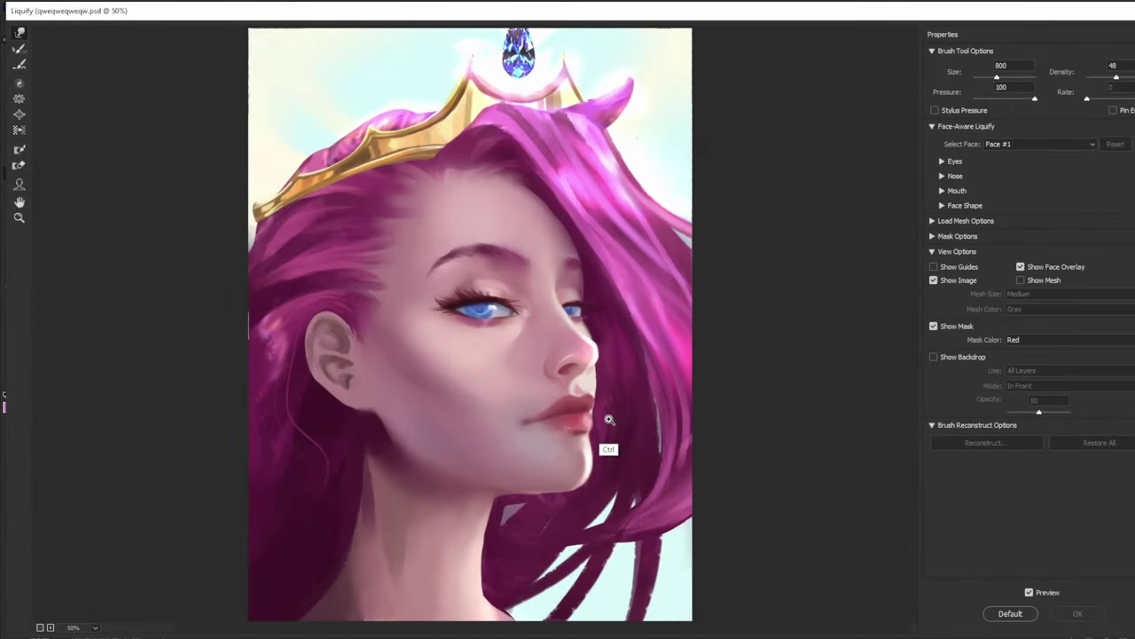
key(bracketleft)
key(bracketleft)
key(bracketleft)
key(bracketleft)
key(bracketleft)
key(bracketleft)
key(bracketleft)
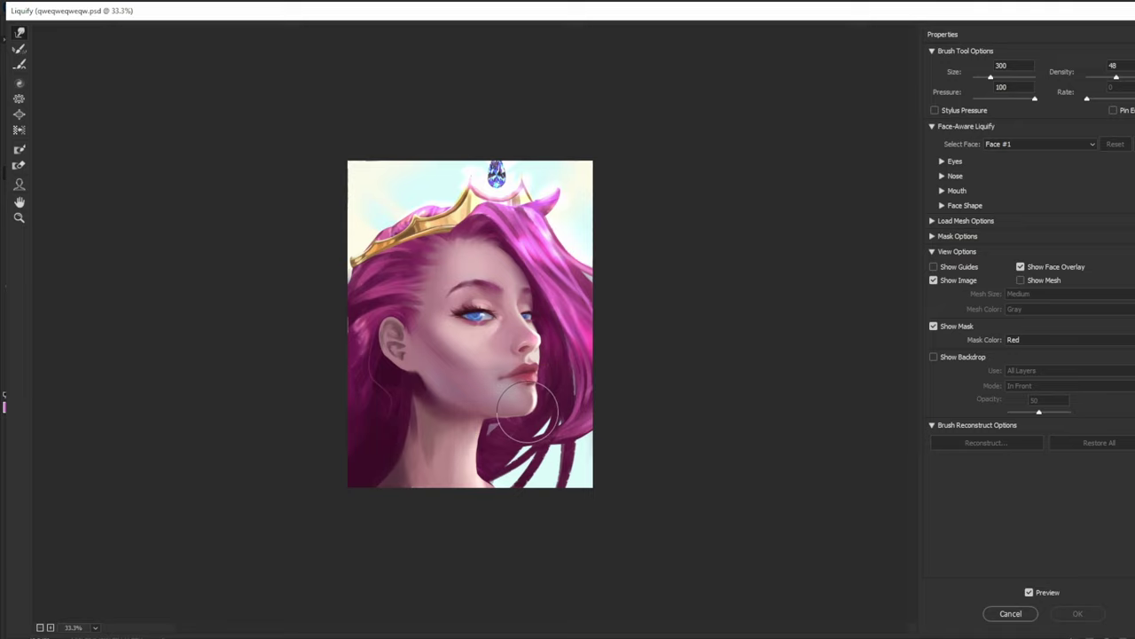
drag(527, 412, 523, 413)
key(bracketright)
key(bracketright)
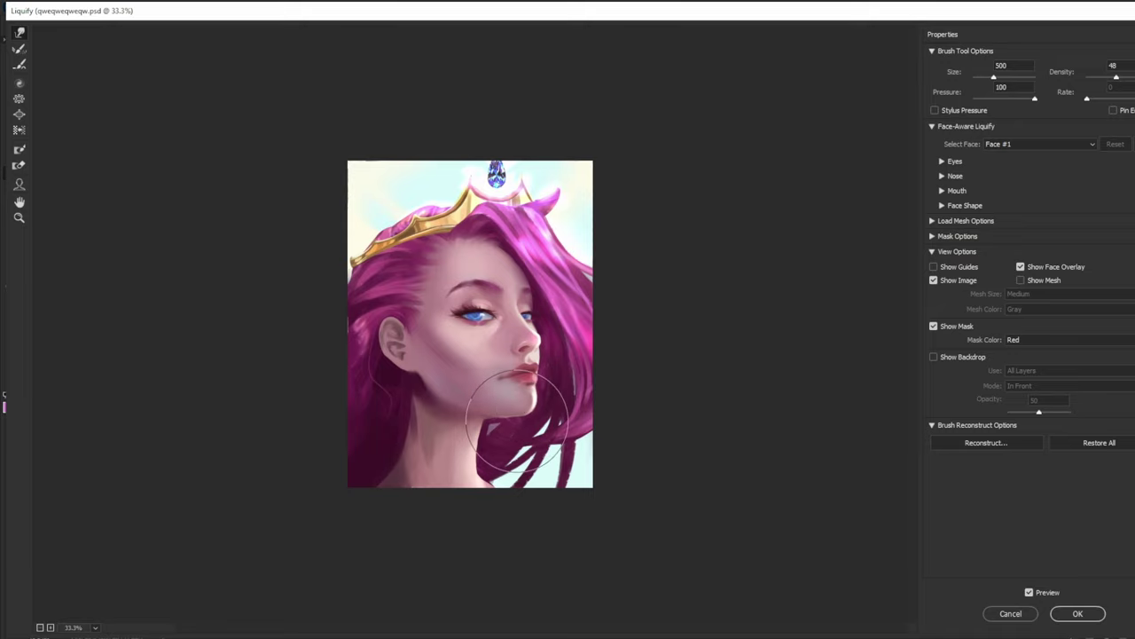
click(1078, 612)
- Flip the canvas horizontally and push the mouth corner toward the cheek in Liquify with a size 250 brush
key(ctrl+minus)
click(12, 253)
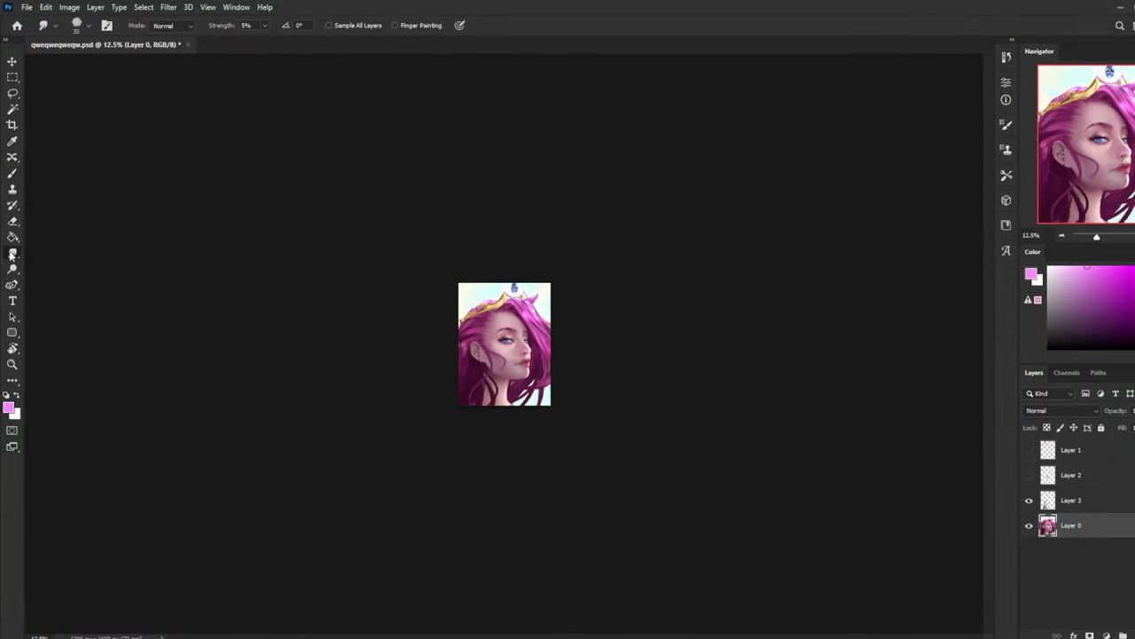
key(ctrl+f)
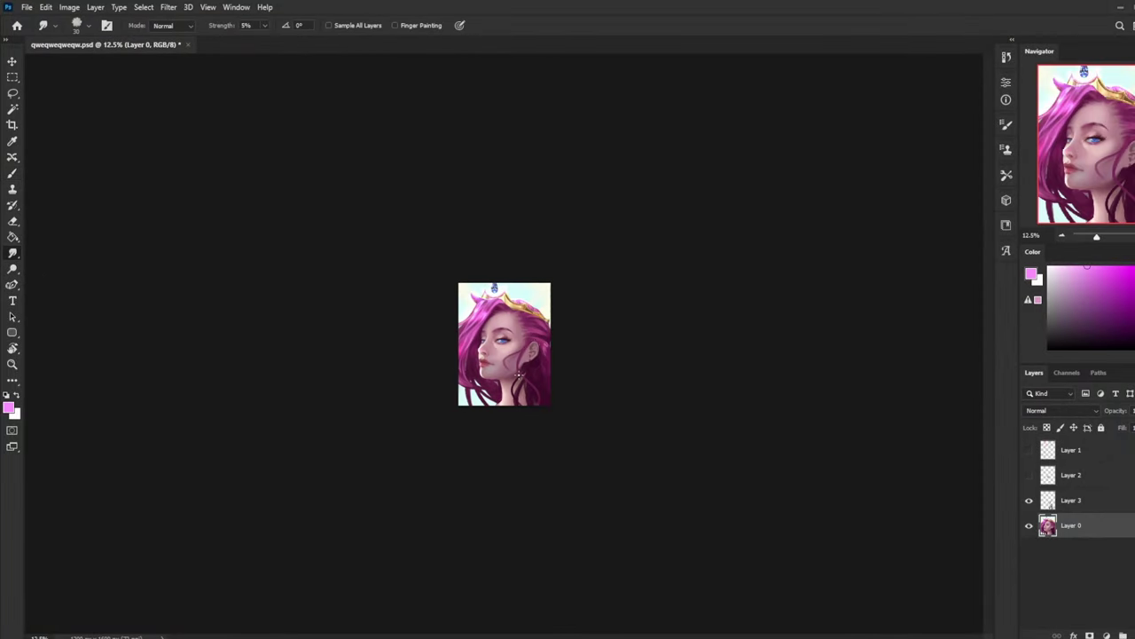
click(169, 8)
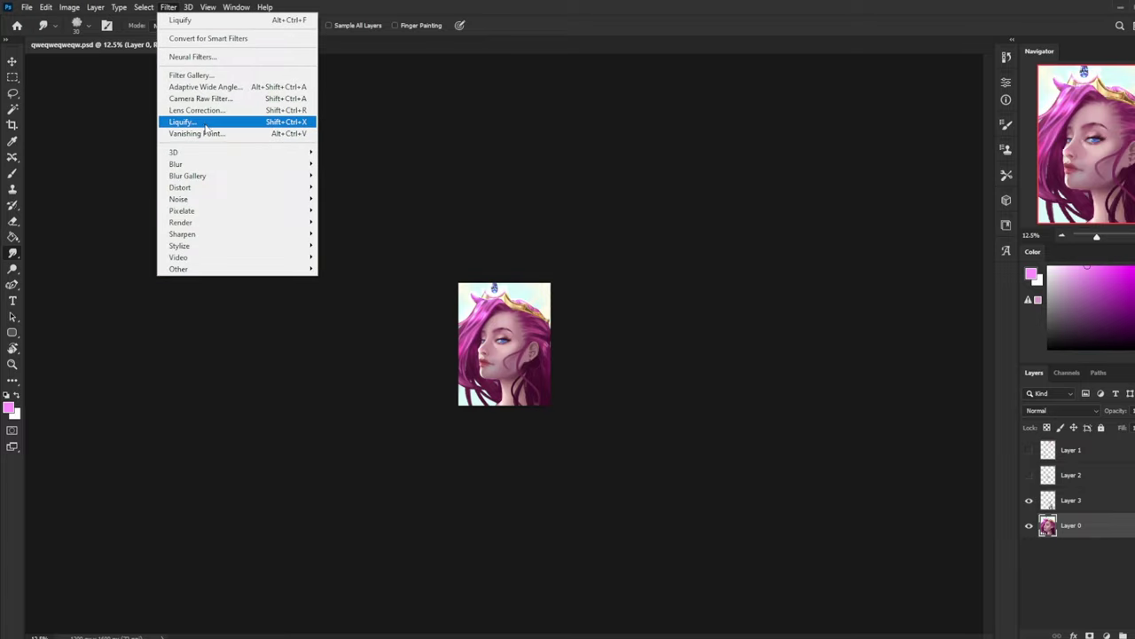
click(206, 126)
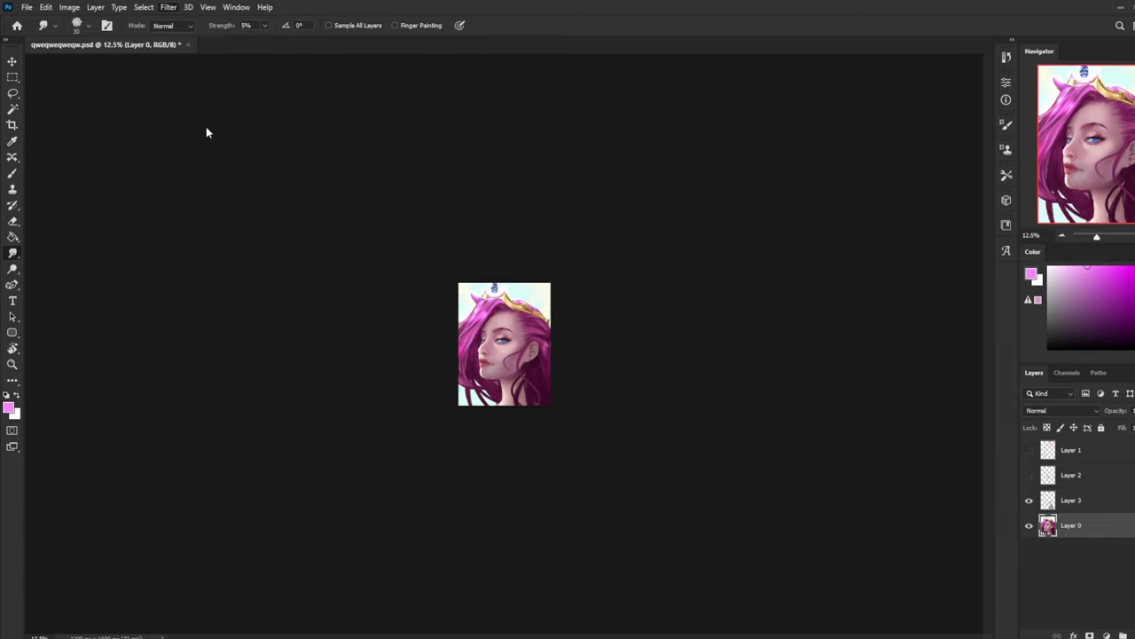
key(bracketleft)
key(bracketleft)
key(bracketleft)
key(bracketleft)
key(bracketleft)
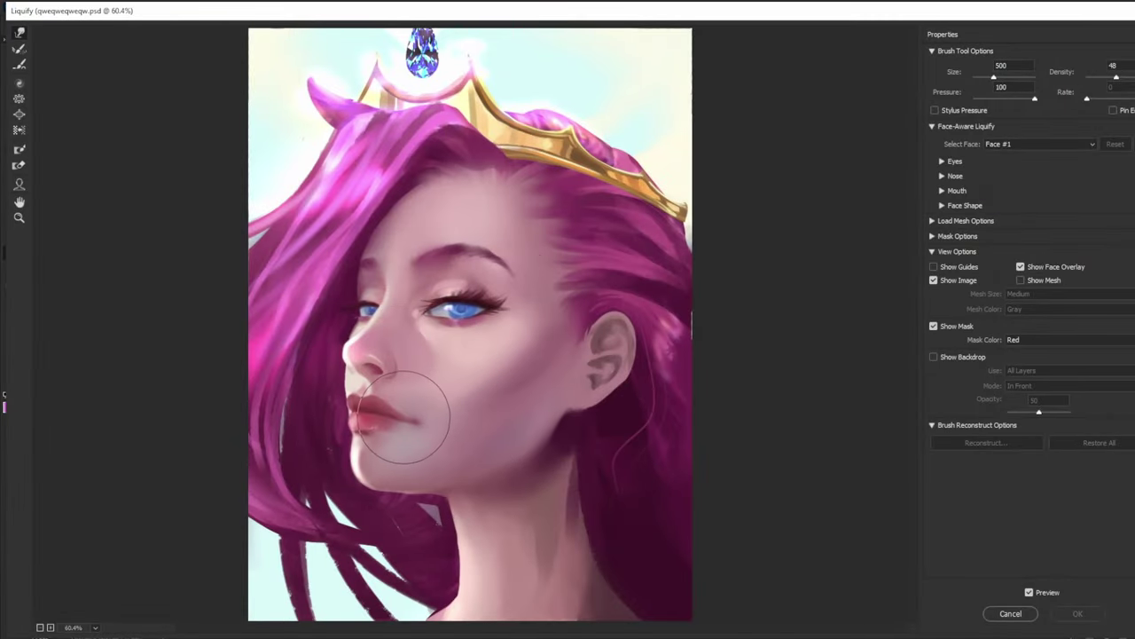
drag(409, 414, 418, 416)
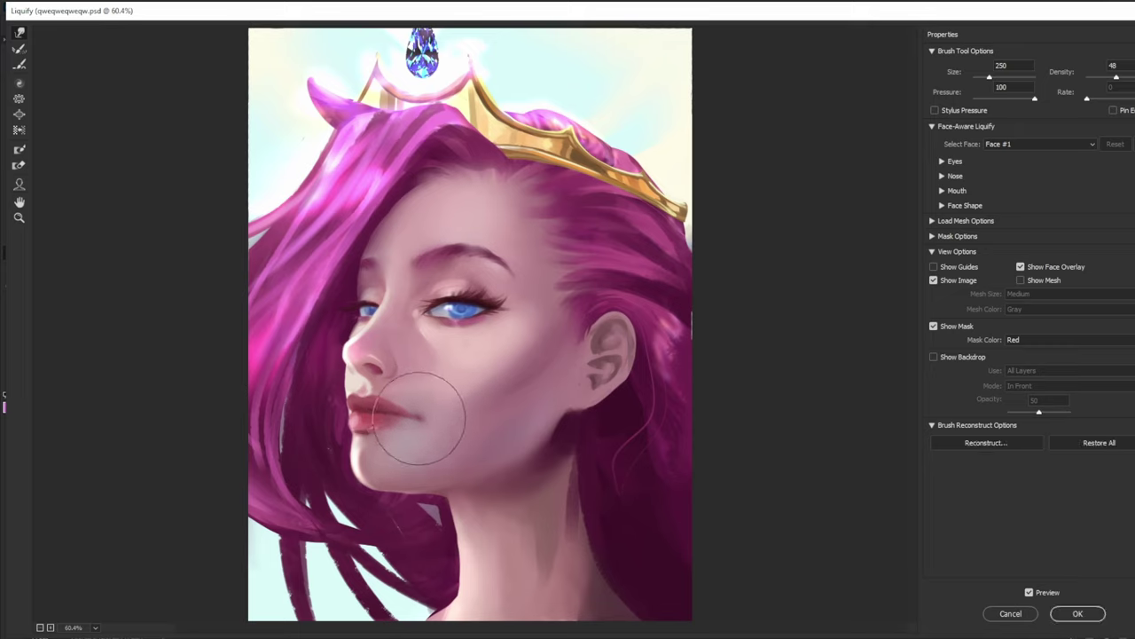
key(bracketleft)
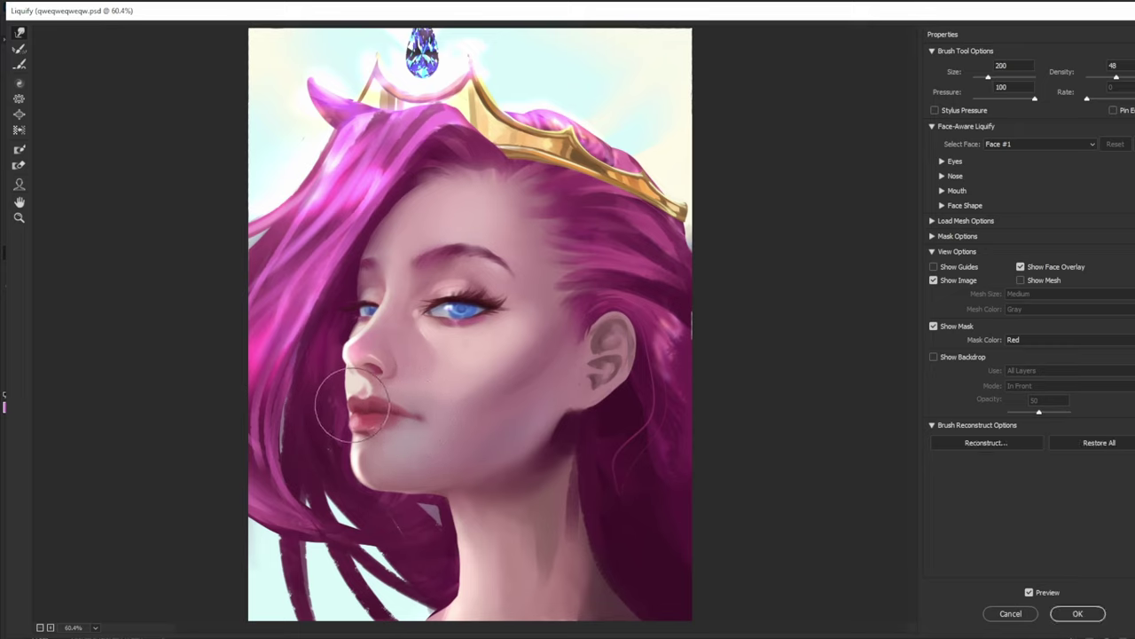
- Adjust the mouth area in Liquify with a size 300 brush, reduce the brush to 200, and apply the warp to Layer 0
key(bracketright)
key(bracketright)
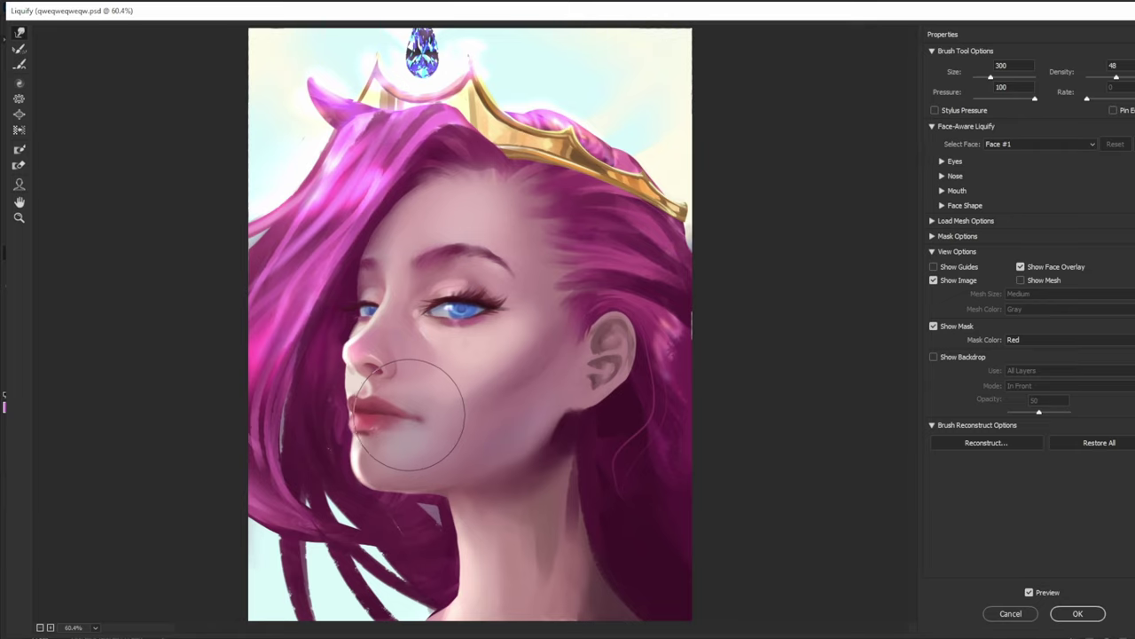
key(ctrl+minus)
key(ctrl+minus)
key(ctrl+minus)
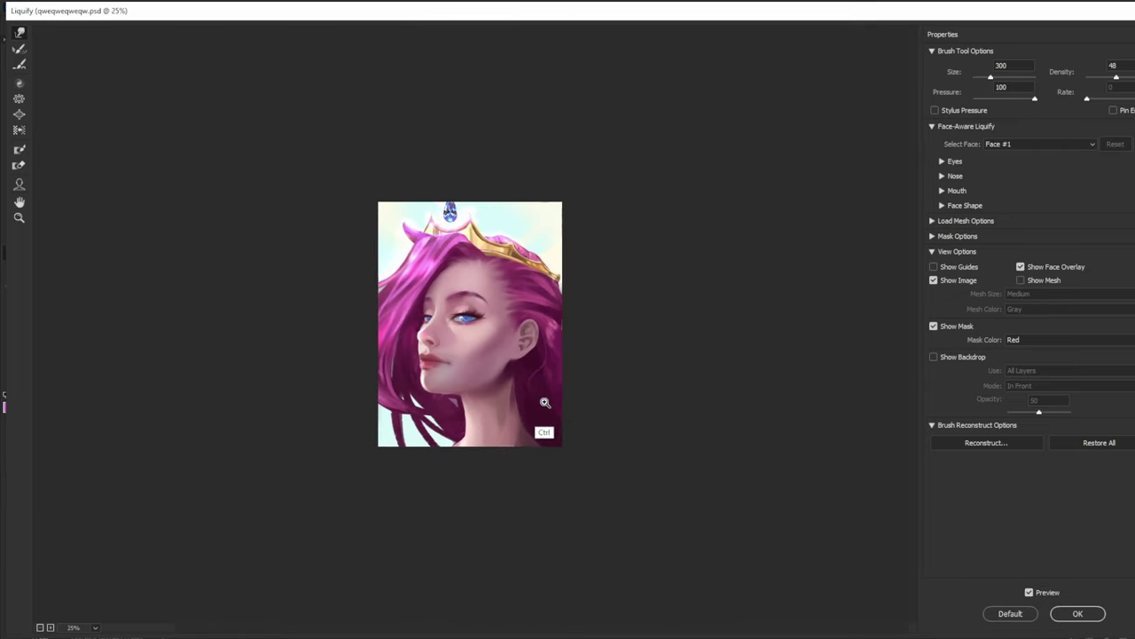
key(bracketleft)
key(bracketleft)
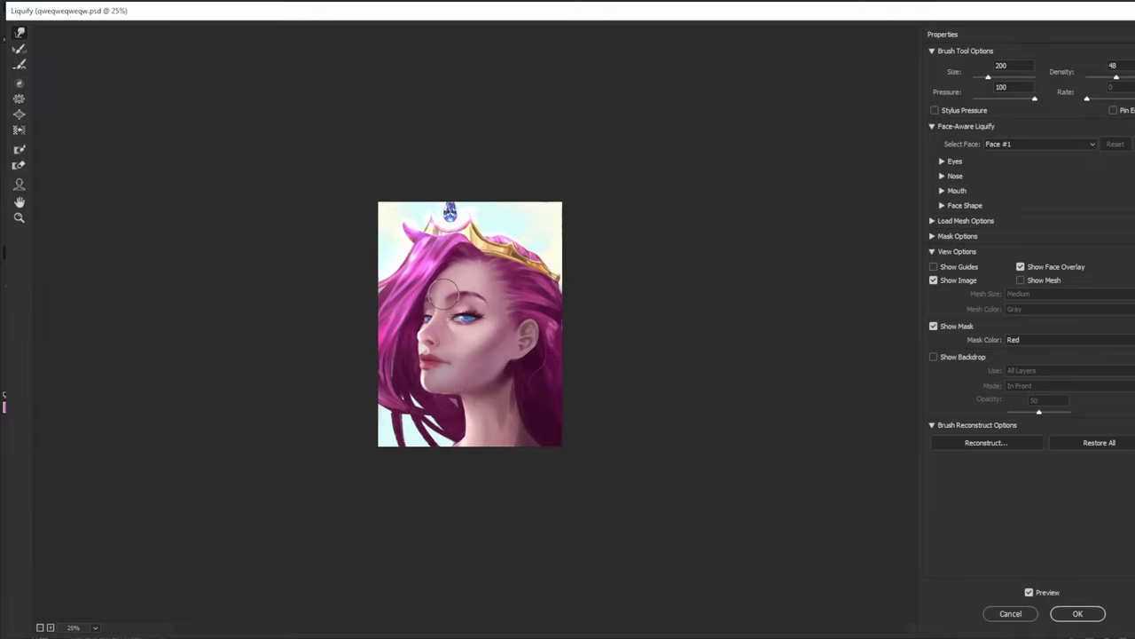
click(1075, 612)
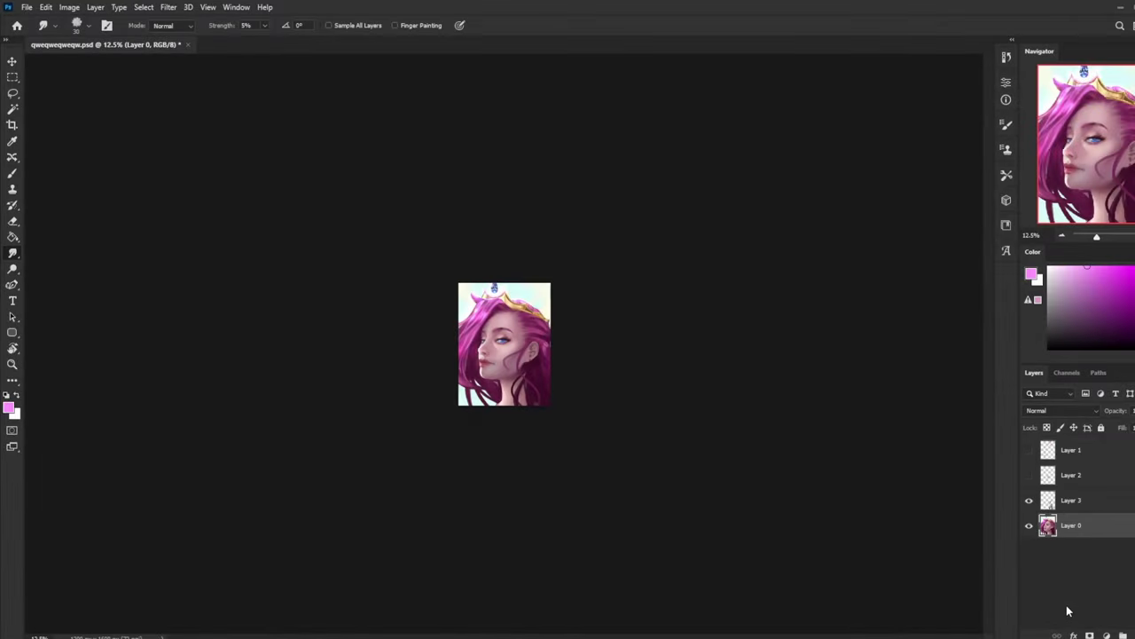
- Paint sampled dark plum over the hair behind and below the ear on Layer 0 with the Brush at 75% opacity
key(ctrl+plus)
key(ctrl+plus)
key(ctrl+plus)
key(ctrl+plus)
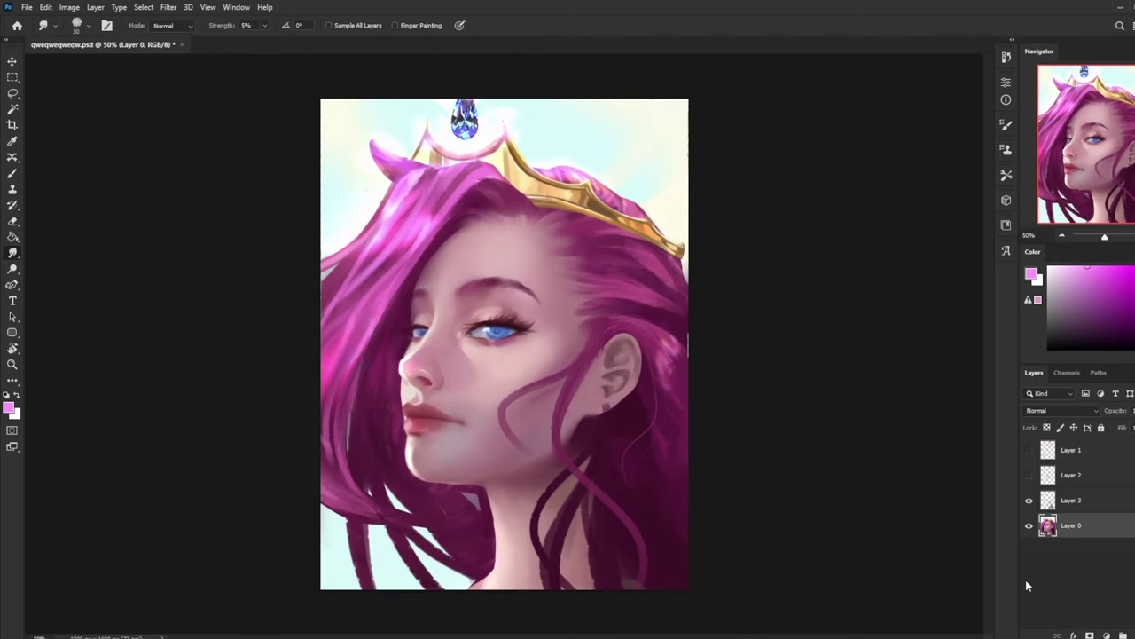
key(b)
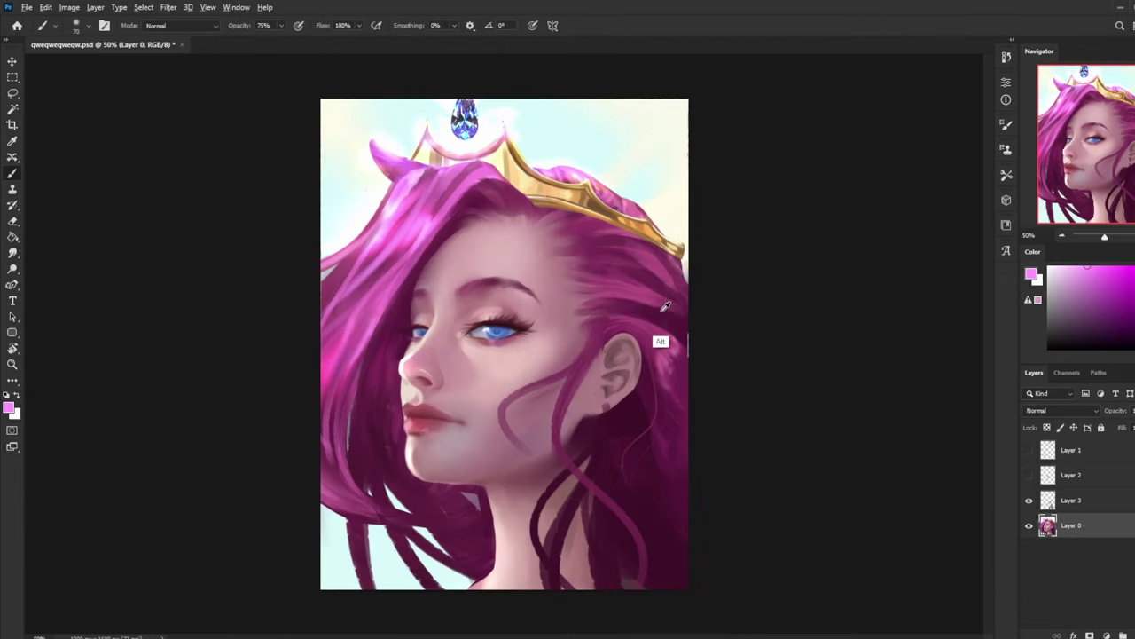
alt+click(668, 348)
alt+click(643, 409)
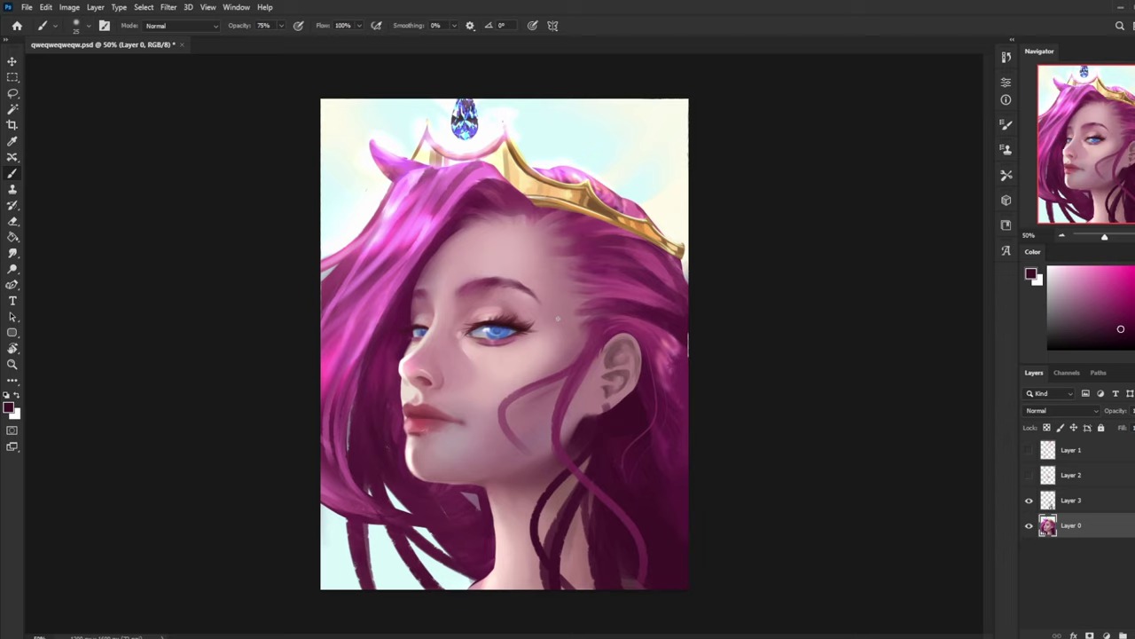
- Refine the lips and mouth corner using sampled red and dusty pink skin tones
alt+click(418, 423)
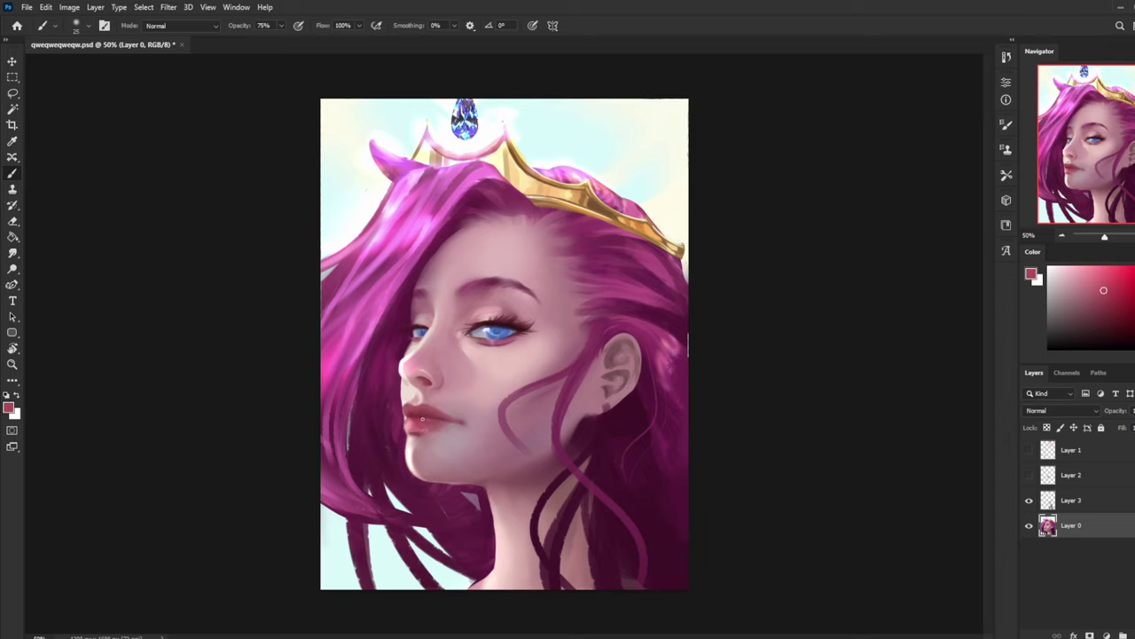
key(alt)
alt+click(480, 414)
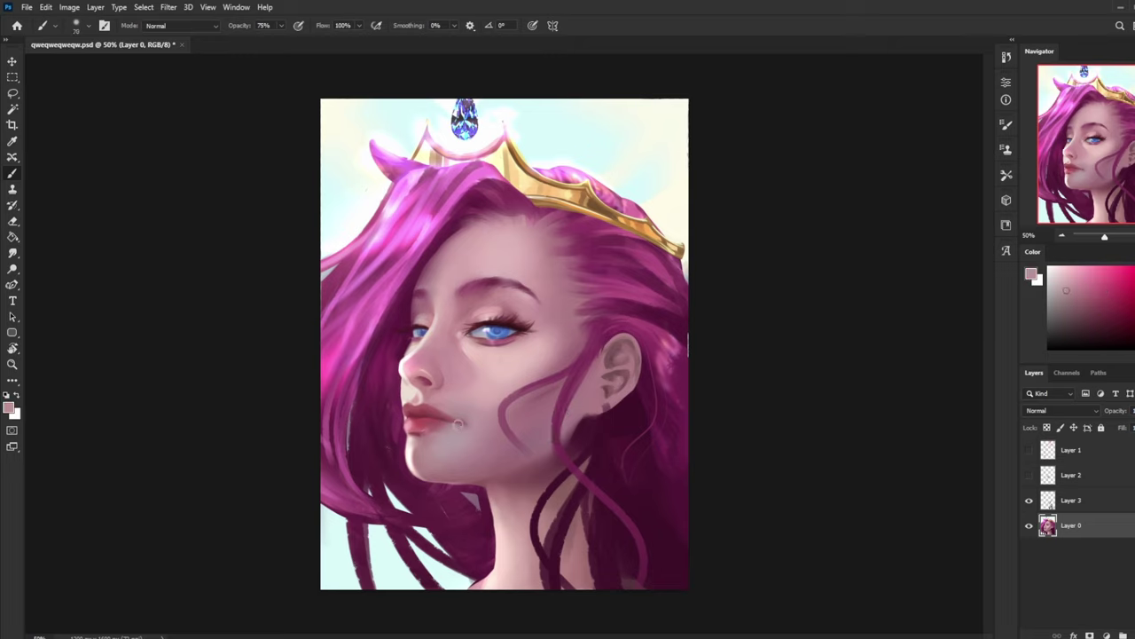
alt+click(418, 433)
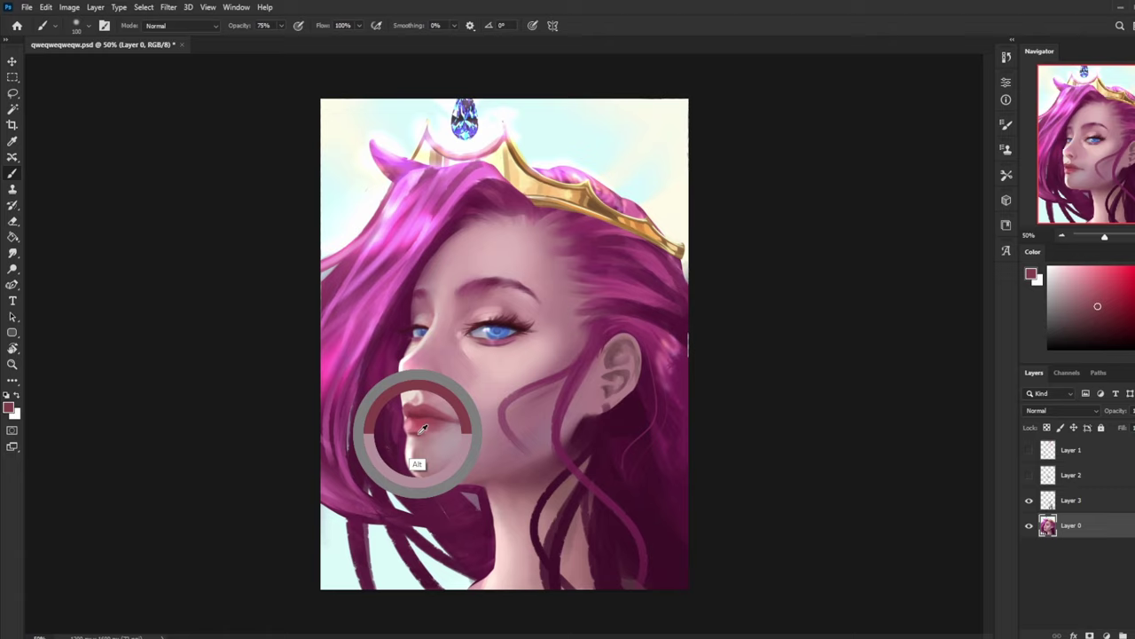
- Set the brush to Darken mode, shade the skin beneath the lower lip in dark rose, and undo the last stroke
click(213, 26)
click(169, 73)
key(])
drag(427, 433, 458, 433)
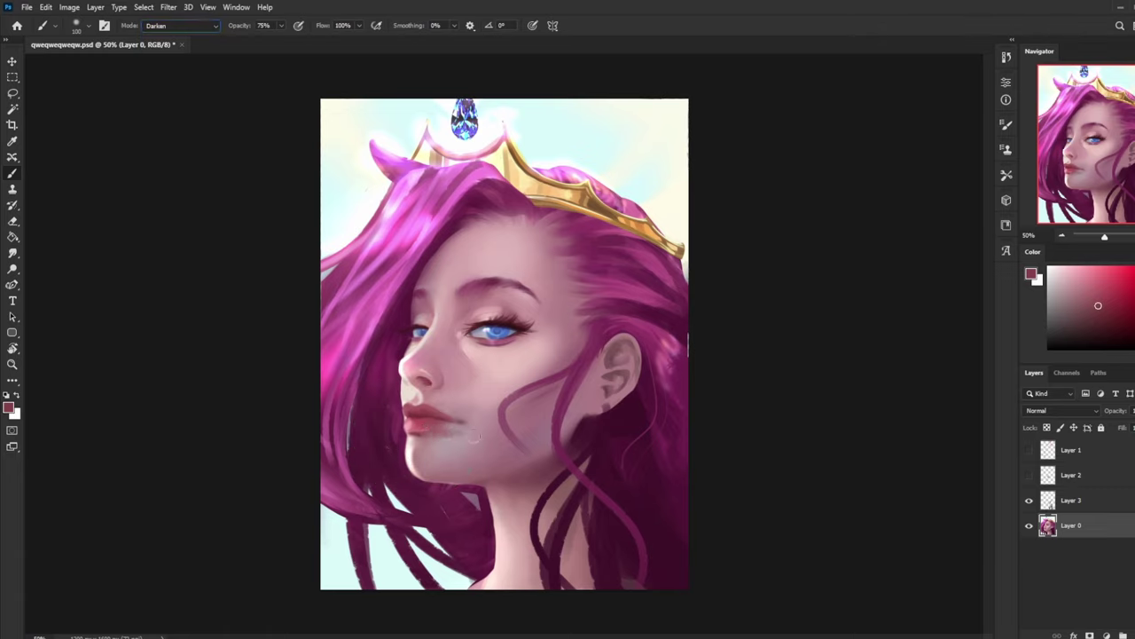
key(bracketright)
key(bracketright)
key(bracketright)
key(bracketright)
key(bracketright)
key(ctrl+z)
- Tint the chin, lower face and ear with a sampled dusty pink on Layer 0, using a Color-mode brush at size 600
alt+click(452, 387)
key(ctrl+minus)
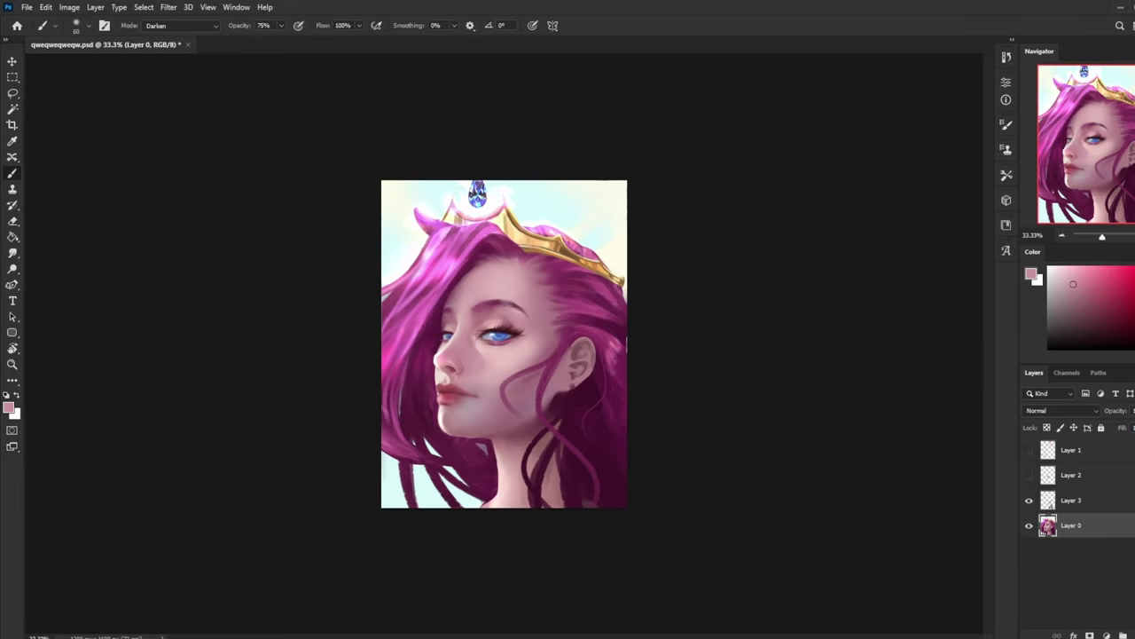
click(195, 29)
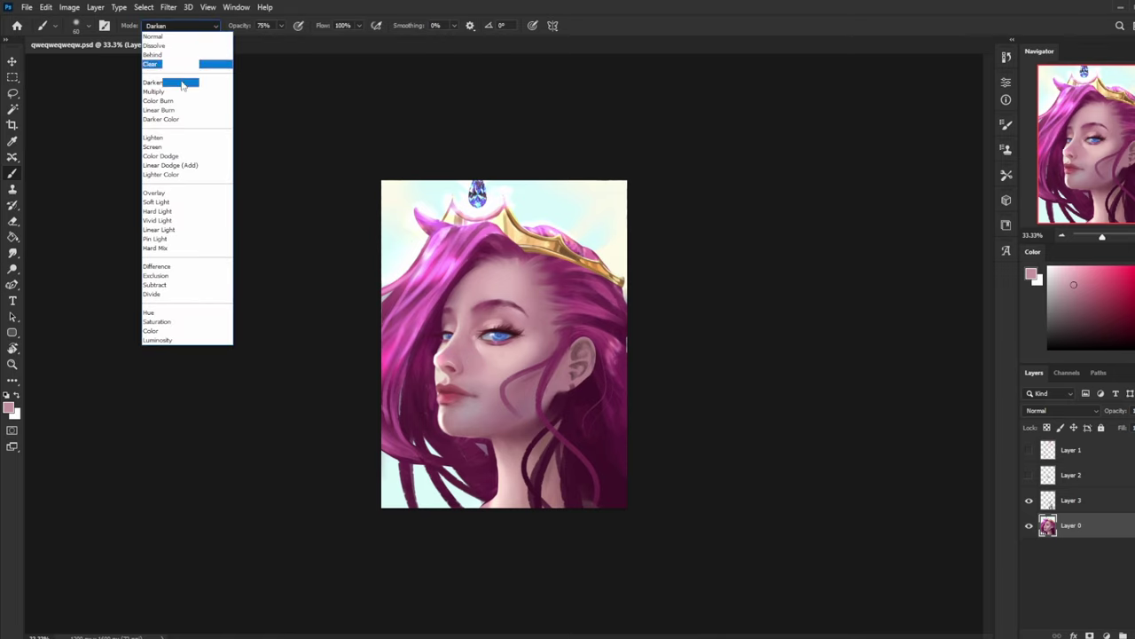
click(181, 326)
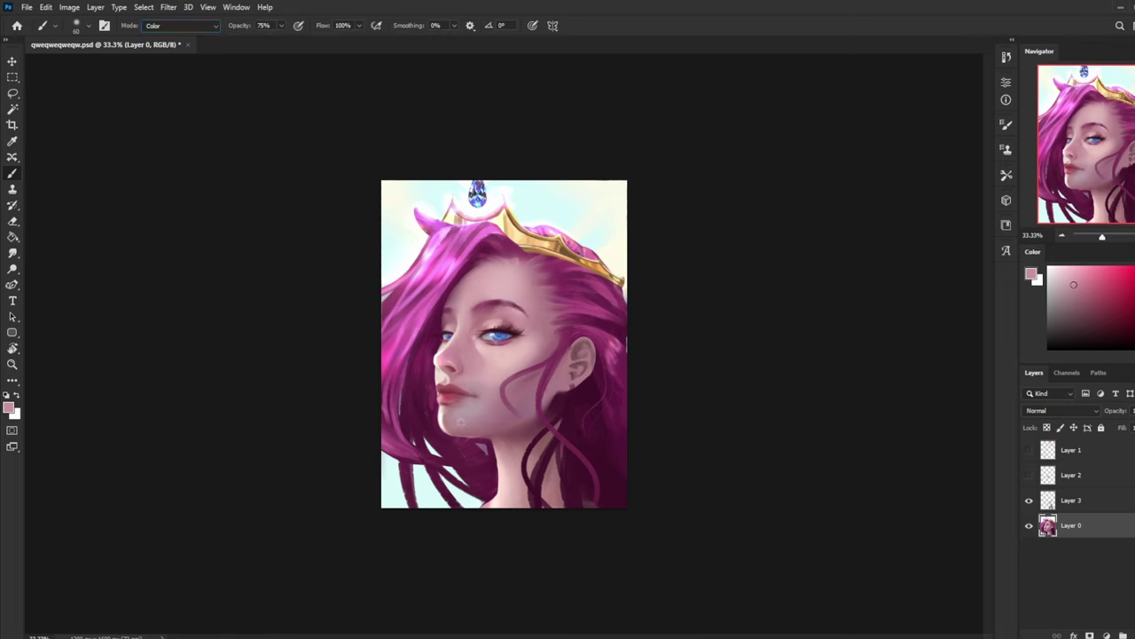
key(])
key(])
key(])
key(])
key(])
key(])
key(])
key(bracketright)
key(bracketright)
key(bracketright)
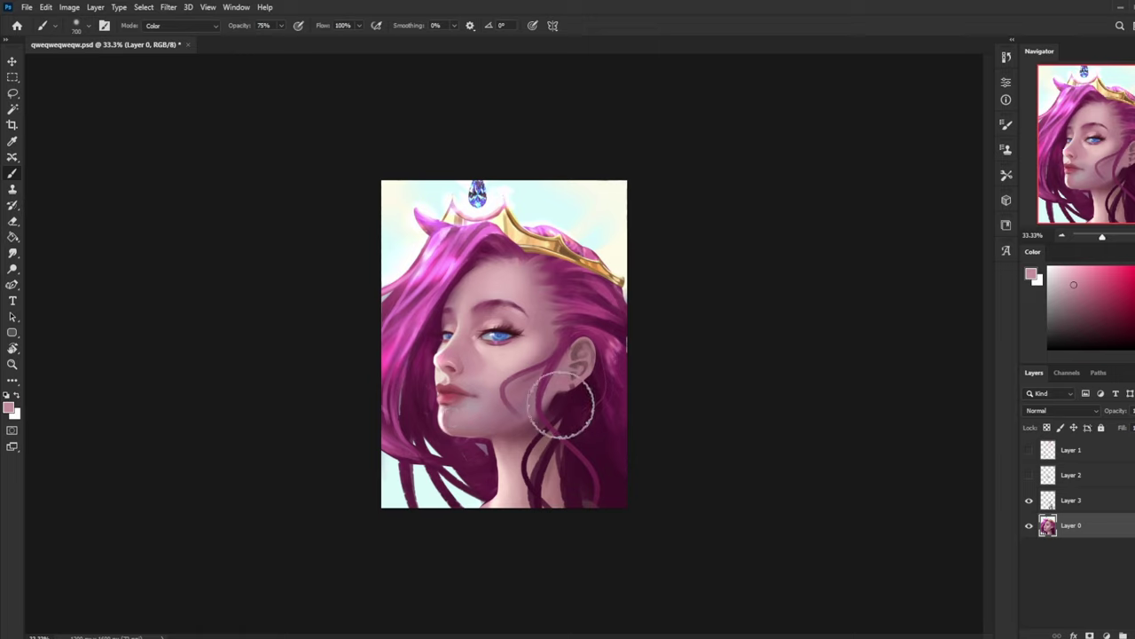
key(bracketleft)
key(bracketleft)
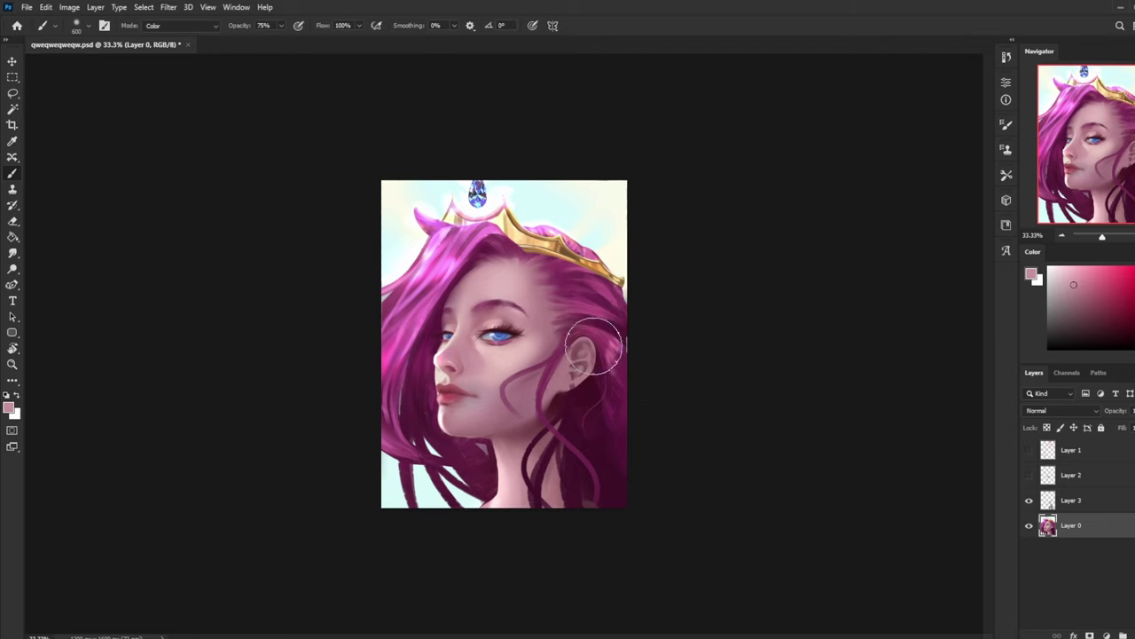
- Shade the hair below the ear with sampled dark plum, using the brush in Darken mode at 23% opacity
alt+click(595, 395)
click(194, 27)
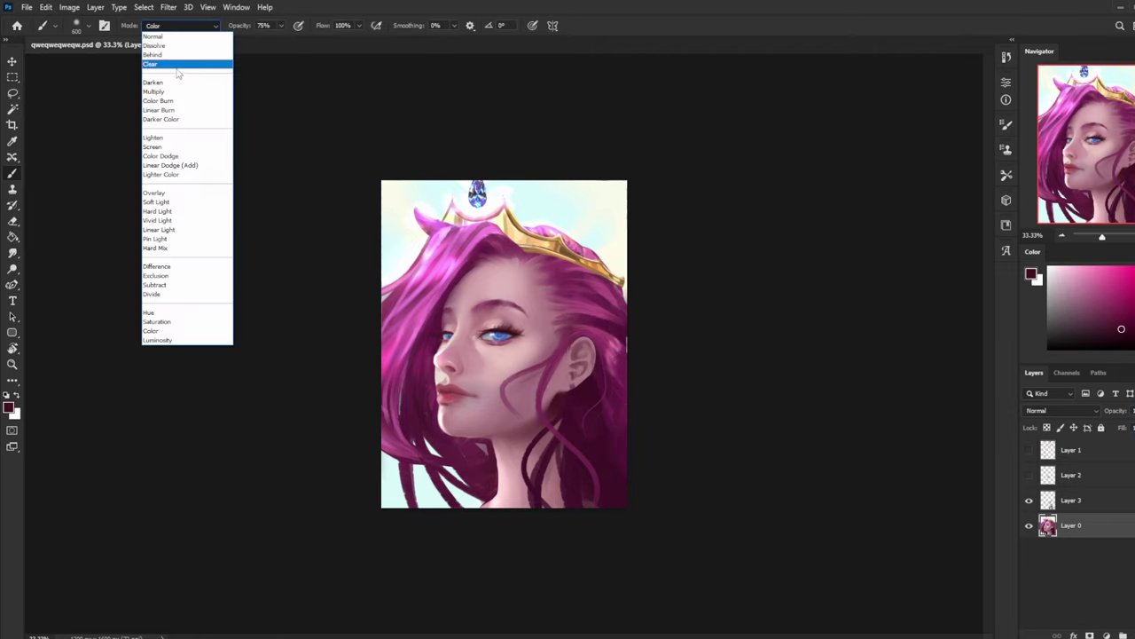
click(200, 78)
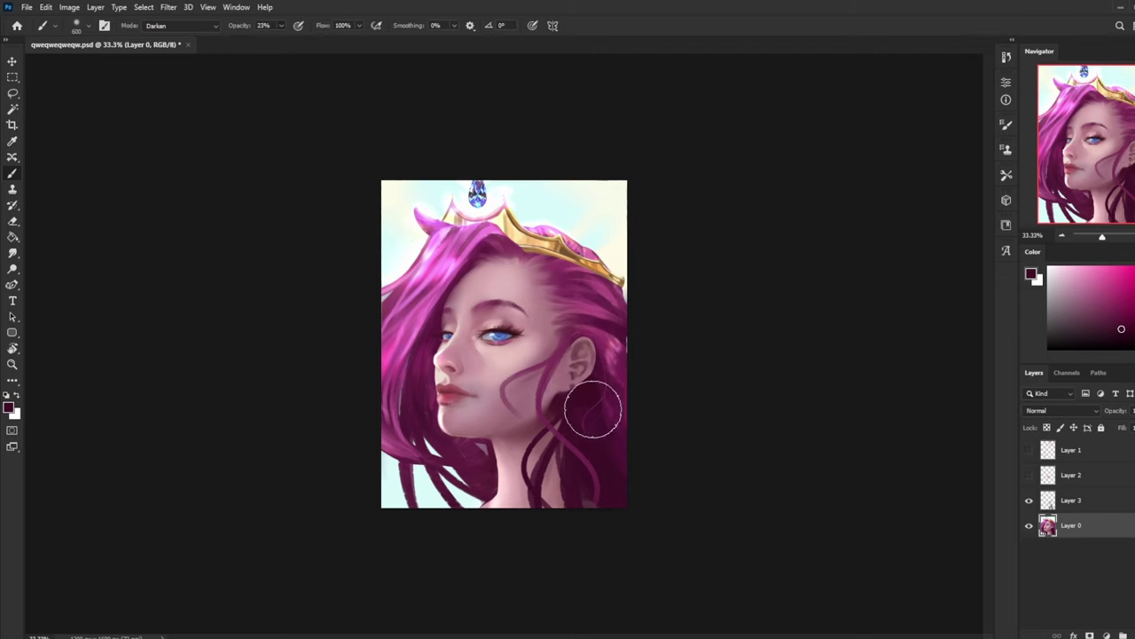
- Reduce the brush to size 70 and refine the shading around the earlobe and jaw with sampled plum and mauve tones
key(bracketleft)
key(bracketleft)
key(bracketleft)
key(bracketleft)
key(bracketleft)
key(bracketleft)
key(bracketleft)
key(bracketleft)
key(bracketleft)
key(bracketleft)
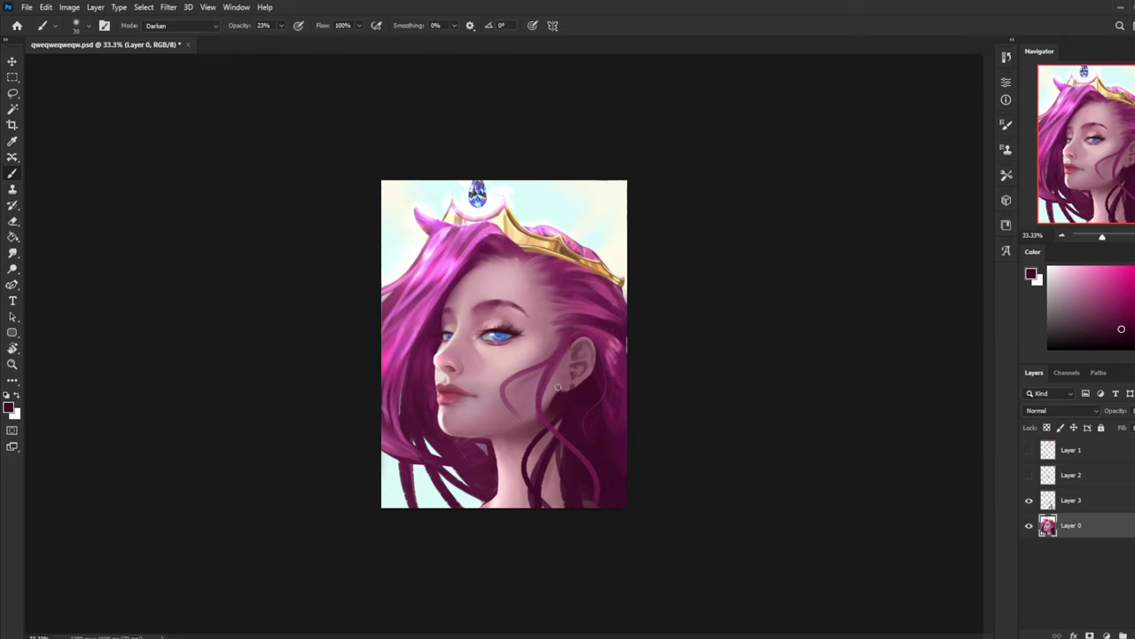
alt+click(548, 405)
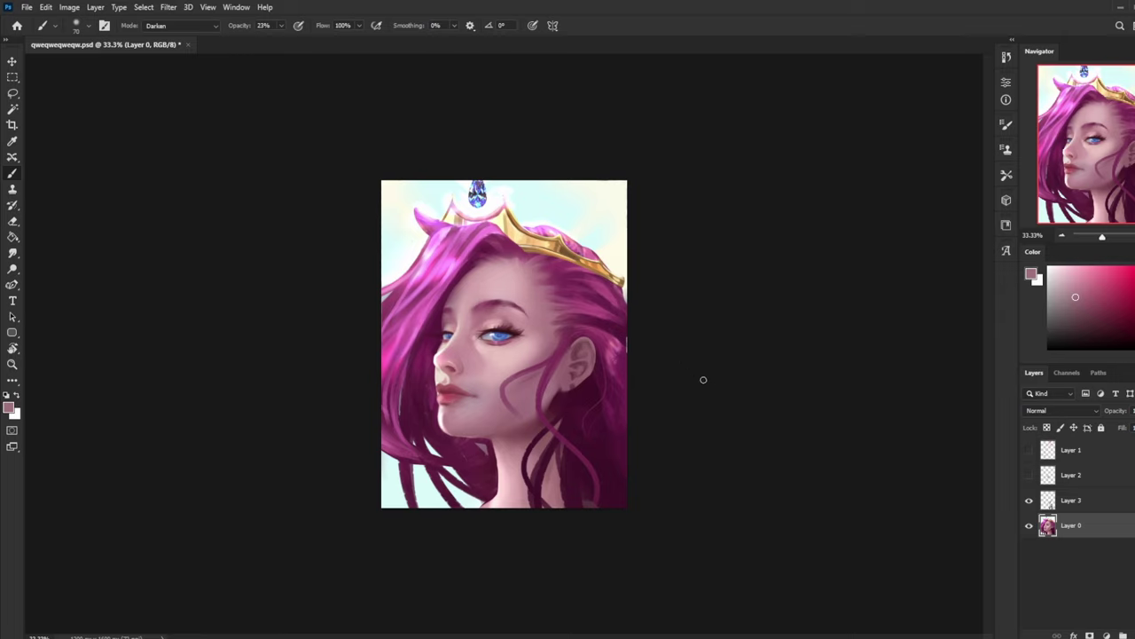
- Compare the portrait with and without Layer 3, leave it hidden, and show and select the star on Layer 2
click(1029, 502)
click(1029, 502)
click(1031, 502)
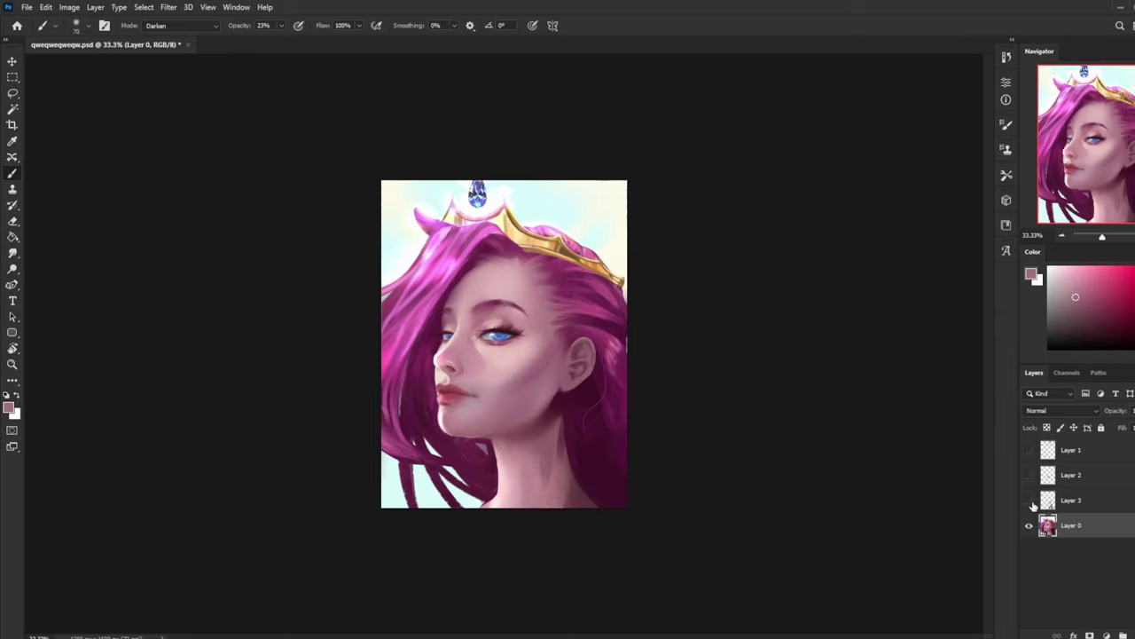
click(1029, 502)
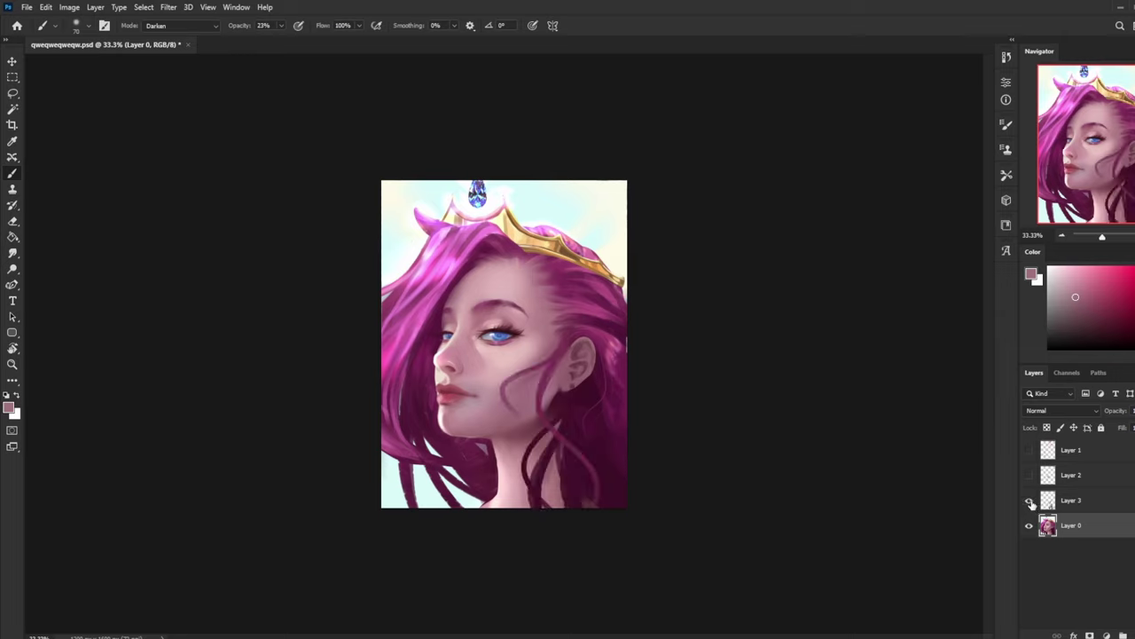
click(1029, 502)
click(1029, 475)
click(1028, 476)
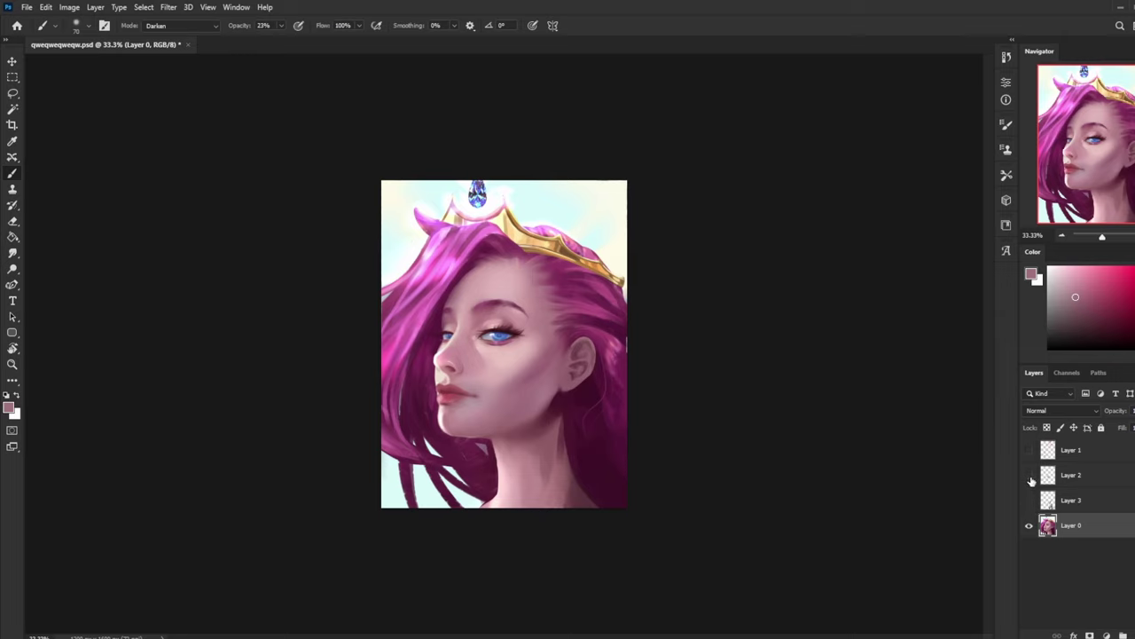
click(1029, 476)
click(1052, 476)
- Remove the skin-colored patch around the star on Layer 2 with the Magic Wand and shift the star slightly up the cheek
key(v)
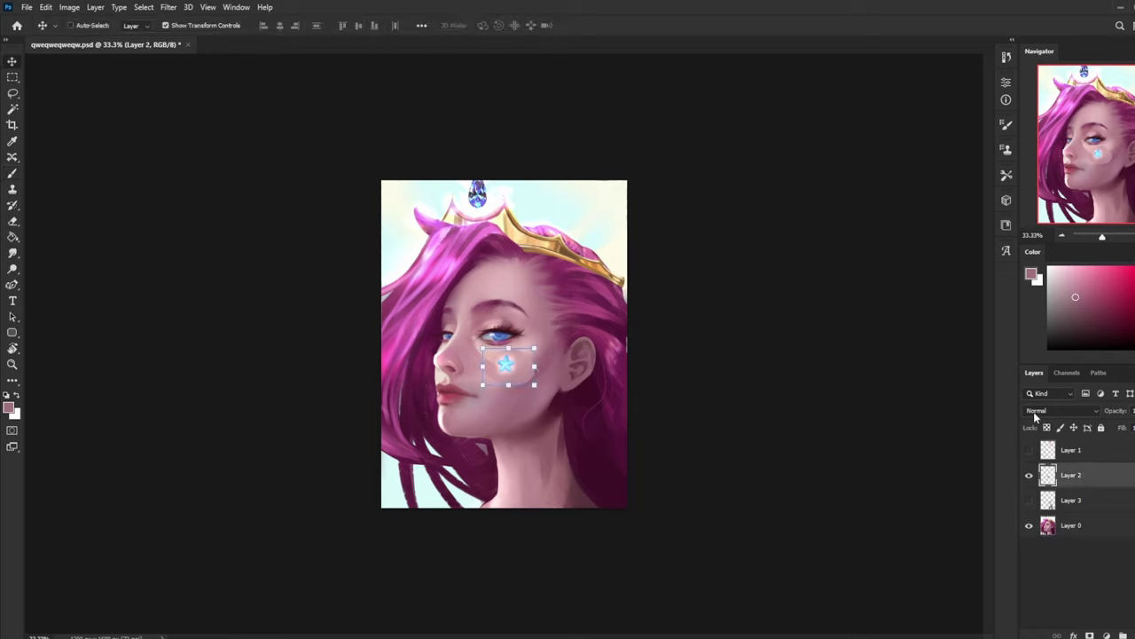
key(e)
click(18, 113)
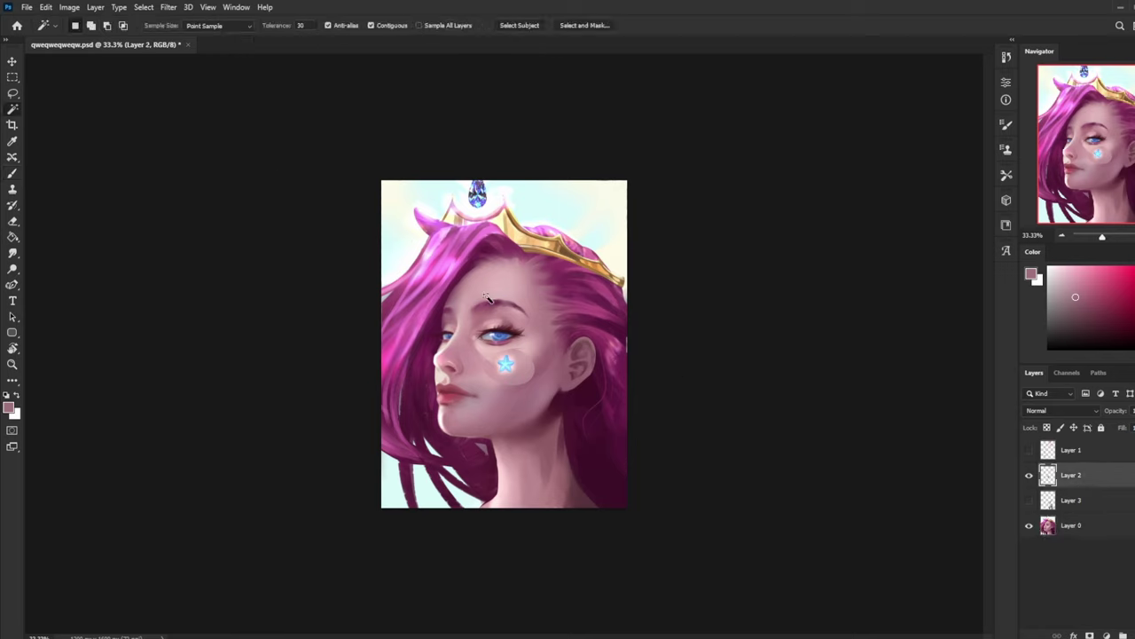
click(507, 354)
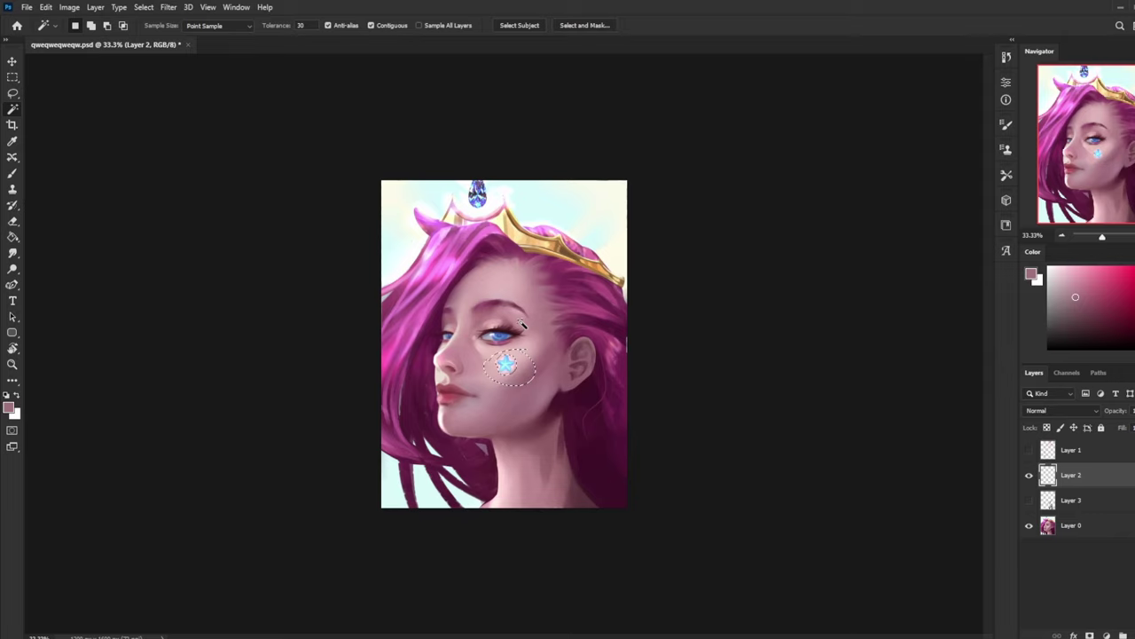
right_click(490, 328)
click(515, 337)
key(v)
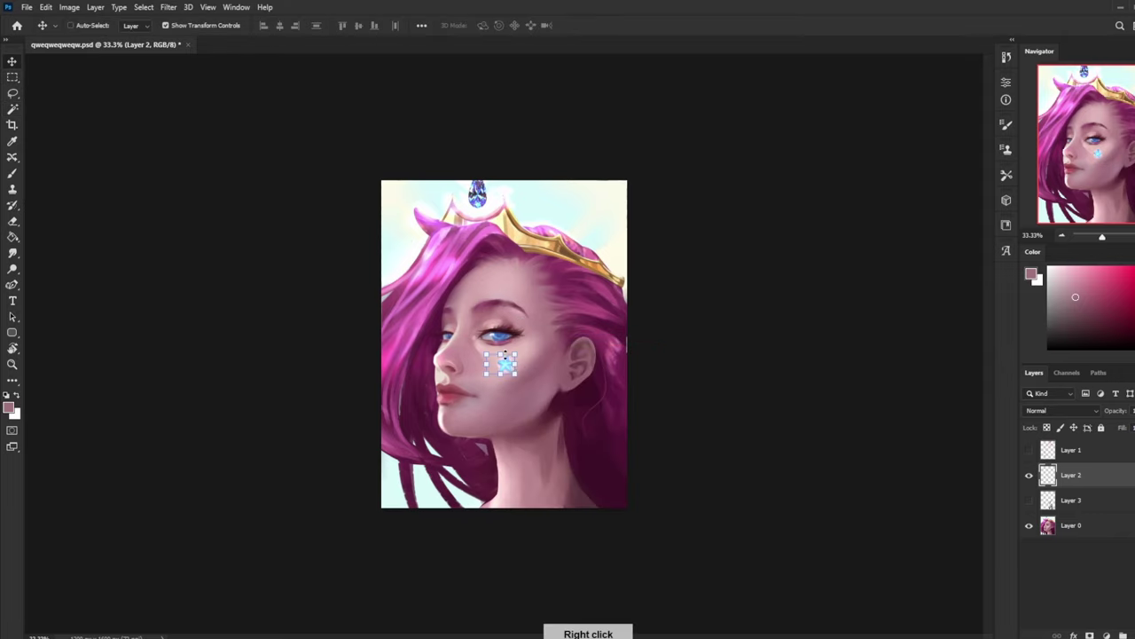
drag(513, 372, 517, 366)
key(e)
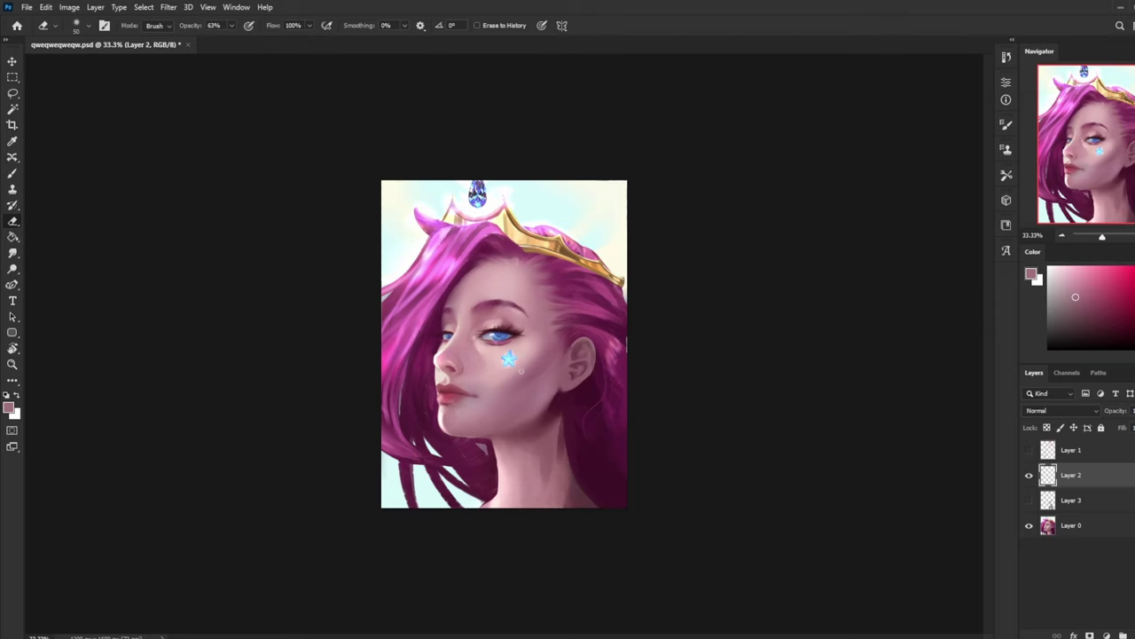
- Marquee-select the leftover pixels beside the star on Layer 2, delete them, and clear the selection
key(ctrl+plus)
key(ctrl+plus)
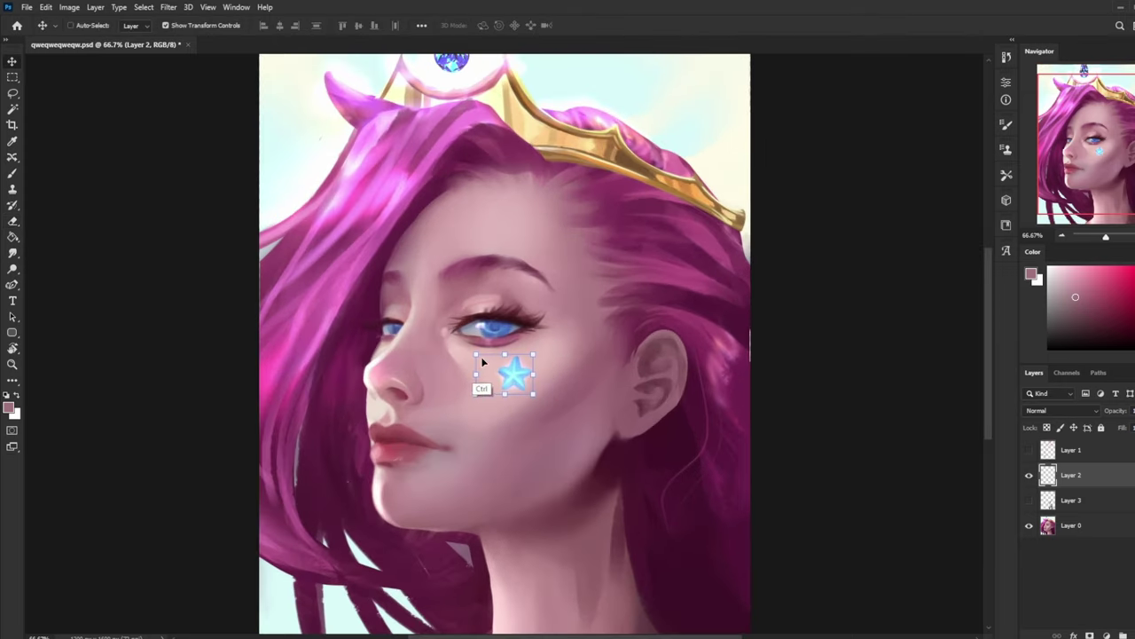
key(m)
drag(463, 334, 495, 426)
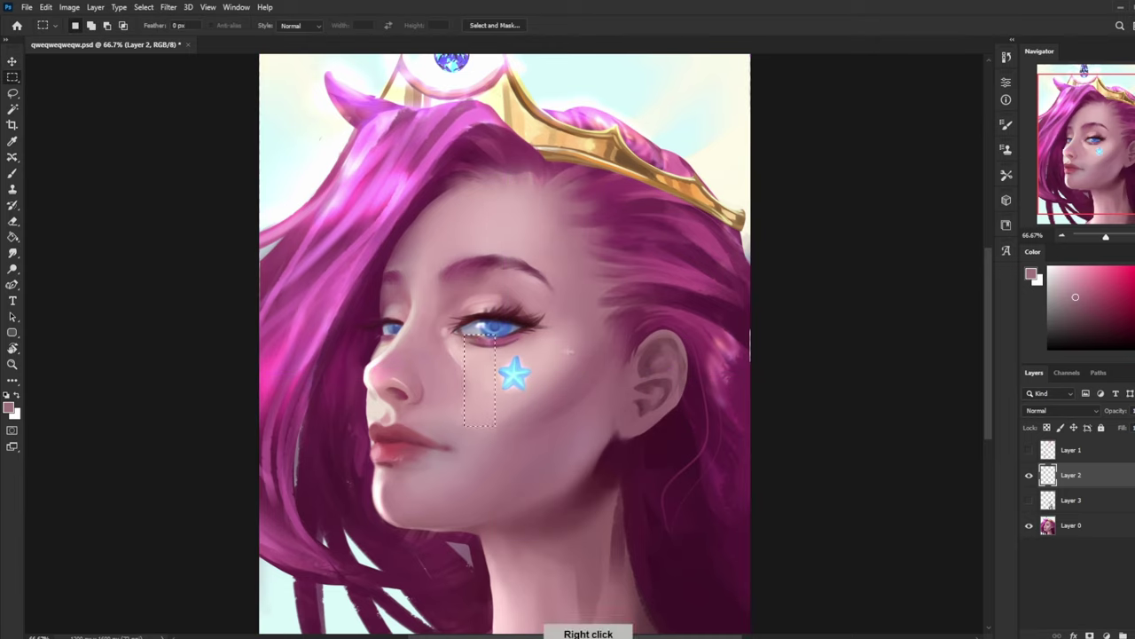
right_click(563, 347)
click(578, 353)
key(v)
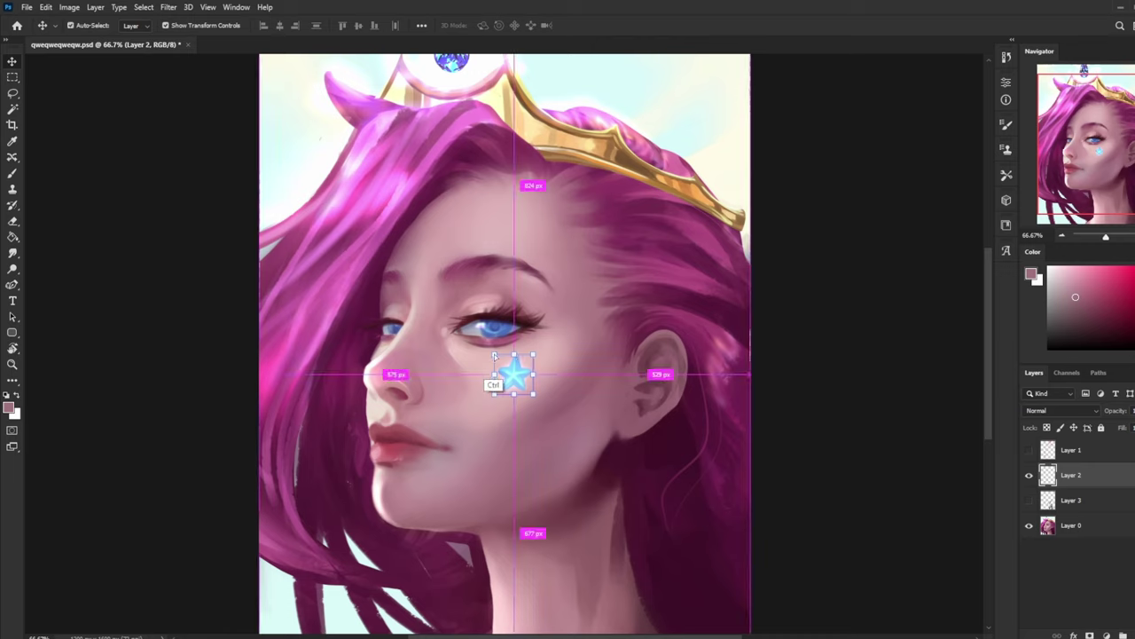
- Scale the star on the cheek down slightly with Free Transform and apply it
key(ctrl+t)
mouse_move(533, 355)
mouse_down()
mouse_move(539, 393)
mouse_move(530, 357)
mouse_move(519, 371)
mouse_up()
click(606, 24)
key(b)
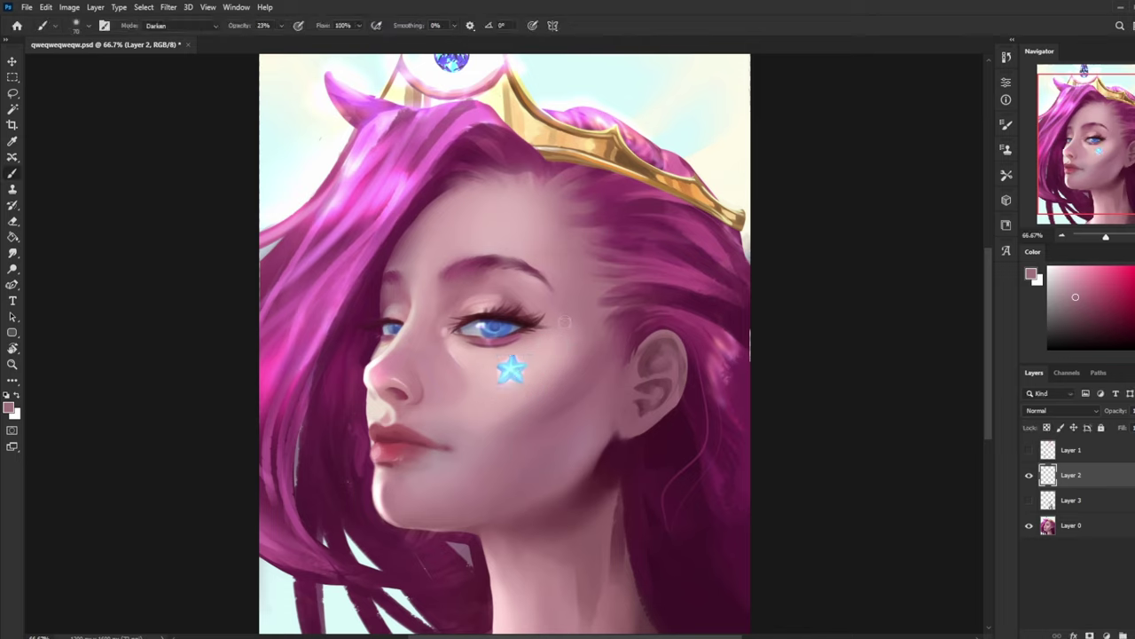
- Widen and skew the cheek star slightly with Free Transform to about 110% width, and apply it
key(v)
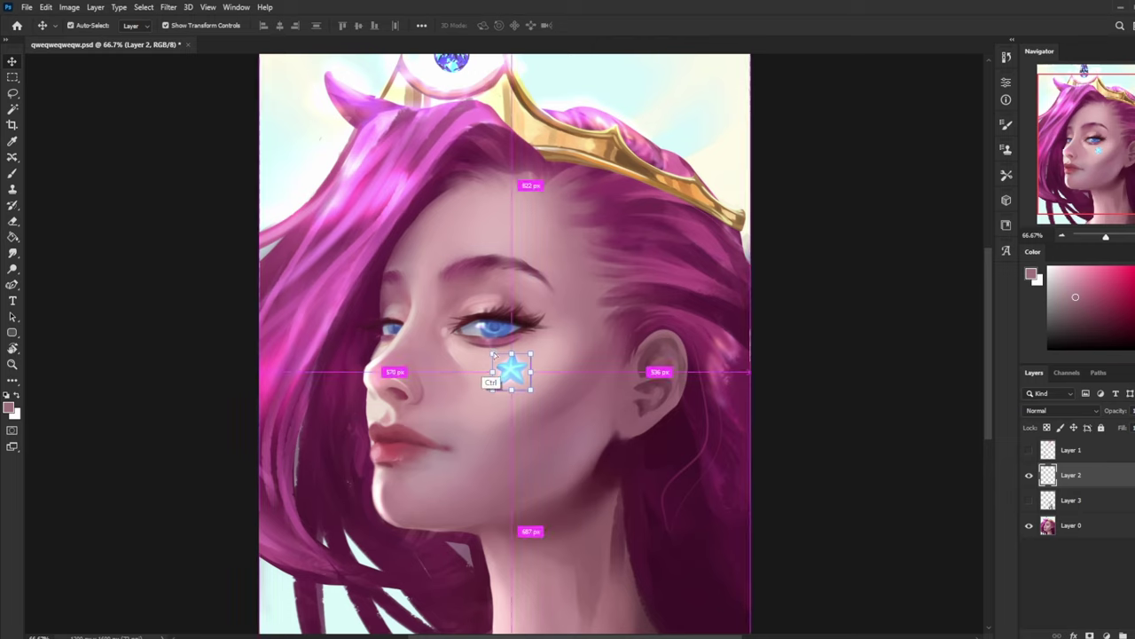
key(ctrl+t)
drag(493, 349, 494, 354)
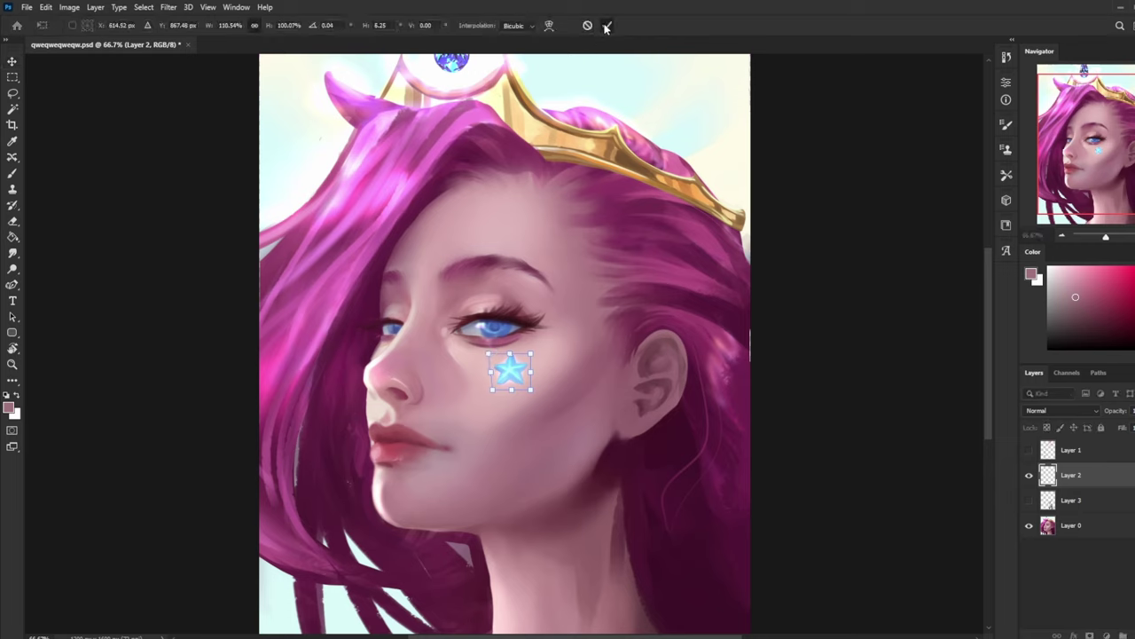
click(607, 26)
key(b)
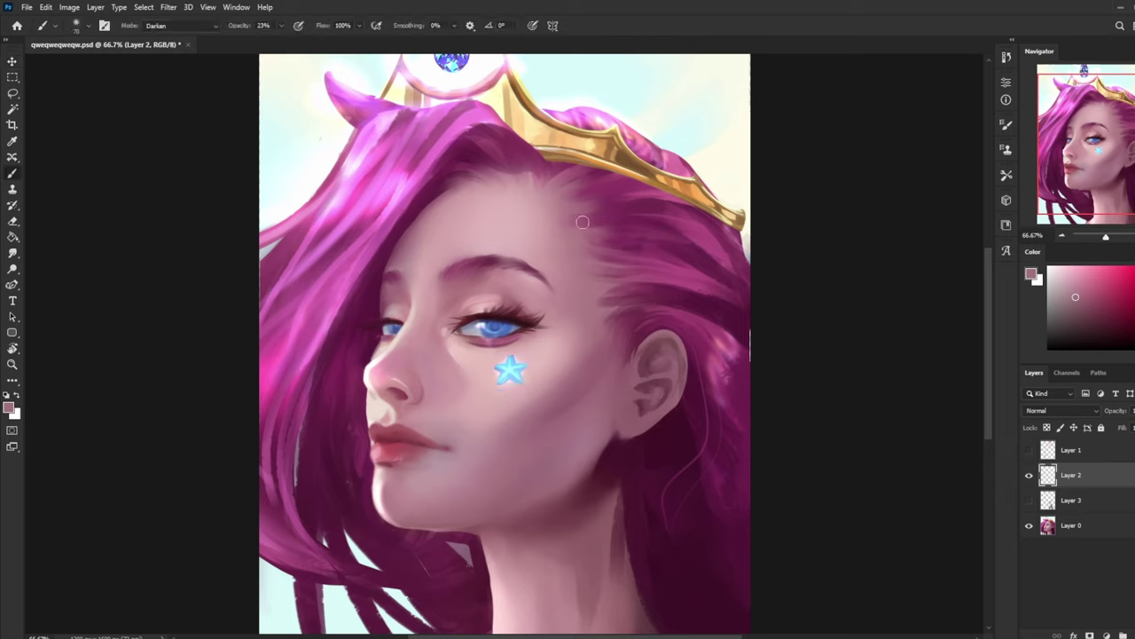
double_click(1107, 485)
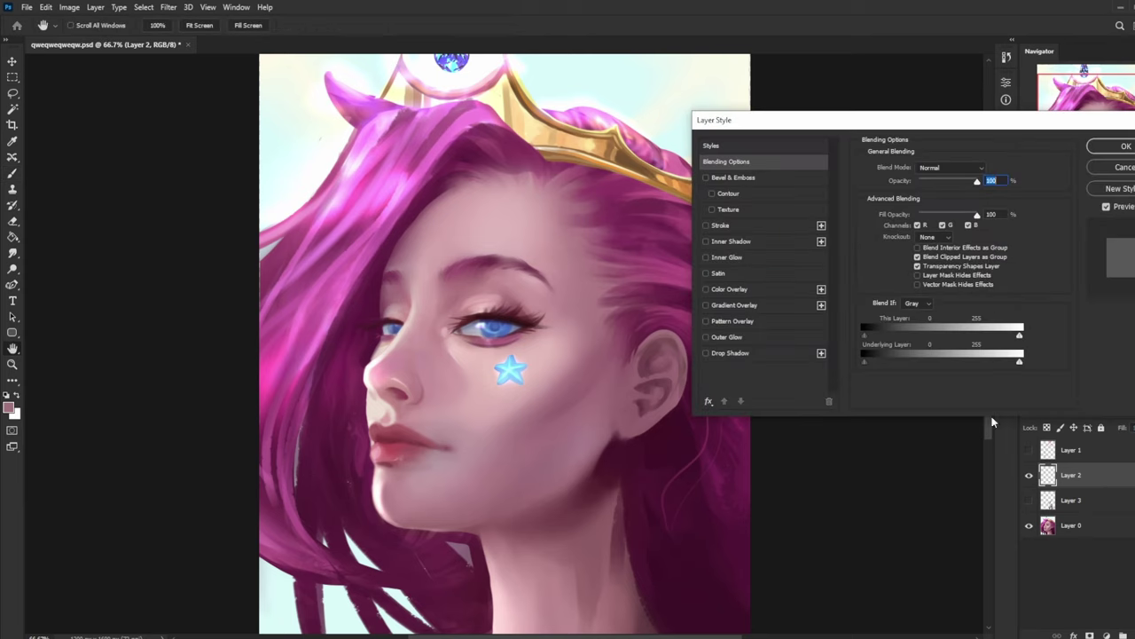
click(729, 353)
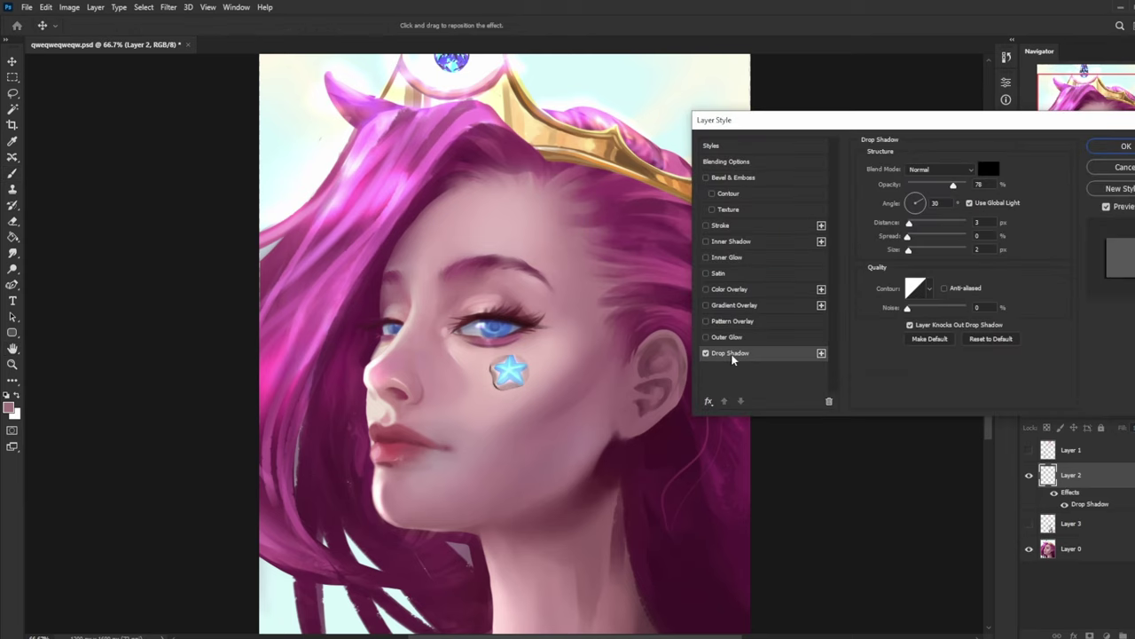
click(1125, 169)
- Trace the blue star's outline on Layer 2 with the Lasso and correct the selection along its edges
key(z)
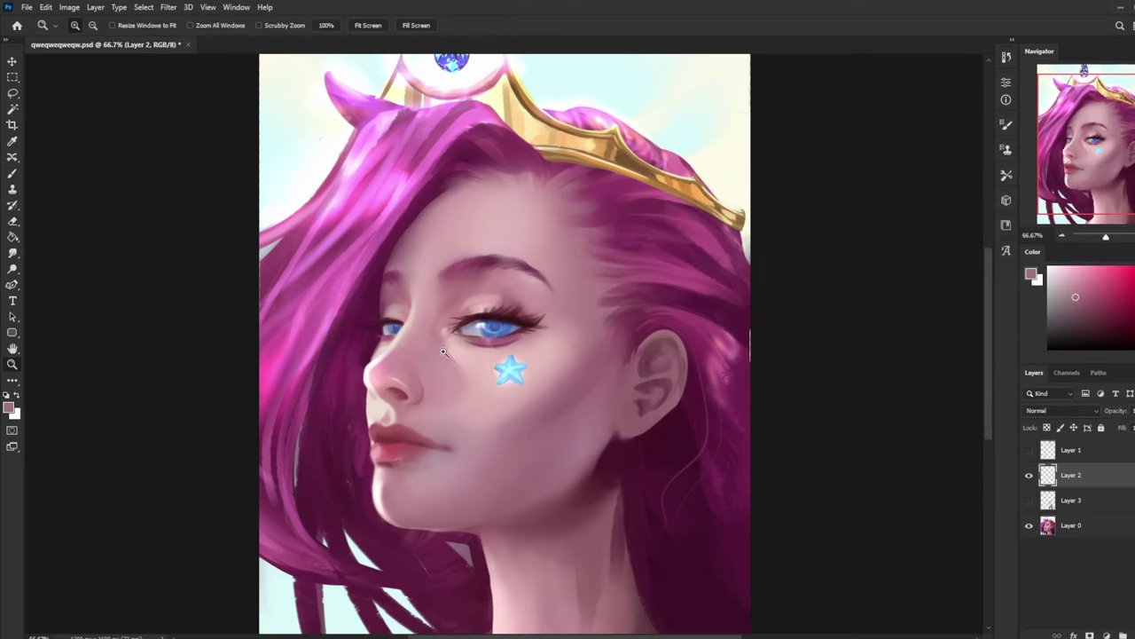
drag(449, 337, 553, 411)
key(l)
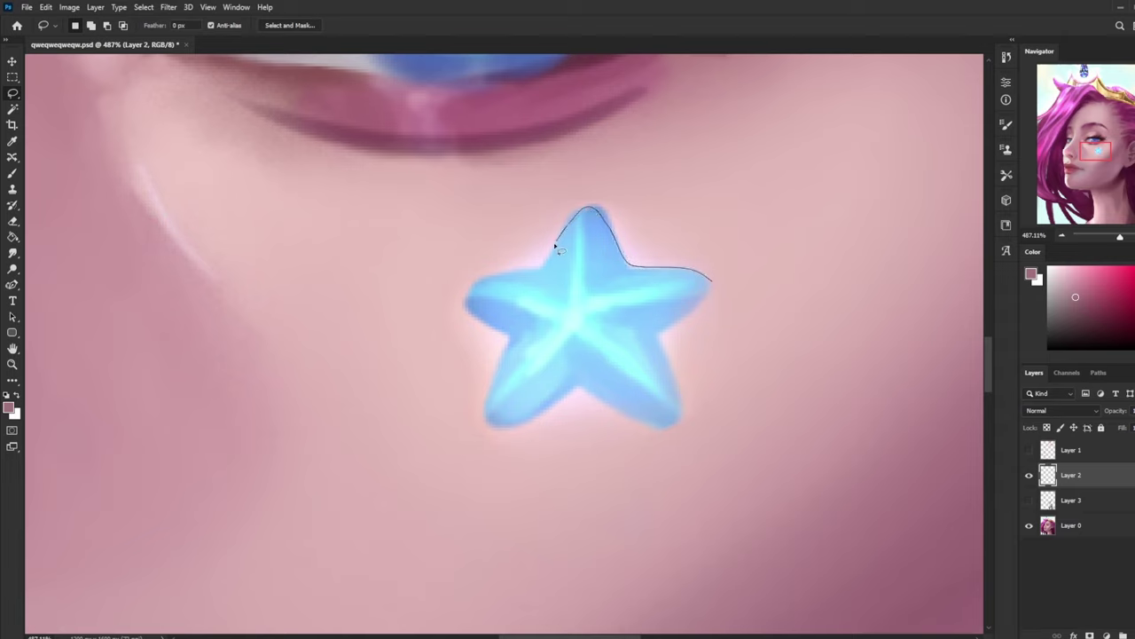
mouse_move(555, 246)
mouse_down()
mouse_move(471, 292)
mouse_move(472, 311)
mouse_move(500, 330)
mouse_up()
mouse_move(486, 421)
mouse_down()
mouse_move(516, 423)
mouse_move(571, 388)
mouse_move(608, 397)
mouse_up()
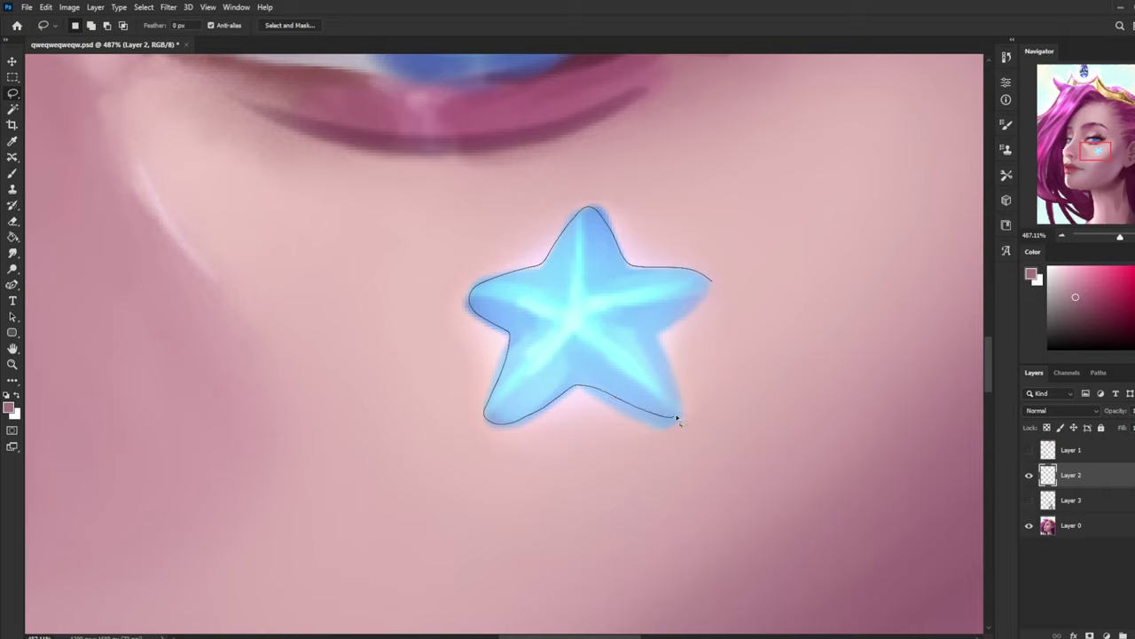
mouse_move(677, 418)
mouse_down()
mouse_move(662, 329)
mouse_move(710, 281)
mouse_up()
key(shift)
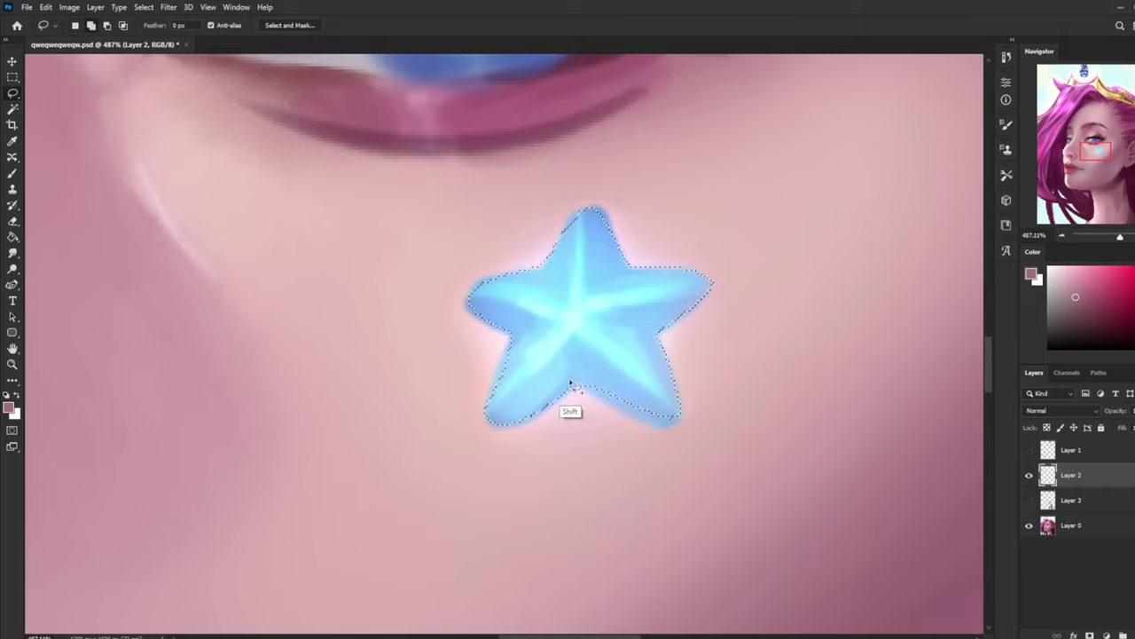
key(alt)
mouse_move(512, 328)
mouse_down()
mouse_move(516, 401)
mouse_move(514, 332)
mouse_move(492, 373)
mouse_move(533, 353)
mouse_move(510, 335)
mouse_move(492, 431)
mouse_move(495, 328)
mouse_up()
key(shift)
key(alt)
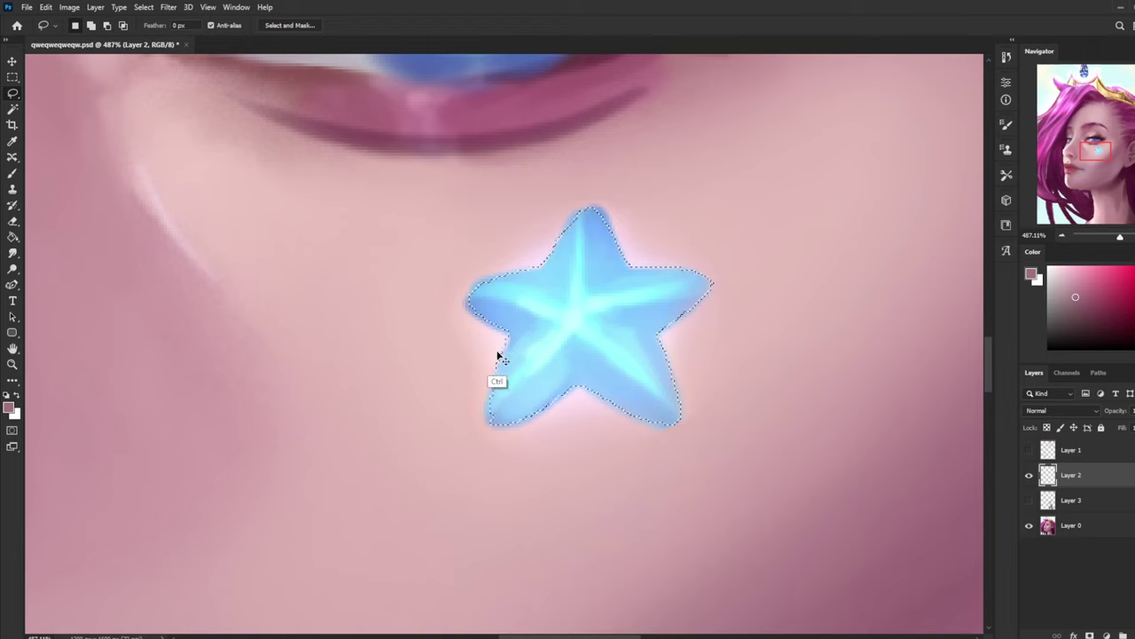
- Refine the lasso selection at the star's inner corners and copy the selected star to a new layer
key(b)
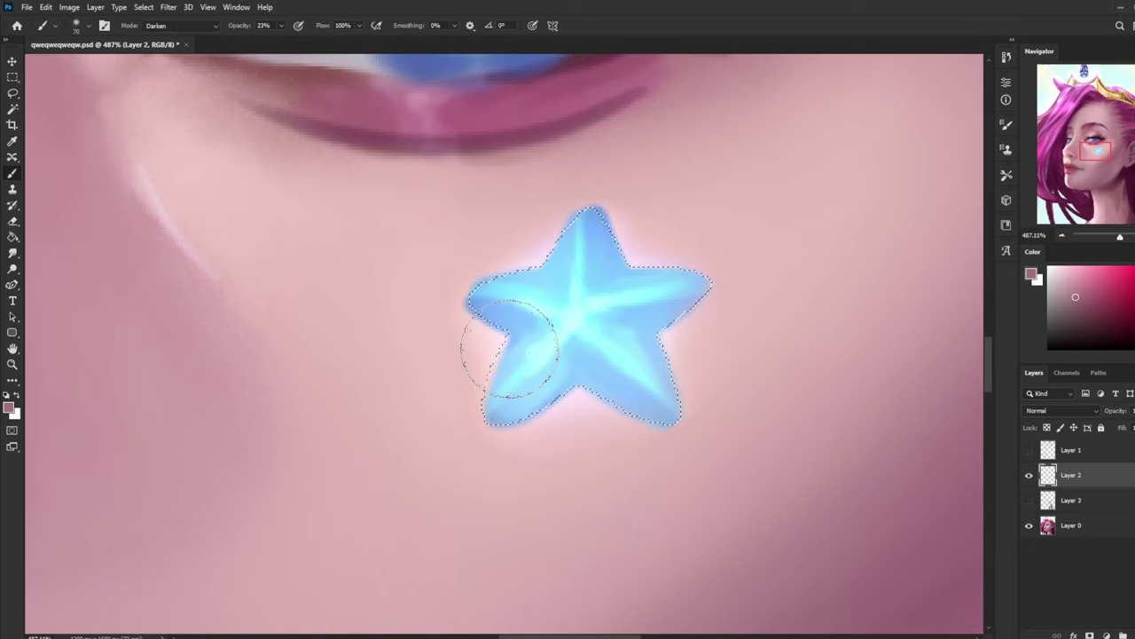
key(l)
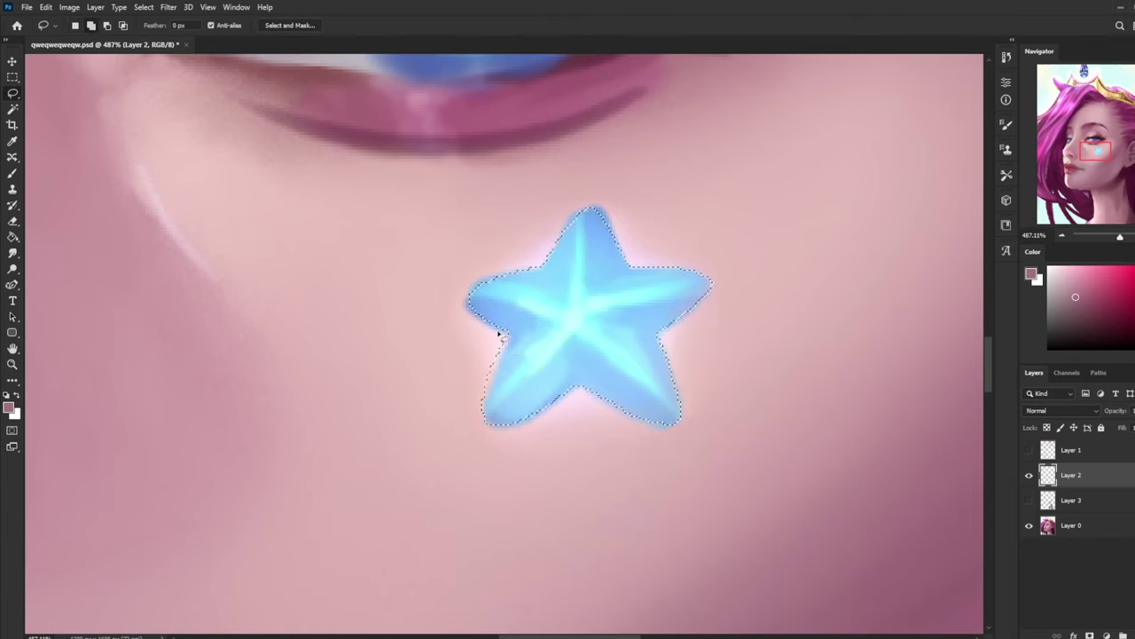
mouse_move(499, 332)
mouse_down()
mouse_move(487, 420)
mouse_move(508, 337)
mouse_move(464, 426)
mouse_move(500, 326)
mouse_up()
key(shift)
drag(557, 276, 552, 267)
key(Delete)
key(ctrl+z)
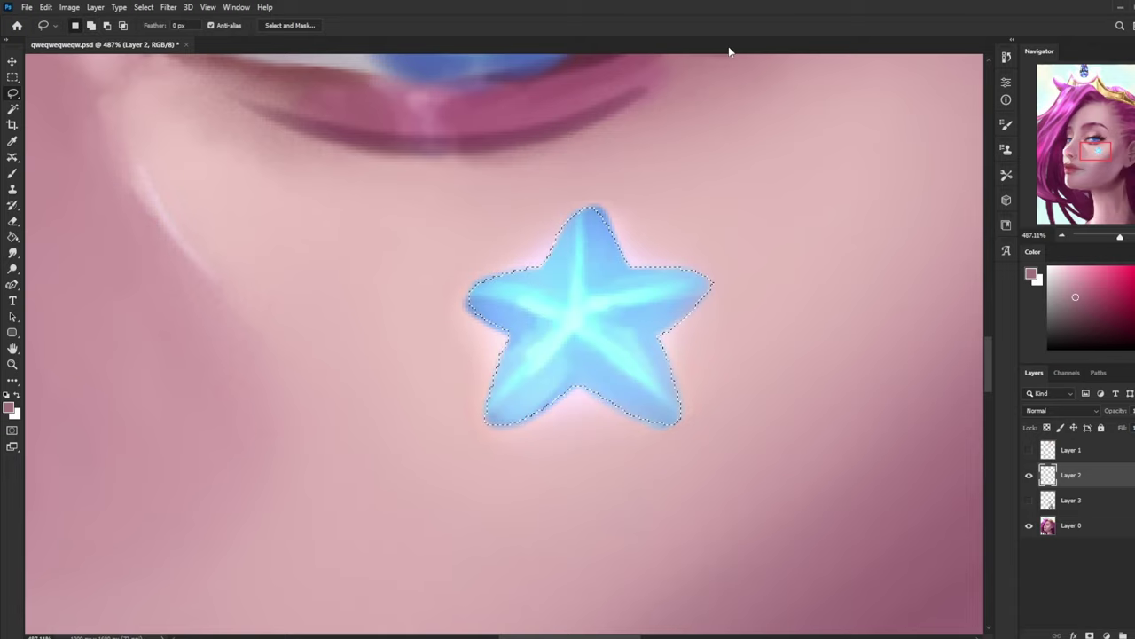
key(ctrl+j)
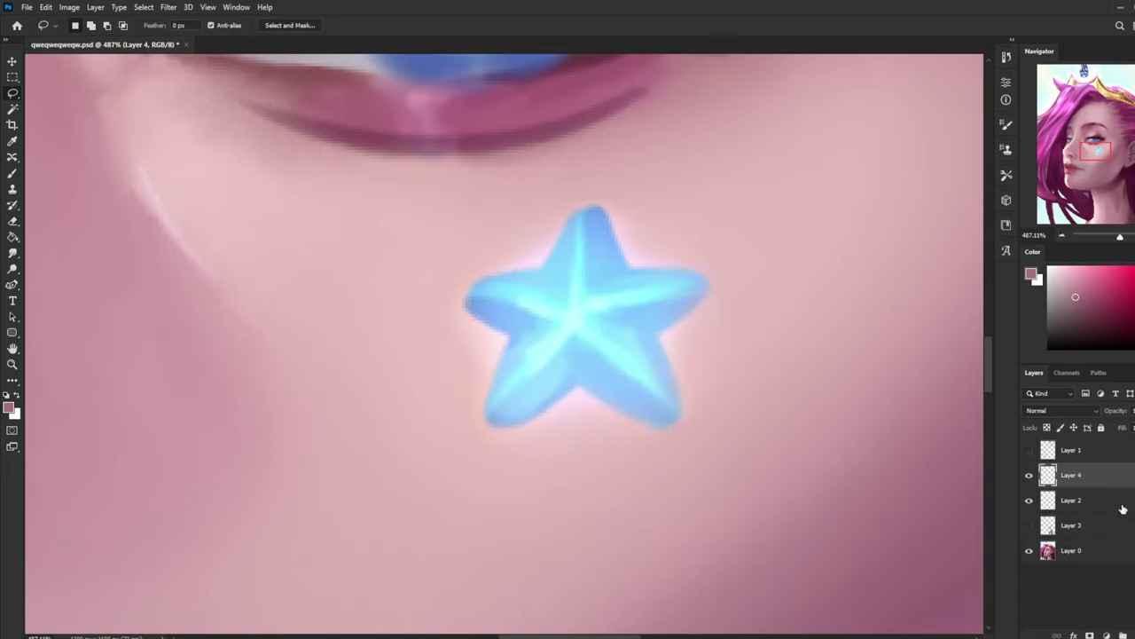
- Delete the old star layer, Layer 2, and make the clean star copy on Layer 4 active
click(1122, 509)
key(Delete)
click(1095, 482)
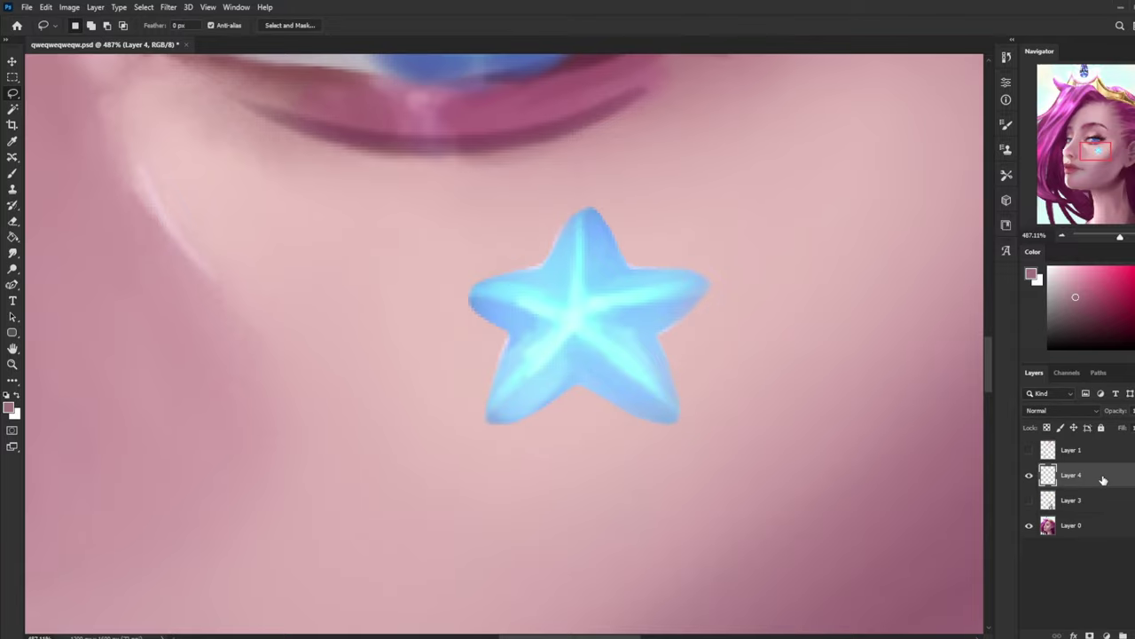
- Add a drop shadow to the star on Layer 4 with 67% opacity, a 143° angle and a short distance
double_click(1103, 480)
key(ctrl+minus)
key(ctrl+minus)
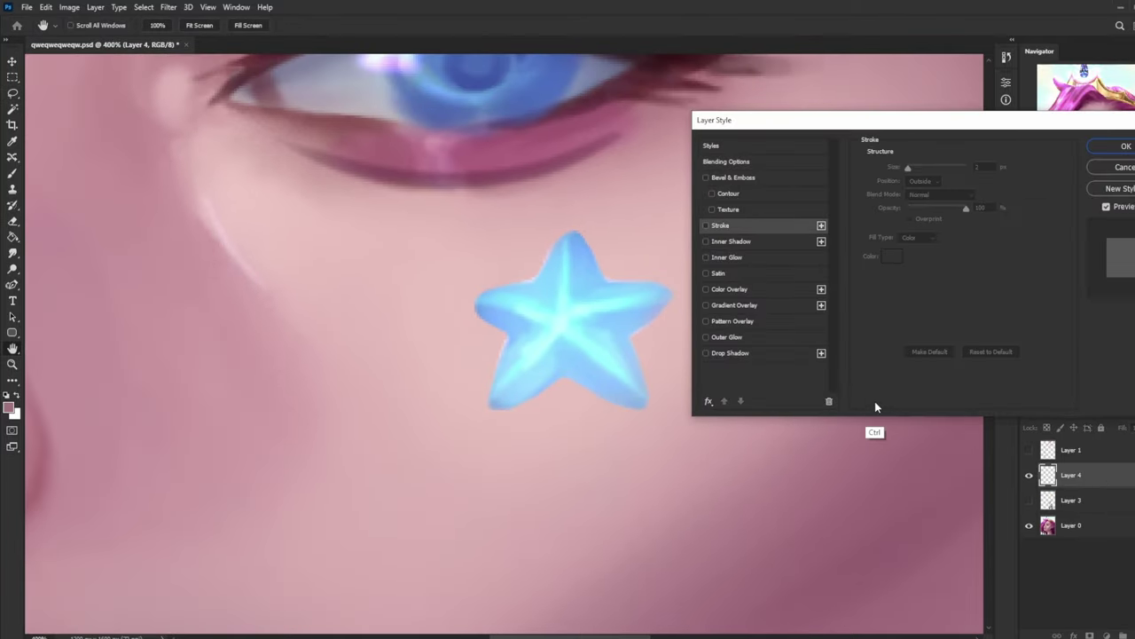
key(ctrl+minus)
key(ctrl+minus)
key(ctrl+minus)
key(ctrl+minus)
click(707, 353)
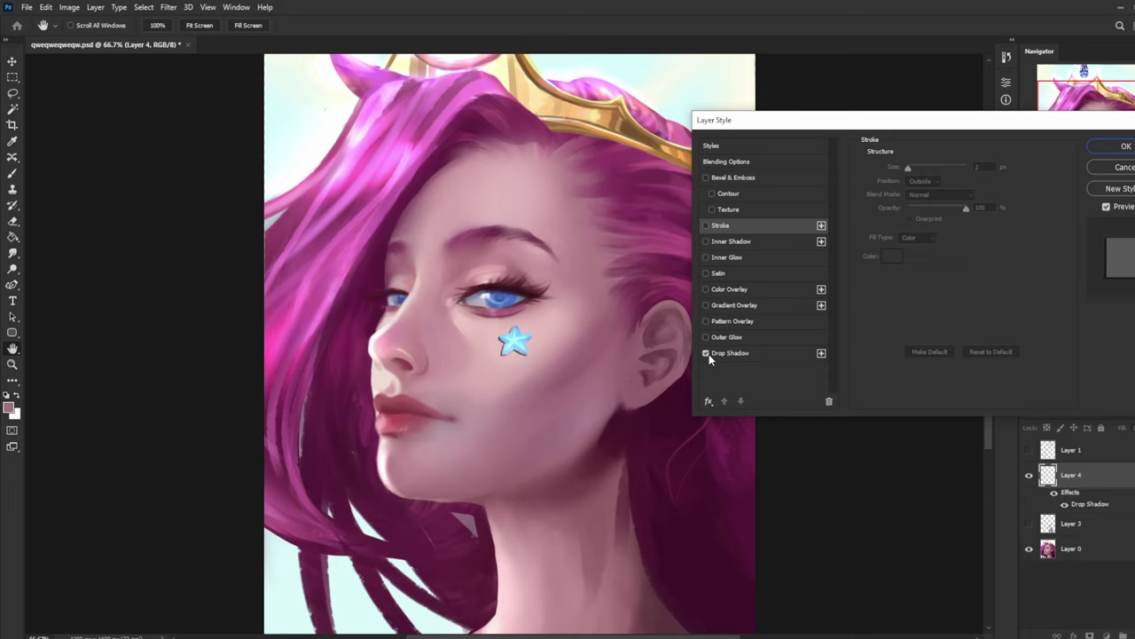
click(754, 354)
mouse_move(924, 211)
mouse_down()
mouse_move(907, 195)
mouse_move(917, 227)
mouse_up()
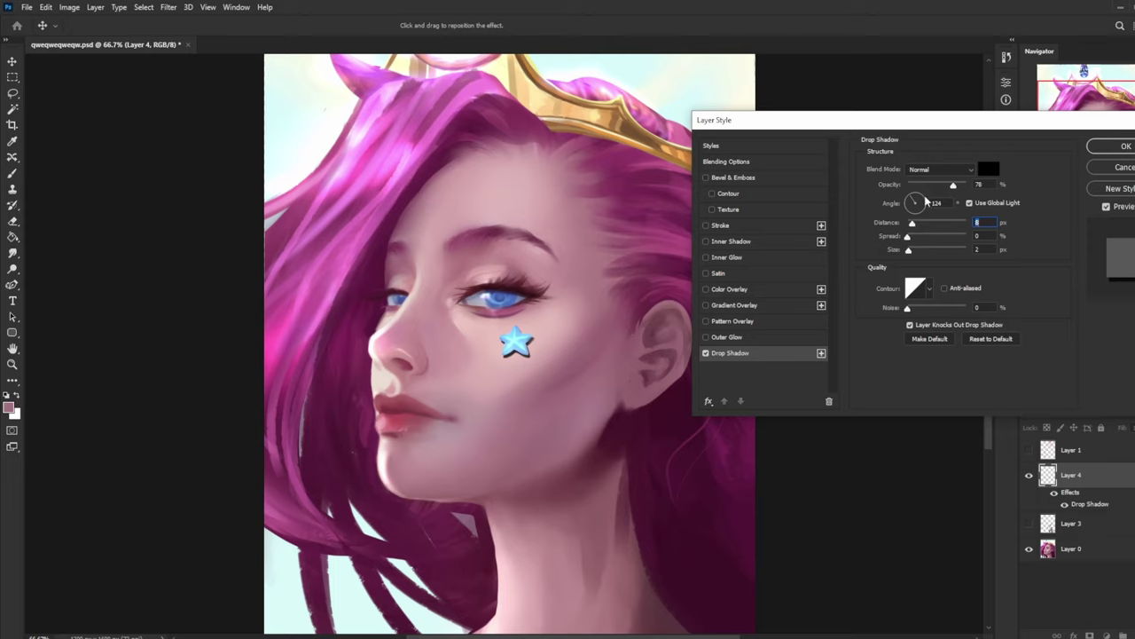
drag(953, 188, 910, 225)
- Recolour the star's drop shadow to a dark magenta sampled from the hair
click(988, 169)
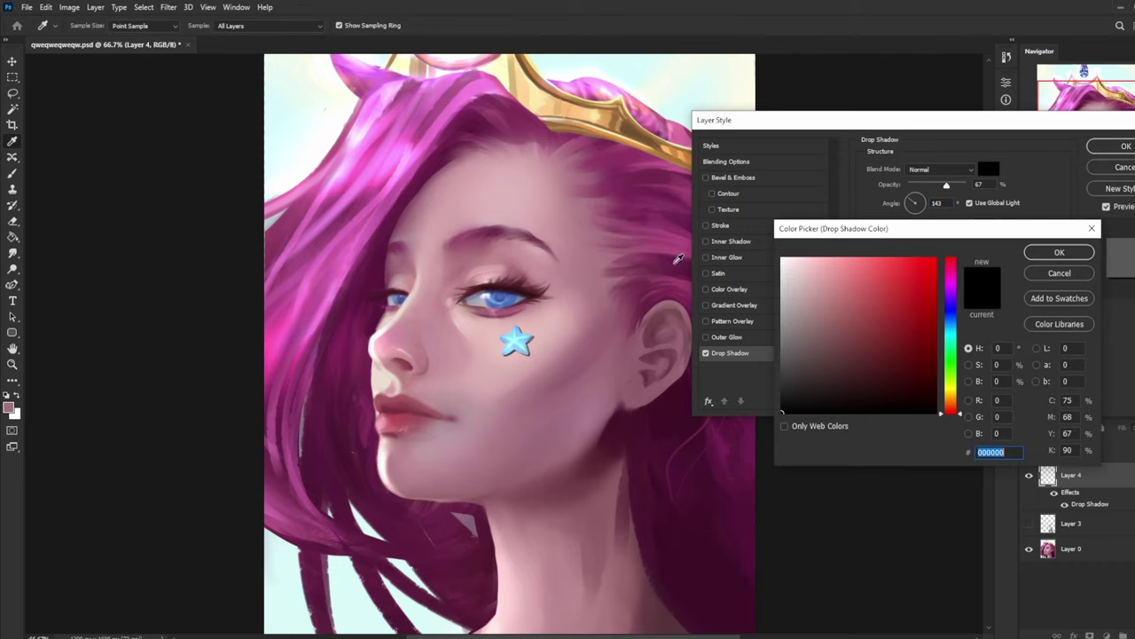
click(681, 268)
click(680, 406)
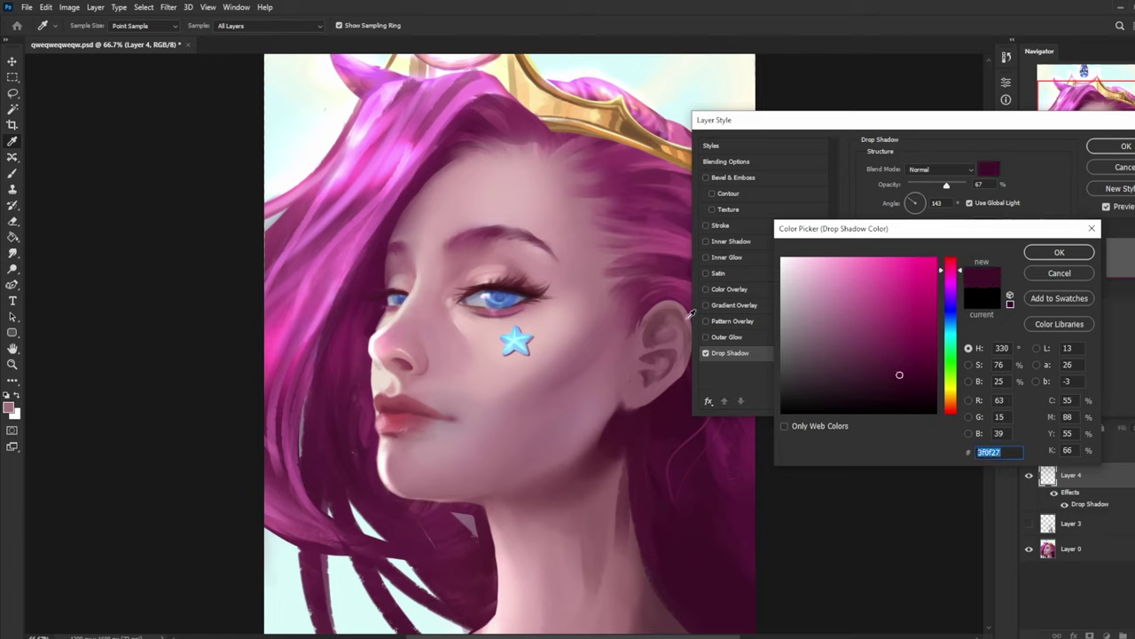
click(677, 210)
click(1059, 252)
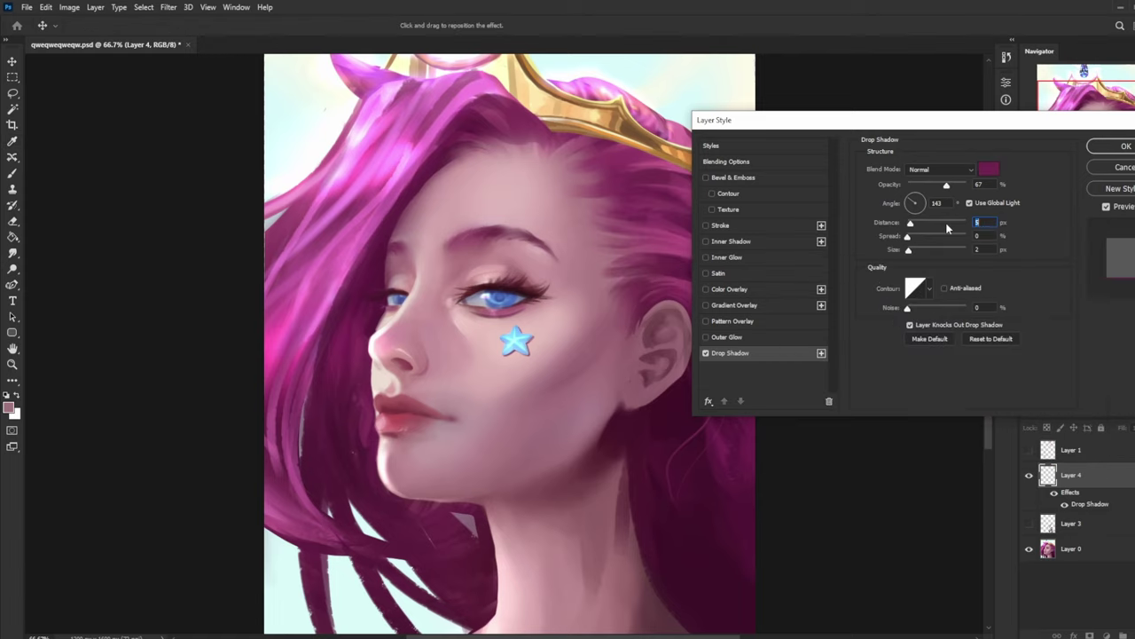
- Fine-tune the drop shadow's spread, size and opacity, compare with and without the effect, and apply it
key(Tab)
drag(928, 238, 915, 254)
drag(932, 183, 925, 186)
drag(928, 239, 928, 242)
click(1106, 206)
click(1106, 207)
click(1120, 146)
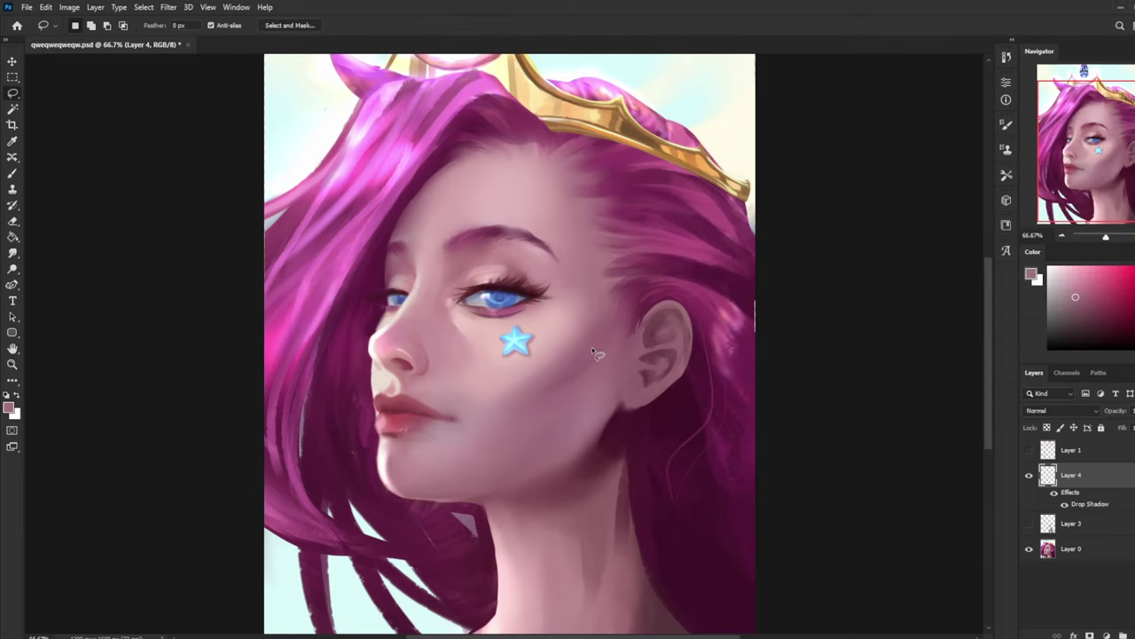
- Rasterize the layer style of Layer 4 to merge the shadow into the star
right_click(1089, 474)
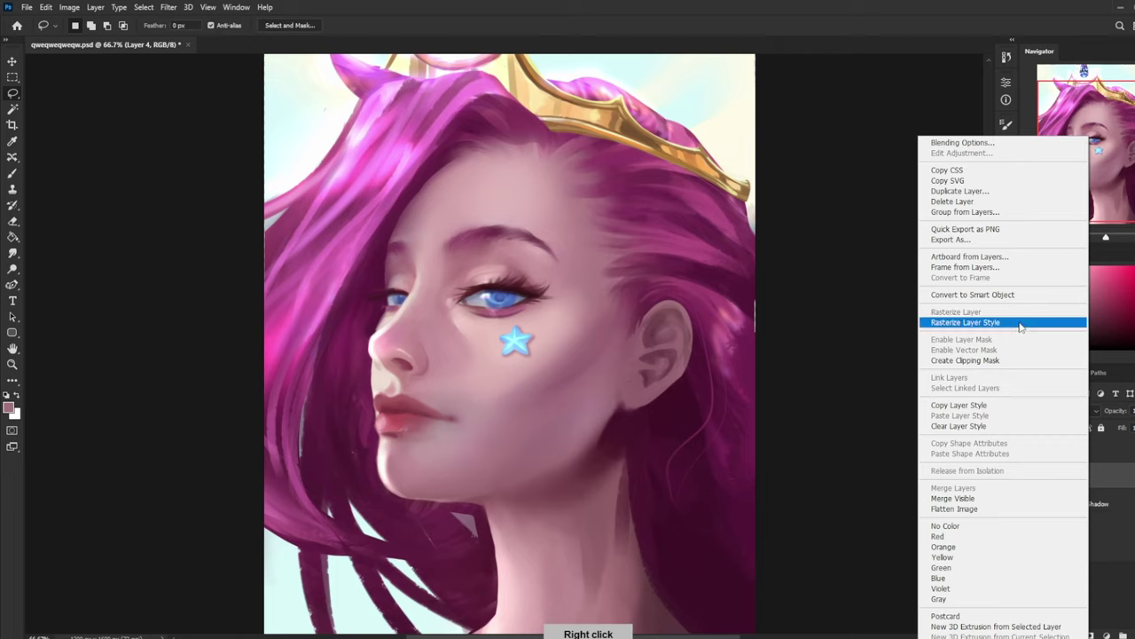
click(1024, 327)
key(e)
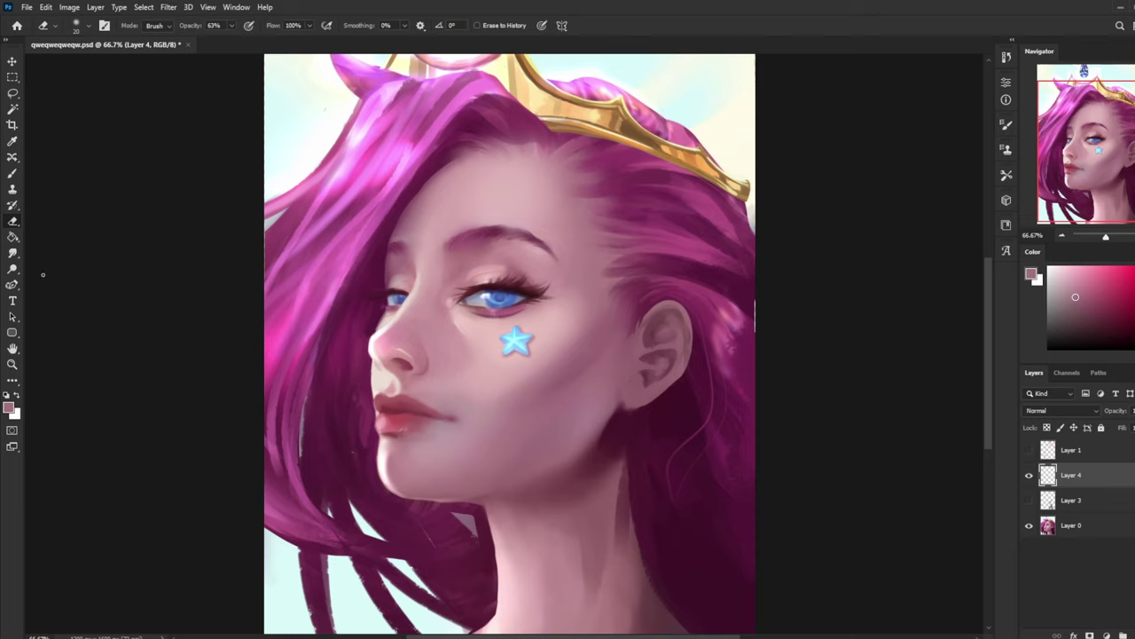
key(o)
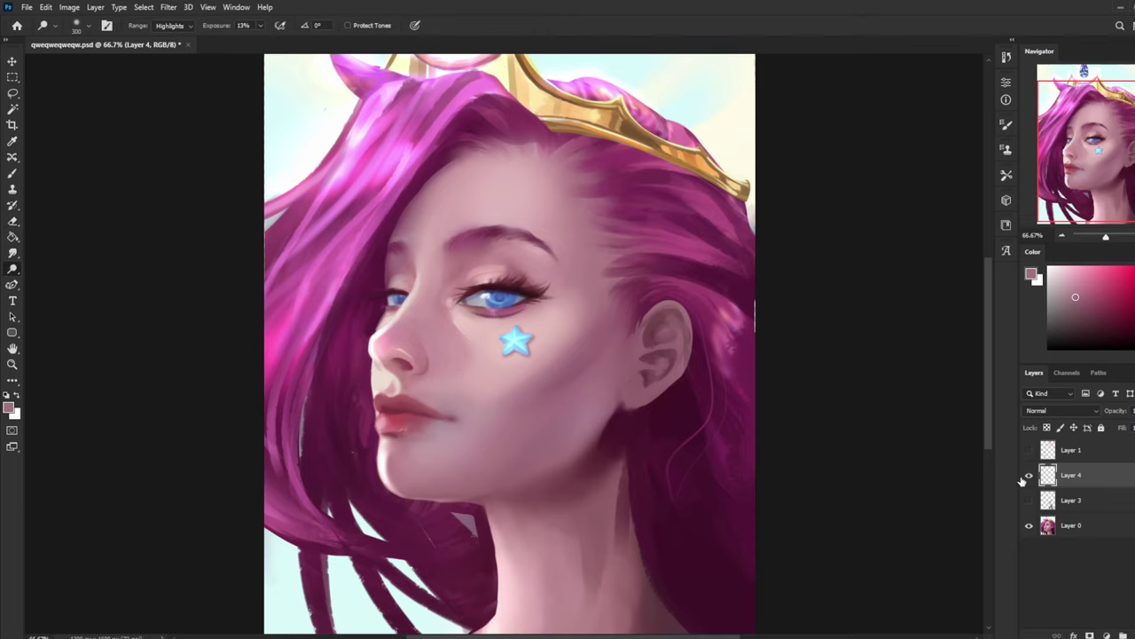
- Add a new layer above the star and sample the star's pale cyan as the Brush colour
key(ctrl+shift+alt+n)
key(b)
alt+click(514, 339)
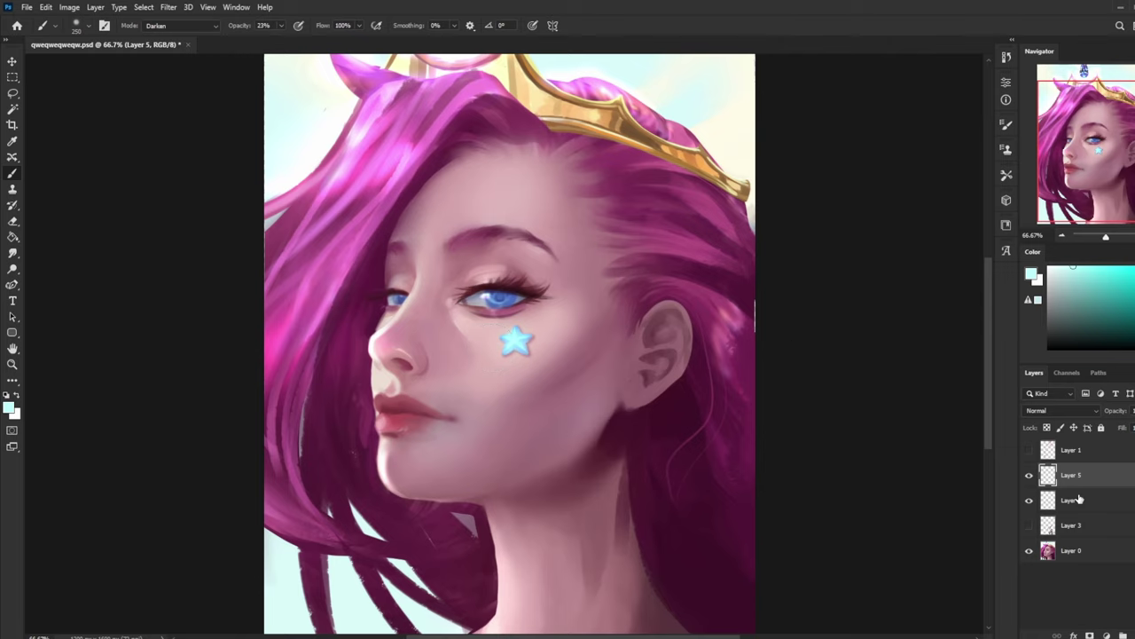
- Duplicate Layer 0 and open the copy in Liquify with a 250 px warp brush
click(1099, 556)
key(ctrl+j)
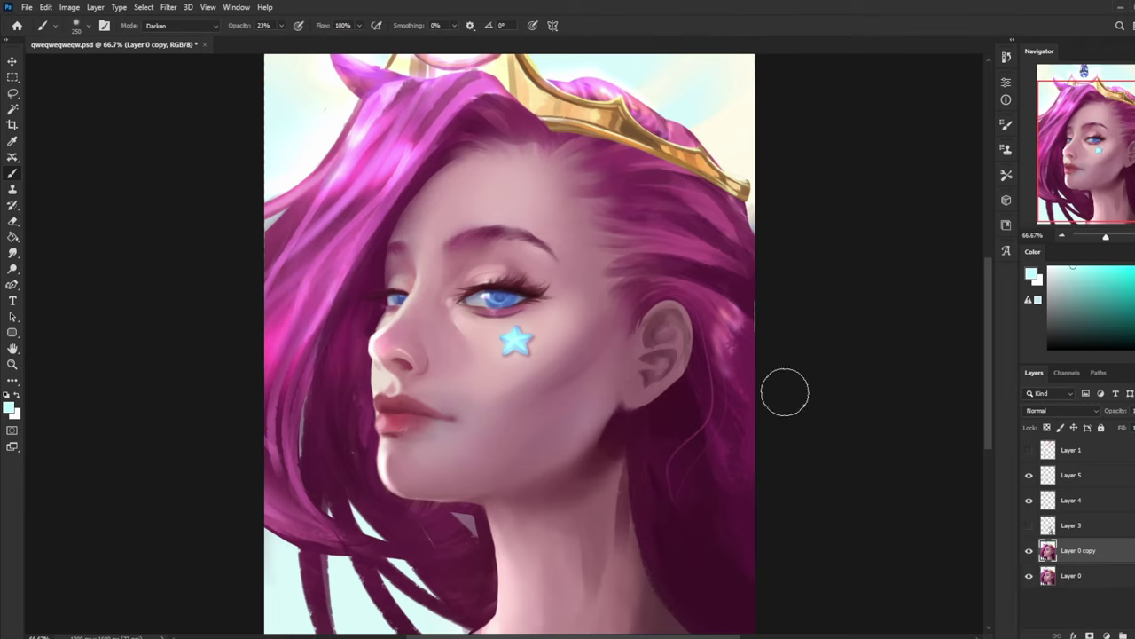
click(168, 7)
click(210, 122)
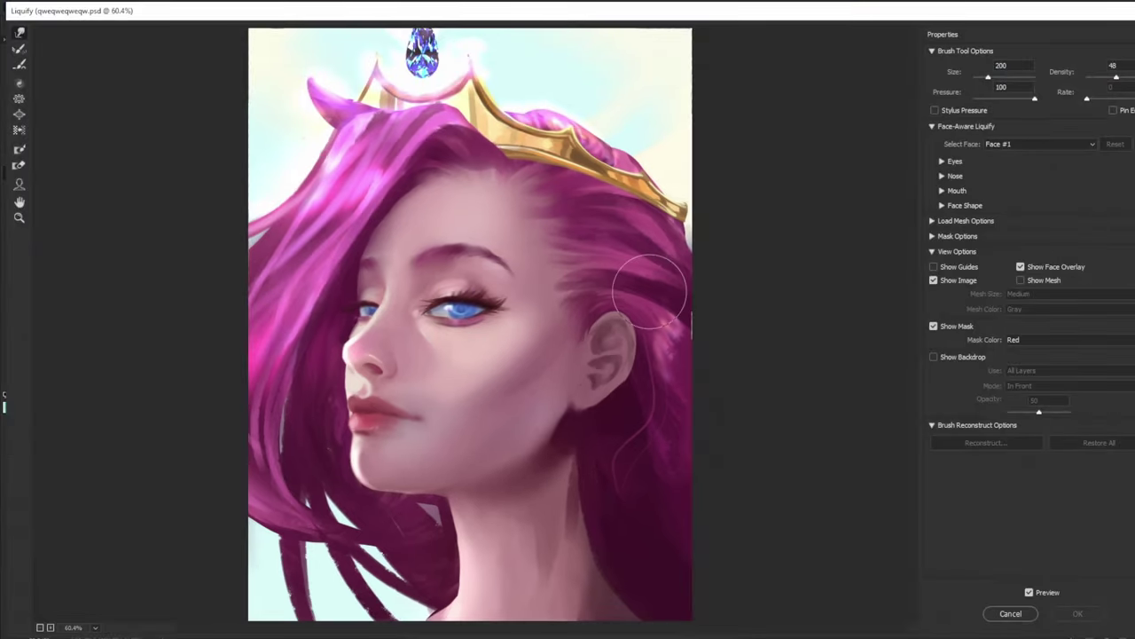
key(ctrl+minus)
key(bracketright)
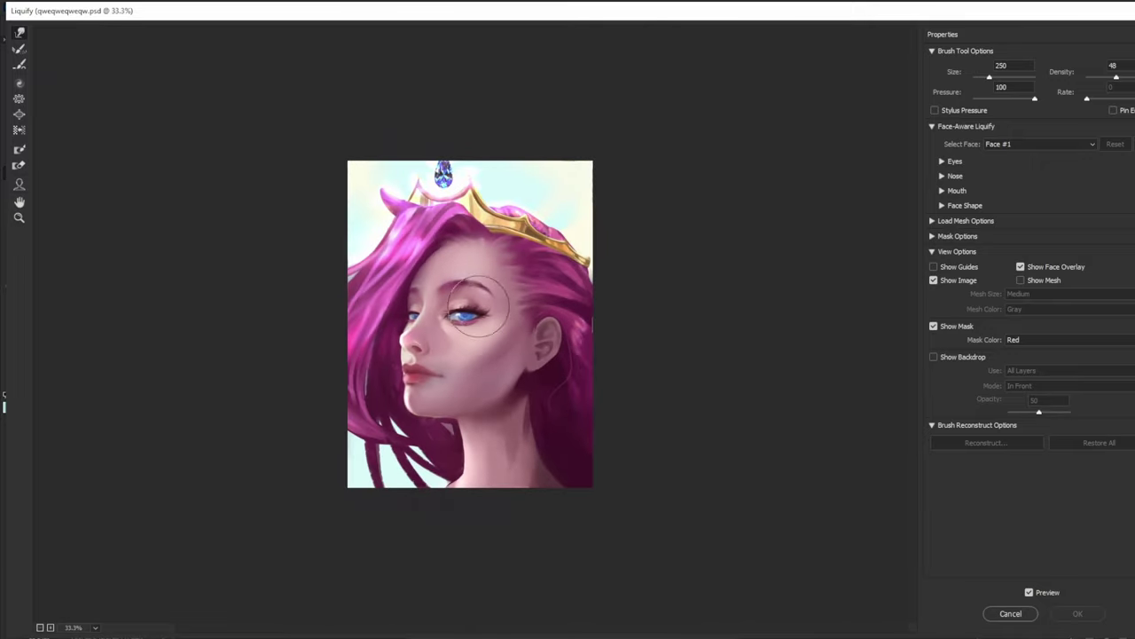
- Warp the near eyebrow's inner end inward and downward for a sterner look
drag(468, 282, 457, 285)
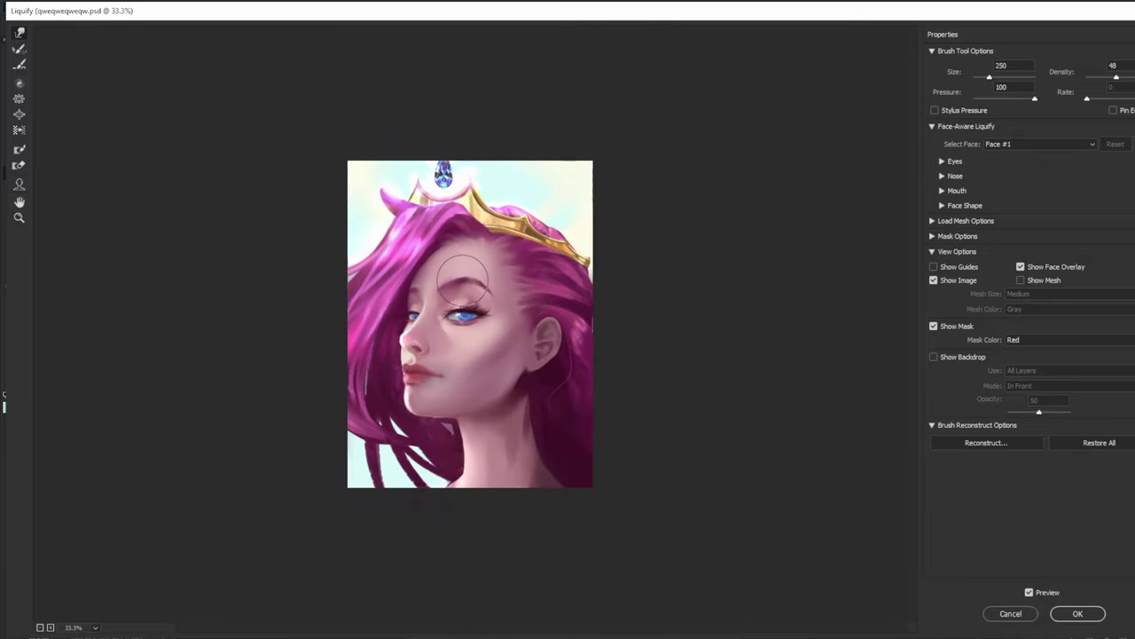
key(bracketleft)
key(bracketleft)
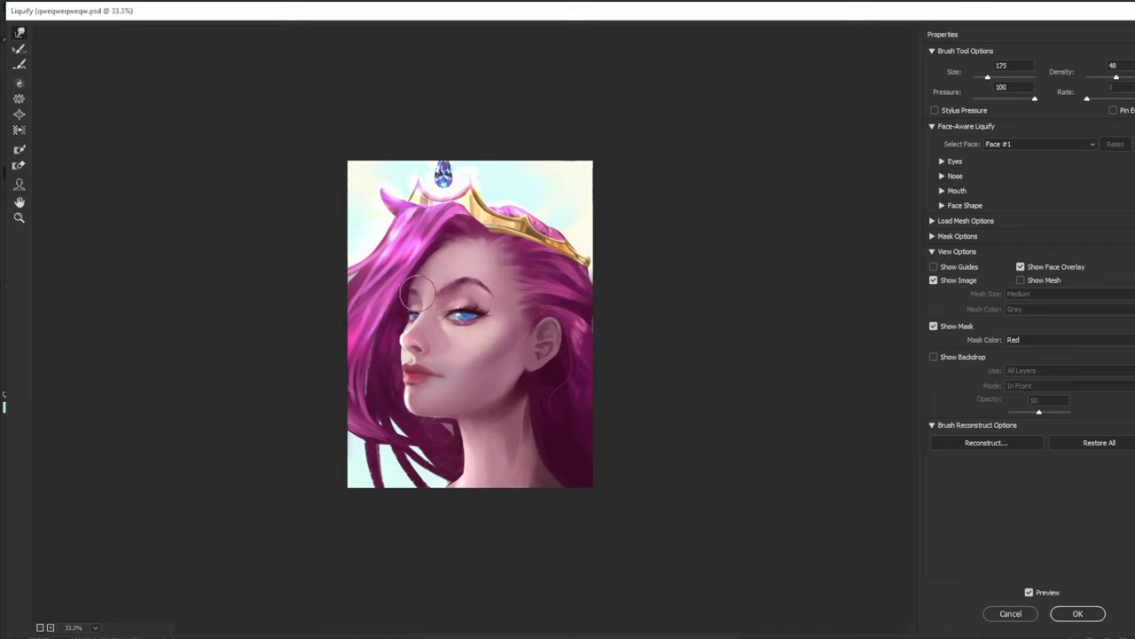
key(bracketleft)
key(bracketleft)
- Reshape the mouth corner and the inner brow area in Liquify, varying the warp brush around 150 px
mouse_move(428, 364)
mouse_down()
mouse_move(420, 371)
mouse_move(439, 375)
mouse_move(433, 364)
mouse_move(449, 377)
mouse_up()
key(bracketright)
key(bracketleft)
key(bracketleft)
key(bracketright)
key(bracketright)
key(bracketright)
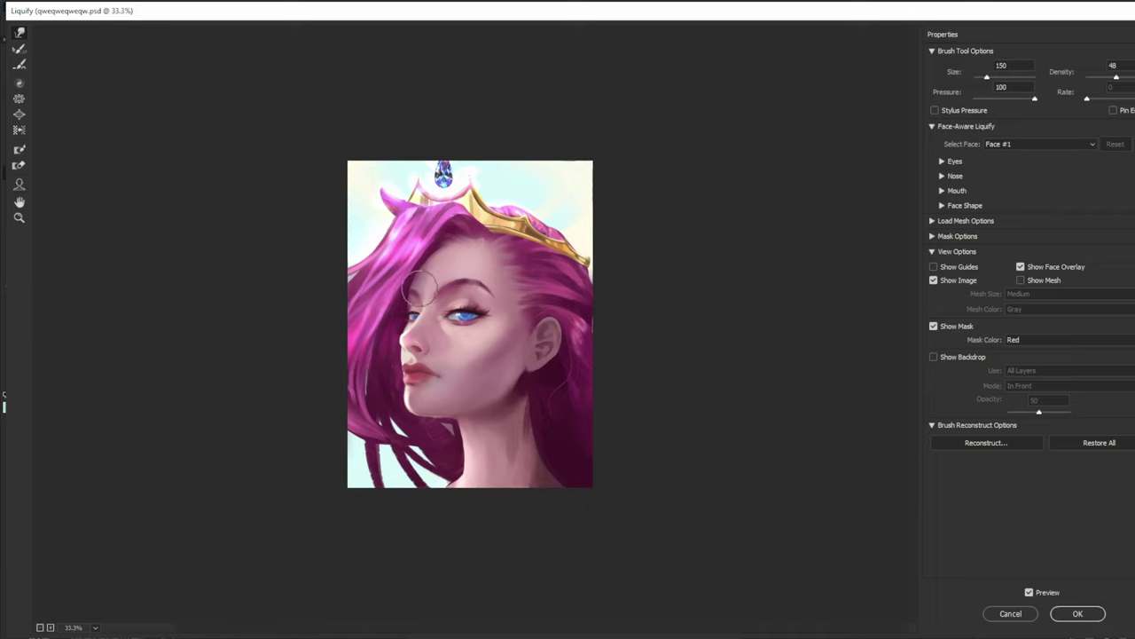
key(bracketleft)
key(bracketleft)
key(bracketright)
key(bracketright)
key(bracketright)
key(bracketleft)
- Refine the near eye and the arch of its eyebrow with small Liquify warps
key(ctrl+plus)
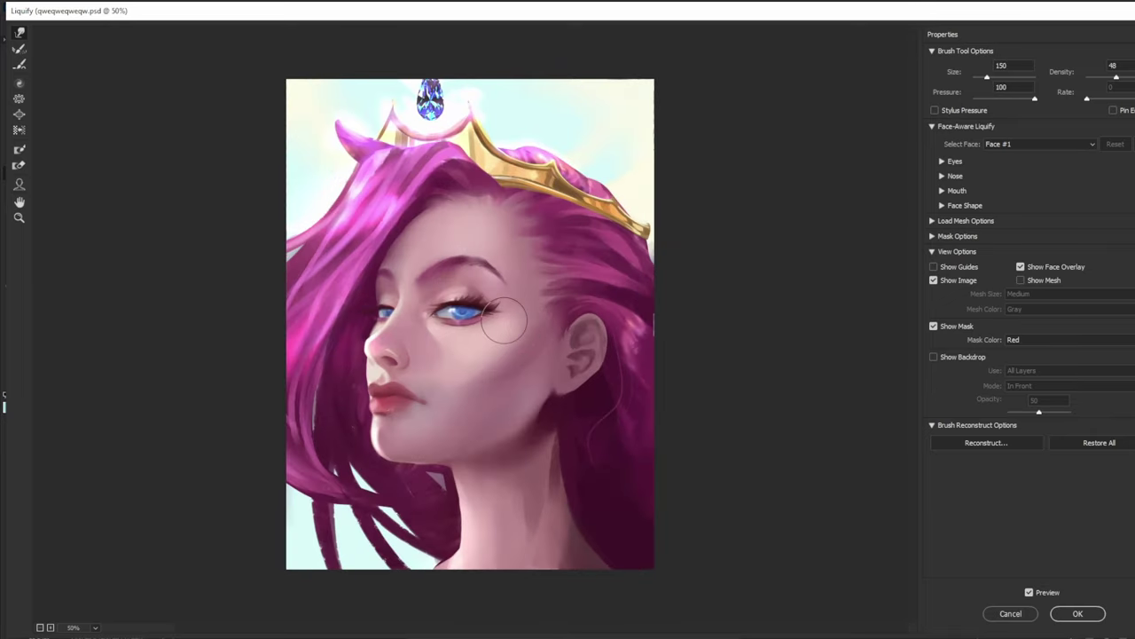
key(bracketleft)
key(bracketleft)
key(bracketright)
key(bracketright)
key(bracketleft)
key(bracketright)
key(bracketright)
key(bracketright)
key(bracketright)
key(bracketright)
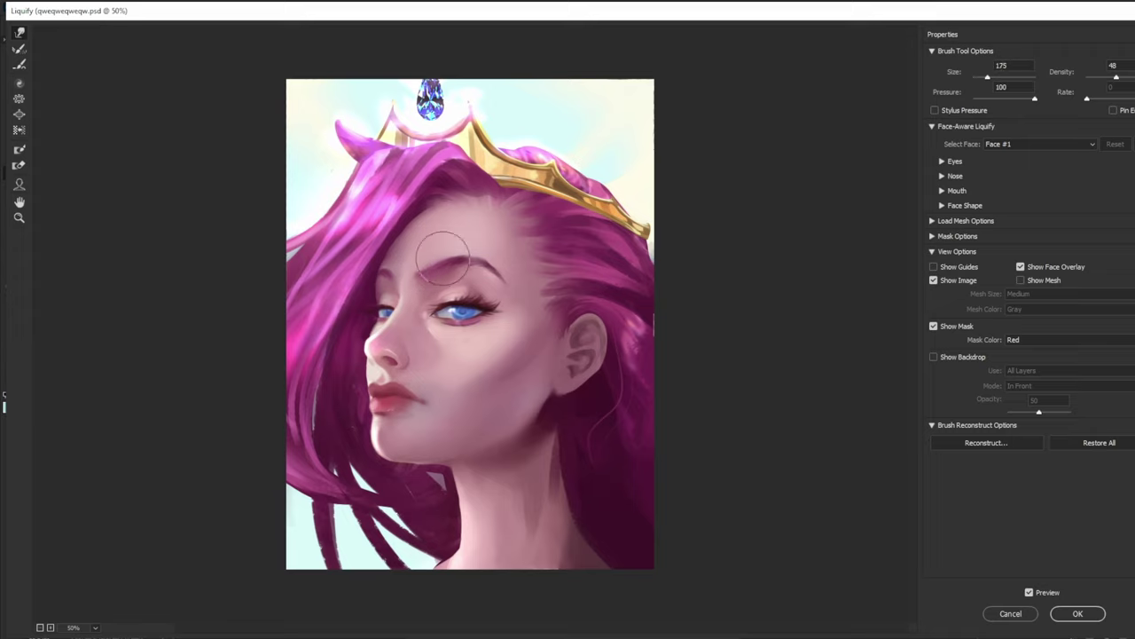
- Smooth the near eyebrow's arch and outer end with 125 to 200 px warps, and apply Liquify
key(bracketleft)
key(bracketleft)
key(bracketleft)
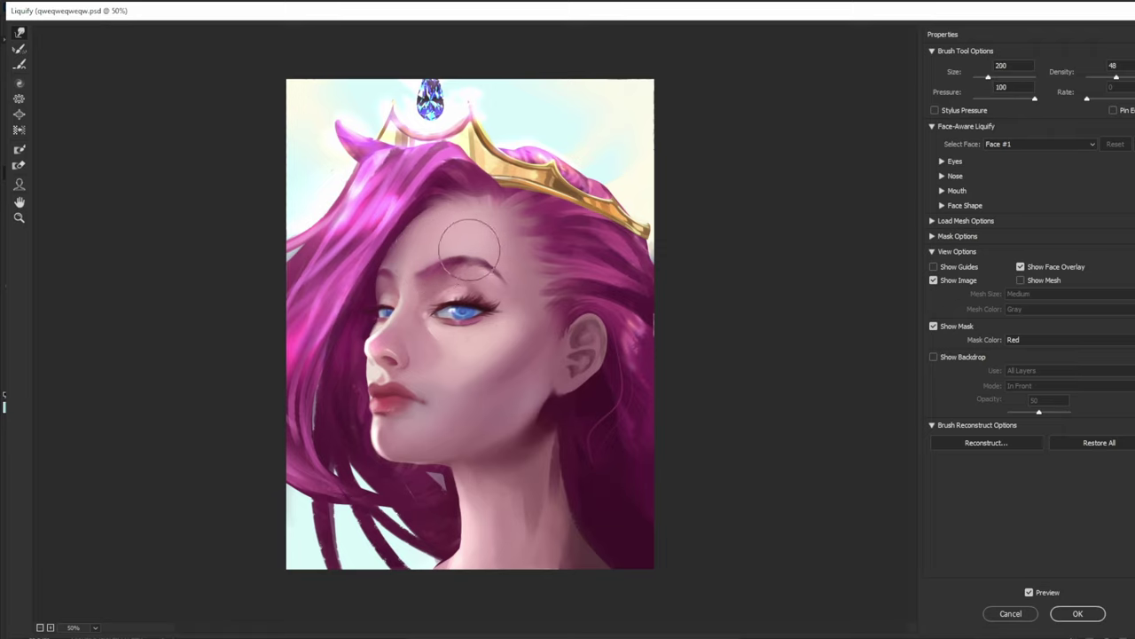
key(bracketleft)
key(bracketleft)
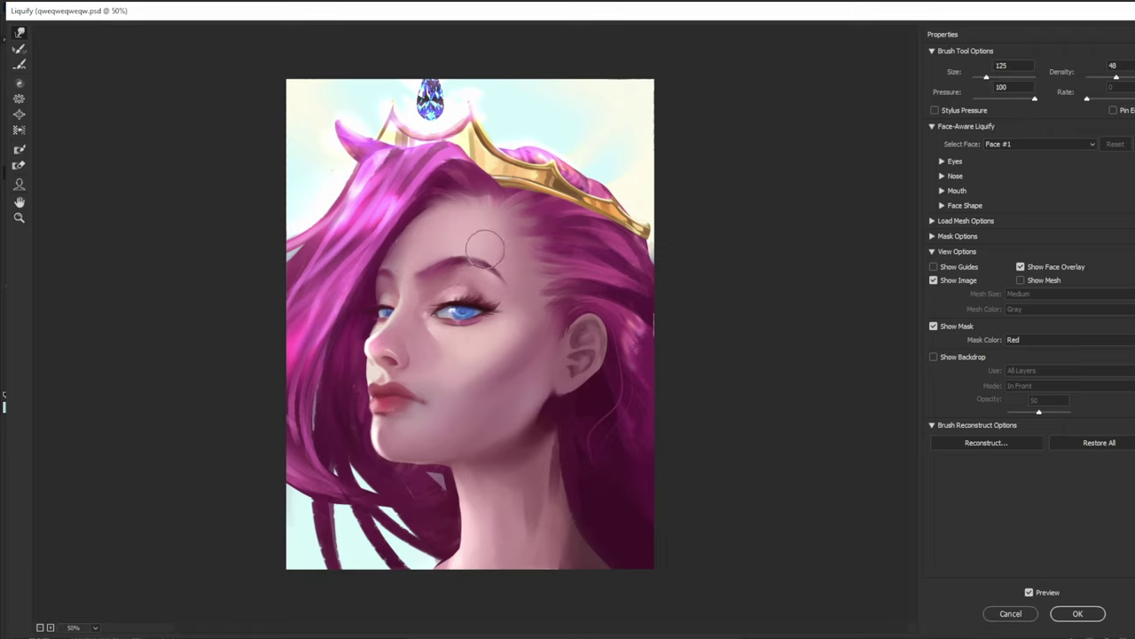
key(bracketright)
key(bracketright)
key(bracketright)
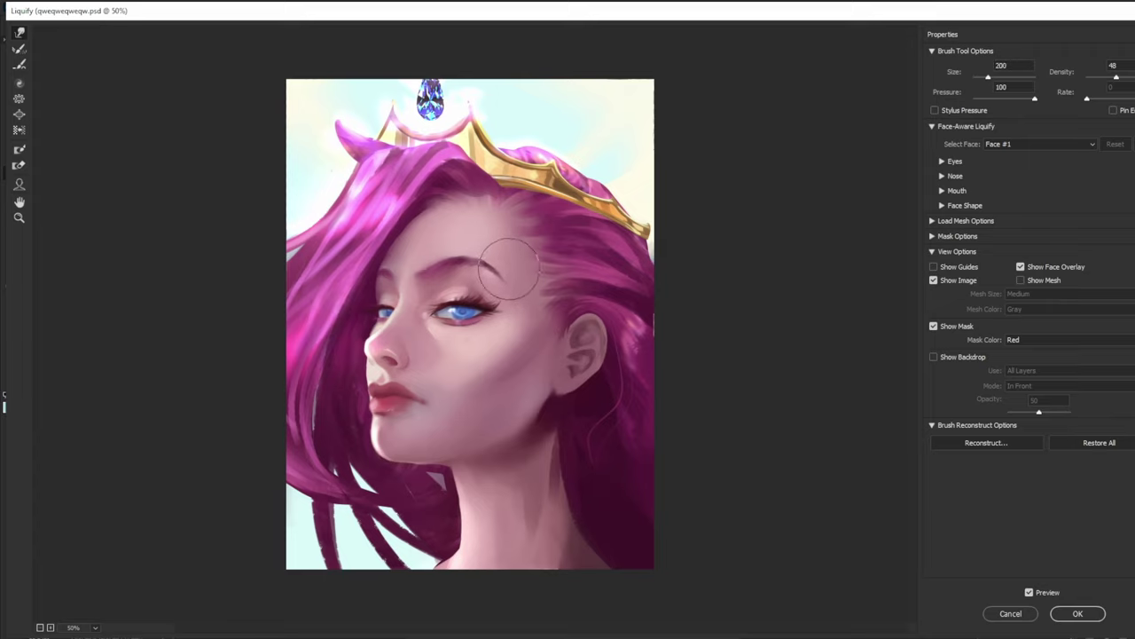
key(bracketleft)
key(bracketleft)
key(bracketleft)
key(bracketleft)
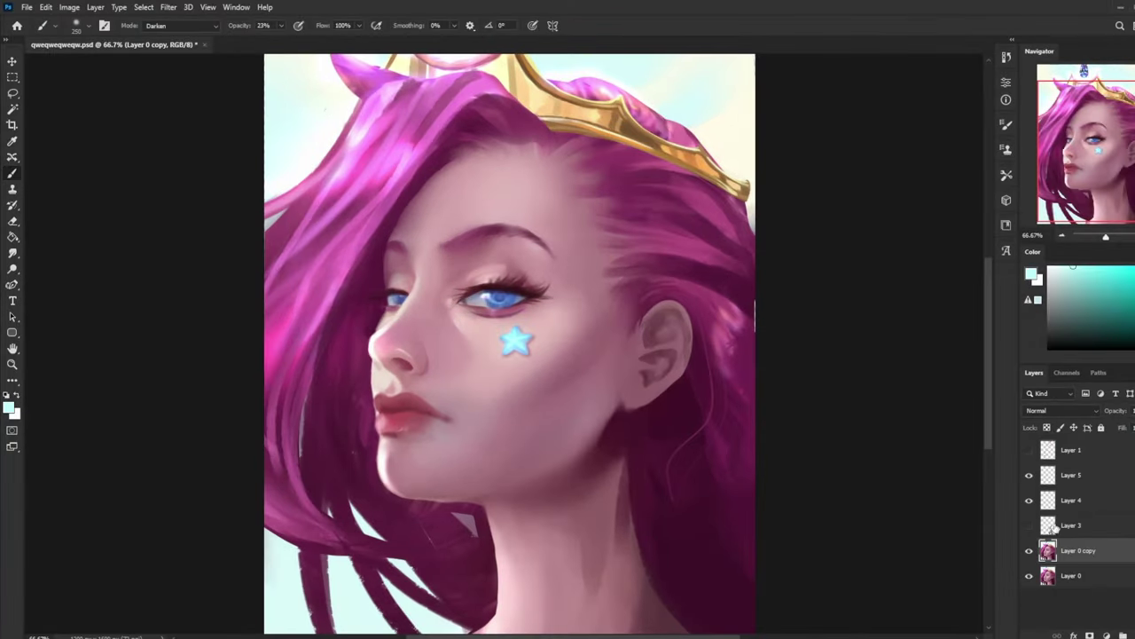
- Create a second copy of the original portrait above the first copy and open it in Liquify
key(ctrl+j)
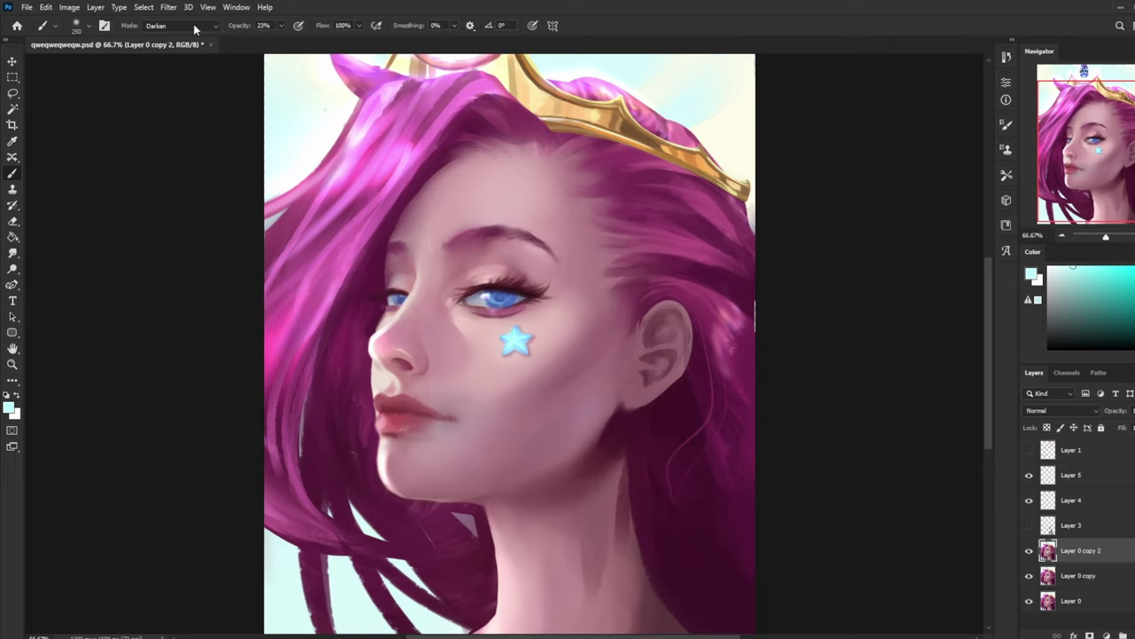
click(169, 7)
click(183, 121)
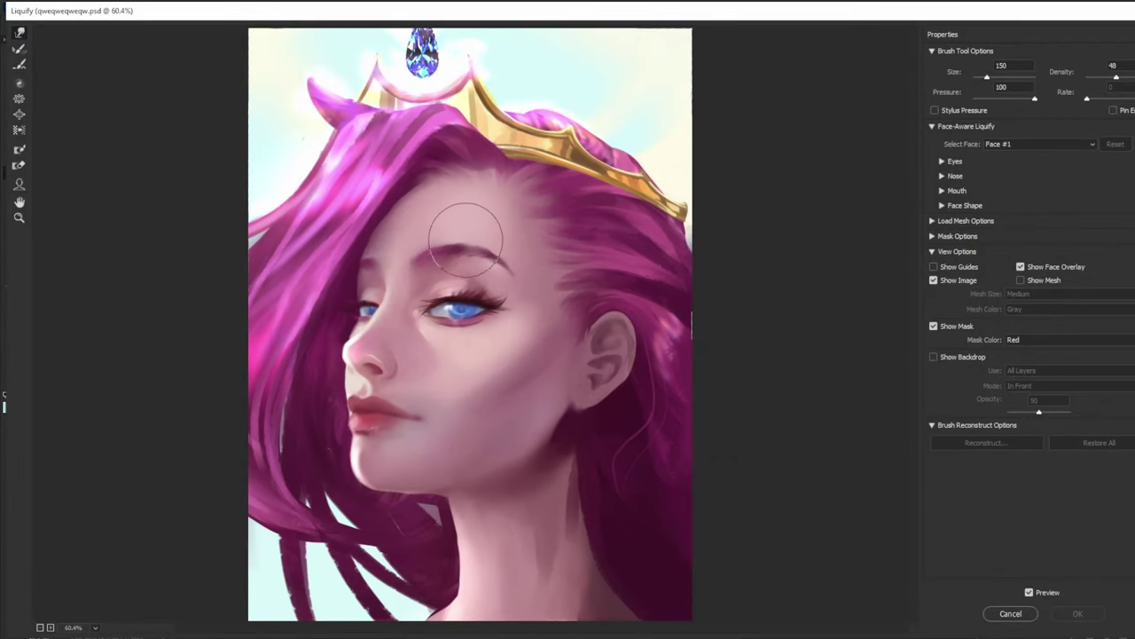
- Push the near eyebrow's inner half toward the nose bridge with a 300 px warp brush
key(])
key(])
key(])
key(])
key(])
key(])
drag(463, 249, 431, 245)
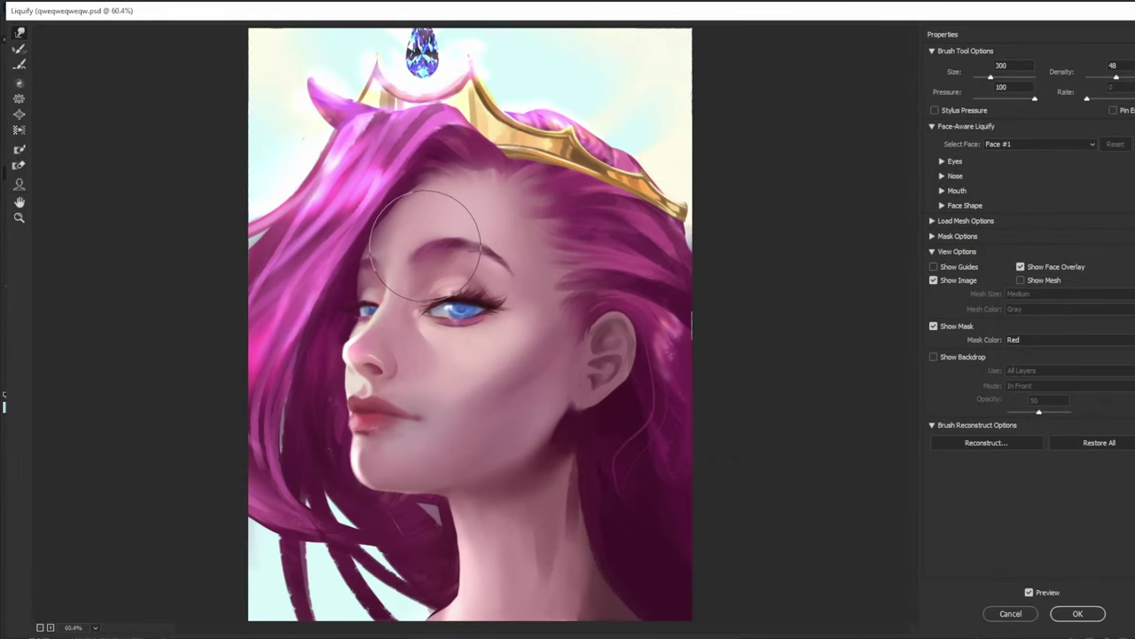
- Refine the inner ends of both eyebrows with 150 to 200 px Liquify warps
key(bracketleft)
key(bracketleft)
key(bracketleft)
key(bracketleft)
key(bracketleft)
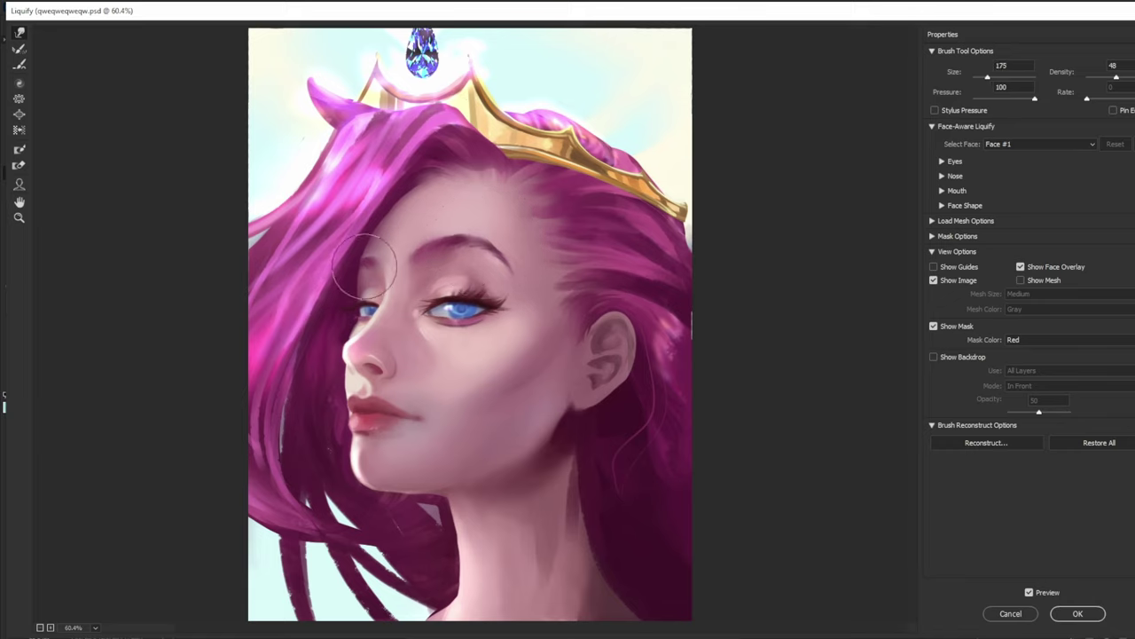
key(bracketleft)
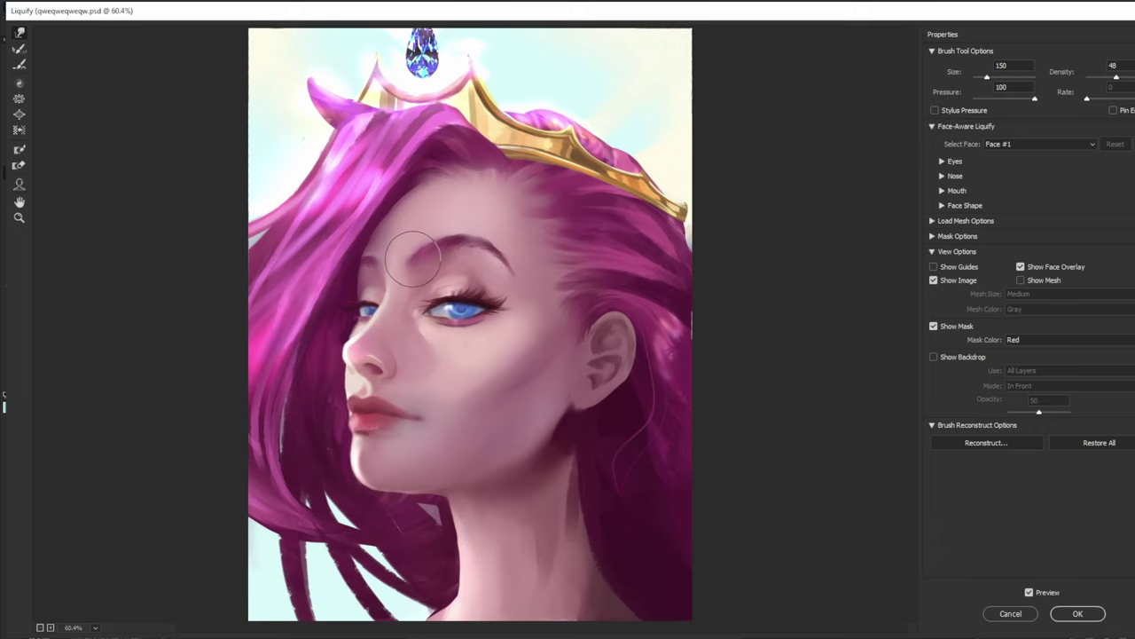
key(bracketright)
key(bracketright)
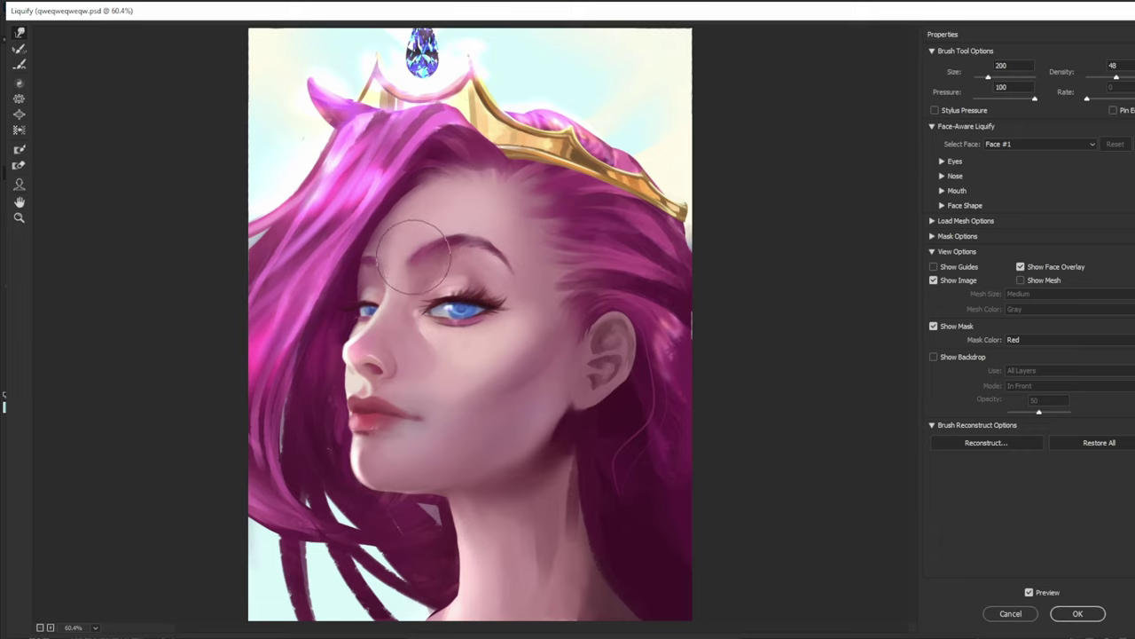
key(bracketleft)
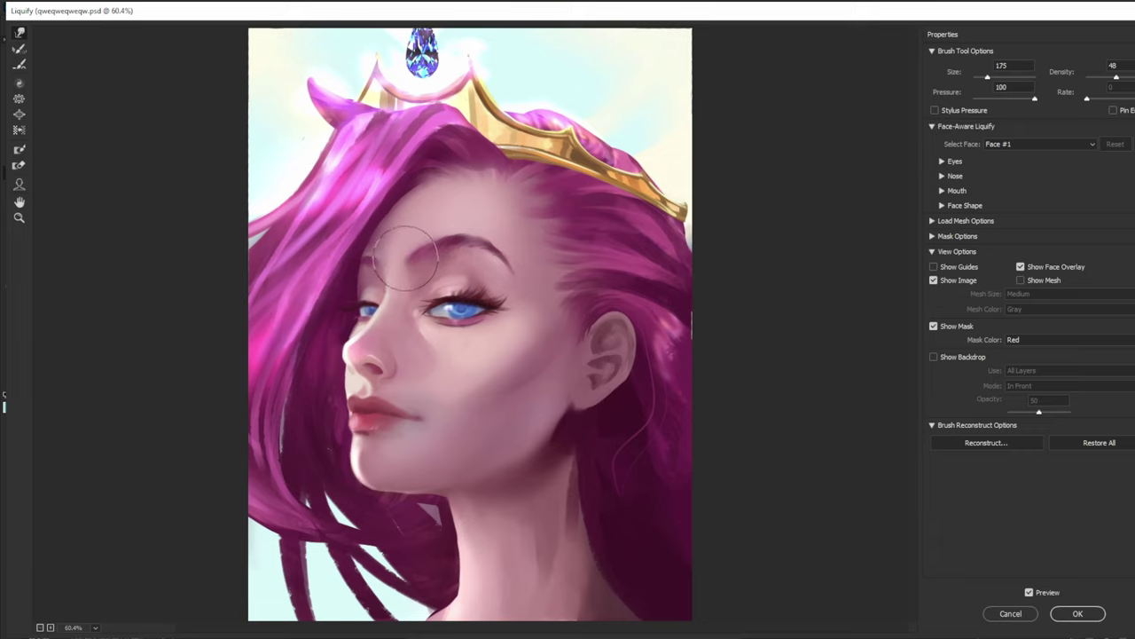
- Stretch the mouth corner outward and upward into a slight smile with 200 to 300 px warps, and apply Liquify
key(bracketright)
key(bracketright)
key(bracketright)
key(bracketright)
key(bracketright)
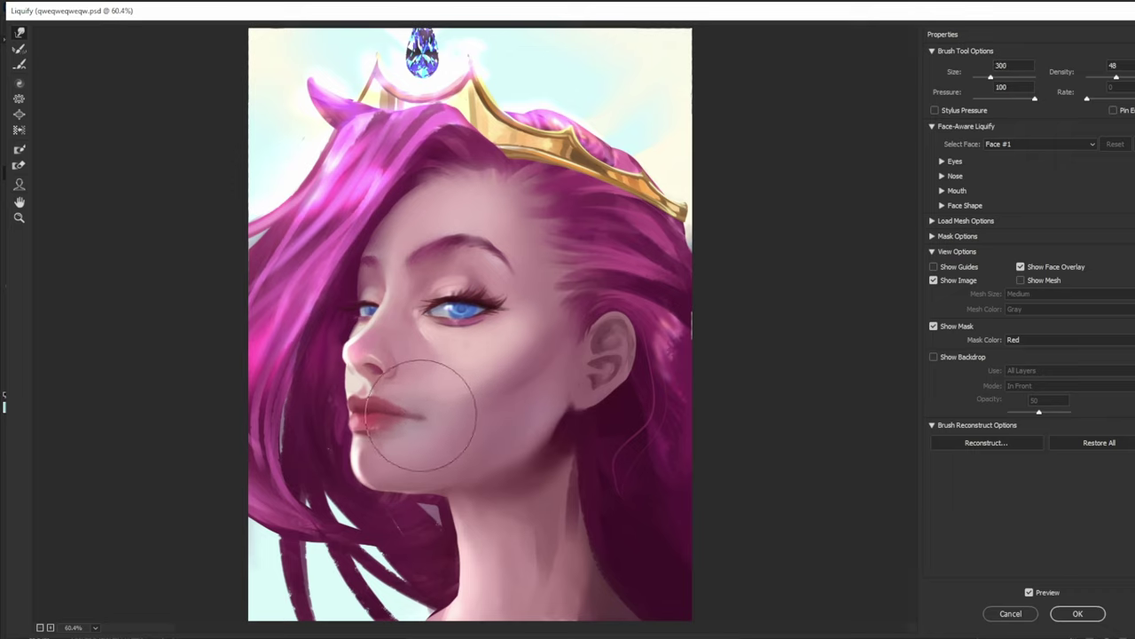
key(bracketleft)
key(bracketleft)
key(bracketleft)
key(bracketleft)
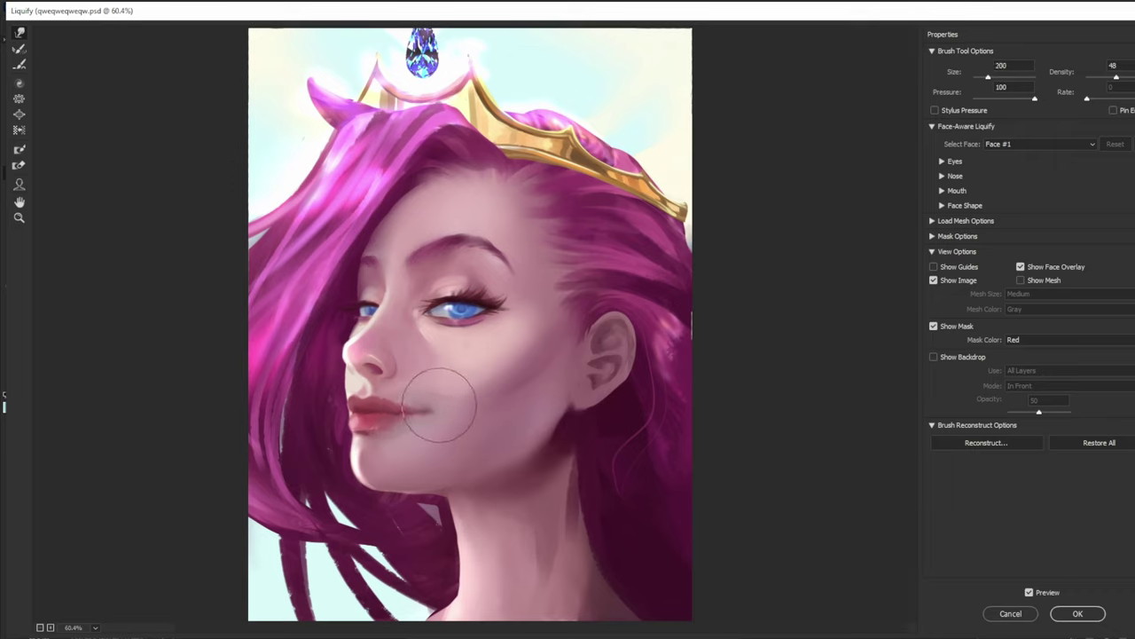
key(bracketleft)
click(1075, 614)
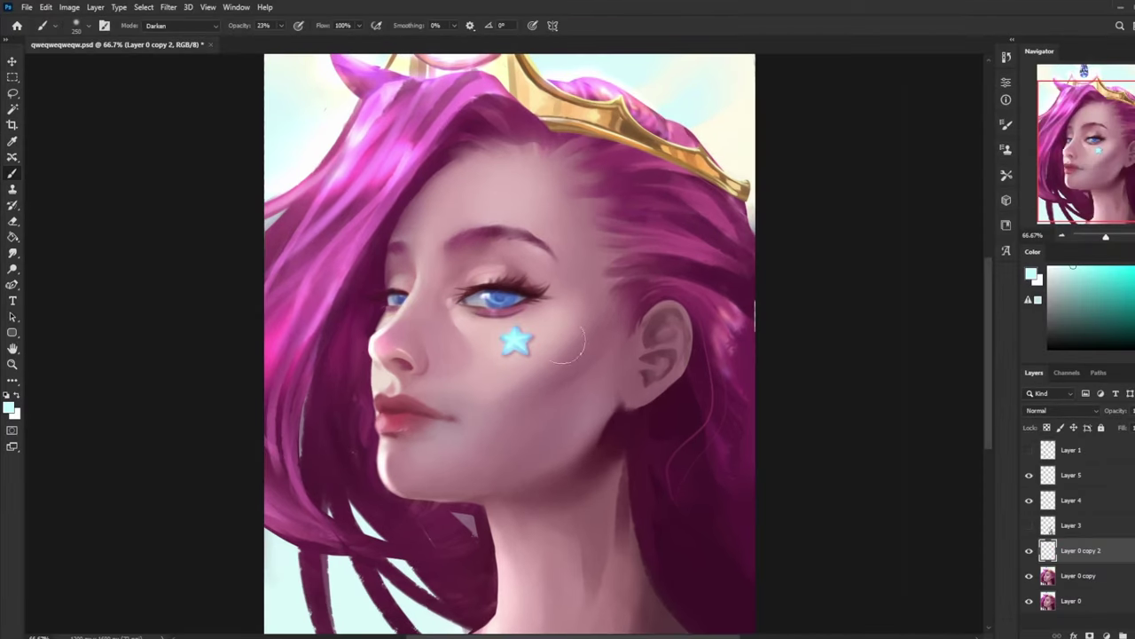
- Copy the near eye's upper lid and lashes to a new layer, and return to the second portrait copy
alt+click(484, 293)
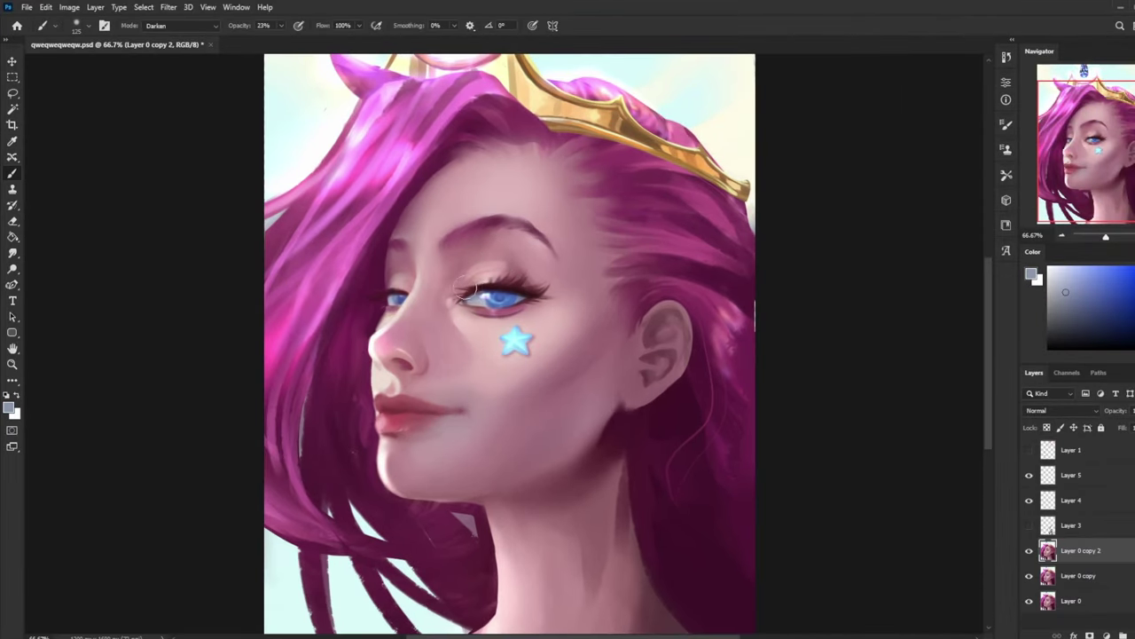
key(l)
mouse_move(543, 293)
mouse_down()
mouse_move(559, 296)
mouse_move(479, 306)
mouse_move(553, 277)
mouse_up()
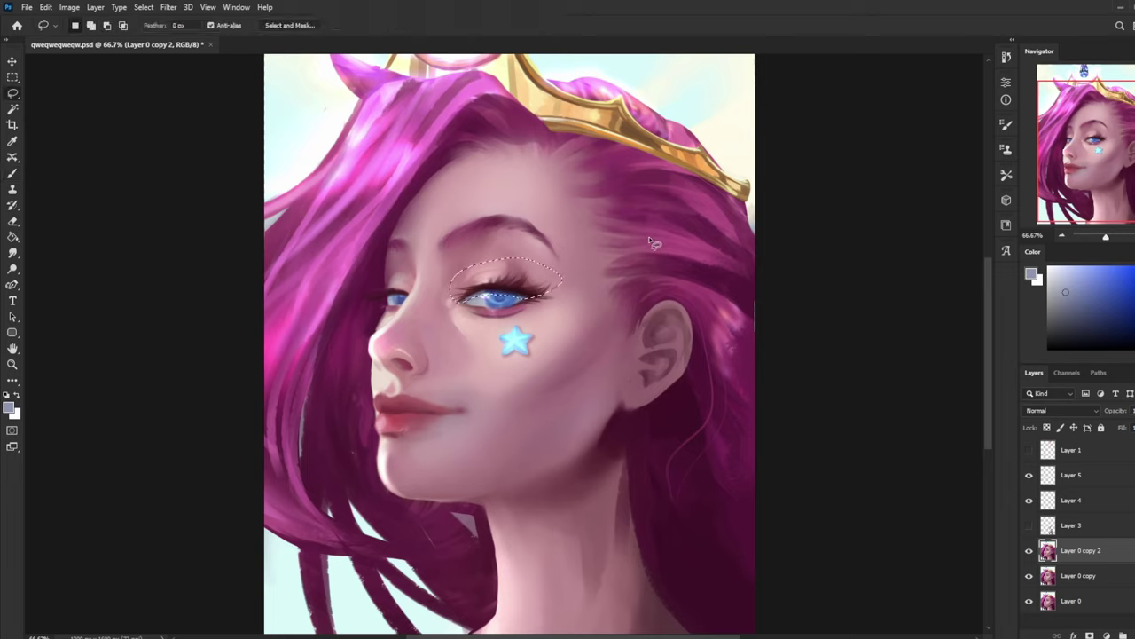
key(ctrl+j)
click(1079, 578)
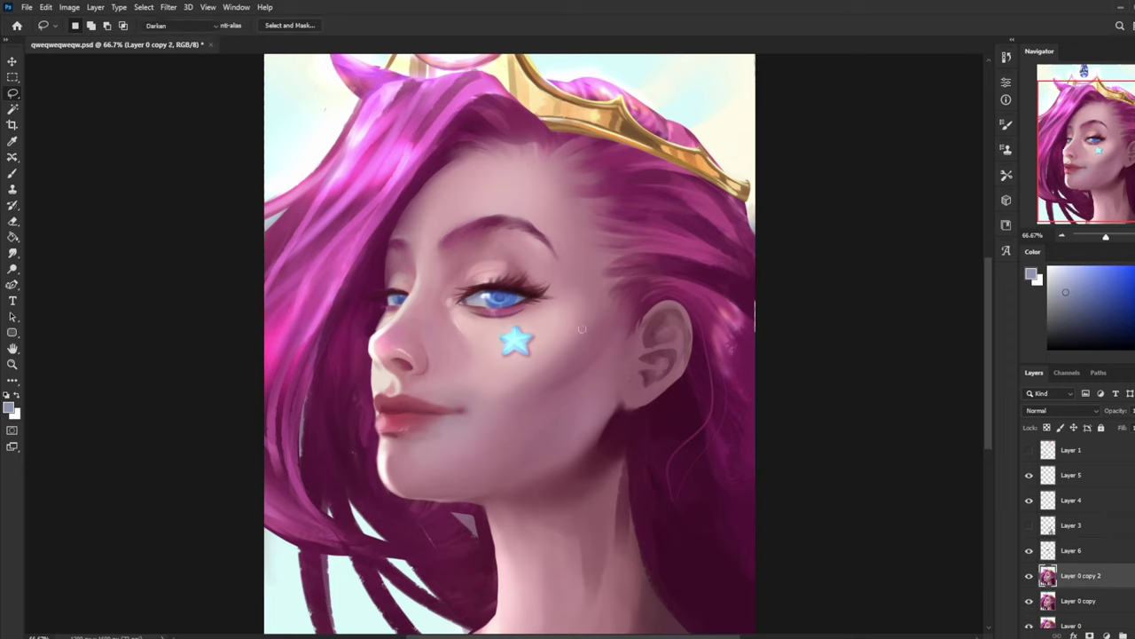
- Hide the upper lid layer and repaint the near eye's white with a Normal-mode brush at 100% opacity
key(b)
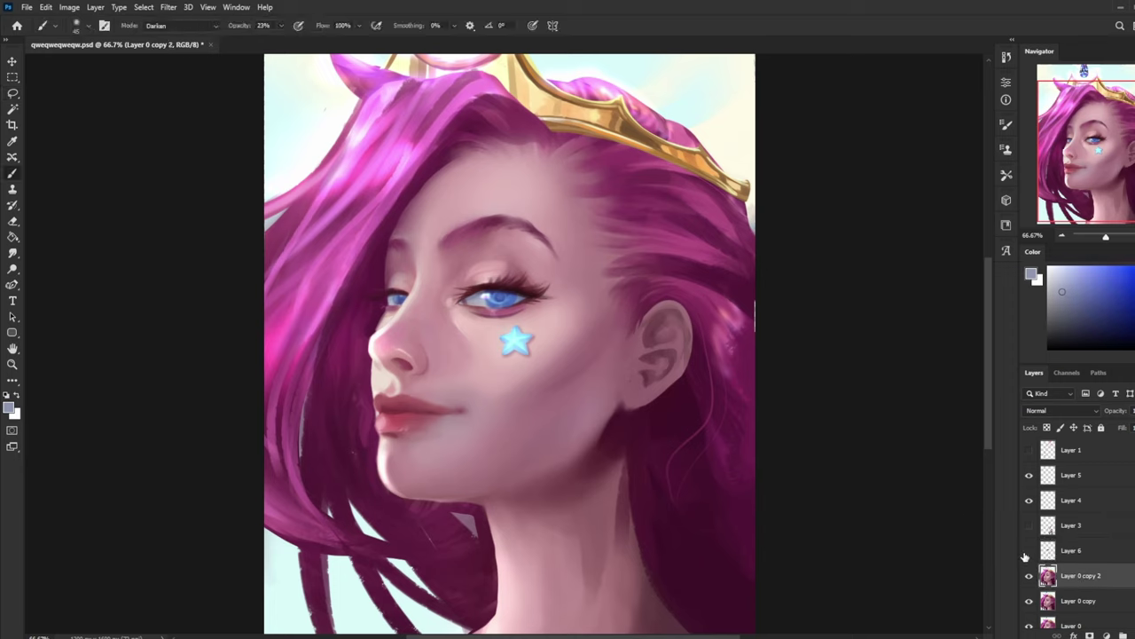
click(180, 24)
click(155, 37)
click(280, 27)
alt+click(475, 298)
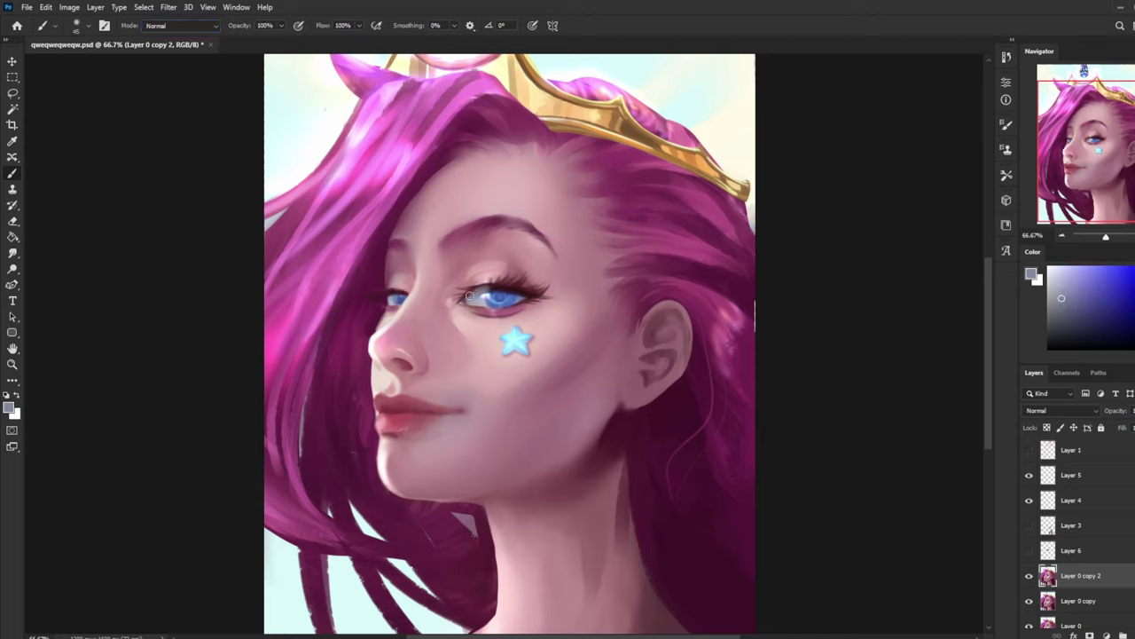
alt+click(520, 298)
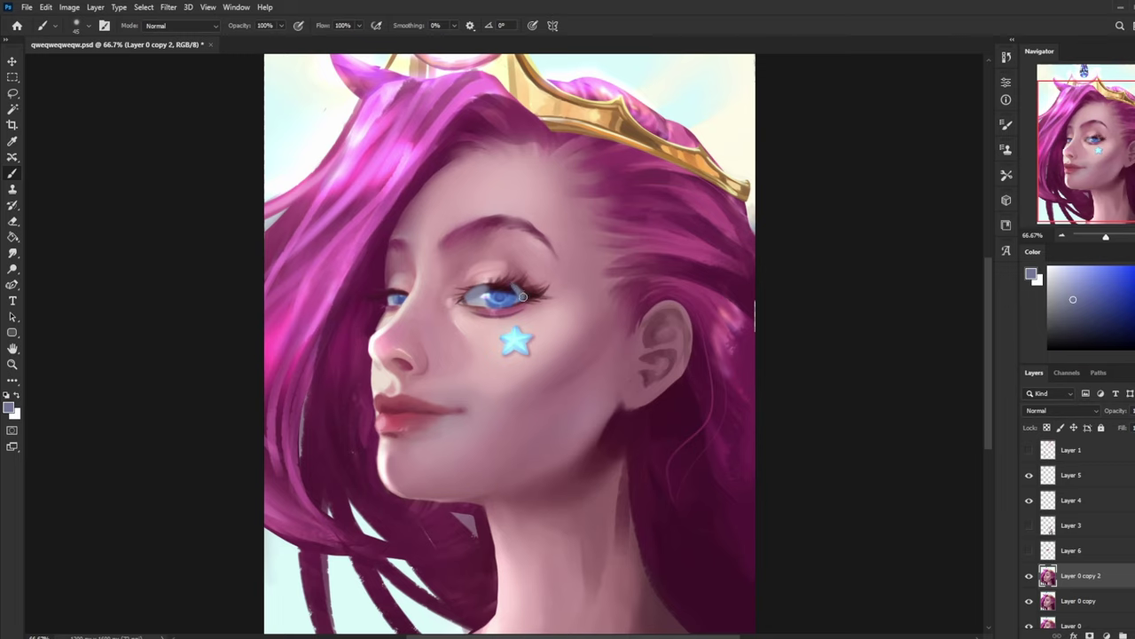
alt+click(475, 292)
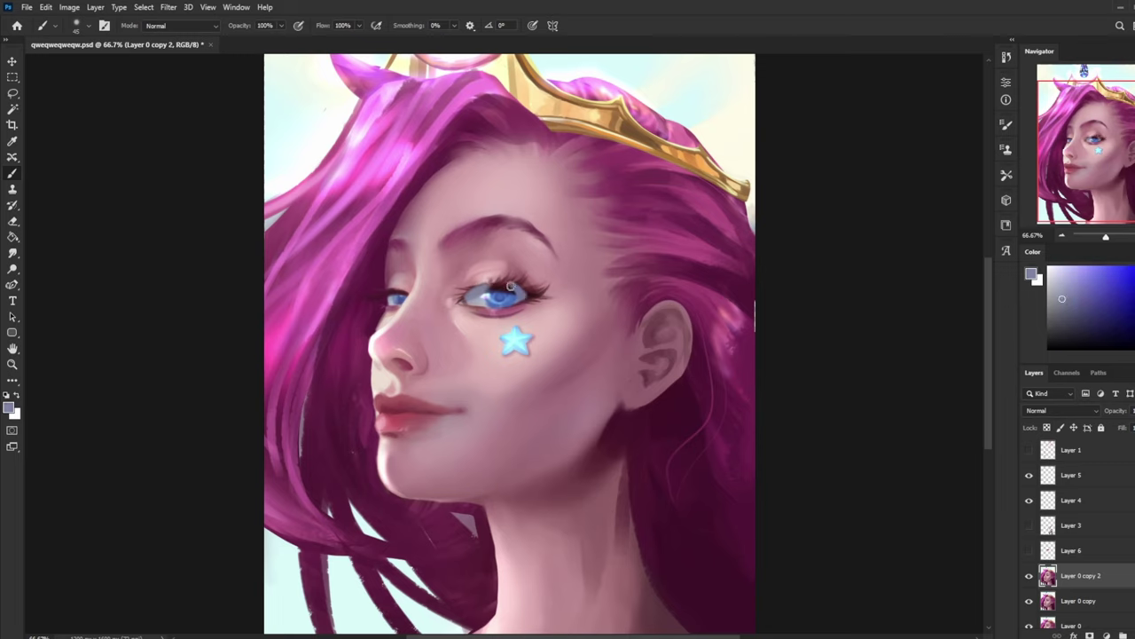
- Extend the near iris upward with sampled blues and touch up the surrounding eye white
alt+click(508, 299)
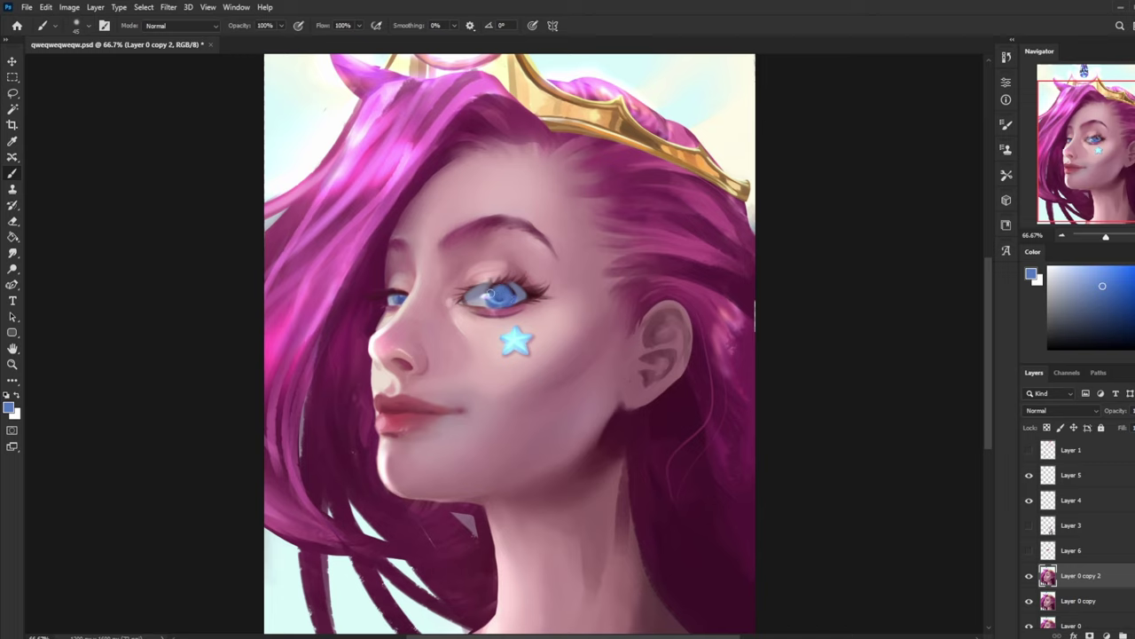
alt+click(503, 301)
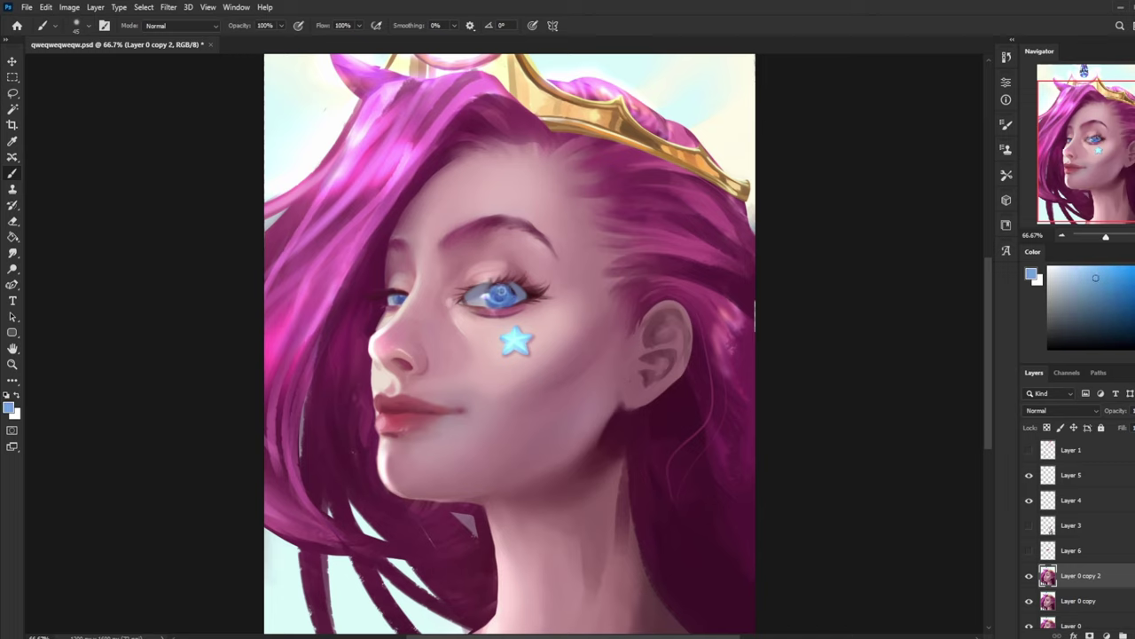
alt+click(486, 293)
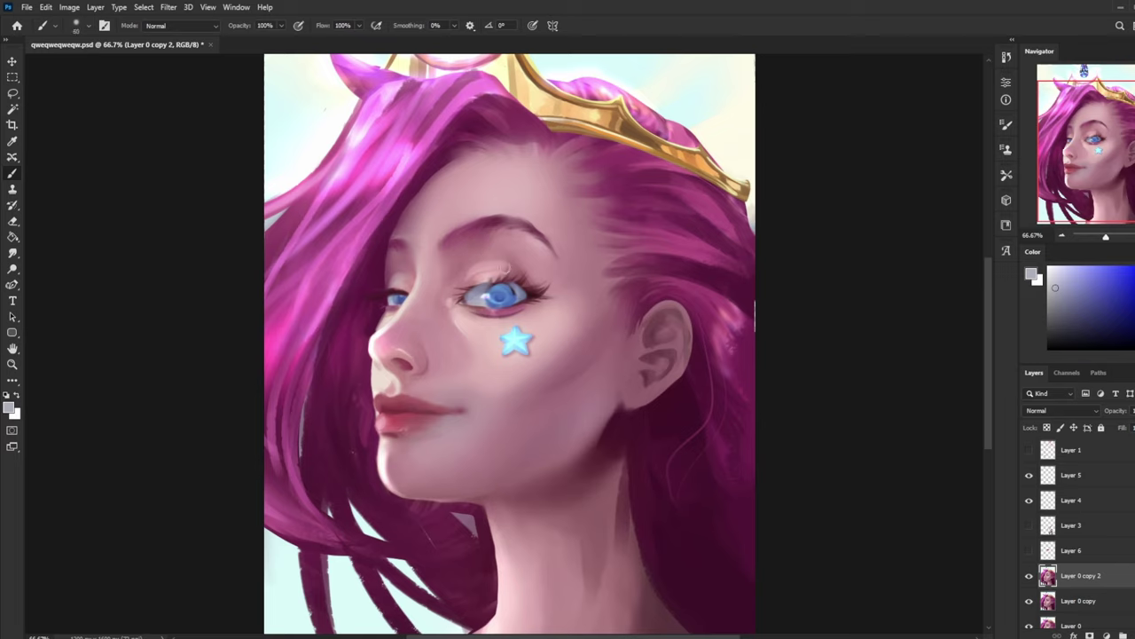
alt+click(520, 293)
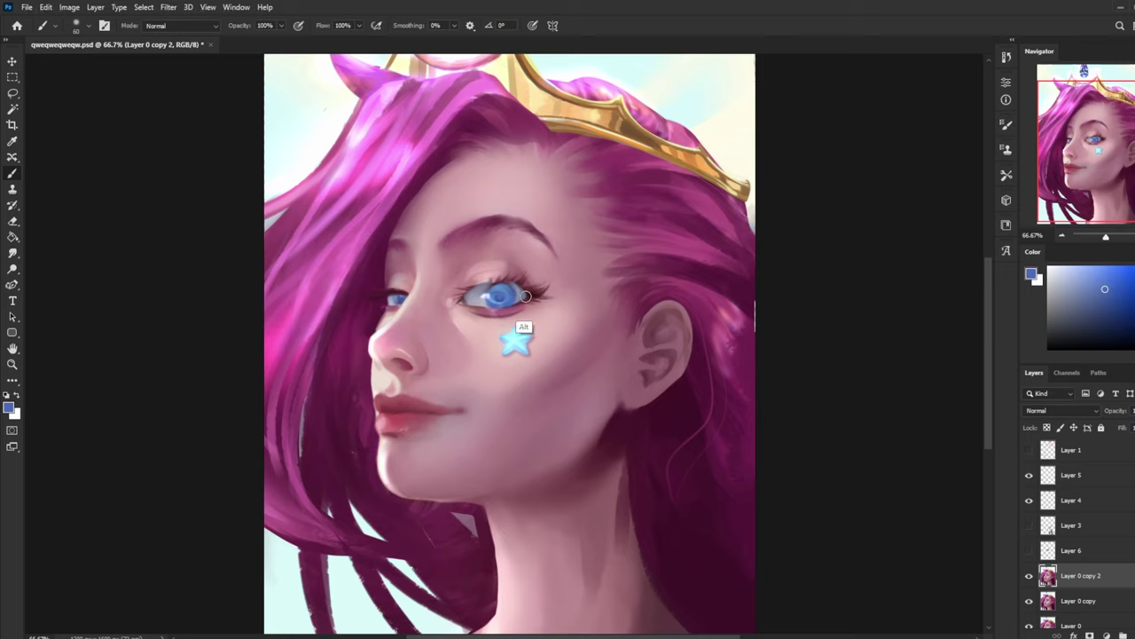
alt+click(518, 293)
- Show the upper lid layer and shift it slightly upward to open the near eye wider
click(1029, 550)
key(v)
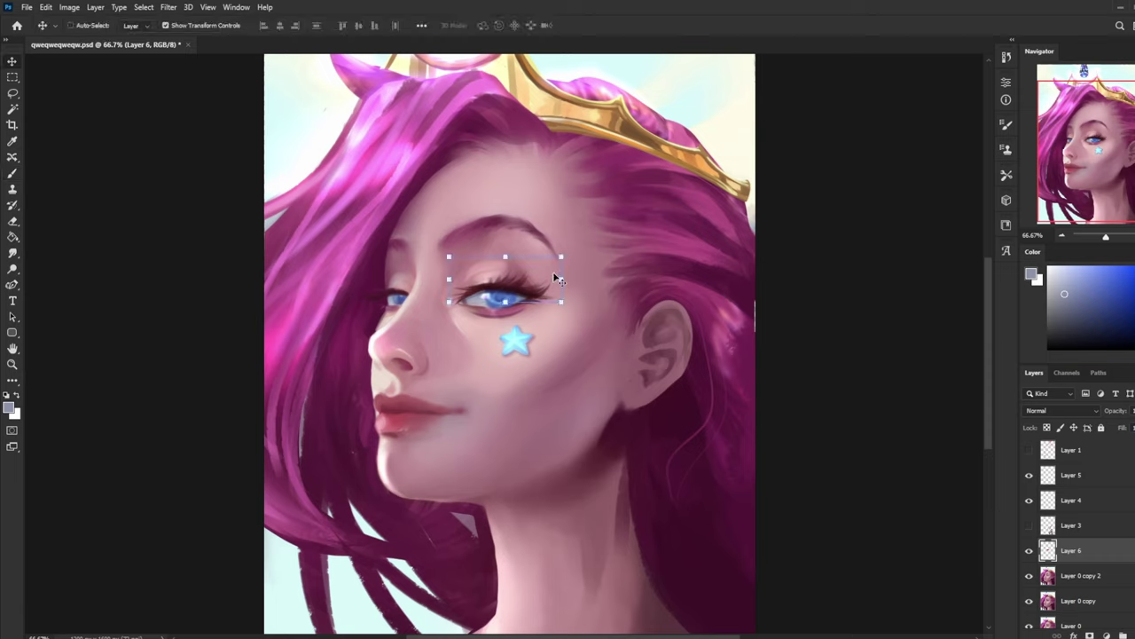
drag(543, 280, 538, 275)
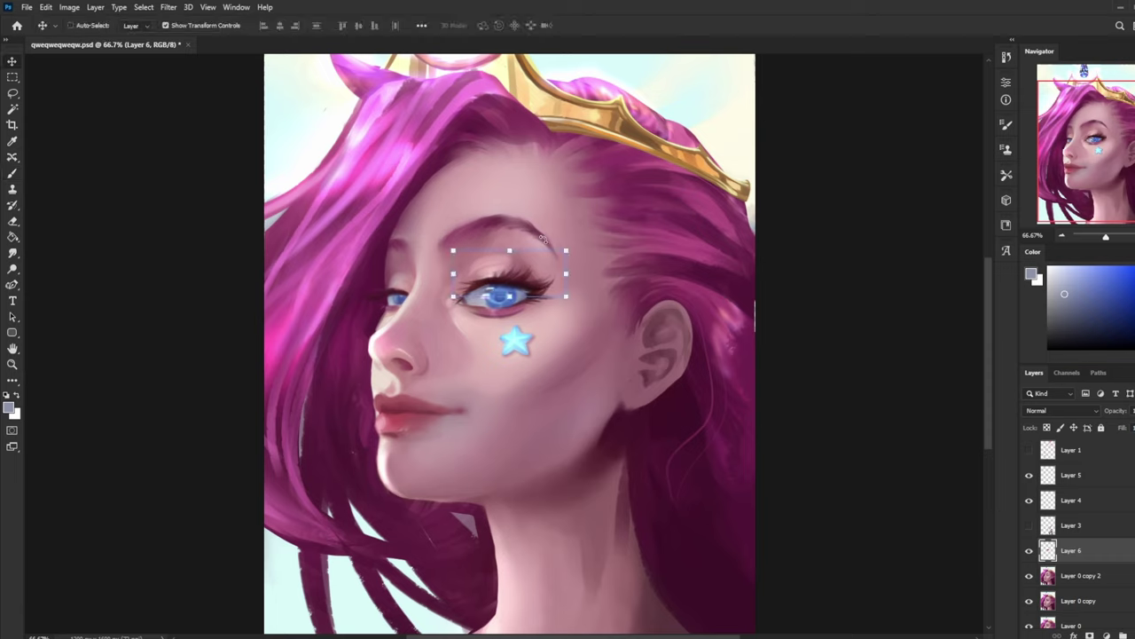
key(Up)
key(Up)
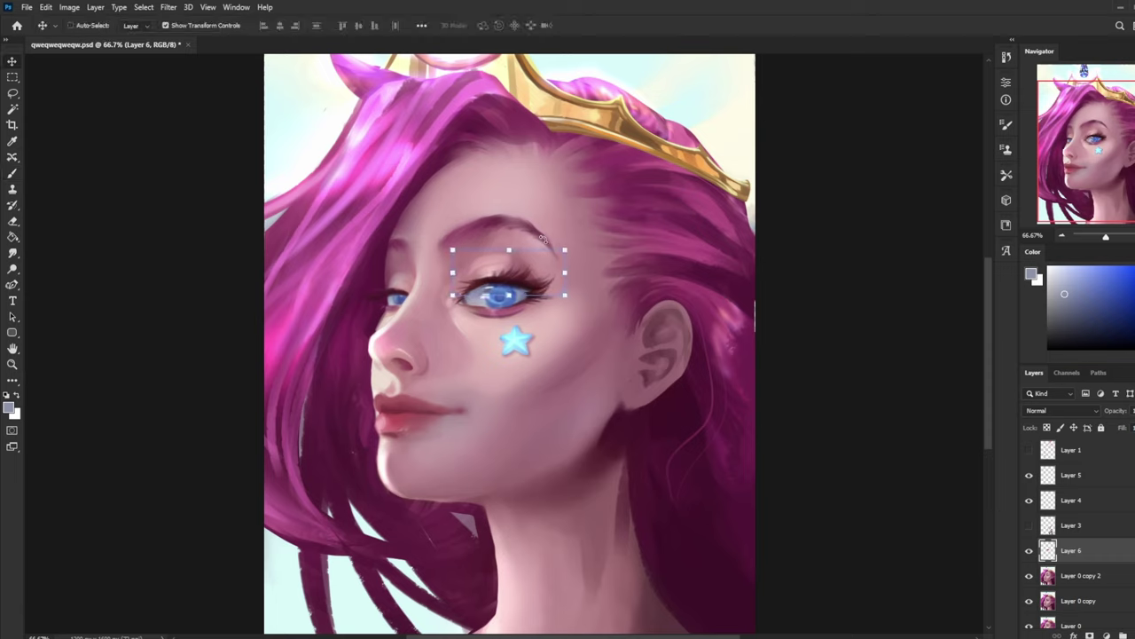
- Warp the upper lid layer to fit the eye's outer corner and blend its edges with a 63% eraser
key(ctrl+t)
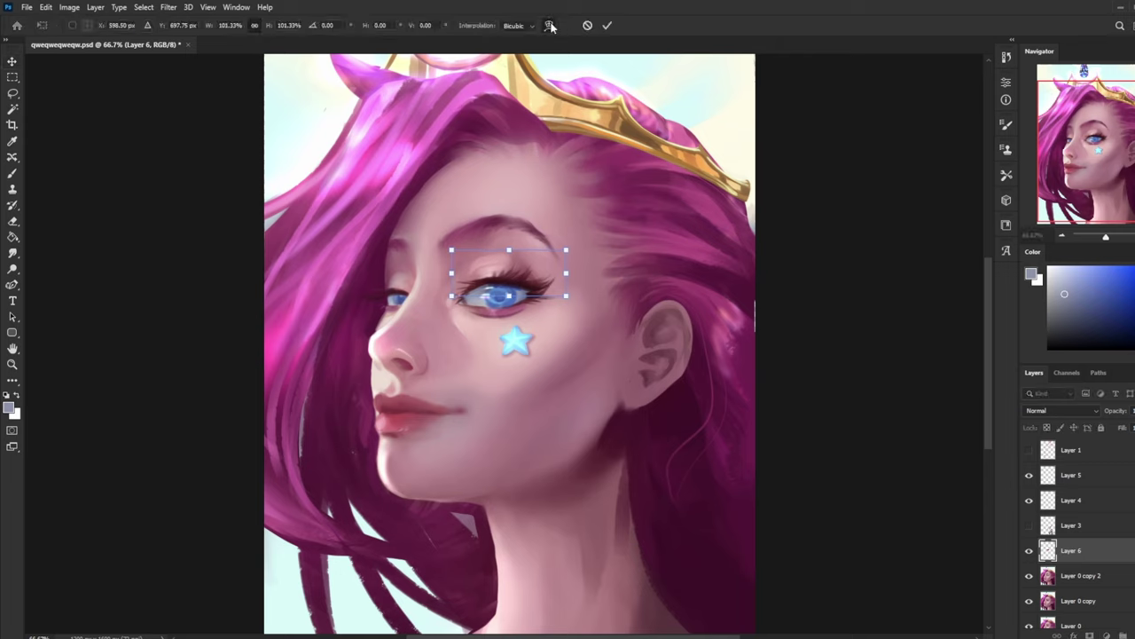
click(549, 25)
drag(560, 288, 564, 291)
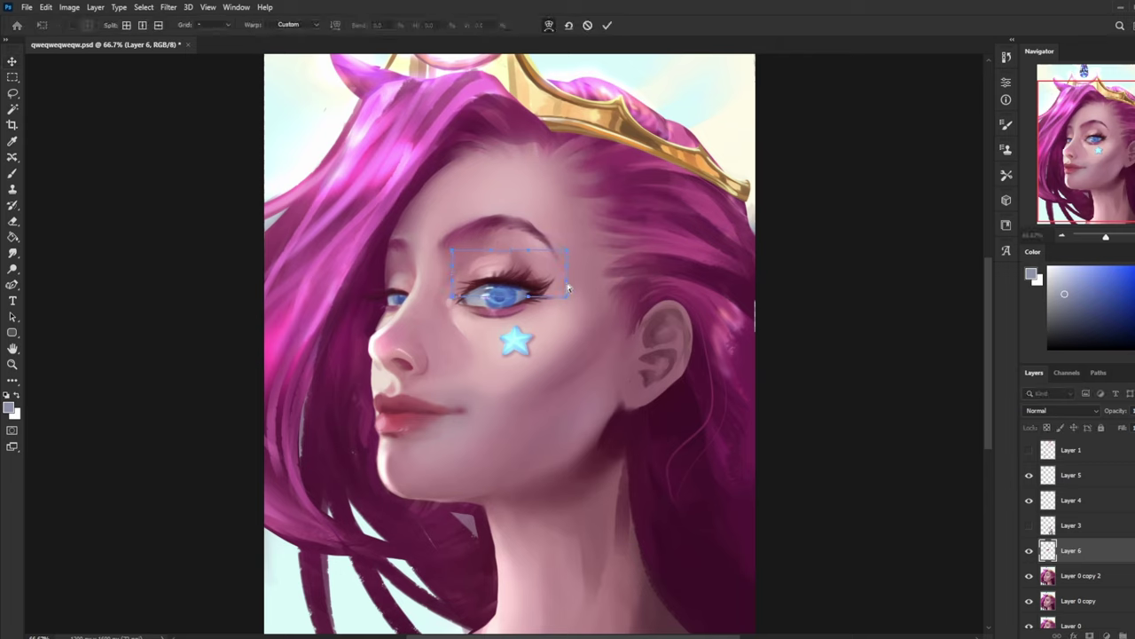
click(607, 25)
key(e)
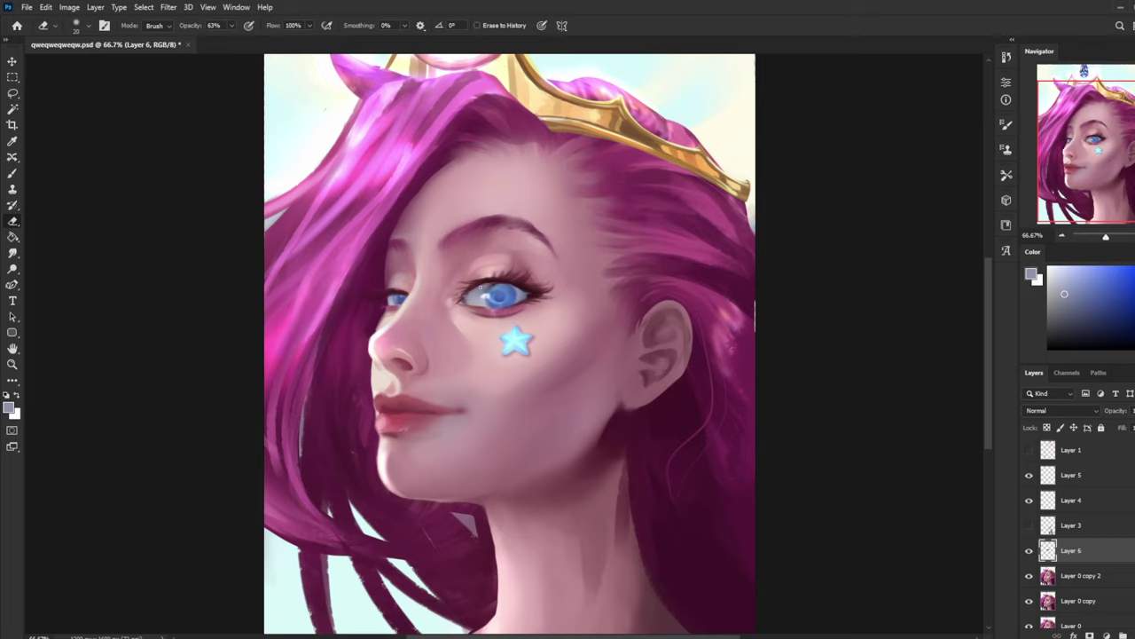
- Shade the near eye's white and upper iris on the second portrait copy with sampled pale grey and blue tones
key(b)
click(1075, 575)
alt+click(481, 330)
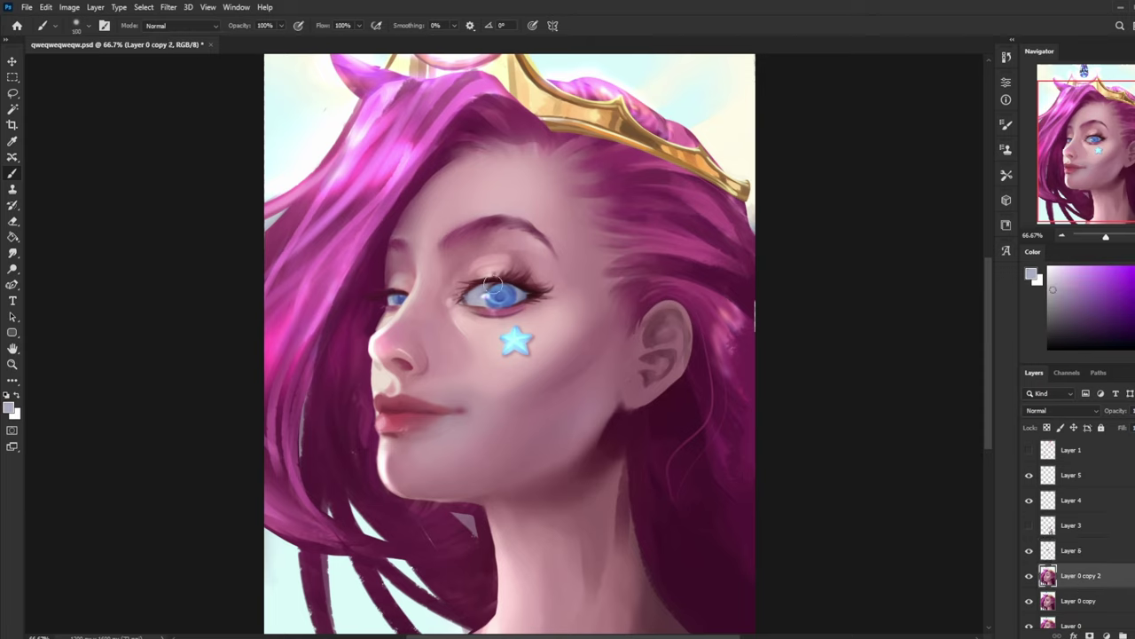
key([)
key([)
key([)
key([)
key([)
alt+click(505, 291)
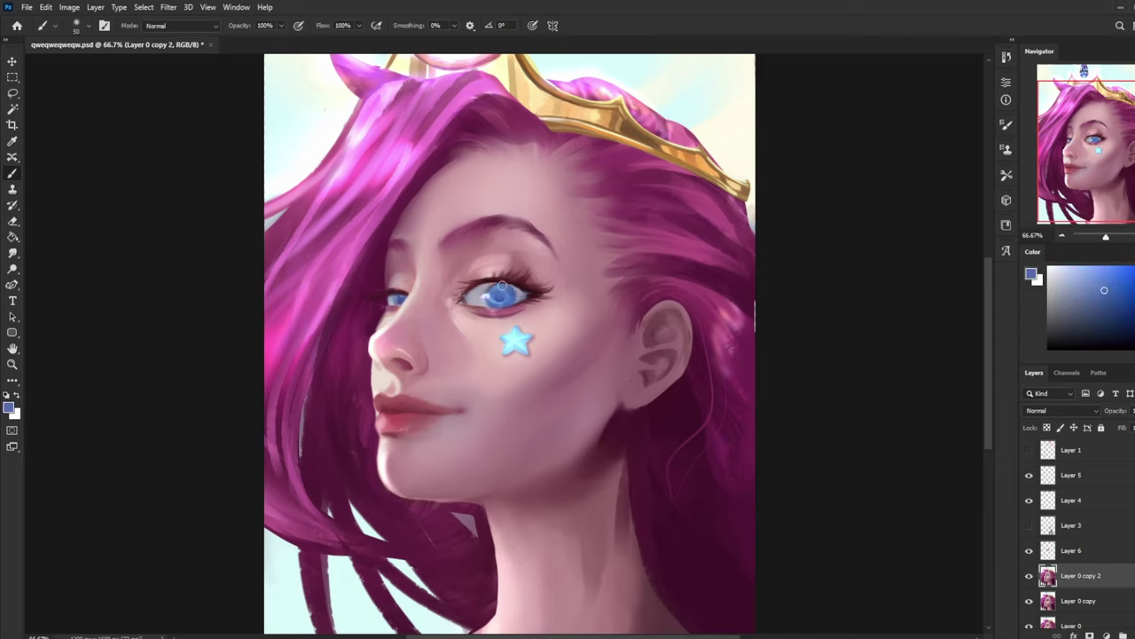
alt+click(503, 295)
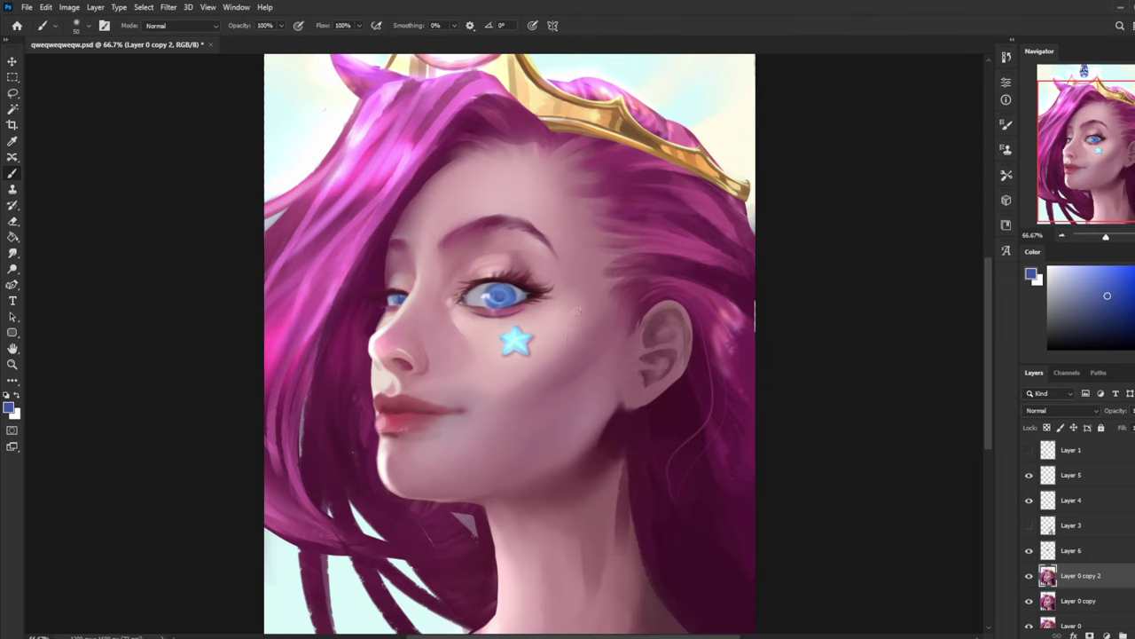
- Darken the near eye's outer corner with a sampled dark maroon, using a smaller brush at 50% opacity
key(ctrl+minus)
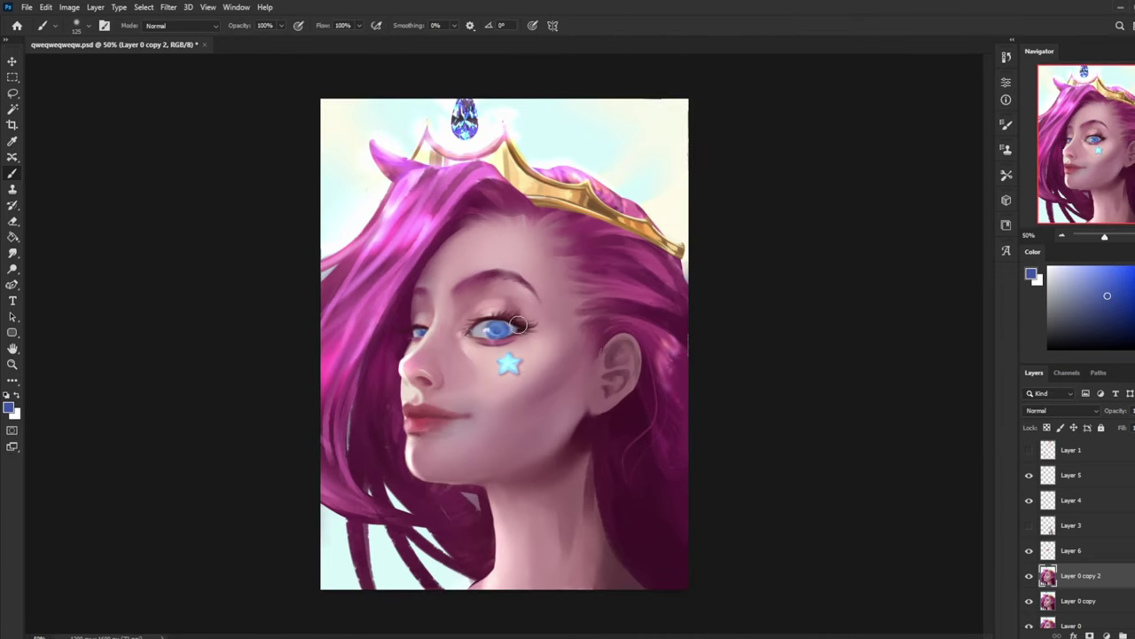
alt+click(523, 325)
key(bracketleft)
key(bracketleft)
key(bracketleft)
drag(518, 327, 505, 321)
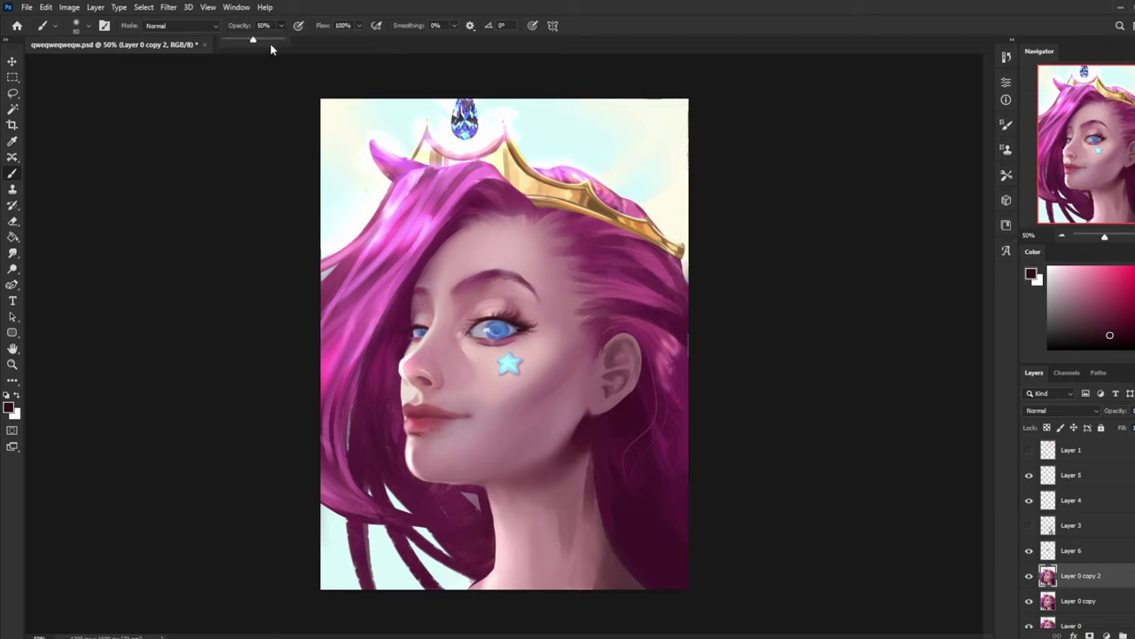
click(520, 328)
- Try a dark shadow stroke across the top of the near eyeball, undo it, and compare the retouched layer's visibility
drag(501, 321, 472, 326)
key(ctrl+z)
key(bracketleft)
key(bracketleft)
key(ctrl+z)
click(1029, 576)
click(1029, 575)
- Copy the near eye's lower lid to a new layer and trim it with a 63% eraser
key(l)
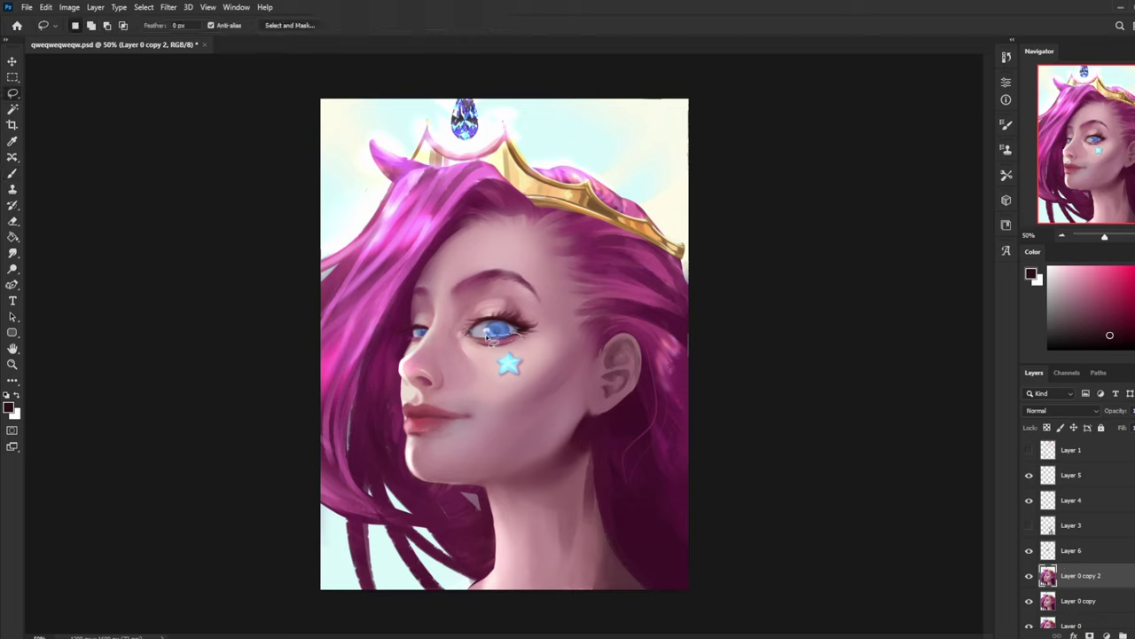
mouse_move(490, 338)
mouse_down()
mouse_move(465, 341)
mouse_move(555, 334)
mouse_up()
key(ctrl+j)
key(v)
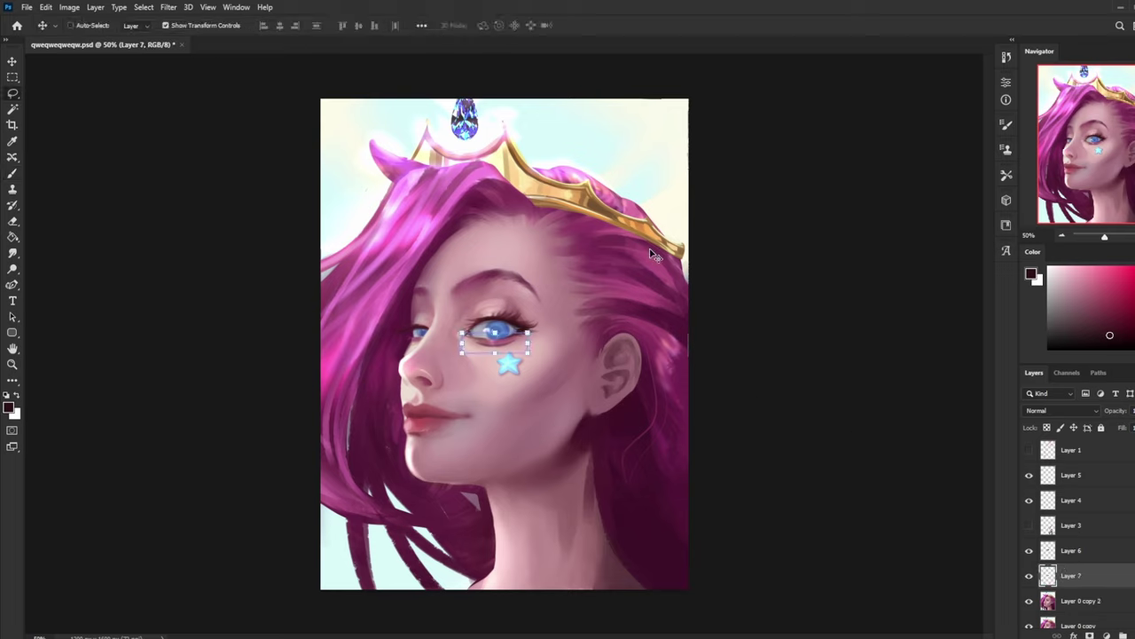
key(e)
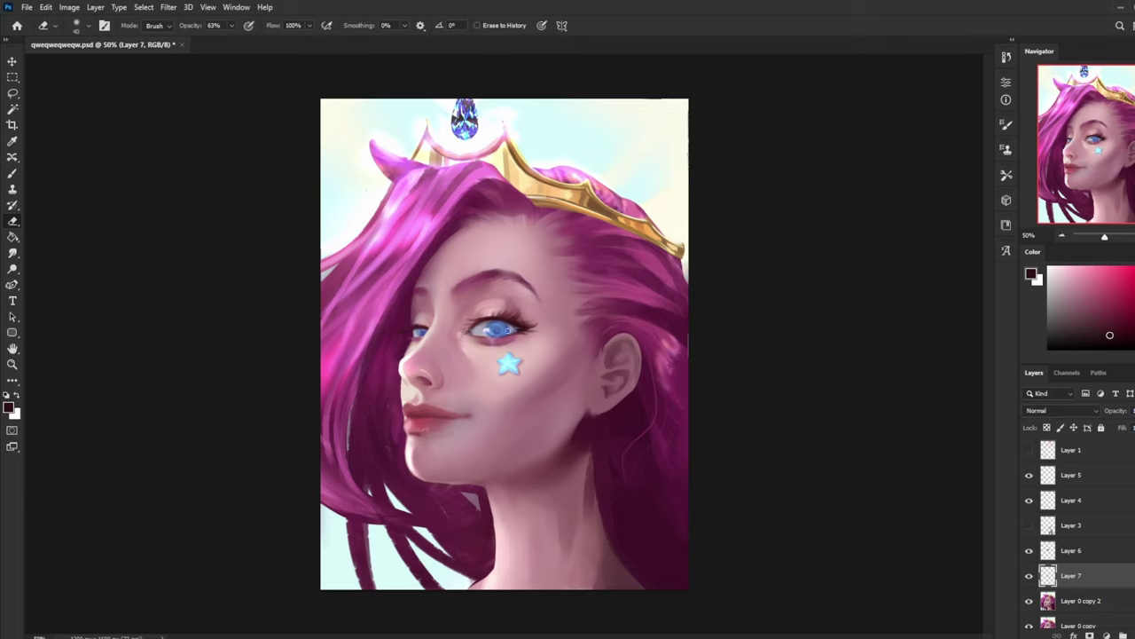
- Touch up the near eye's lower lid with sampled pink and mauve tones, raising the brush opacity to 64%
key(b)
alt+click(506, 369)
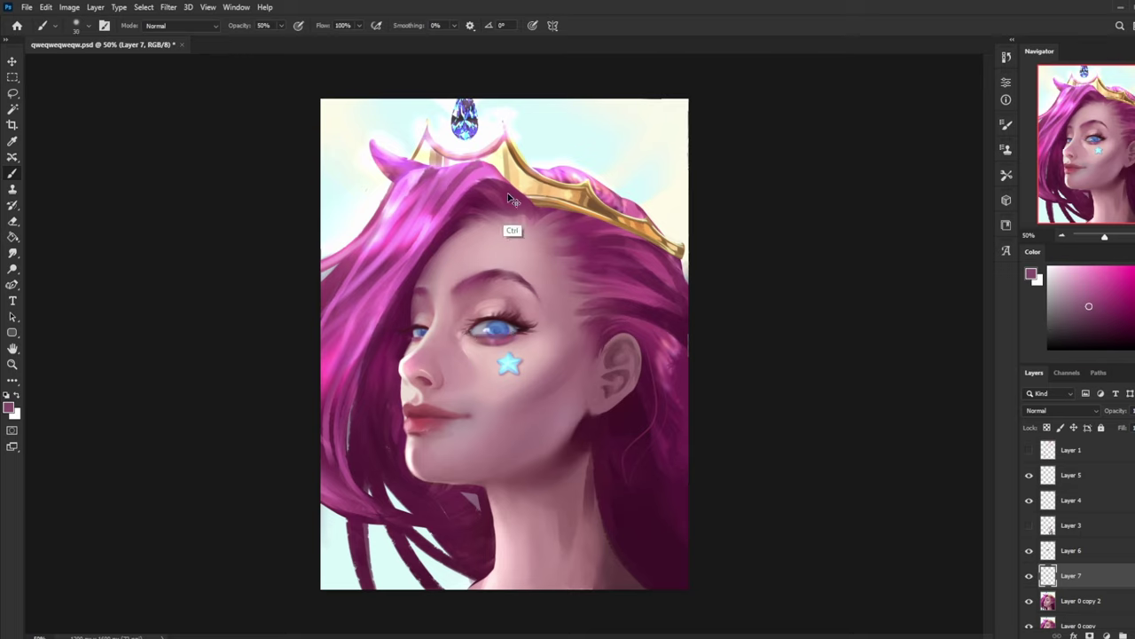
click(280, 25)
drag(282, 41, 291, 40)
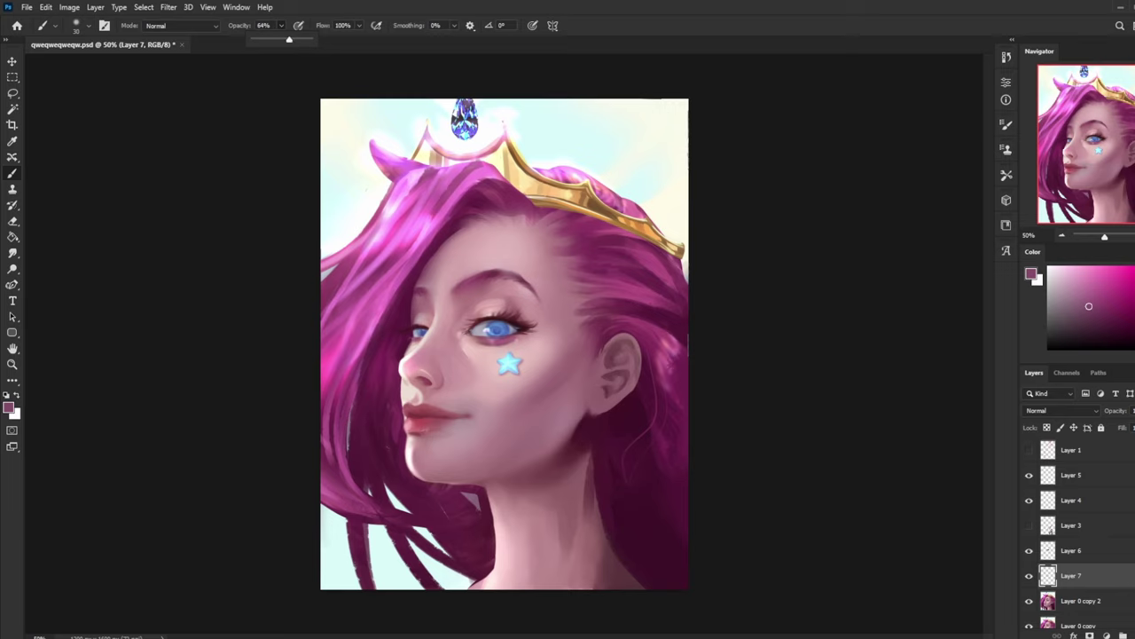
alt+click(505, 366)
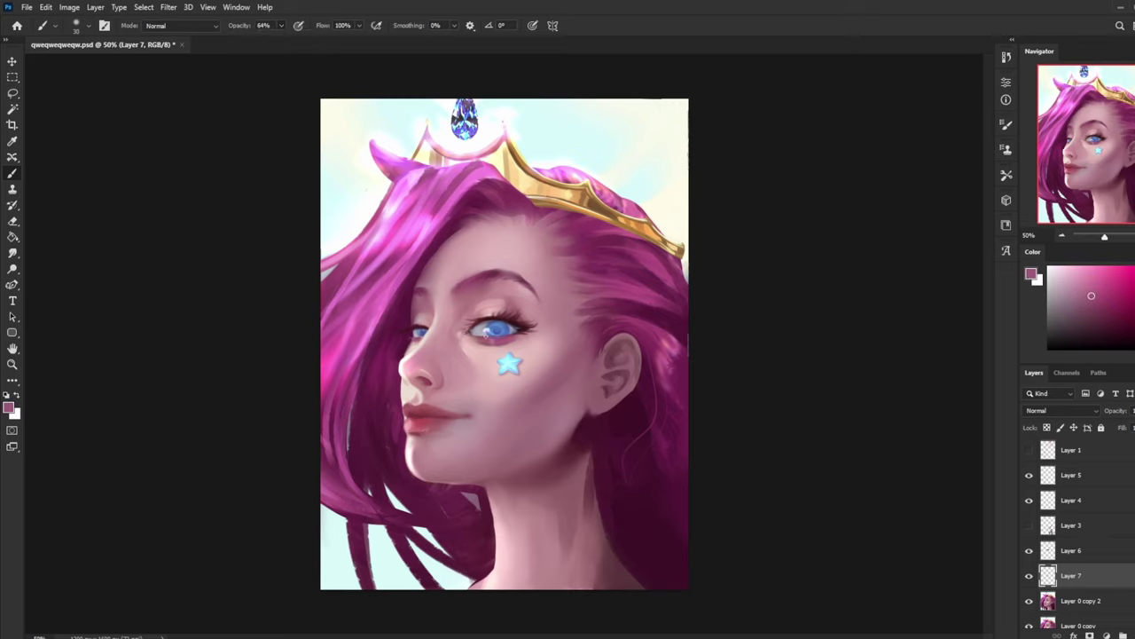
alt+click(478, 359)
- Add a new layer above the second portrait copy and brighten the near iris with light blue
click(1079, 608)
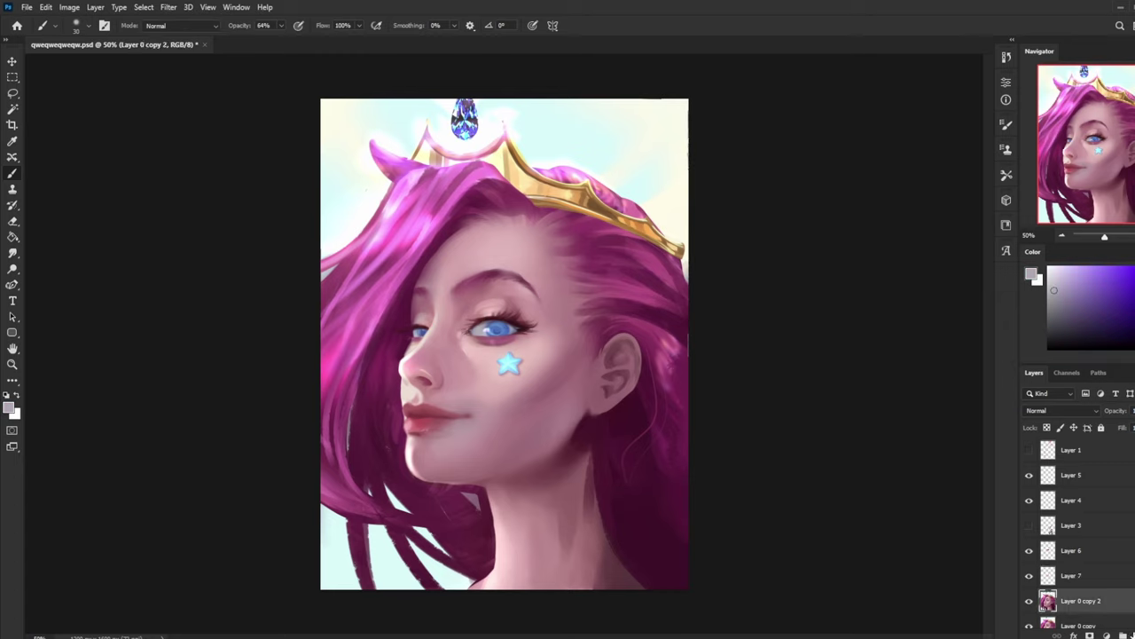
key(ctrl+shift+alt+n)
click(1134, 309)
click(1134, 304)
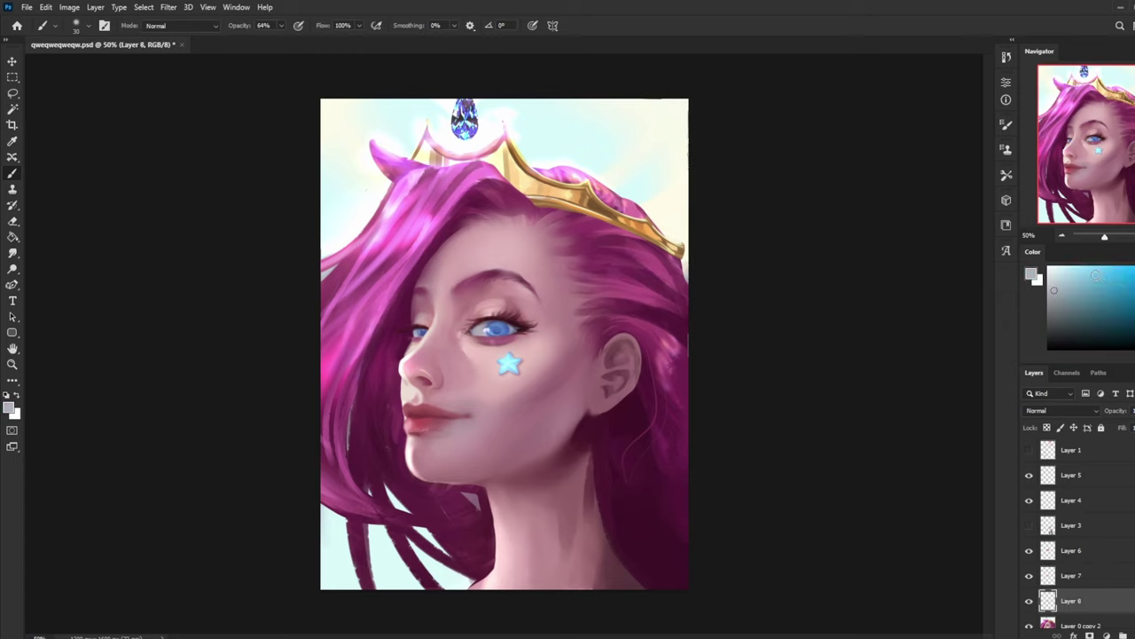
click(1083, 264)
click(486, 327)
key(bracketright)
key(bracketright)
key(bracketright)
key(bracketright)
key(bracketright)
key(bracketright)
key(bracketright)
key(bracketright)
key(bracketright)
key(bracketright)
key(bracketright)
key(bracketleft)
key(bracketleft)
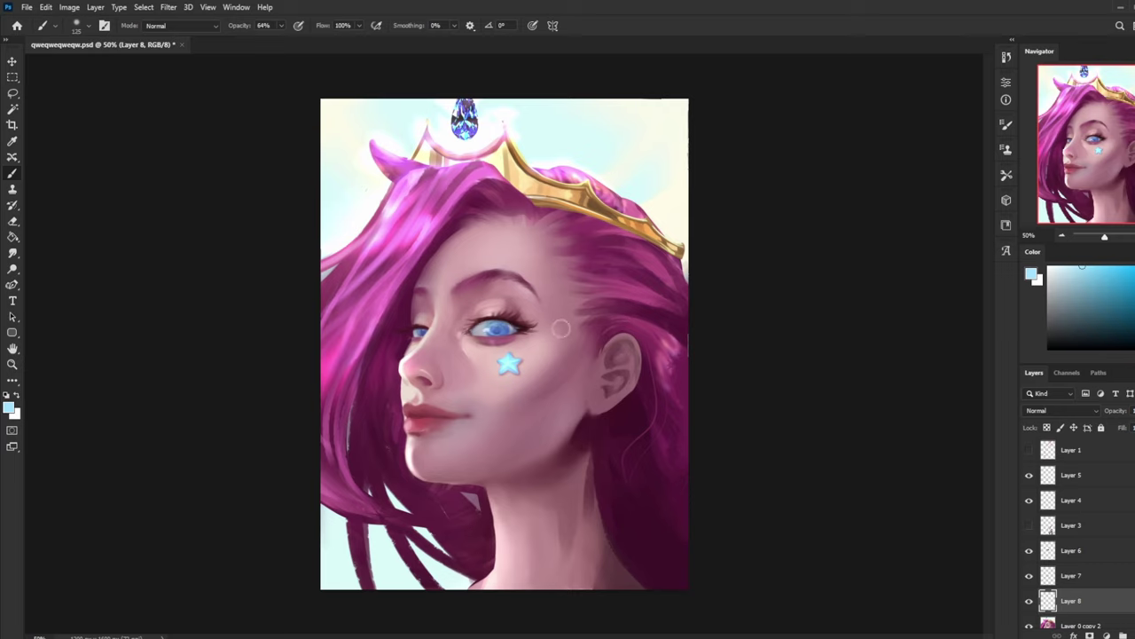
- Retouch the far eye with sampled blue and pale grey tones using a 30 px brush
key(ctrl+minus)
key(ctrl+minus)
key(ctrl+plus)
key(ctrl+plus)
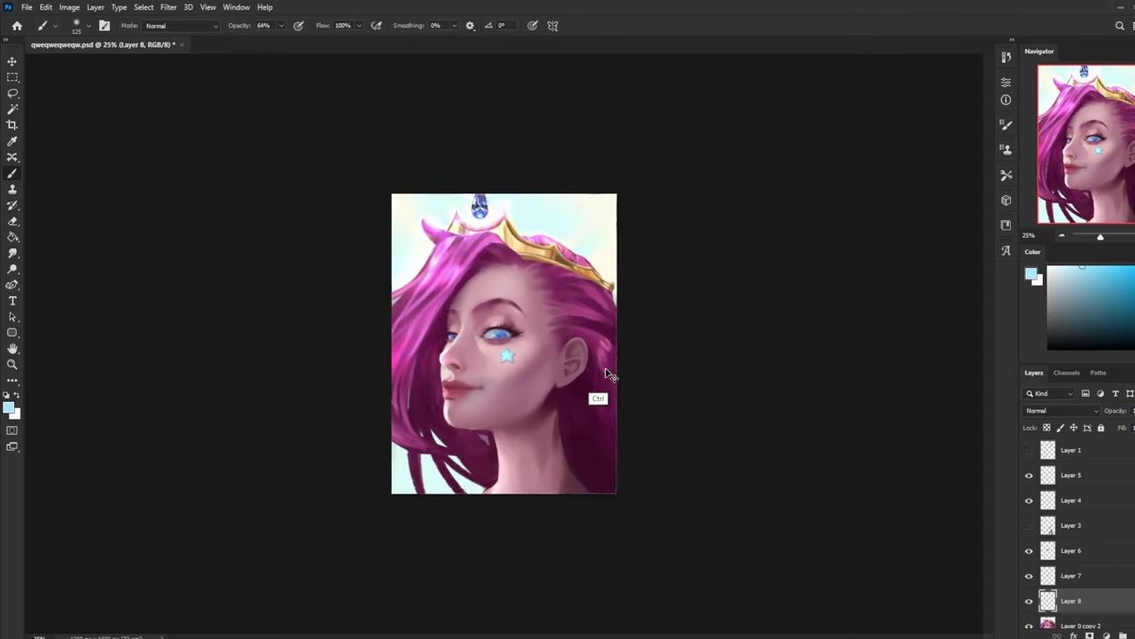
key(bracketleft)
key(bracketleft)
key(bracketleft)
key(bracketleft)
key(bracketleft)
key(bracketleft)
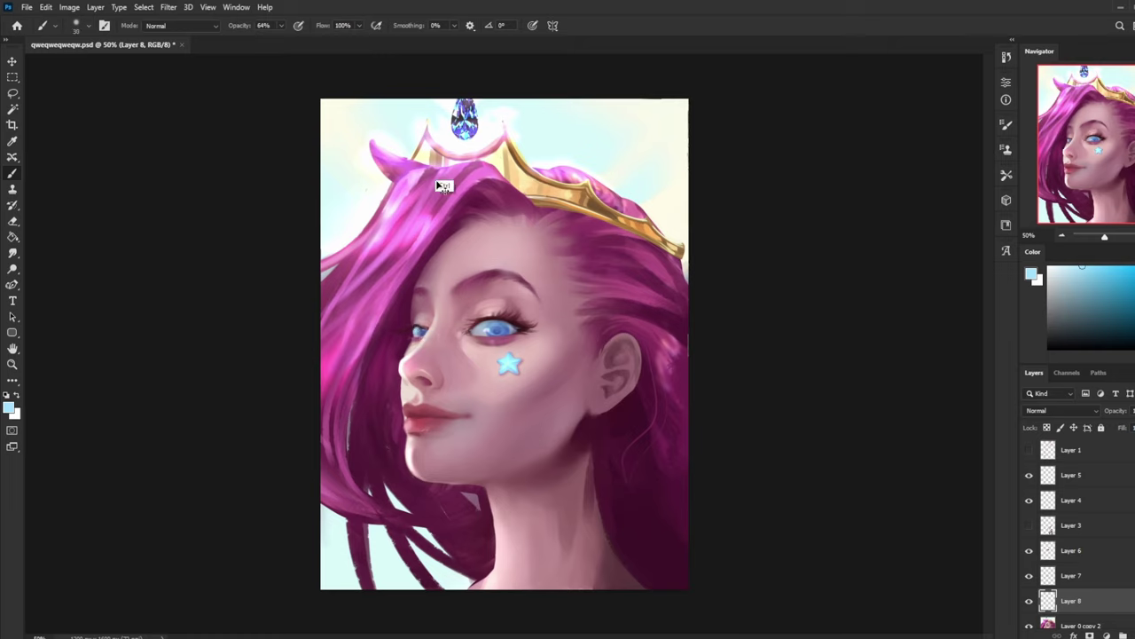
alt+click(422, 330)
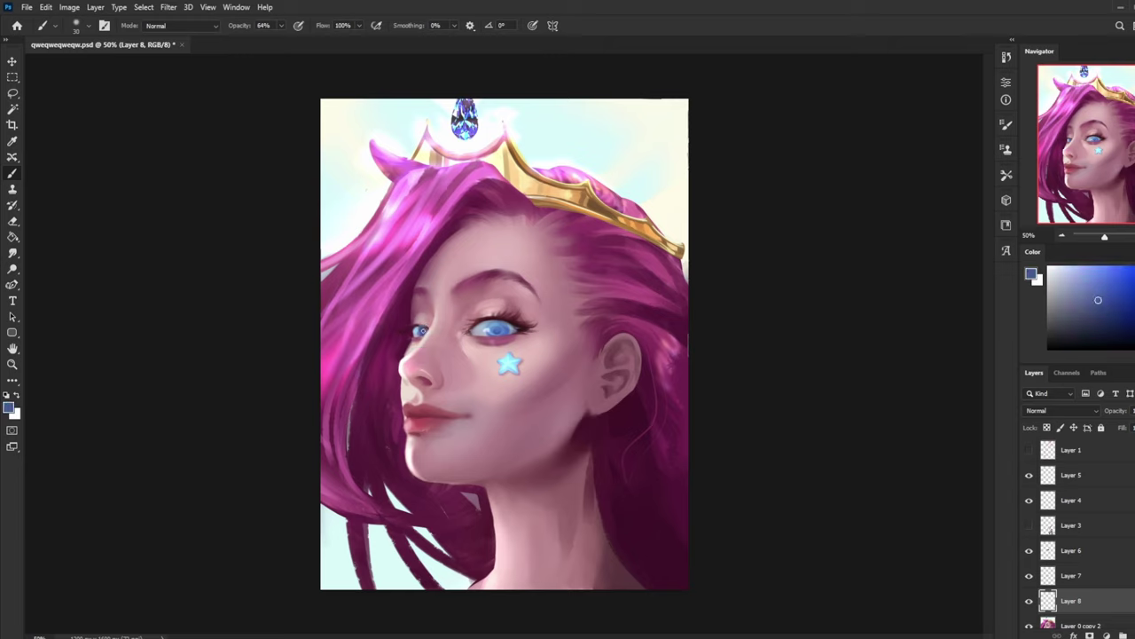
alt+click(427, 331)
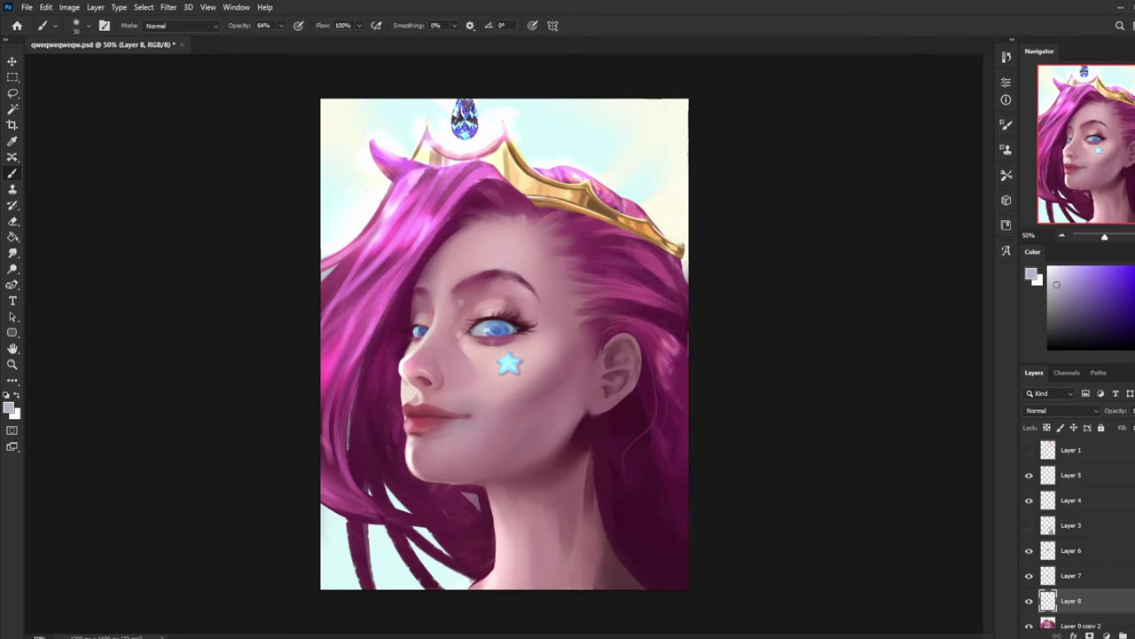
- Retouch the near eye with sampled dark maroon, near-white and blue tones, raising the brush opacity to 95%
alt+click(517, 327)
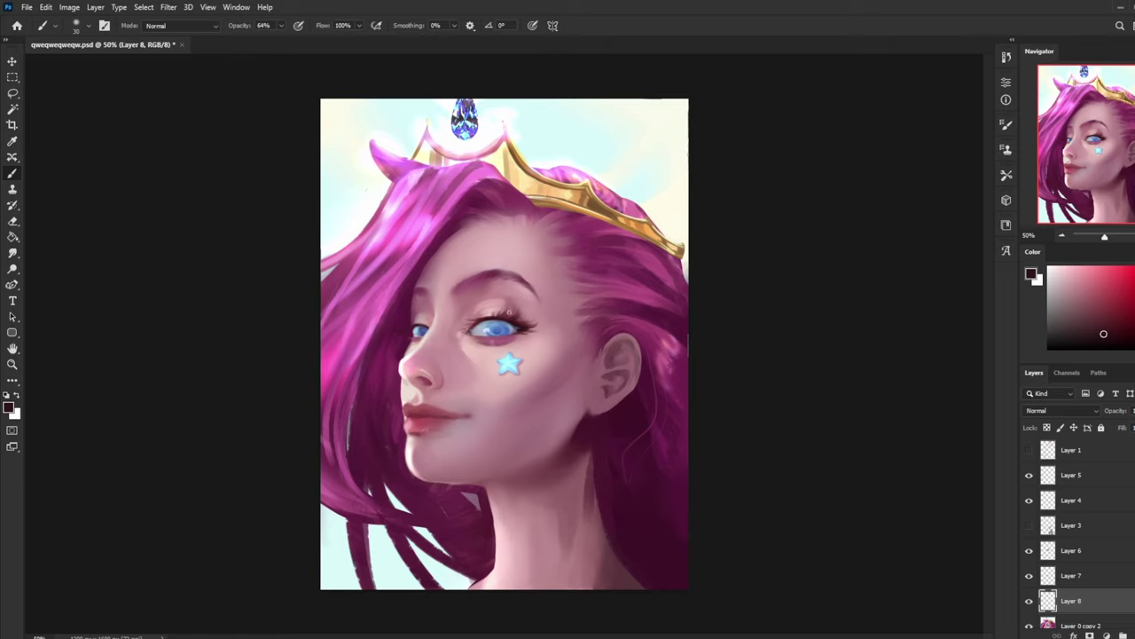
alt+click(501, 362)
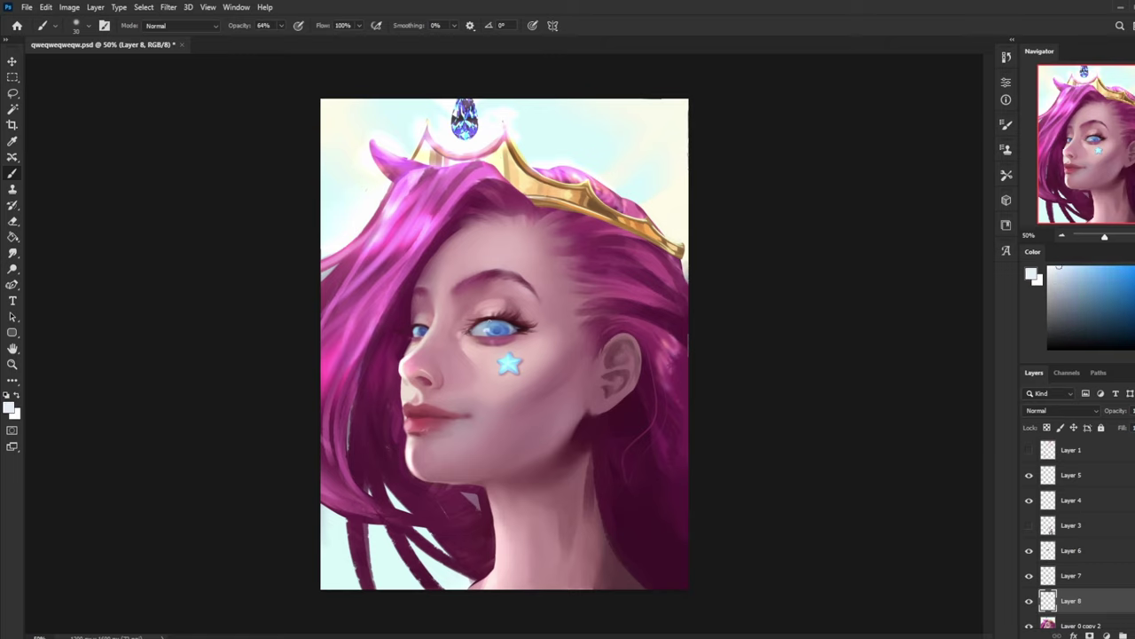
alt+click(491, 320)
key(ctrl+minus)
key(ctrl+minus)
key(ctrl+plus)
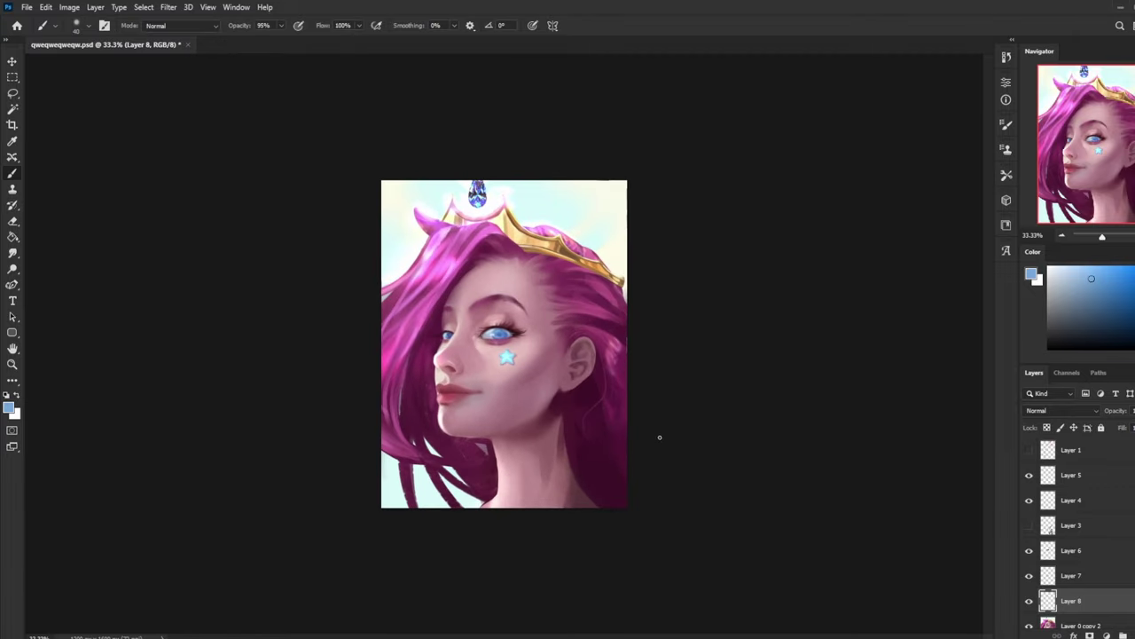
alt+click(476, 371)
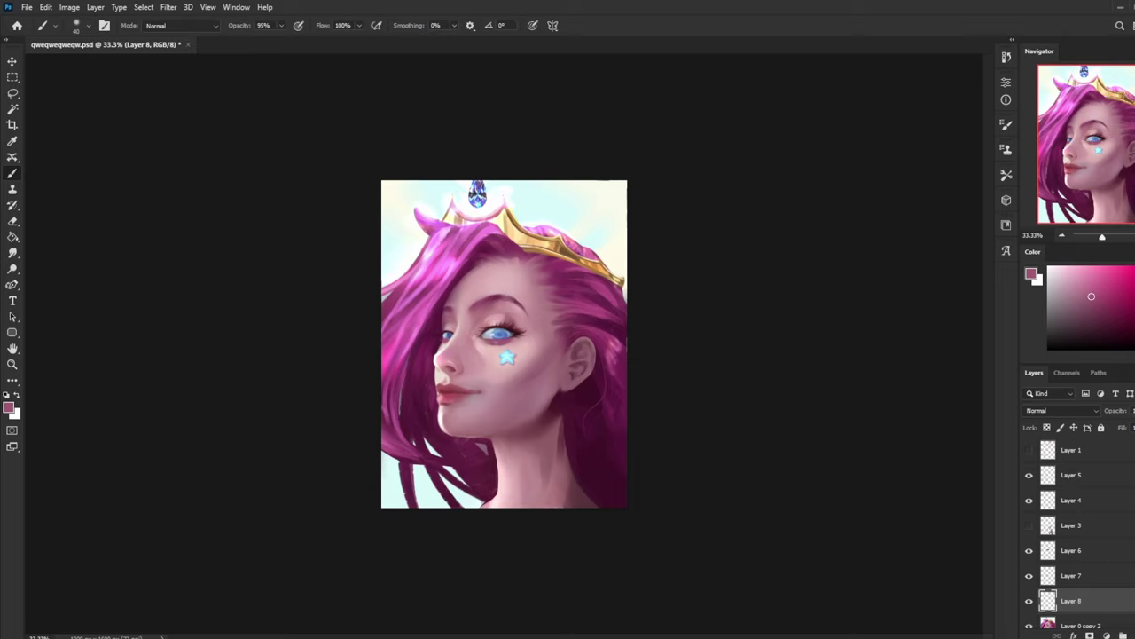
- Merge Layer 7 down into Layer 8, and merge the result down into Layer 0 copy 2
scroll(1078, 524, down, 2)
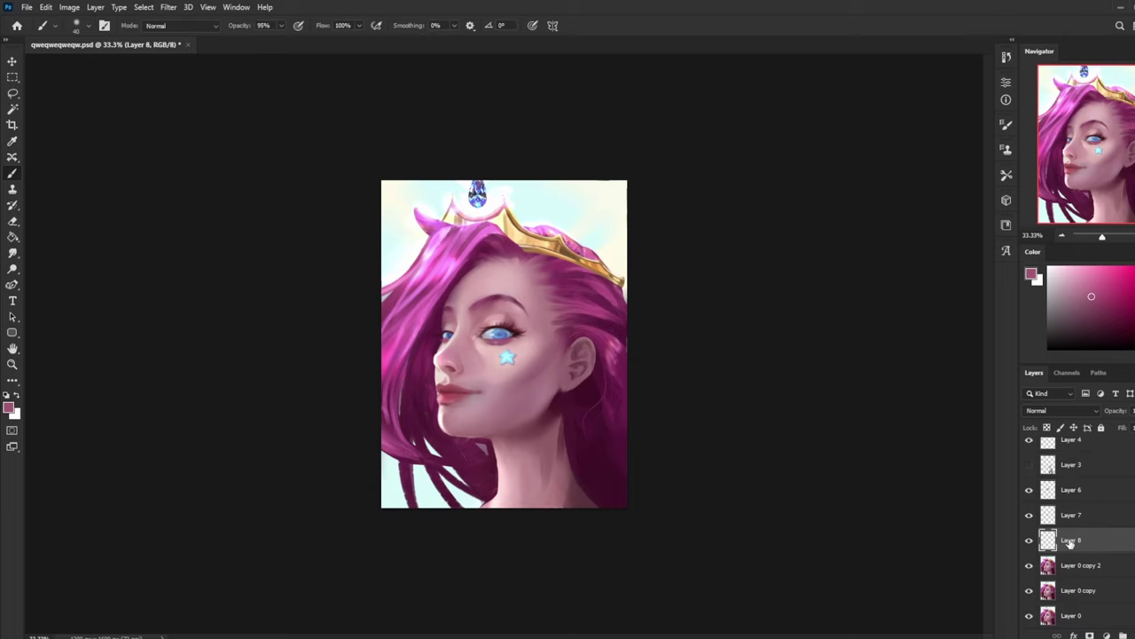
right_click(1080, 527)
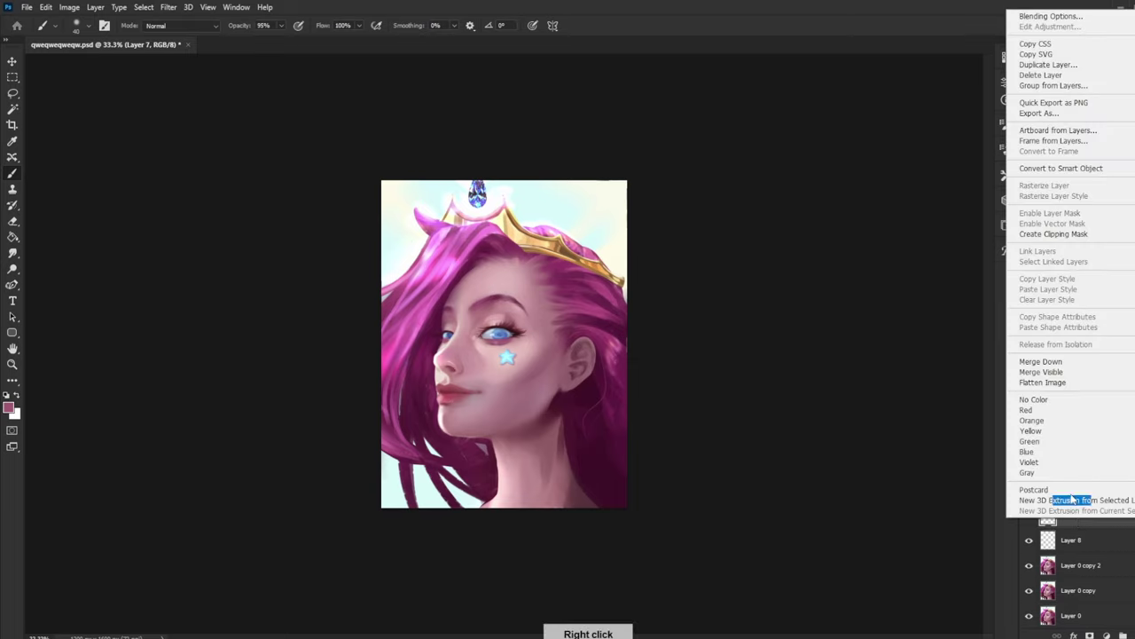
click(1051, 360)
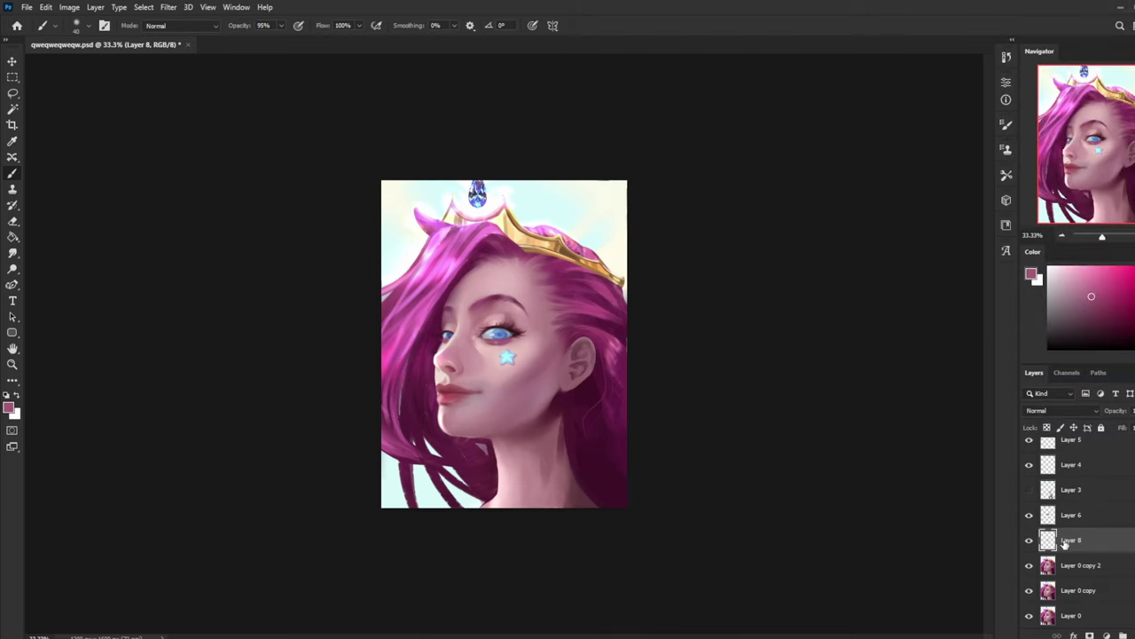
right_click(1075, 538)
click(1047, 377)
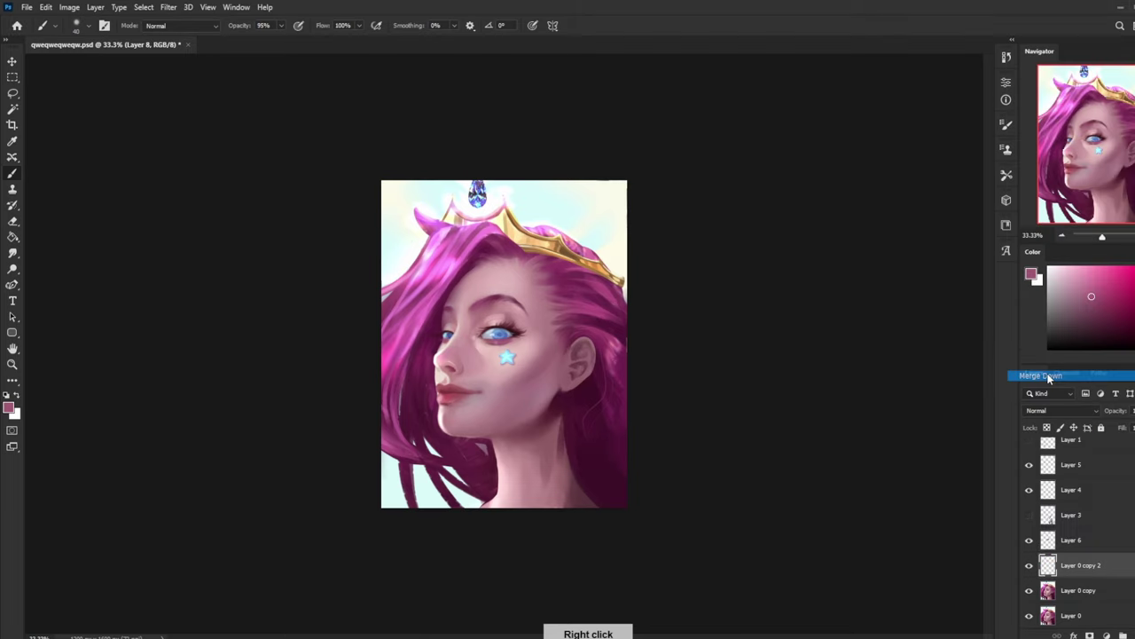
- Check the portrait without Layer 0 copy 2 and without Layer 6, and merge Layer 6 down into Layer 0 copy 2
click(1029, 567)
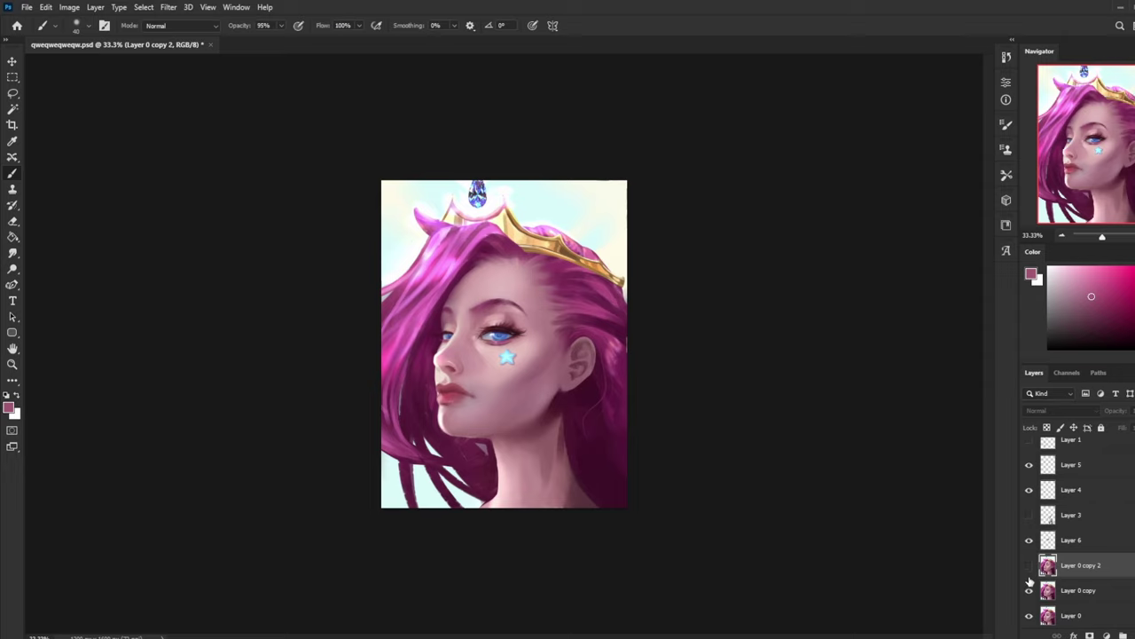
click(1029, 566)
click(1029, 539)
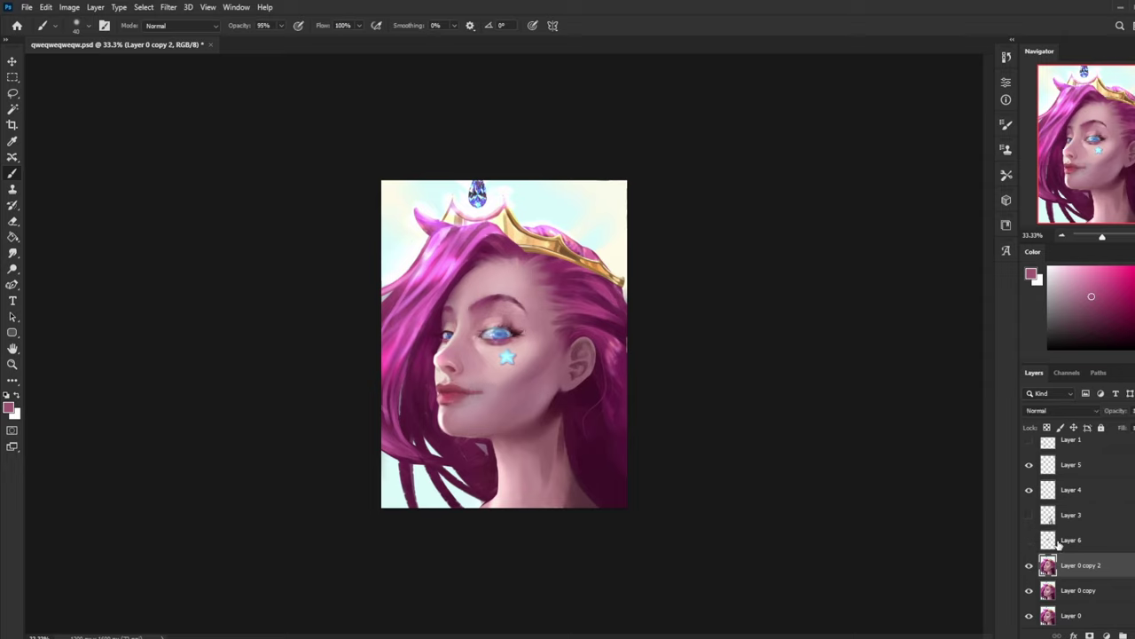
click(1029, 541)
right_click(1071, 540)
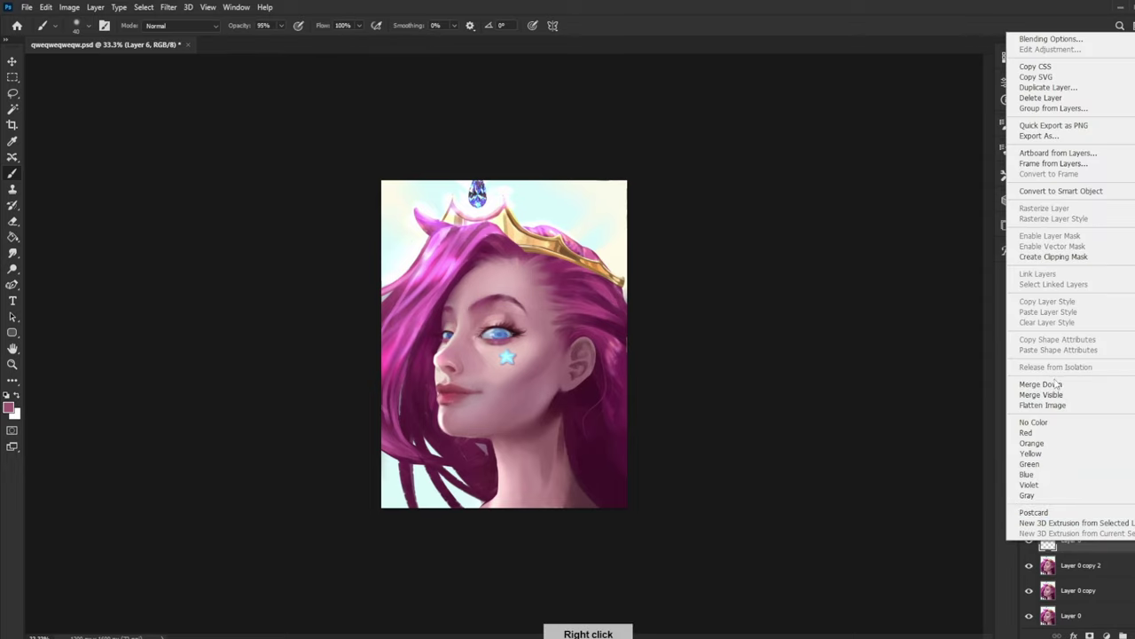
click(1039, 383)
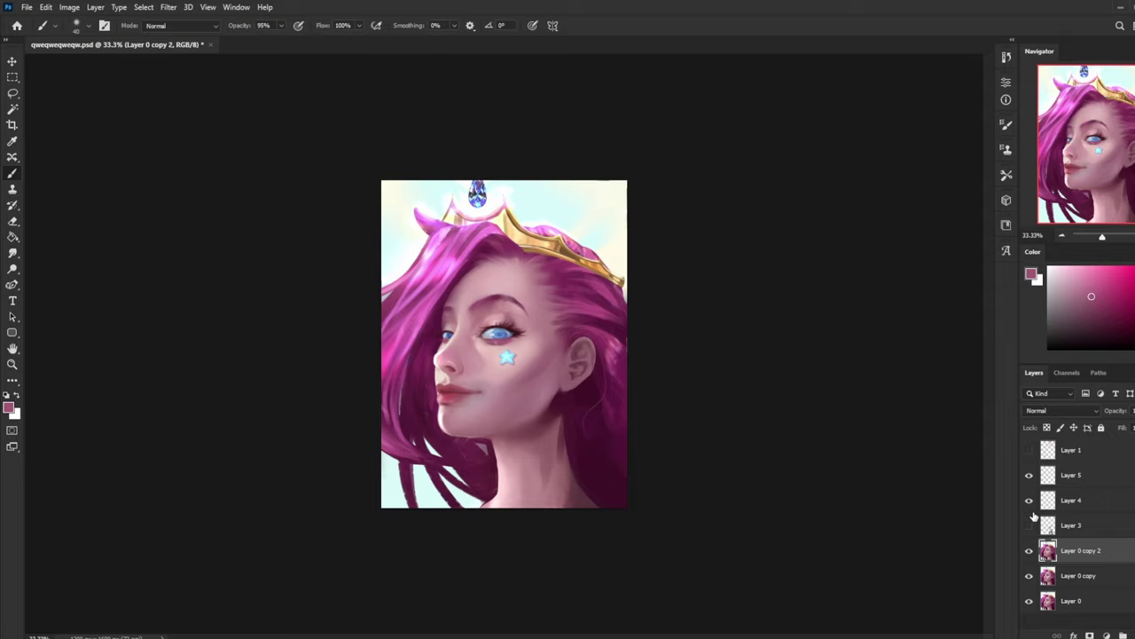
- Hide both portrait copies and examine the original portrait's expression
click(1029, 576)
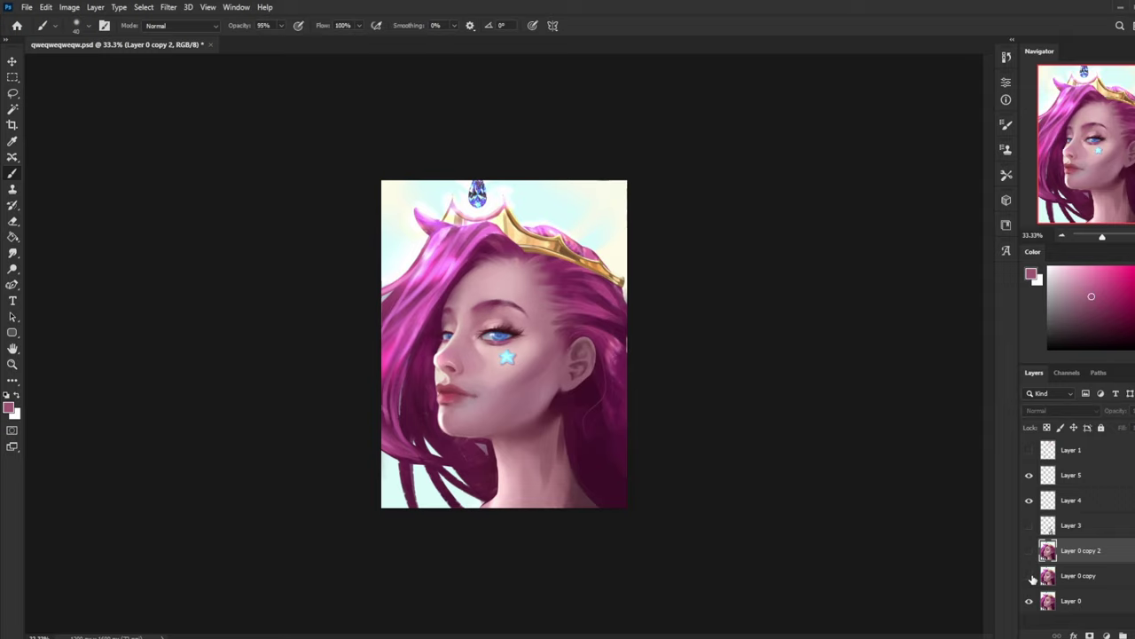
key(ctrl+plus)
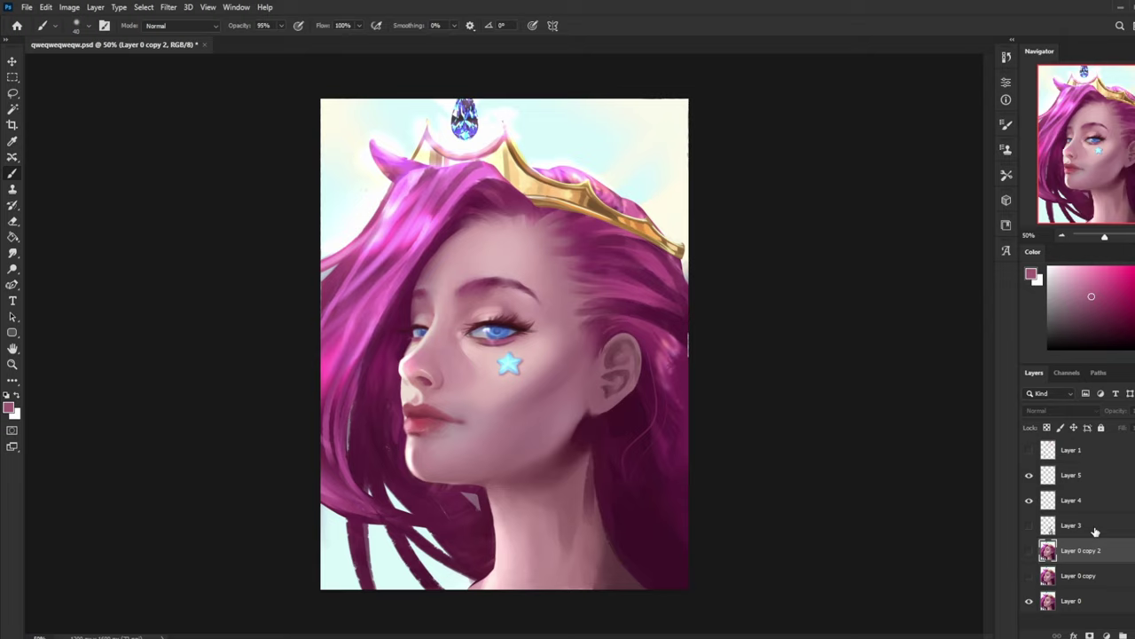
key(ctrl+minus)
scroll(918, 568, down, 1)
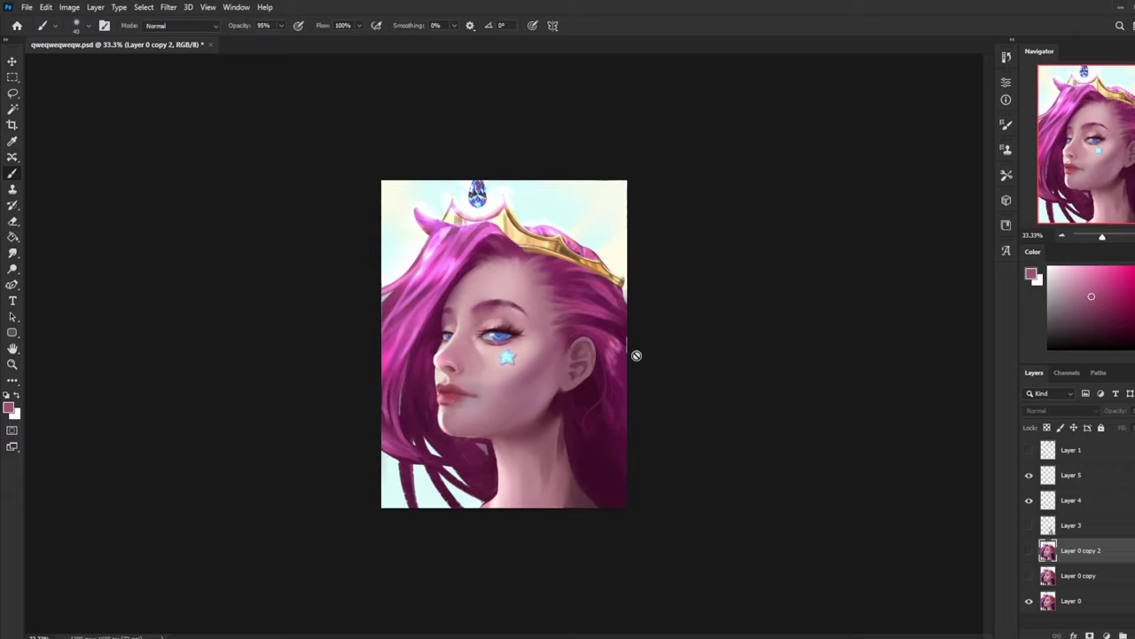
- Move Layer 4 below Layer 3 and duplicate it twice
click(1028, 501)
click(1028, 501)
drag(1102, 502, 1105, 533)
key(ctrl+j)
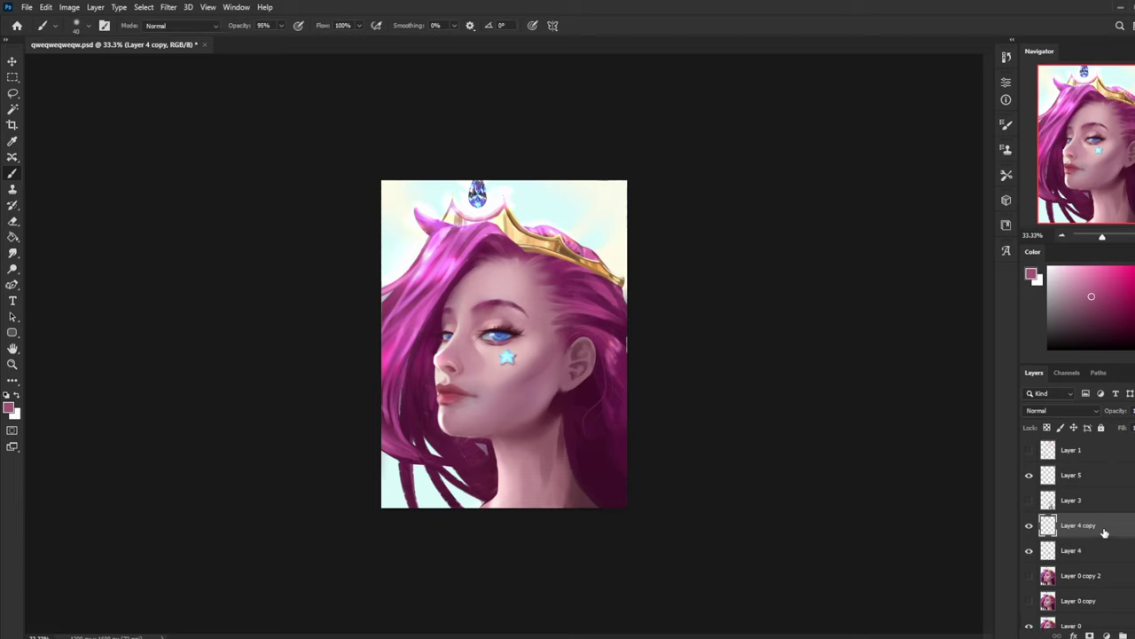
key(ctrl+j)
- Show Layer 0 copy 2 and merge Layer 4 down into it
click(1083, 547)
right_click(1083, 547)
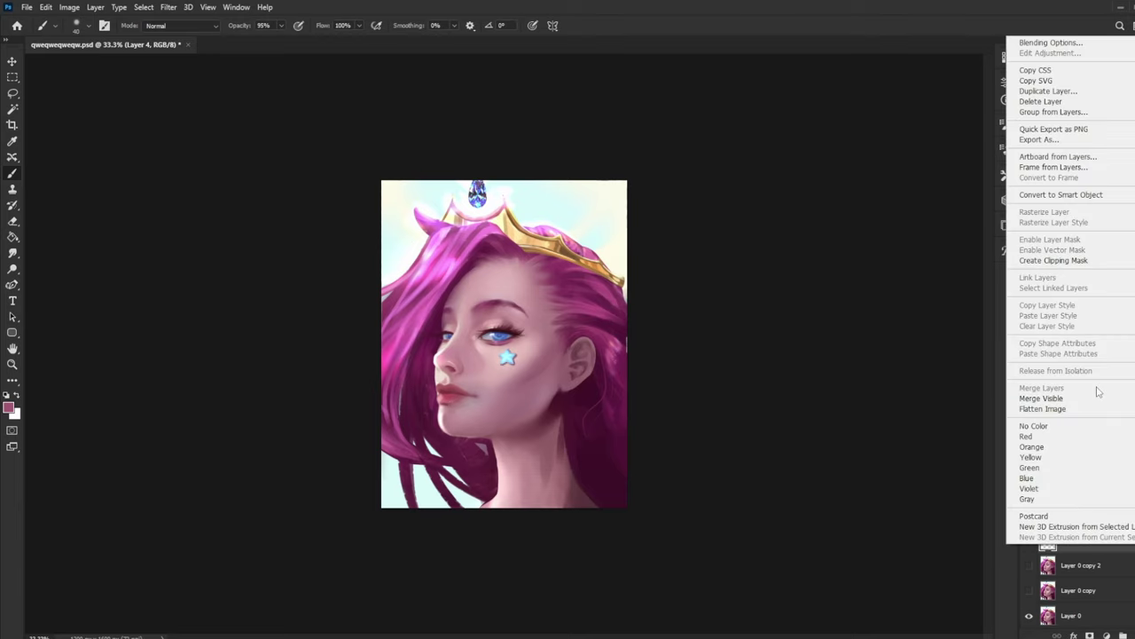
click(1026, 570)
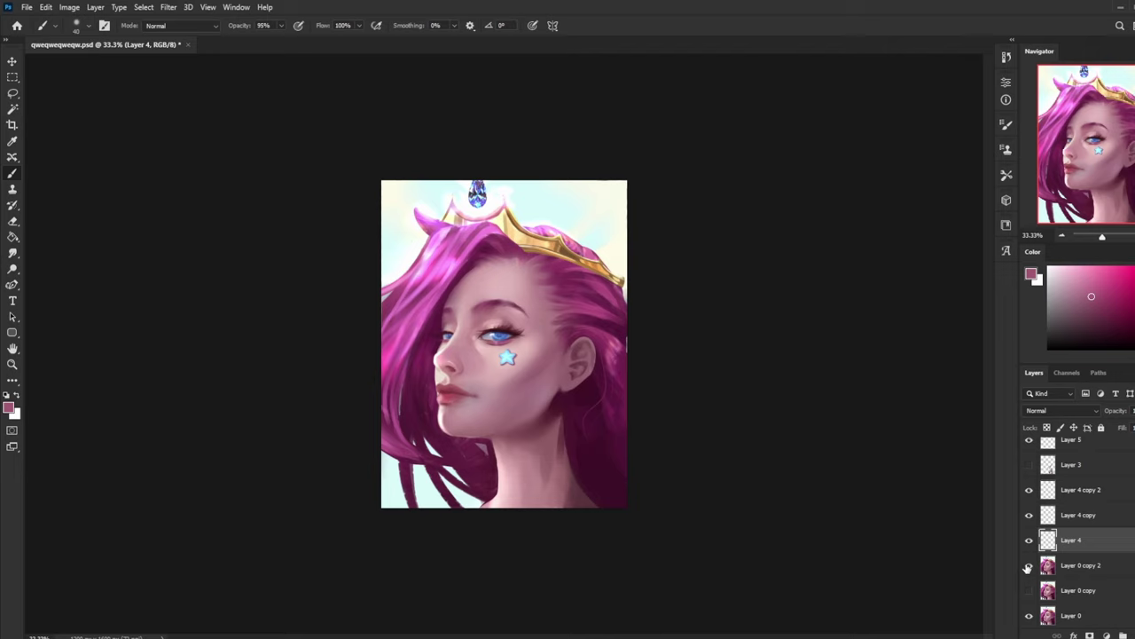
right_click(1081, 540)
click(1084, 386)
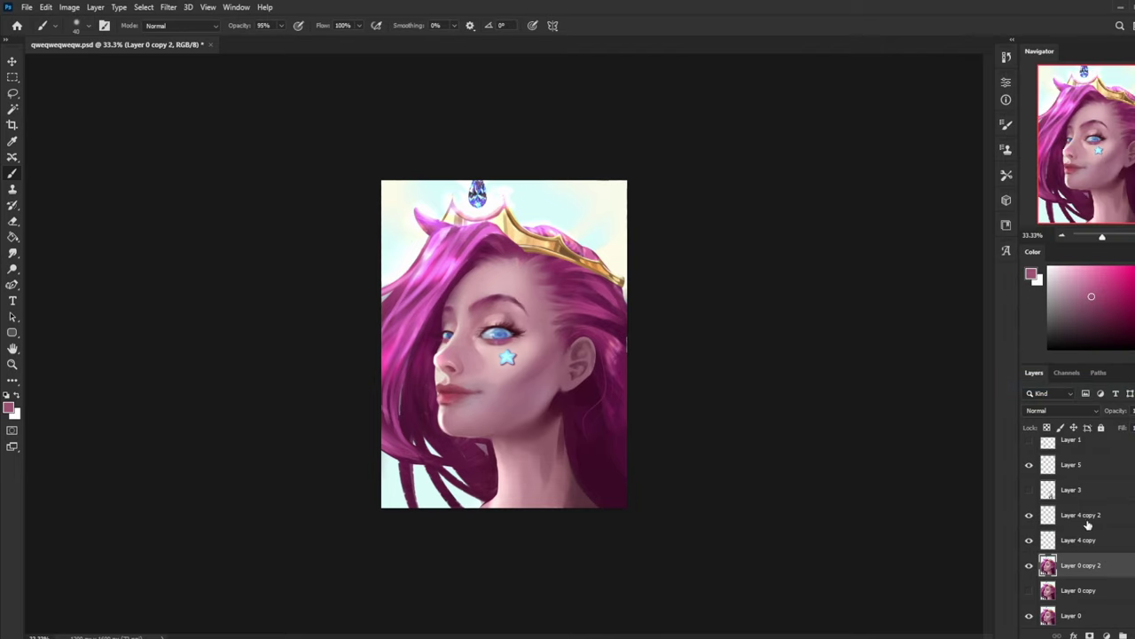
- Move Layer 4 copy directly above Layer 0 copy, show that portrait copy and merge Layer 4 copy down into it
drag(1084, 542, 1077, 578)
right_click(1080, 566)
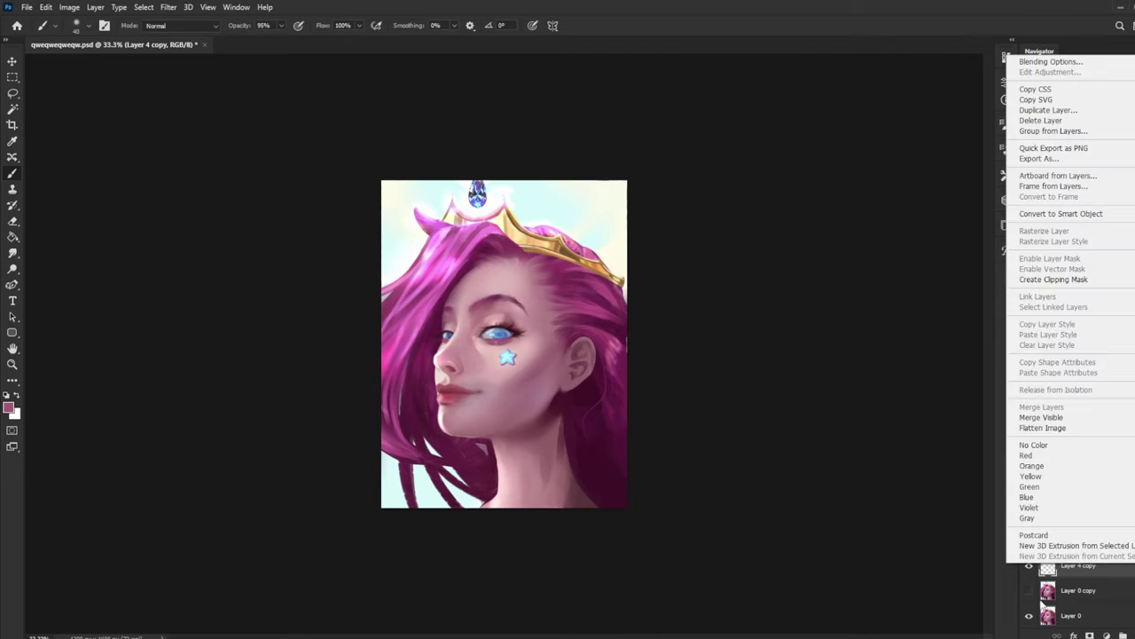
click(1043, 604)
right_click(1110, 569)
click(1097, 410)
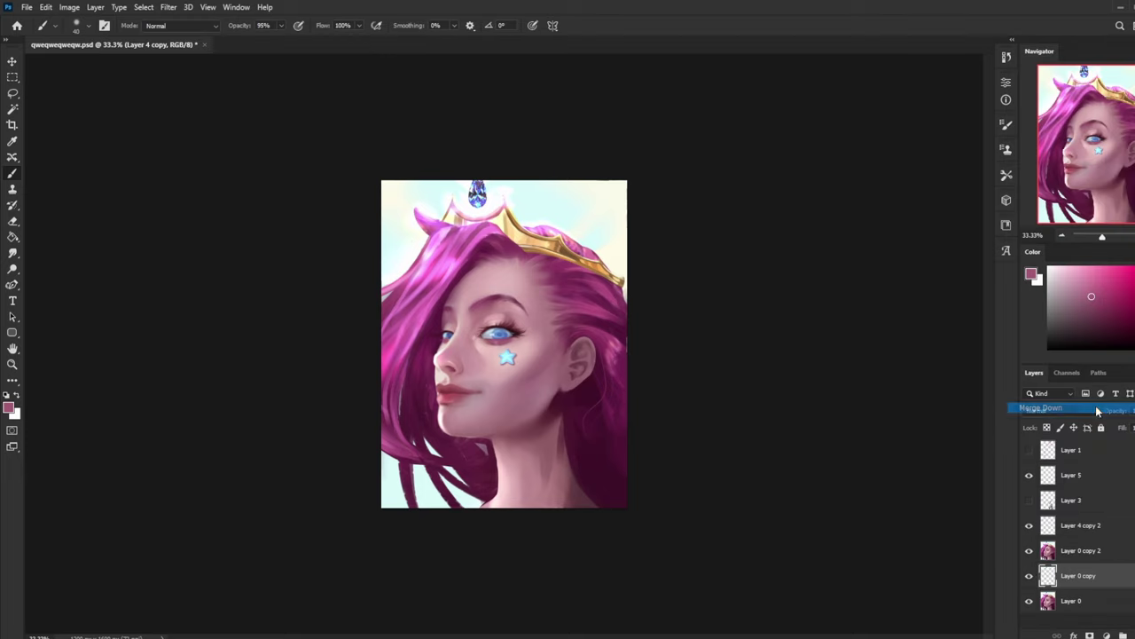
- Move Layer 4 copy 2 directly above Layer 0 and merge it down into the original portrait
drag(1088, 527, 1083, 588)
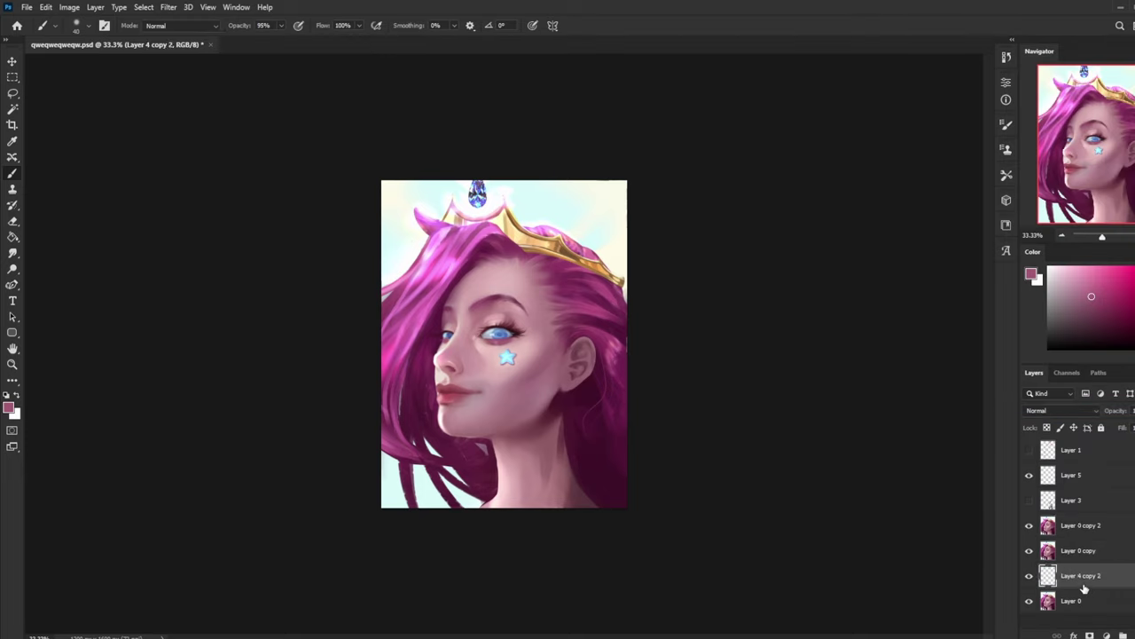
right_click(1084, 588)
click(1097, 434)
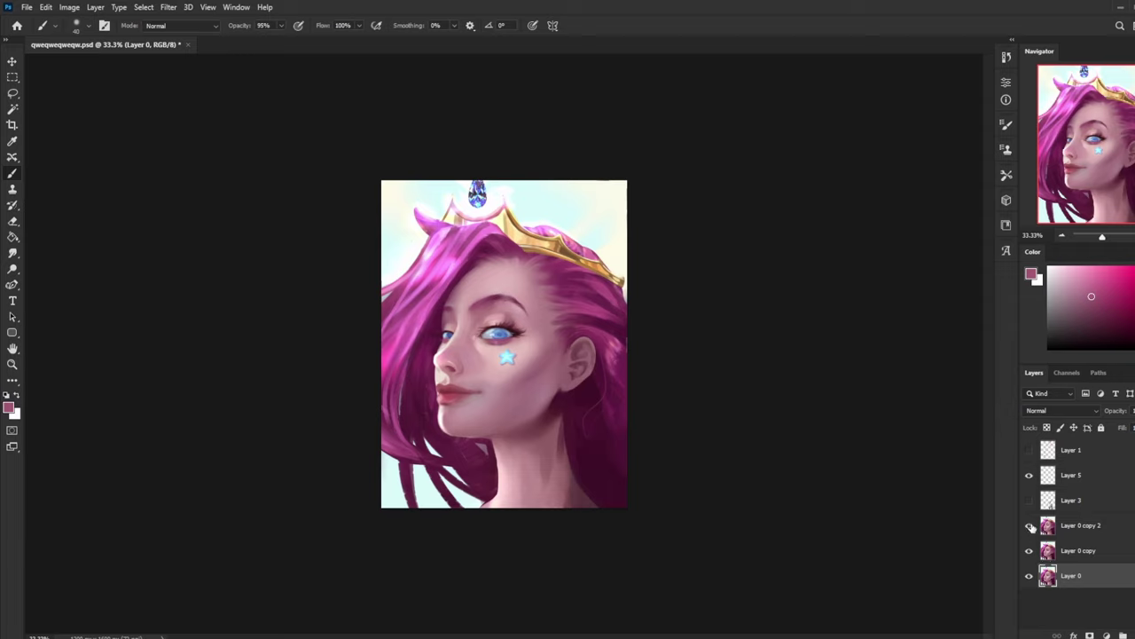
- Compare the three portrait versions by hiding and showing the two copies above Layer 0
click(1029, 525)
click(1029, 544)
click(1029, 545)
click(1028, 525)
- Show Layer 3 and compare the portrait with and without its loose hair strands
click(1029, 500)
click(1090, 511)
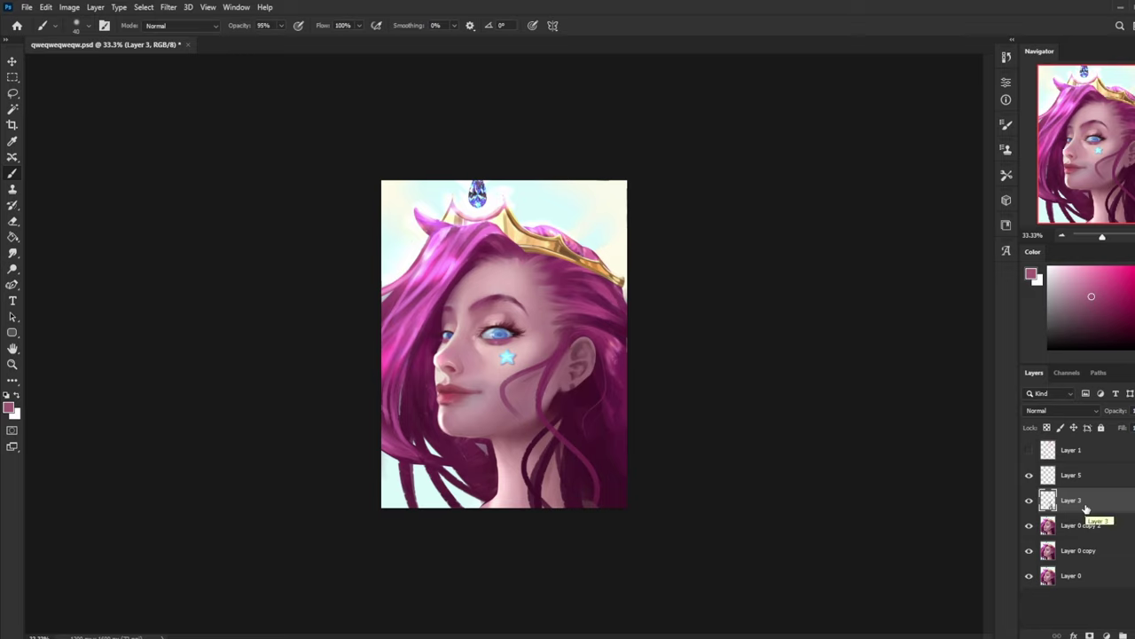
click(1028, 501)
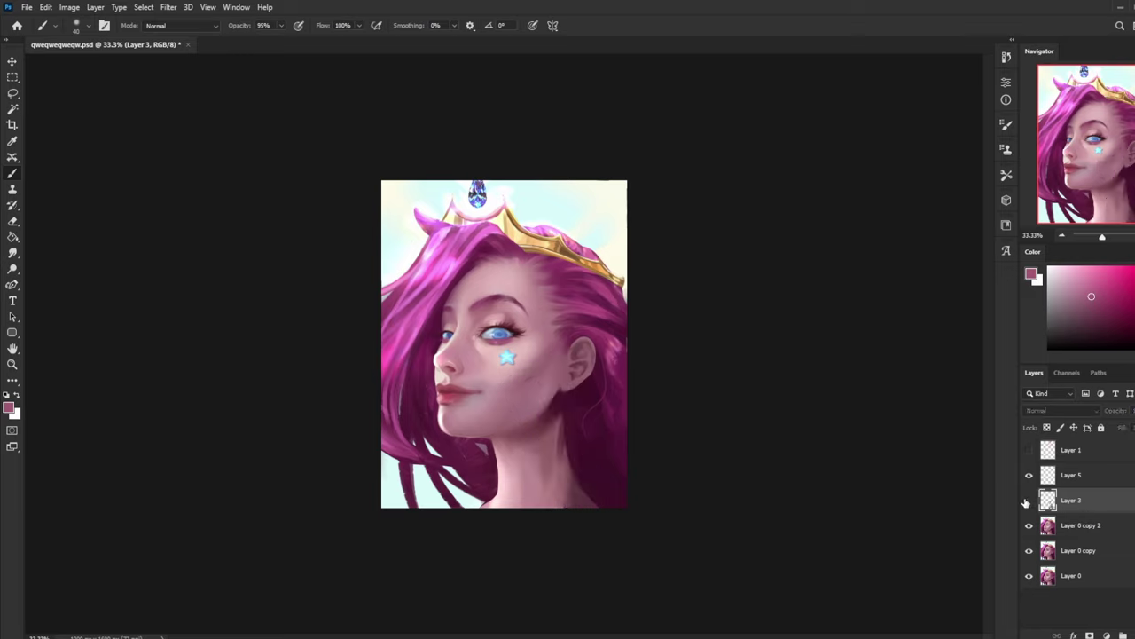
click(1028, 501)
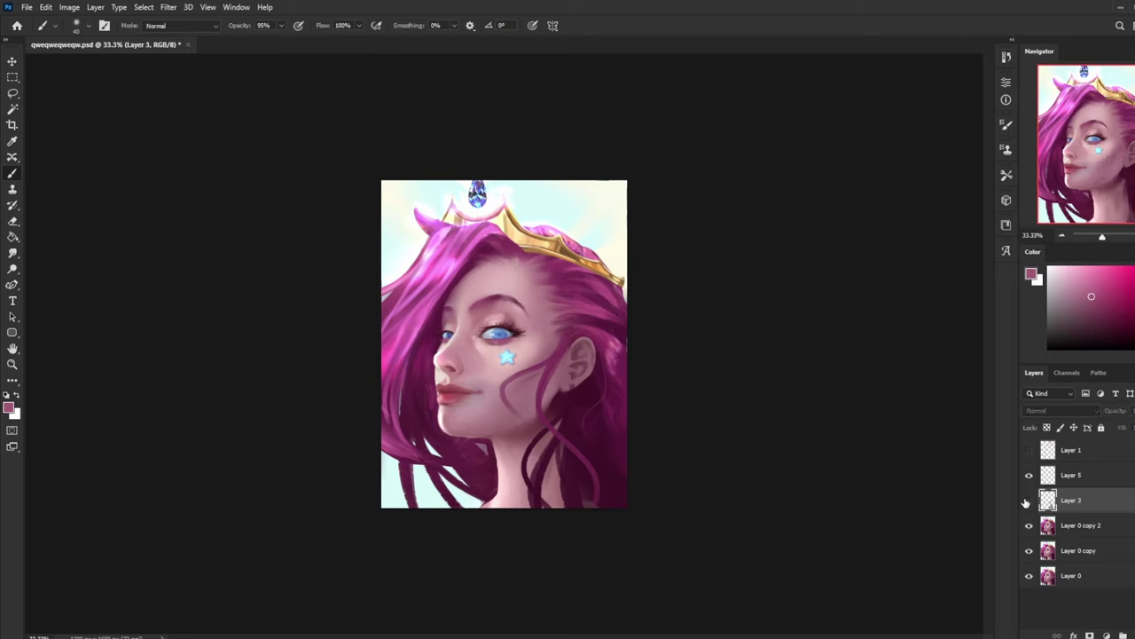
click(1028, 501)
click(1028, 501)
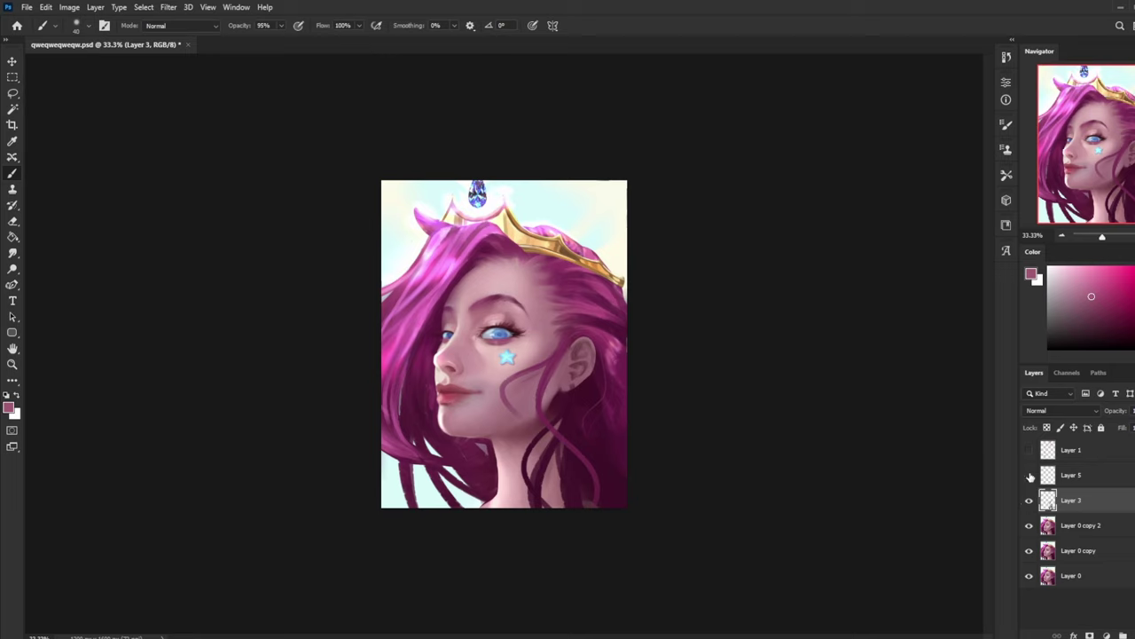
- Check and delete Layer 5, and delete Layer 1 with its red guide lines
click(1091, 477)
key(v)
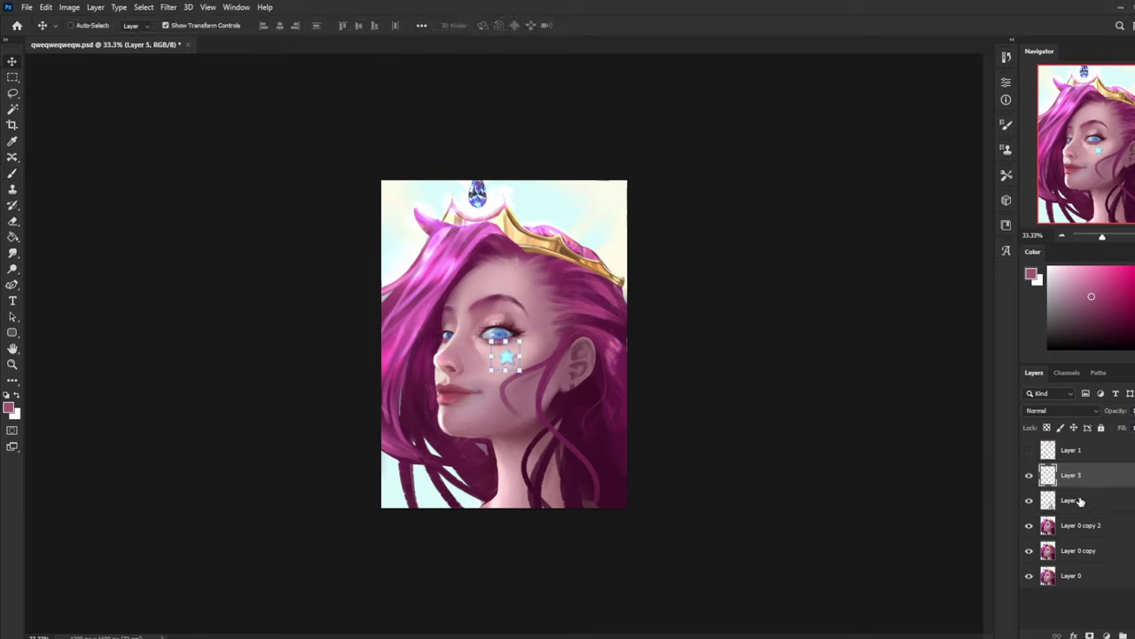
click(1025, 476)
click(1028, 476)
key(Delete)
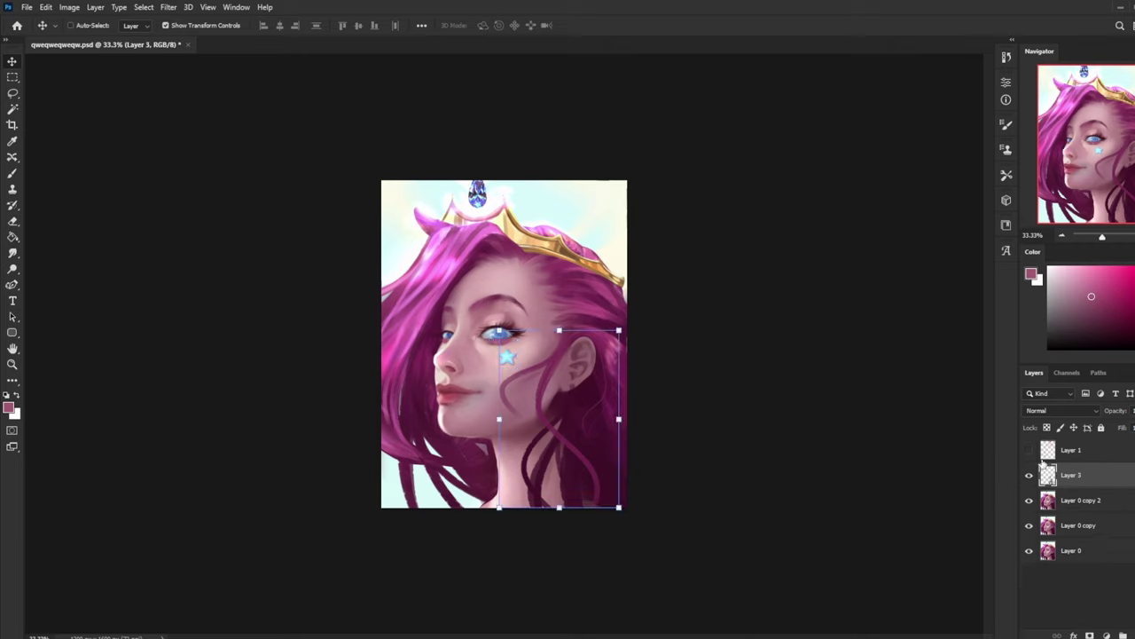
click(1029, 450)
key(Delete)
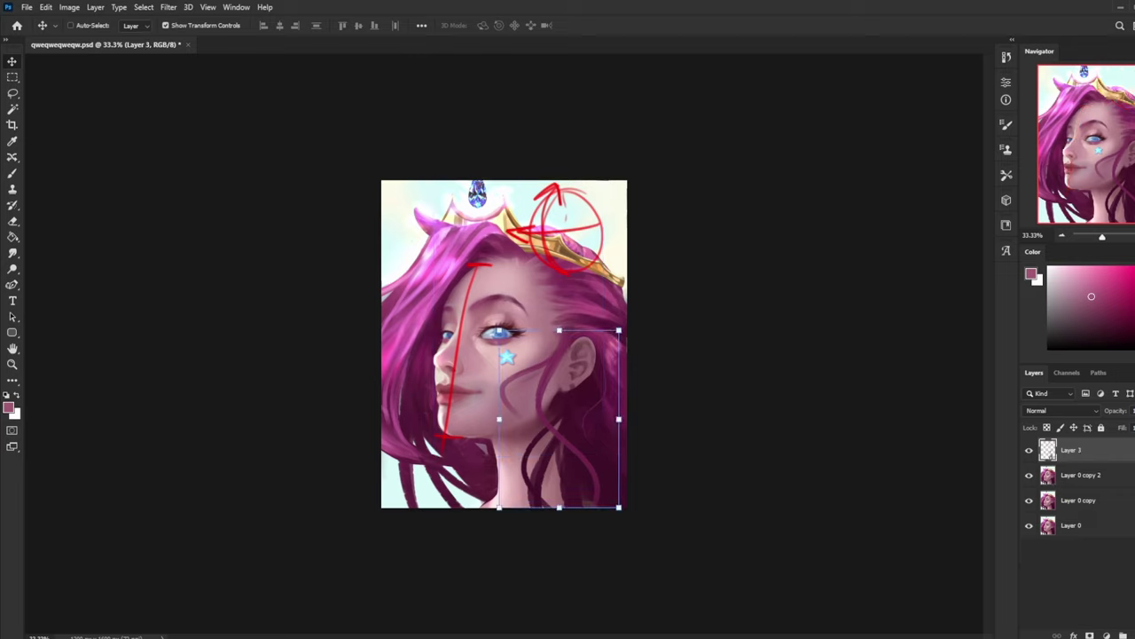
- Hide the loose hair strands on Layer 3 and the smiling portrait on Layer 0 copy 2
click(1030, 451)
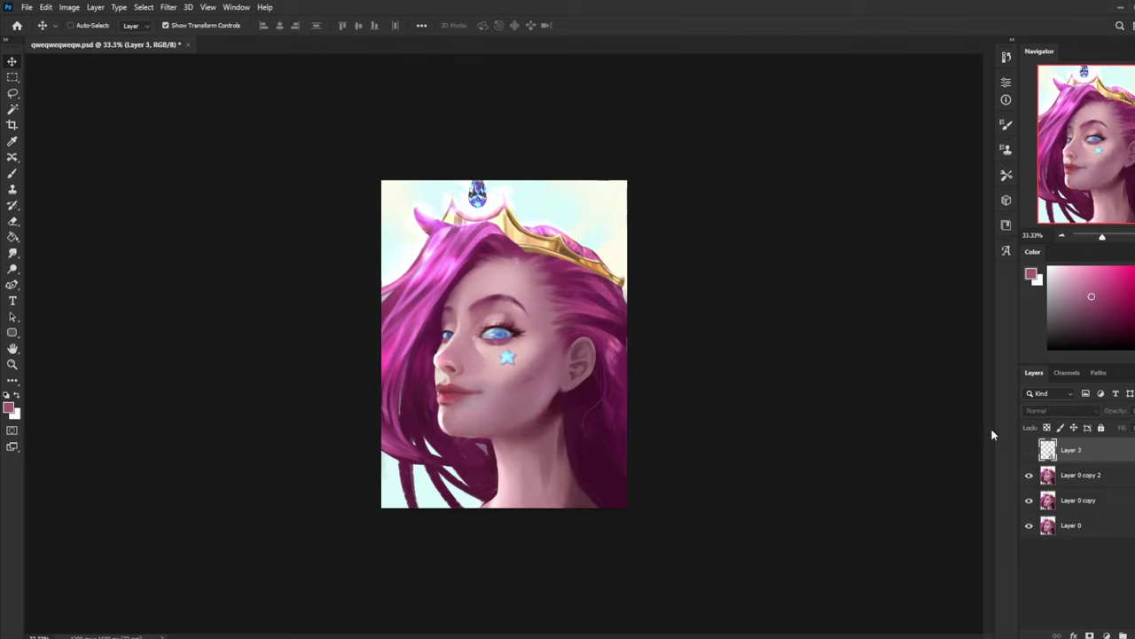
click(1029, 476)
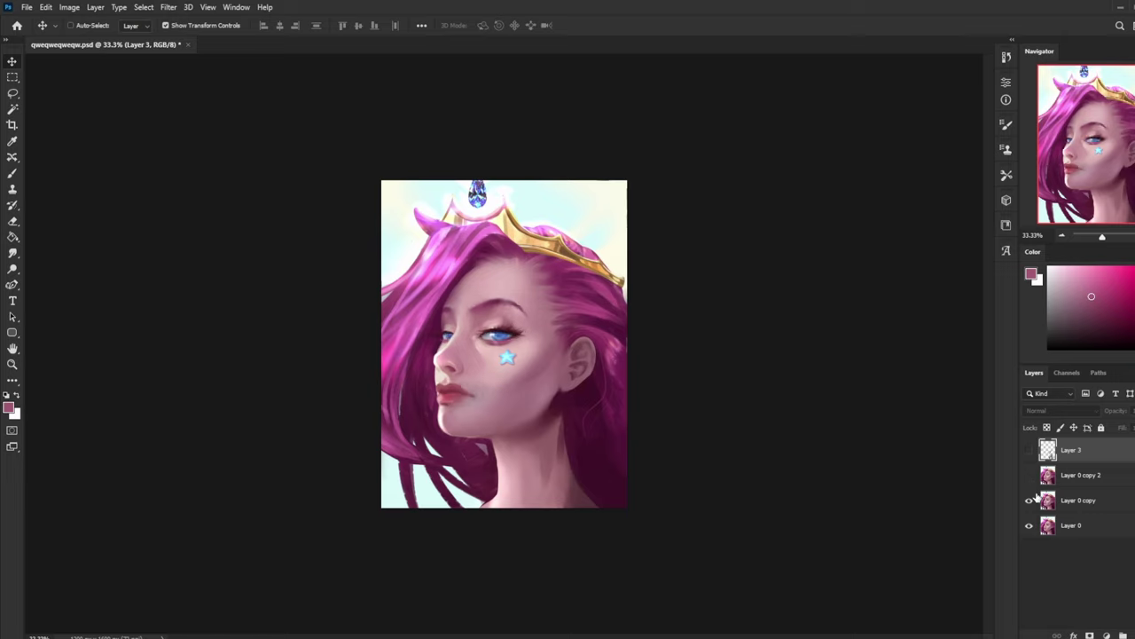
click(1085, 482)
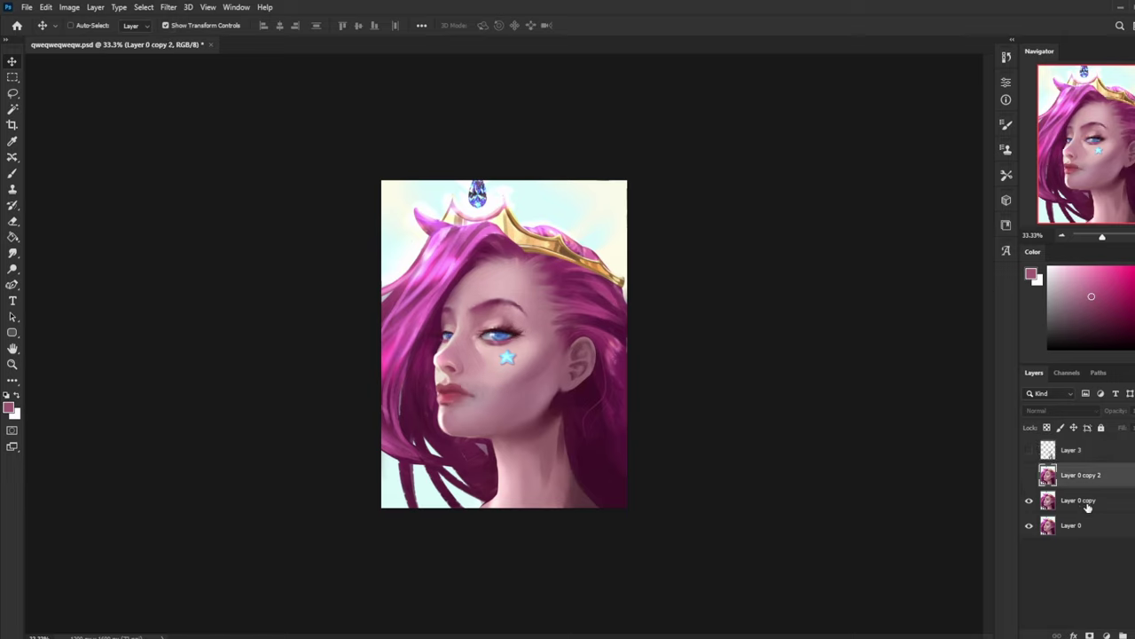
- Add a new layer above Layer 0 copy 2 and set up a white 1700 px brush at 29% opacity
click(1131, 636)
key(b)
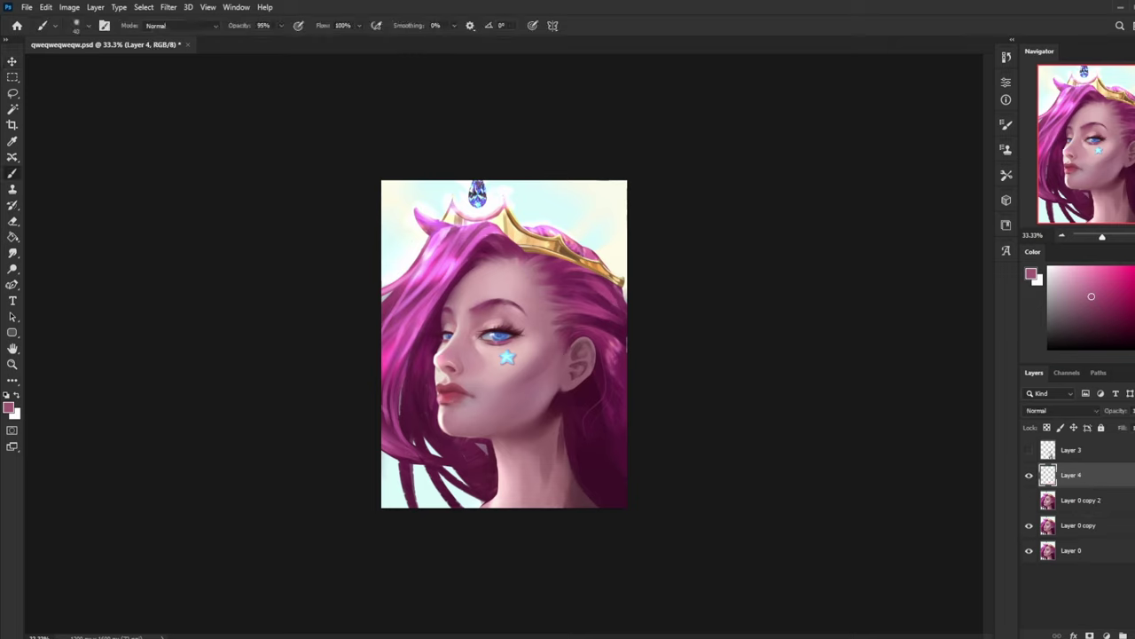
click(1049, 268)
key(bracketright)
key(bracketright)
key(bracketright)
key(bracketright)
key(bracketright)
key(bracketright)
key(bracketright)
key(bracketright)
key(bracketright)
key(bracketright)
key(bracketright)
key(bracketright)
key(bracketright)
key(bracketright)
key(bracketright)
key(bracketright)
key(bracketright)
key(bracketright)
key(bracketright)
key(bracketright)
click(281, 26)
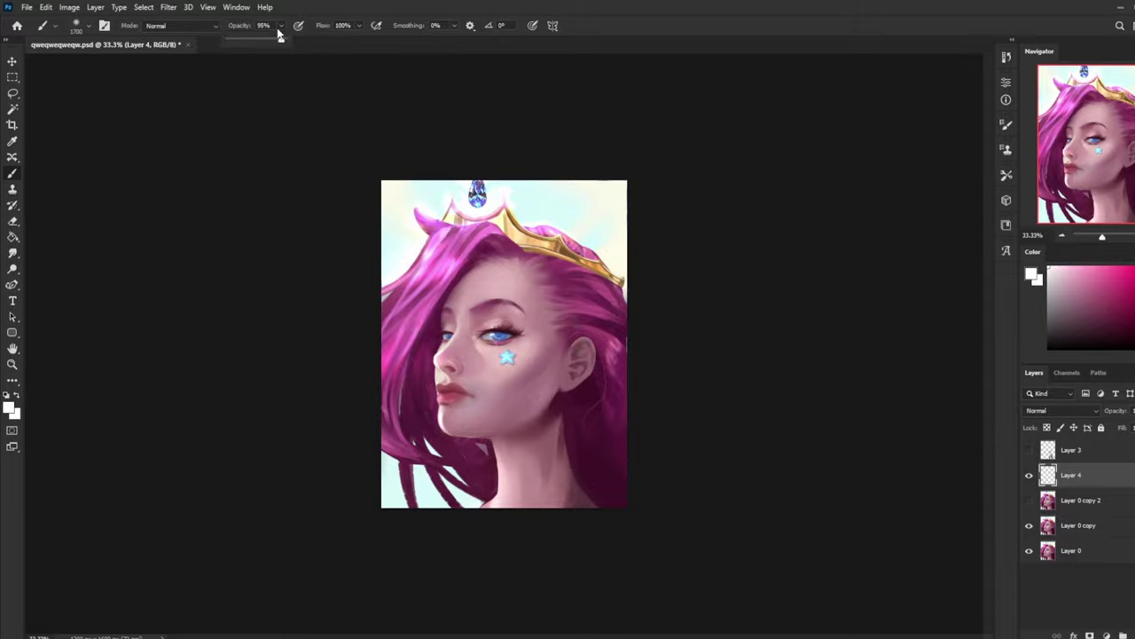
click(245, 39)
- Brush a soft white haze over the outer hair beside the face on Layer 4, using brush sizes between 600 and 1600 px
key([)
key([)
key([)
key([)
key([)
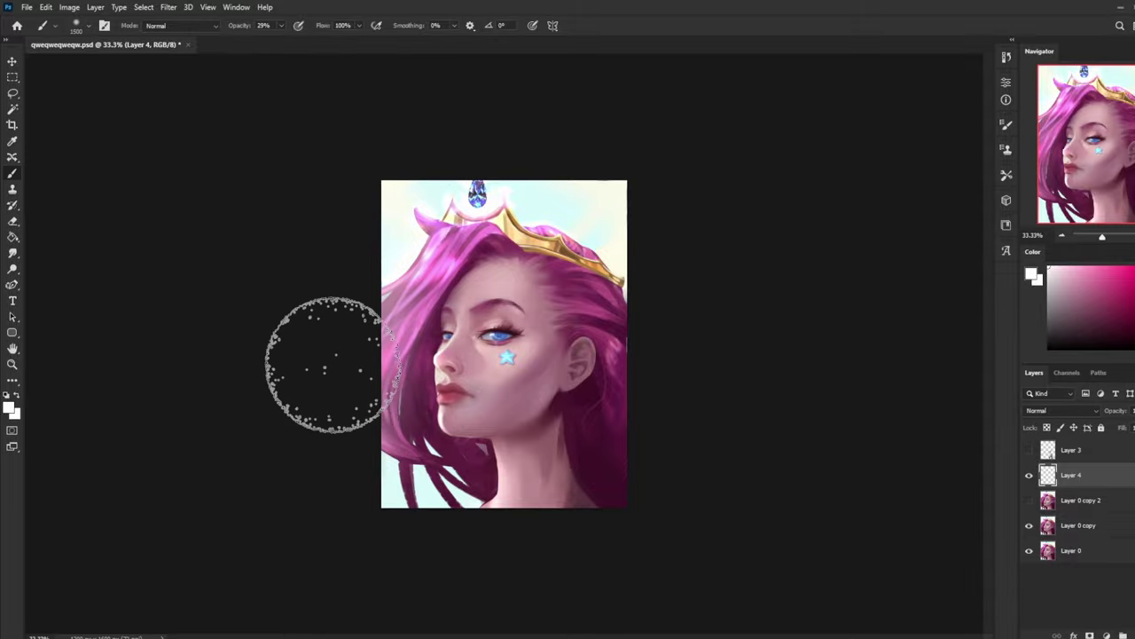
key([)
key([)
key([)
key([)
key([)
key([)
key([)
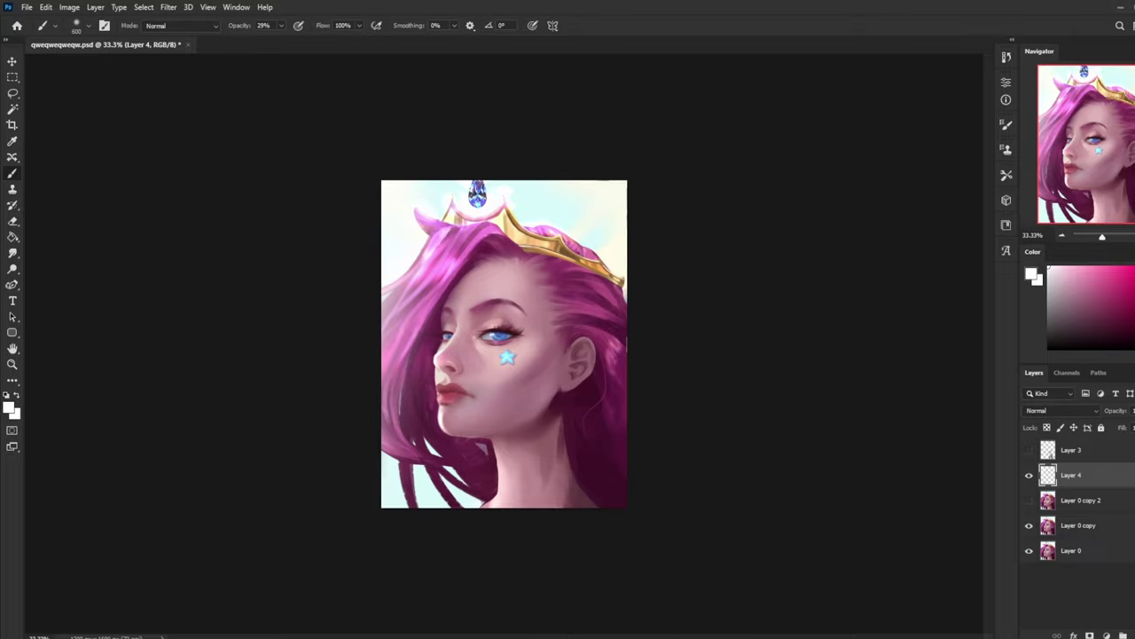
key(])
key(])
key(])
key(])
key(])
key(])
key(])
key(])
key(])
key(])
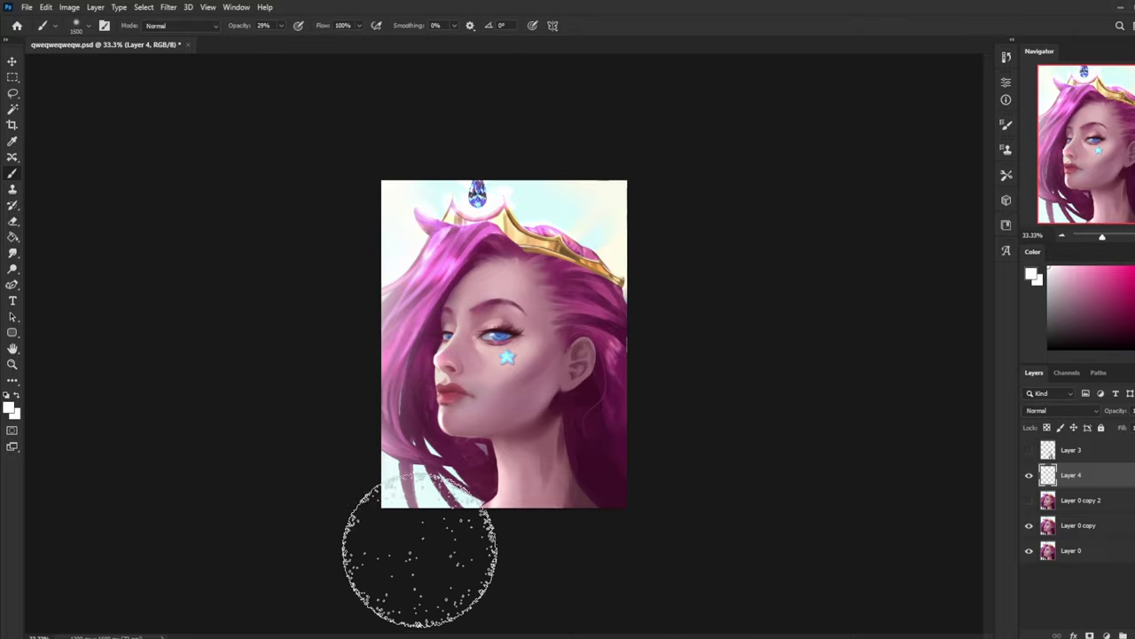
- Soften the white haze over the hair with the Eraser at 63% opacity, using sizes of 1200 down to 700 px
key(e)
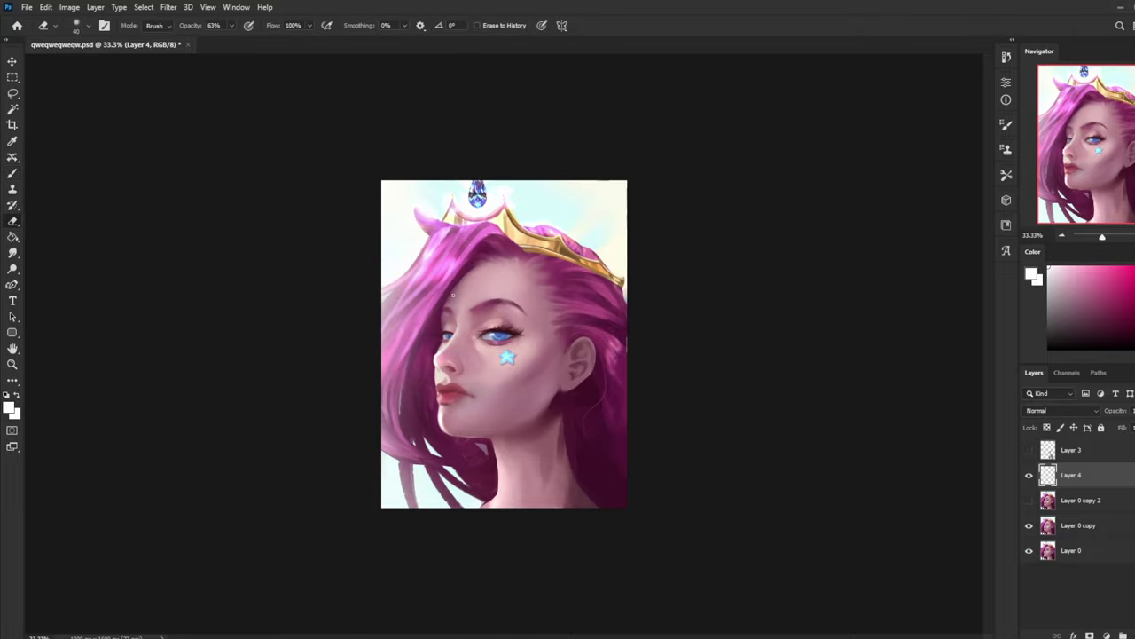
key(])
key(])
key(])
key(])
key(])
key(])
key(])
key(])
key(])
key(])
key(])
key(])
key(])
key(])
key(])
key(])
key(])
key(])
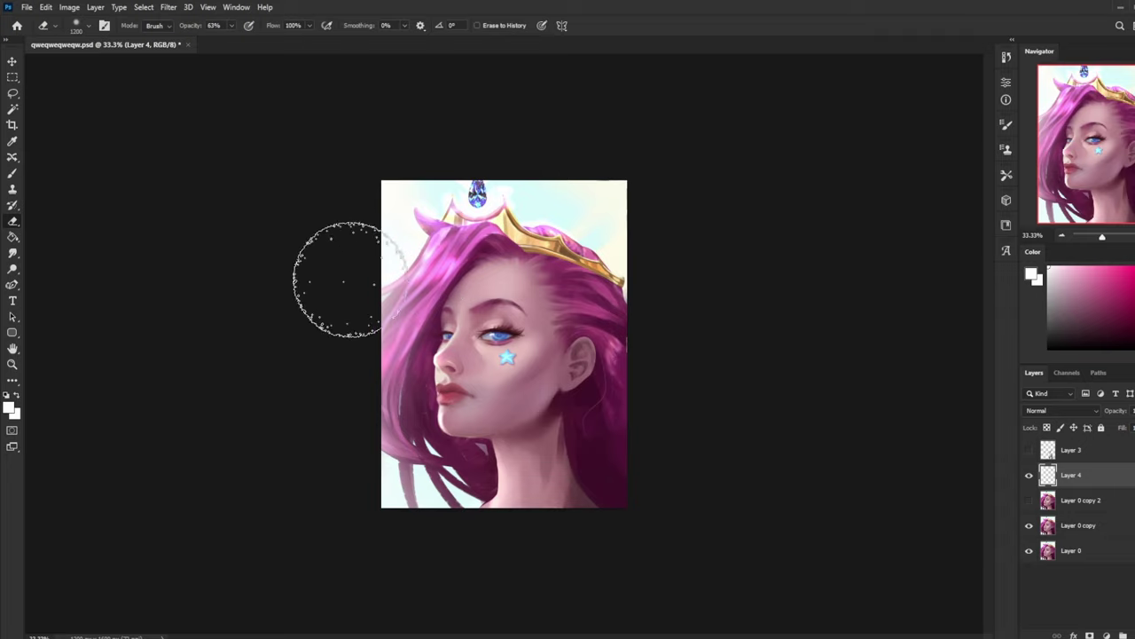
key(bracketleft)
key(bracketleft)
key(bracketleft)
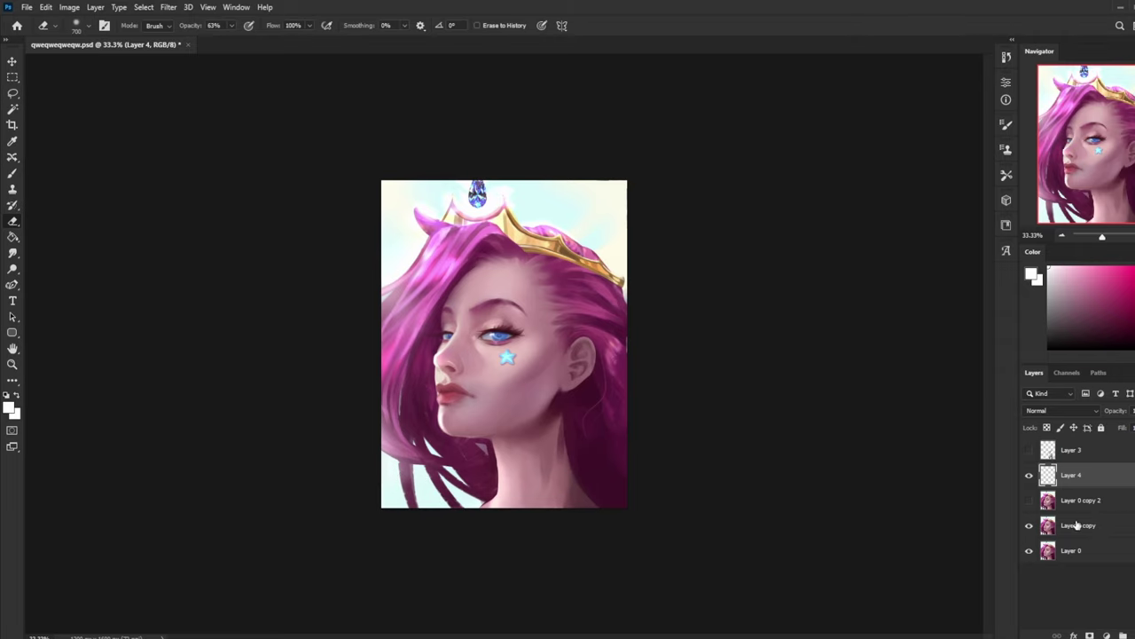
- Compare the portrait with and without the smiling Layer 0 copy 2, leaving it shown and Layer 4 selected
click(1029, 501)
click(1029, 502)
click(1028, 502)
click(1028, 502)
click(1031, 506)
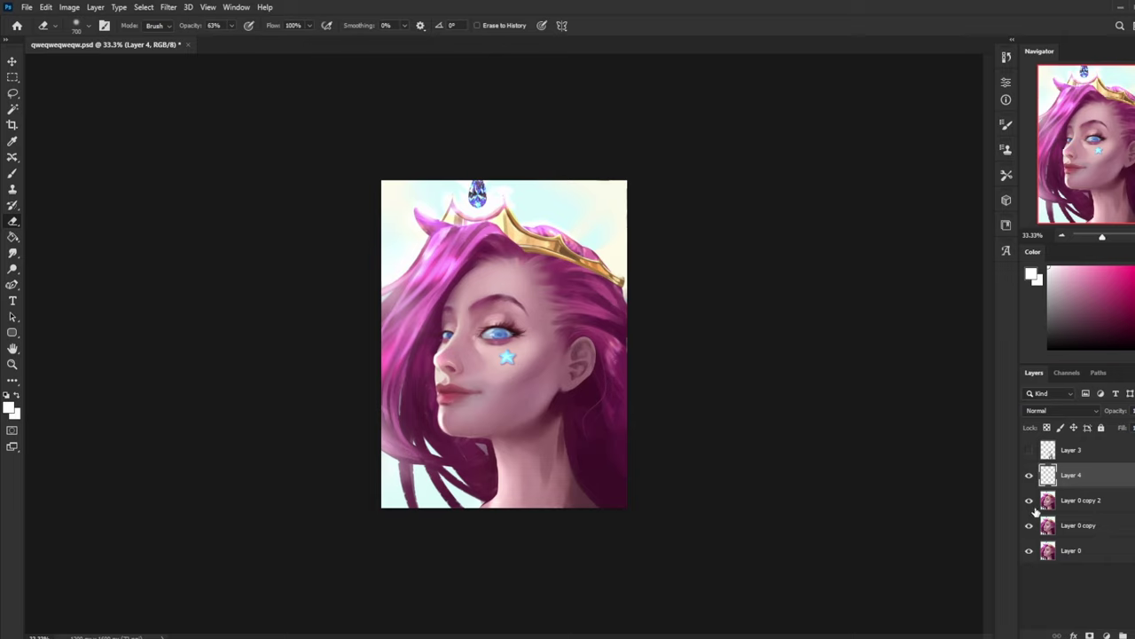
click(1031, 504)
click(1030, 504)
click(1086, 503)
click(1071, 476)
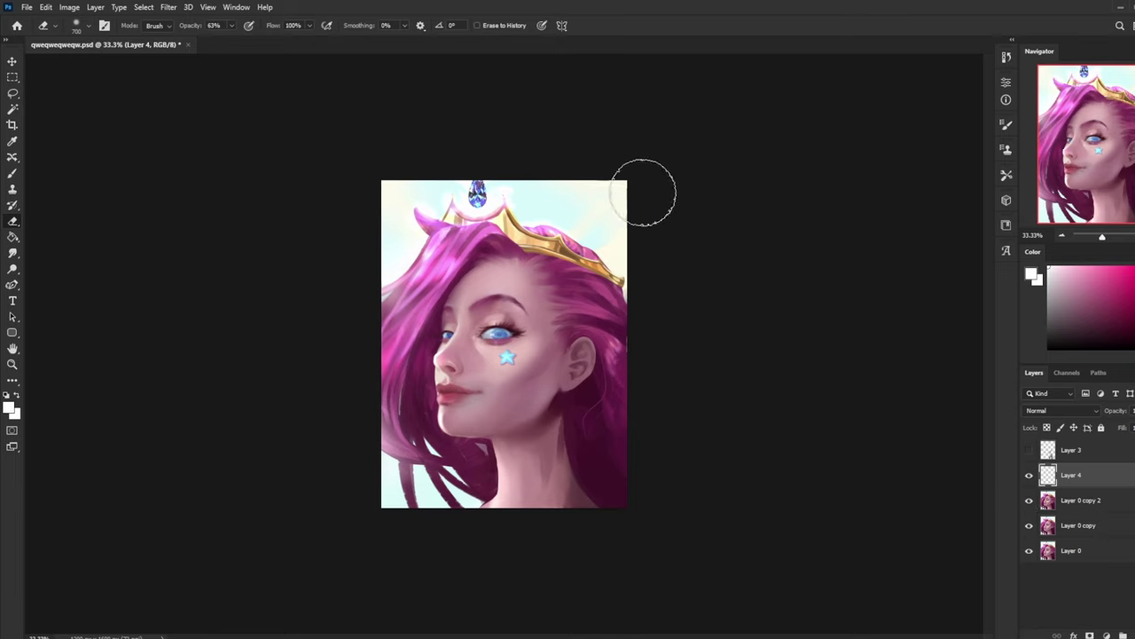
- Hide both portrait copies and compare Layer 0 with the original image in the history, returning to the latest state
key(ctrl+plus)
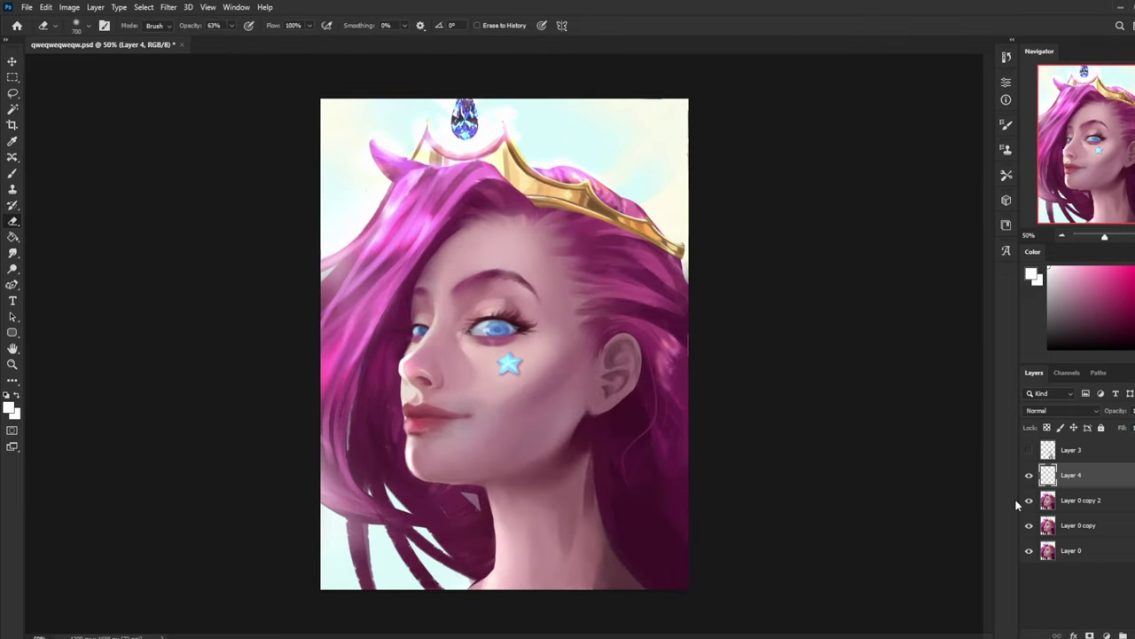
mouse_move(1029, 500)
mouse_down()
mouse_move(1030, 525)
mouse_move(990, 452)
mouse_move(992, 115)
mouse_move(1007, 84)
mouse_up()
click(1006, 56)
click(959, 81)
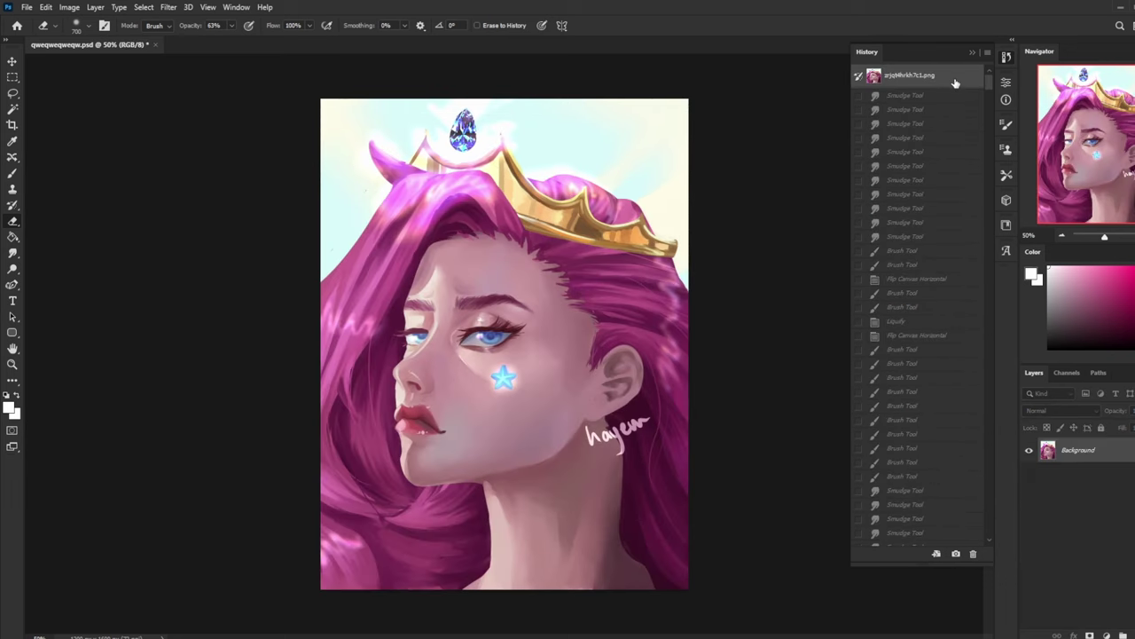
drag(991, 84, 993, 531)
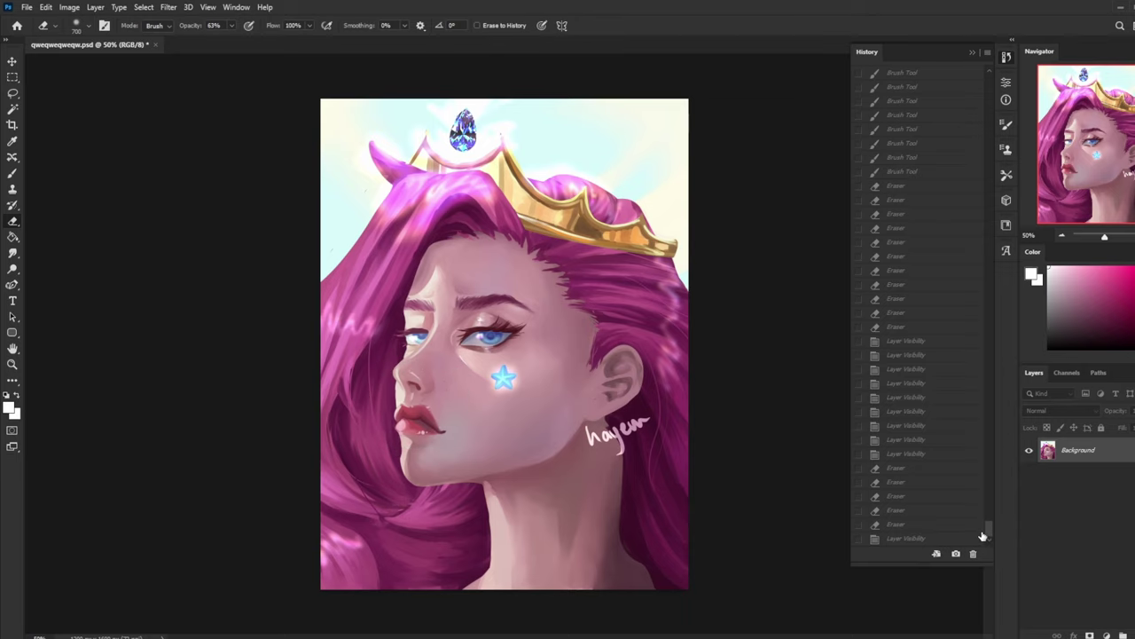
click(916, 539)
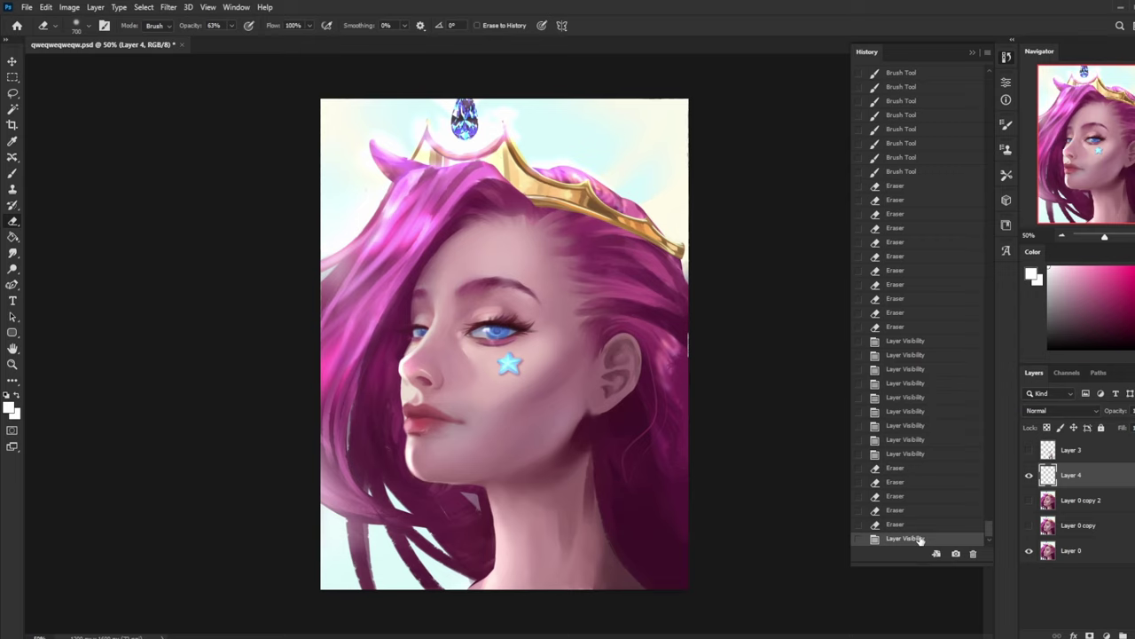
- Reduce the eraser to 60 px and check Layer 0 against the original image once more, returning to the latest state
key(bracketleft)
key(bracketleft)
key(bracketleft)
key(bracketleft)
key(bracketleft)
key(bracketleft)
key(bracketleft)
key(bracketleft)
key(bracketleft)
key(bracketleft)
key(bracketleft)
key(bracketleft)
key(bracketleft)
key(bracketleft)
mouse_move(988, 525)
mouse_down()
mouse_move(1002, 80)
mouse_move(932, 78)
mouse_move(988, 279)
mouse_move(986, 530)
mouse_up()
click(932, 77)
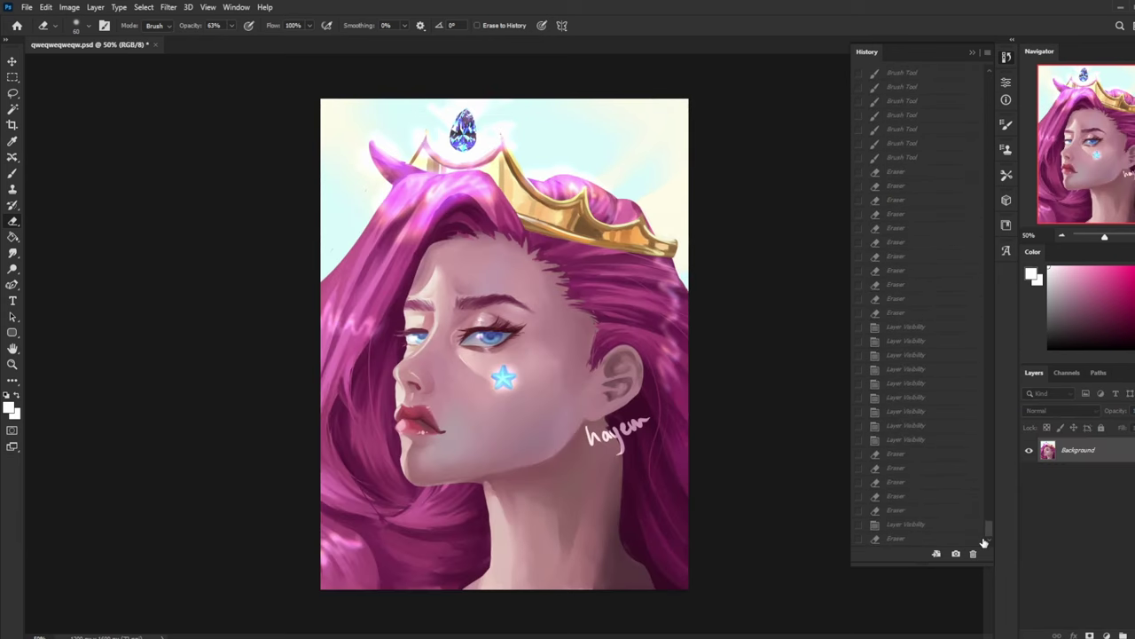
click(918, 540)
- Show Layer 0 copy and compare it with the original image in the history
click(1029, 526)
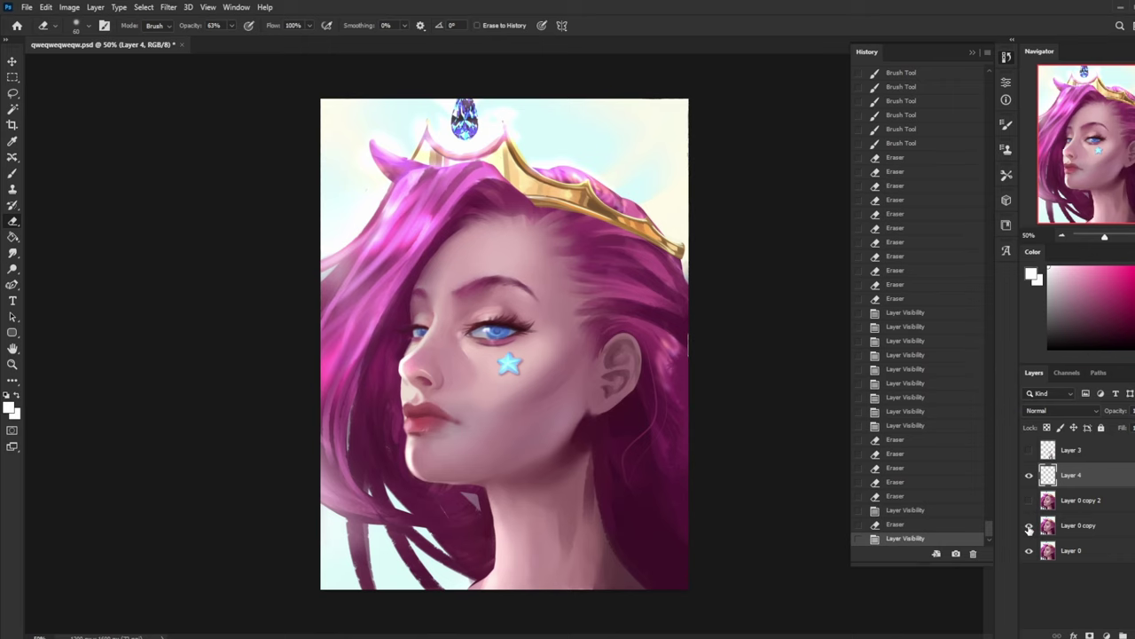
mouse_move(989, 527)
mouse_down()
mouse_move(989, 72)
mouse_move(993, 532)
mouse_up()
click(938, 81)
click(907, 538)
- Hide Layer 4 with the white haze and compare the portrait without it to the original history state
click(1029, 476)
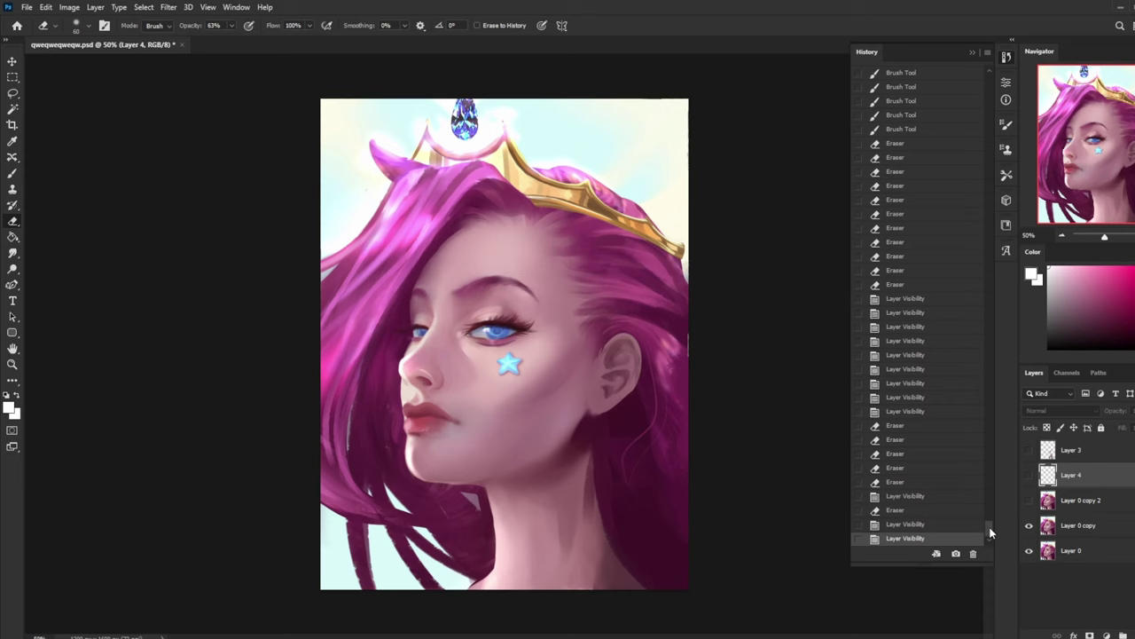
mouse_move(992, 533)
mouse_down()
mouse_move(989, 78)
mouse_move(1000, 519)
mouse_up()
click(930, 78)
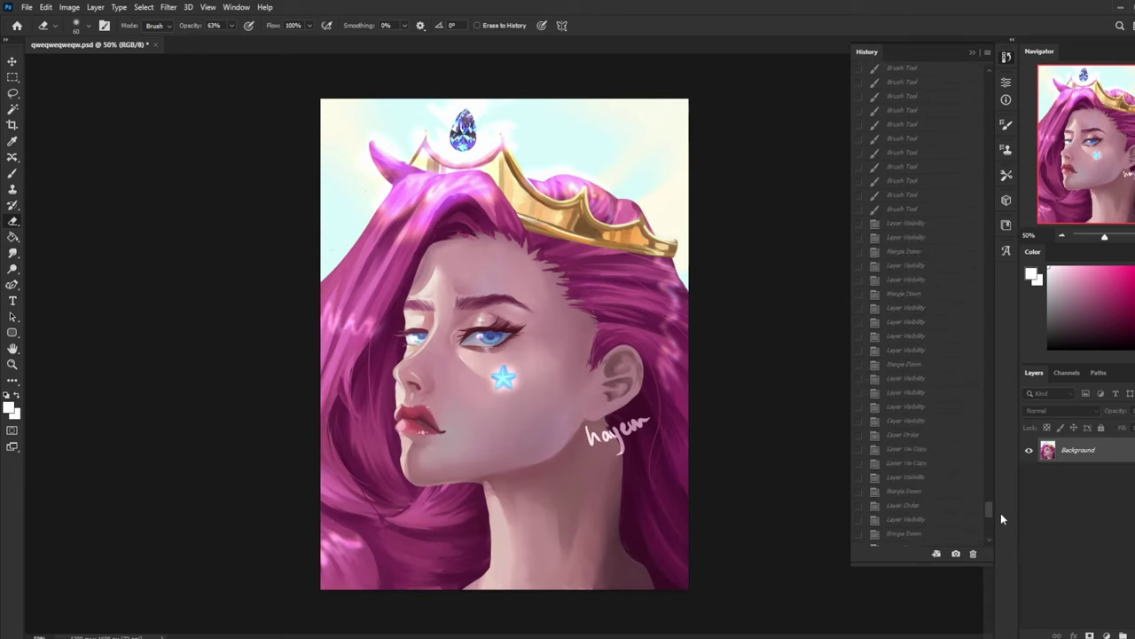
click(910, 539)
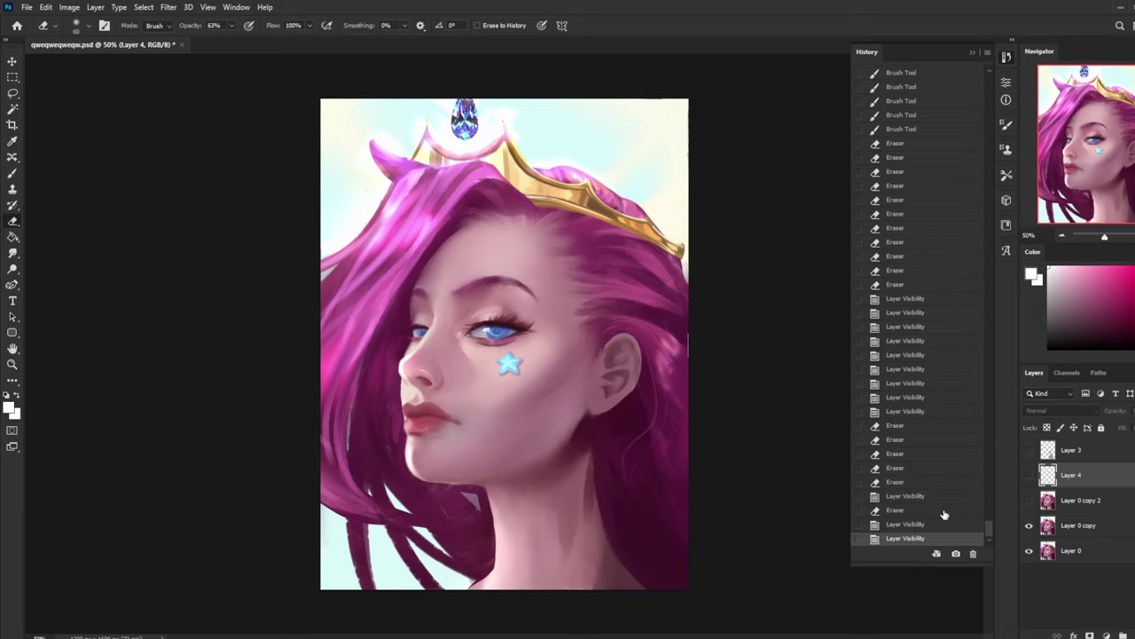
- Select Layer 0 copy and compare the portrait with the original image again, restoring the latest history state
click(1108, 530)
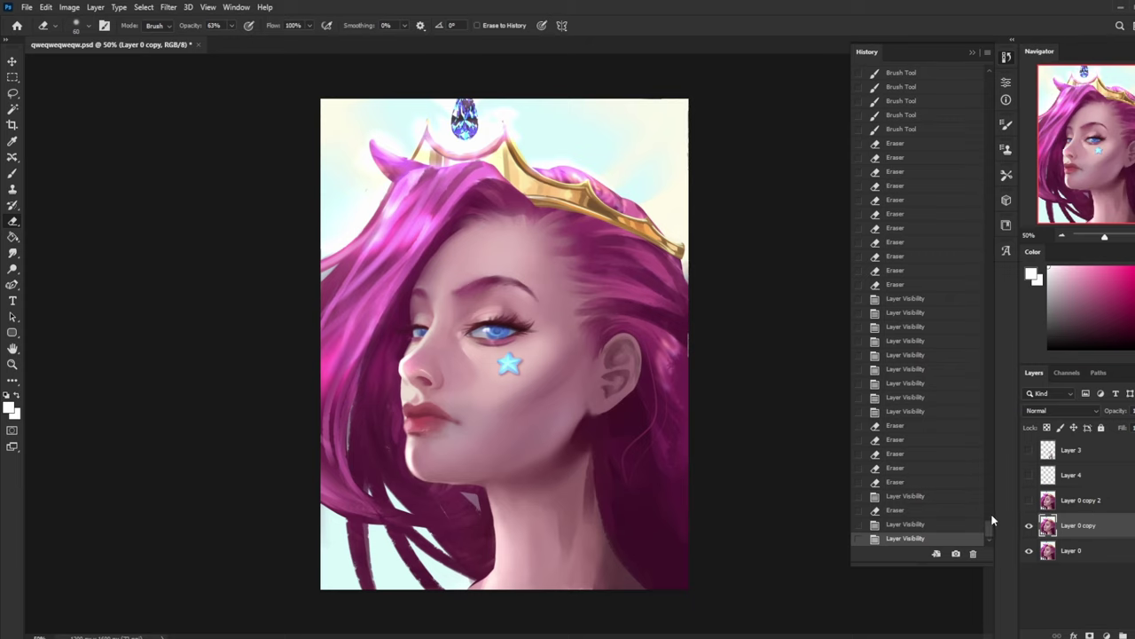
mouse_move(991, 525)
mouse_down()
mouse_move(1004, 84)
mouse_move(989, 538)
mouse_up()
click(915, 78)
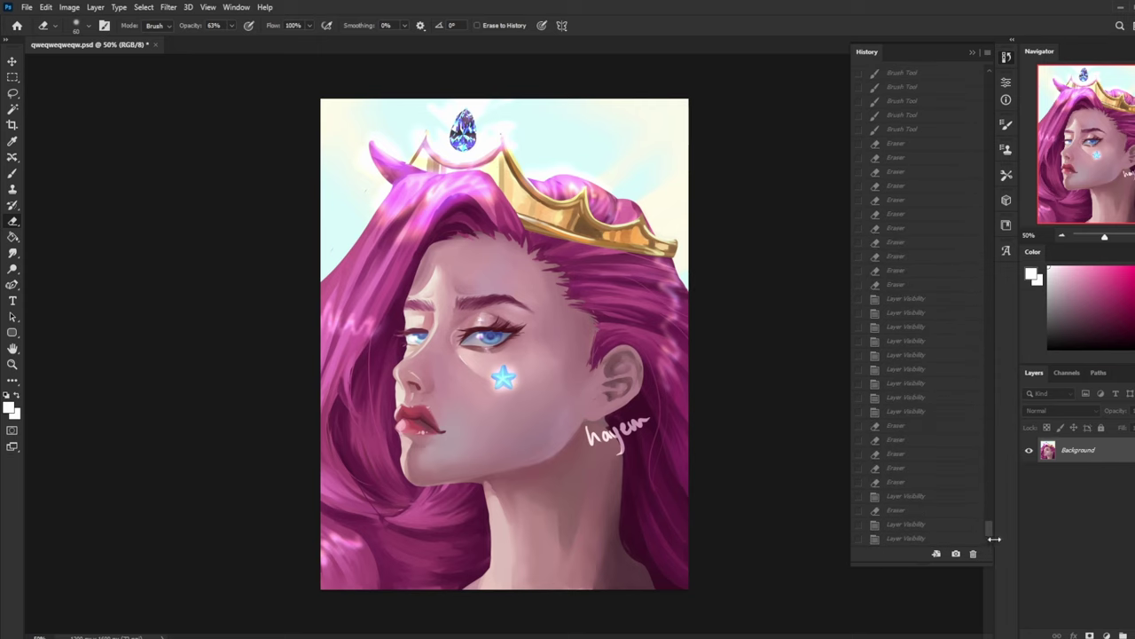
click(901, 538)
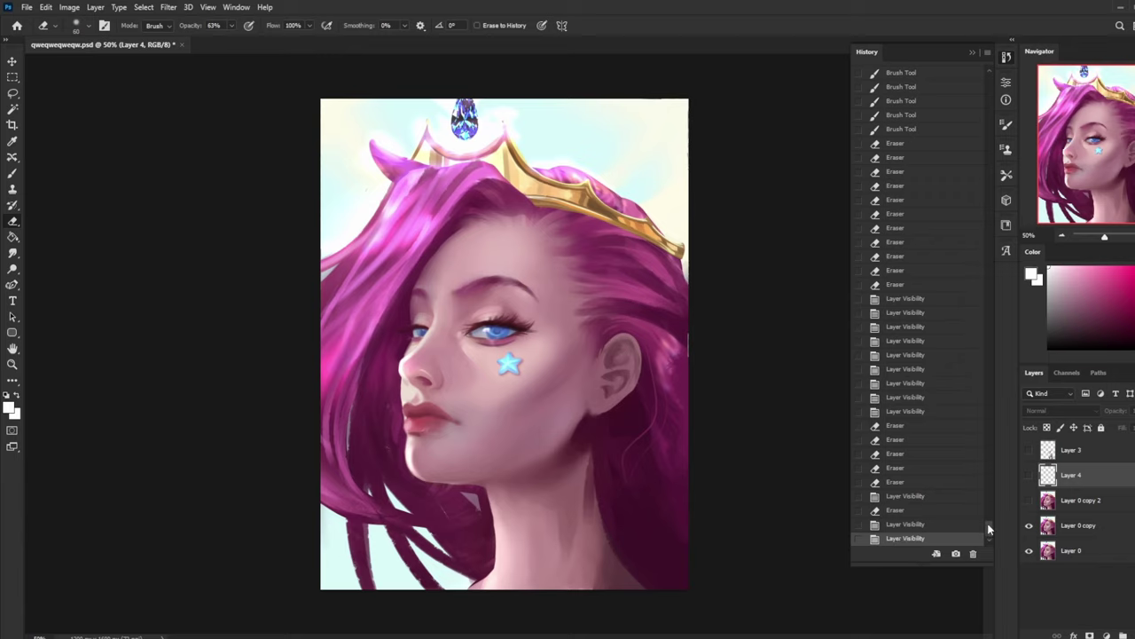
- Show the smiling Layer 0 copy 2 and compare it with the original image in the history
click(1030, 502)
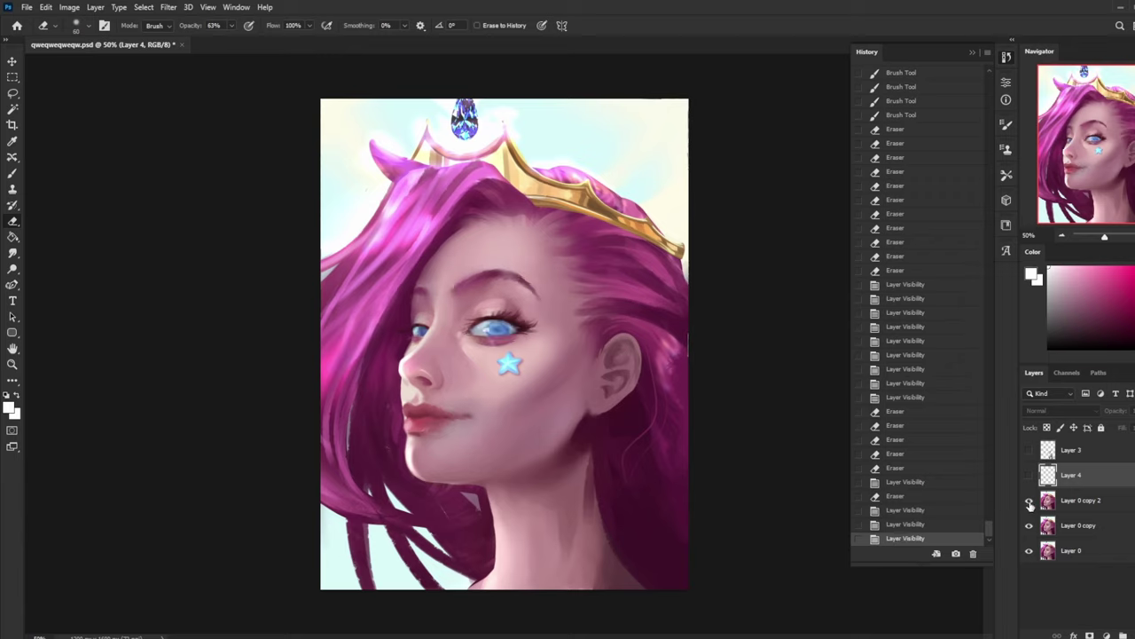
mouse_move(989, 529)
mouse_down()
mouse_move(993, 424)
mouse_move(947, 41)
mouse_up()
click(928, 80)
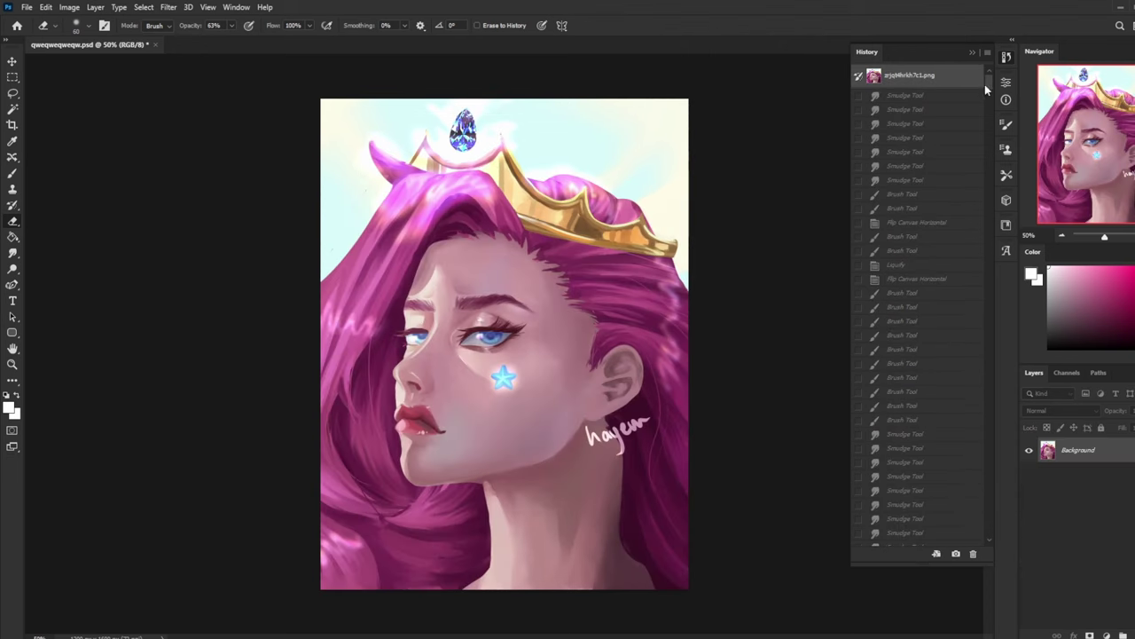
drag(988, 93, 995, 531)
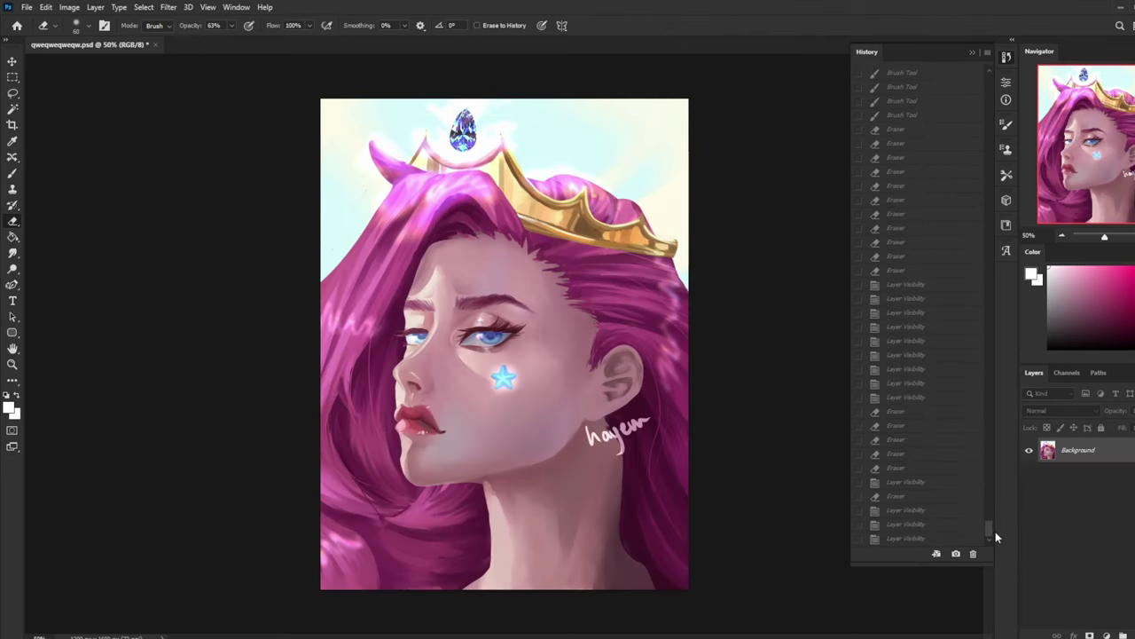
click(897, 538)
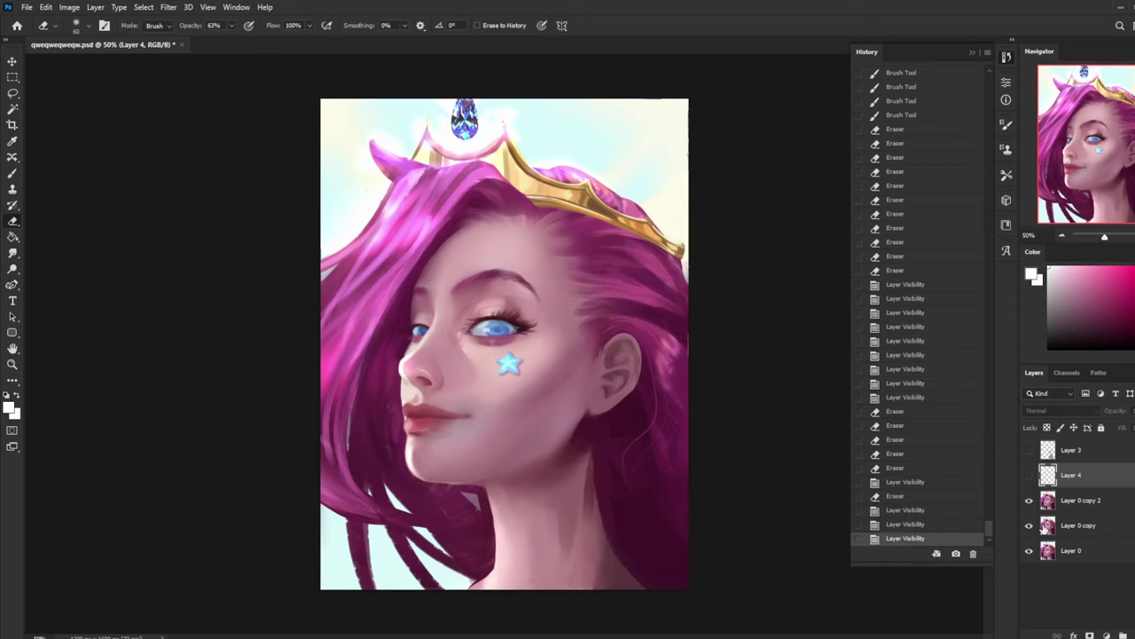
- Hide Layer 0 copy 2 and close the history list
click(1029, 500)
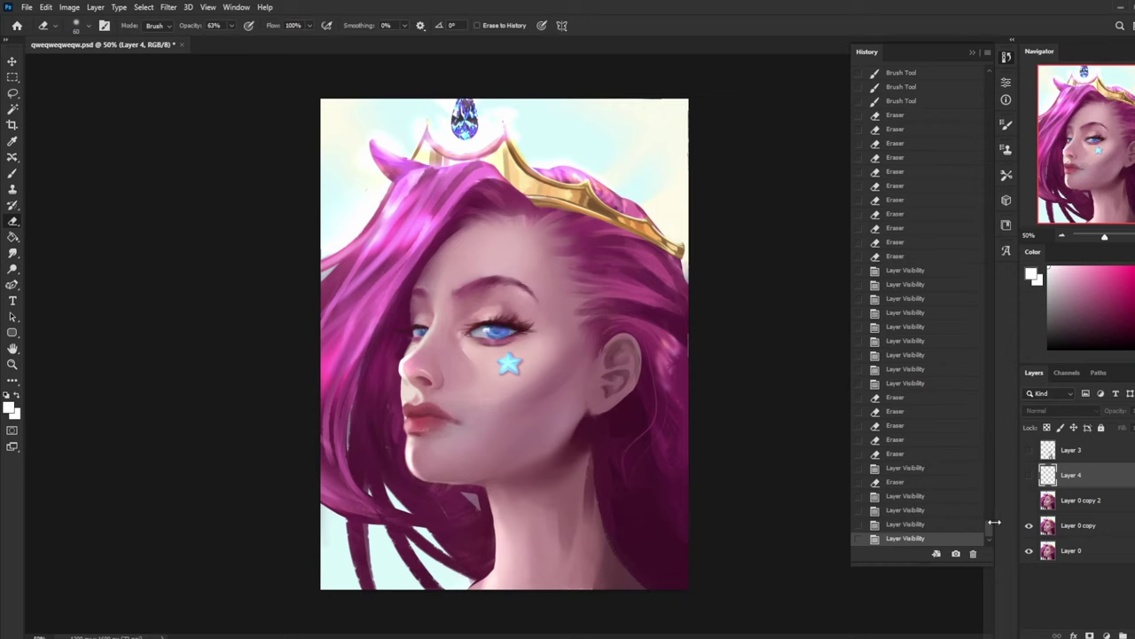
drag(993, 532, 981, 76)
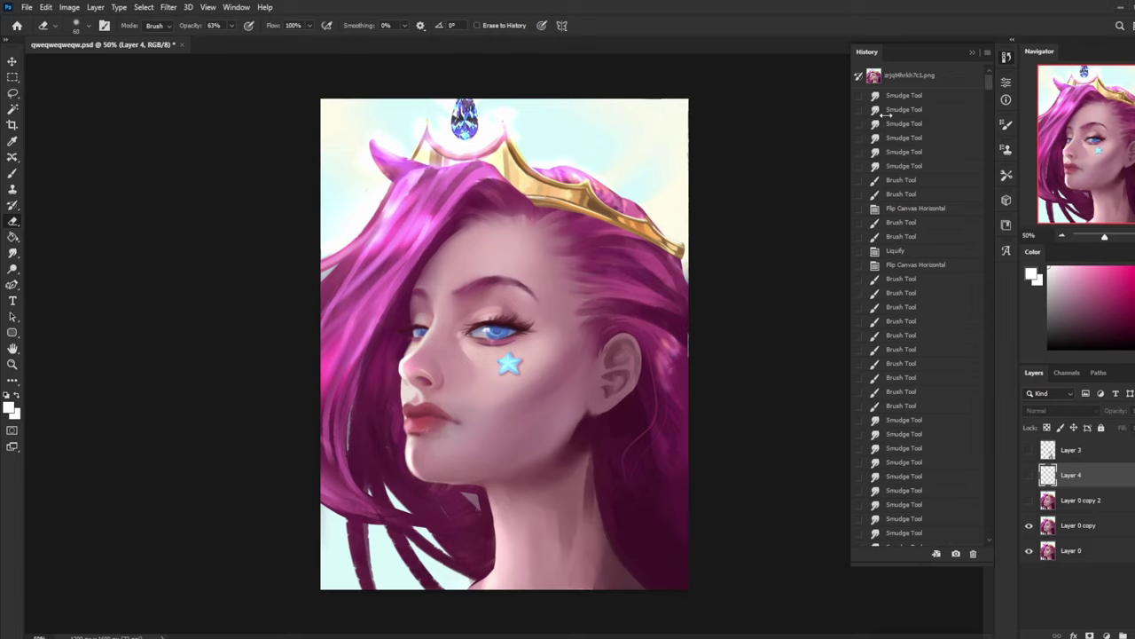
click(971, 54)
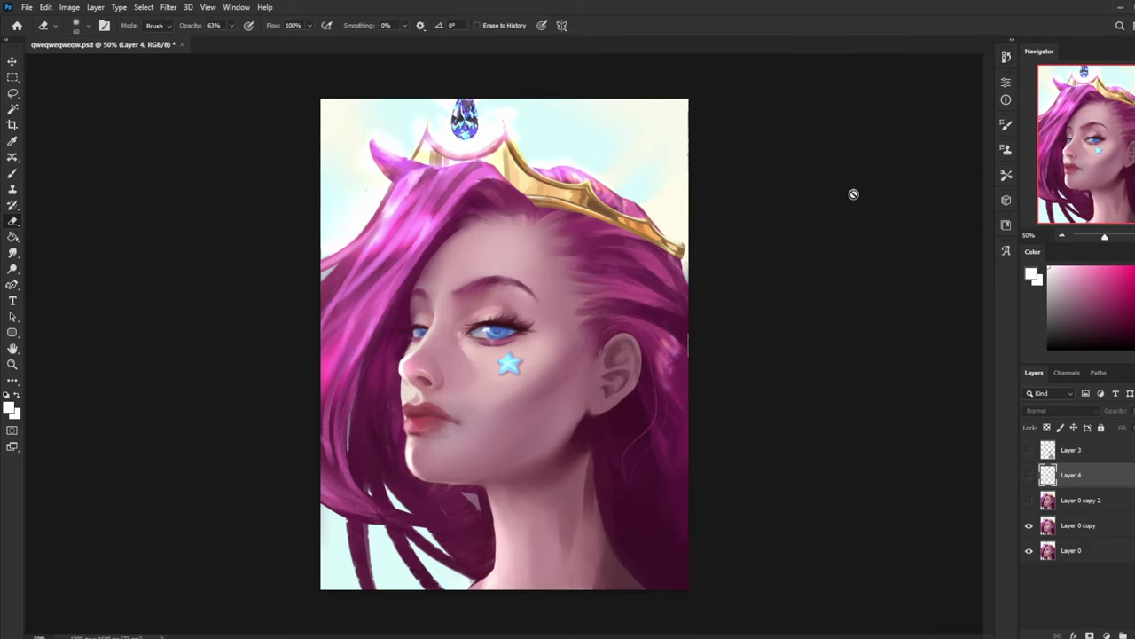
- Add a new layer directly above Layer 0 copy and reduce the paint brush to 60 px
click(1097, 525)
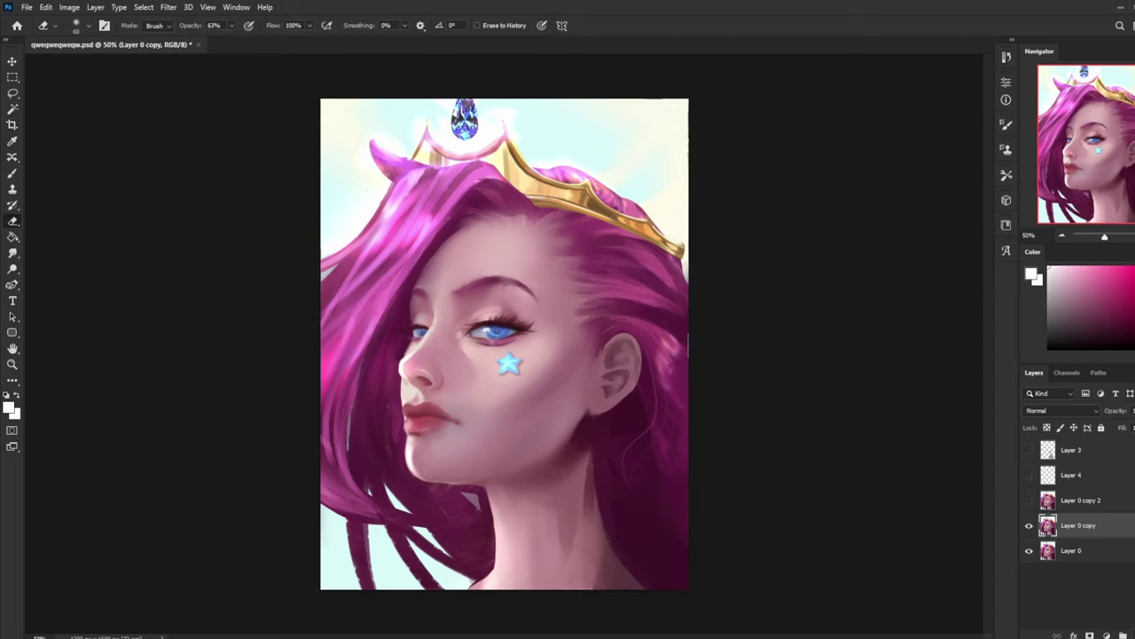
click(1134, 635)
key(b)
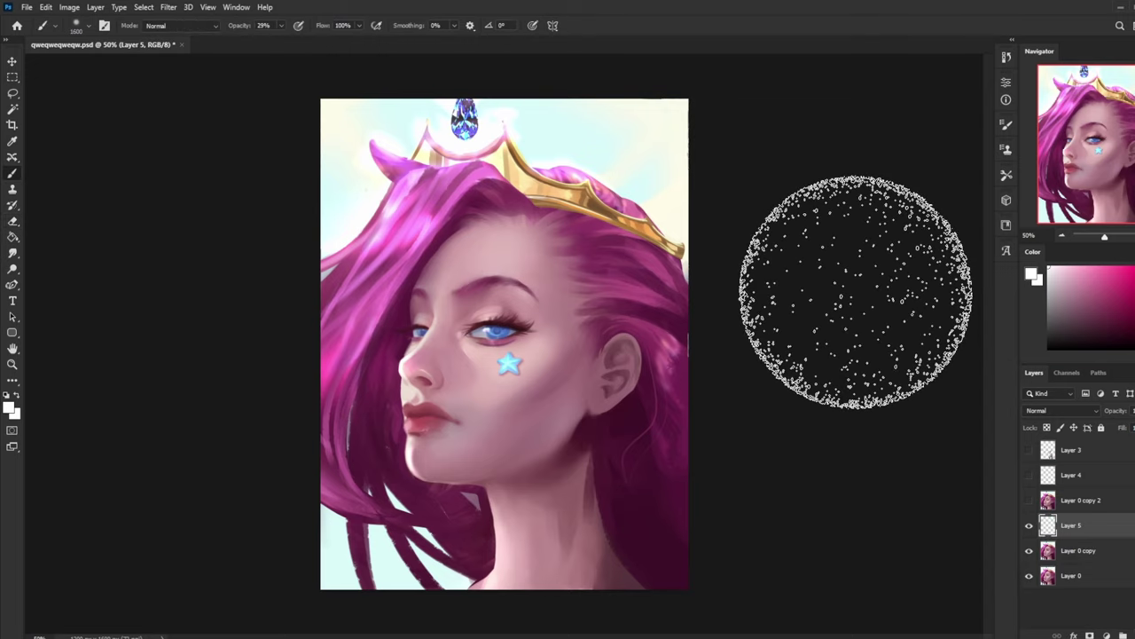
key(bracketleft)
key(bracketleft)
key(bracketleft)
key(bracketleft)
key(bracketleft)
key(bracketleft)
key(bracketleft)
key(bracketleft)
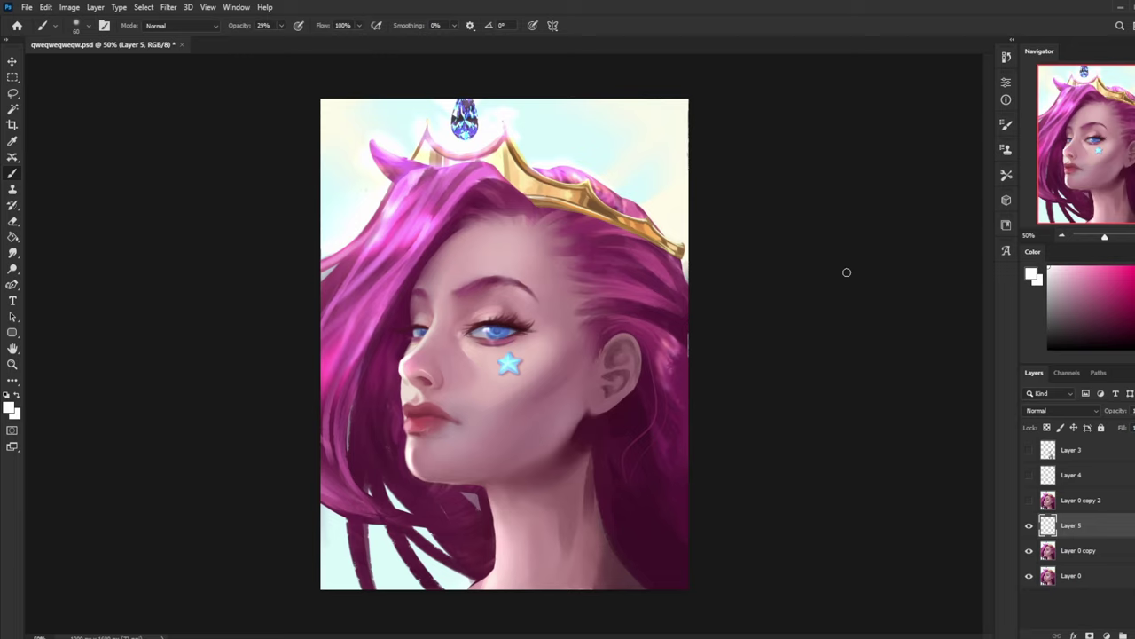
- Compare the portrait with and without the loose hair strands on Layer 3, leaving them shown
click(1029, 452)
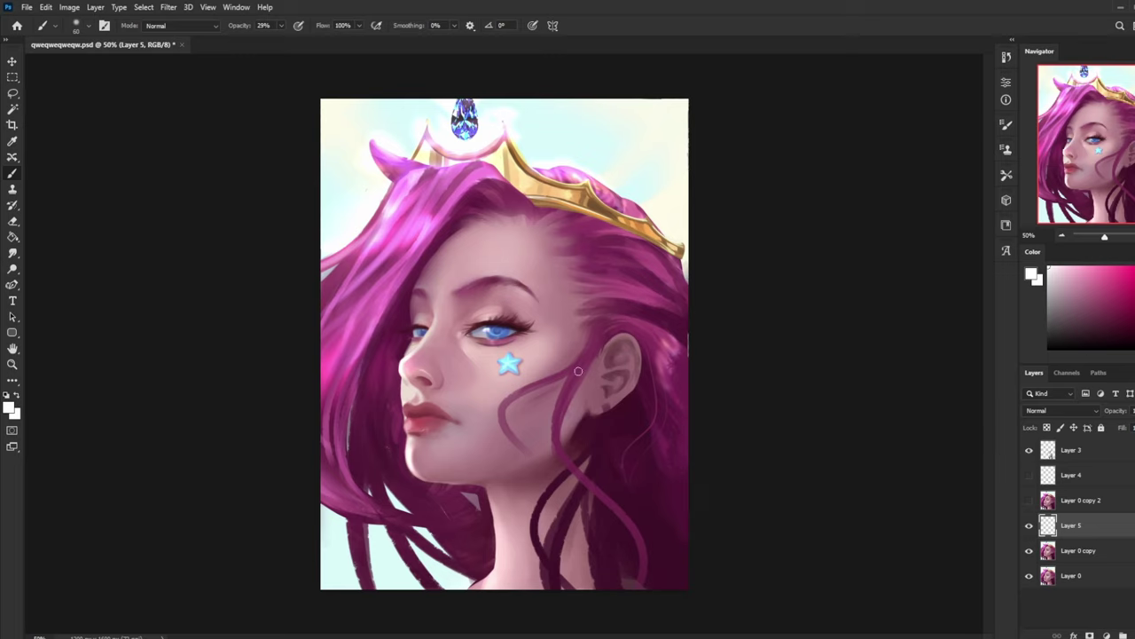
click(1029, 450)
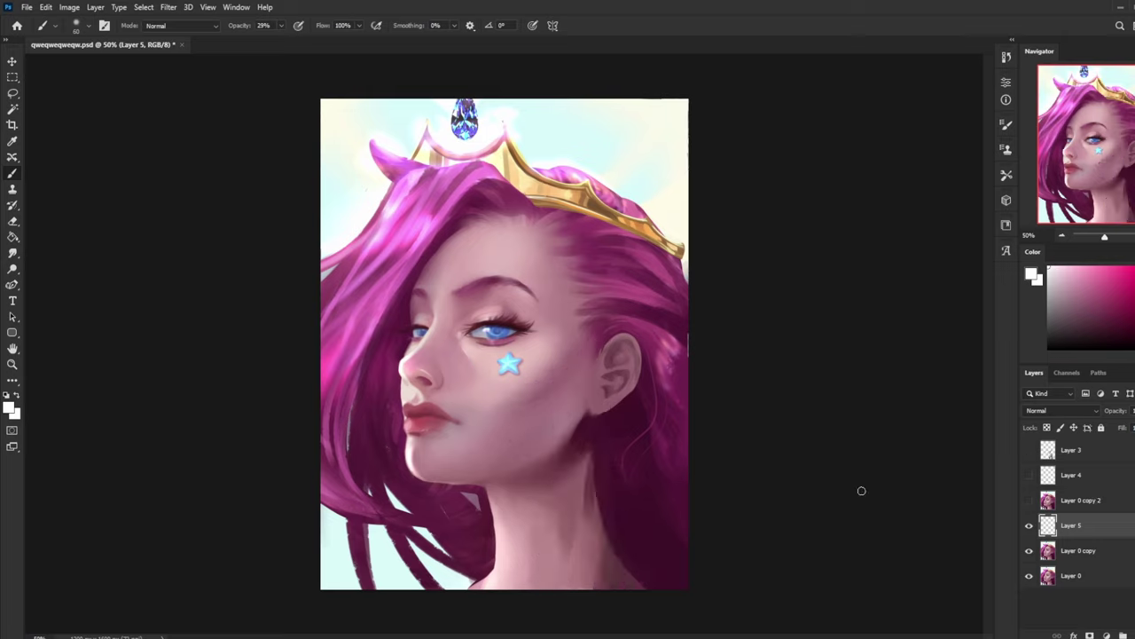
click(1029, 450)
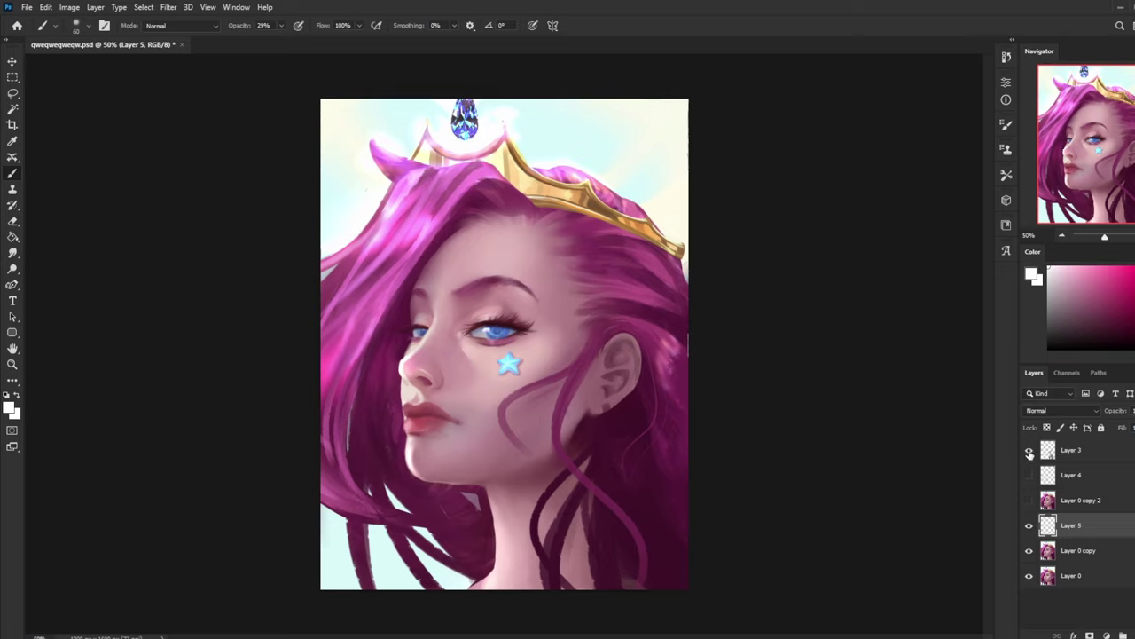
- Hide the loose hair strands on Layer 3 and compare the portrait with the original image in the history
click(1029, 451)
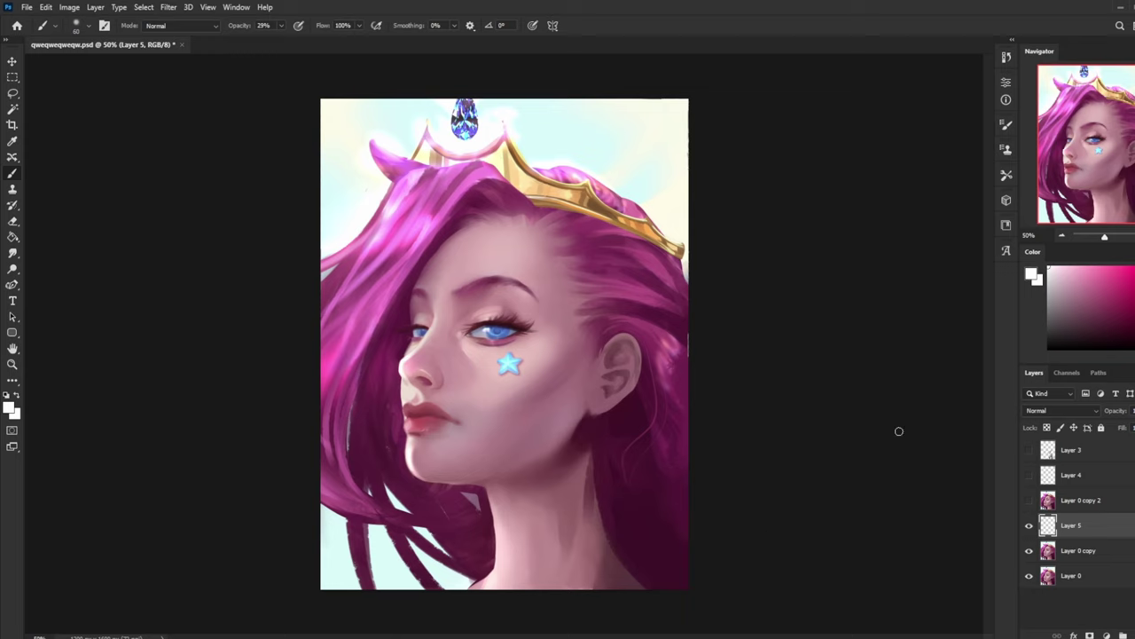
click(1006, 57)
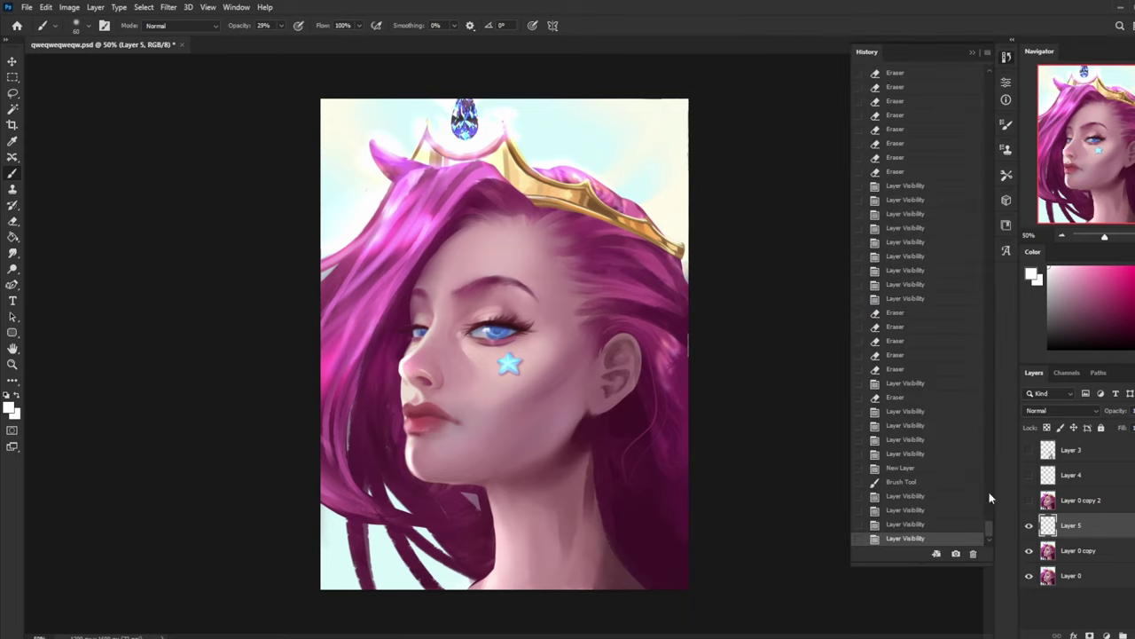
mouse_move(992, 530)
mouse_down()
mouse_move(992, 73)
mouse_move(990, 539)
mouse_up()
click(931, 77)
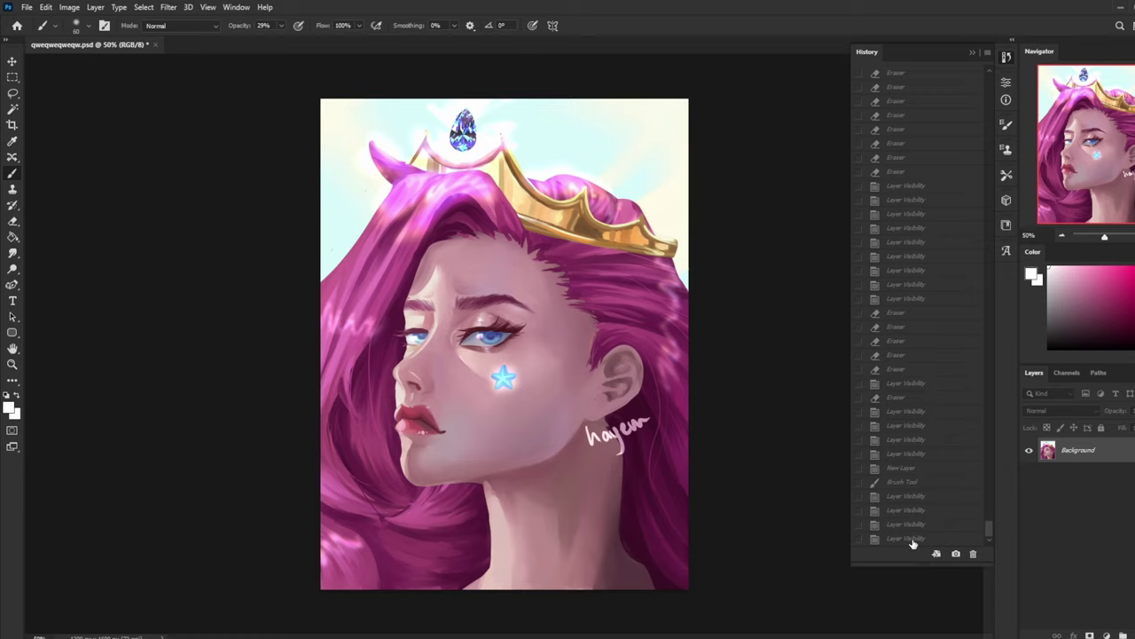
click(908, 539)
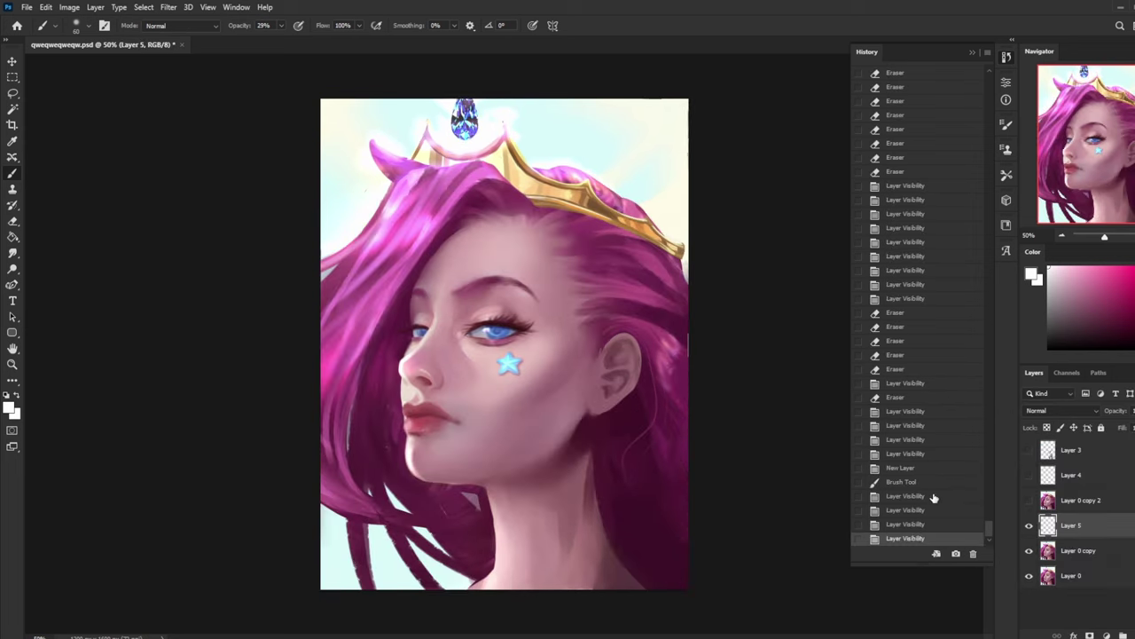
- Save the document and flatten the image, discarding the hidden layers
key(ctrl+s)
right_click(1113, 530)
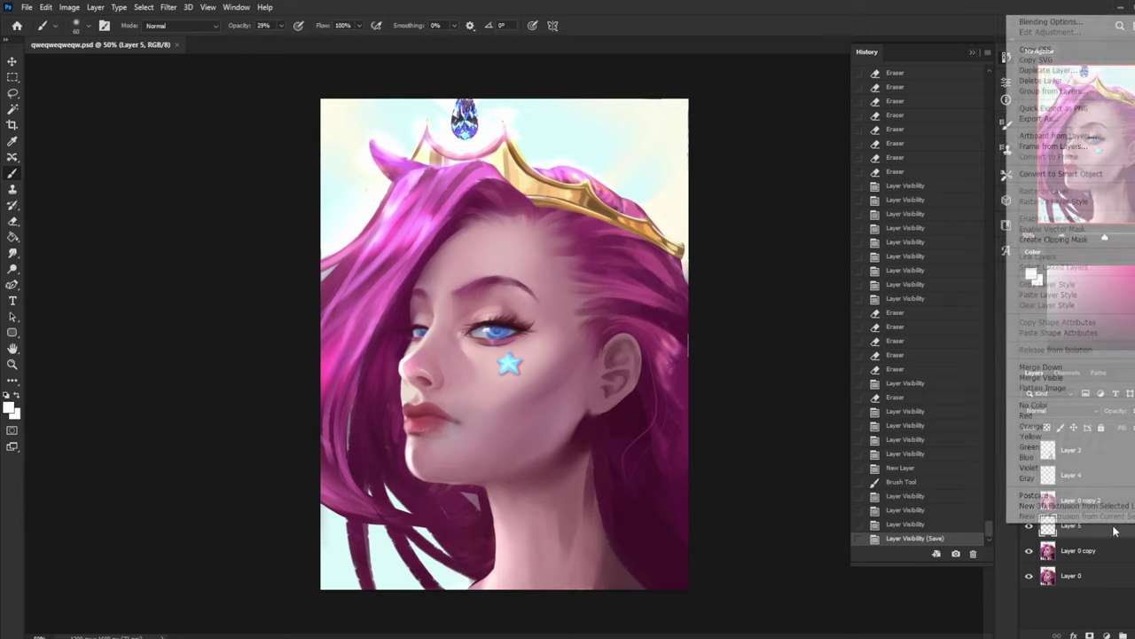
click(1100, 388)
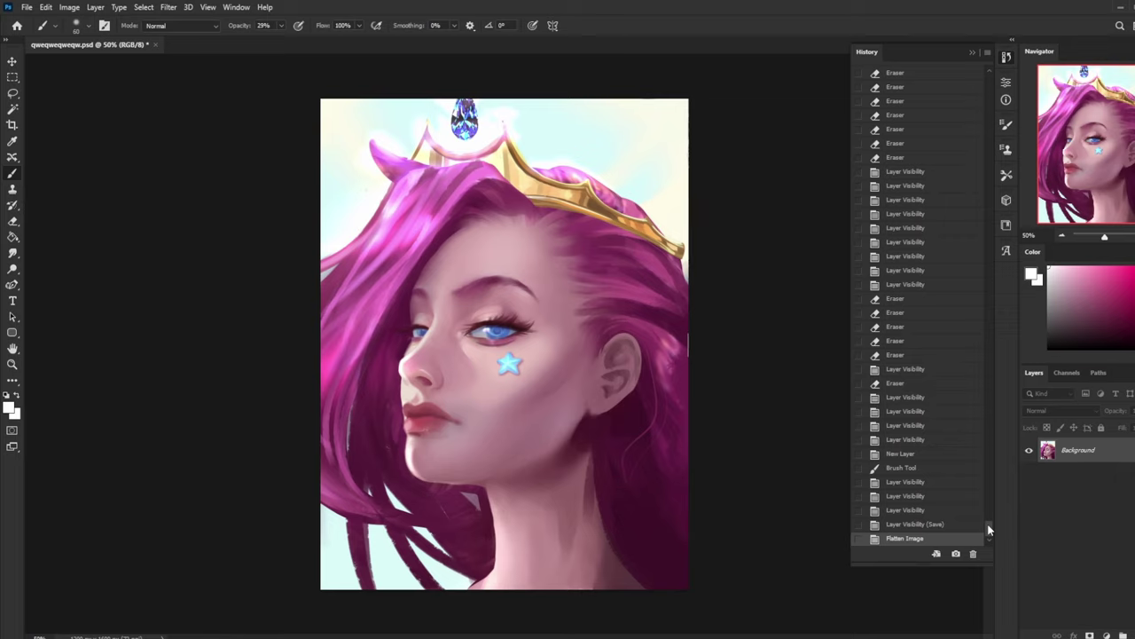
- Compare the flattened portrait with the original image in the history, return to the flattened state and close the history list
mouse_move(989, 529)
mouse_down()
mouse_move(997, 80)
mouse_move(1008, 415)
mouse_move(996, 548)
mouse_up()
mouse_move(989, 532)
mouse_down()
mouse_move(970, 63)
mouse_move(997, 538)
mouse_up()
click(937, 75)
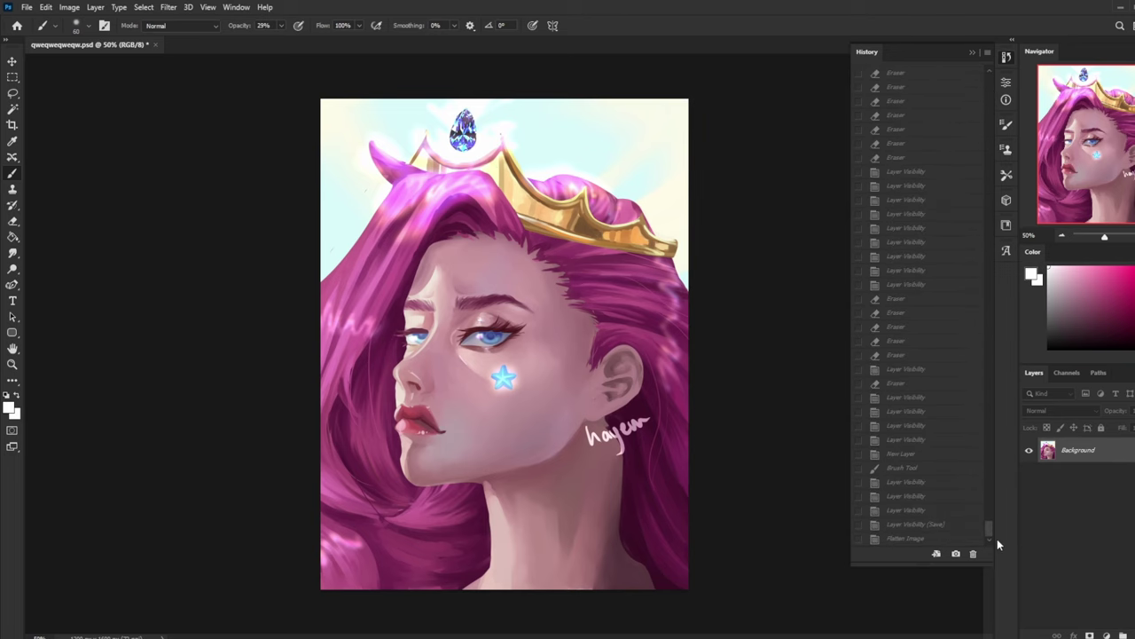
click(892, 539)
click(986, 45)
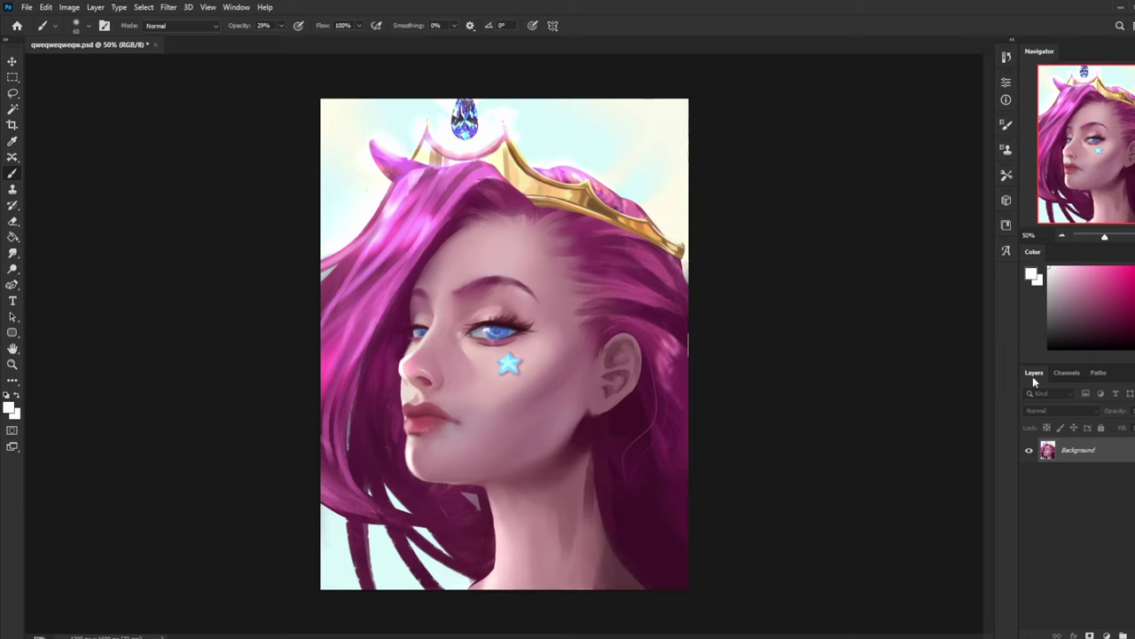
mouse_move(519, 262)
mouse_down()
mouse_move(484, 351)
mouse_move(481, 265)
mouse_up()
key(ctrl+z)
- Switch to the web browser and open the r/istebrak Reddit community from the istebrak.com site
drag(279, 123, 249, 69)
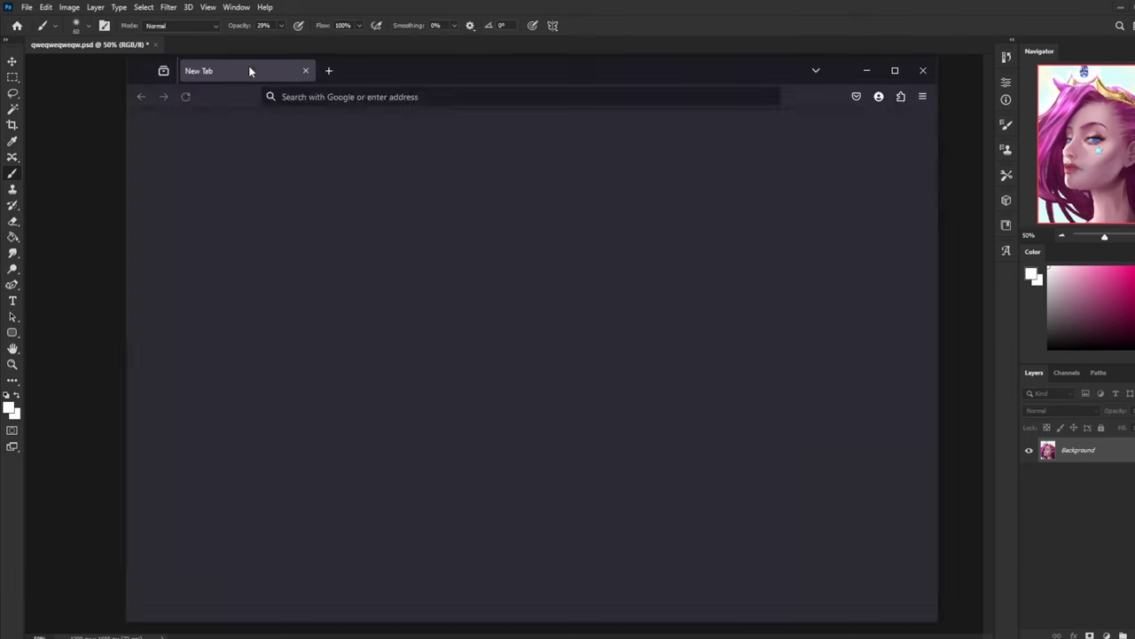
drag(511, 73, 518, 35)
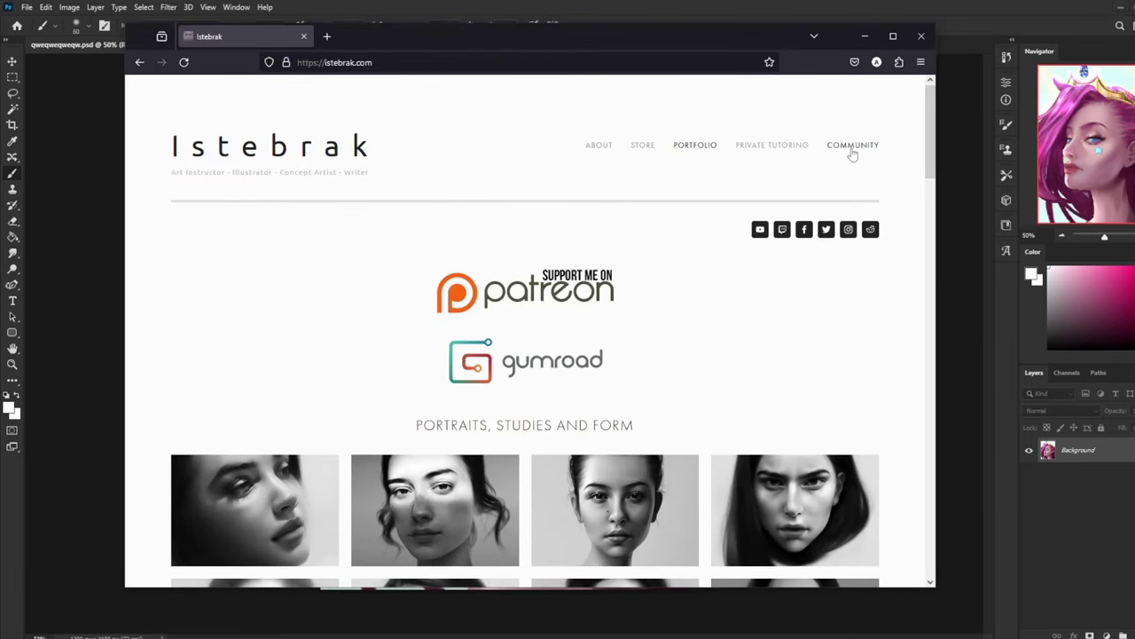
click(871, 232)
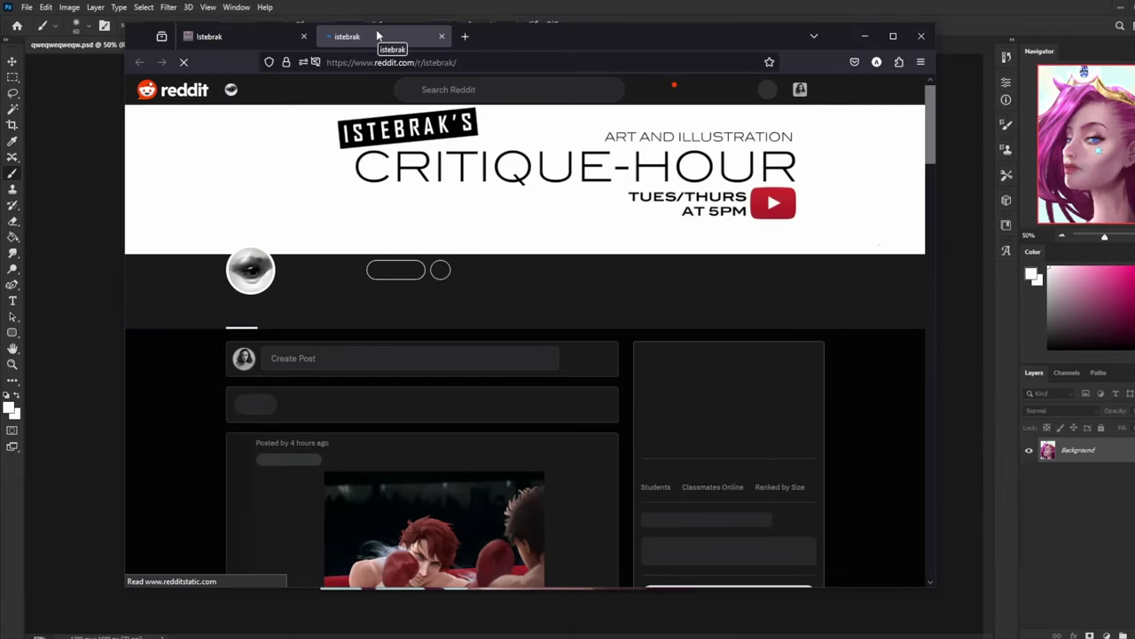
- Browse the critique posts in the r/istebrak feed and return to the community header
scroll(178, 403, down, 3)
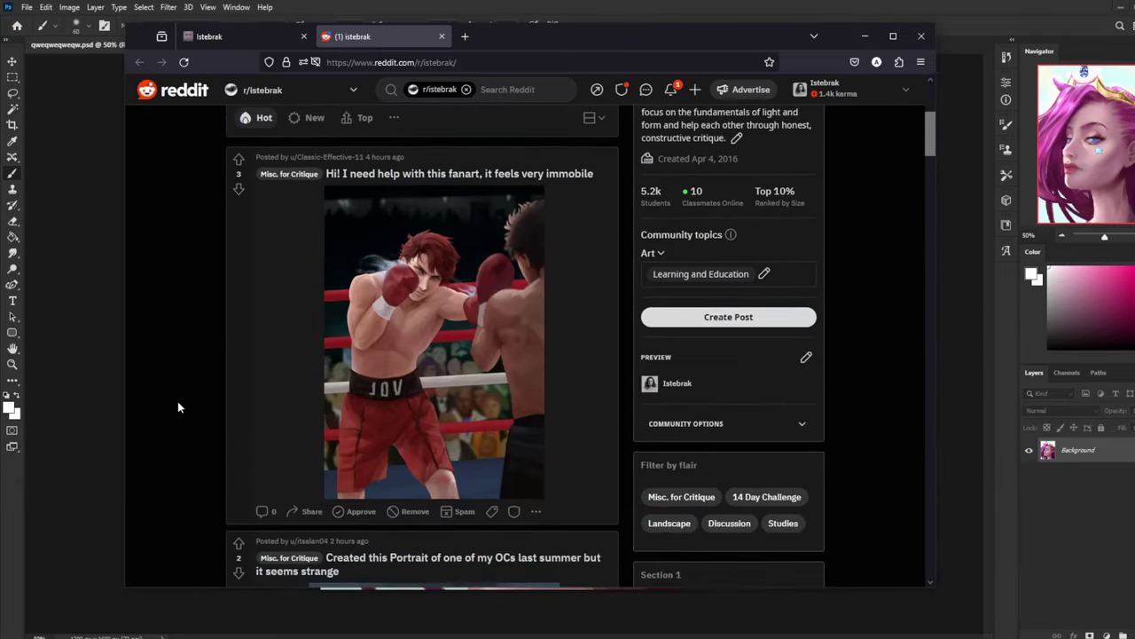
scroll(177, 407, down, 1)
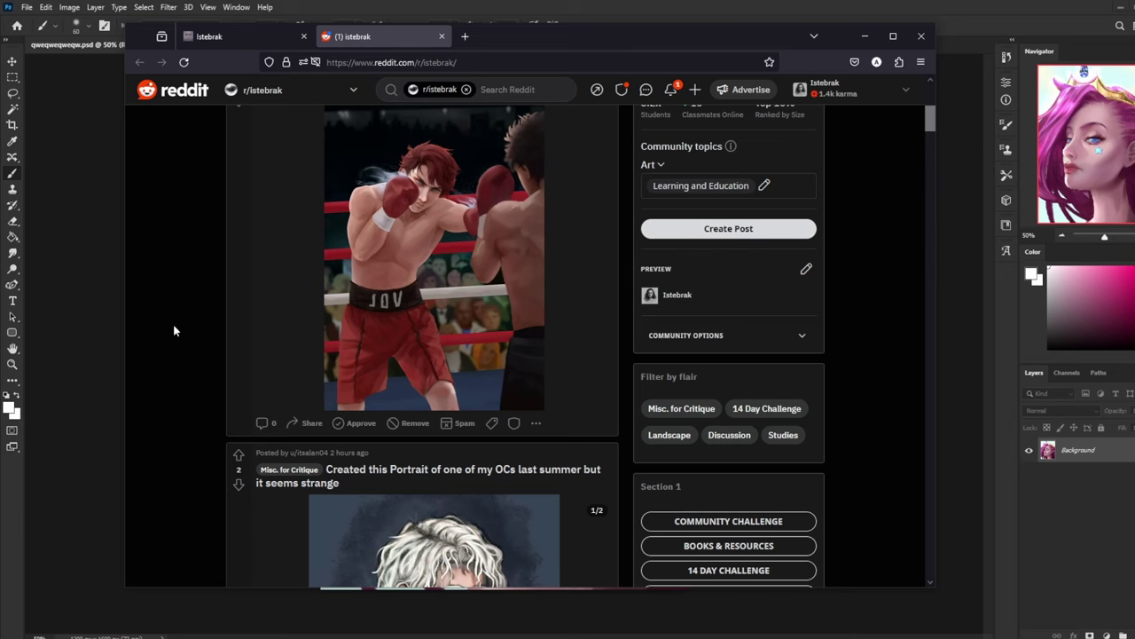
scroll(176, 329, down, 10)
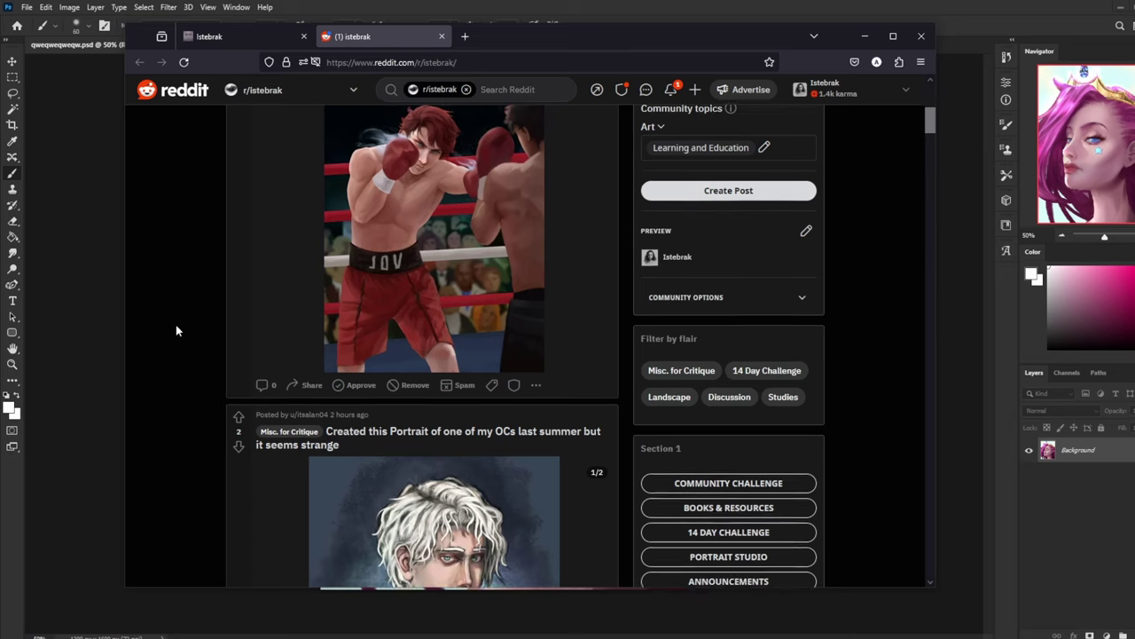
scroll(175, 330, down, 3)
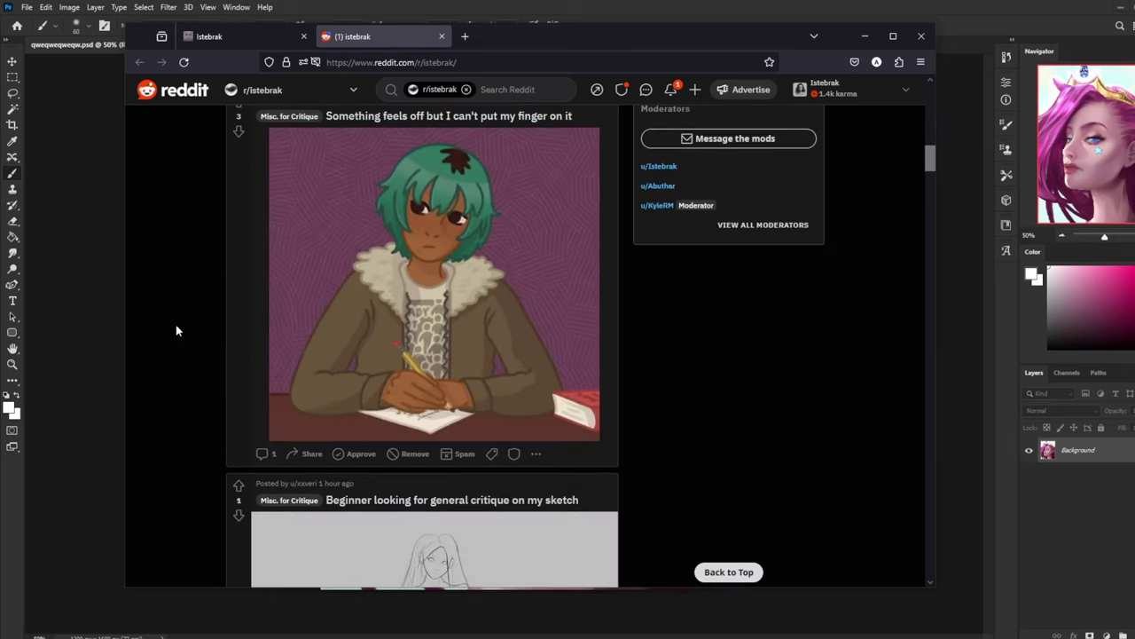
scroll(176, 330, up, 15)
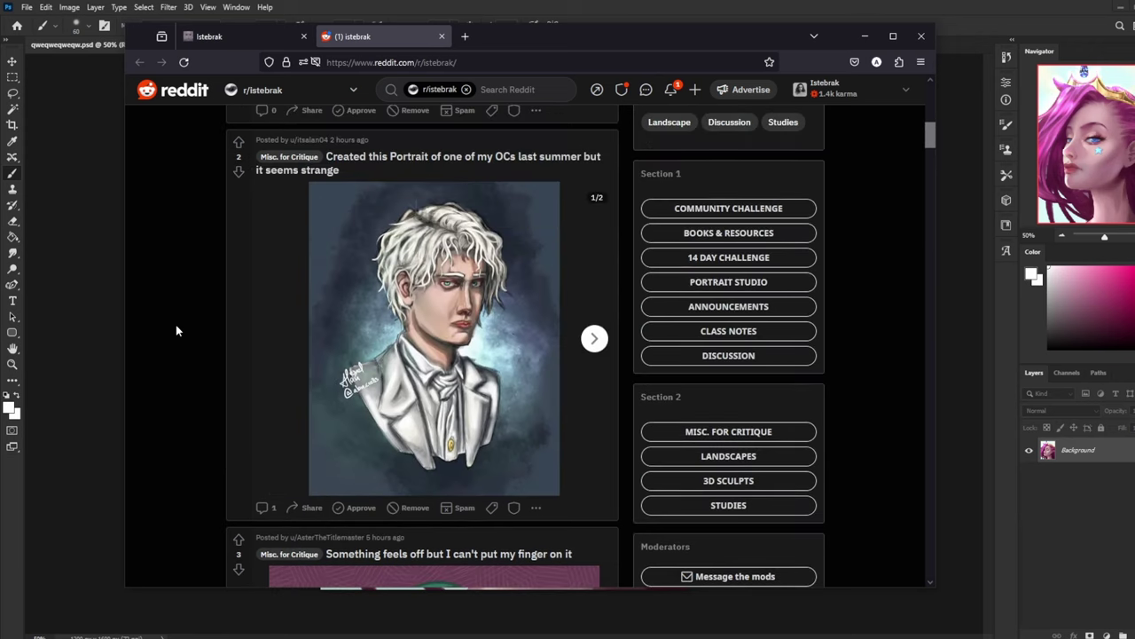
scroll(176, 329, down, 1)
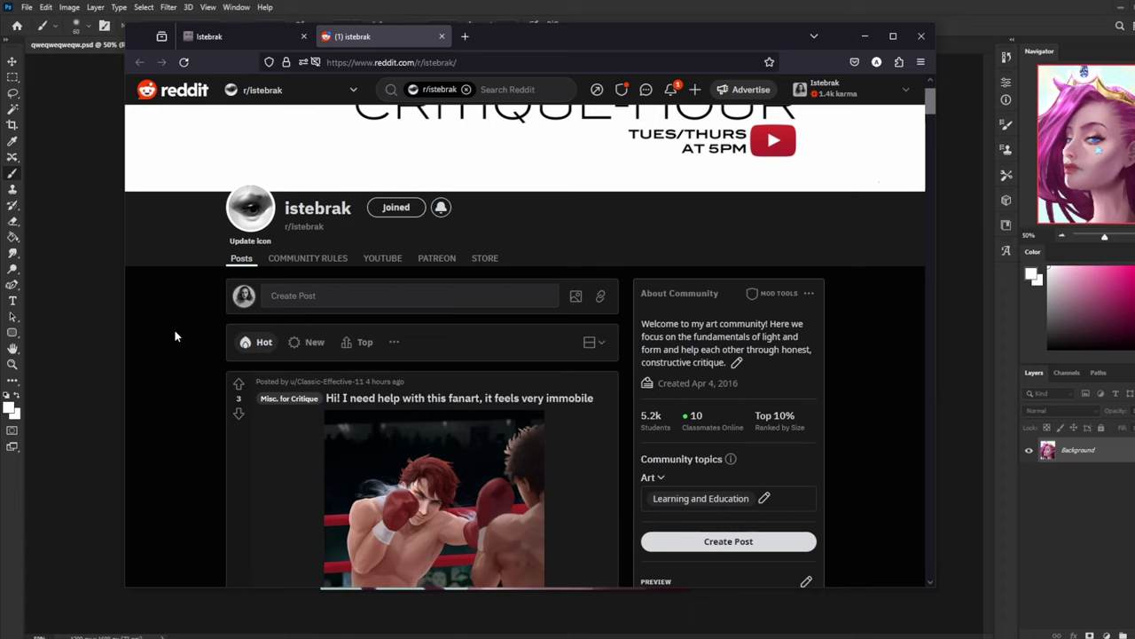
- Switch back to Photoshop and open the system calendar to check the January 2024 dates
click(544, 5)
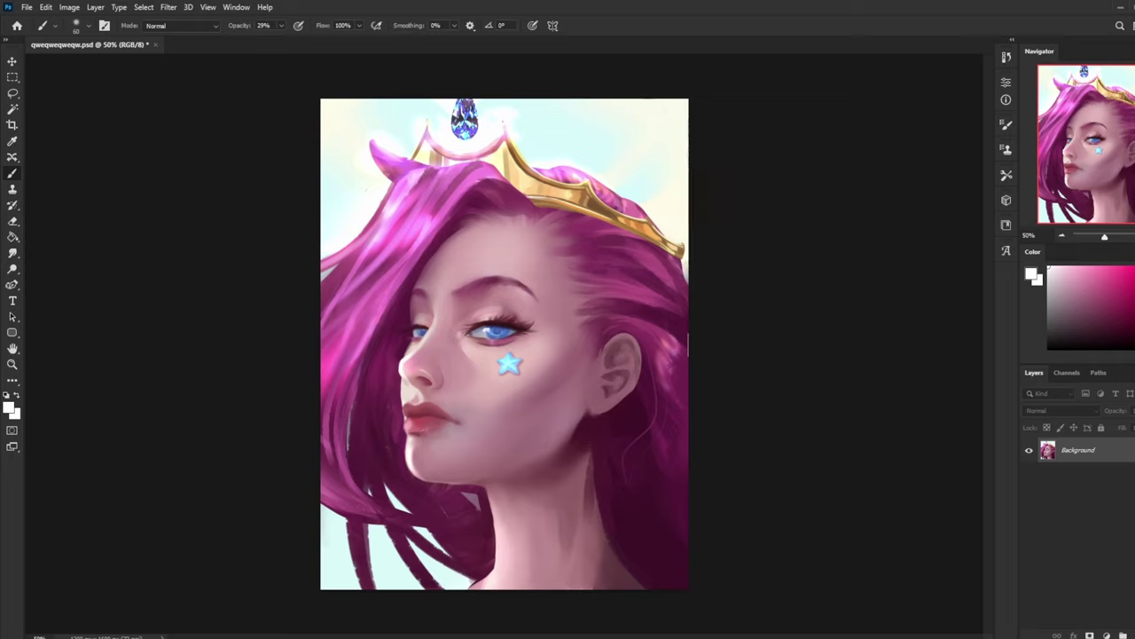
click(1126, 635)
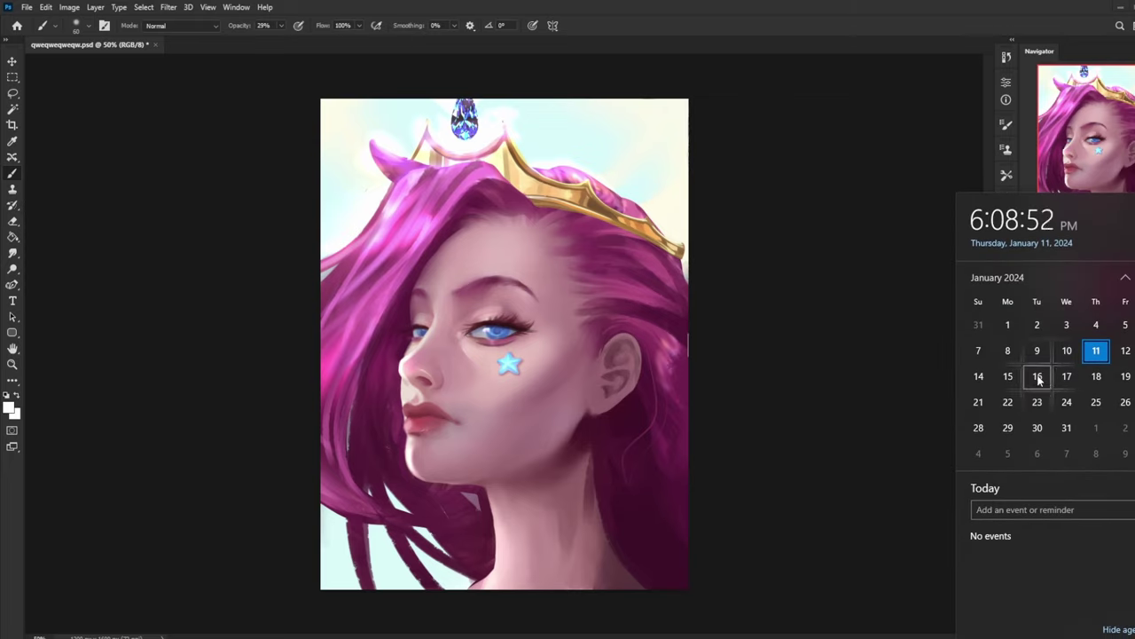